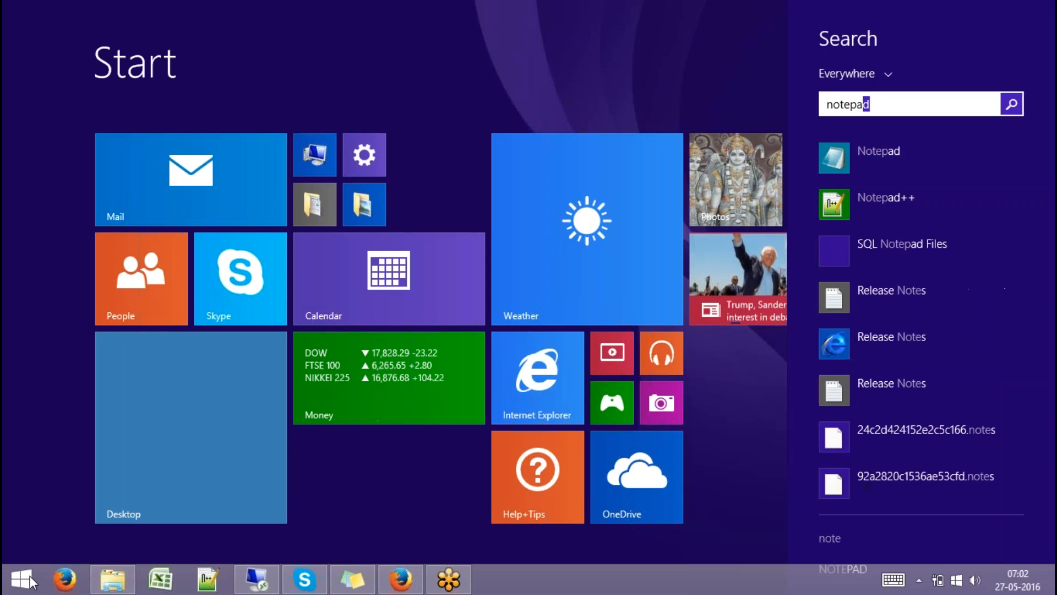
Launch Notepad and type the heading '- SAP HANA Native Transports:' with a dashed underline.
key(Return)
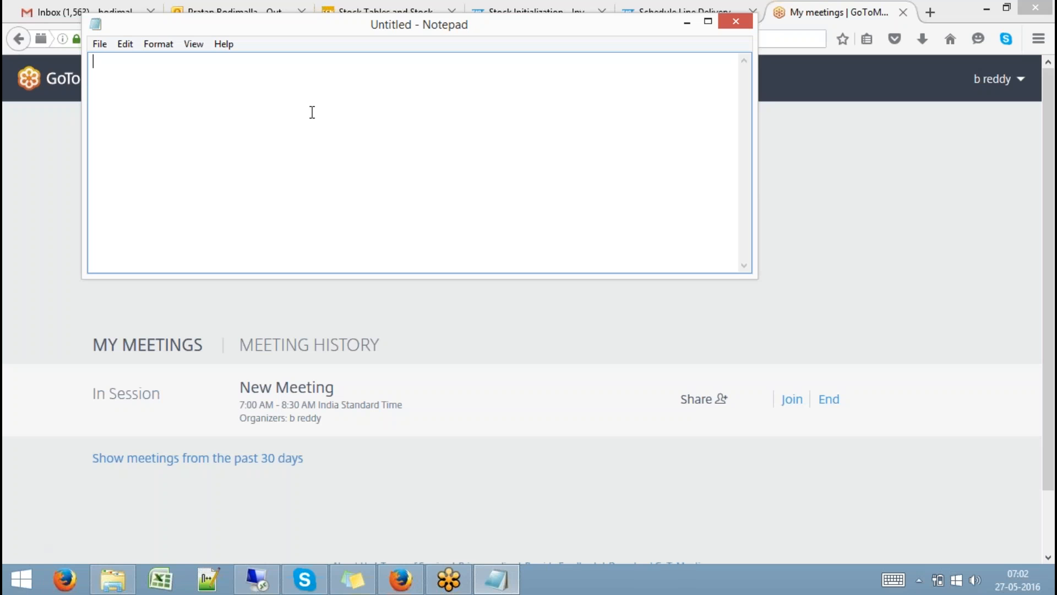
click(633, 16)
click(633, 16)
click(1028, 37)
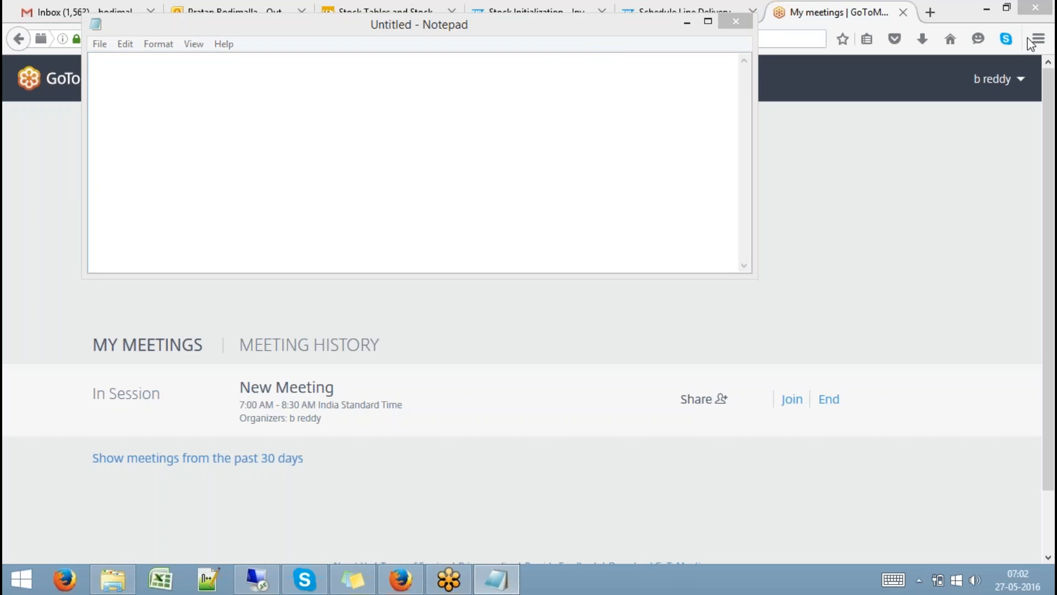
click(545, 65)
text(- SA)
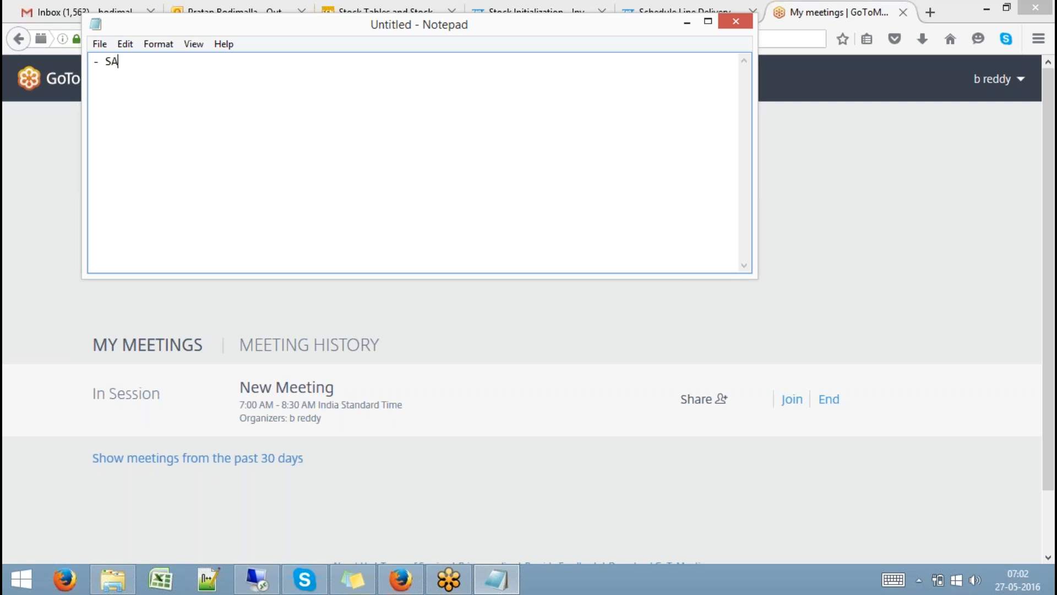
text(P HANA Native Transports: )
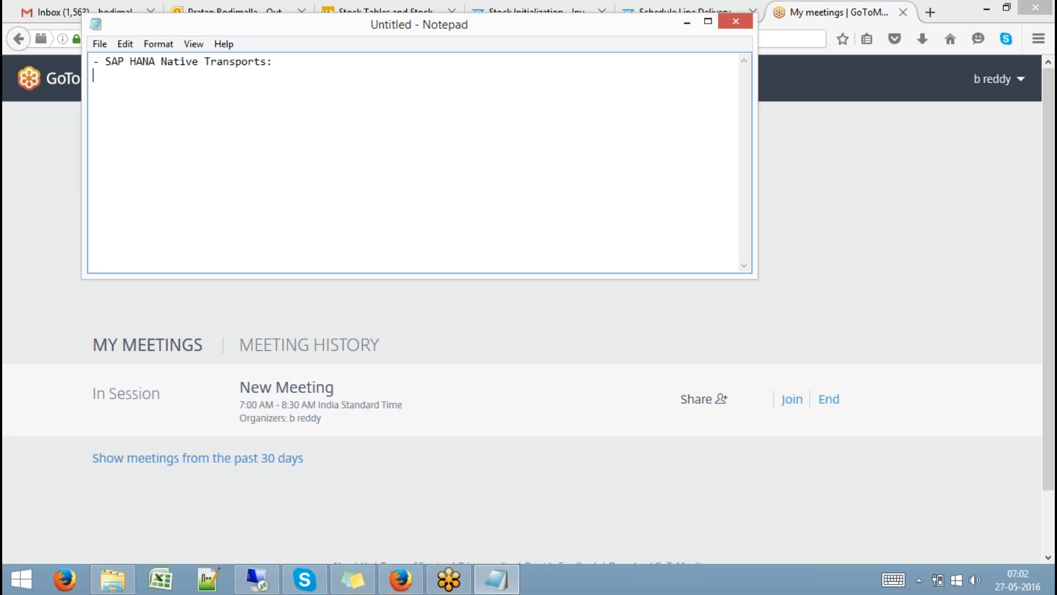
text(-----------------------------)
Open Excel maximized, then open and close the recovered SSR Report workbook.
click(162, 586)
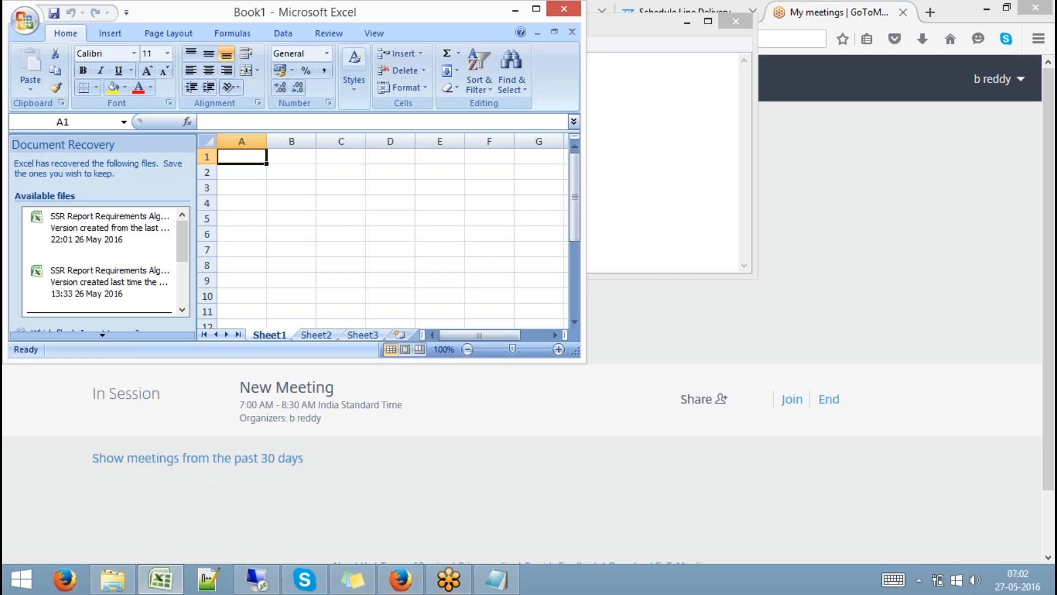
double_click(332, 20)
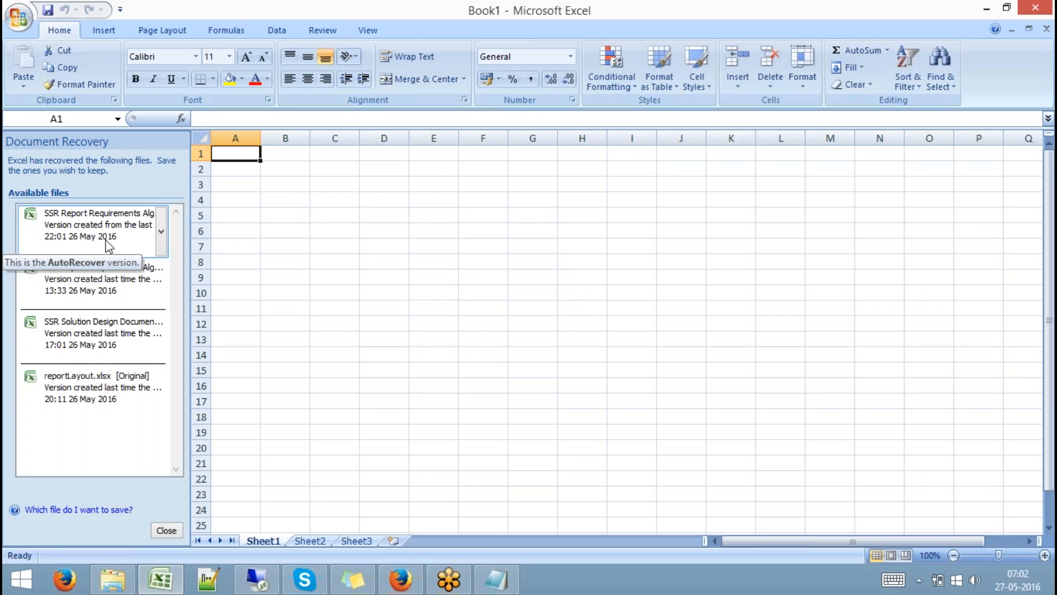
click(109, 243)
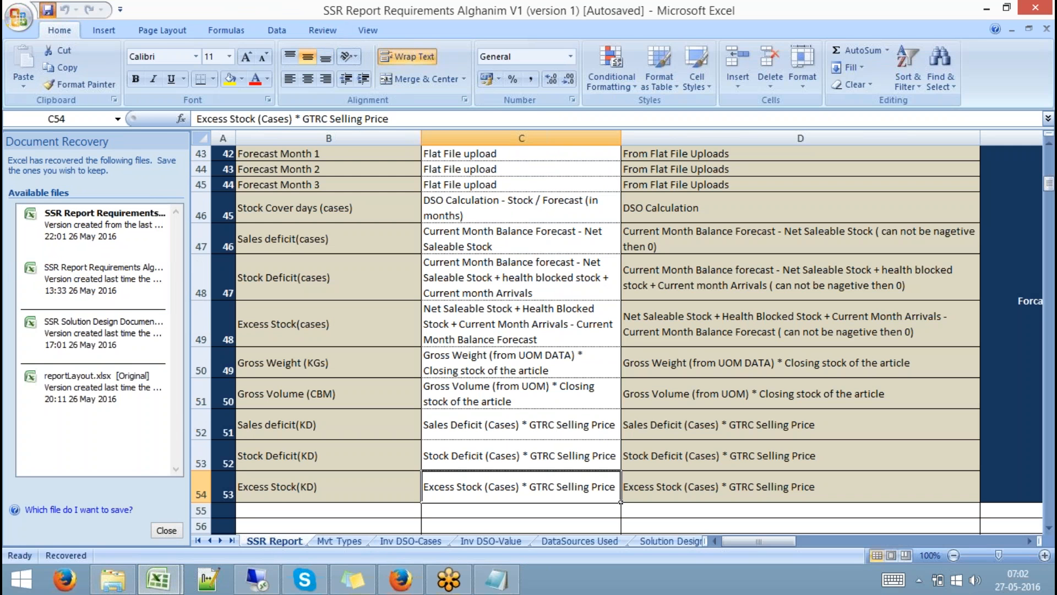
click(1047, 28)
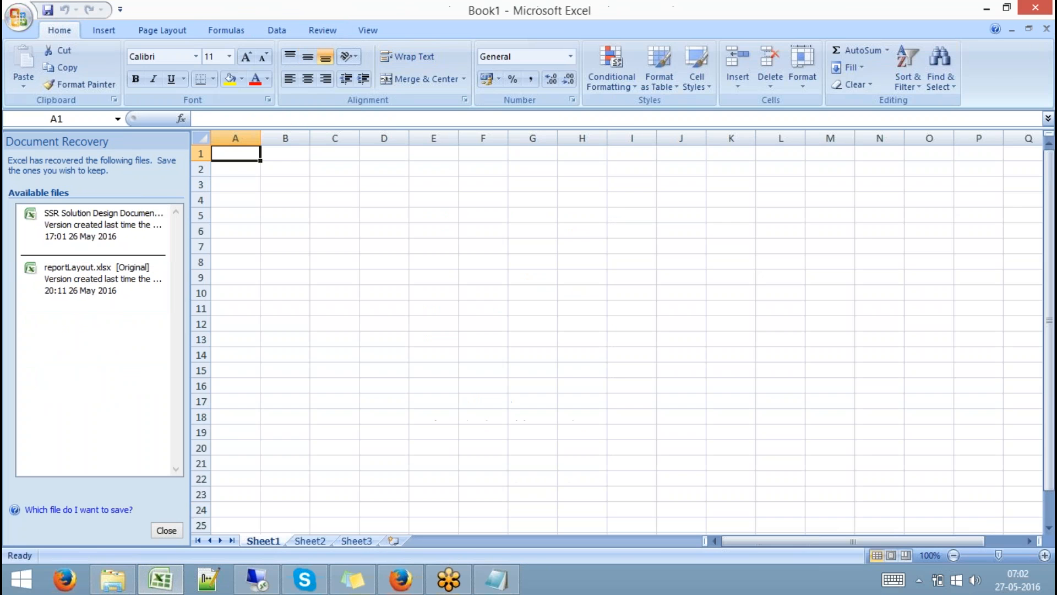
Review and close the recovered Solution Design and reportLayout workbooks and dismiss the recovery pane.
click(100, 222)
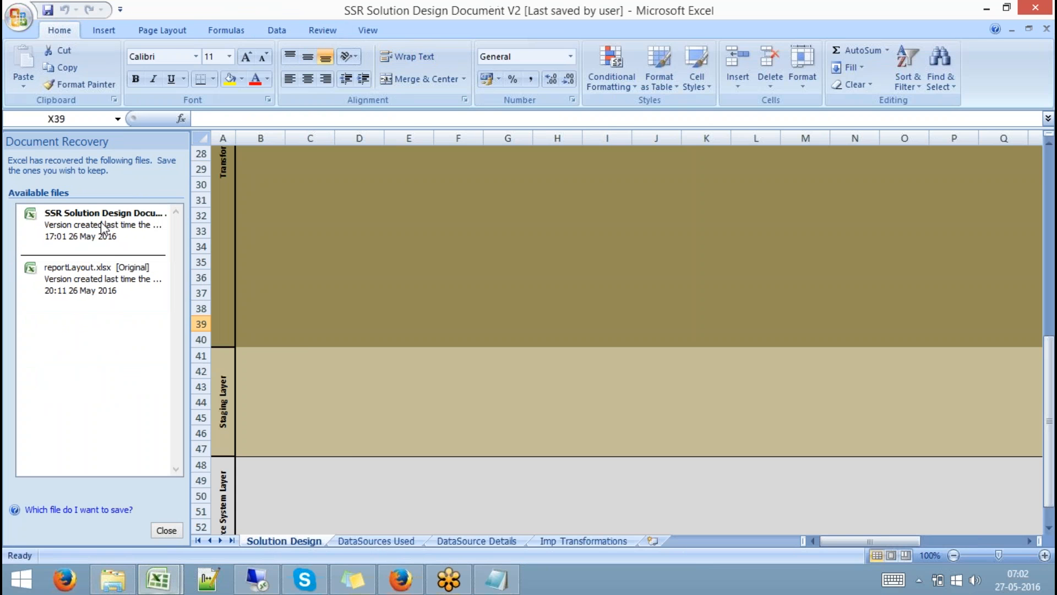
click(48, 10)
click(1046, 28)
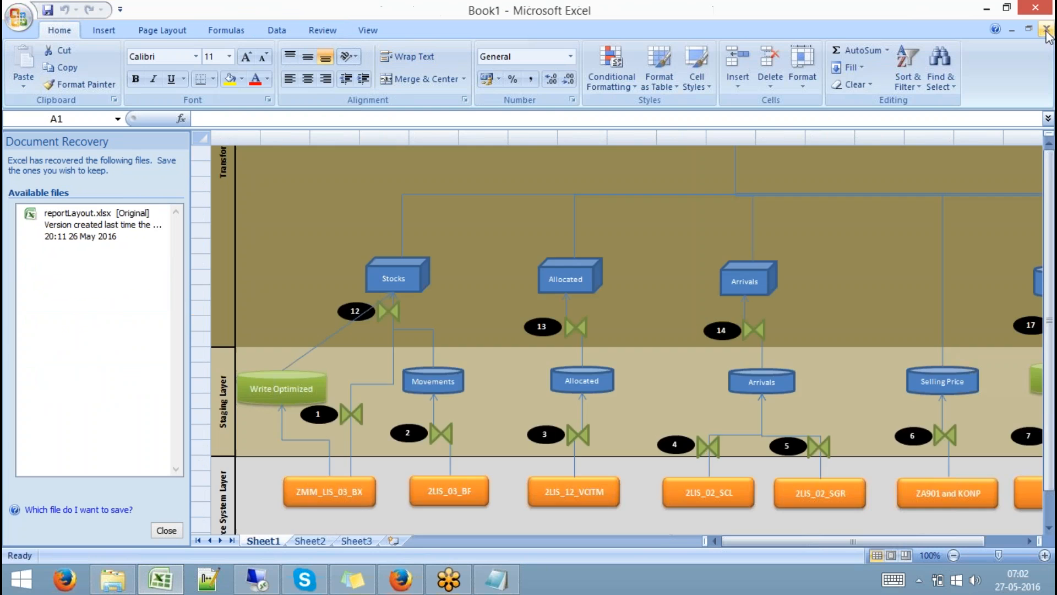
click(136, 233)
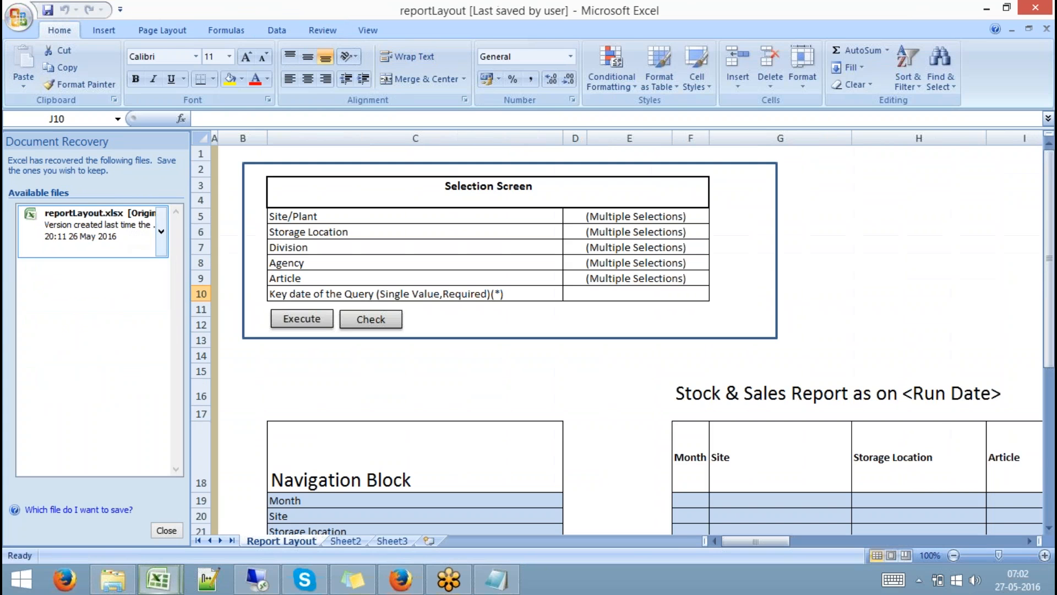
click(50, 11)
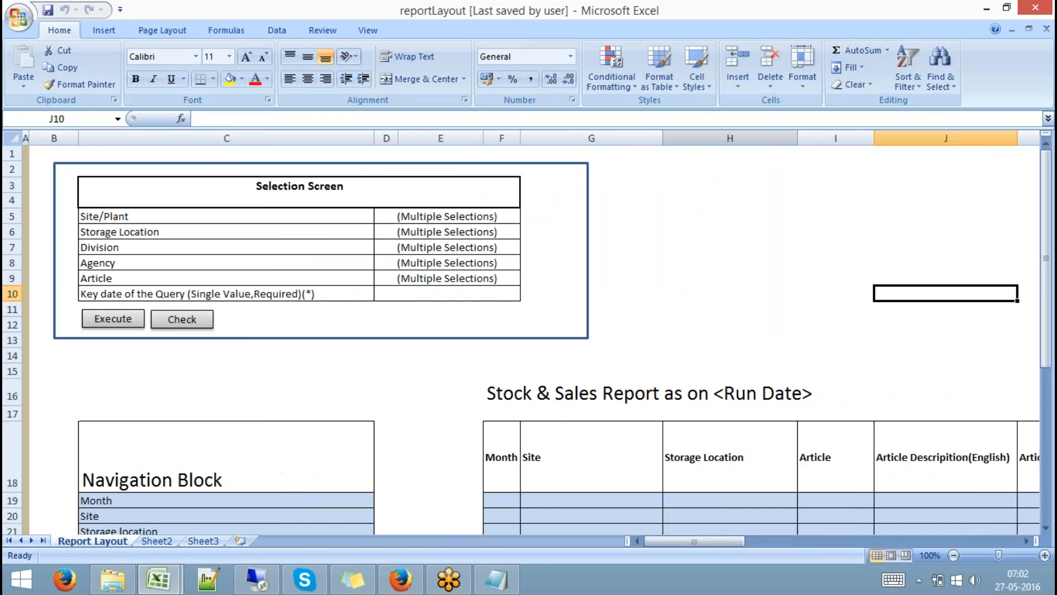
click(1046, 30)
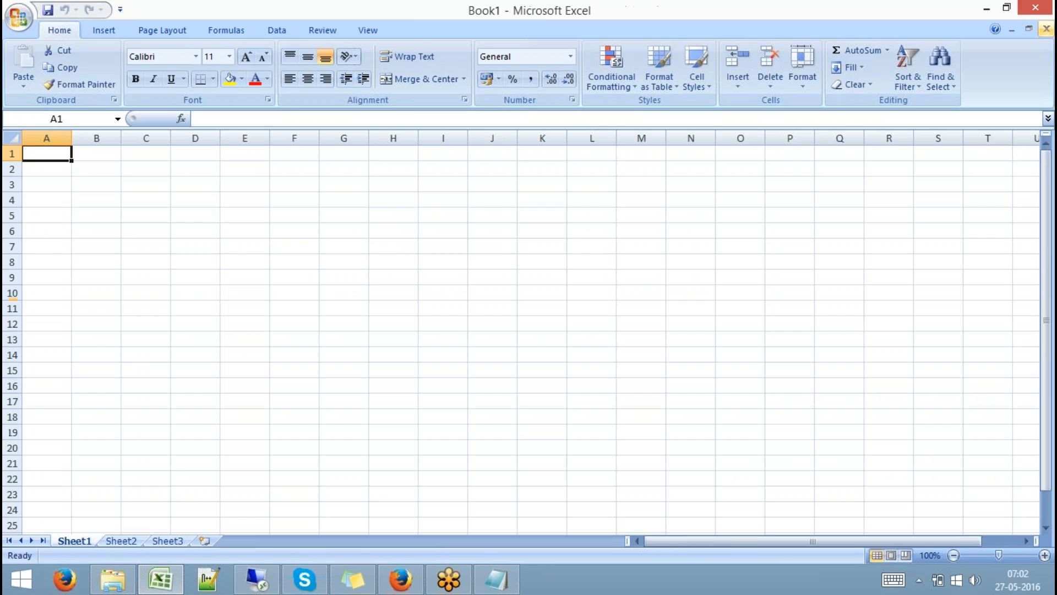
Hide the sheet gridlines and put a thick box border around D6:E9.
click(367, 30)
click(236, 67)
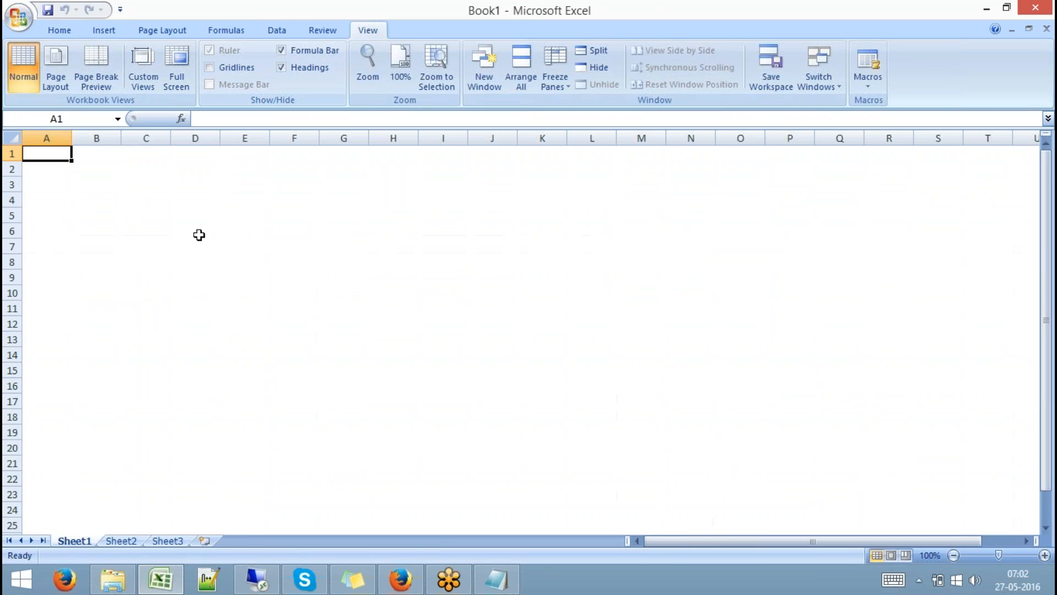
click(198, 235)
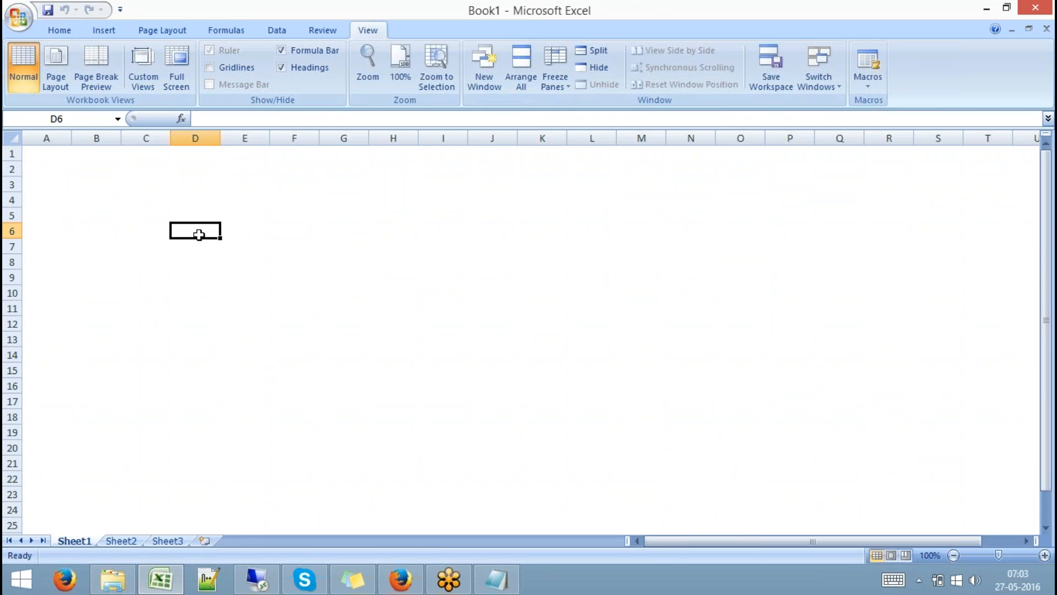
drag(207, 233, 229, 279)
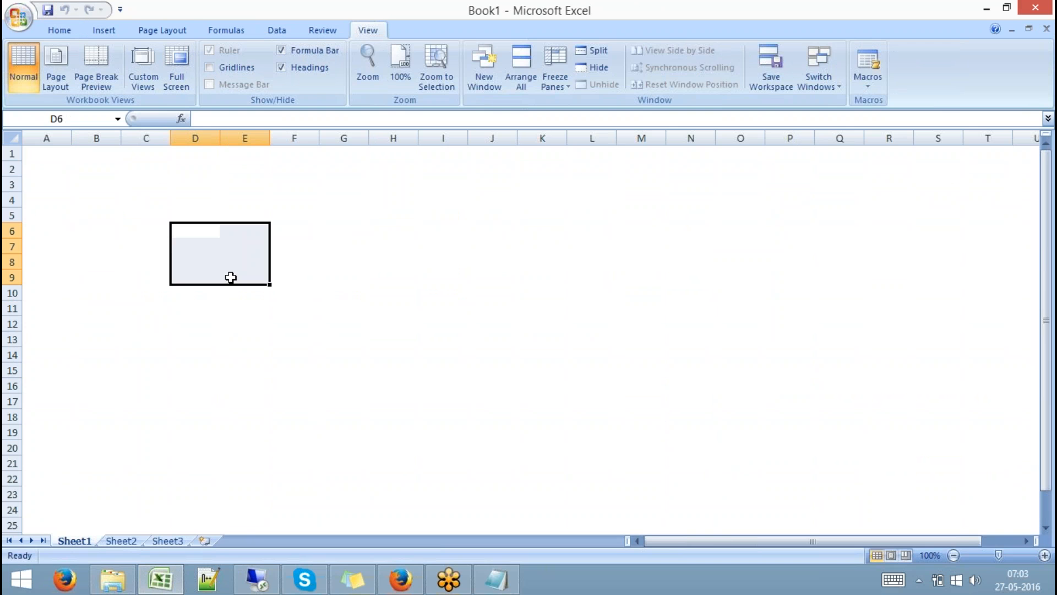
click(76, 34)
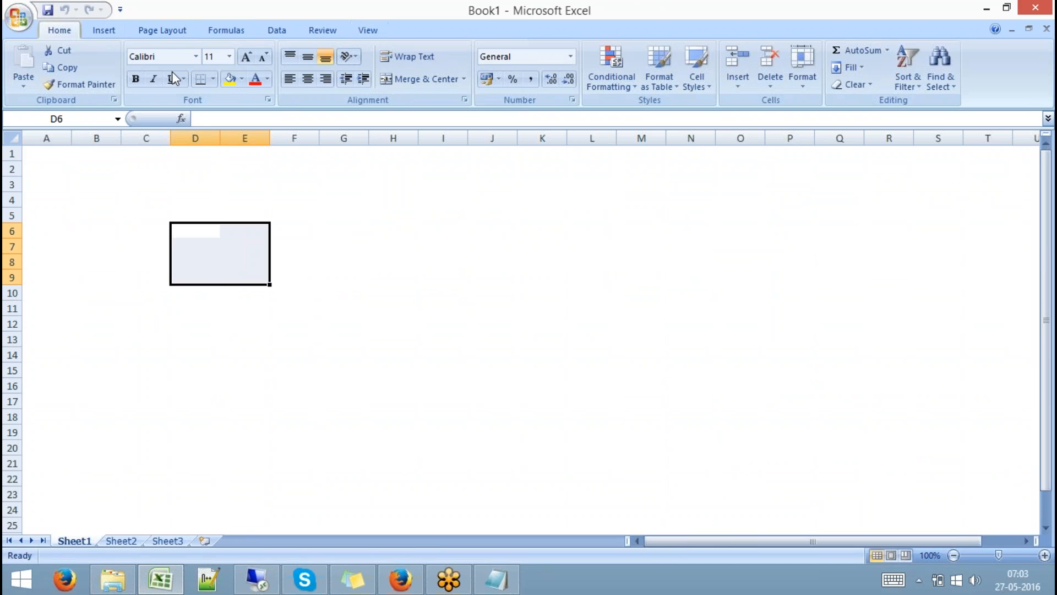
click(212, 80)
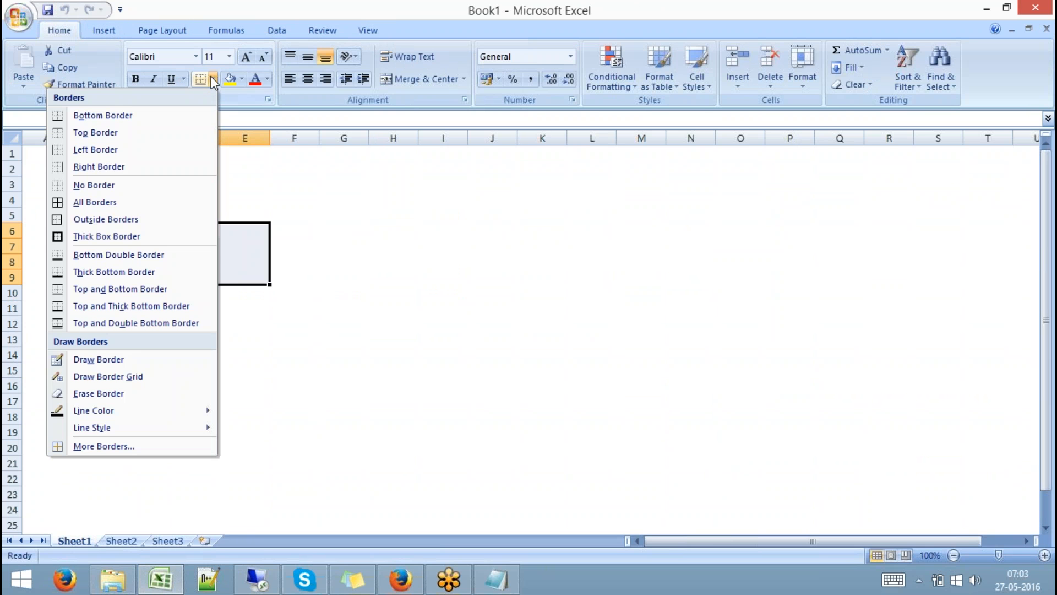
click(135, 236)
Apply the same thick box border to the range H6:I9.
click(359, 229)
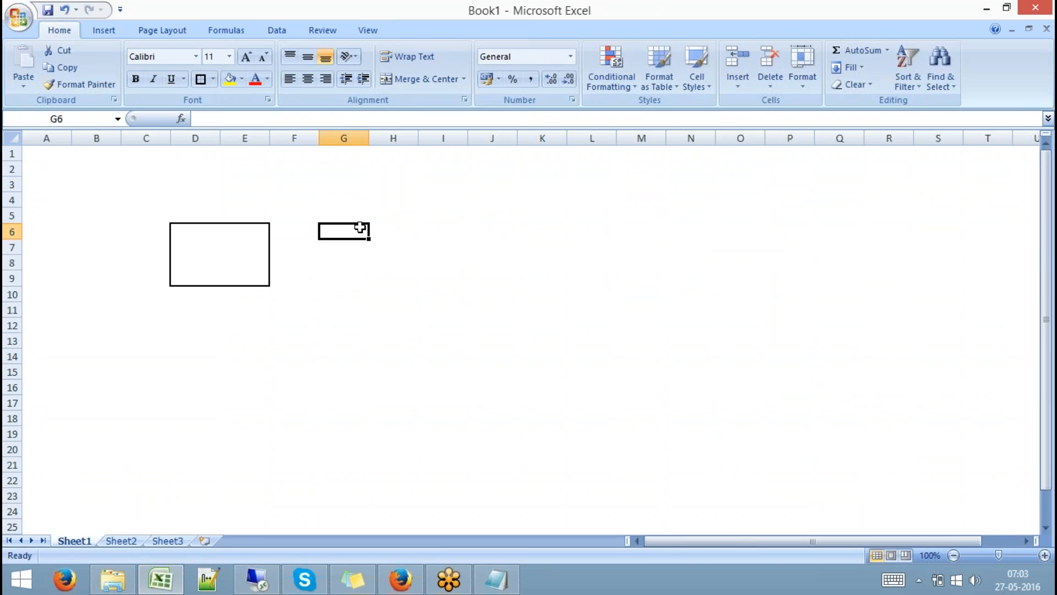
drag(398, 225, 439, 276)
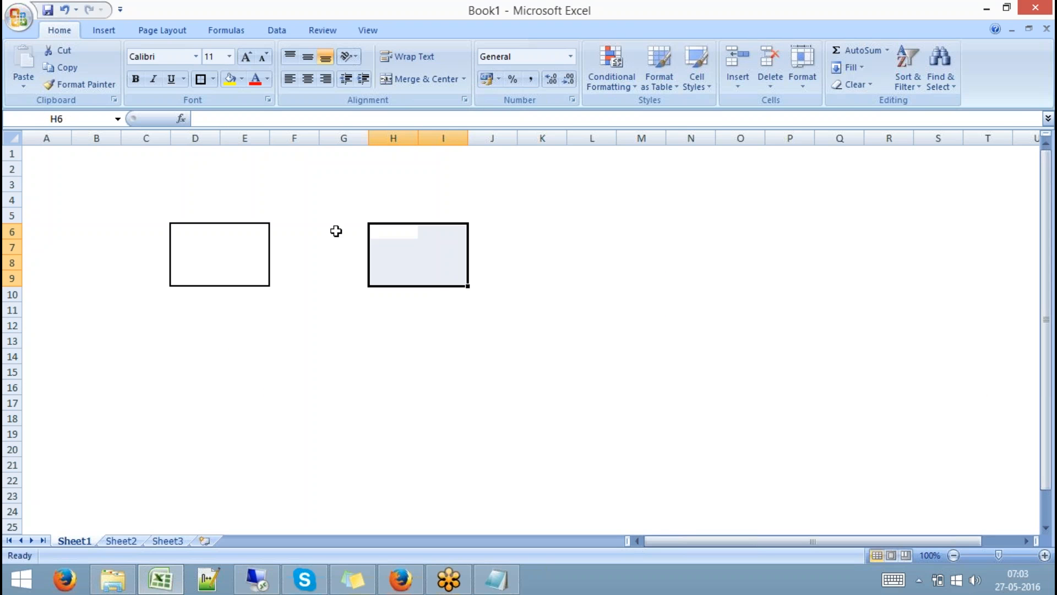
click(200, 79)
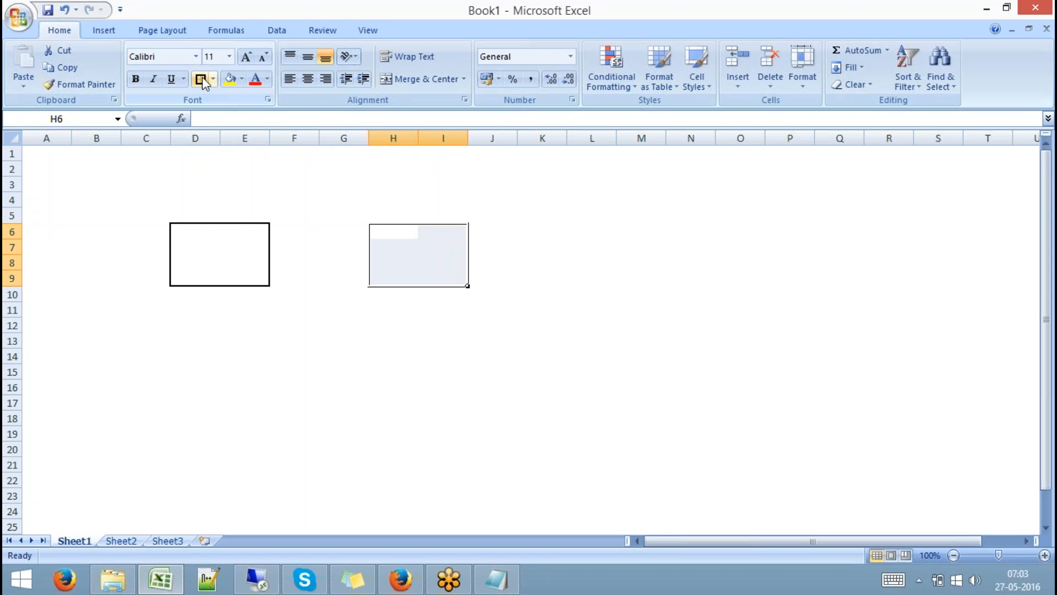
click(183, 214)
text(Dev)
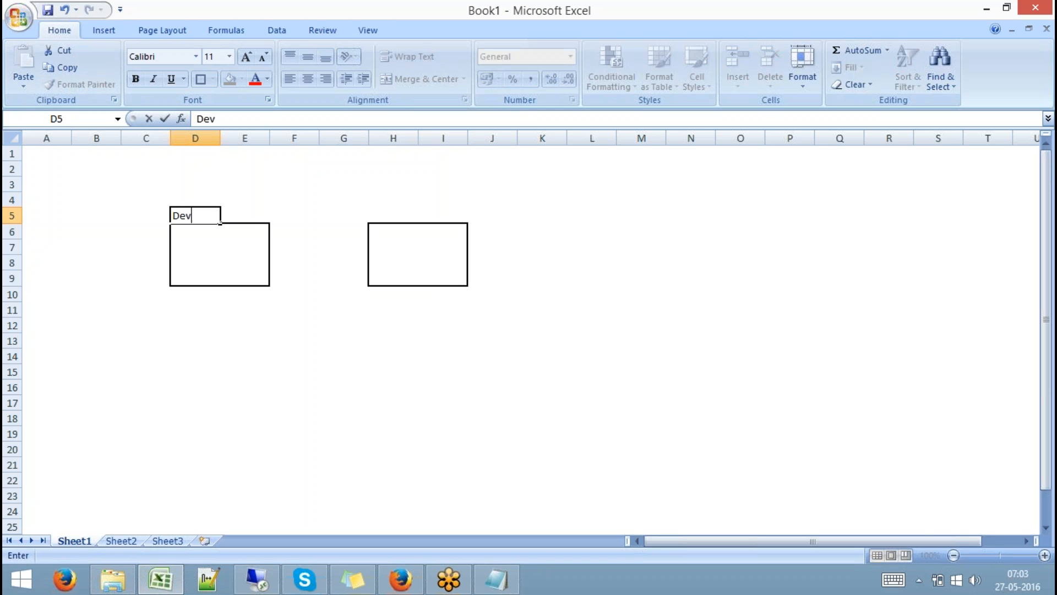
text(- HANA)
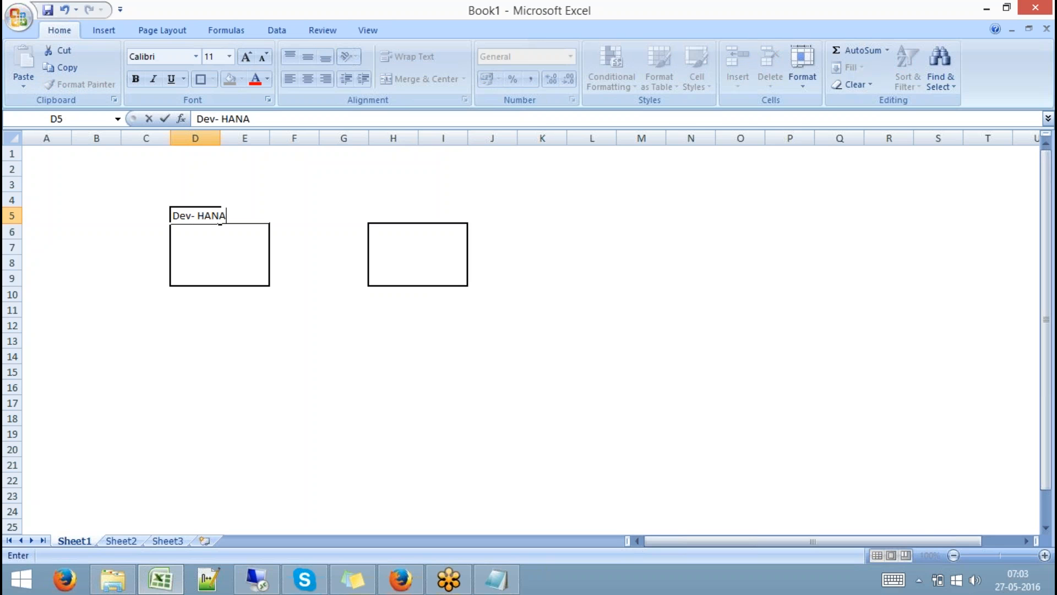
key(Right)
key(Right)
key(Right)
key(Right)
text(Q)
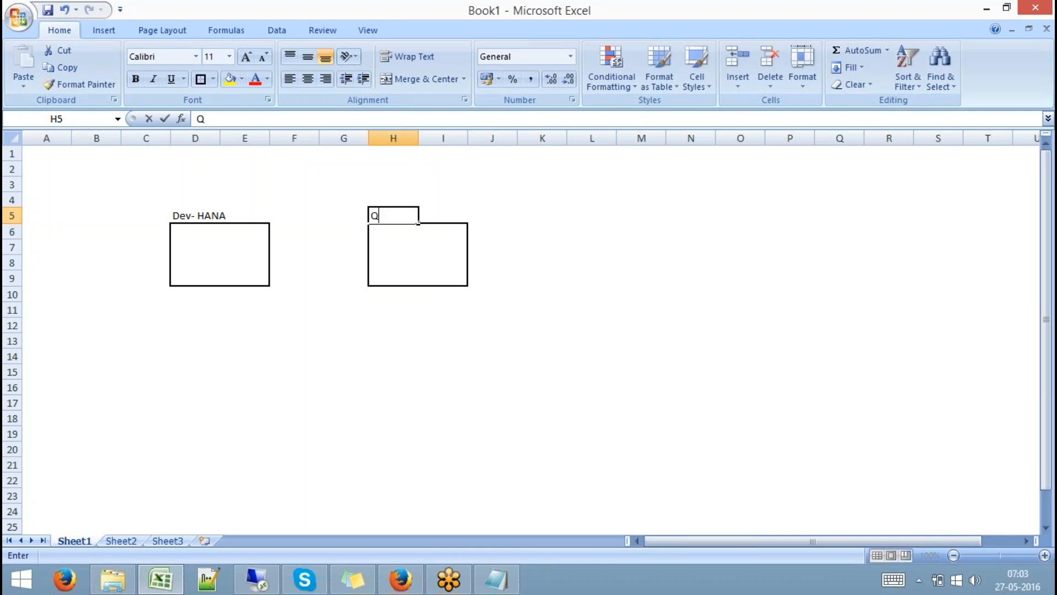
text(ty-HANA)
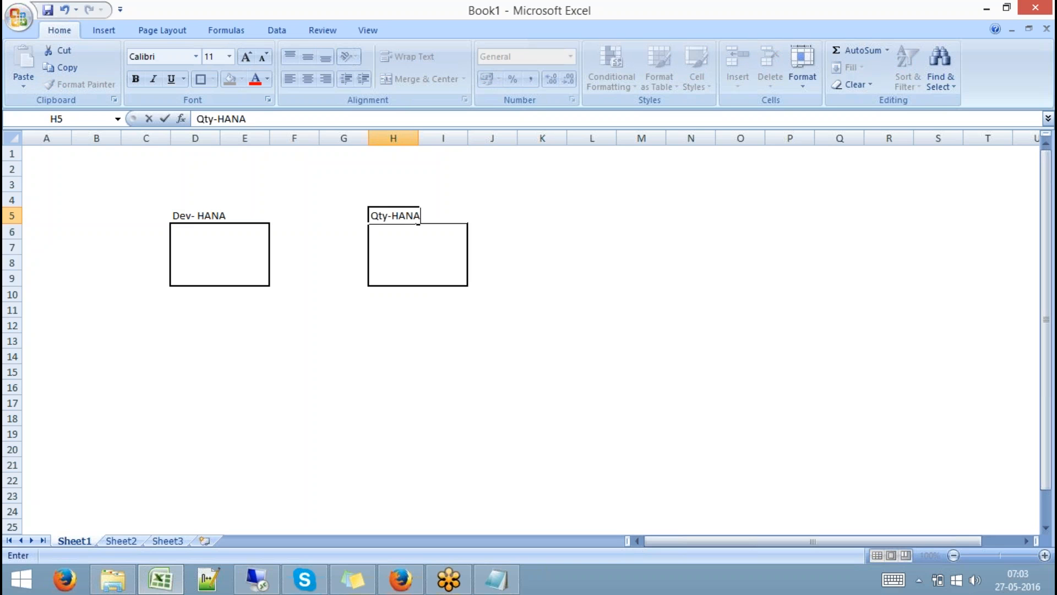
click(267, 357)
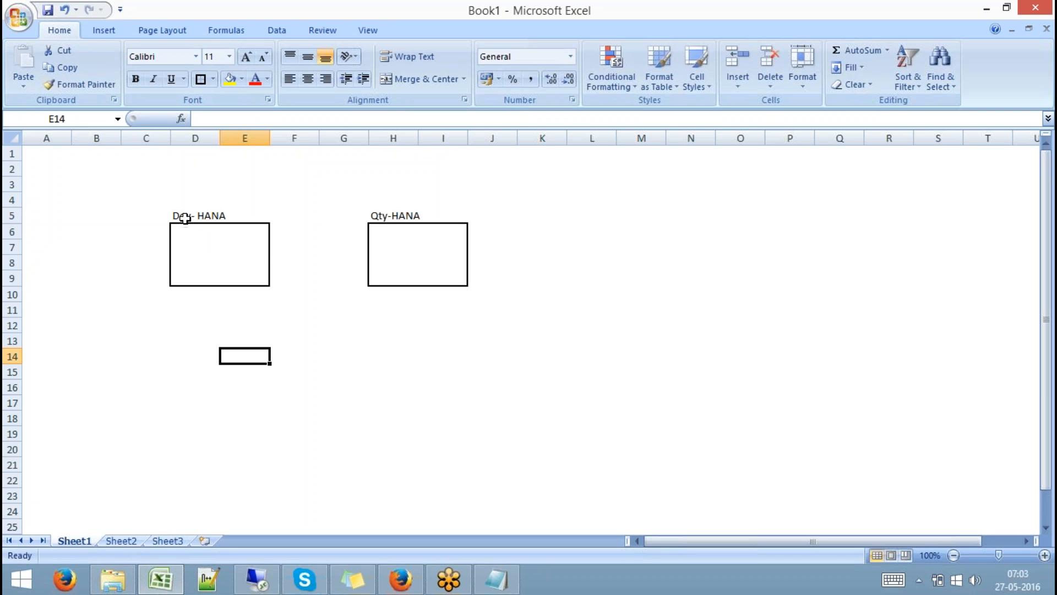
drag(184, 215, 247, 275)
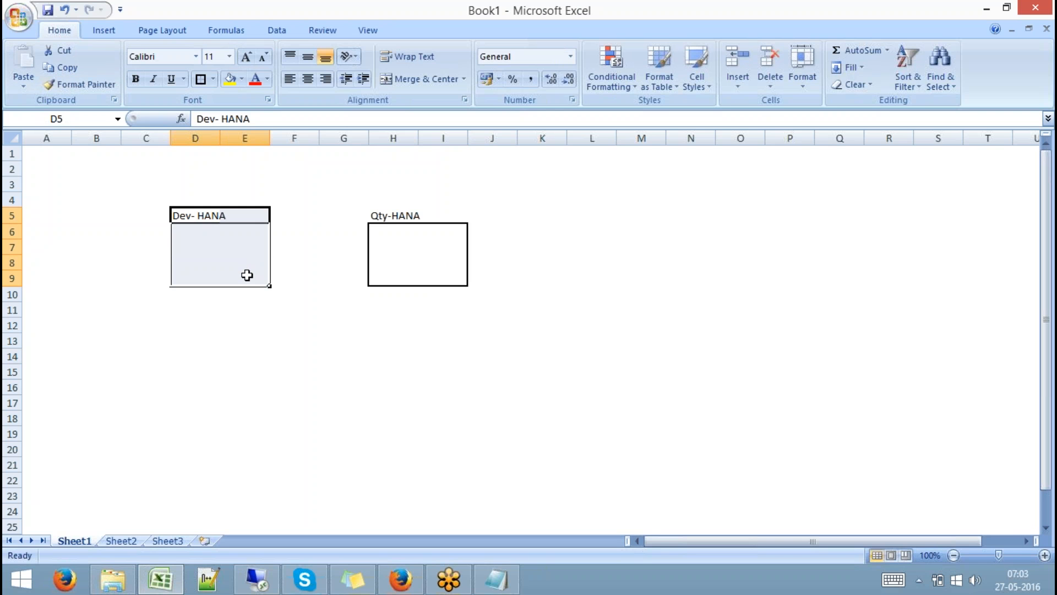
drag(380, 215, 445, 272)
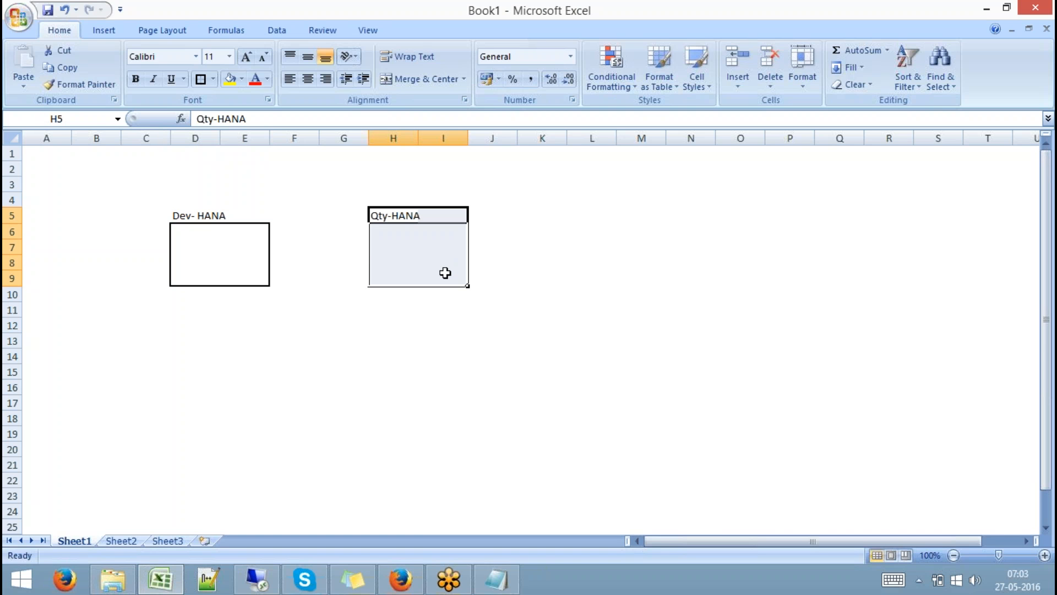
click(226, 262)
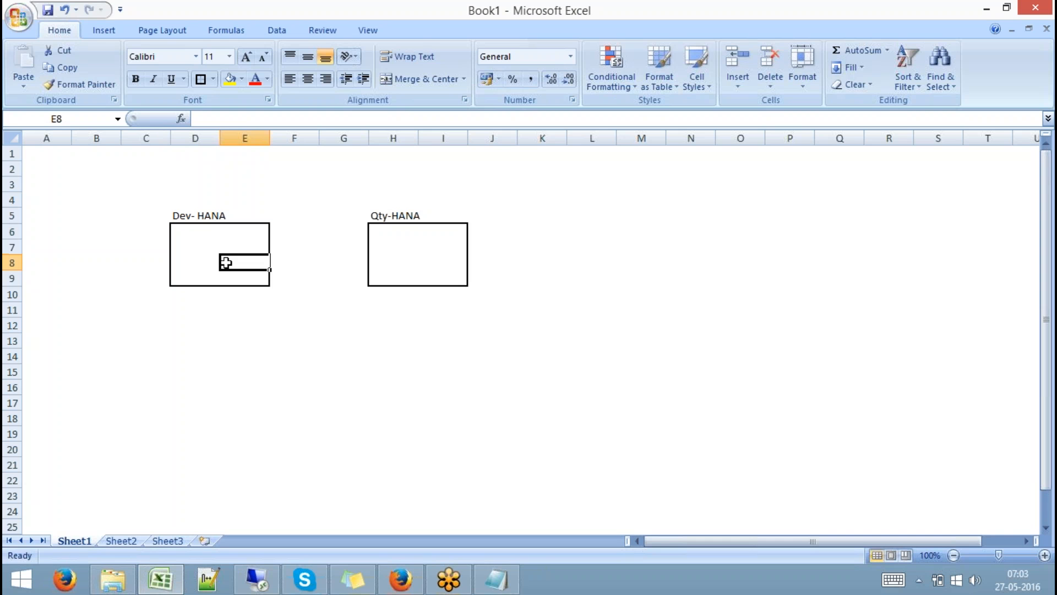
click(194, 249)
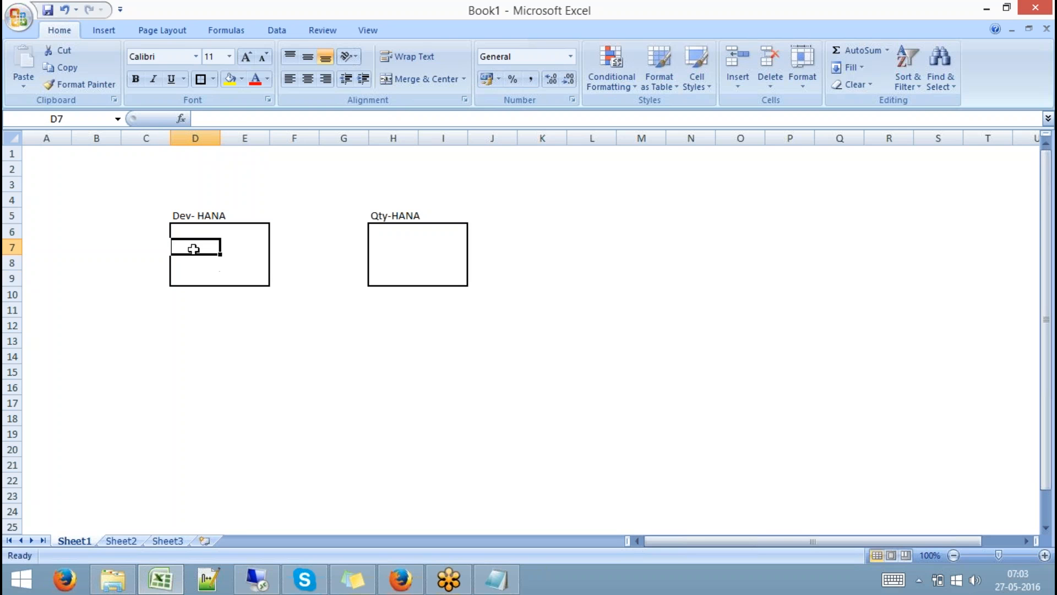
click(392, 245)
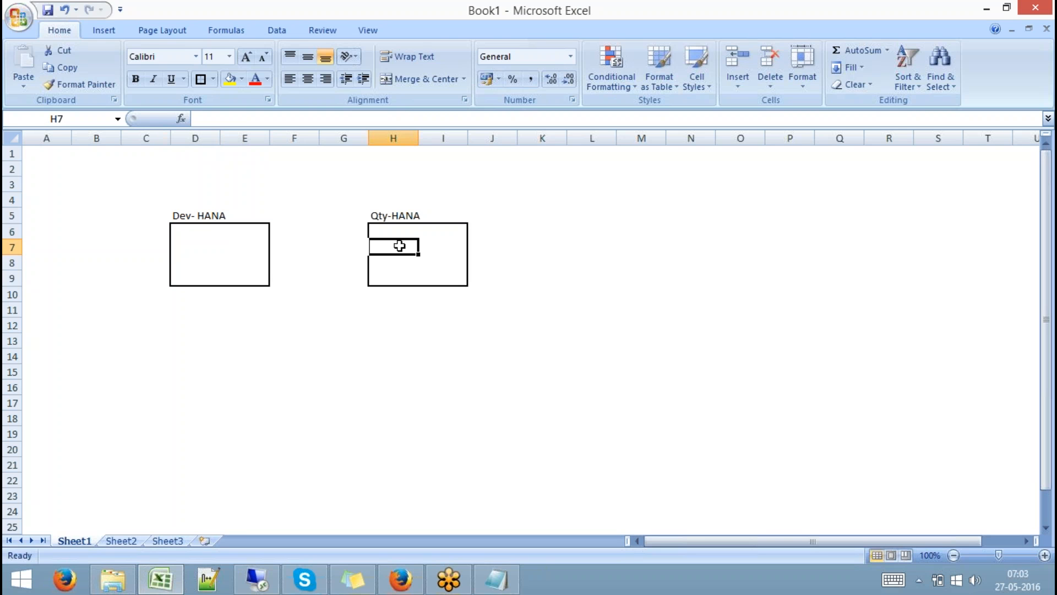
click(190, 245)
Enter 'Catalog Objects' in D7 and 'Content Objects' in D9.
text(S)
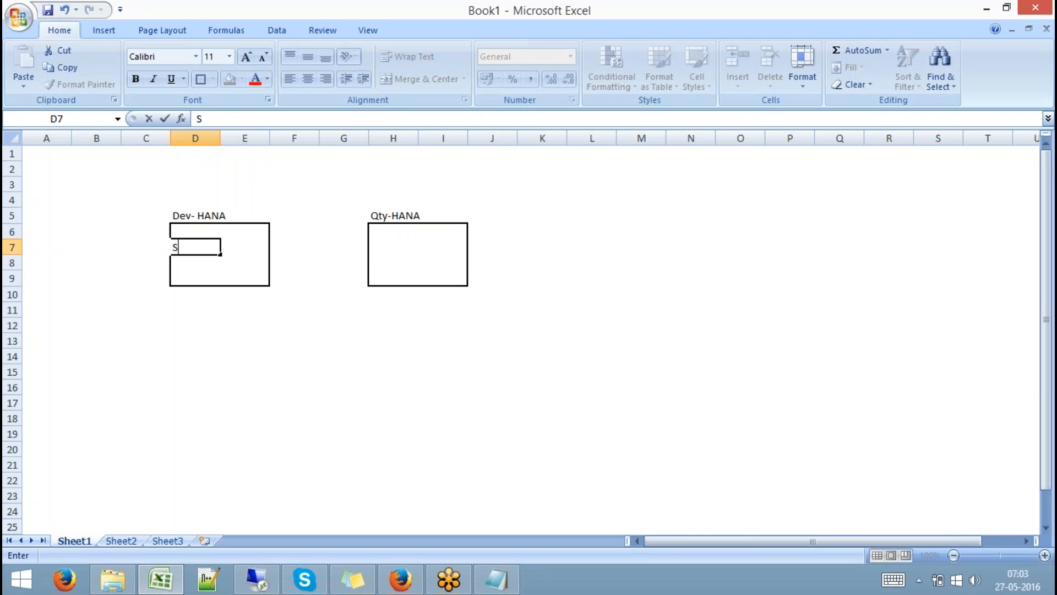
text(chema Objects)
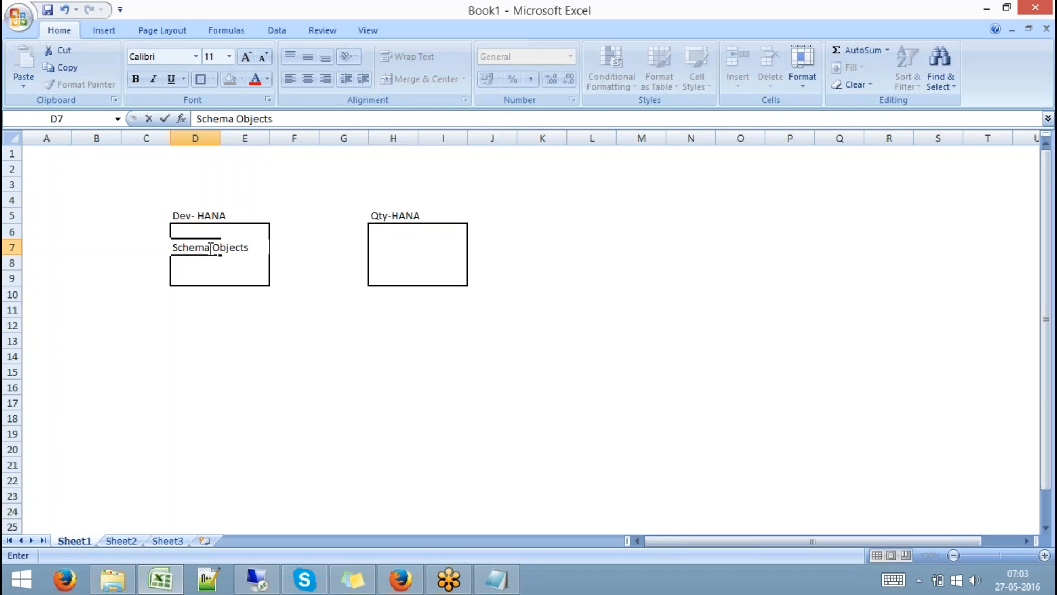
drag(212, 248, 171, 248)
text(Cat)
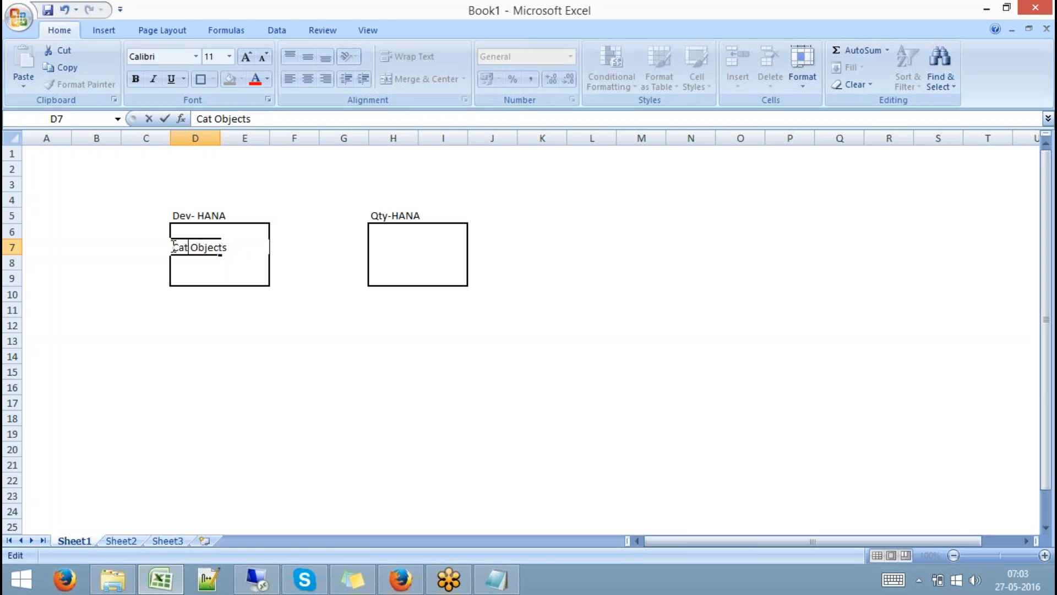
text(alog)
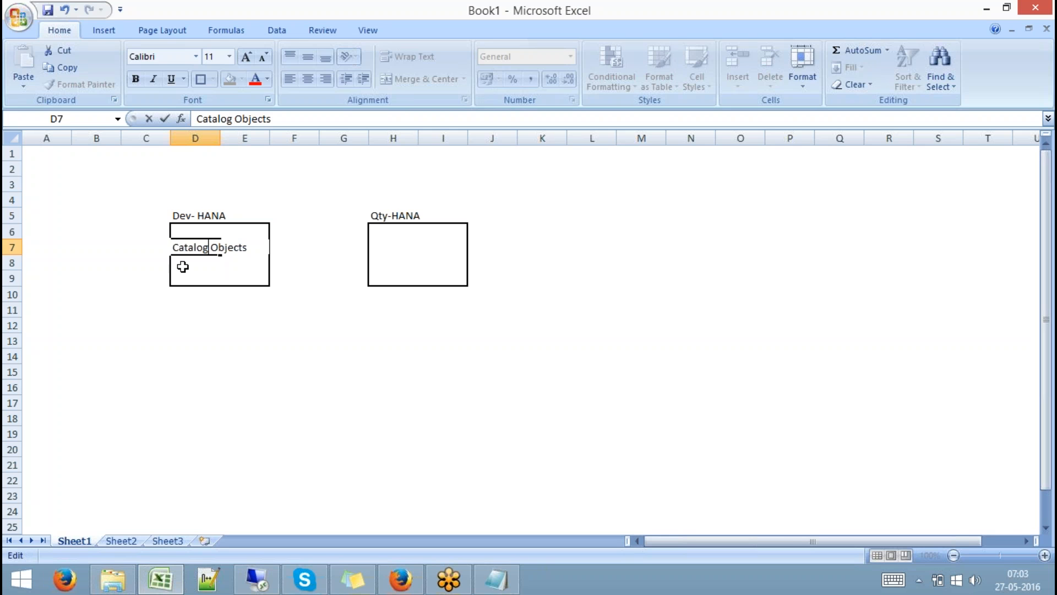
click(183, 266)
click(184, 275)
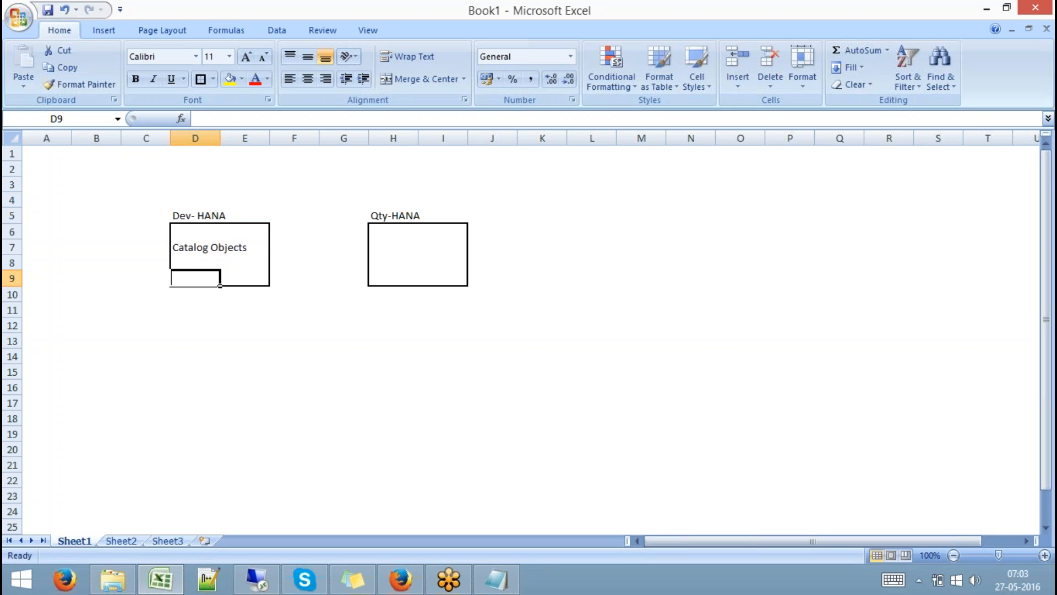
text(Conte)
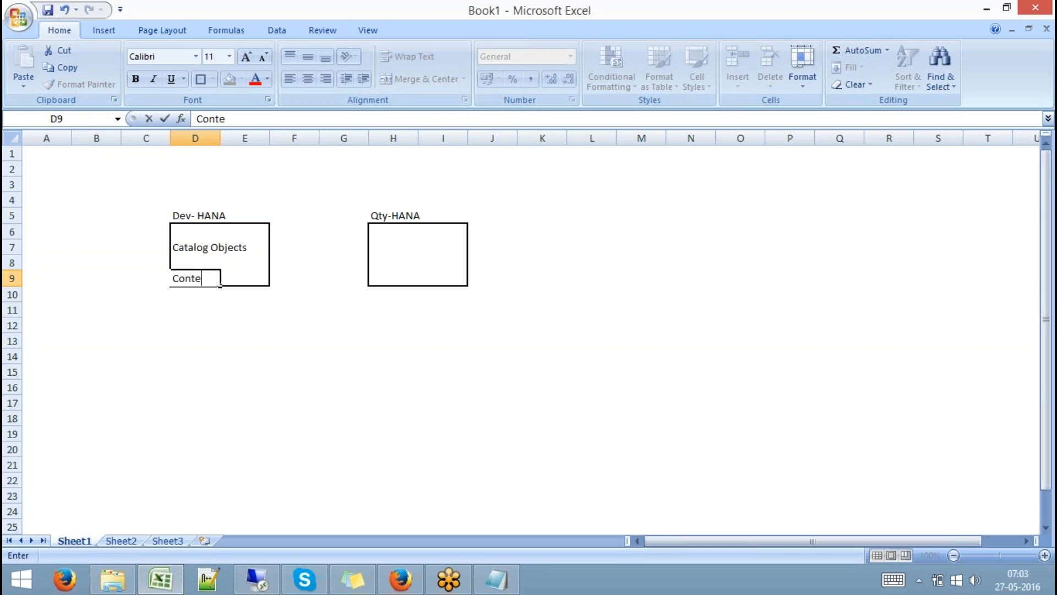
text(nt Obj)
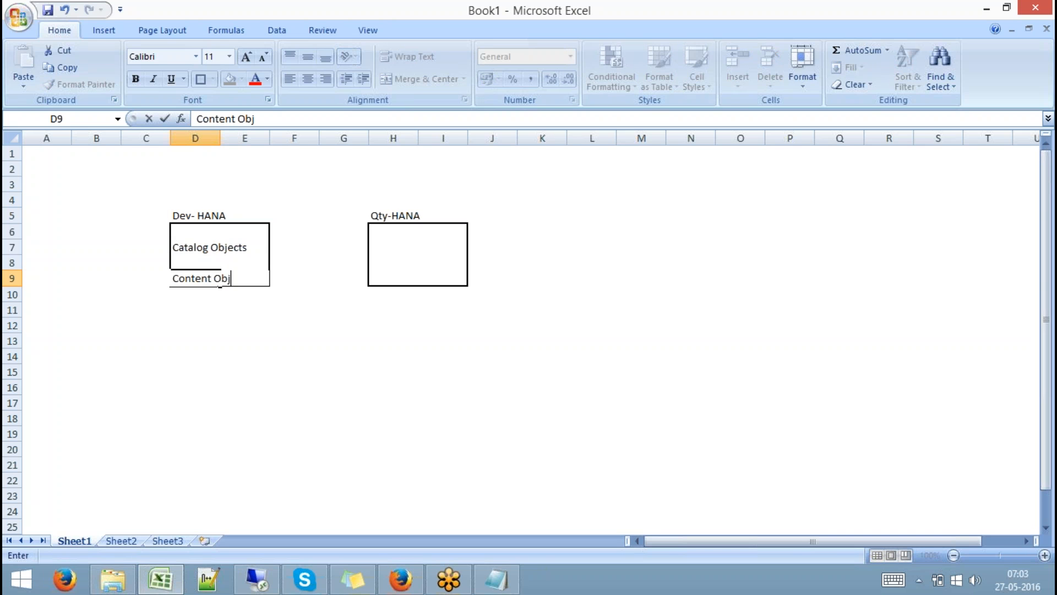
text(ects)
click(257, 335)
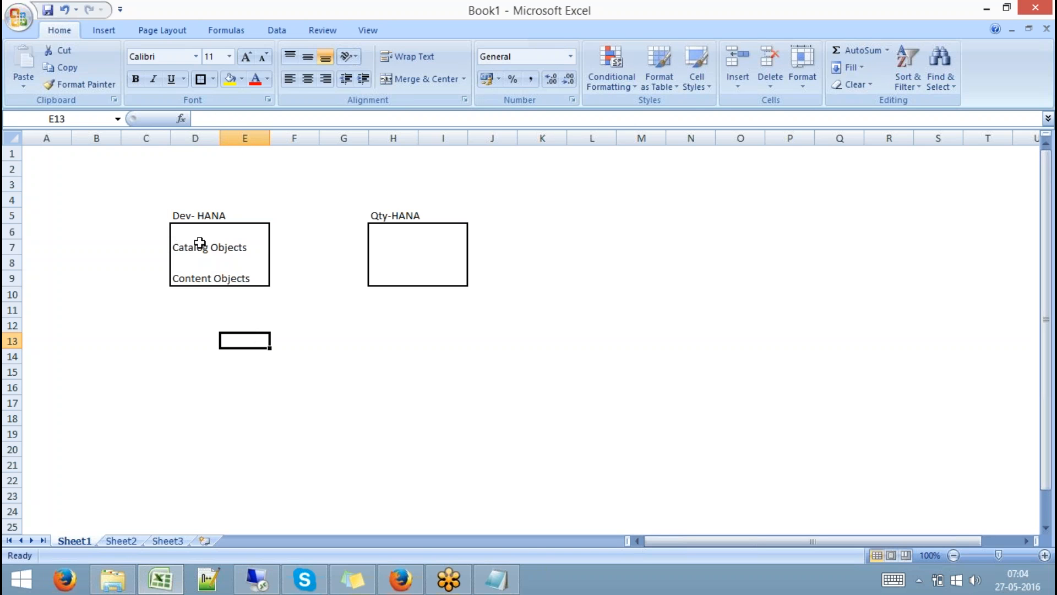
Select the Catalog Objects row D7:E7, after trial selections of H7:I7 in the Qty-HANA box.
drag(191, 246, 242, 254)
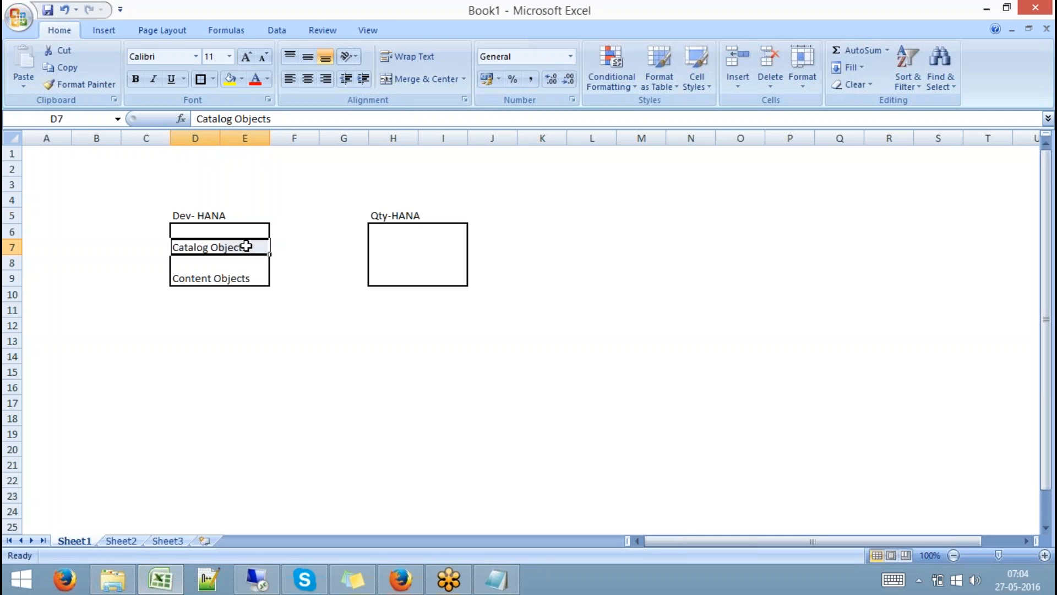
drag(375, 245, 444, 247)
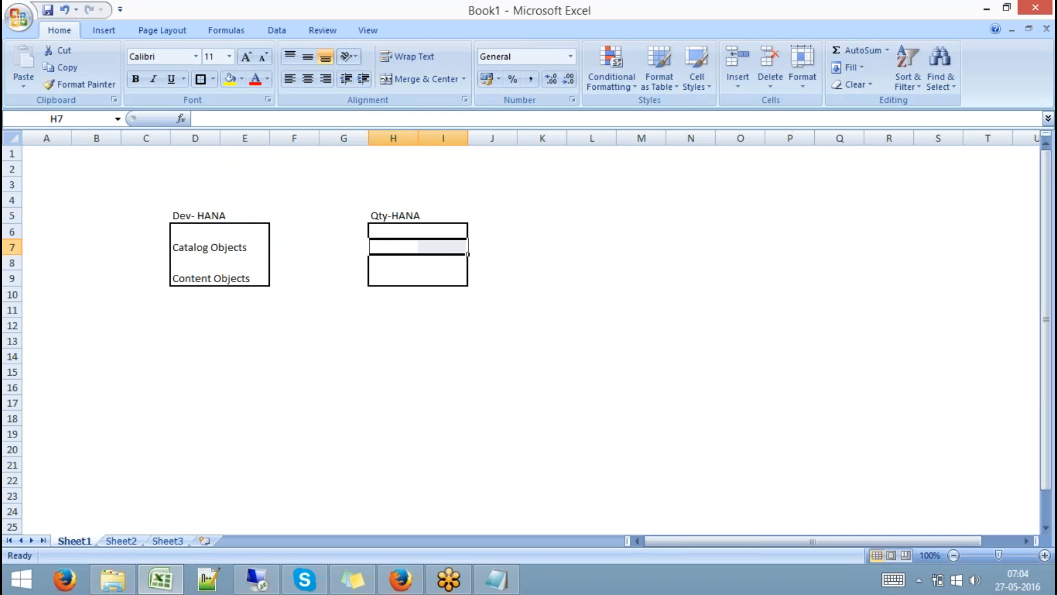
click(396, 245)
drag(400, 247, 449, 246)
drag(406, 245, 433, 251)
click(396, 250)
click(191, 250)
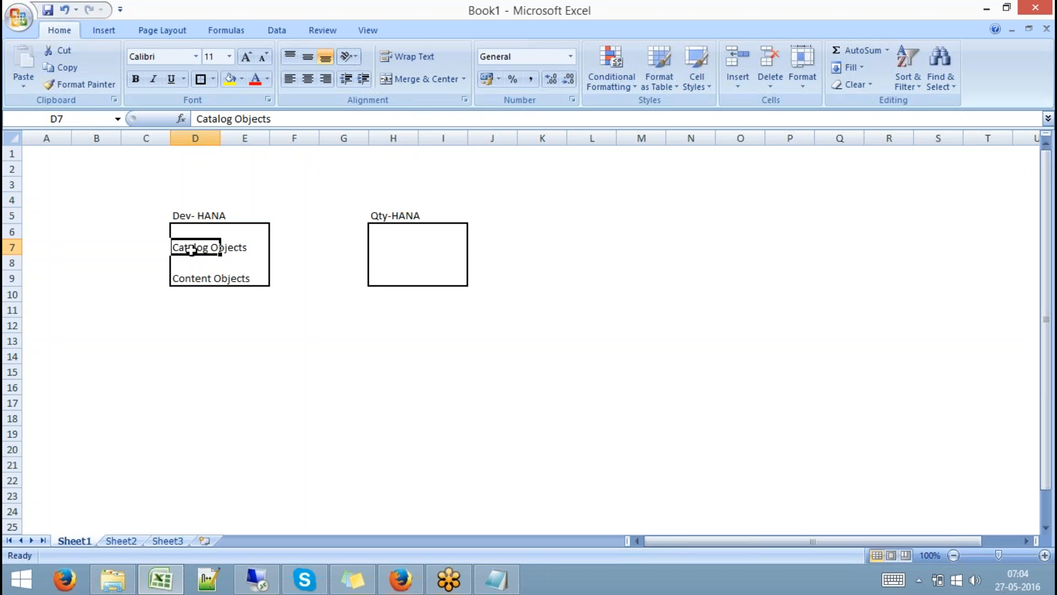
drag(191, 251, 243, 245)
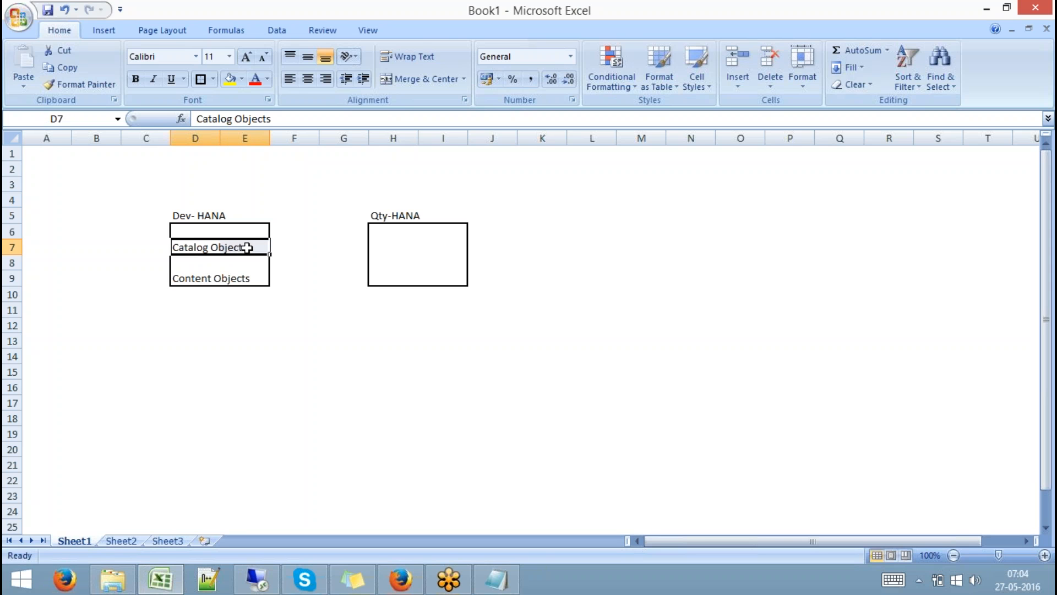
click(296, 193)
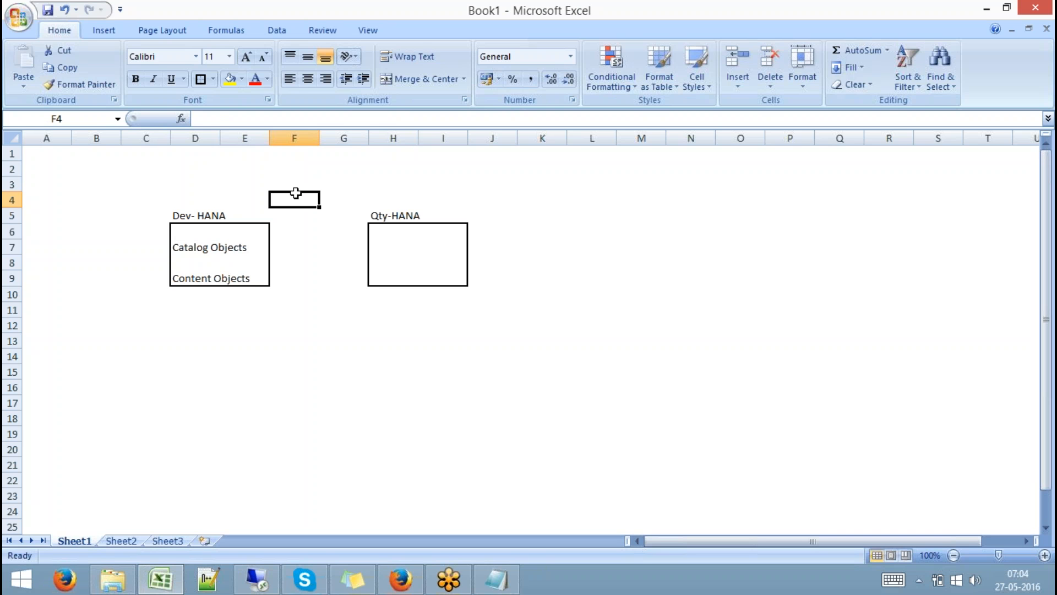
Type 'Catlog Objects' in cell E13.
click(226, 343)
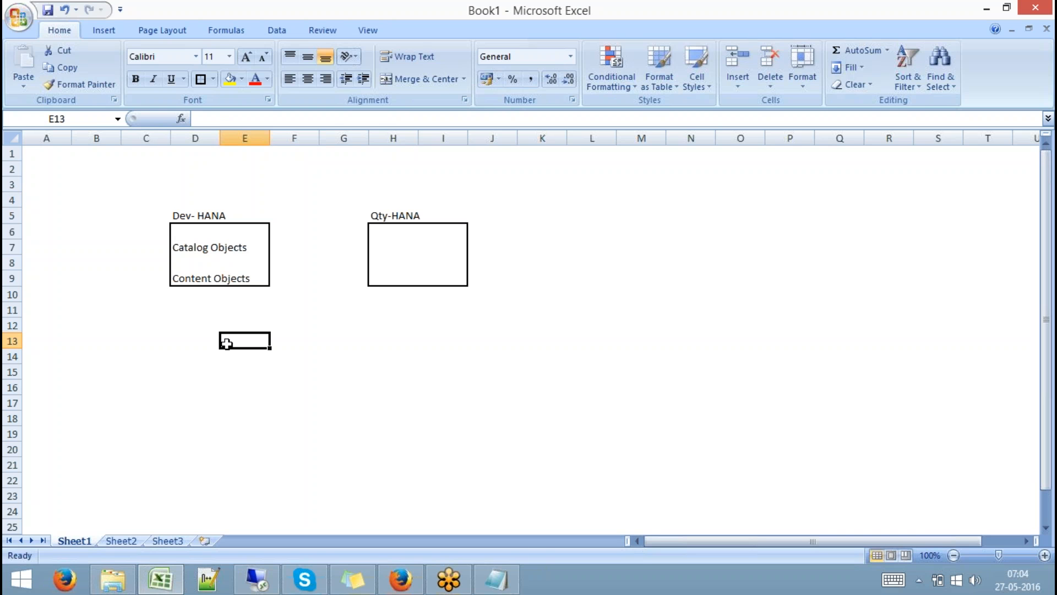
text(Catlog)
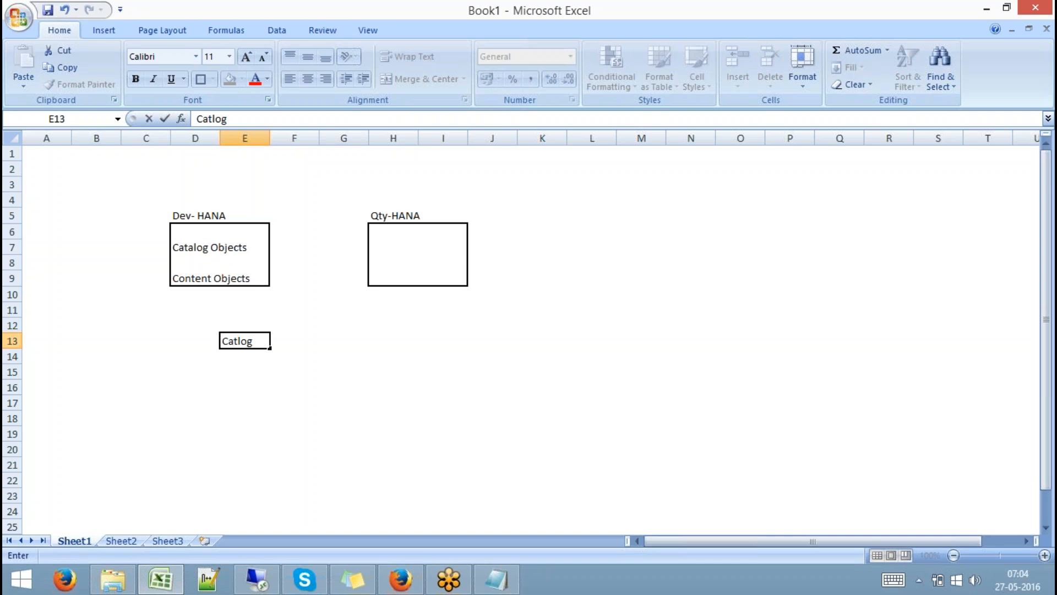
text( Objects)
click(344, 340)
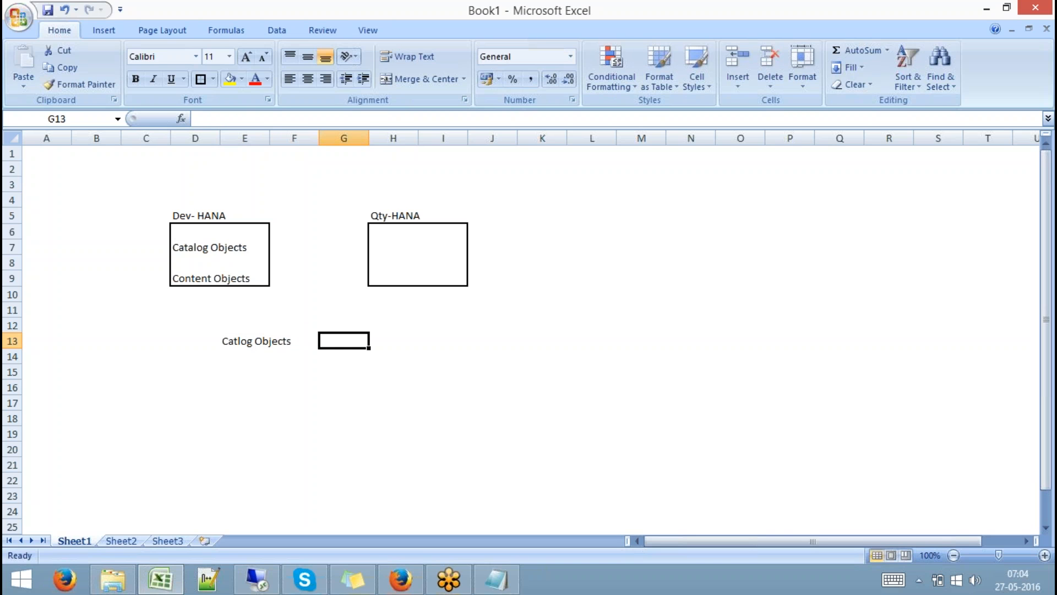
Enter 'Export the DB and Inport the same in QTY' in G13, then switch to the remote session.
text(Expo)
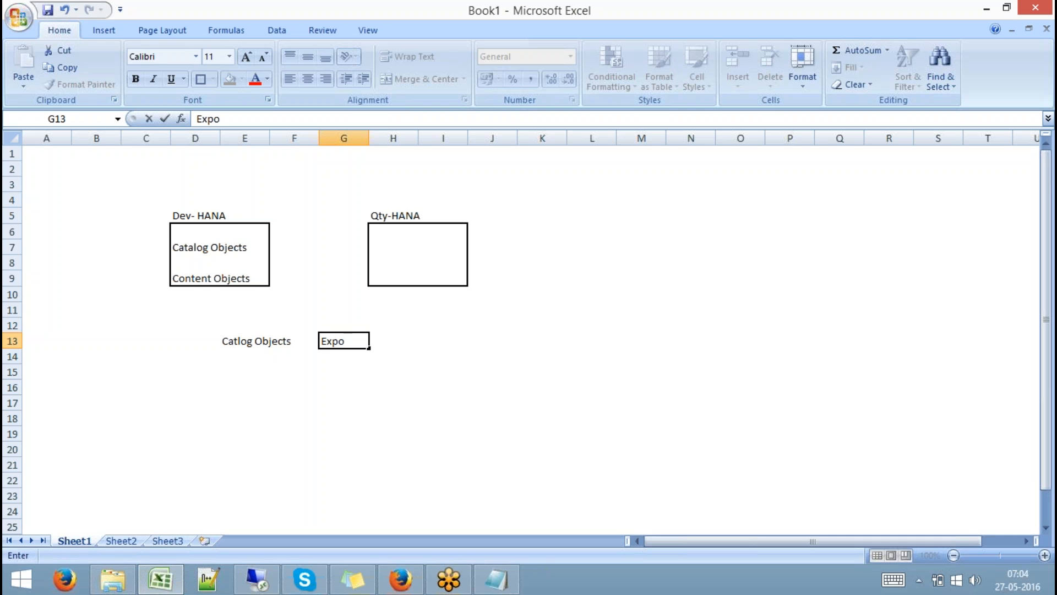
text(rt the DB a)
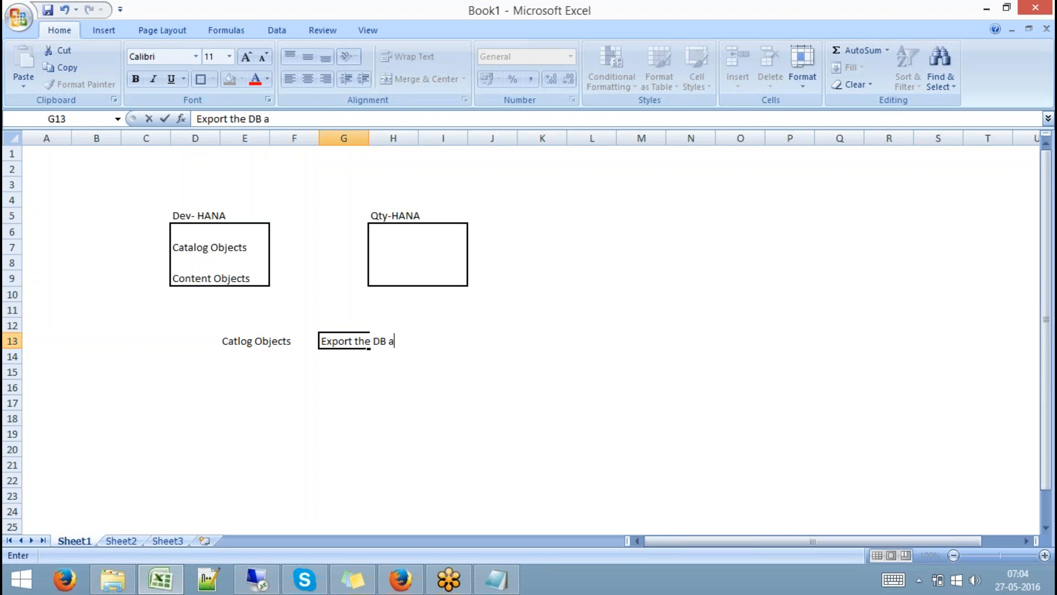
text(nd Inport the sa)
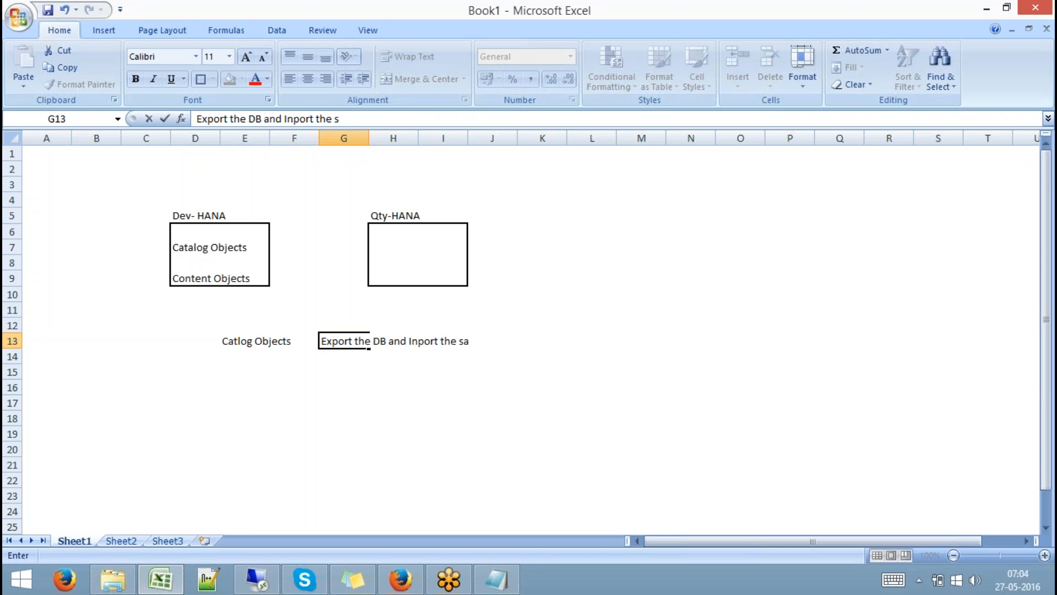
text(me in QTY)
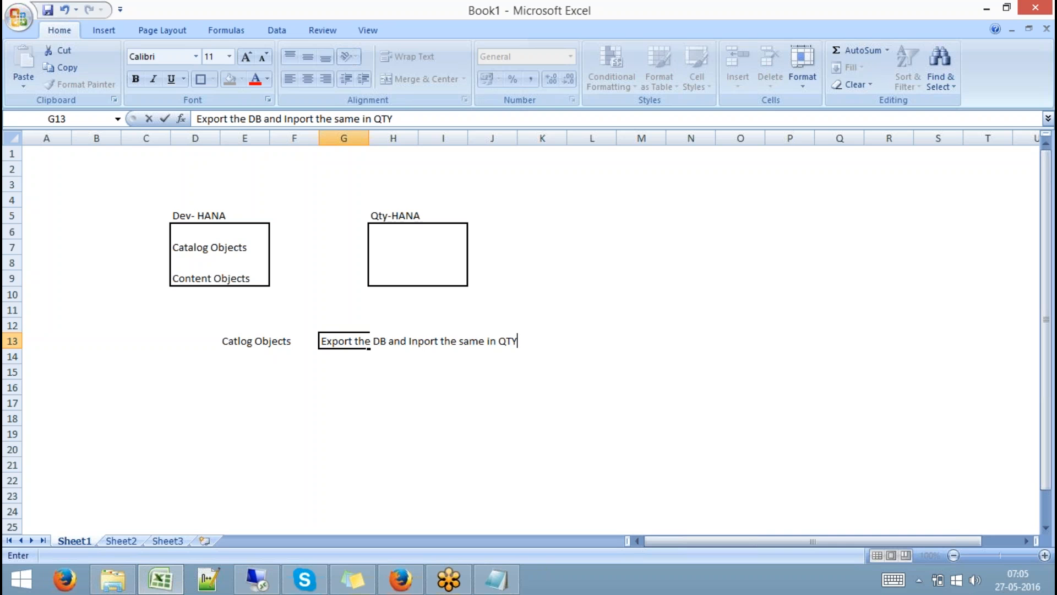
click(325, 384)
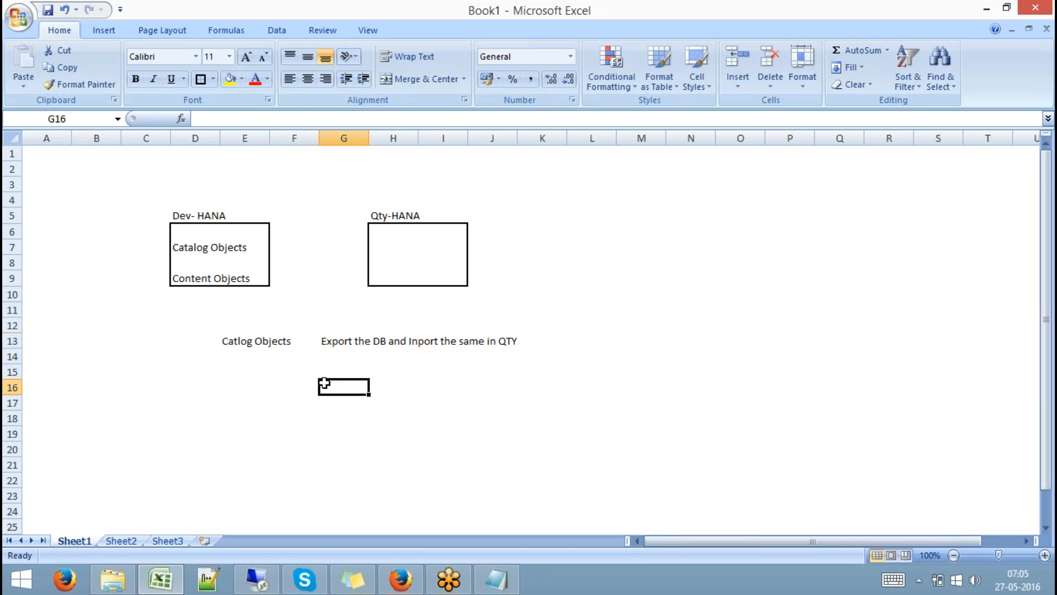
click(332, 341)
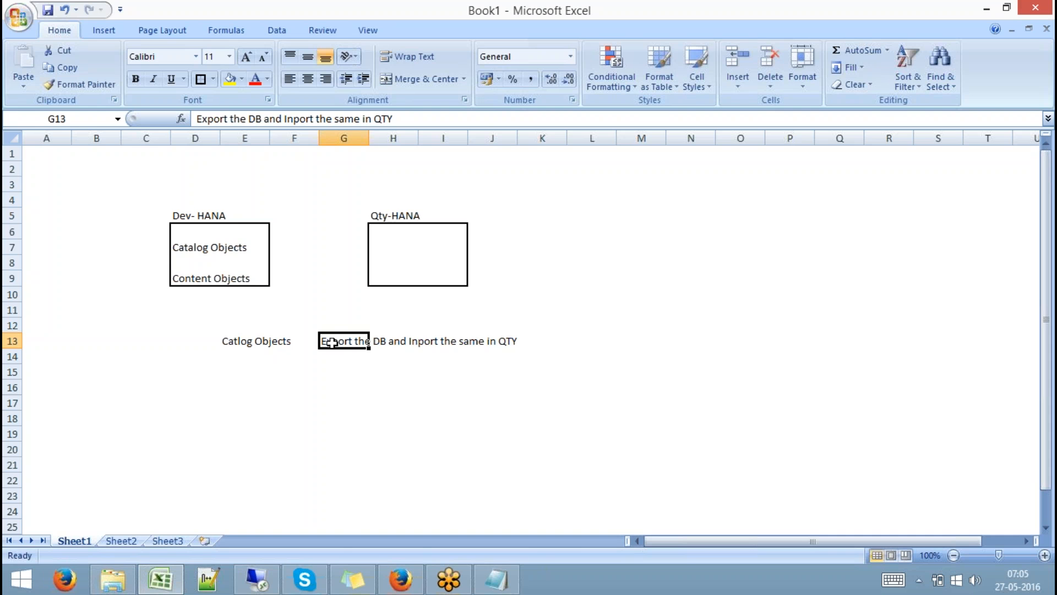
click(257, 578)
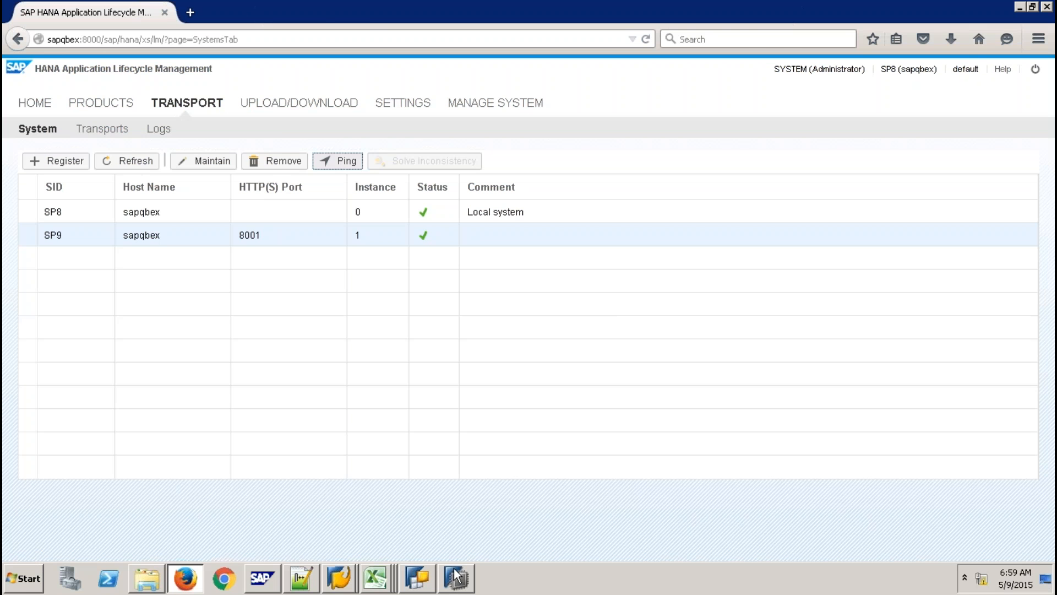
Bring SAP HANA Studio to the front to show the SP8 and SP9 systems.
click(455, 576)
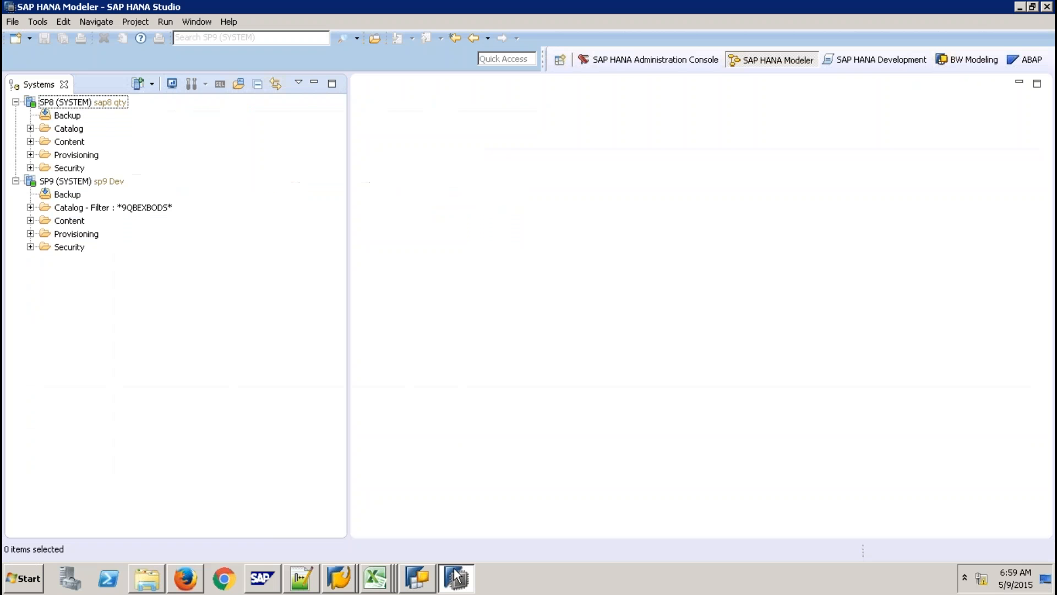
Expand the SP9 Catalog and choose Export for the 9QBEXBODS schema.
click(30, 208)
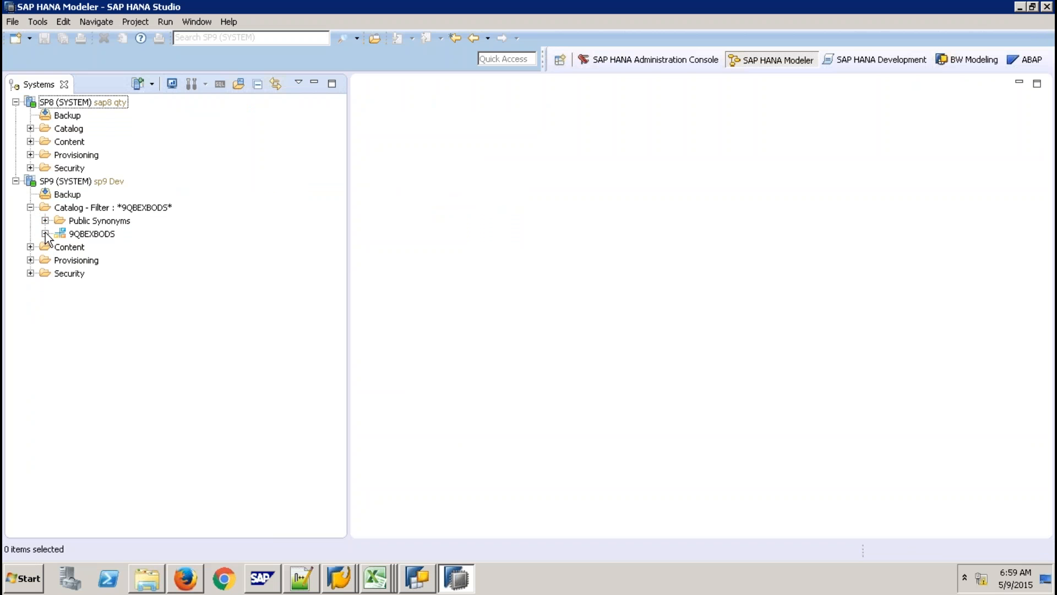
click(46, 233)
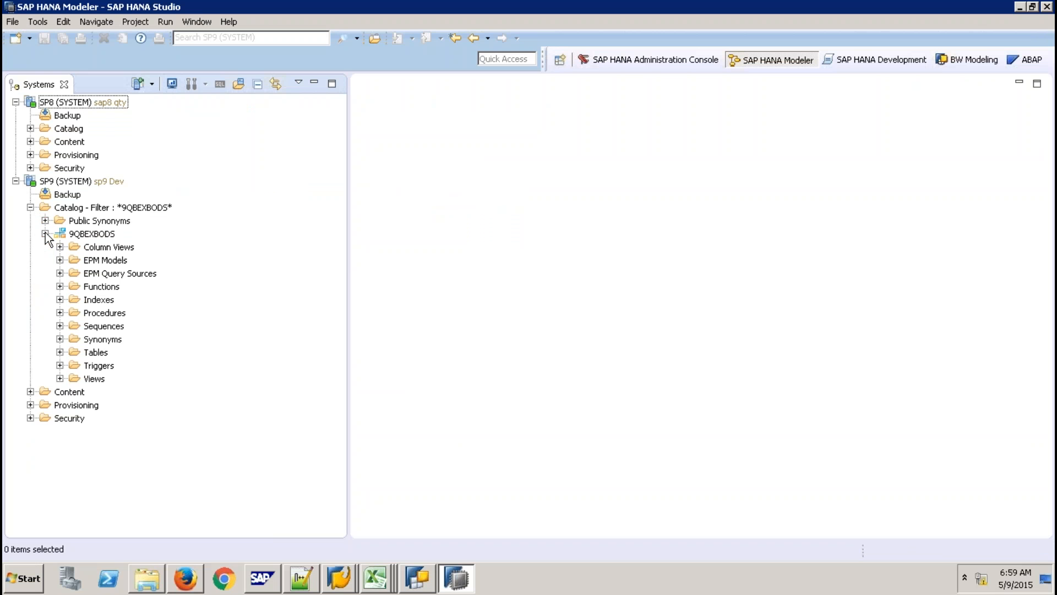
click(59, 353)
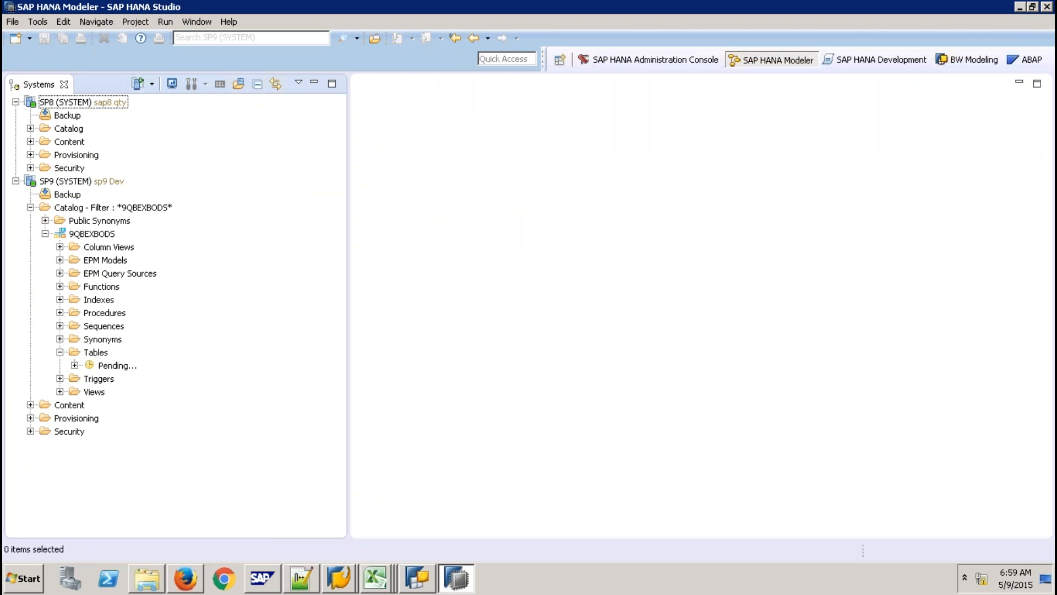
click(60, 353)
click(100, 236)
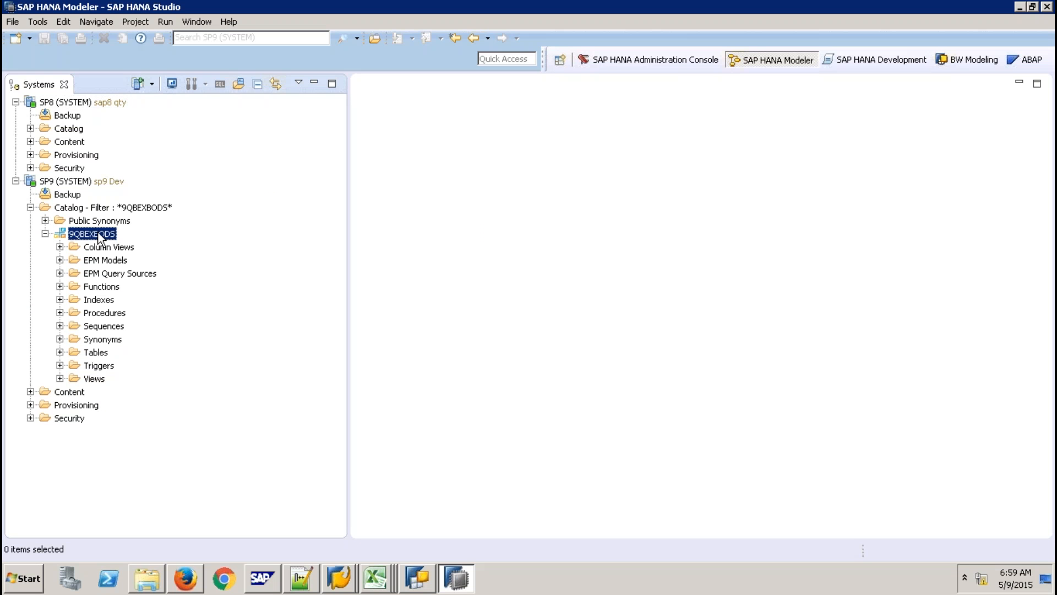
right_click(99, 236)
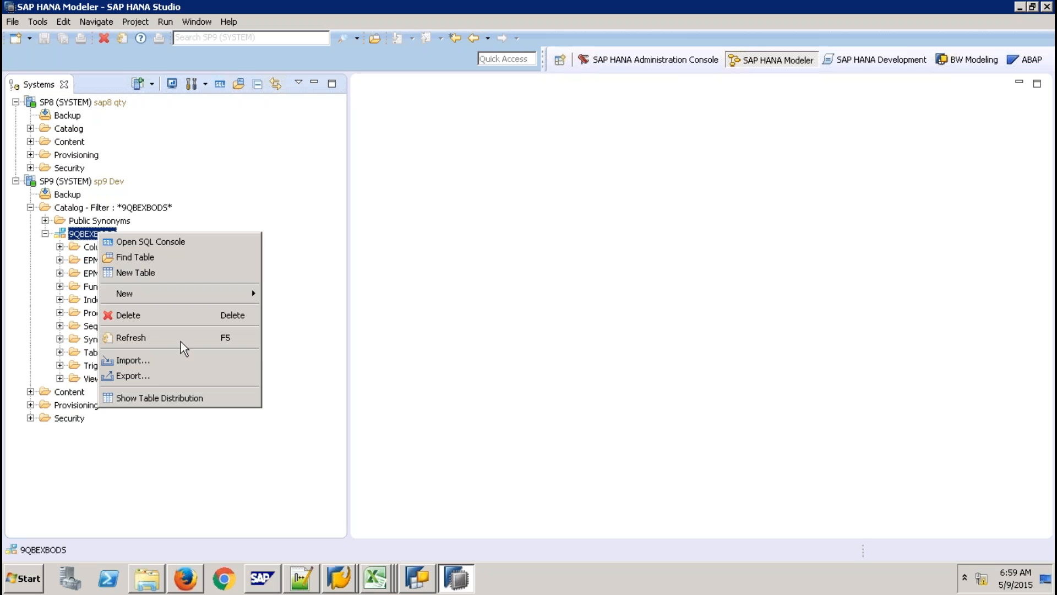
click(158, 375)
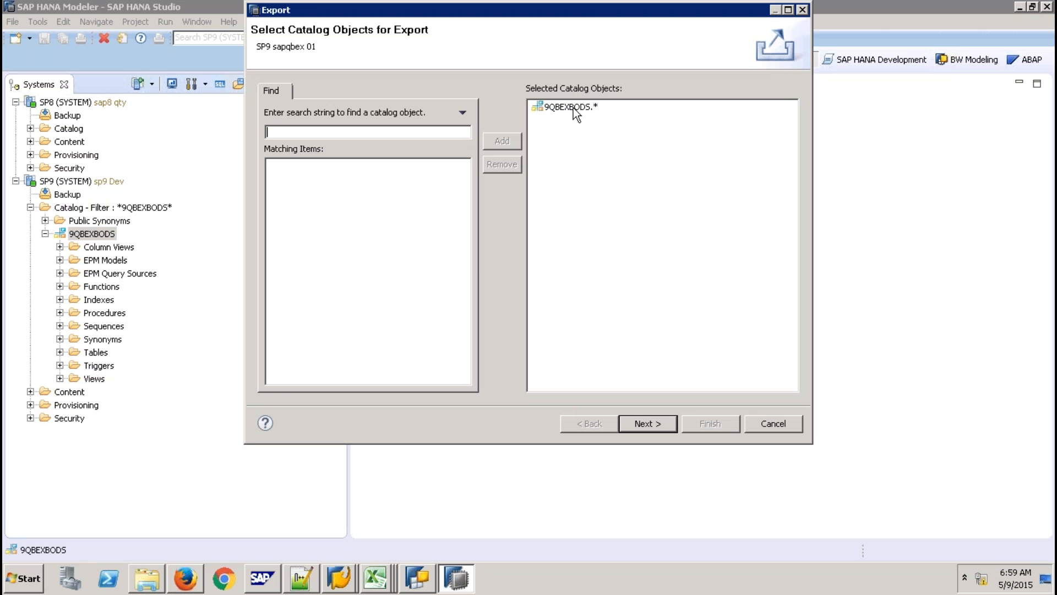
Set the column table format to CSV and export catalog objects to the current client.
click(649, 425)
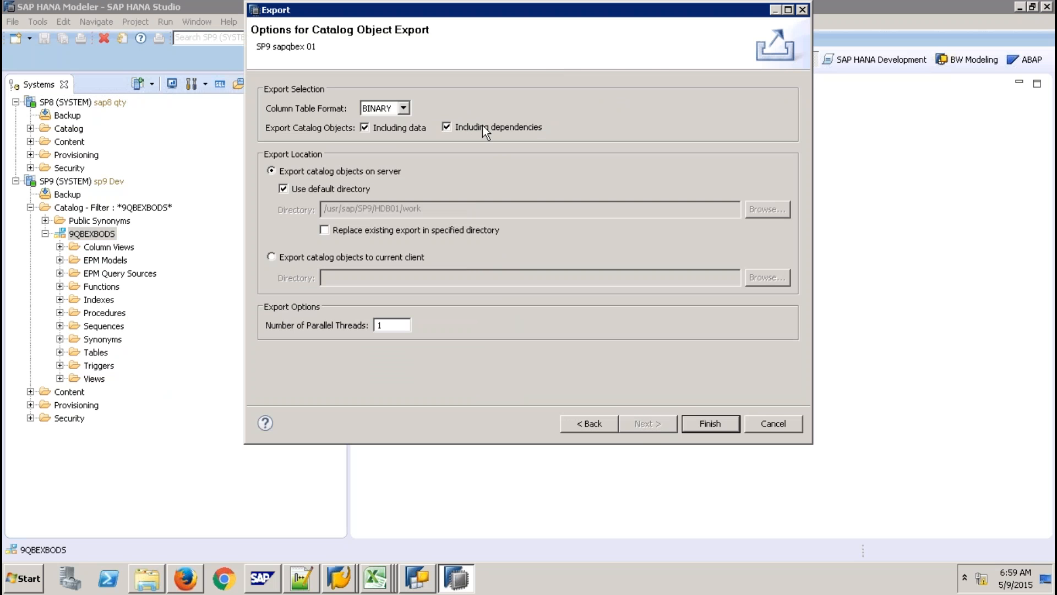
click(403, 109)
click(394, 259)
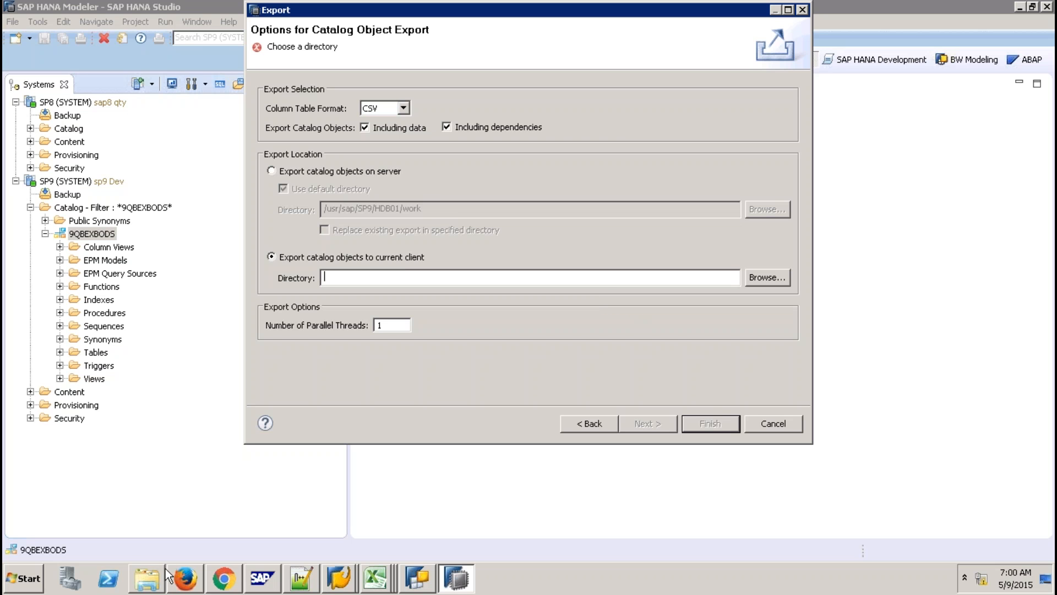
click(146, 584)
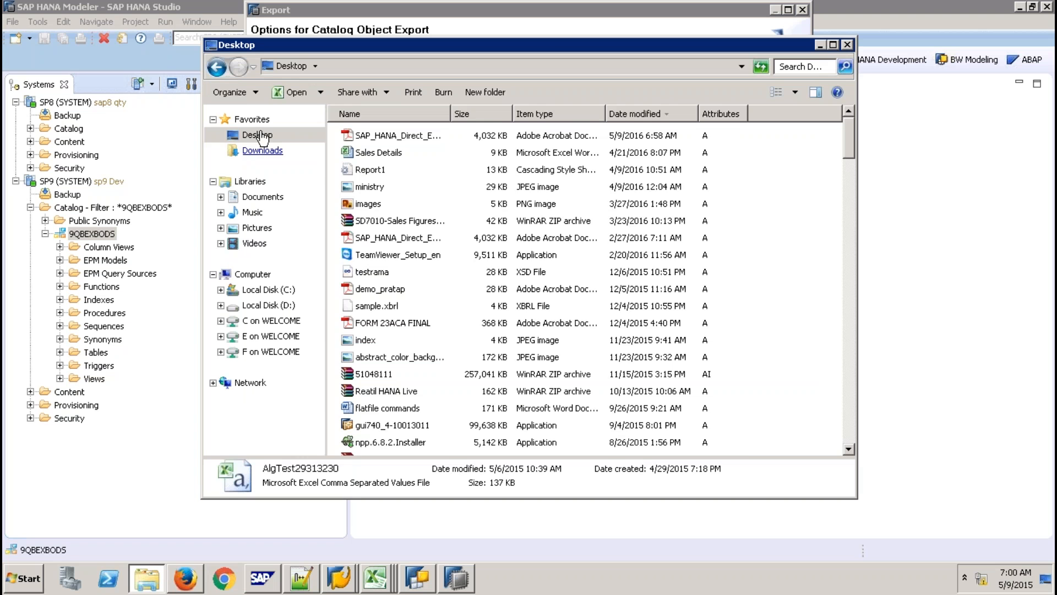
Create a Desktop folder named 'Export Folder' and return to the HANA export options.
click(258, 135)
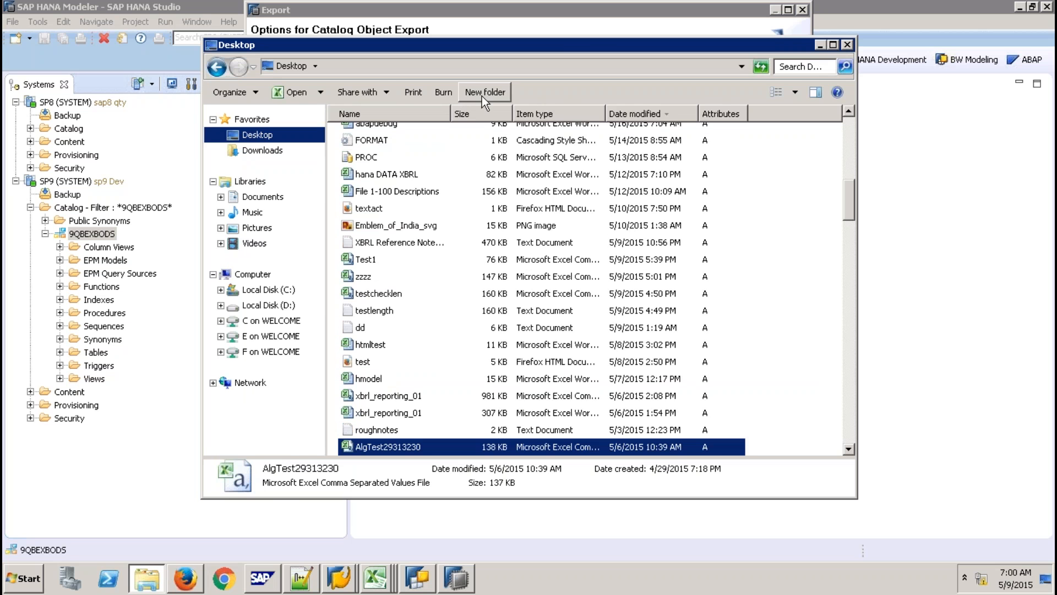
click(481, 94)
text(E)
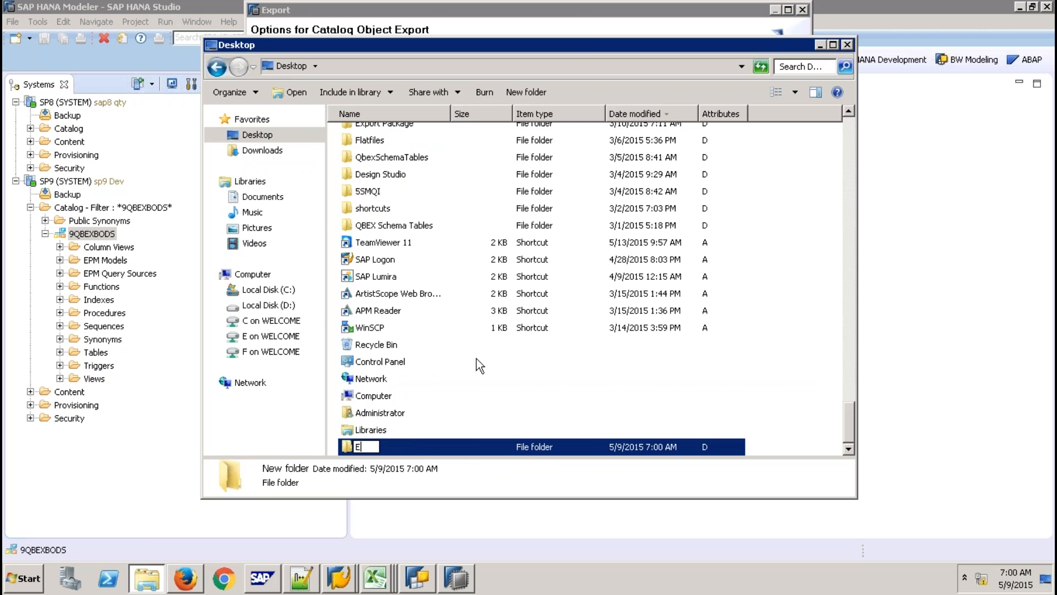
text(xport Folder)
click(539, 428)
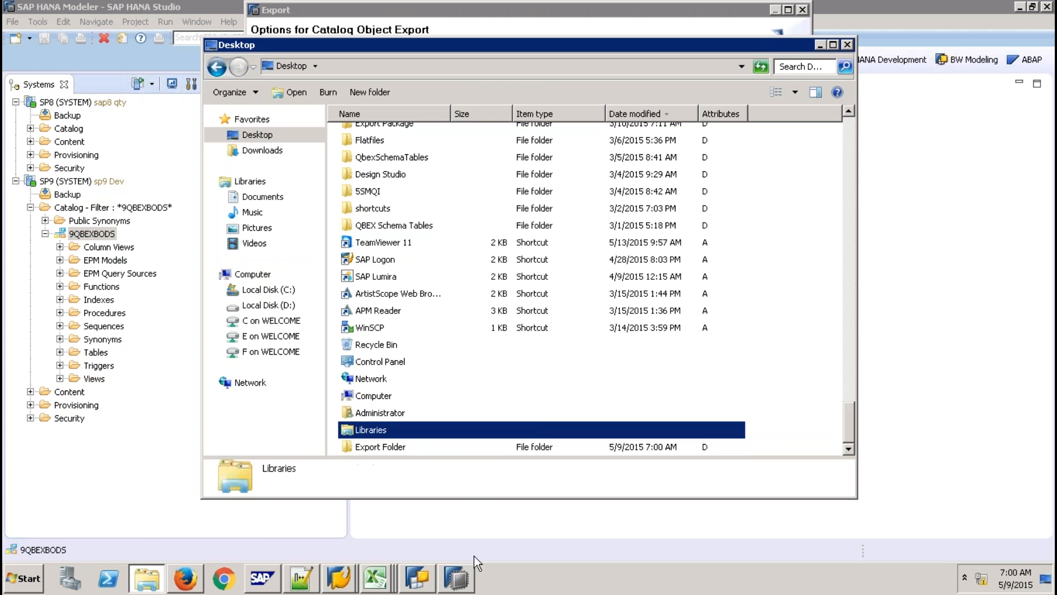
click(456, 578)
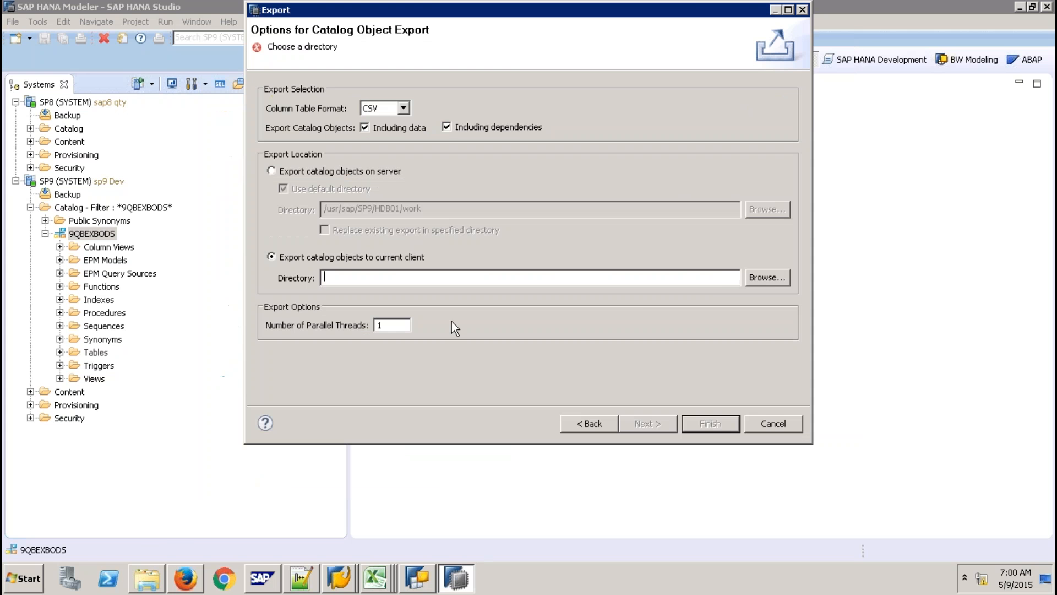
Set the export directory to Desktop\Export Folder and finish the catalog export.
click(774, 277)
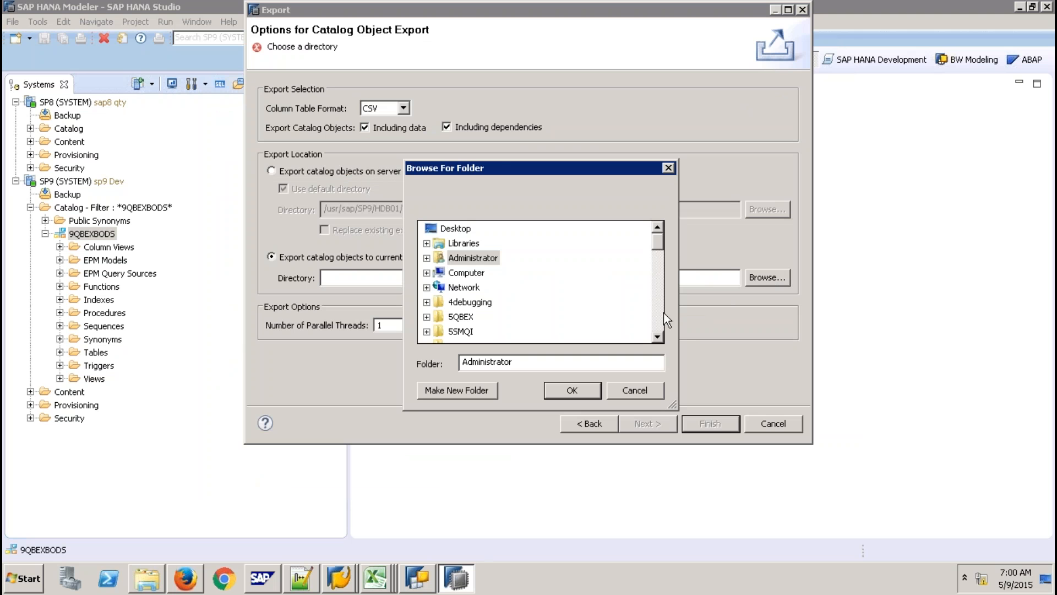
click(455, 228)
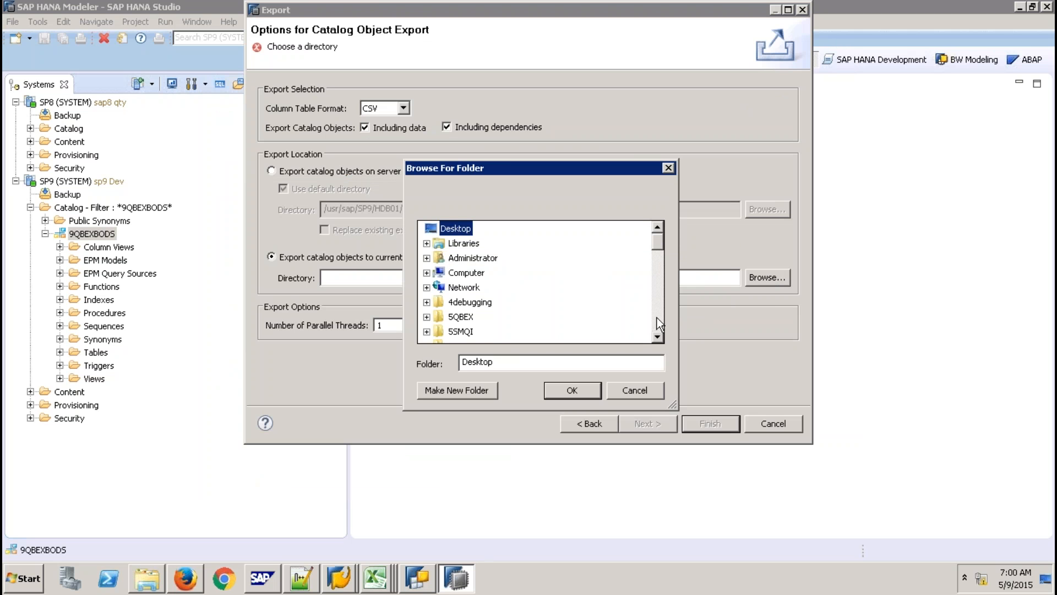
click(657, 317)
click(656, 316)
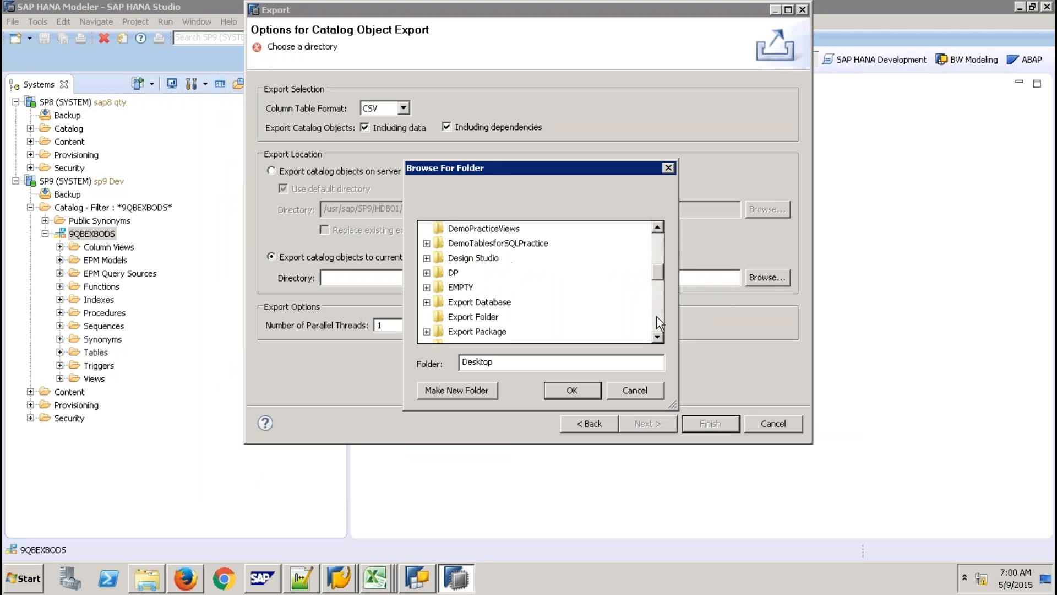
click(496, 319)
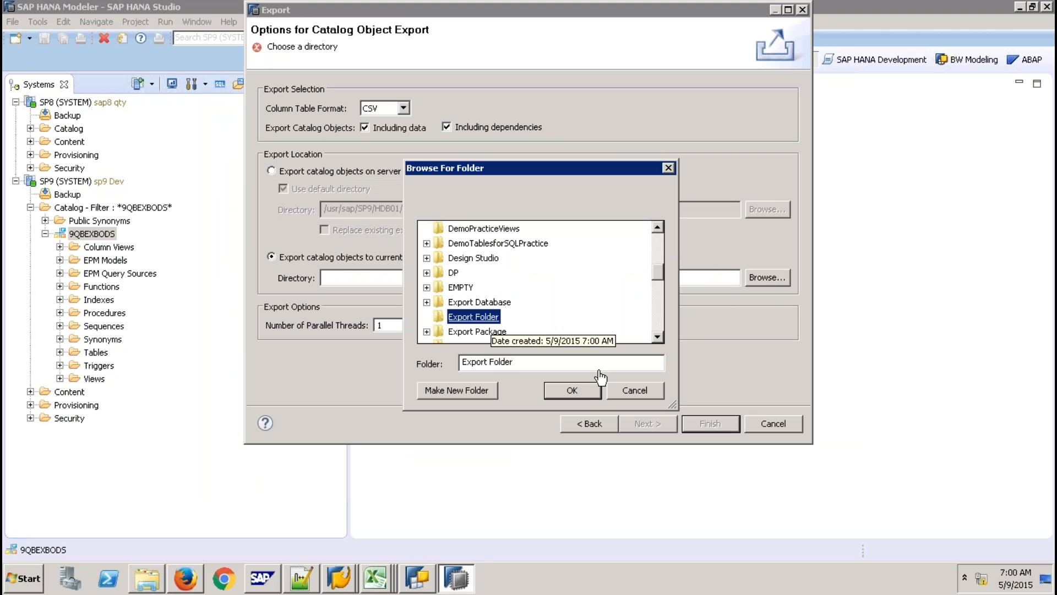
click(573, 391)
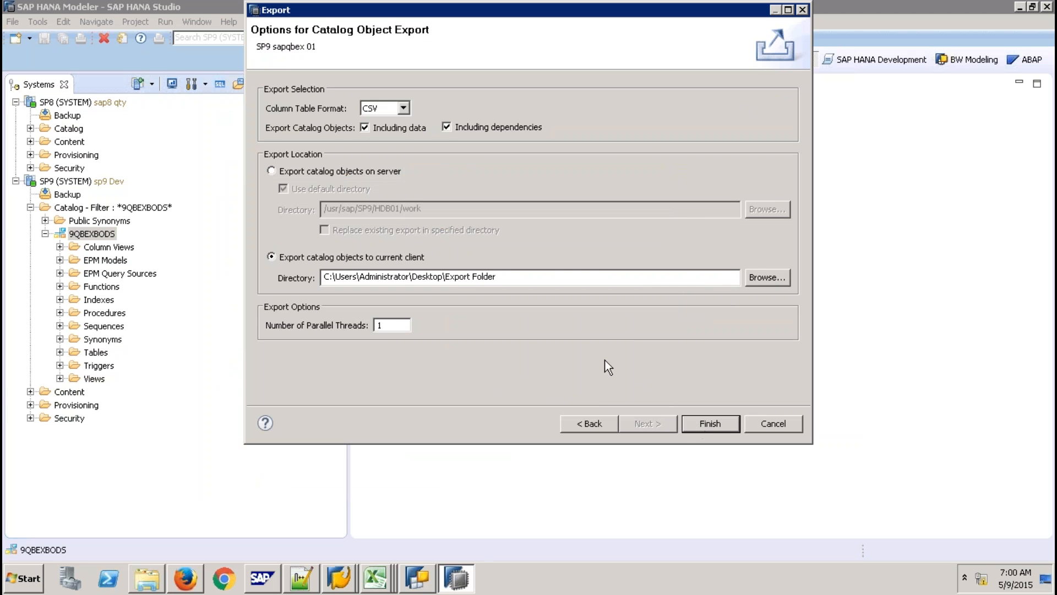
key(Return)
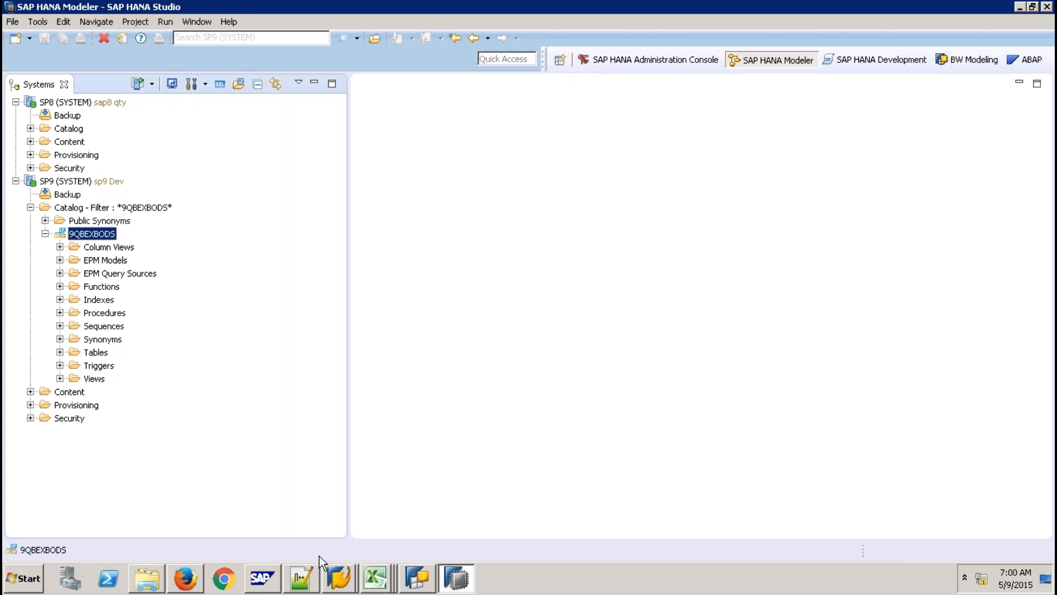
In Explorer, browse Export Folder down through export > 9QBEXBODS > 9Q.
click(147, 578)
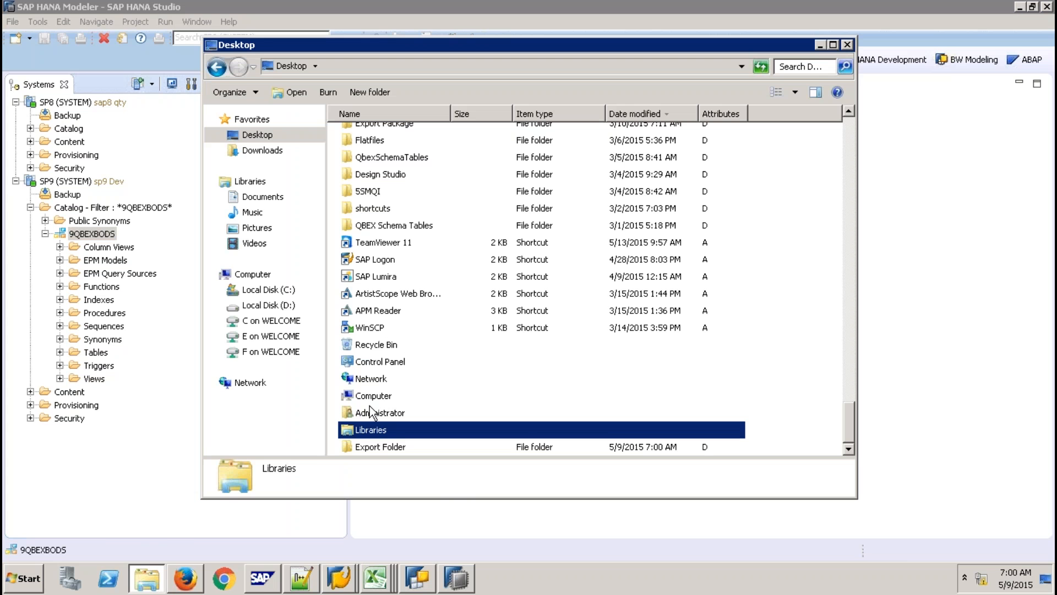
double_click(378, 446)
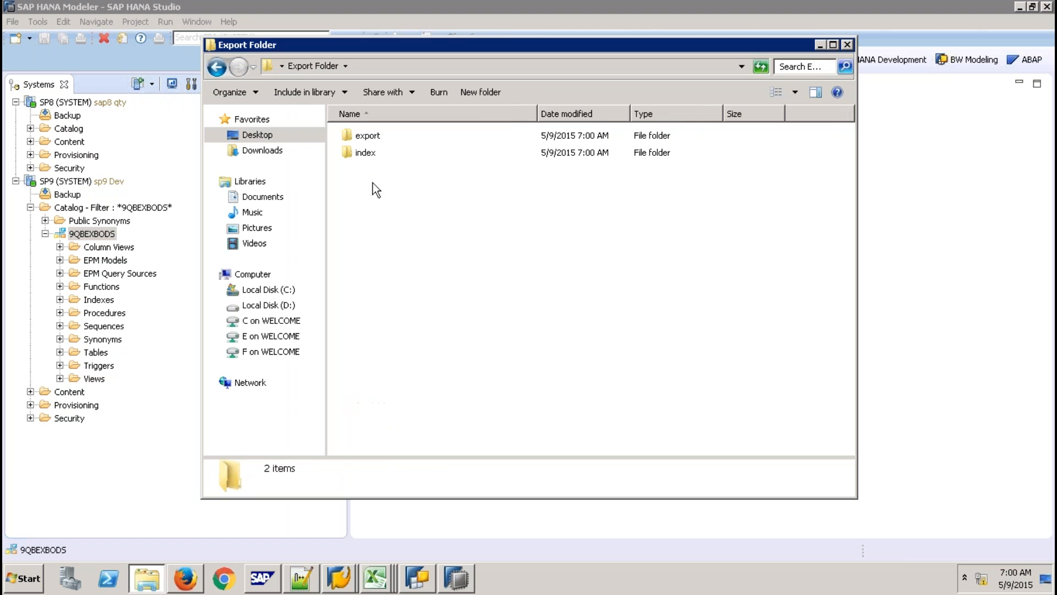
double_click(372, 139)
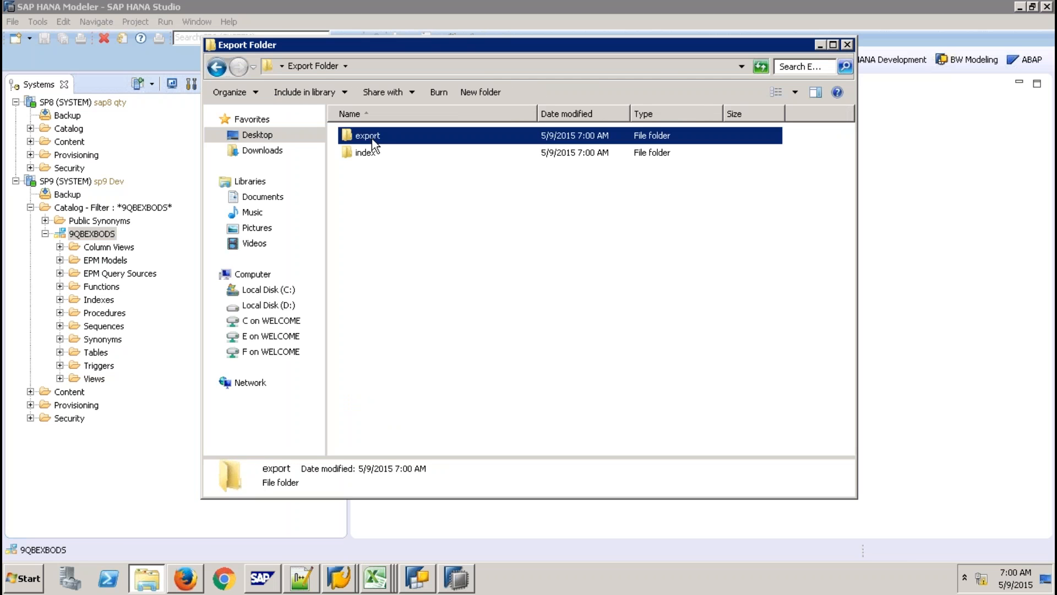
double_click(381, 137)
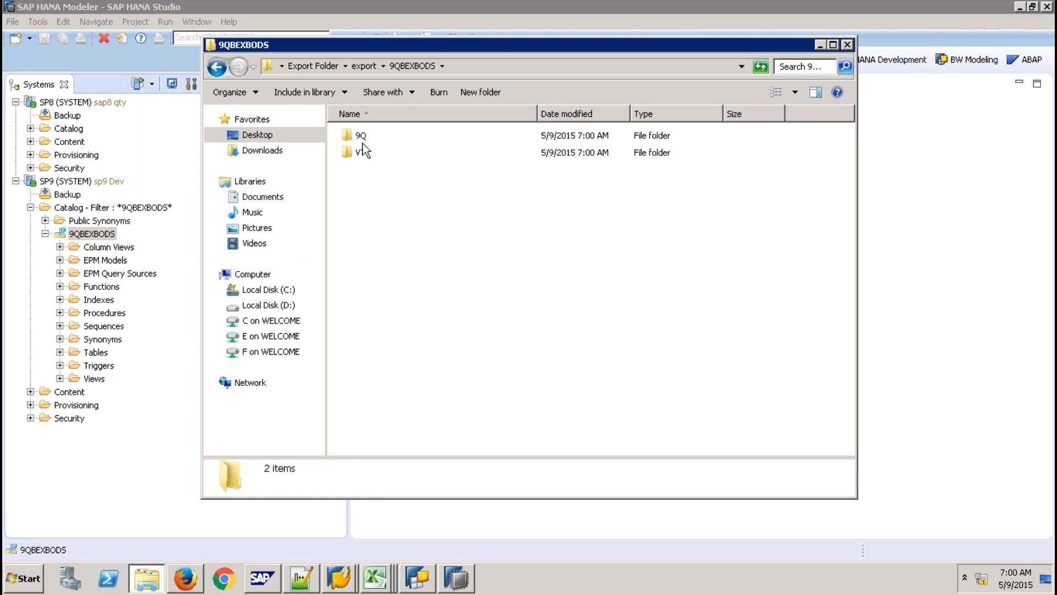
double_click(361, 138)
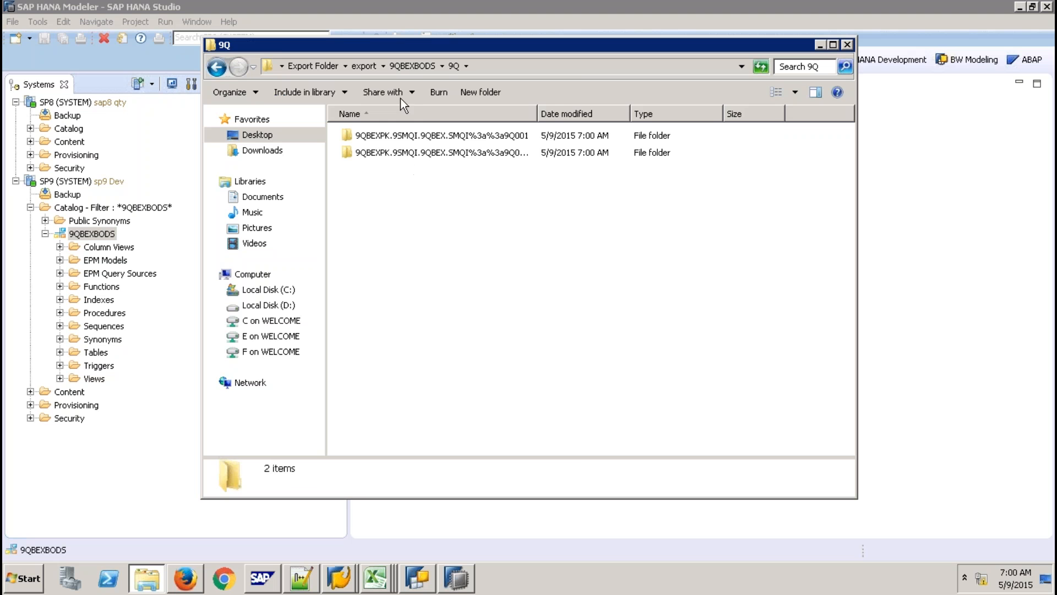
Open the first 9QBEXPK procedure folder and open its create SQL file in a text editor.
click(452, 137)
double_click(452, 137)
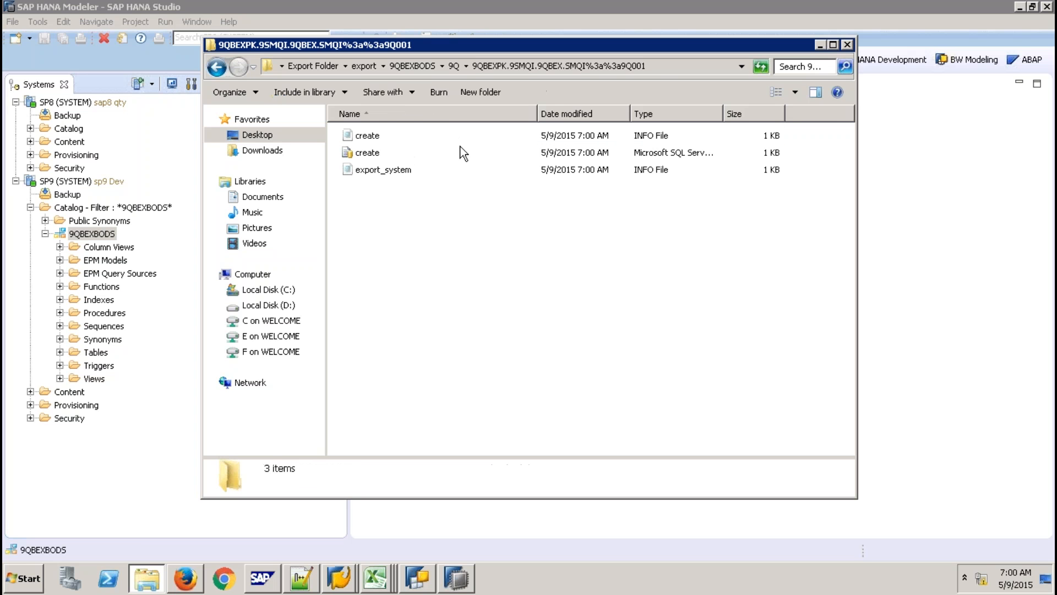
right_click(369, 155)
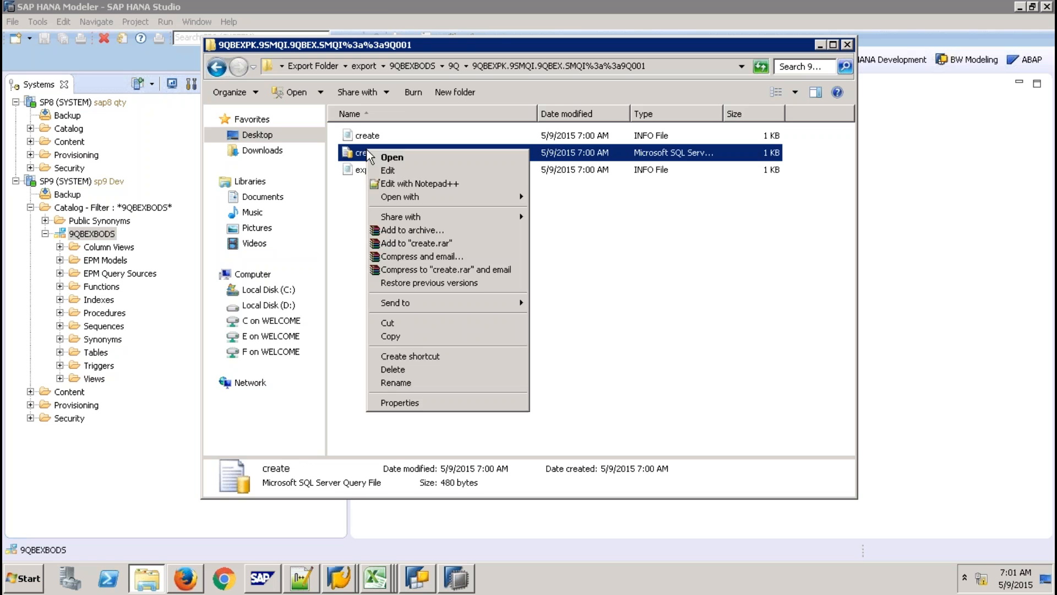
click(399, 182)
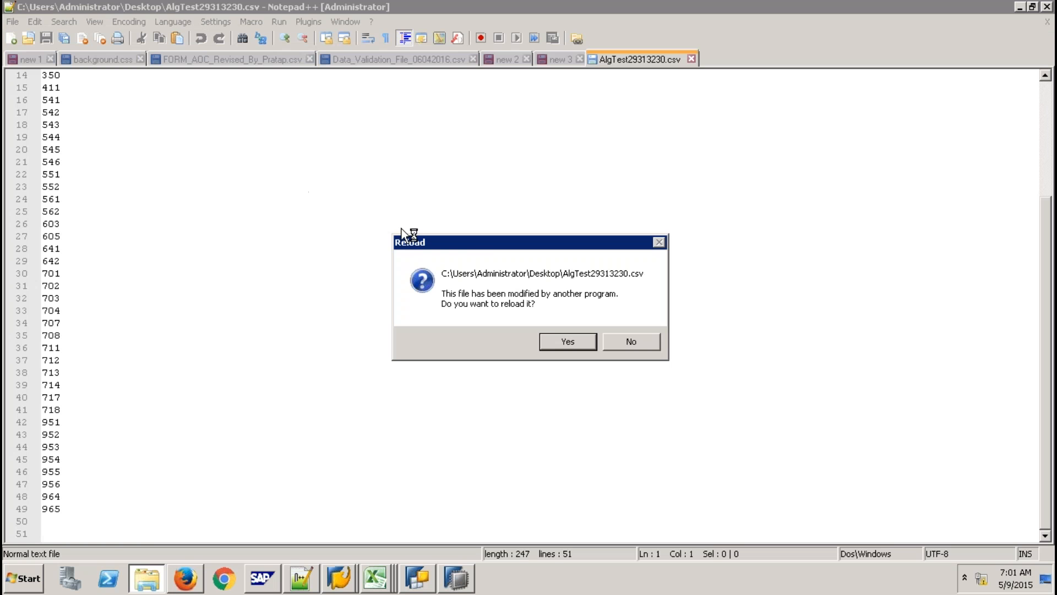
Reload AlgTest29313230.csv, close create.sql in Notepad++, and return to local Excel.
click(555, 337)
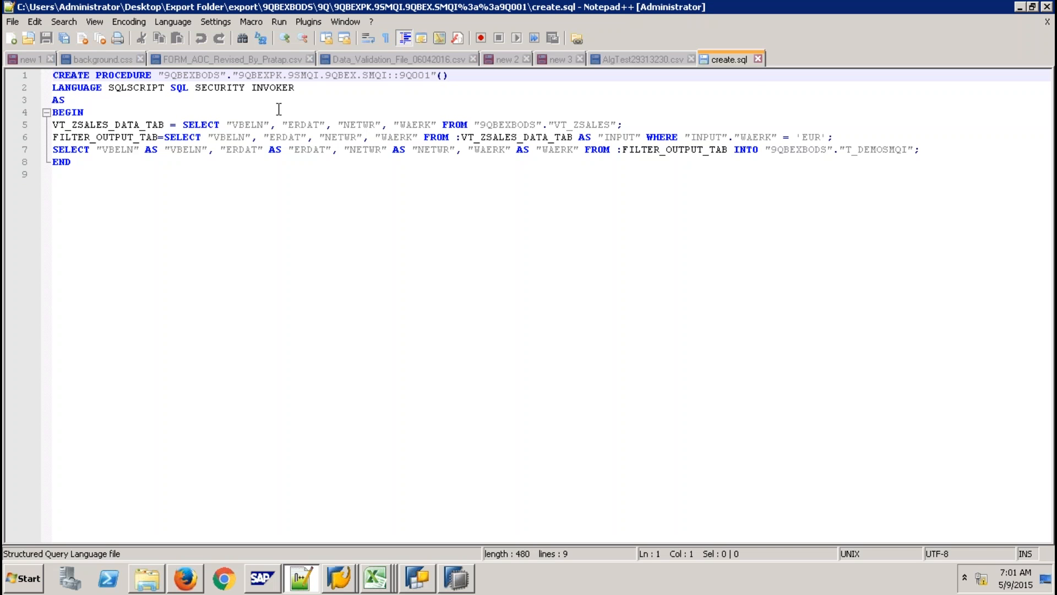
click(758, 59)
click(456, 578)
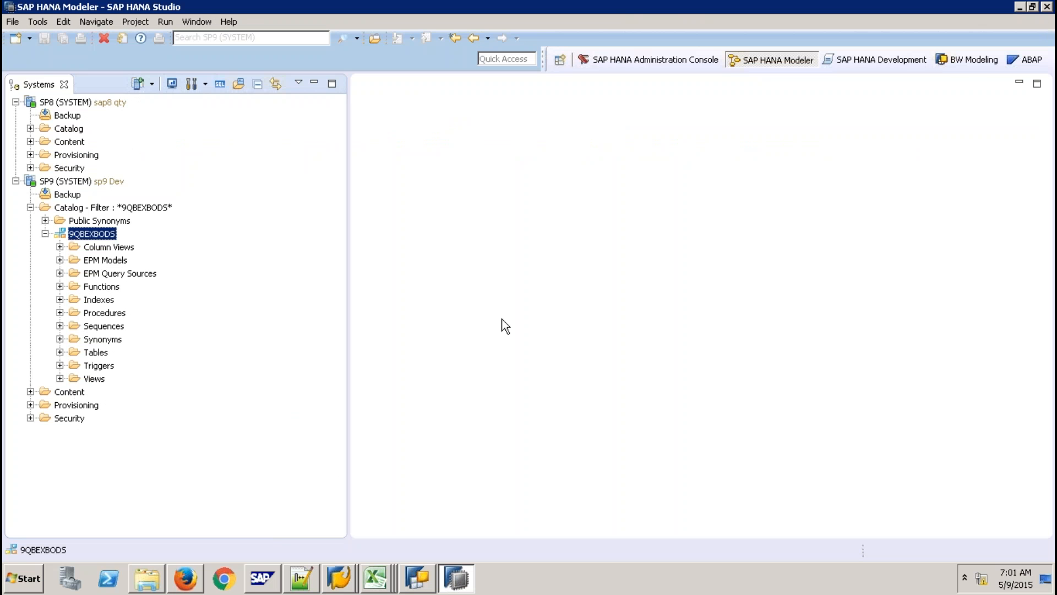
mouse_move(661, 6)
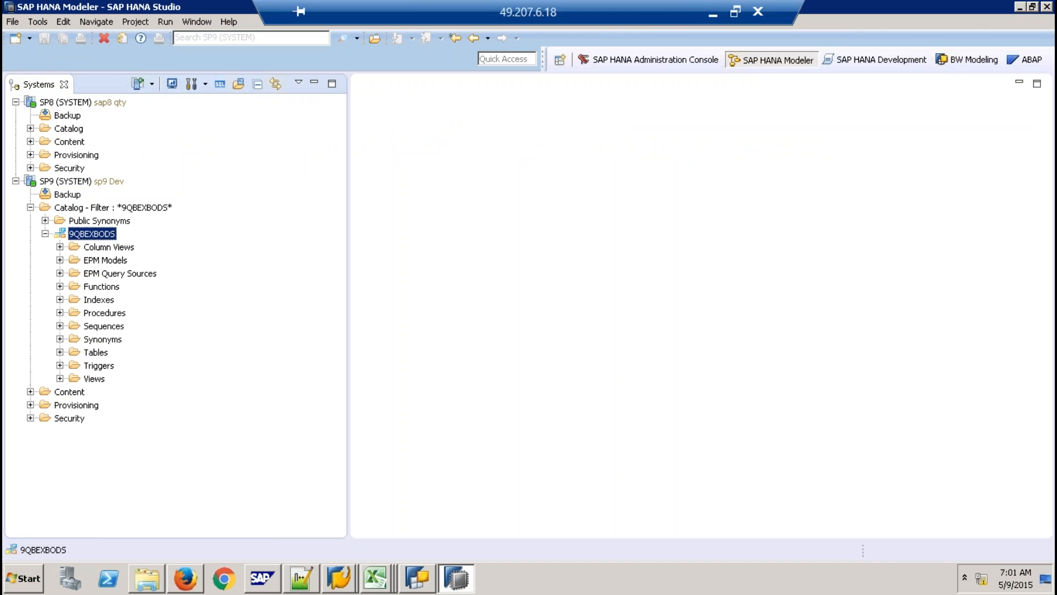
click(717, 14)
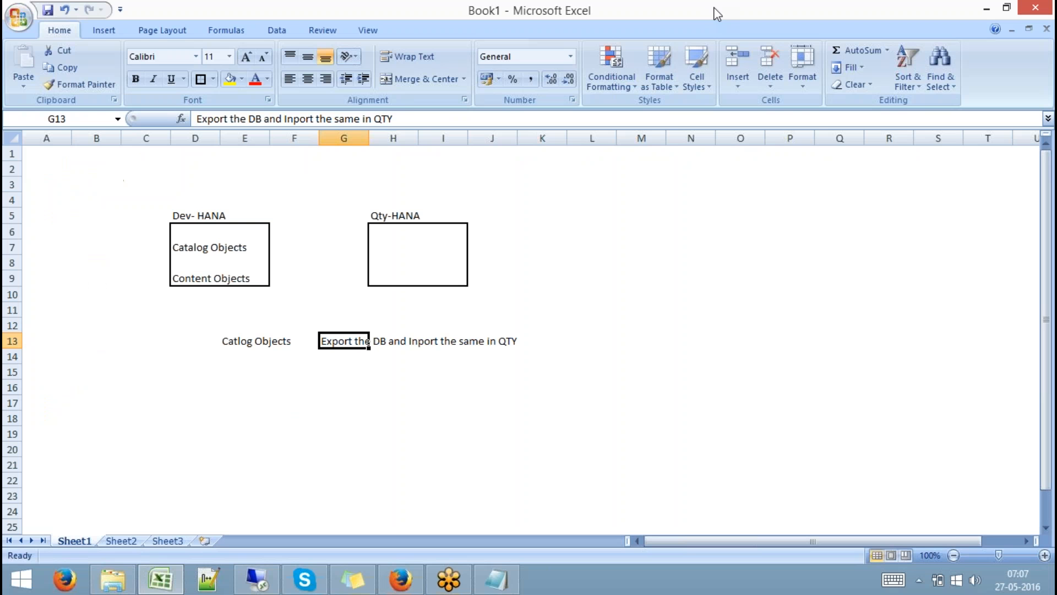
Enter 'Content Objects' in E16 and 'SAP HANA Native Transport Mechanism' in G16.
click(208, 279)
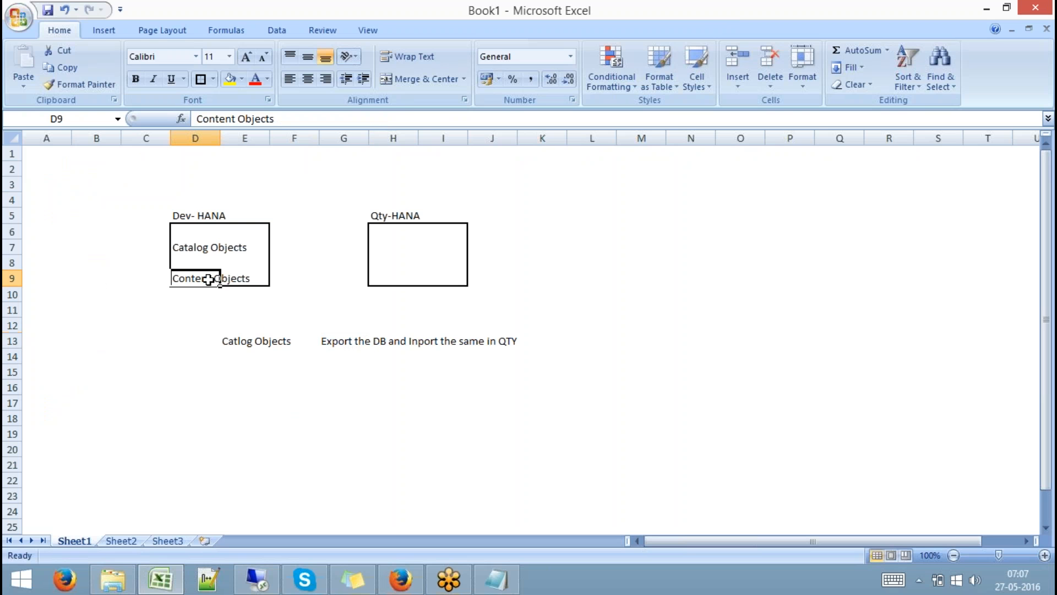
click(239, 389)
text(Co)
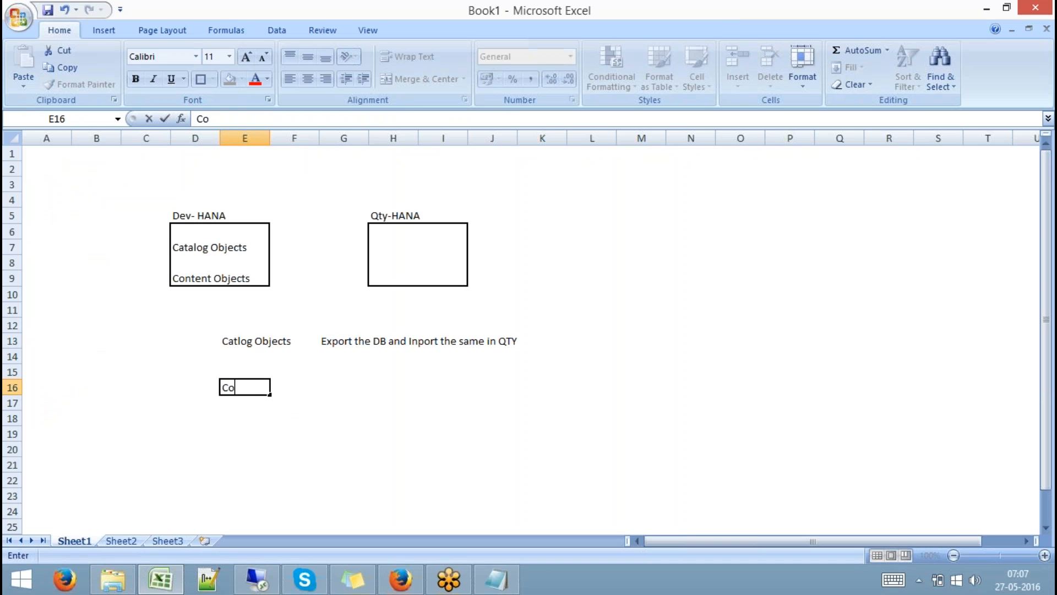
text(ntent Objects)
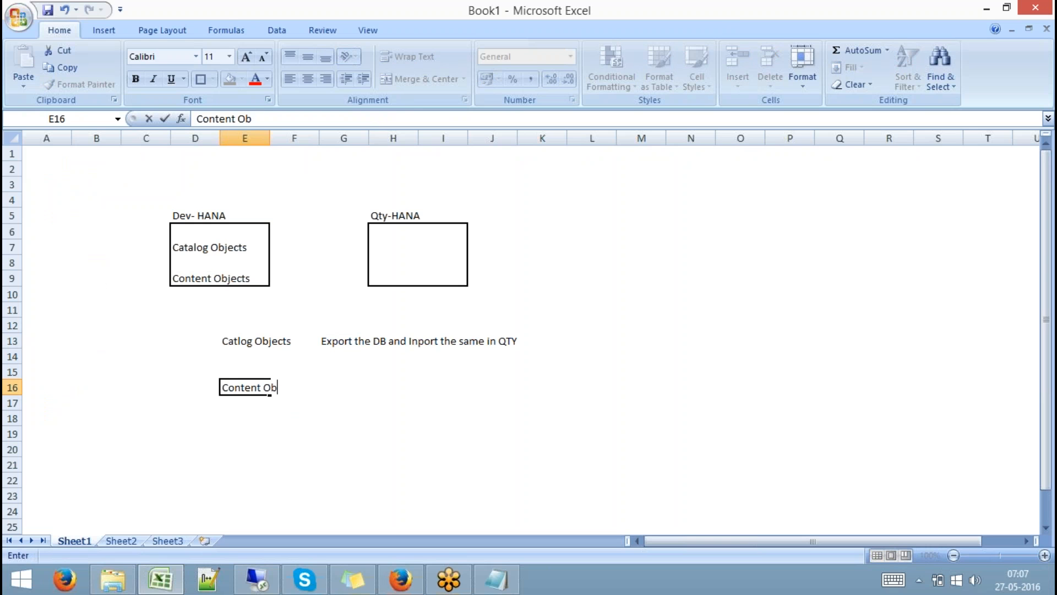
key(Tab)
key(Tab)
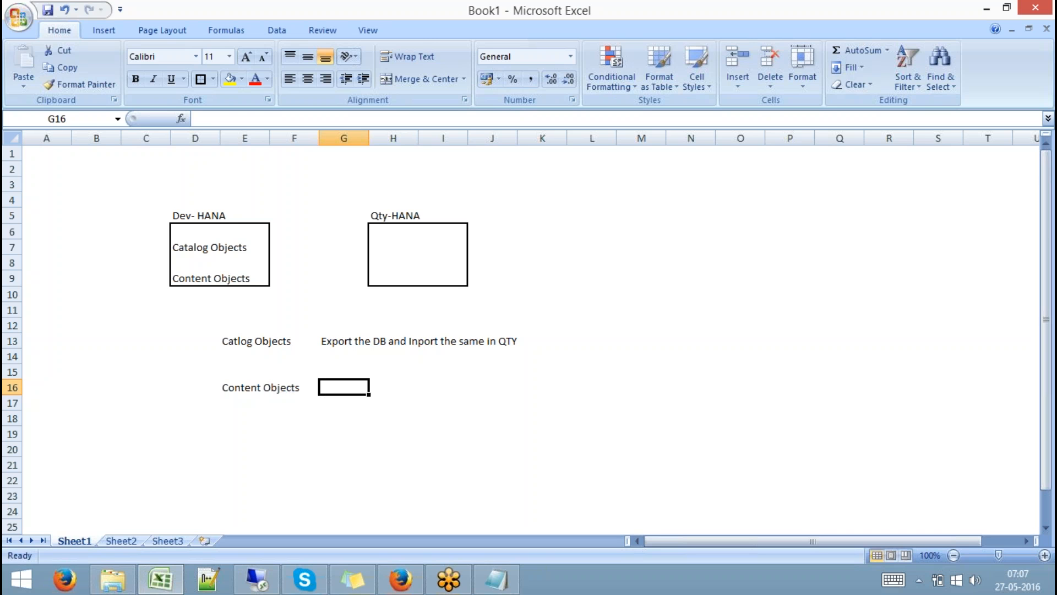
text(I)
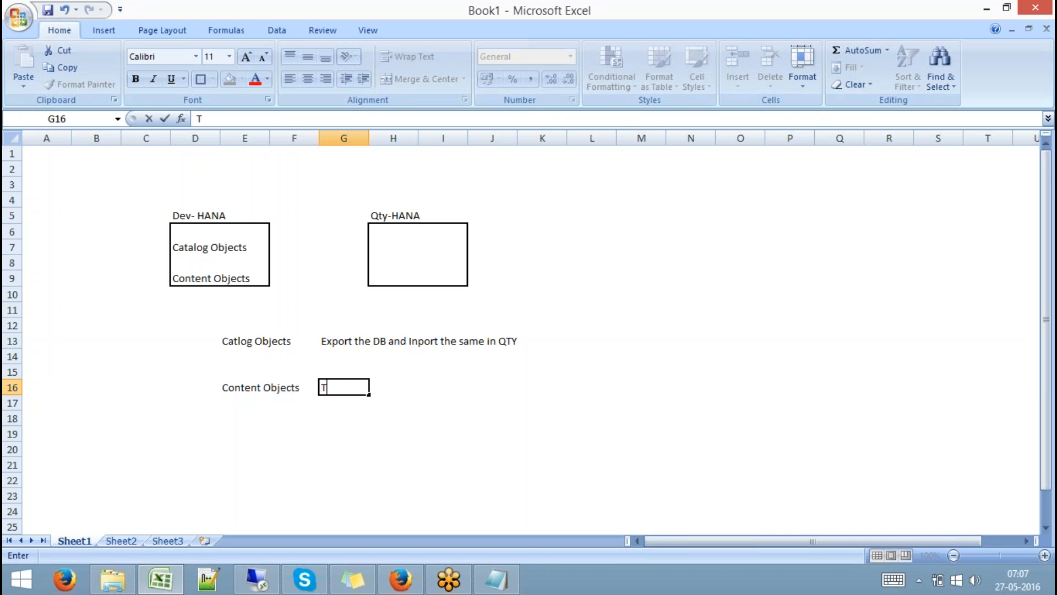
key(BackSpace)
text(SAP HANA)
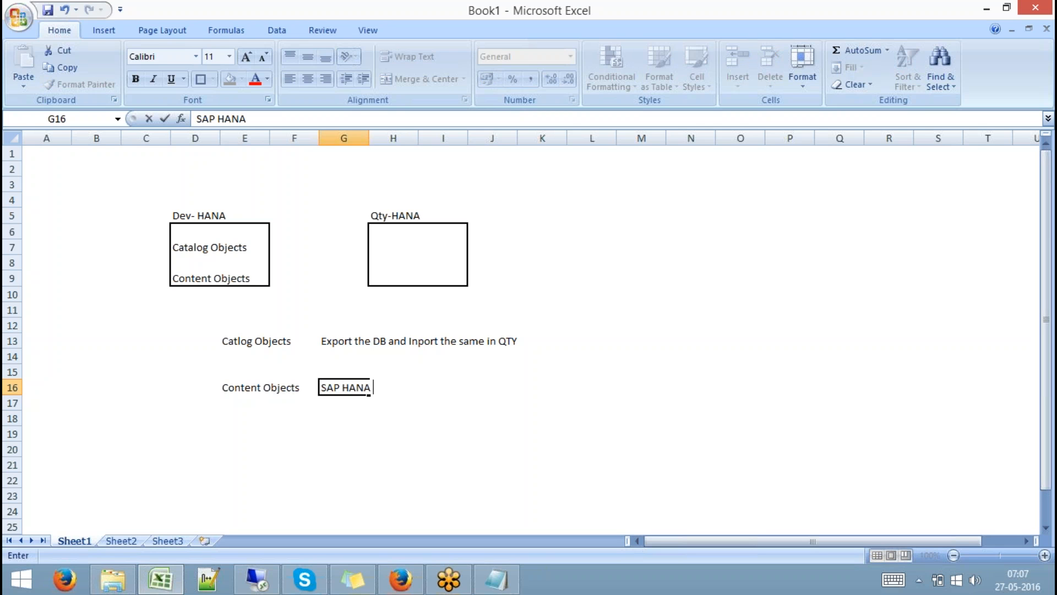
text( Native Transport)
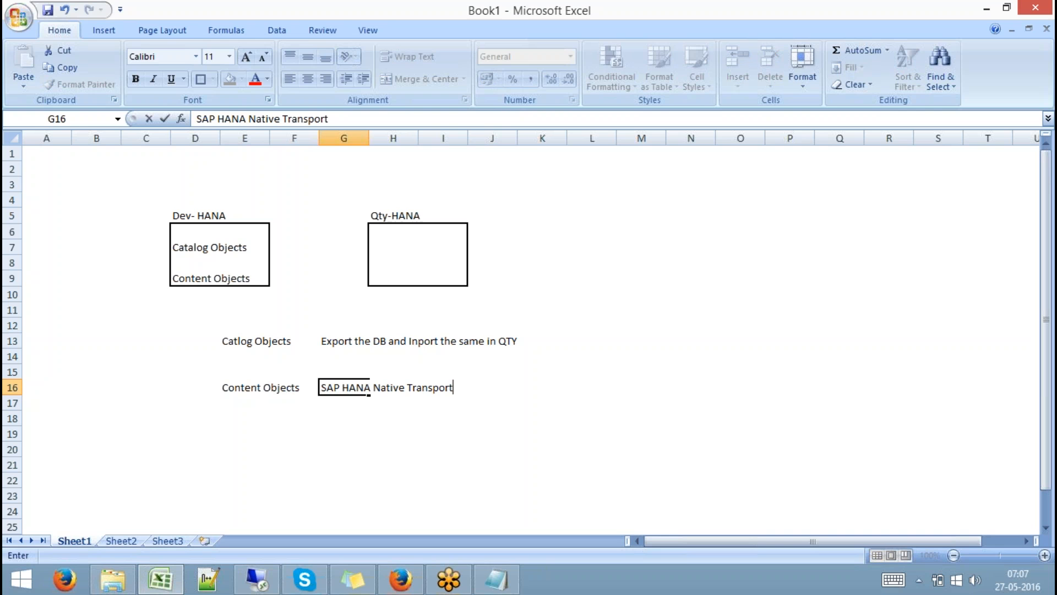
text( Mechanis)
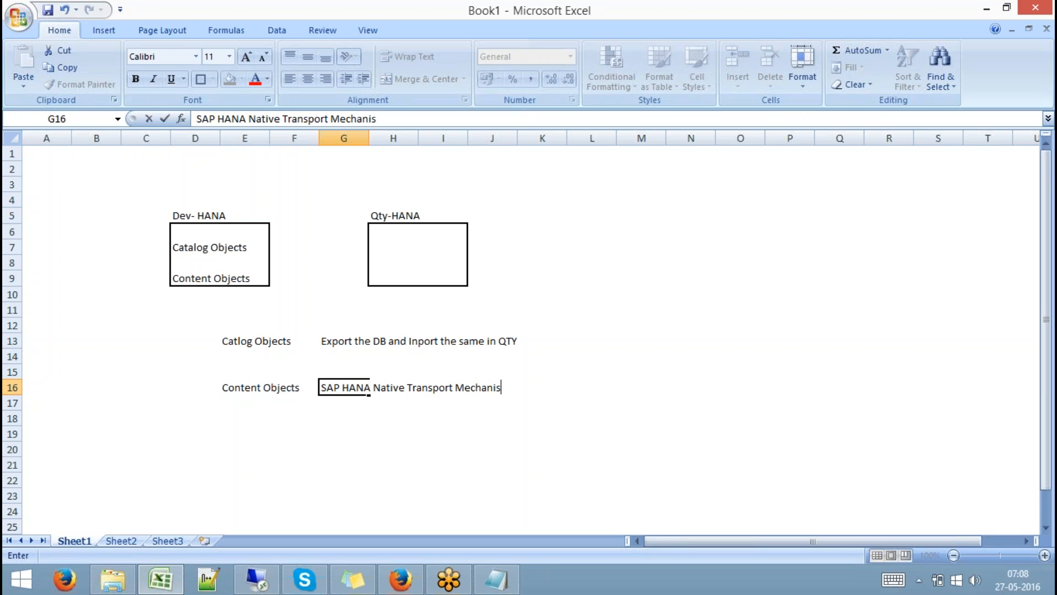
text(m)
click(390, 435)
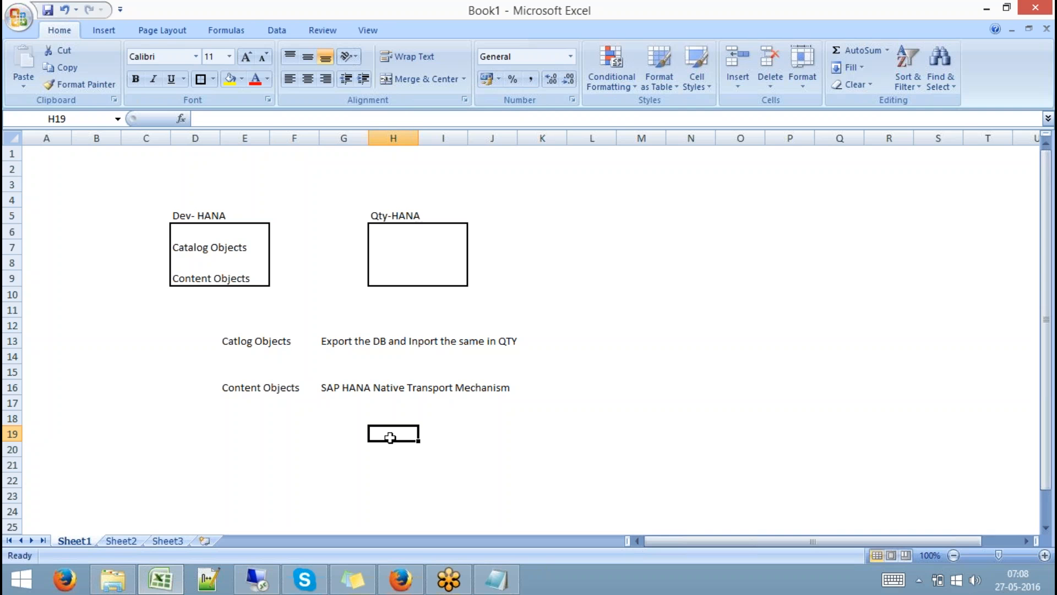
drag(236, 386, 496, 412)
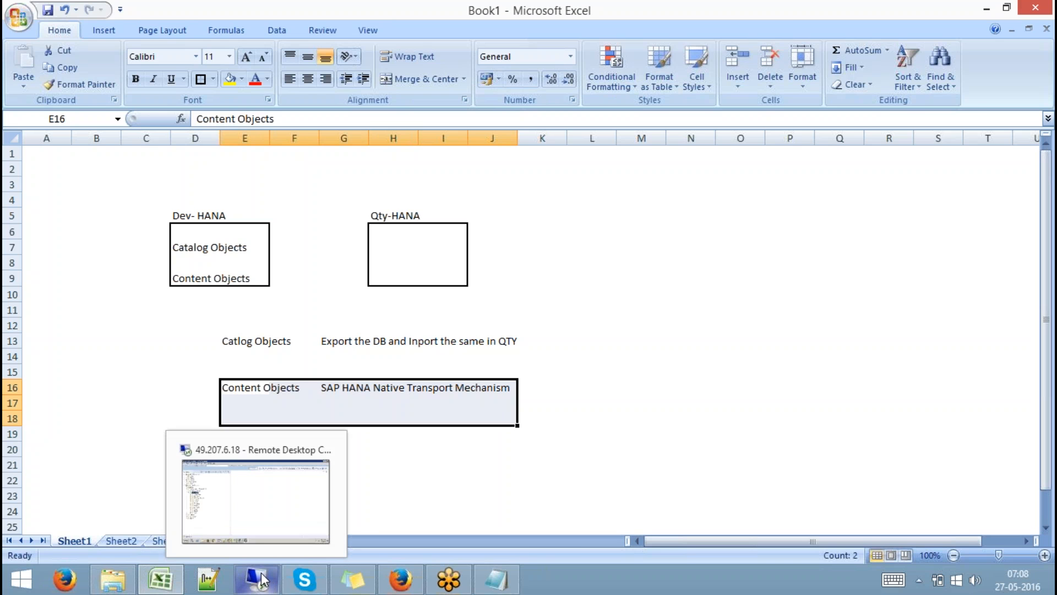
Collapse the 9QBEXBODS, SP9 and SP8 nodes in the Systems tree.
click(262, 579)
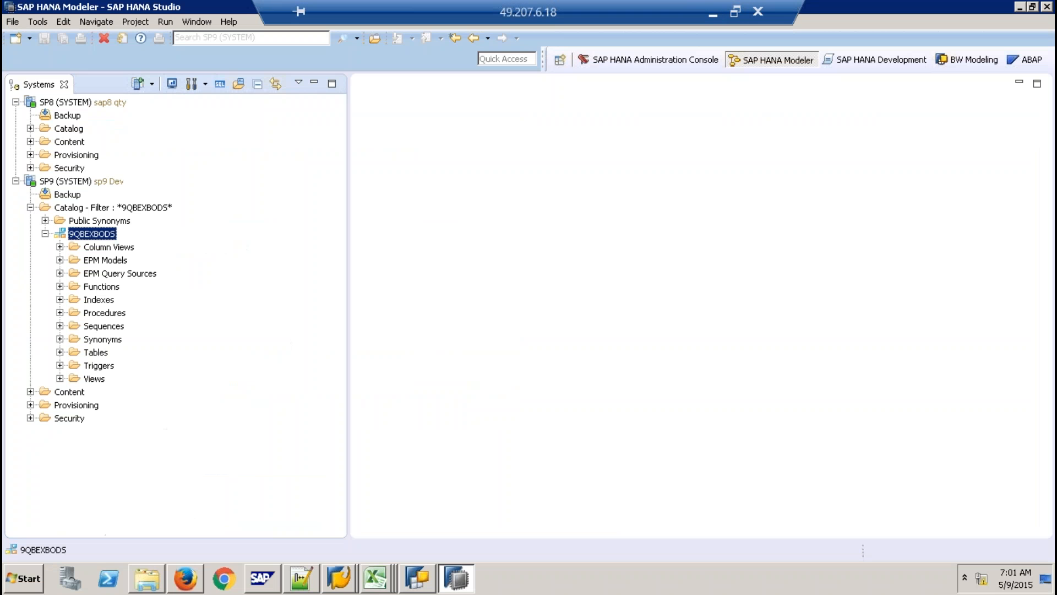
click(45, 233)
click(16, 181)
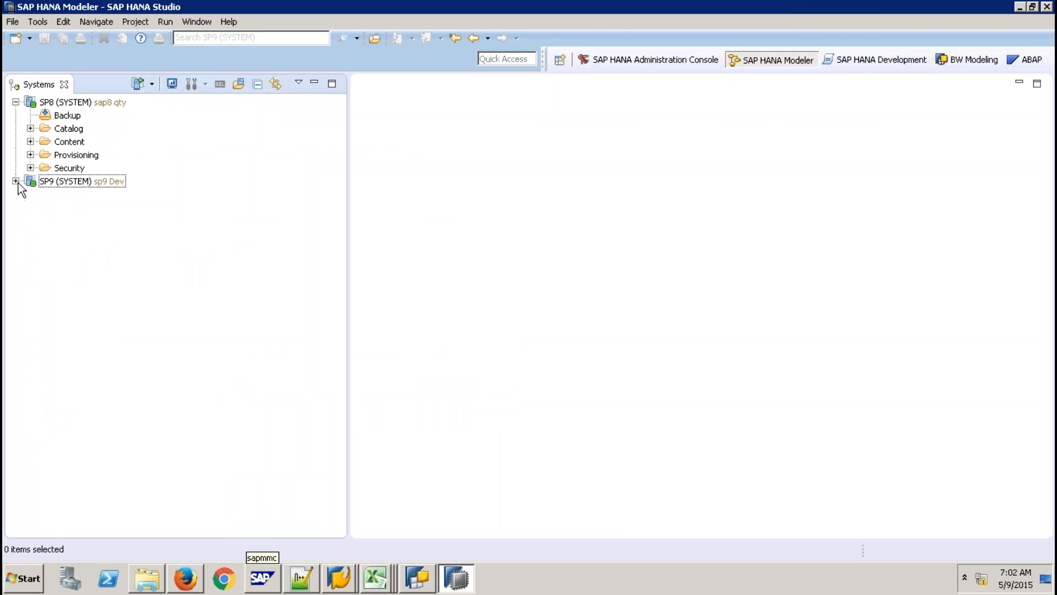
click(16, 102)
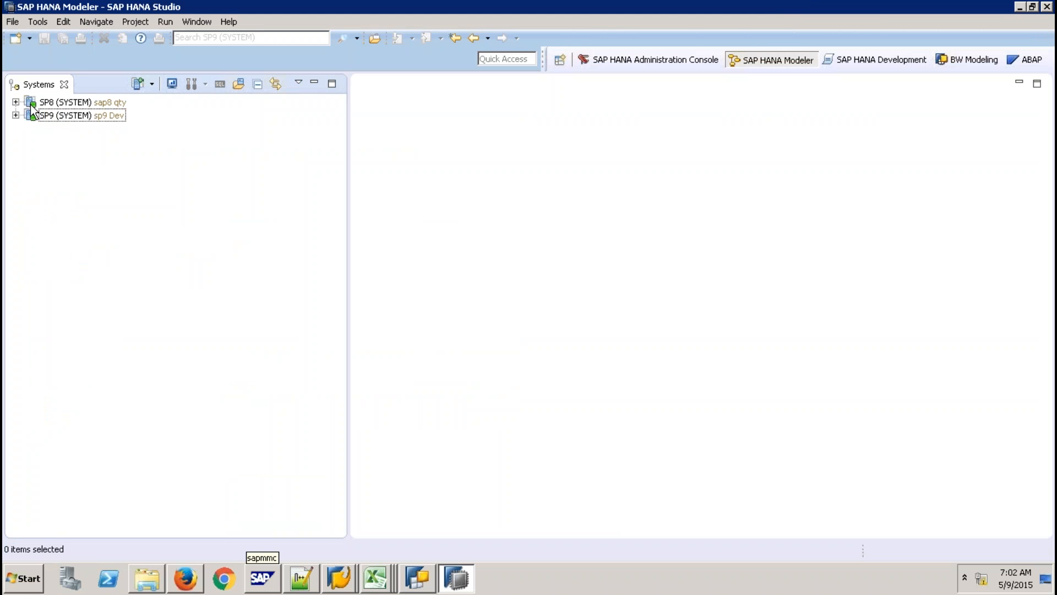
click(118, 116)
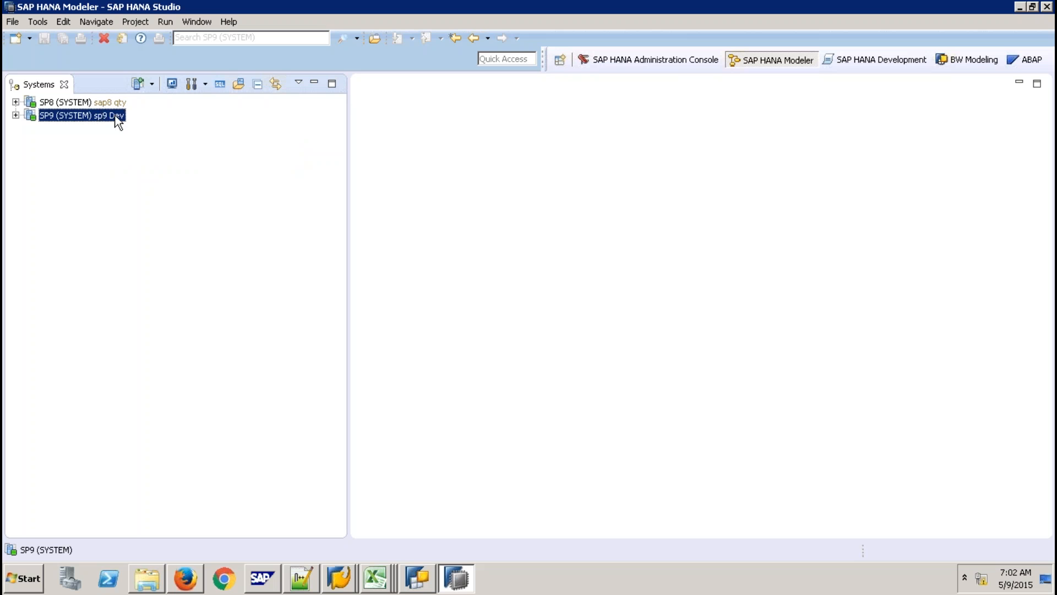
click(102, 104)
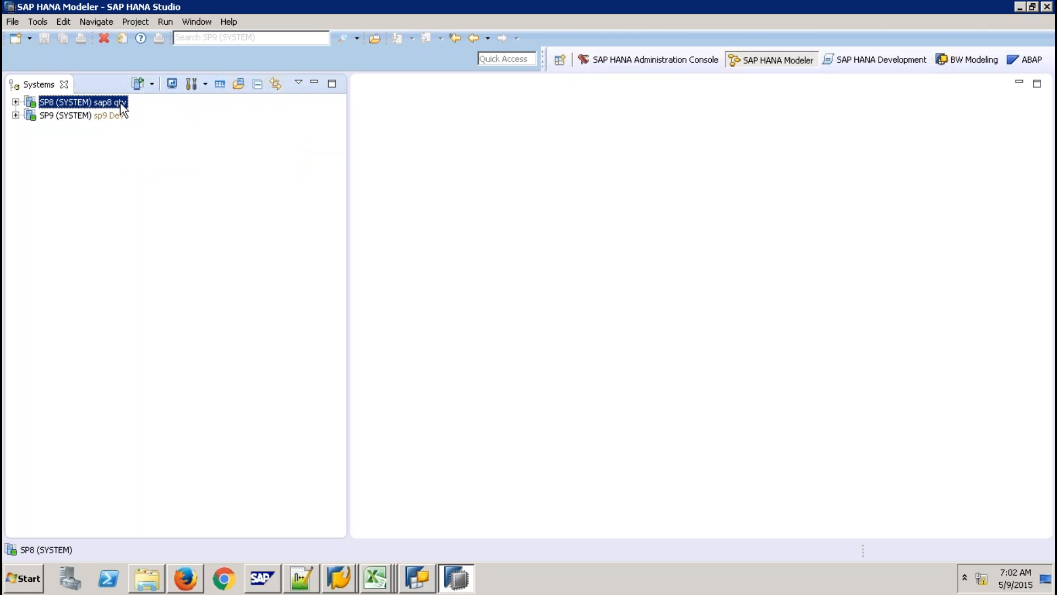
mouse_move(121, 108)
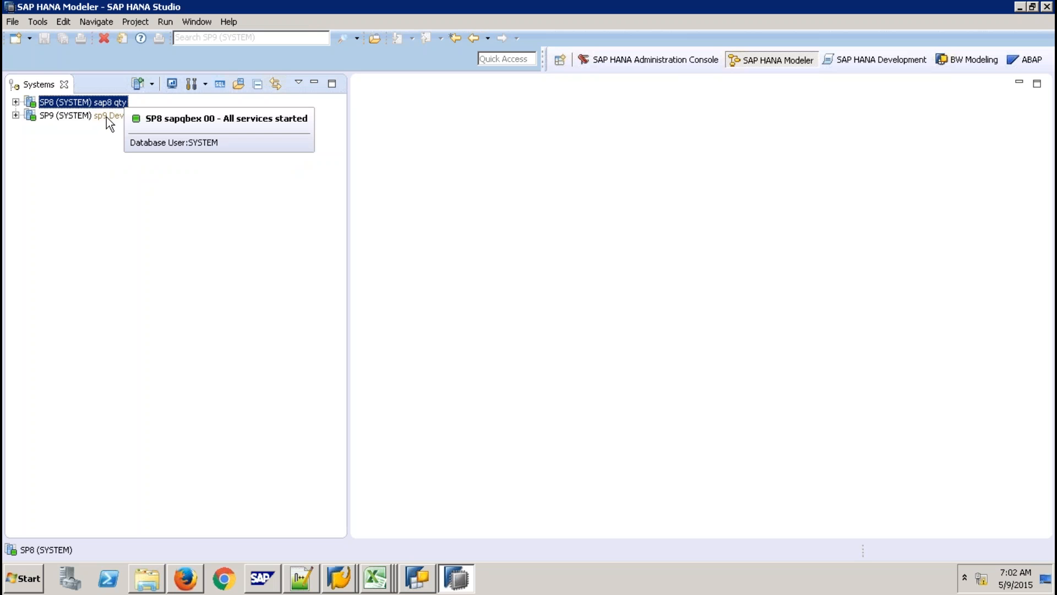
click(107, 117)
click(107, 104)
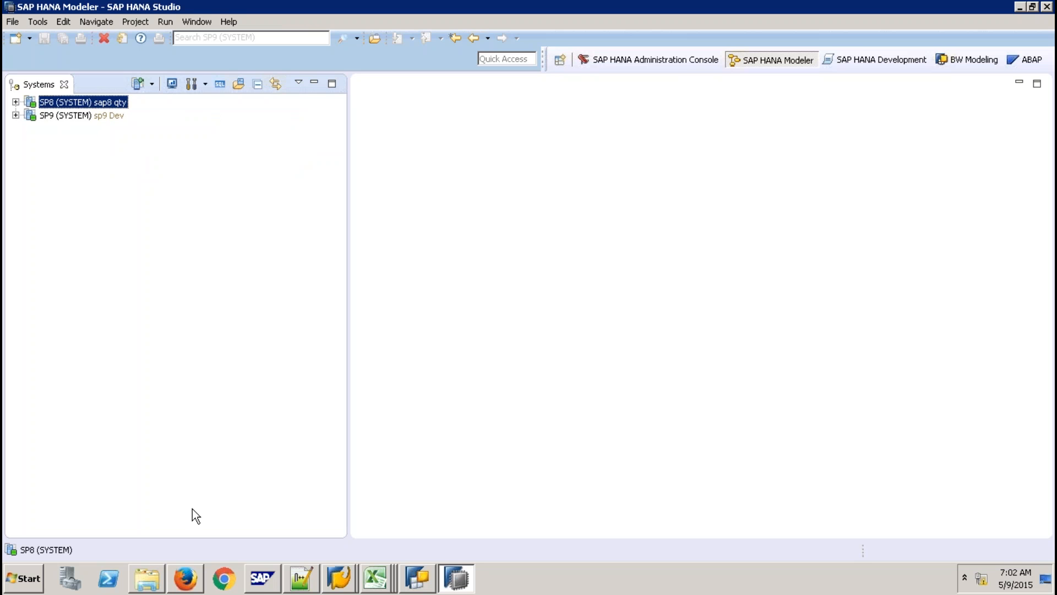
Close the export folder window and open an SQL console on the SP9 system.
click(147, 577)
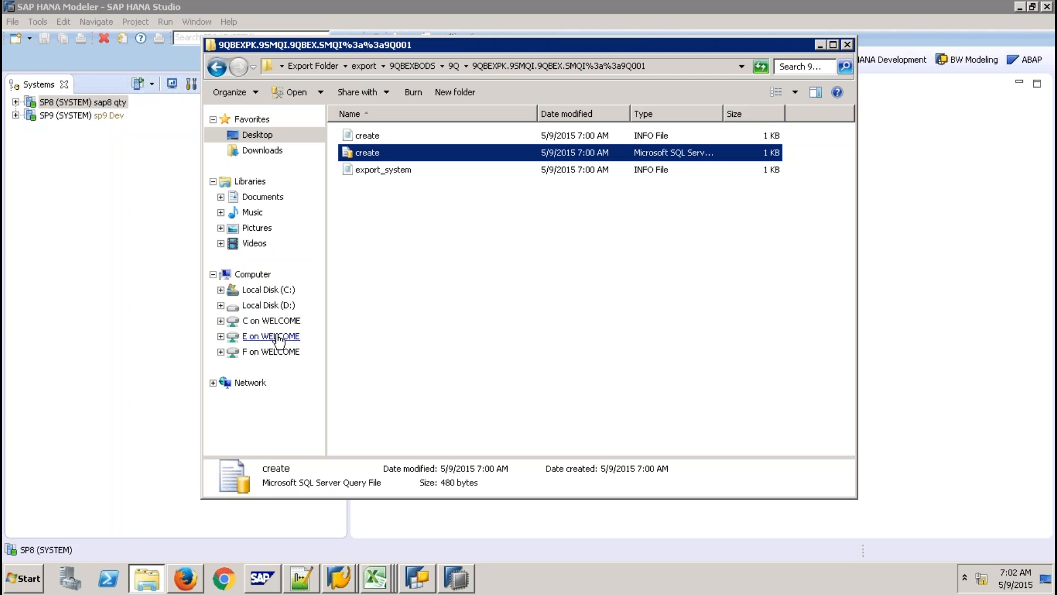
mouse_move(529, 5)
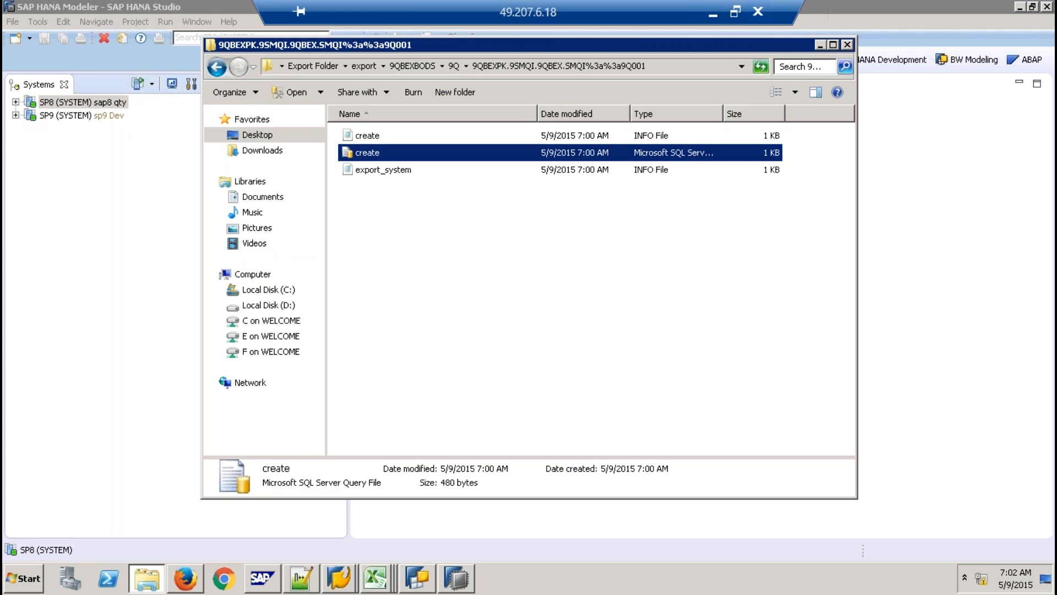
click(713, 12)
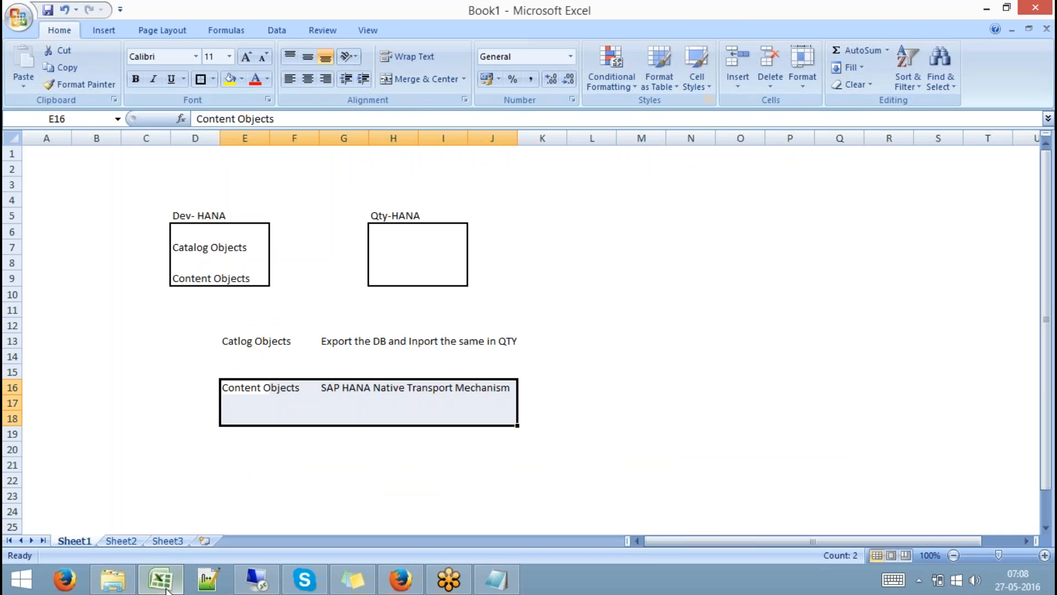
click(116, 581)
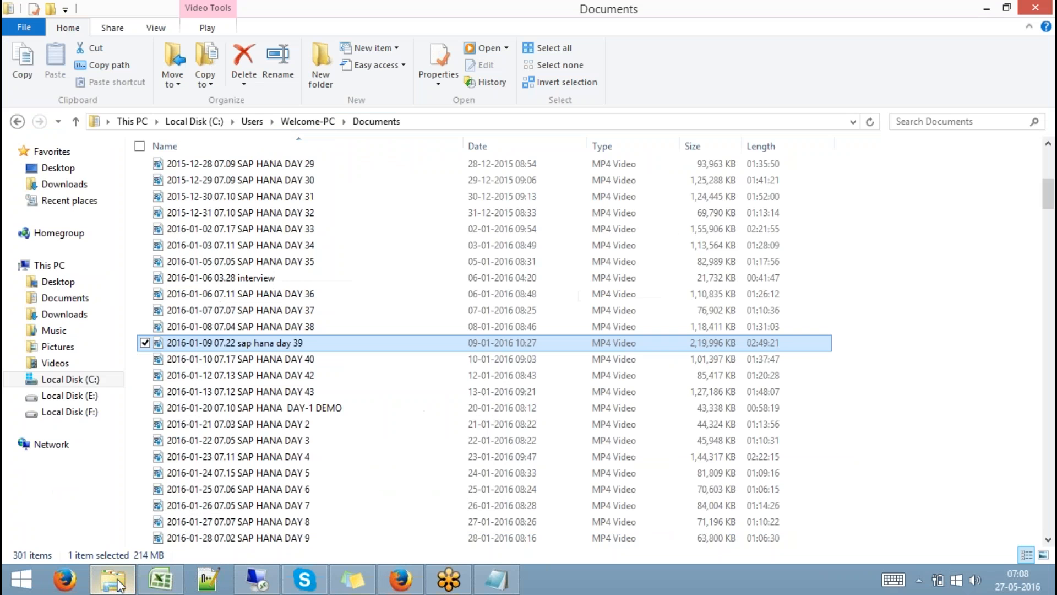
click(118, 584)
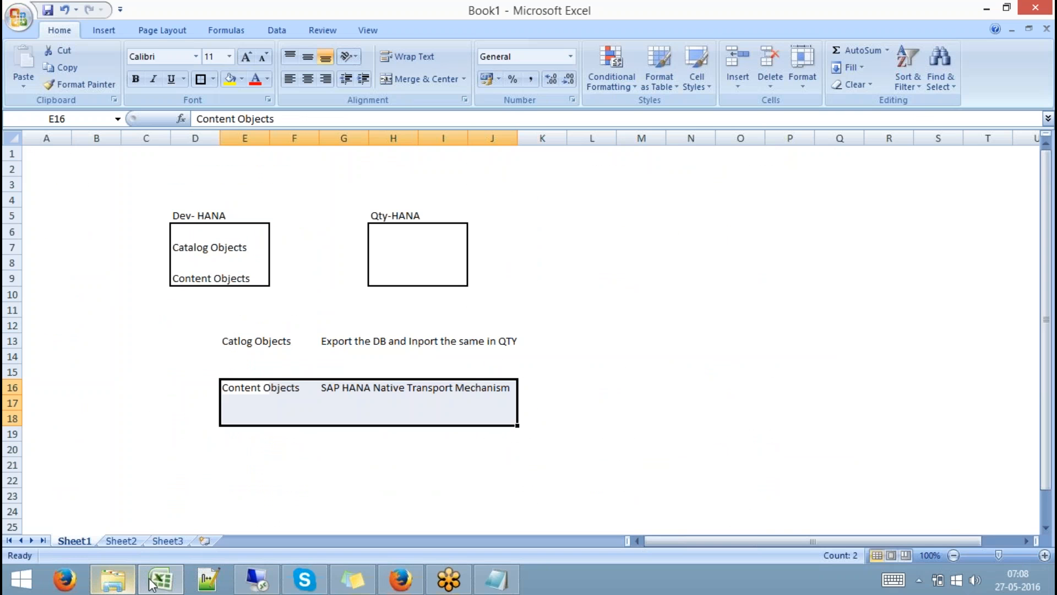
click(256, 579)
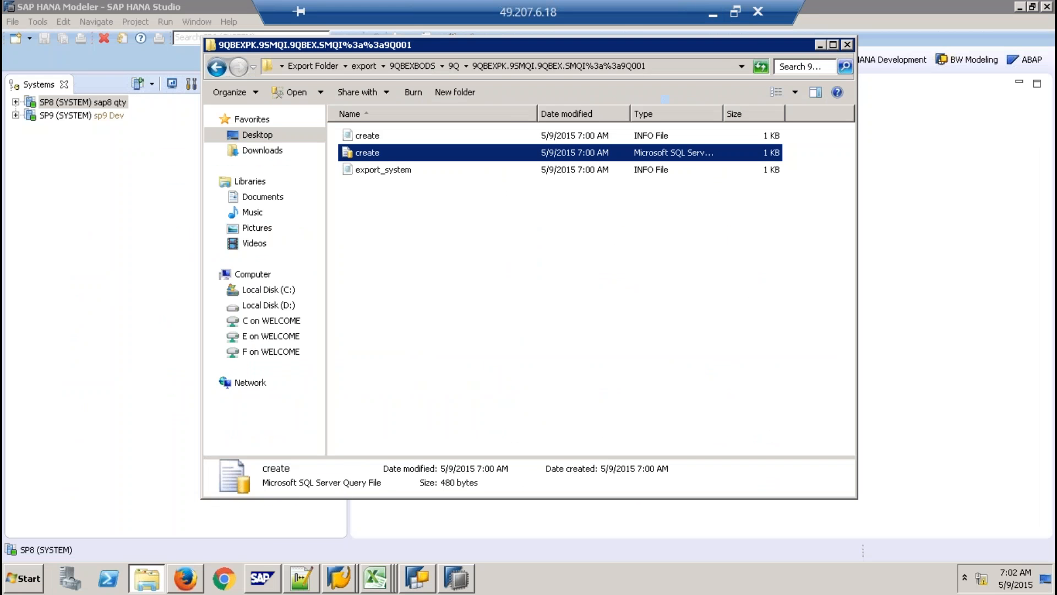
click(847, 45)
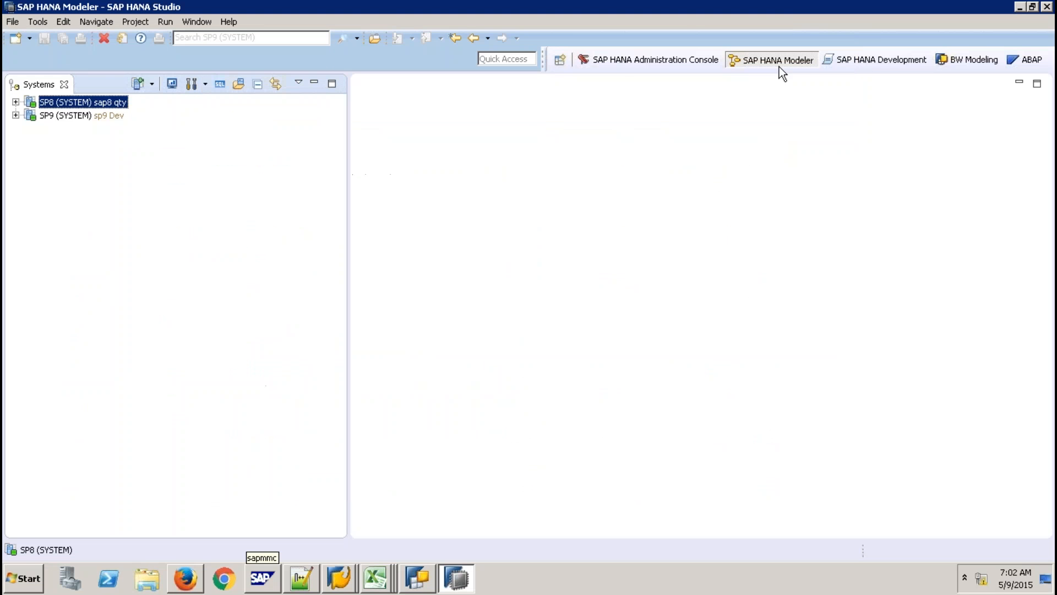
click(90, 114)
click(215, 85)
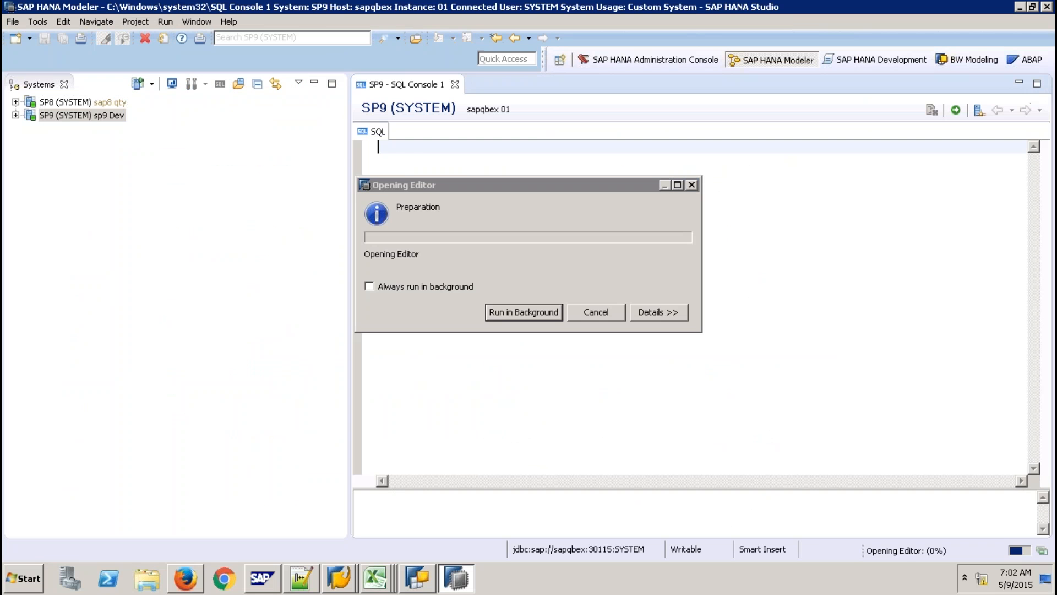
Run CREATE SCHEMA "Q9TRANS" on SP9, then delete the statement from the editor.
key(Return)
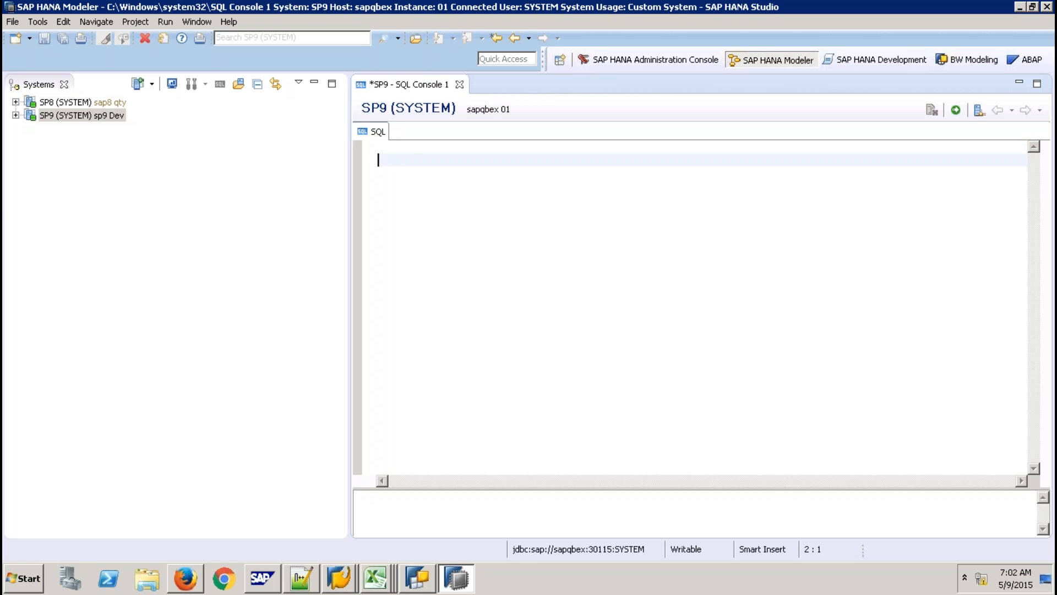
text(CREATE SCHEMA "Q9)
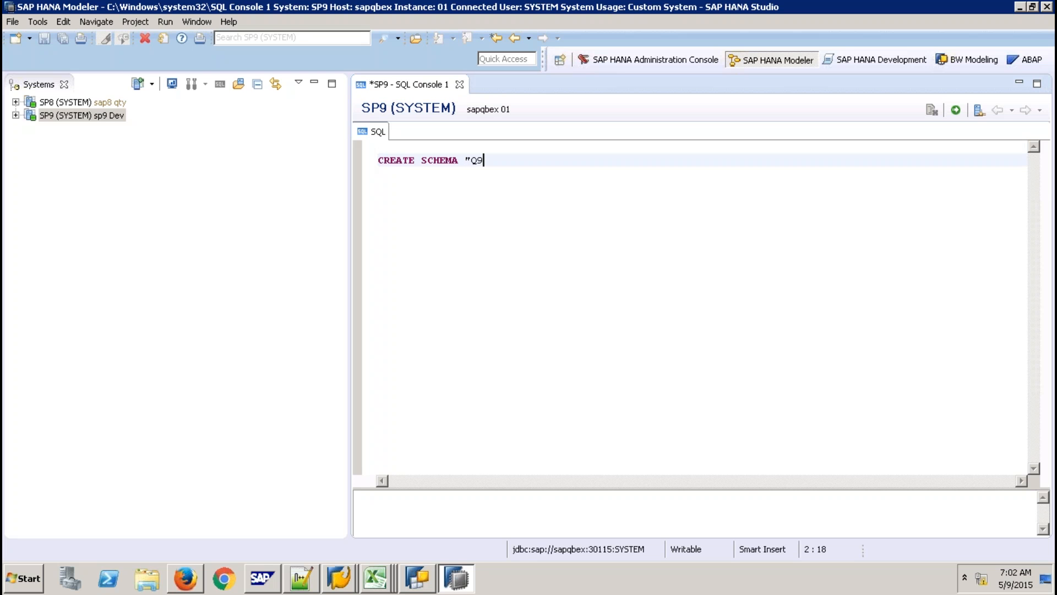
text(TRANS")
click(956, 111)
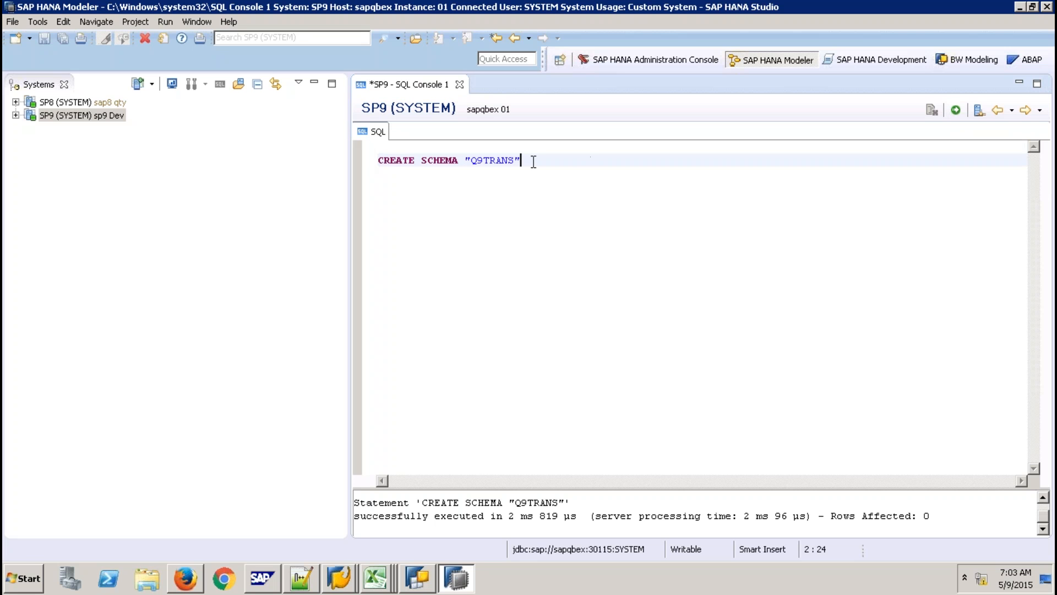
drag(534, 160, 358, 164)
key(Delete)
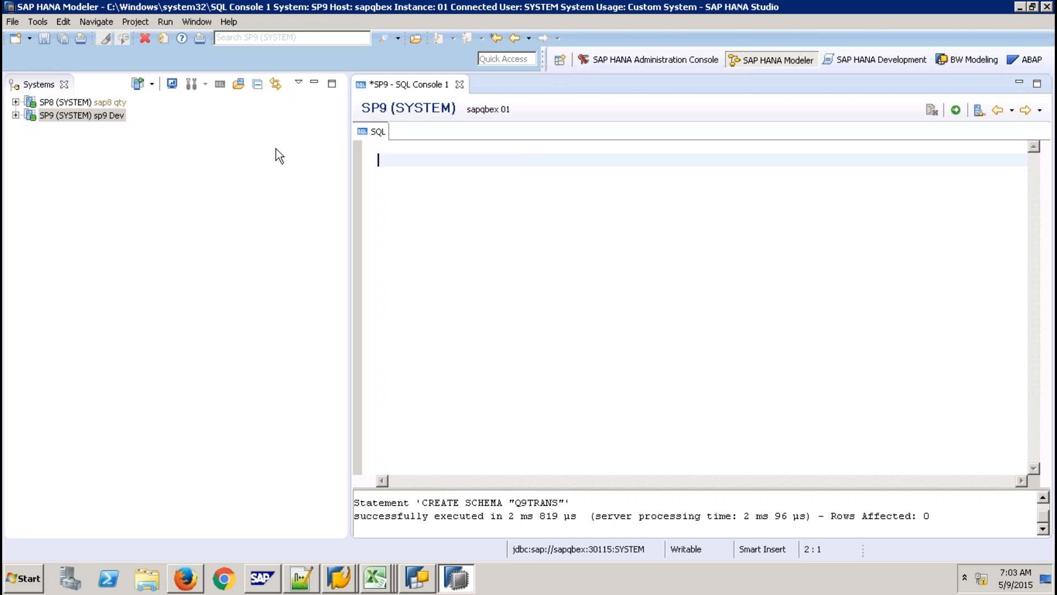
Remove the *9QBEXBODS* schema filter from the SP9 Catalog.
click(16, 115)
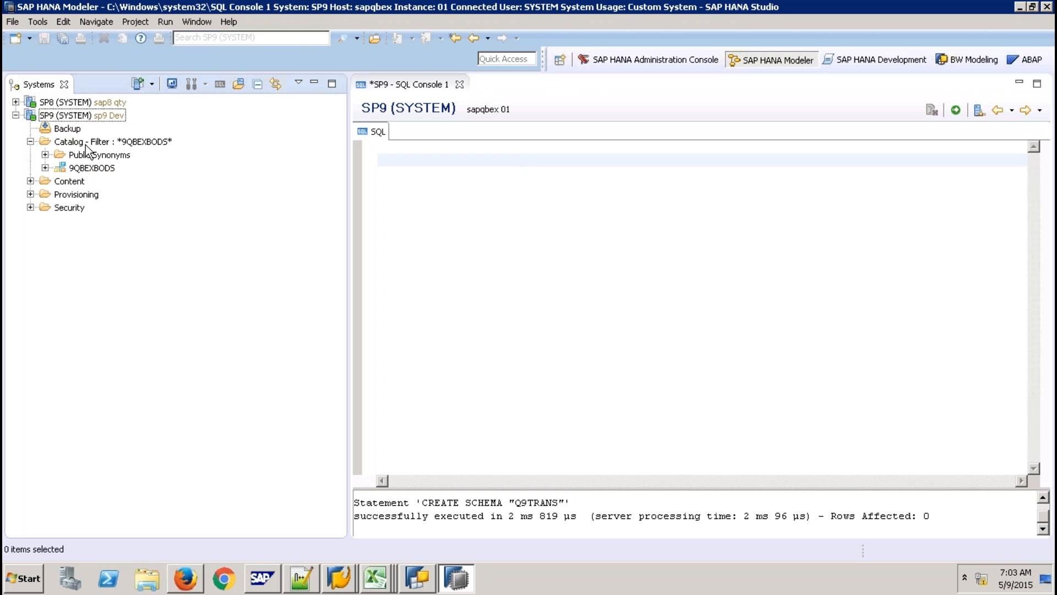
click(85, 145)
right_click(86, 144)
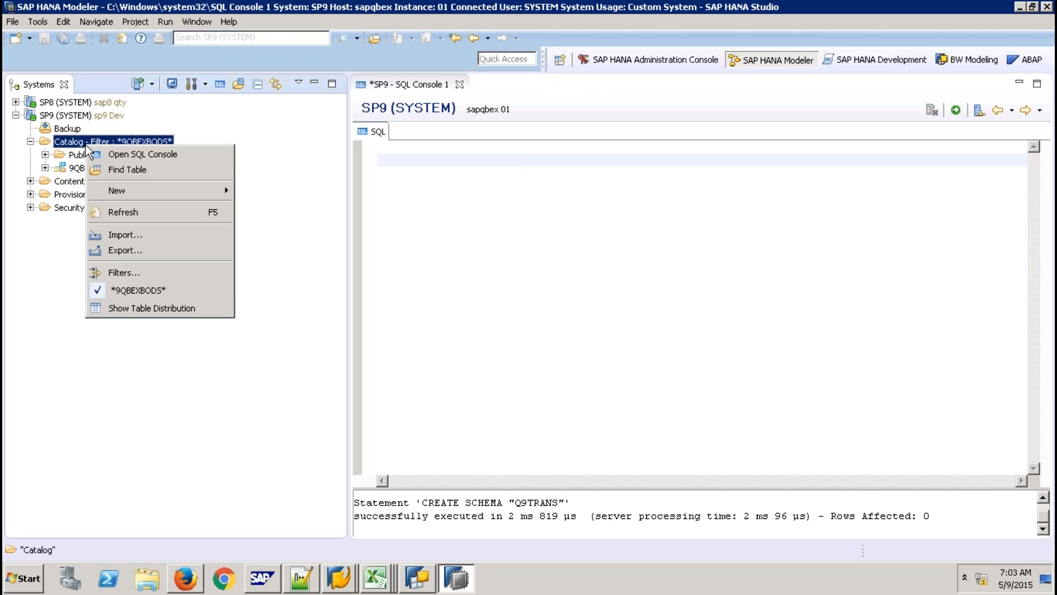
click(123, 292)
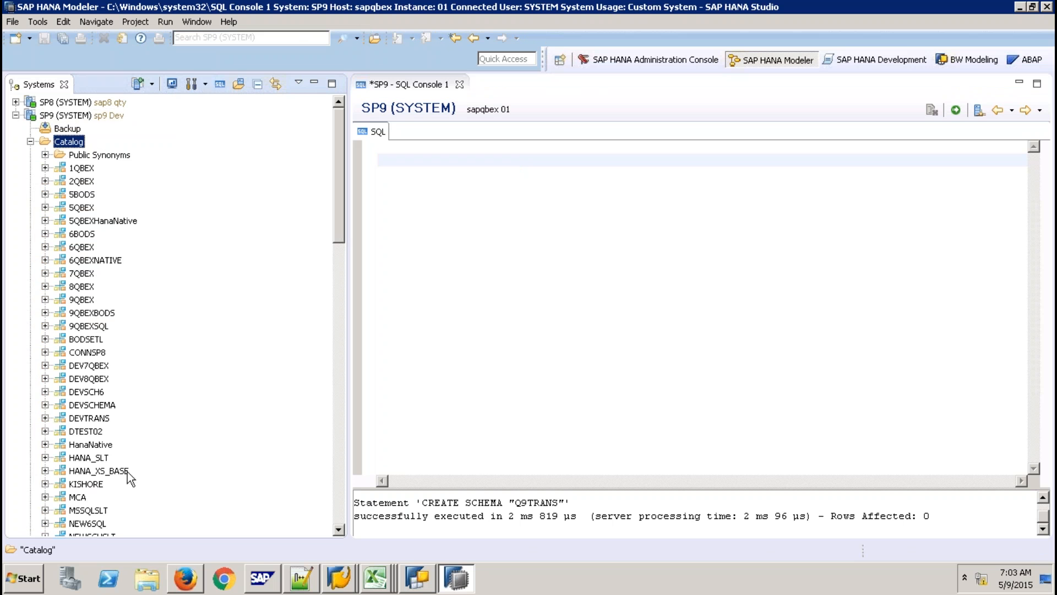
Drag the DEVTRANS SALES table into the SQL console and add 'SELECT * FROM'.
click(45, 418)
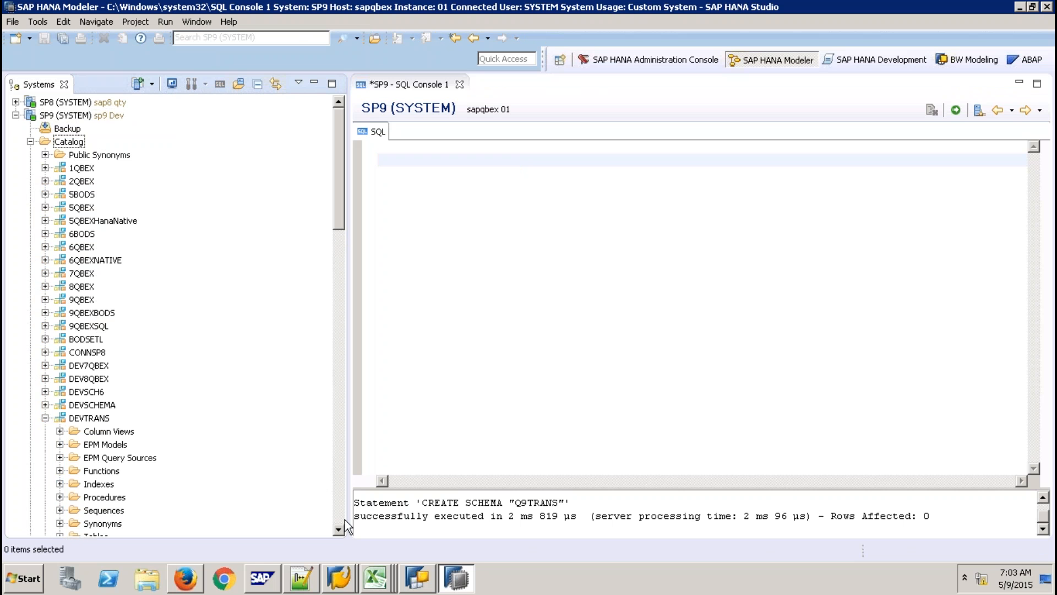
click(339, 530)
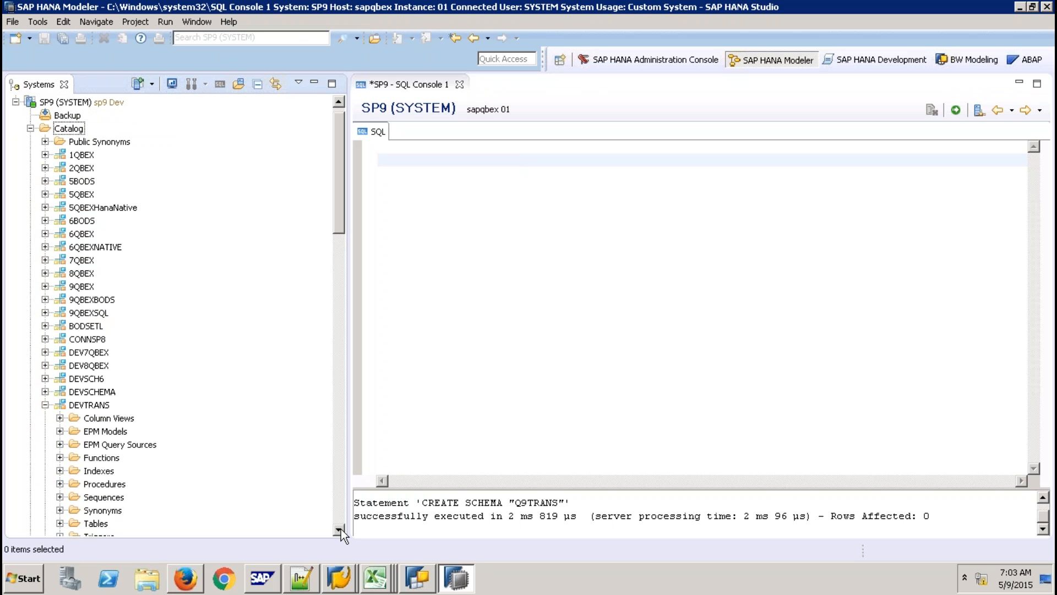
click(339, 530)
click(339, 530)
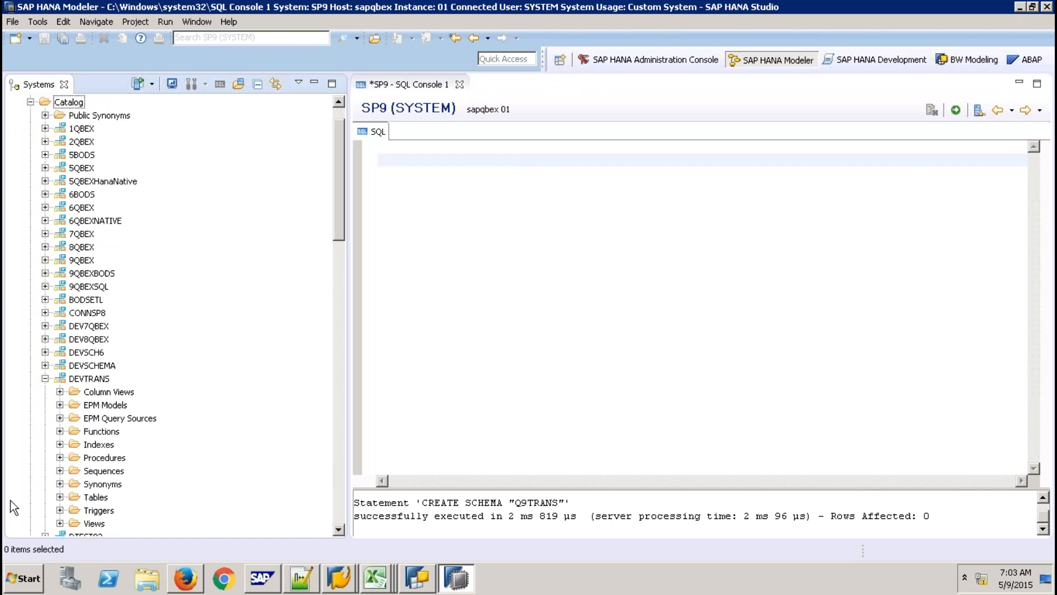
click(60, 497)
click(110, 511)
drag(110, 511, 498, 250)
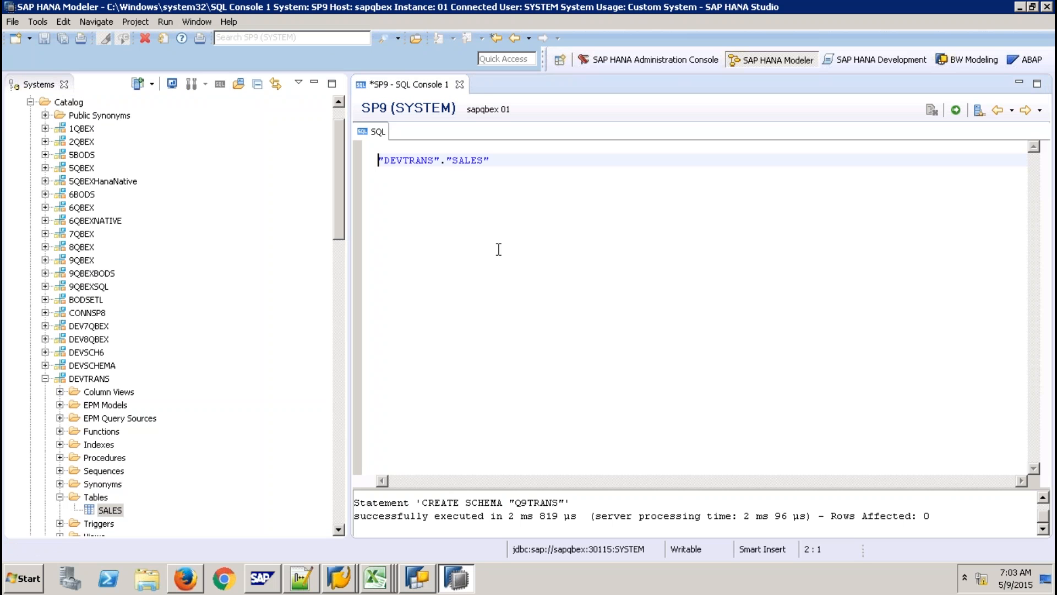
text(SELECT * )
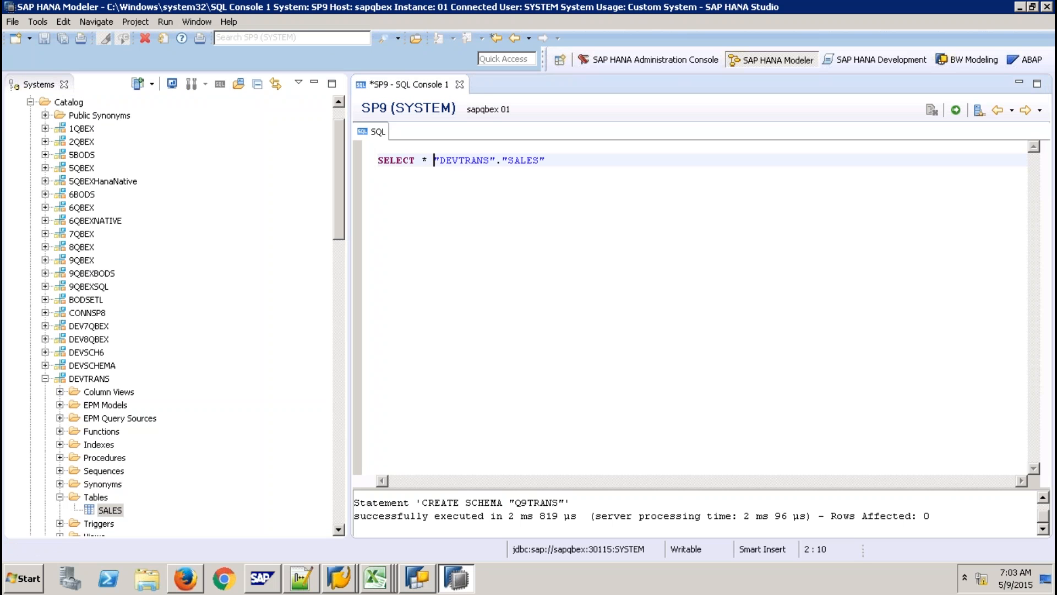
text(FROM)
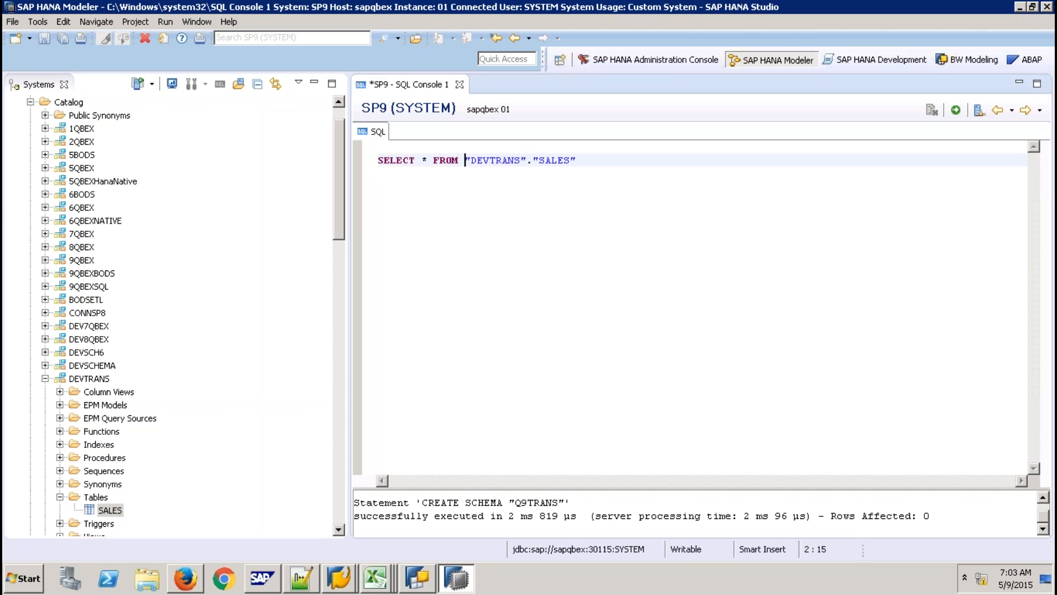
Wrap the query as CREATE COLUMN TABLE "Q9TRANS"."SALES" AS ( SELECT * FROM "DEVTRANS"."SALES" ).
key(Home)
text(CREATE )
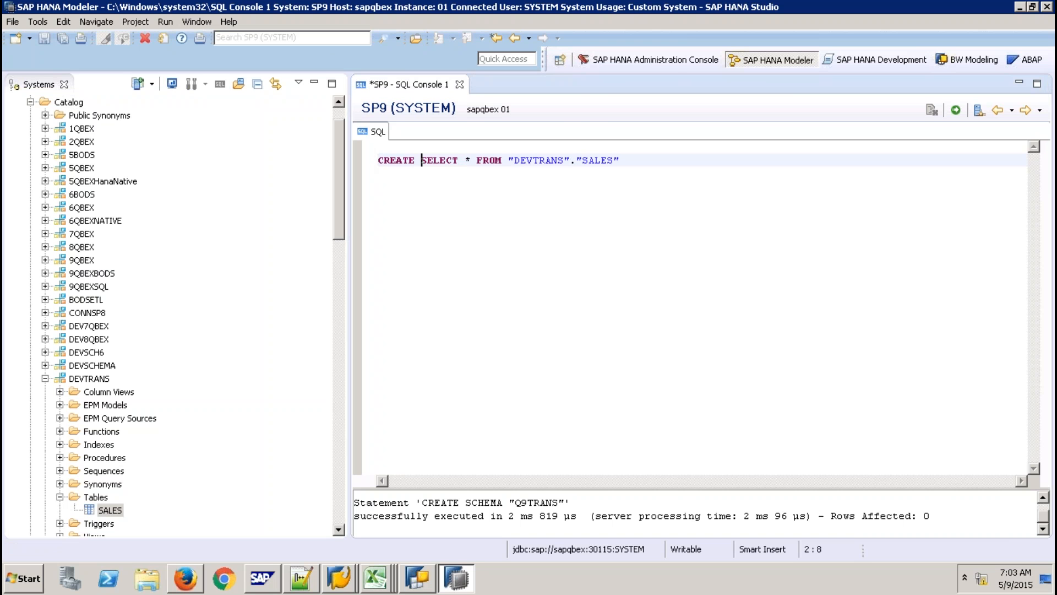
text(COL)
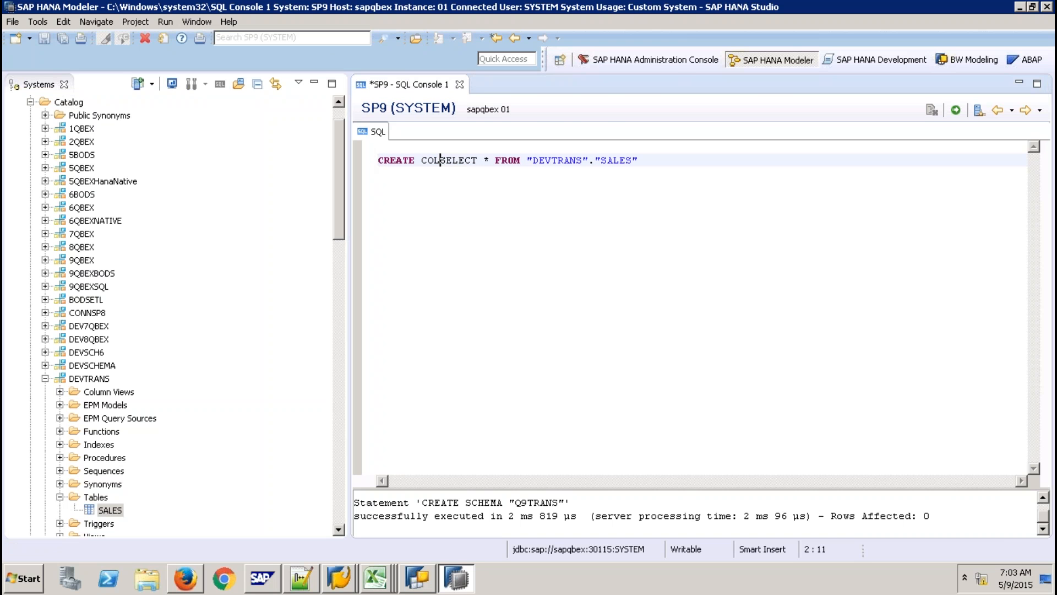
key(BackSpace)
text(LUMN )
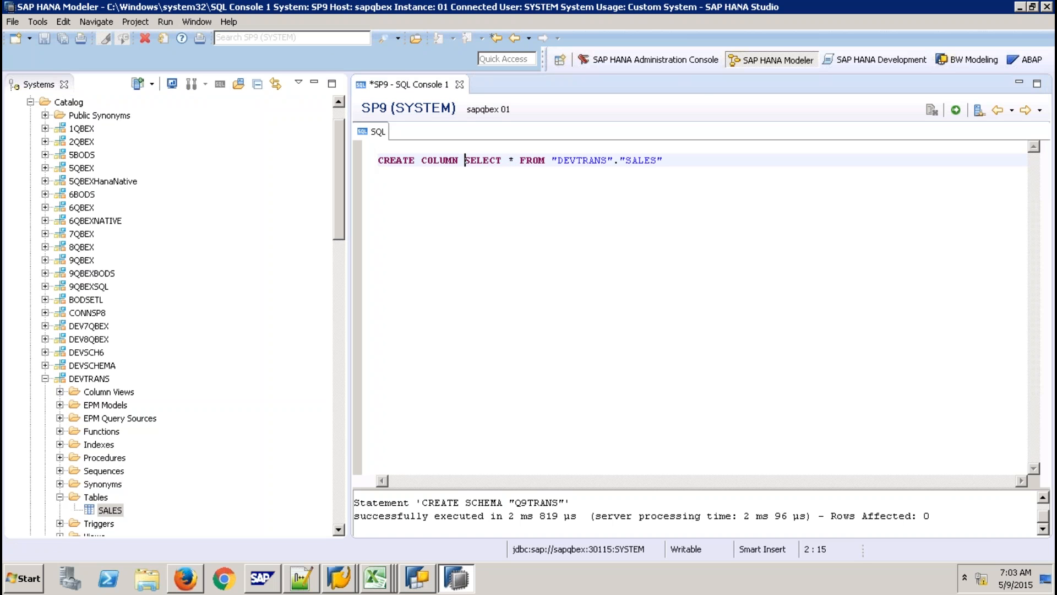
text(TABLE )
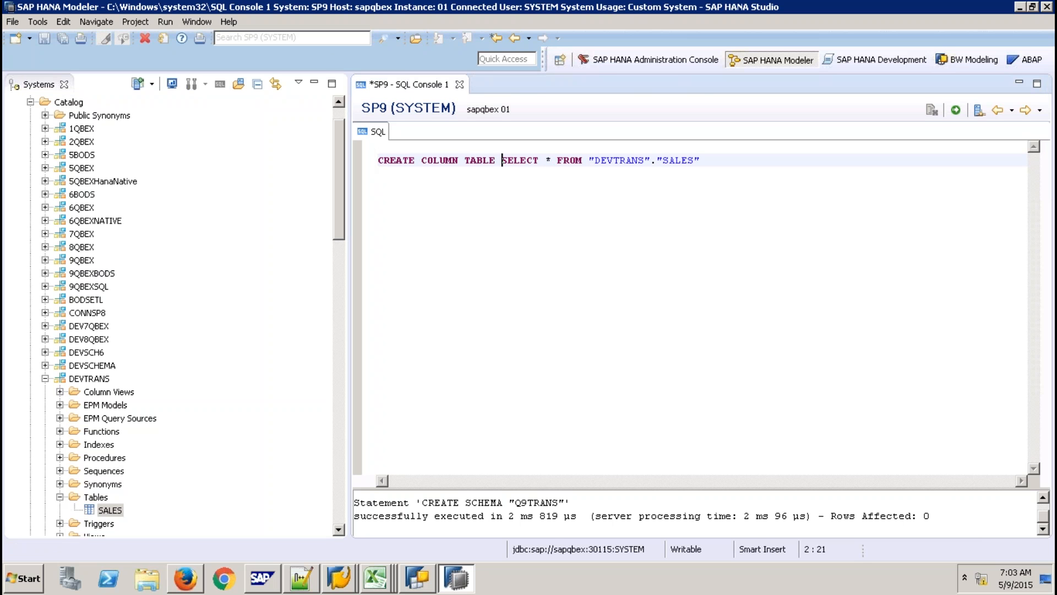
text(")
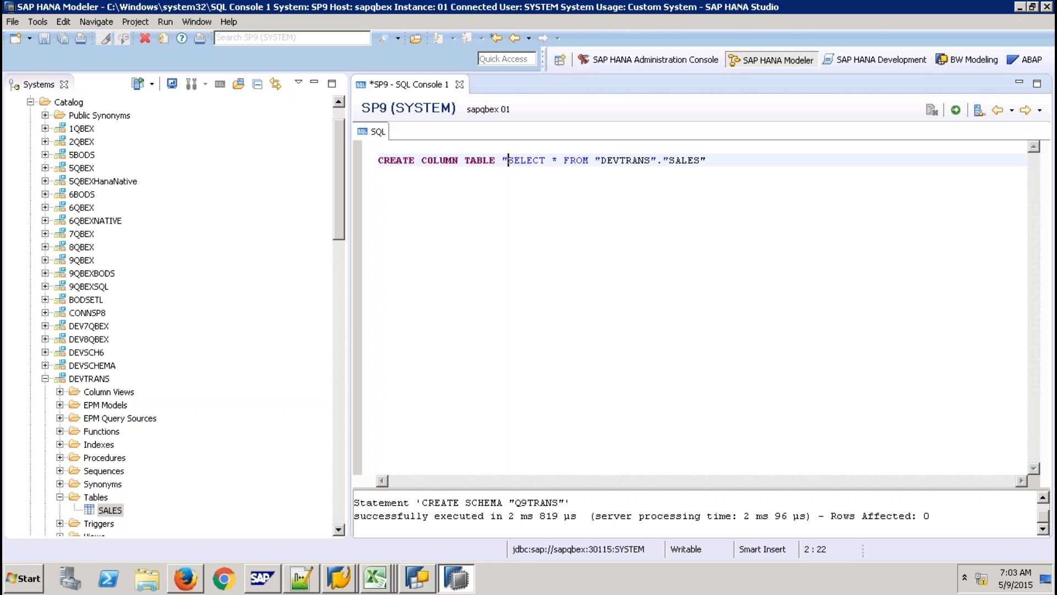
text(Q9TRANS)
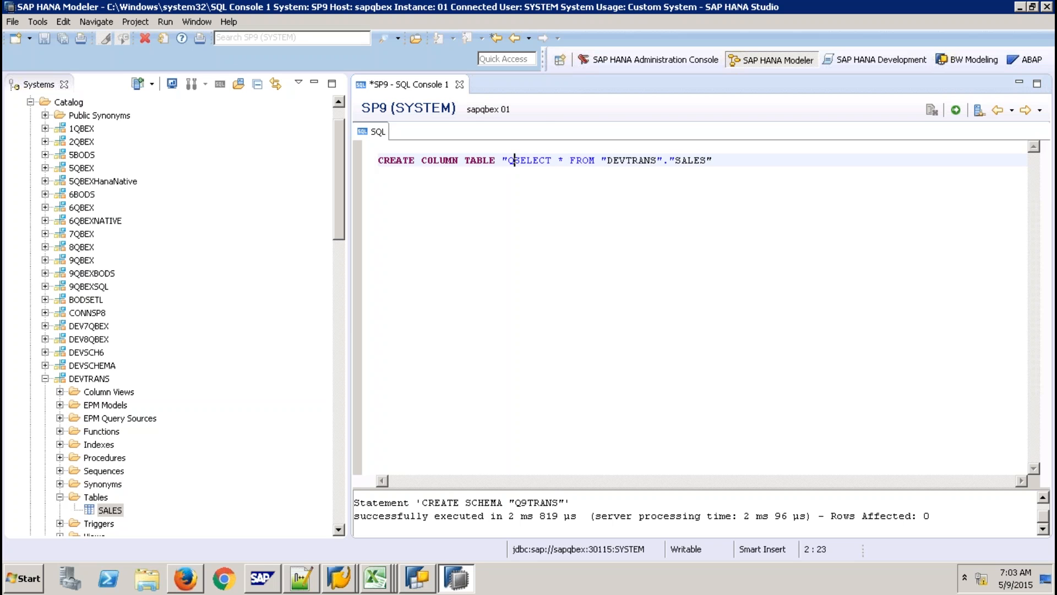
text(".)
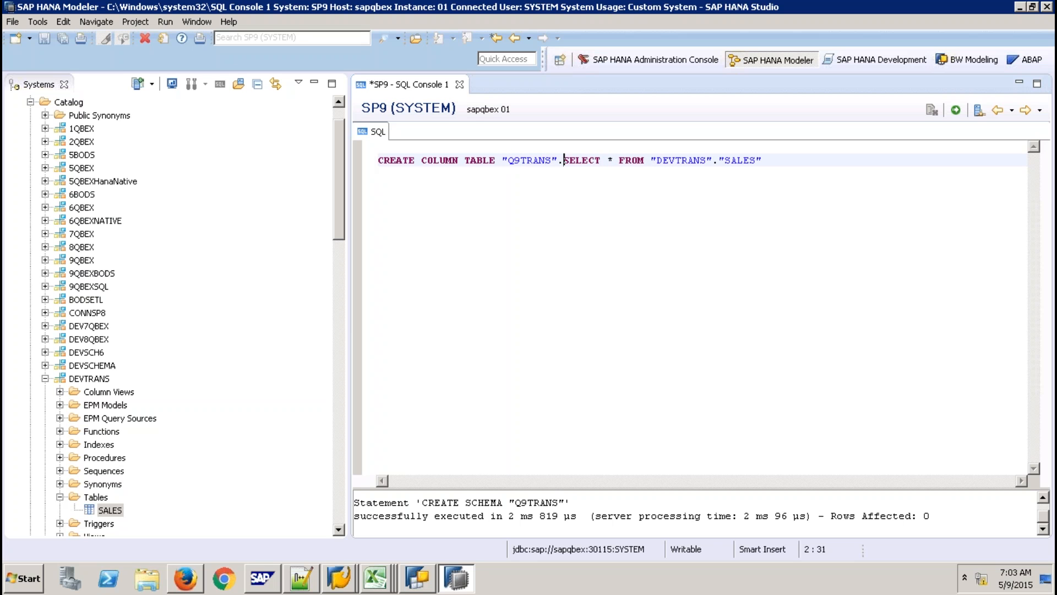
text("SALES")
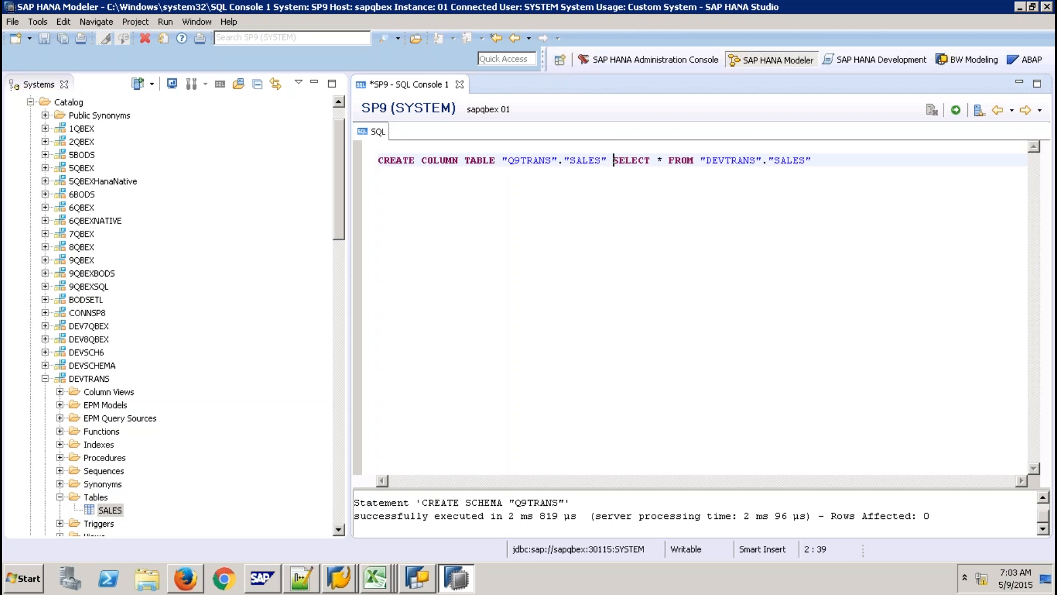
text( AS)
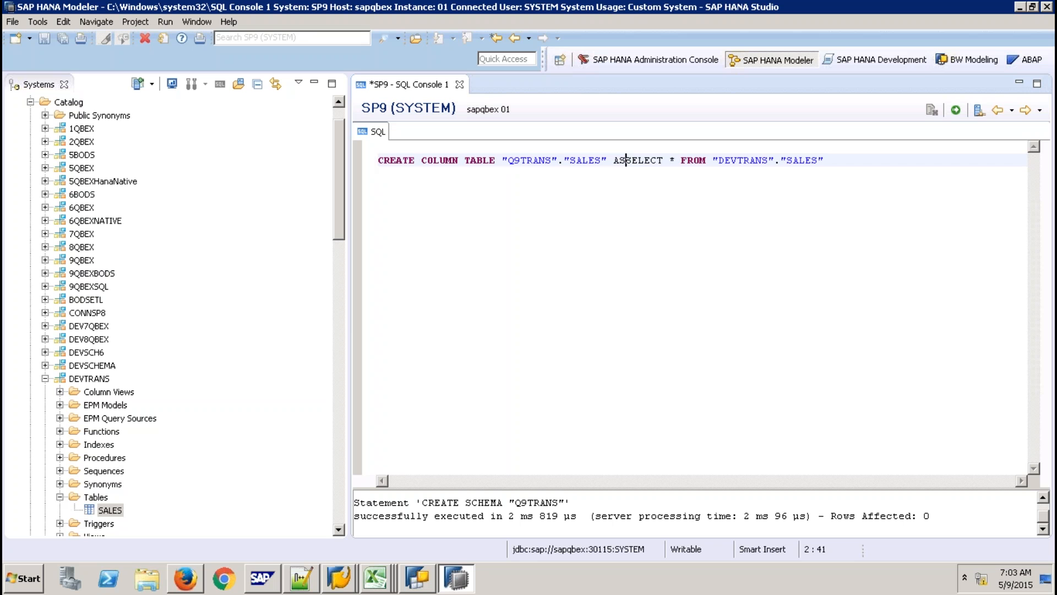
key(Return)
text(()
key(Return)
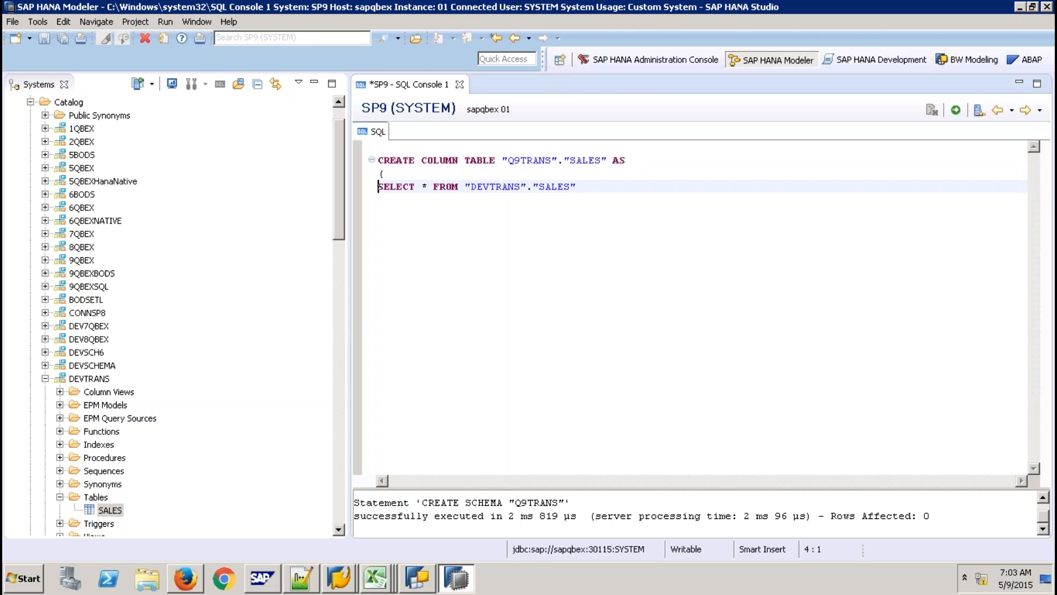
key(End)
key(Return)
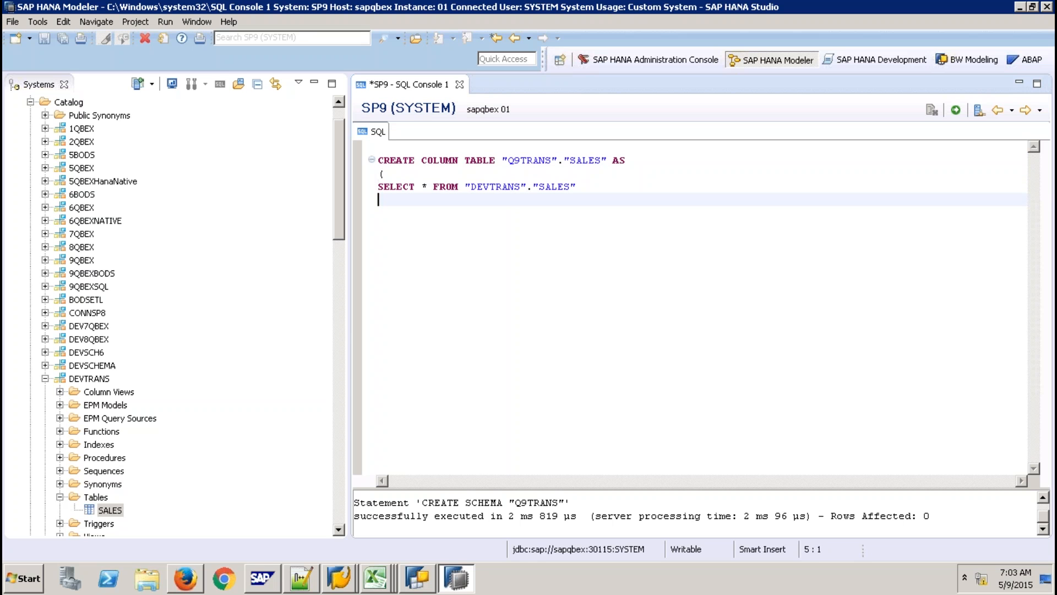
text())
drag(432, 215, 377, 160)
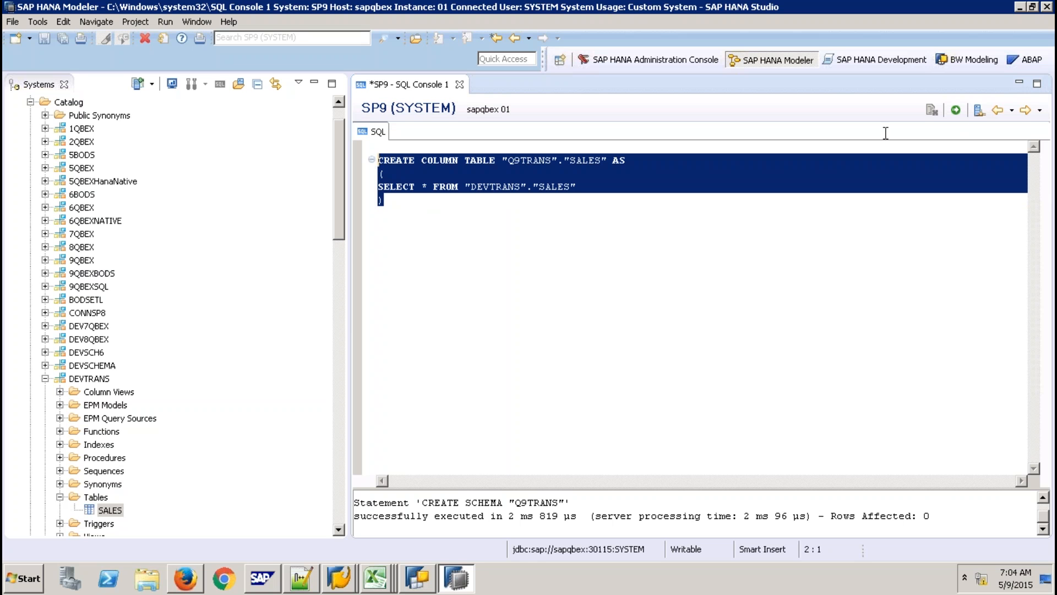
Execute the CREATE COLUMN TABLE statement, discard the console, and filter the catalog to Q9TRANS.
click(957, 112)
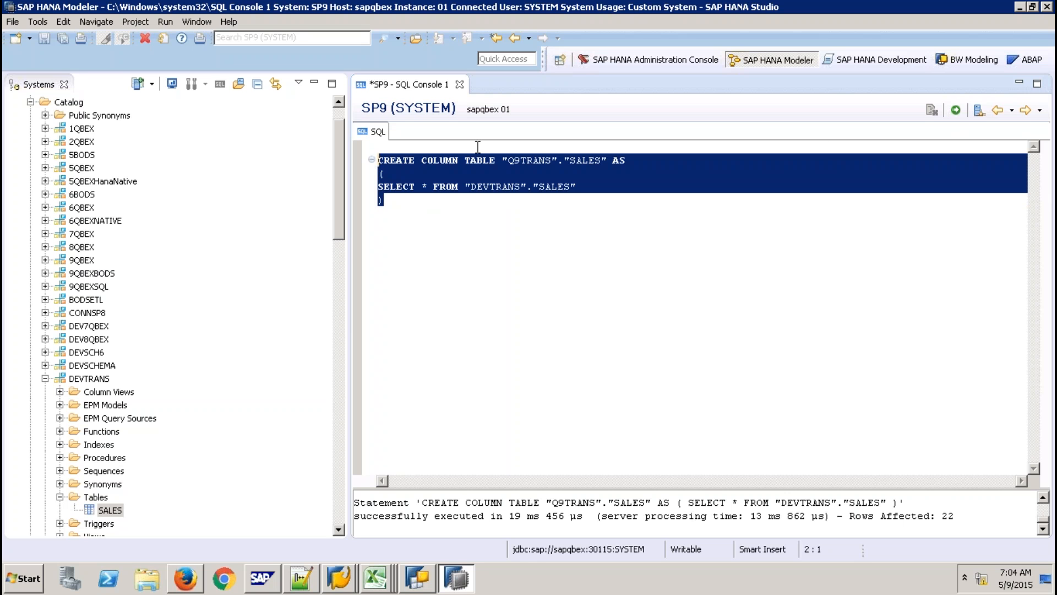
click(459, 84)
click(604, 300)
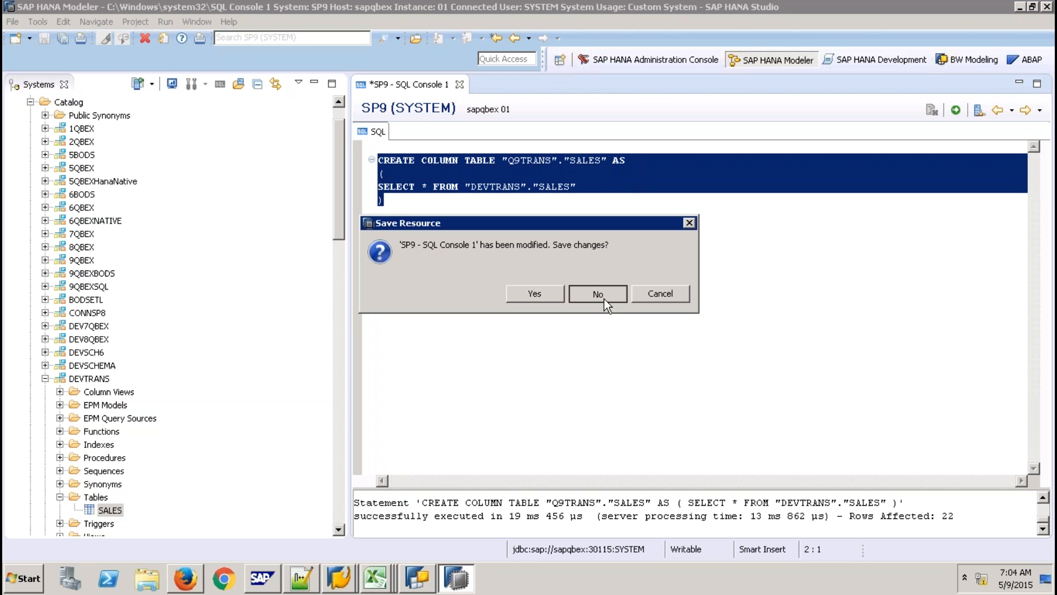
right_click(78, 103)
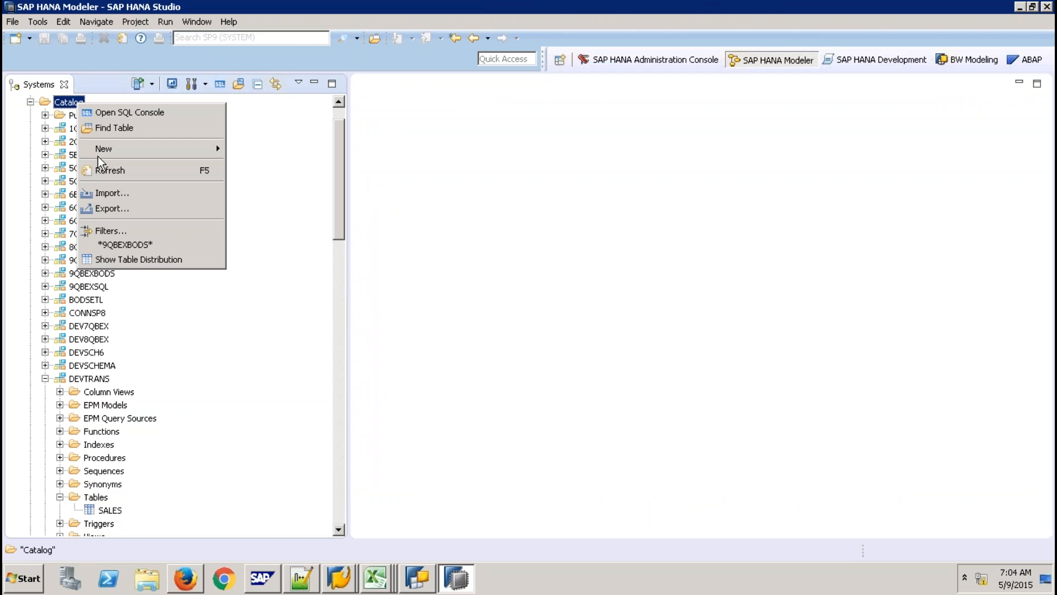
click(122, 229)
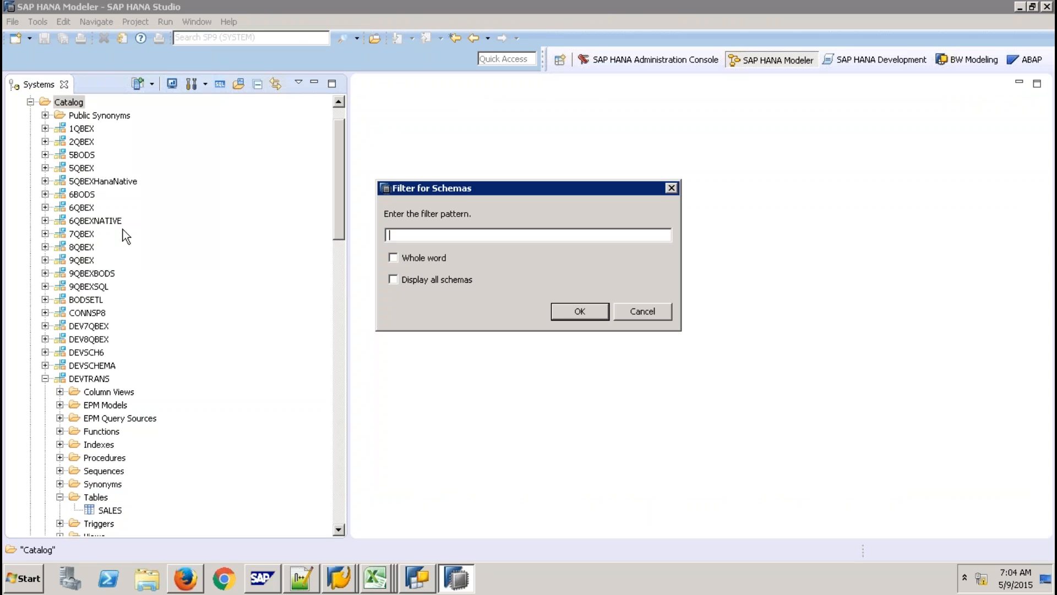
text(Q9TRANS)
key(Return)
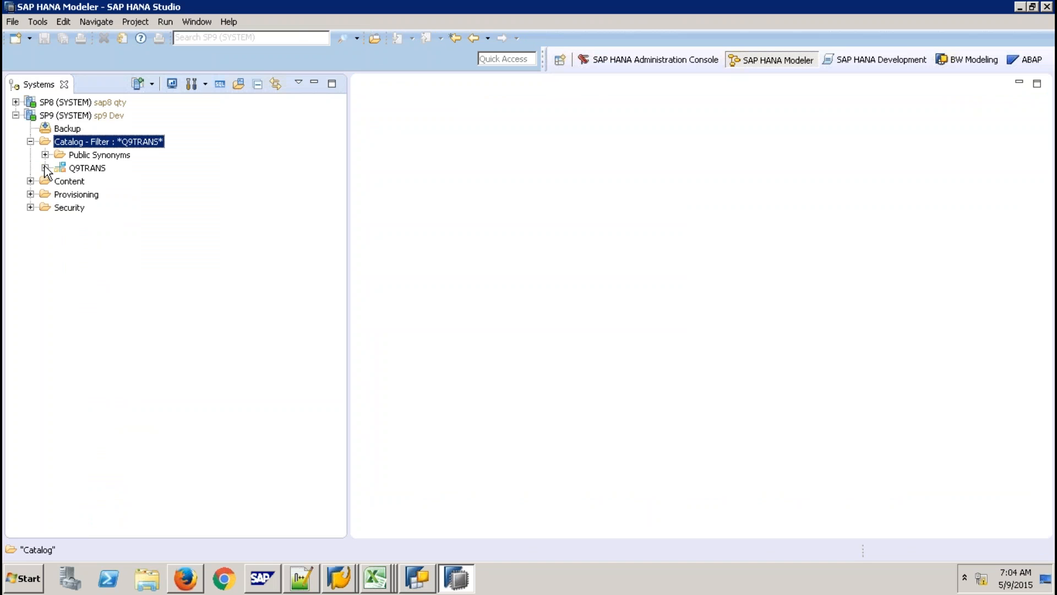
Preview the 22 copied rows of the Q9TRANS SALES table, then close the preview.
click(45, 168)
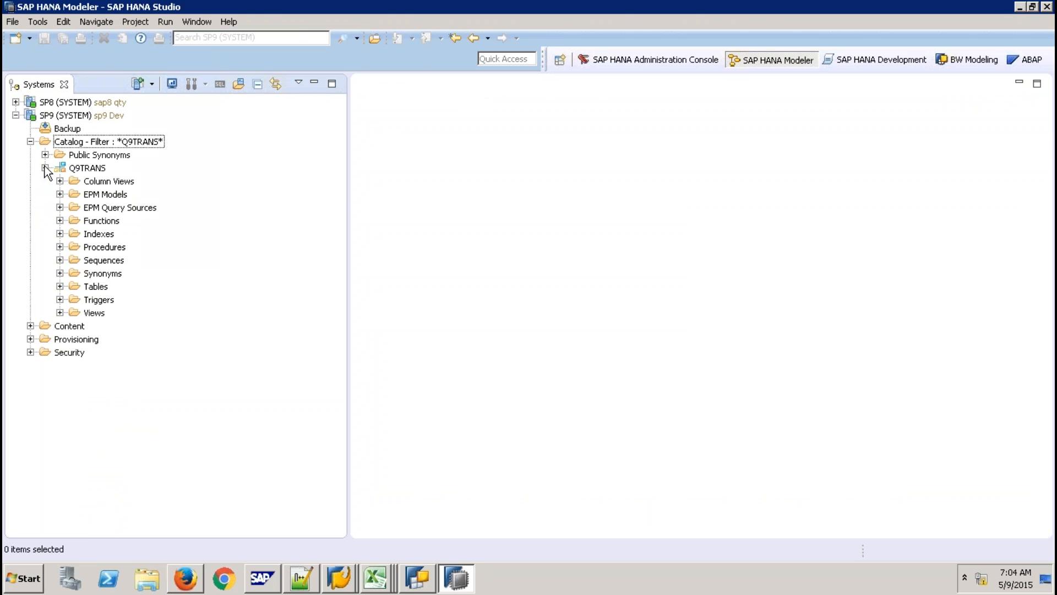
click(60, 286)
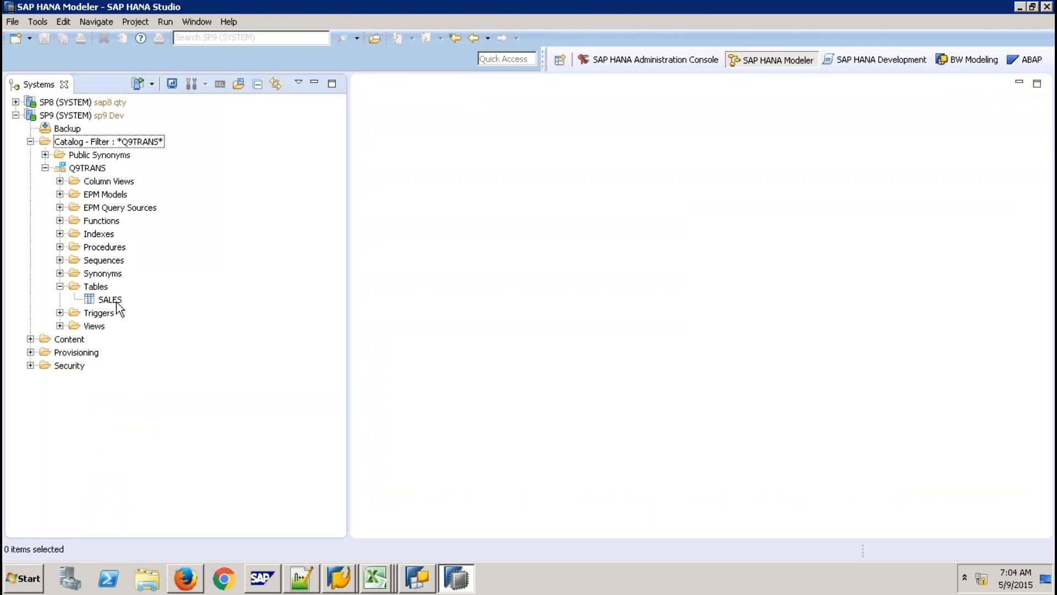
click(116, 304)
right_click(117, 302)
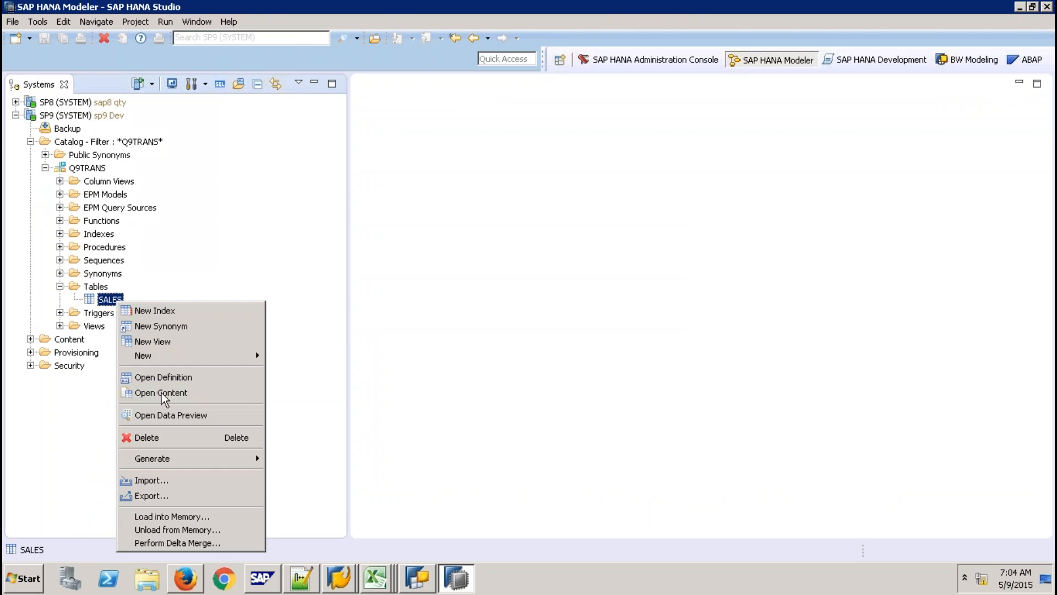
click(187, 416)
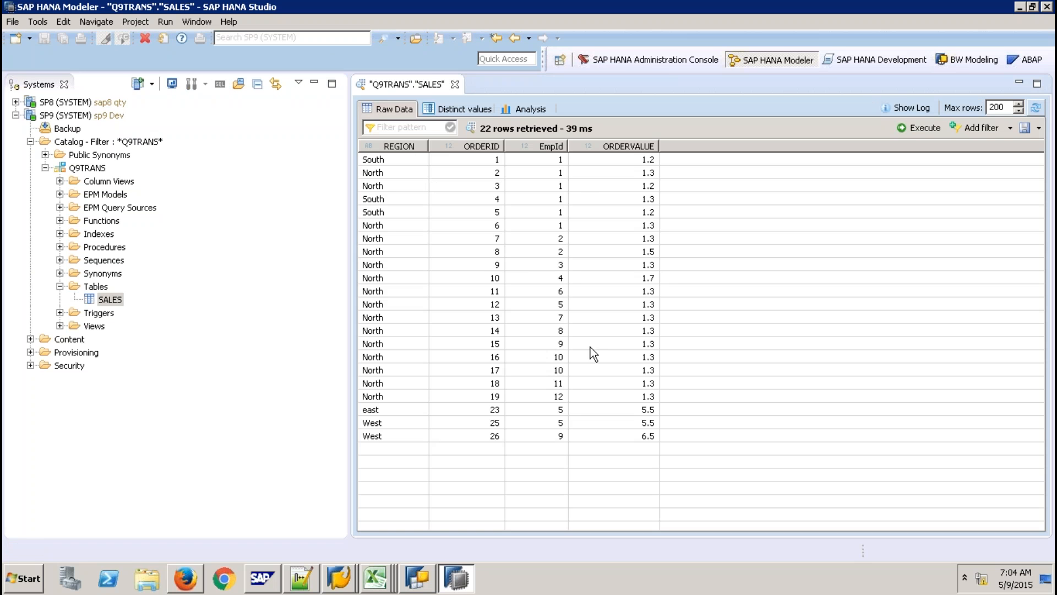
click(455, 84)
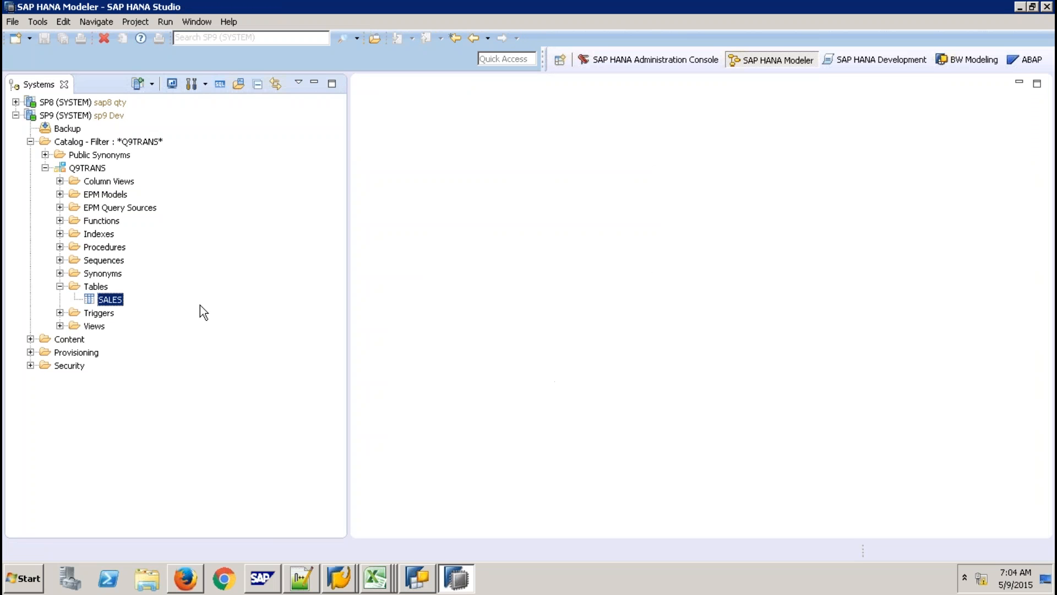
click(96, 170)
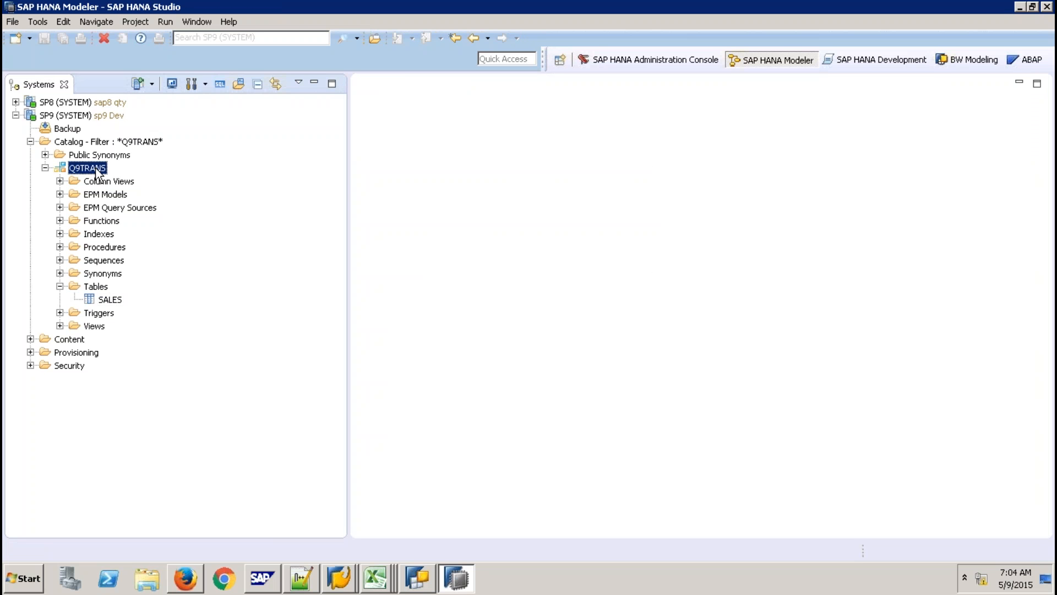
click(110, 144)
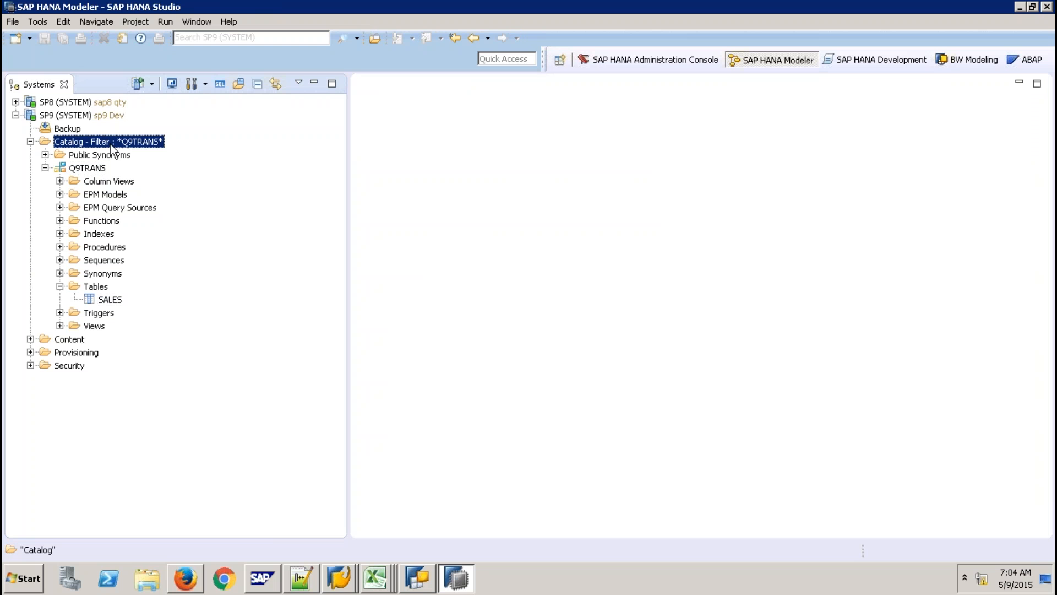
In a new SP9 SQL console, run GRANT SELECT ON SCHEMA "Q9TRANS" TO "_sys_repo" WITH GRANT OPTION.
click(220, 84)
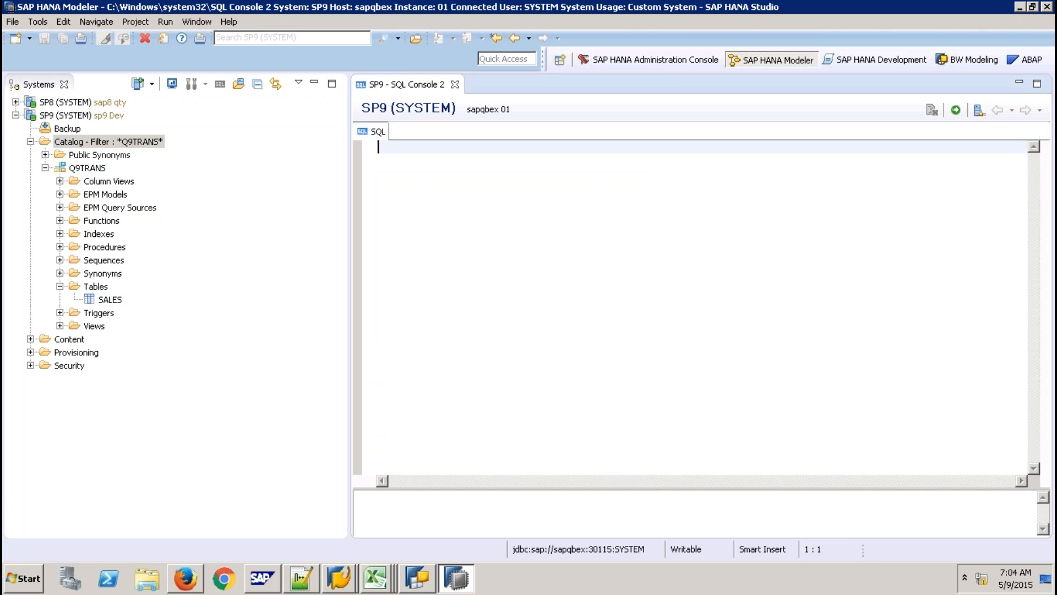
key(Return)
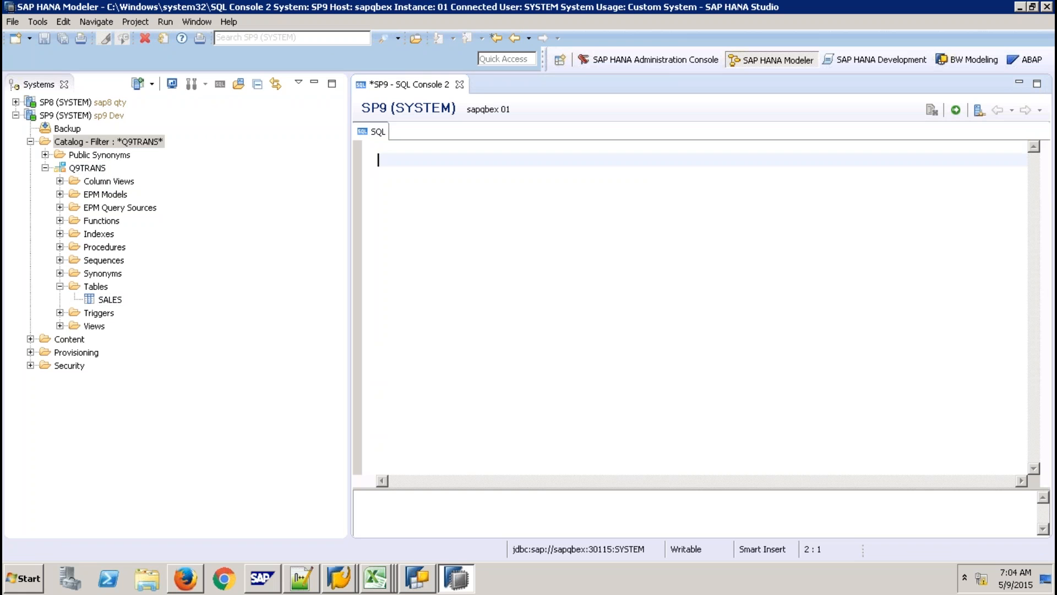
text(GRANT SELECT ON SCHEMA)
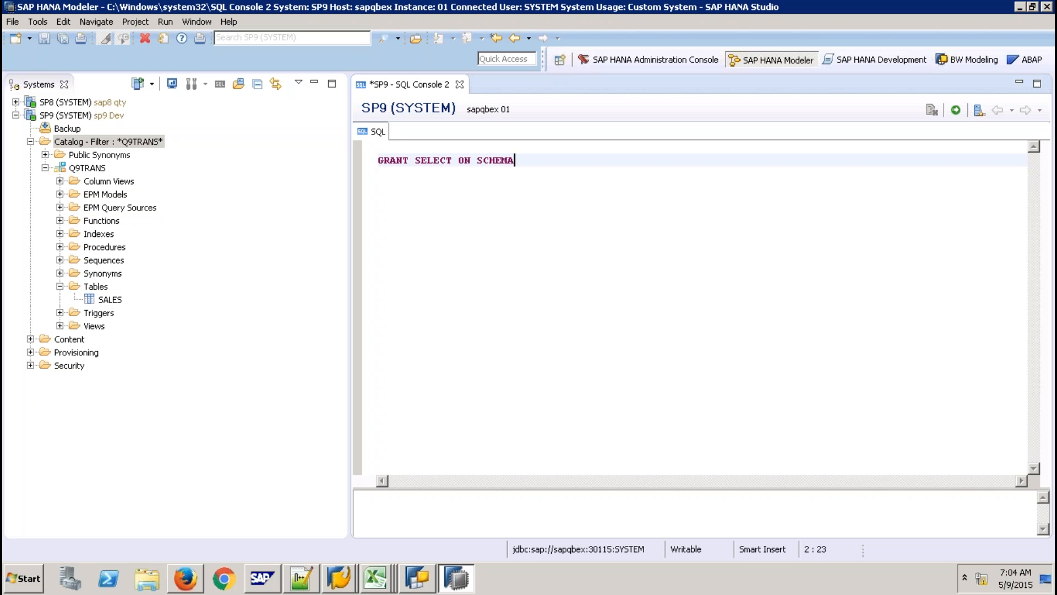
text( "Q9TRANS" TO "_sys)
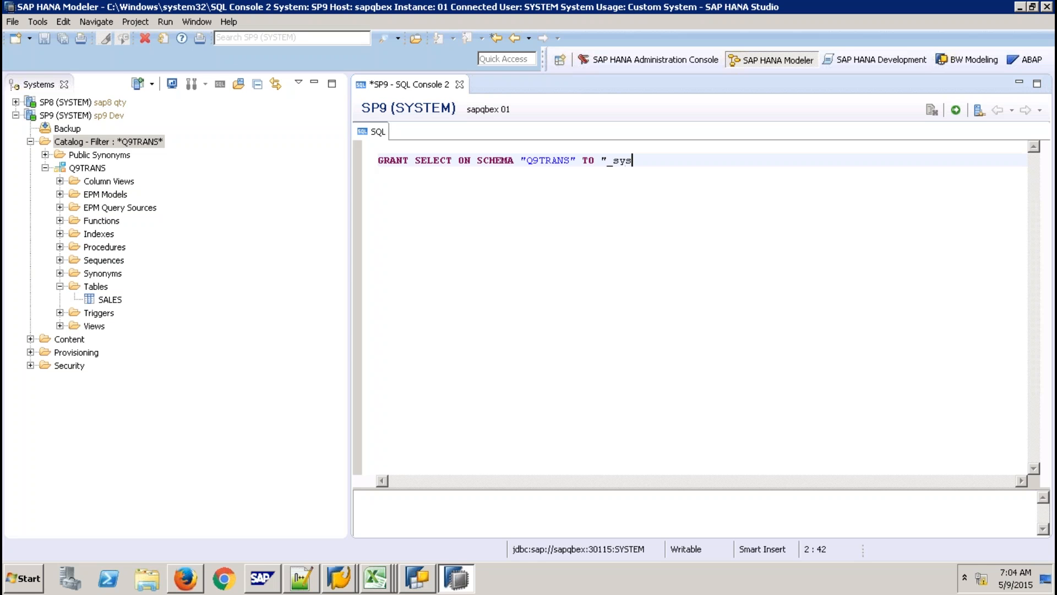
text(_repo" WITH GRA)
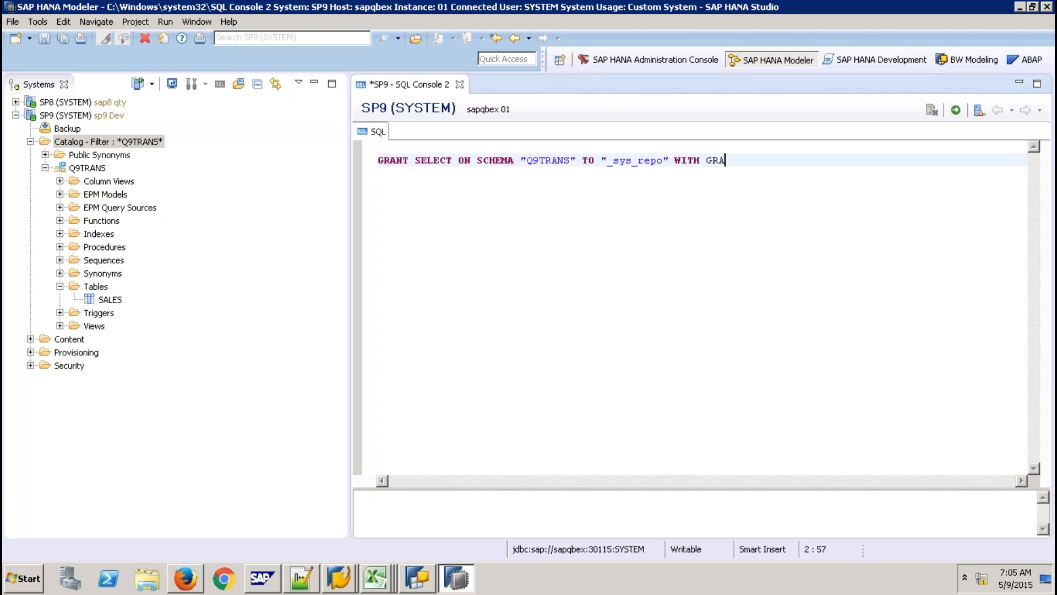
text(NT OPTION;)
click(956, 110)
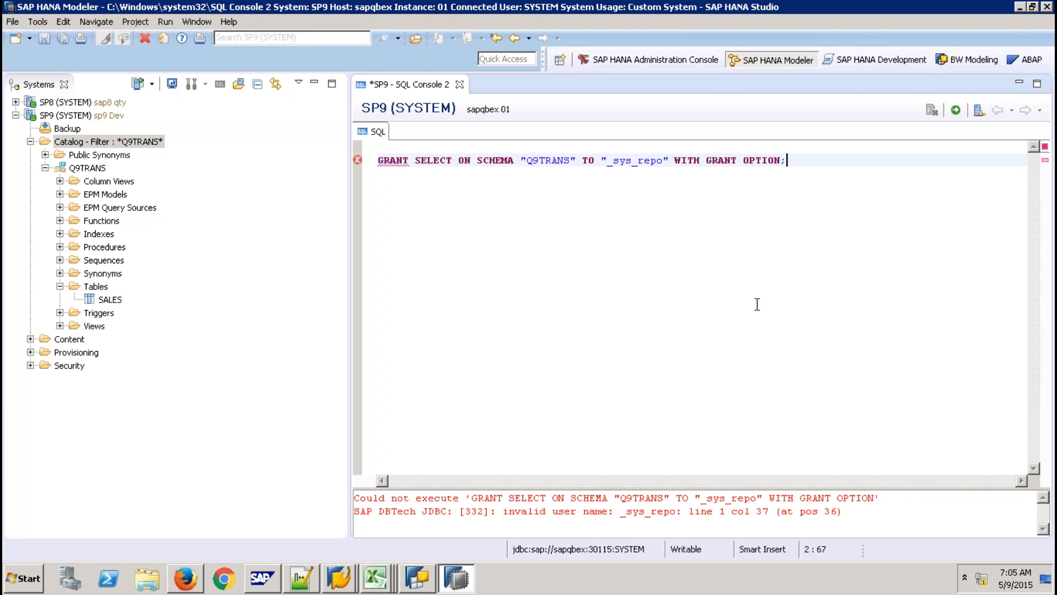
Correct the grantee to "_SYS_REPO", rerun the grant, and close the console unsaved.
click(664, 161)
key(BackSpace)
key(BackSpace)
key(BackSpace)
key(BackSpace)
key(BackSpace)
key(BackSpace)
key(BackSpace)
key(BackSpace)
key(BackSpace)
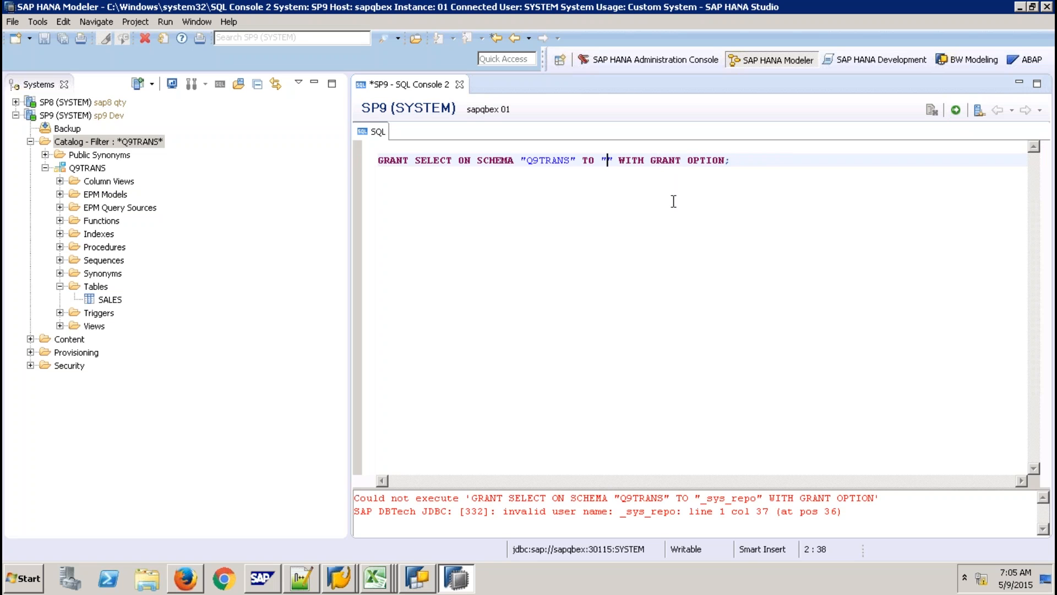
text(-S)
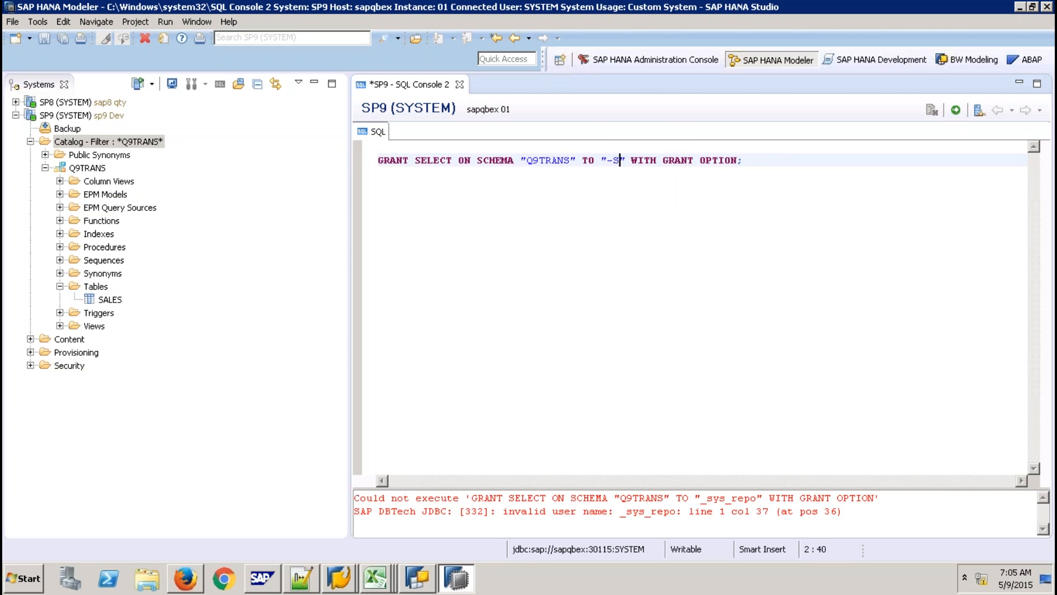
key(BackSpace)
key(BackSpace)
text(_SYS_)
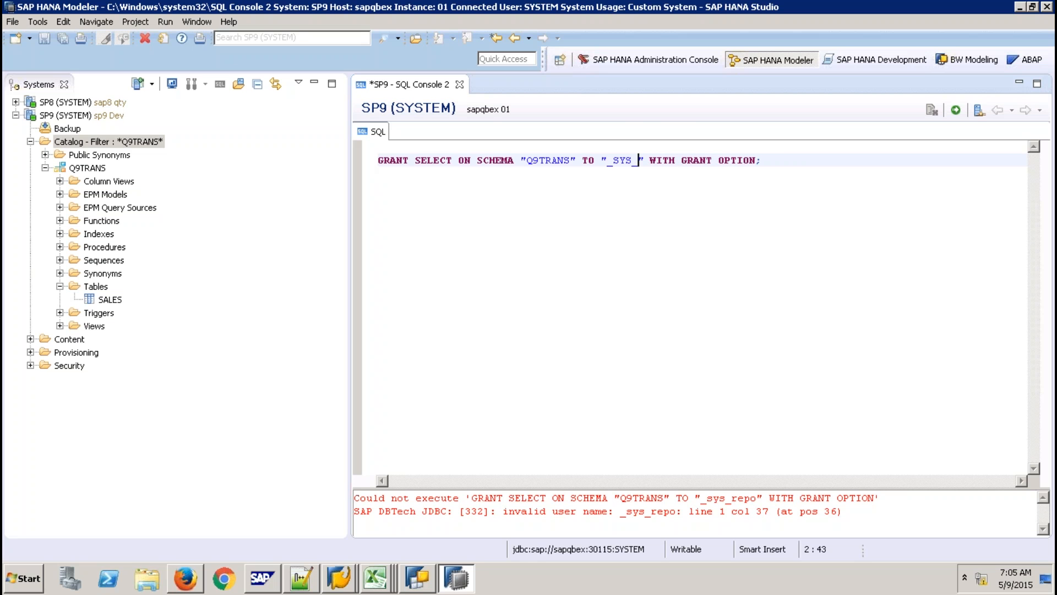
text(REPO)
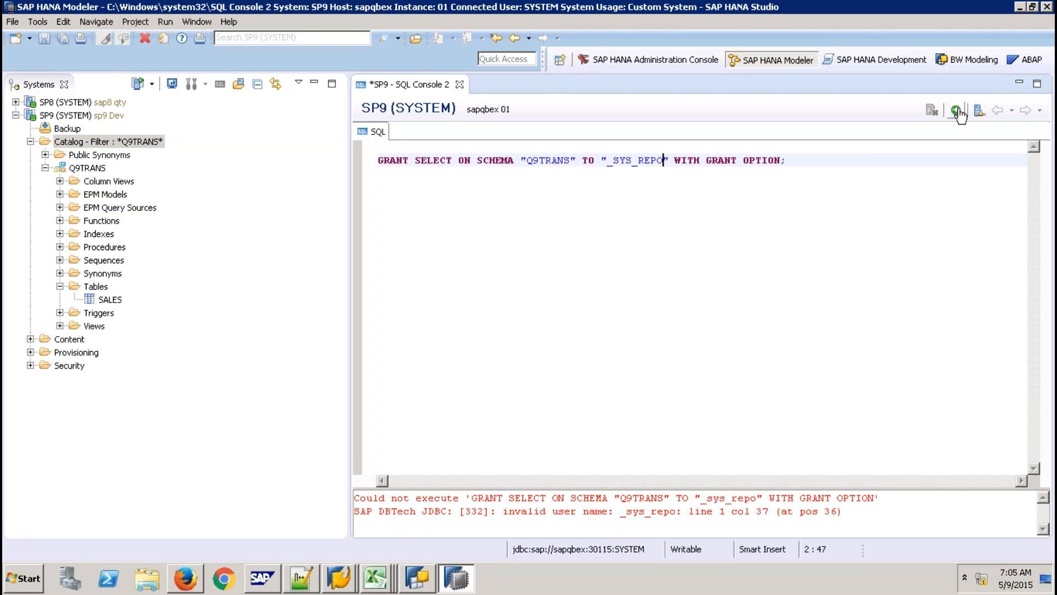
click(956, 110)
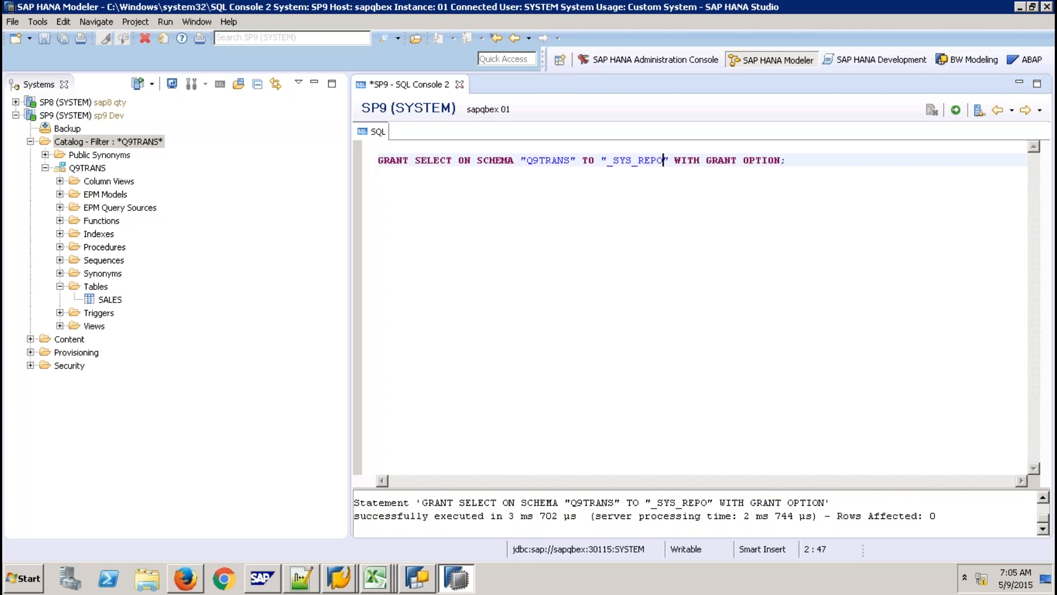
key(ctrl+w)
click(589, 294)
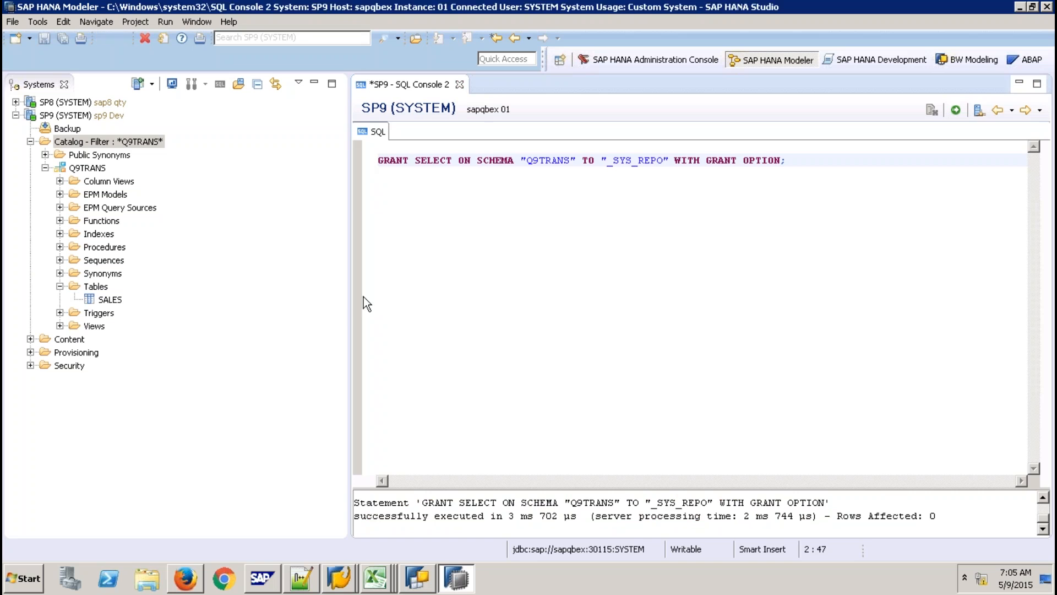
click(76, 339)
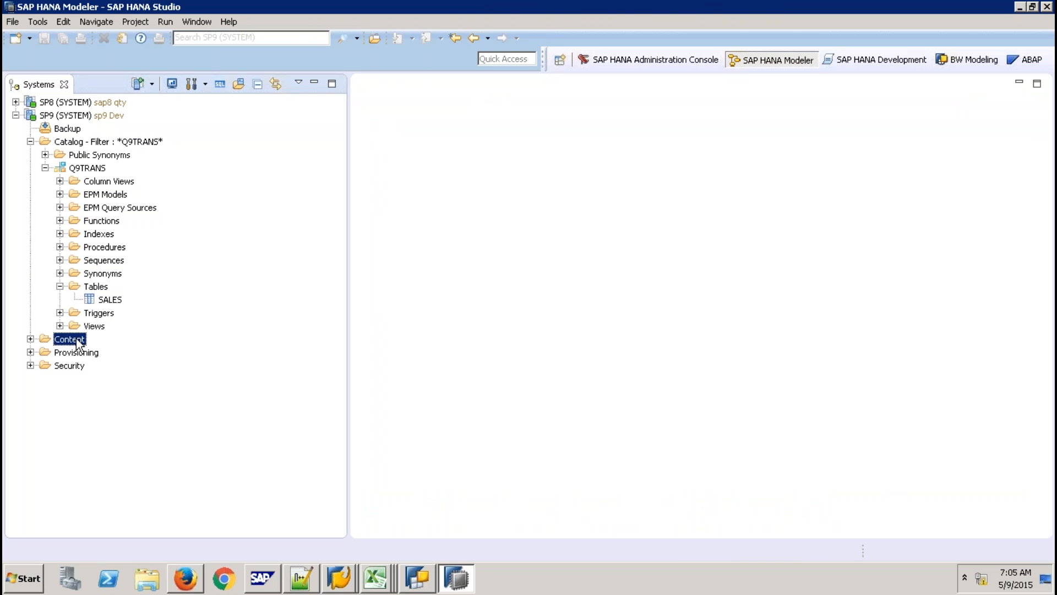
Create package Q9PKTRANS under Content, using the package name as its description.
right_click(77, 344)
mouse_move(141, 348)
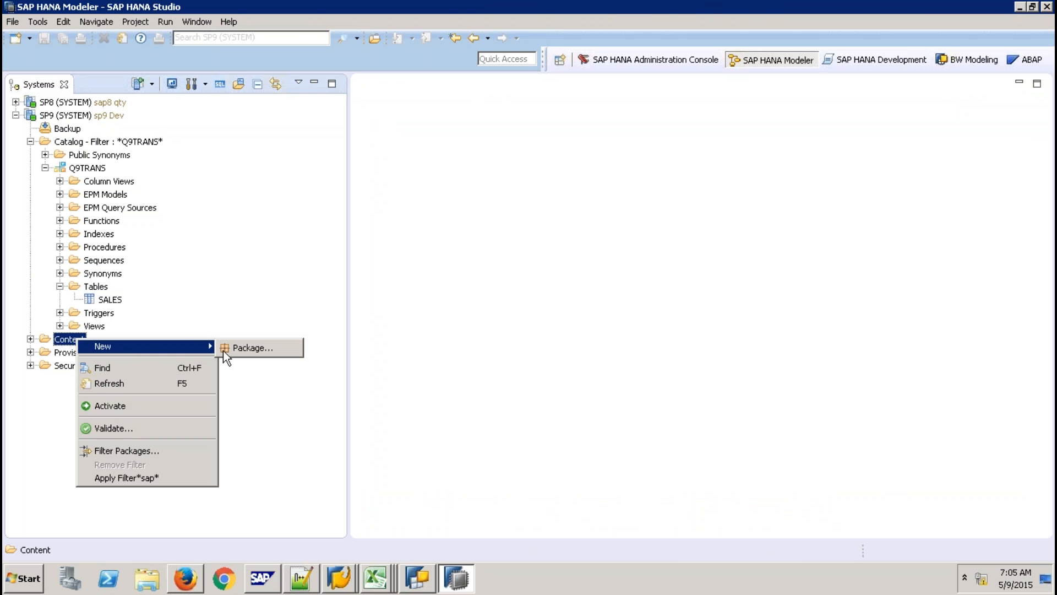
click(237, 348)
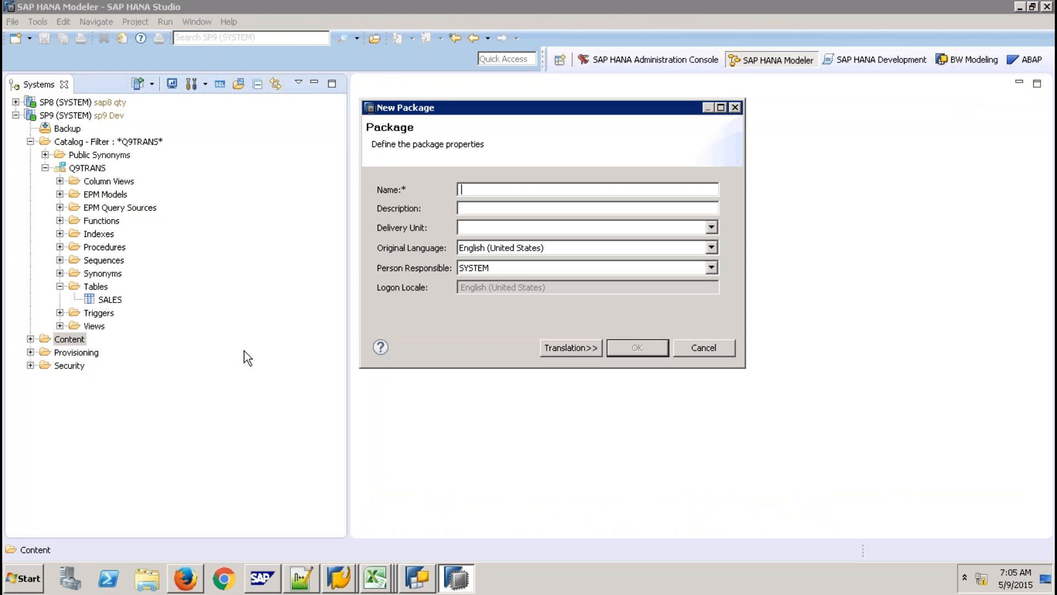
text(Q)
key(BackSpace)
text(Q9)
key(BackSpace)
key(BackSpace)
text(Q9PKTRANS)
click(462, 208)
text(Q9PKTRANS)
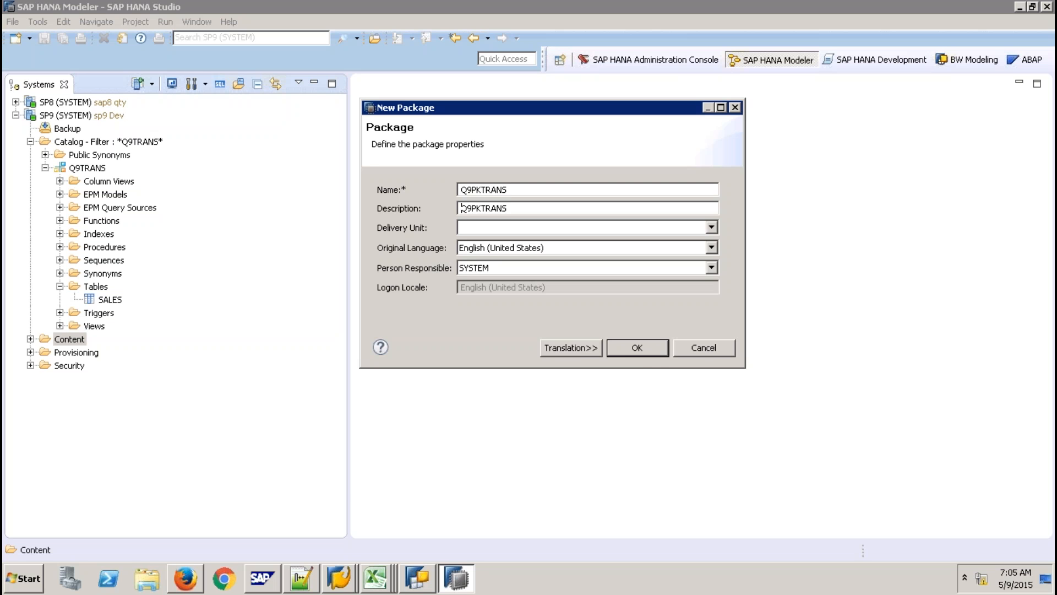
click(653, 346)
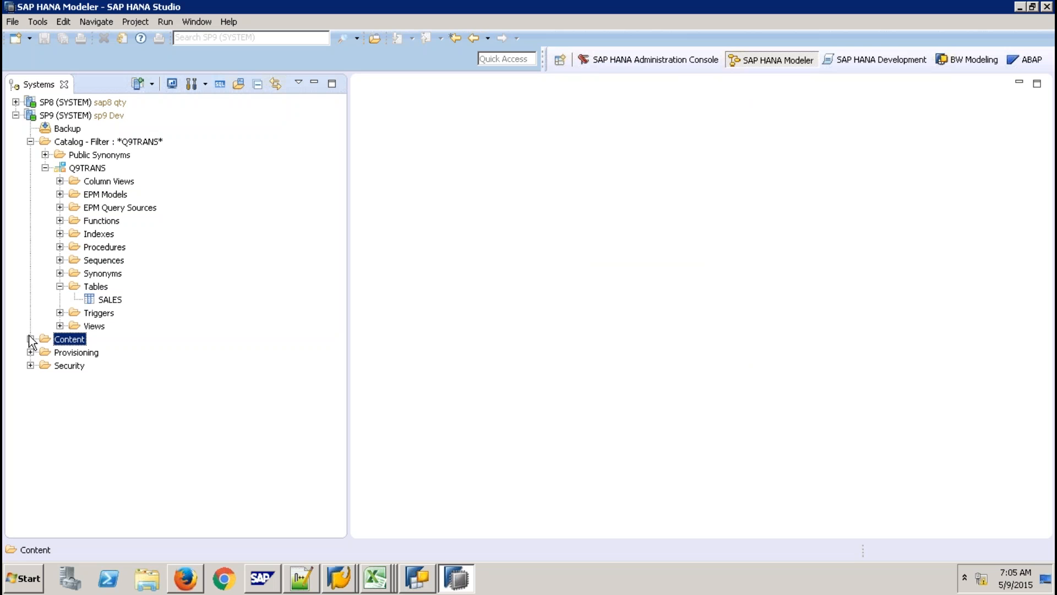
Filter the Content folder to Q9PKTRANS and select the package.
right_click(64, 343)
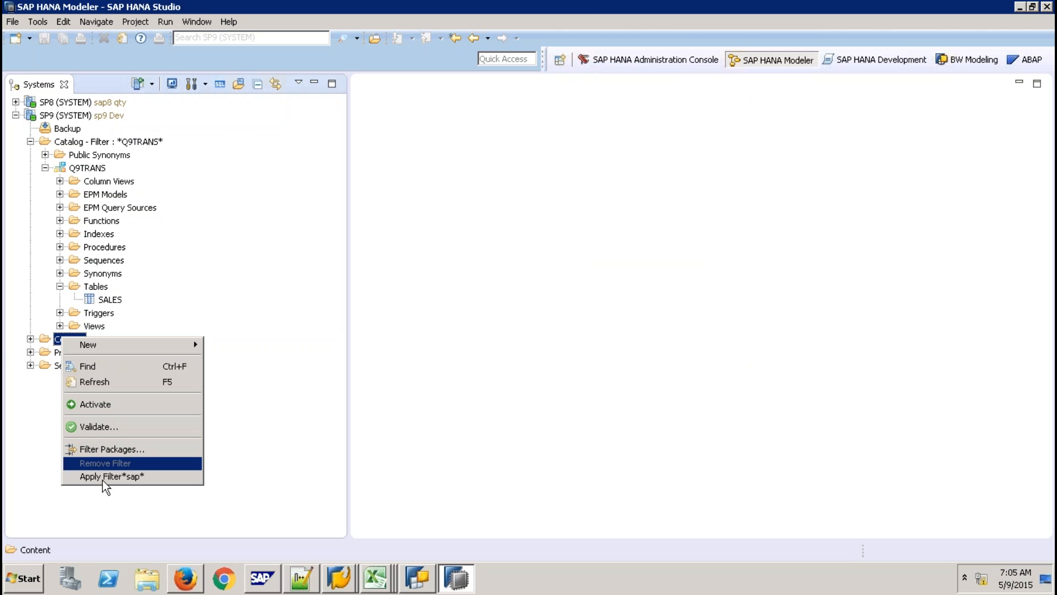
click(125, 451)
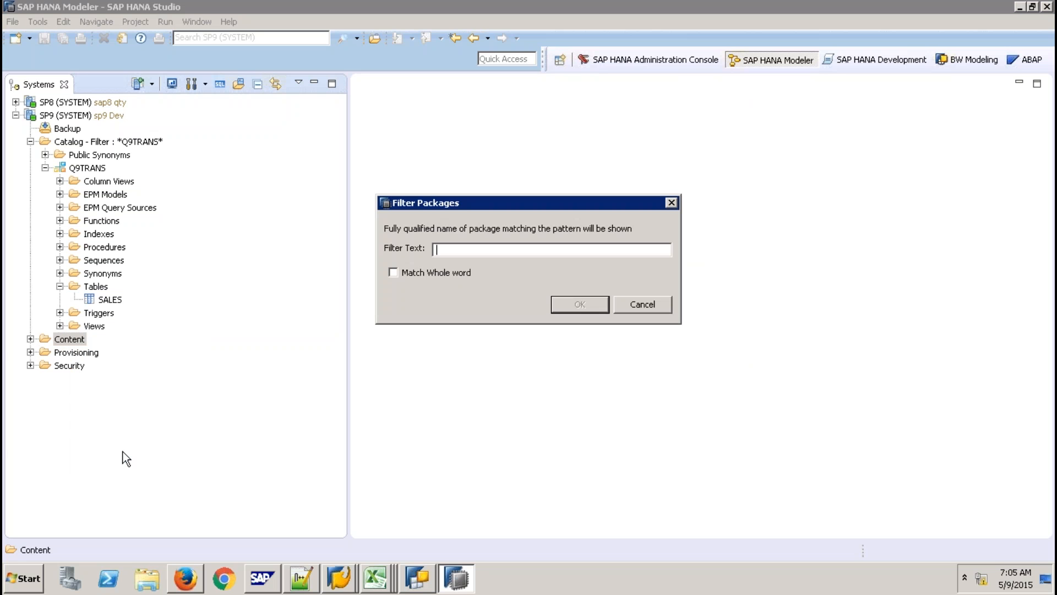
text(Q9PKTRANS)
key(Return)
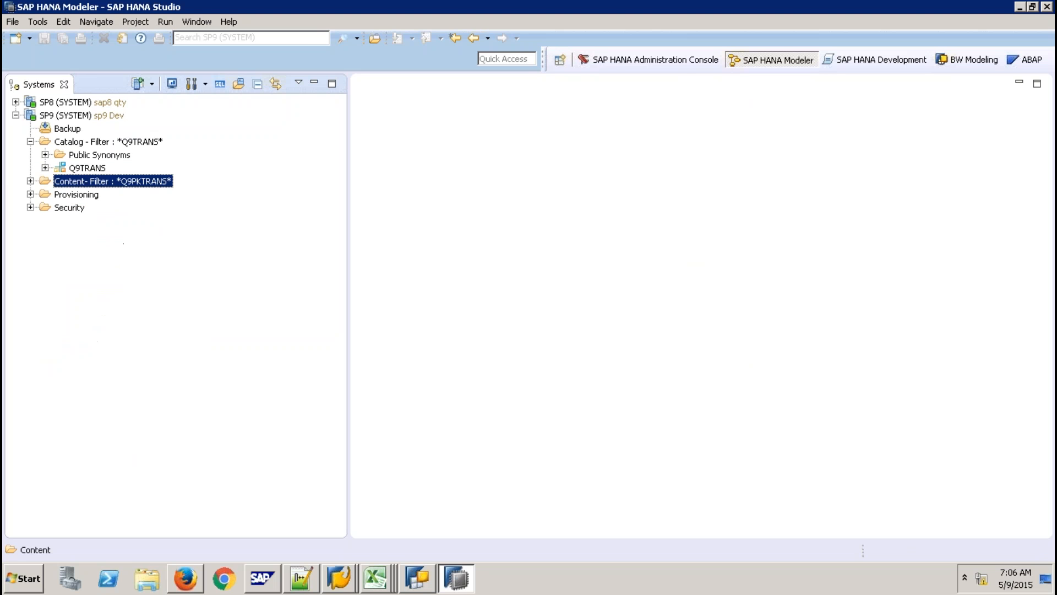
click(30, 182)
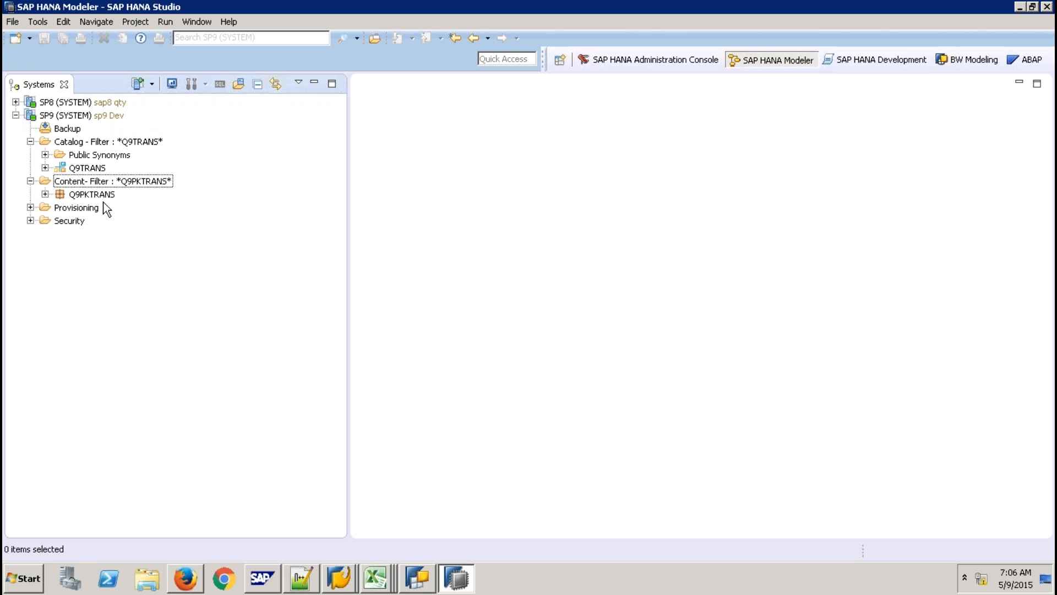
click(107, 196)
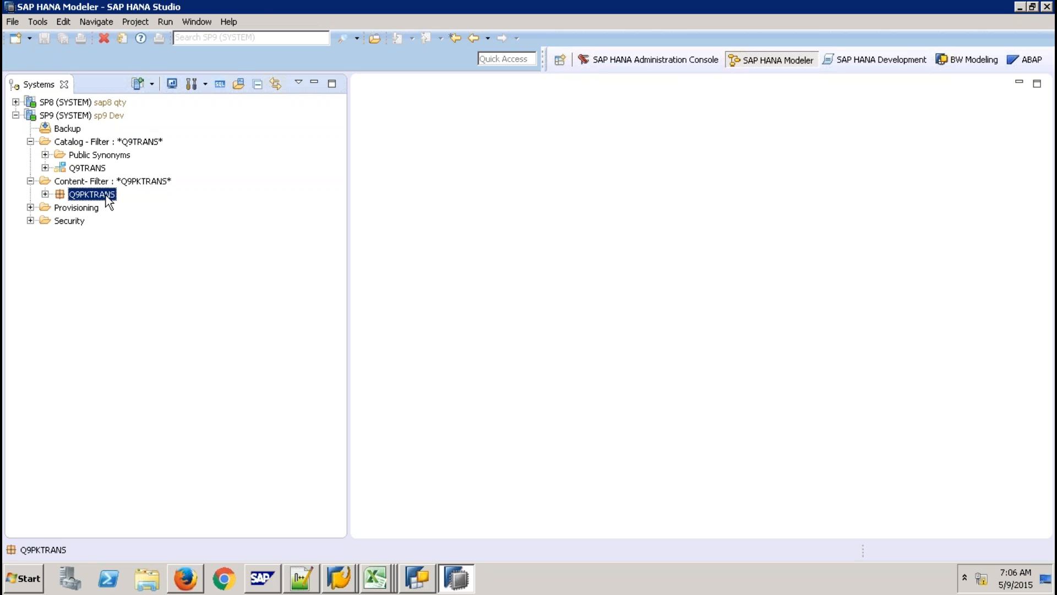
Create analytic view ZAV_SALES in package Q9PKTRANS and select its Data Foundation node.
right_click(108, 199)
mouse_move(202, 222)
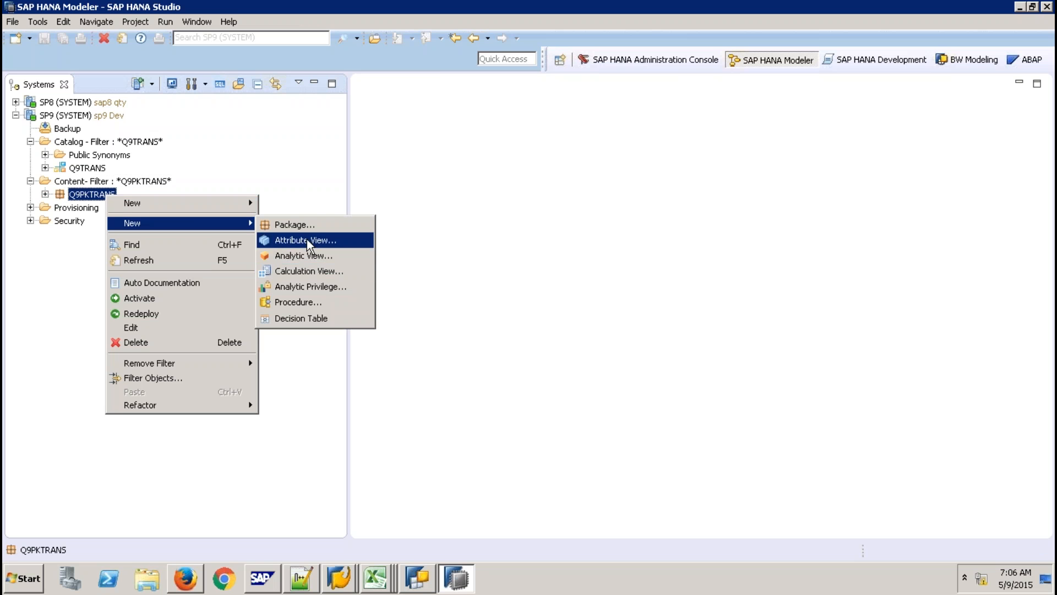
click(308, 256)
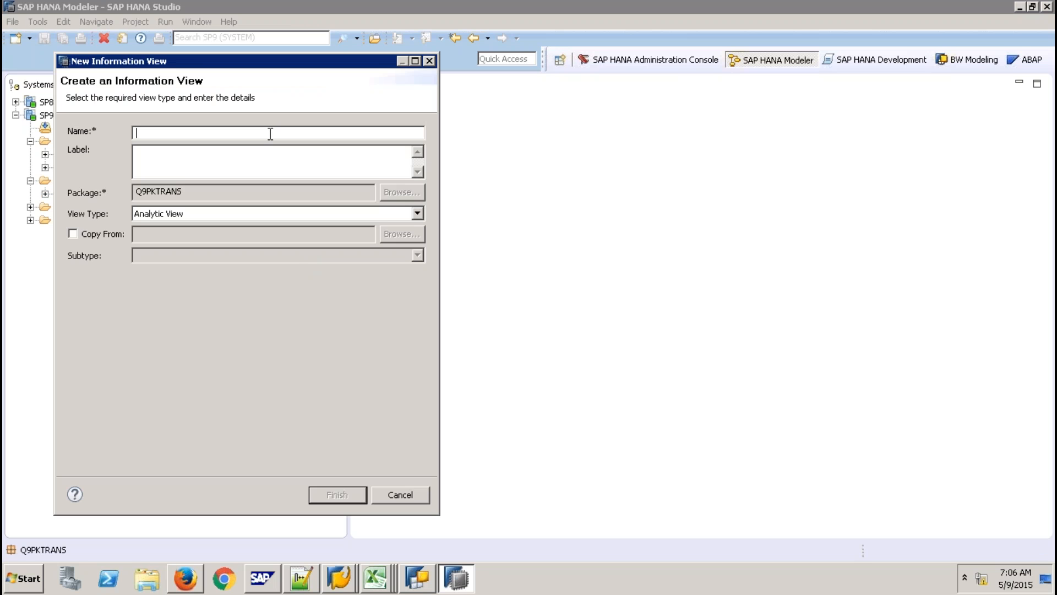
text(ZAV_SALES)
click(350, 500)
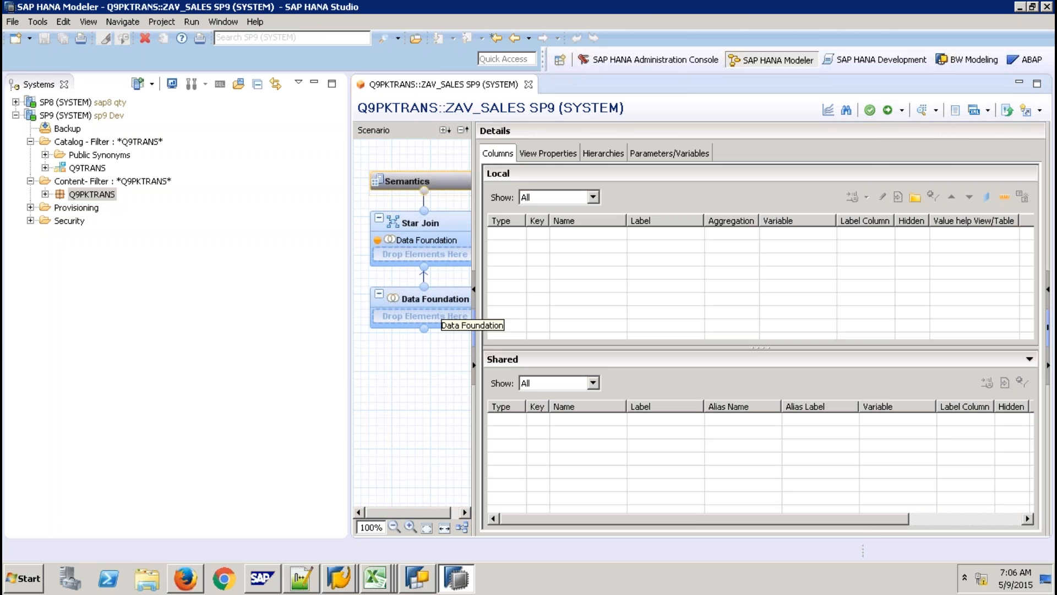
click(432, 315)
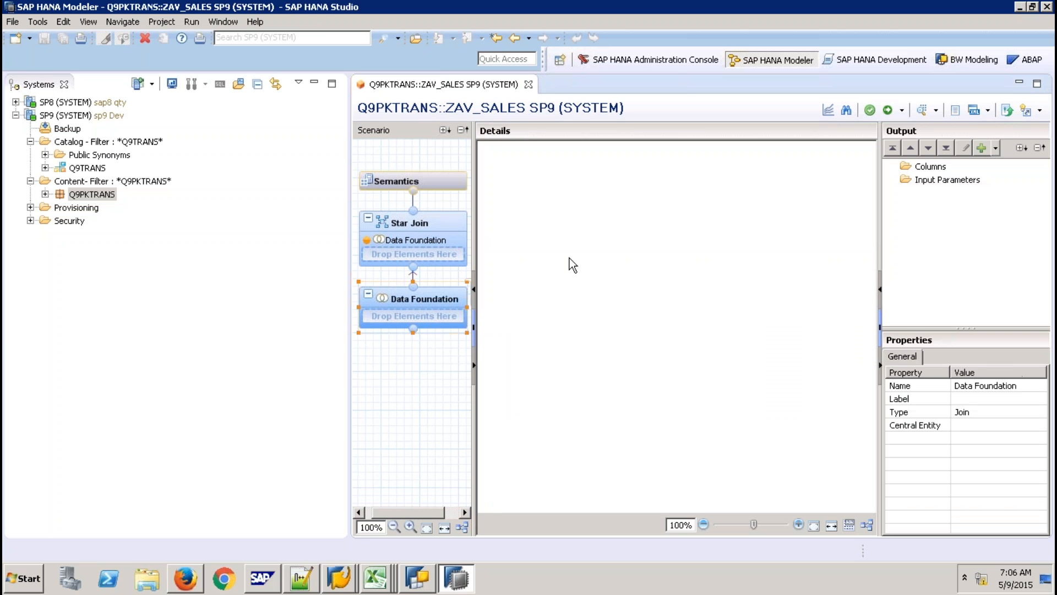
Add table SALES from schema Q9TRANS to the ZAV_SALES Data Foundation.
right_click(570, 259)
click(601, 265)
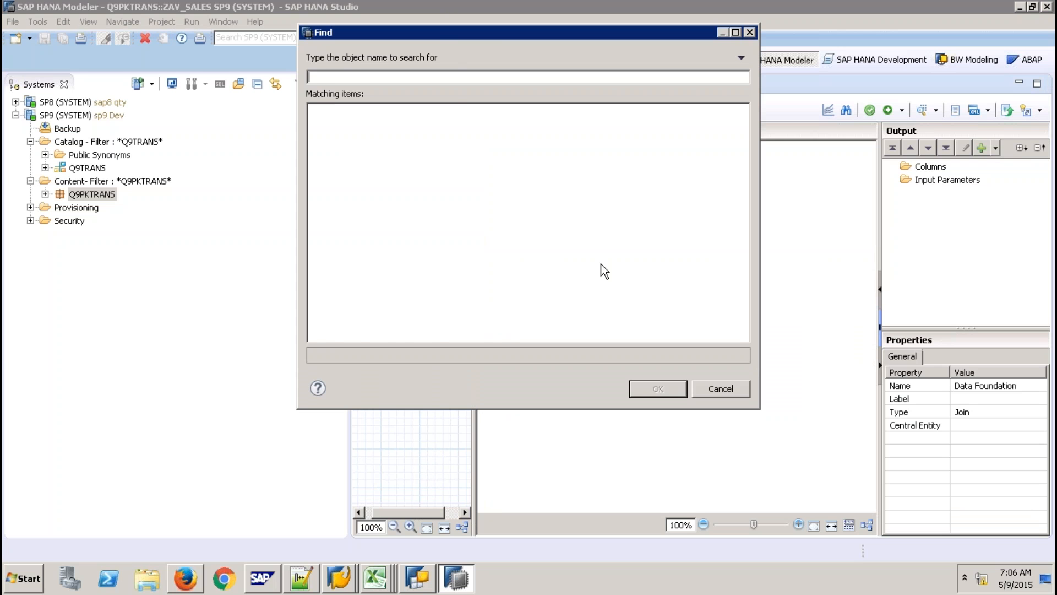
text(SALES)
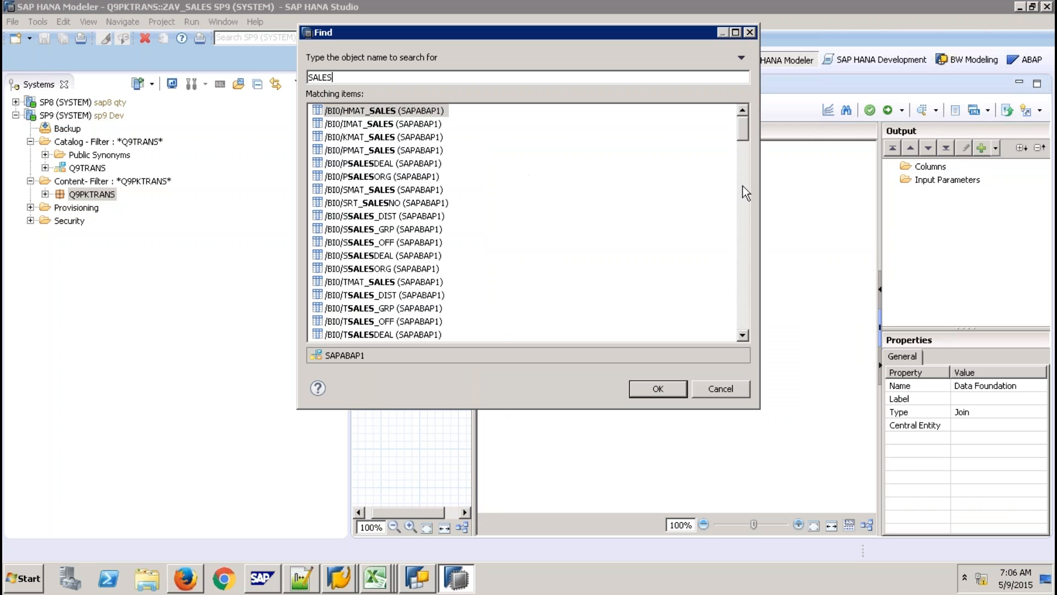
click(744, 204)
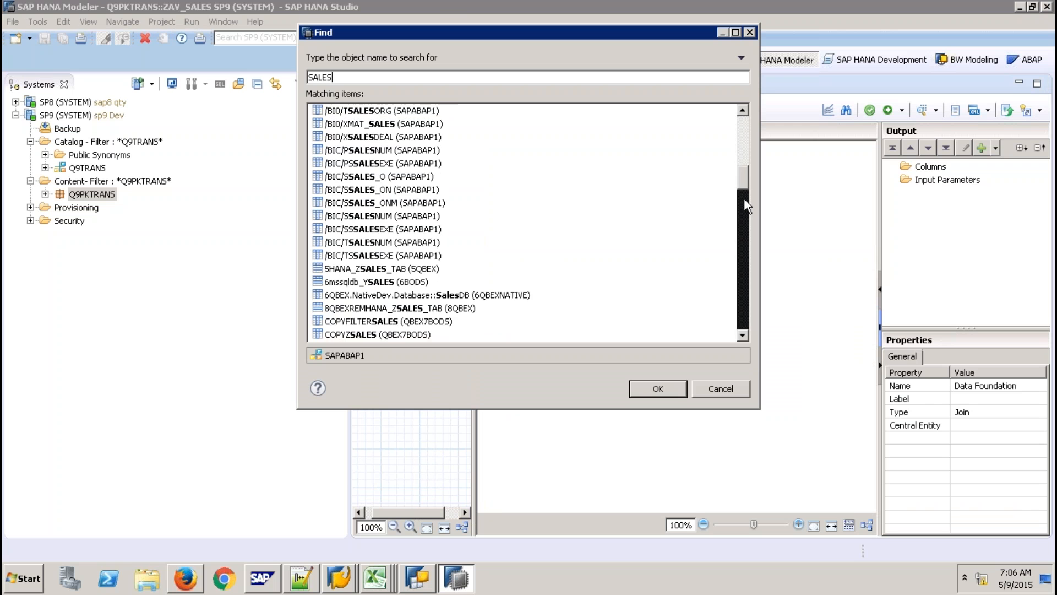
click(742, 237)
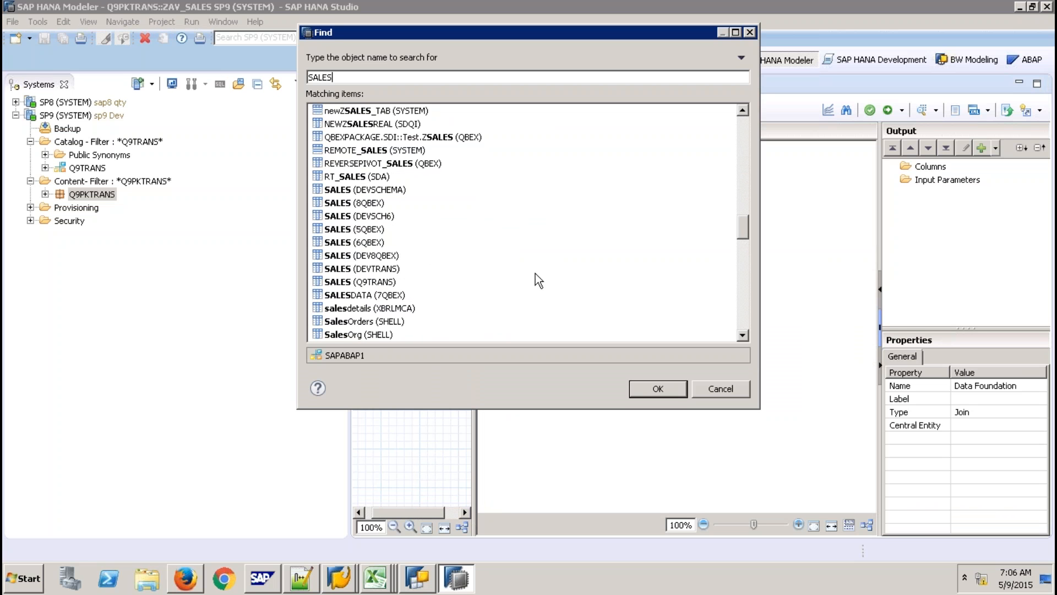
click(374, 281)
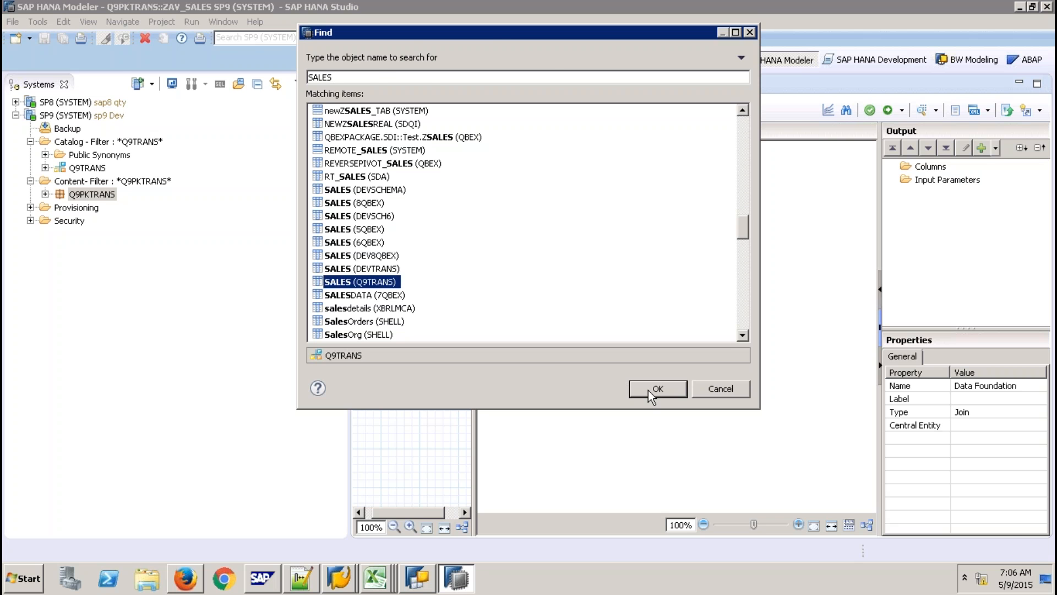
click(655, 389)
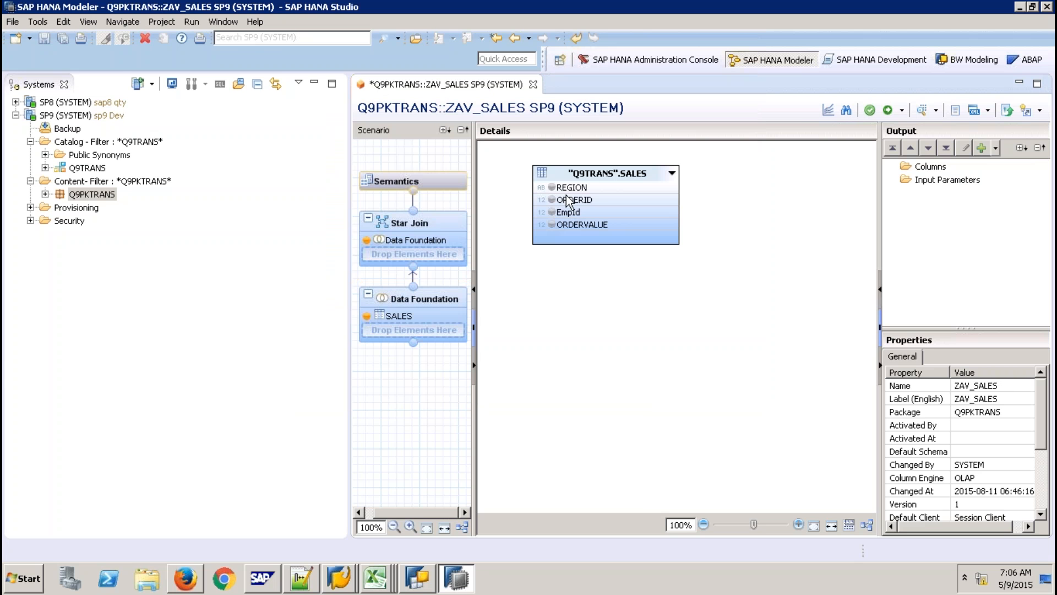
click(578, 189)
Add all four SALES columns to the output and auto-assign their semantic types.
shift+click(600, 227)
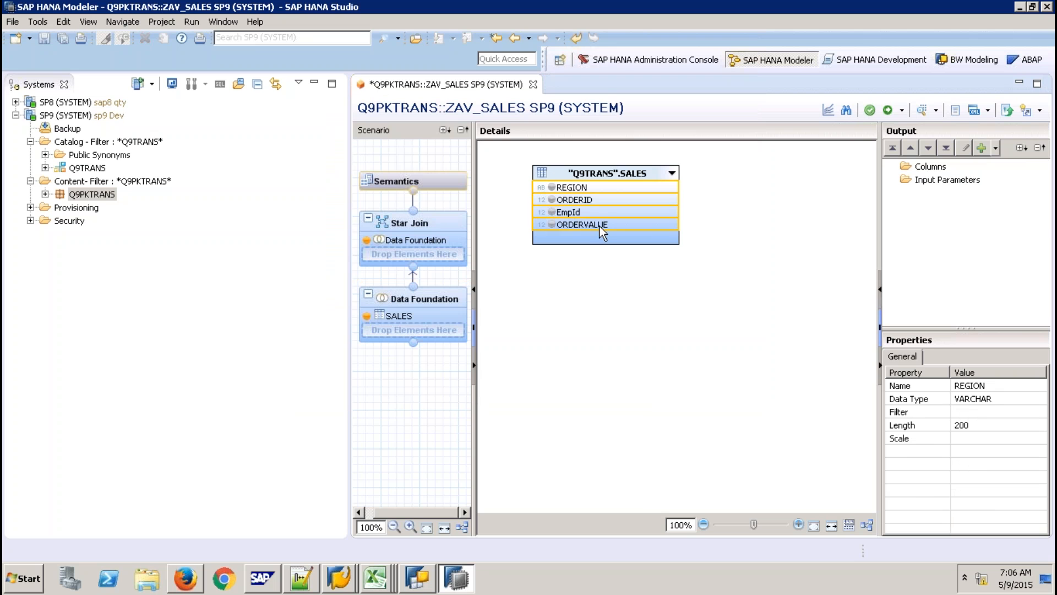
right_click(600, 227)
click(615, 231)
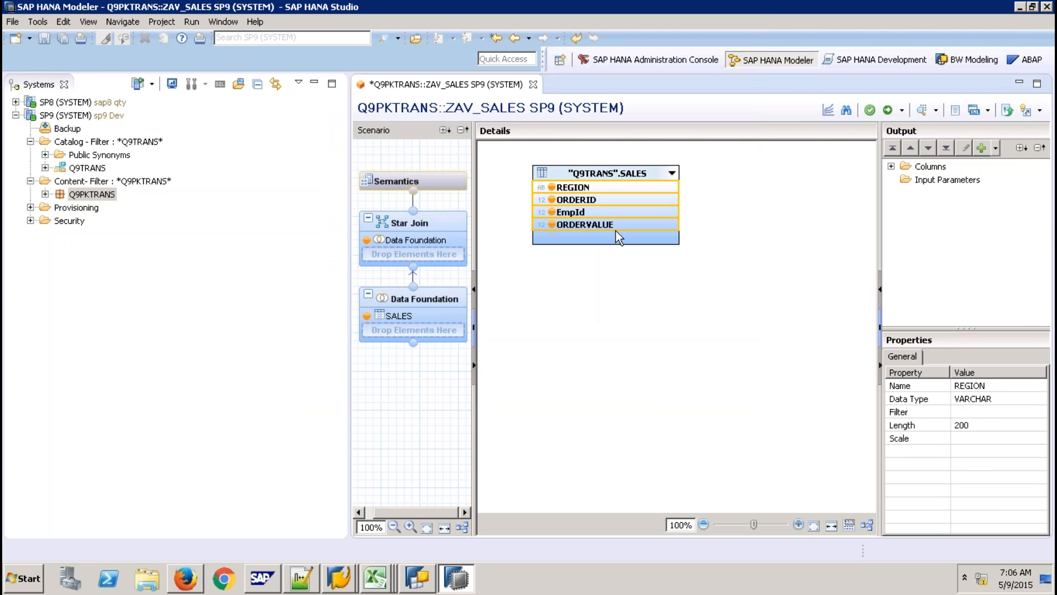
click(436, 181)
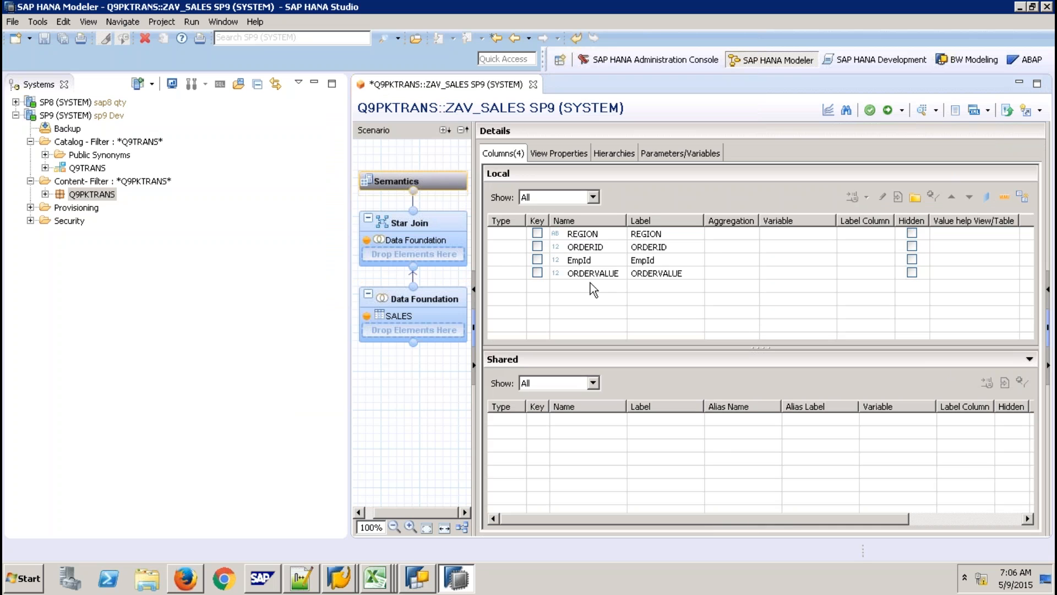
click(1021, 196)
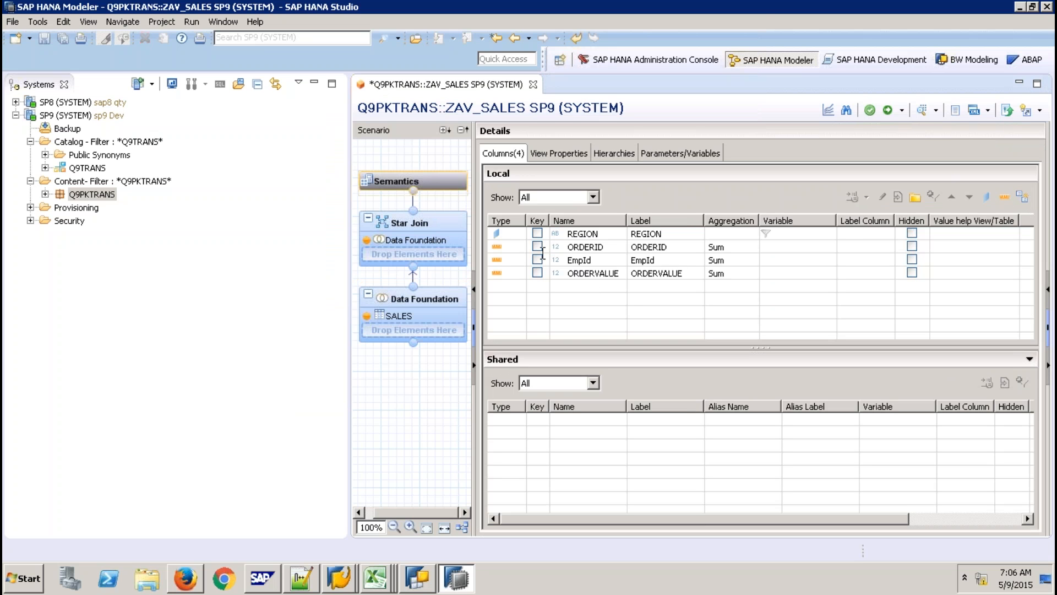
Change the ORDERID and EmpId column types to Attribute.
click(512, 247)
click(519, 246)
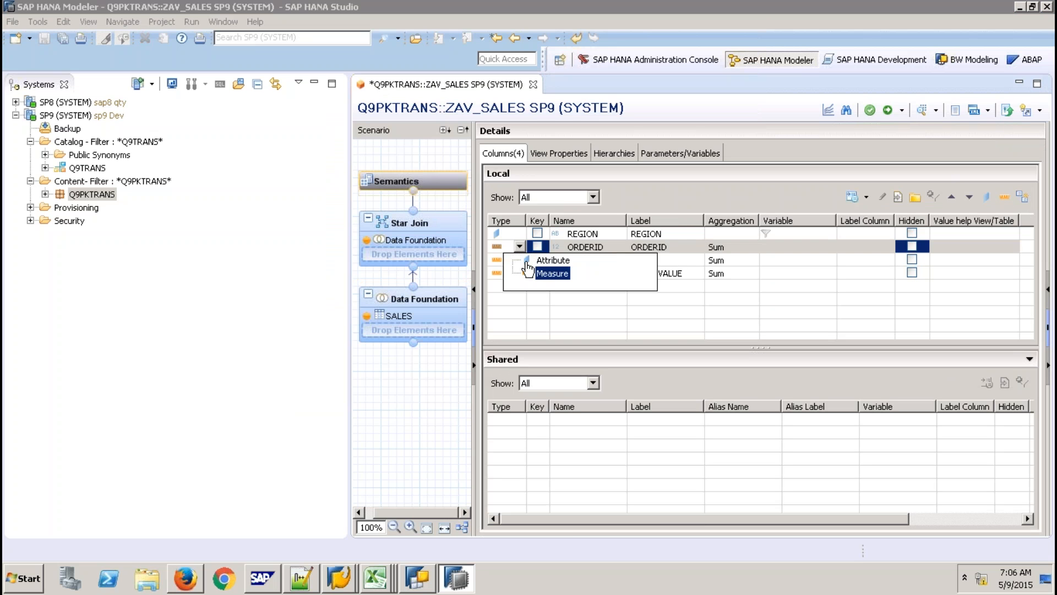
click(551, 260)
click(516, 263)
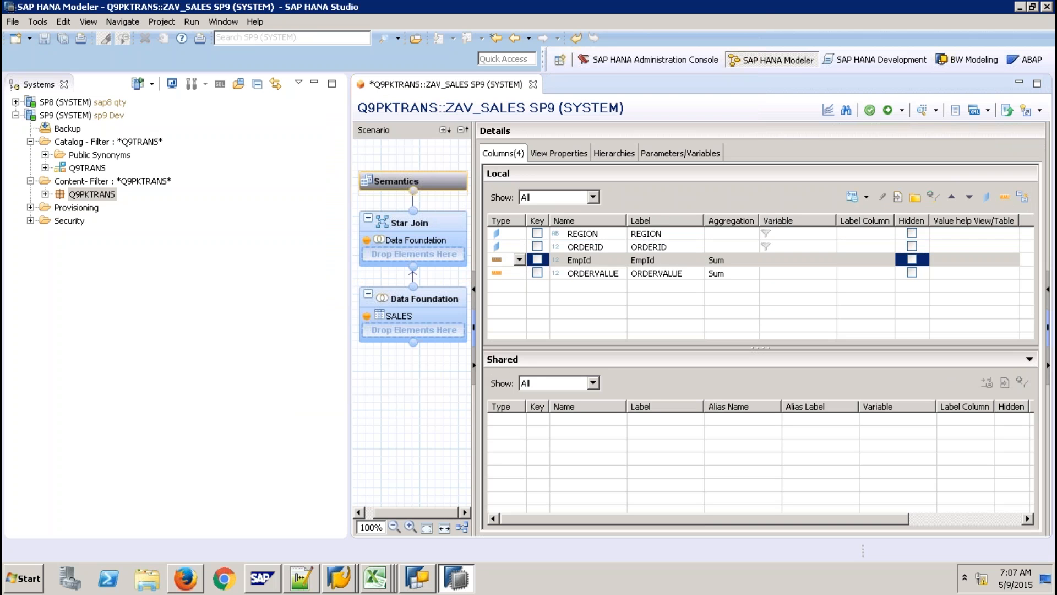
click(520, 262)
click(550, 275)
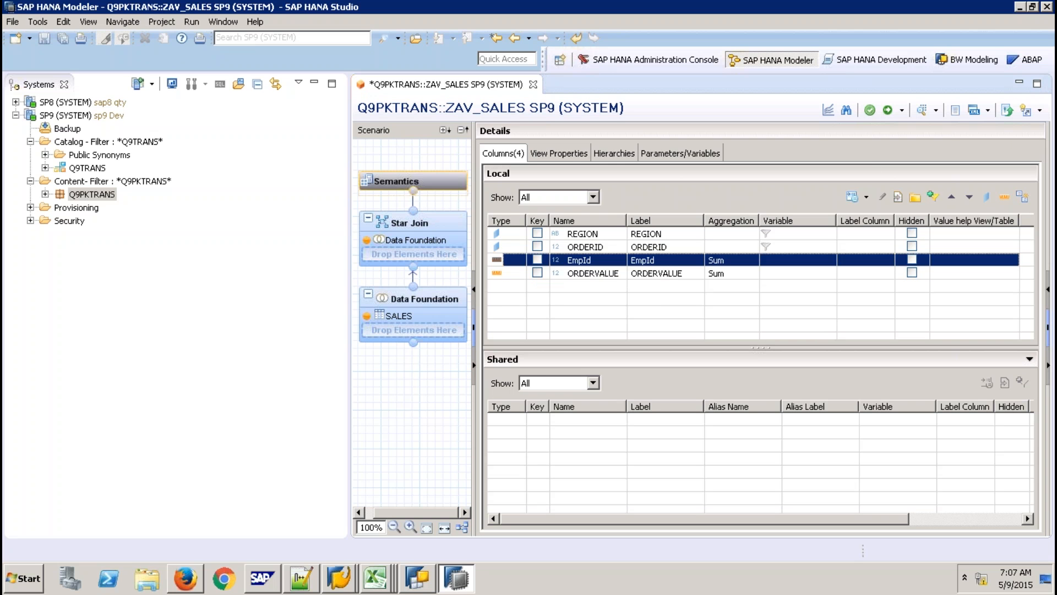
Activate ZAV_SALES, check its 22-row data preview, then close the preview and editor.
click(889, 111)
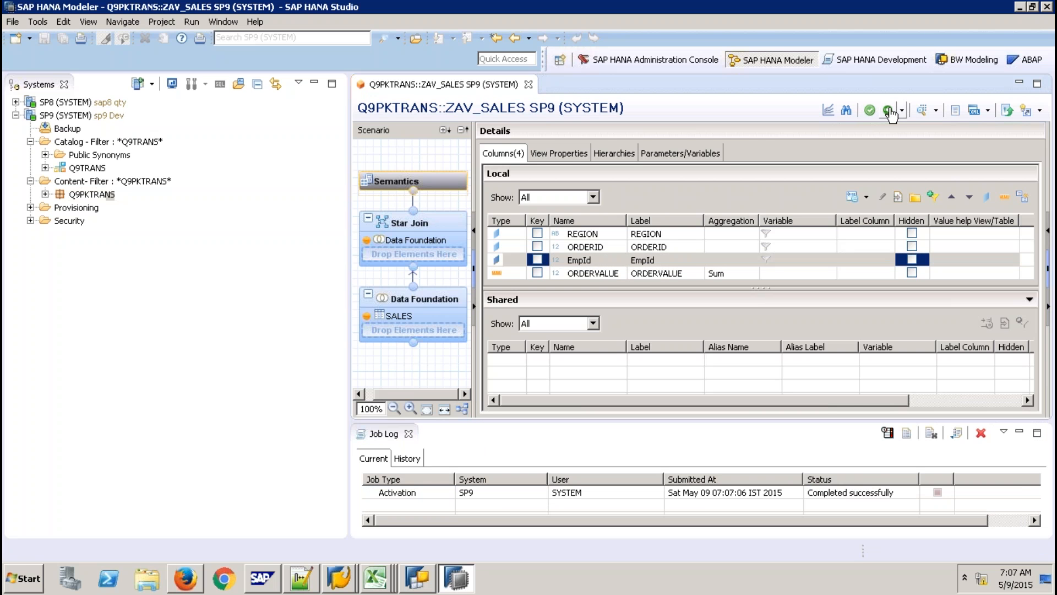
click(924, 112)
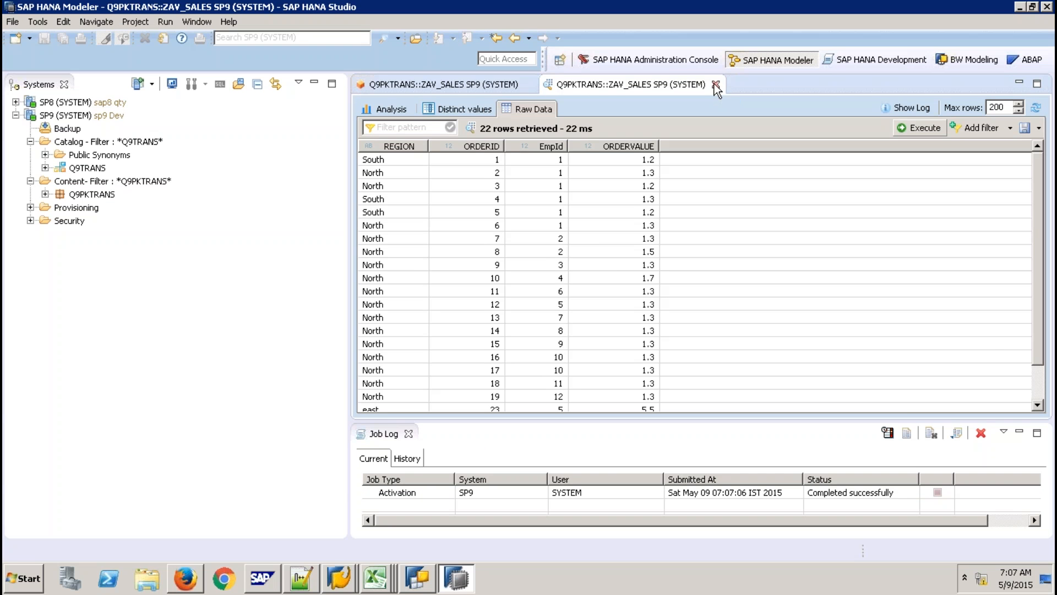
click(715, 84)
click(526, 84)
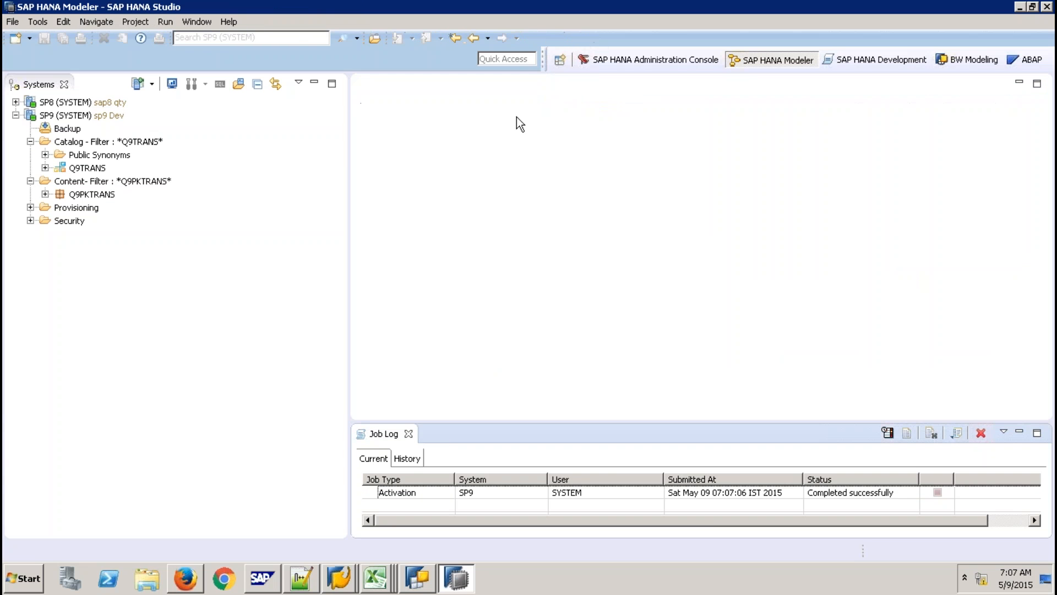
Close the job log and filter SP8's Catalog to schema Q9TRANS.
click(408, 433)
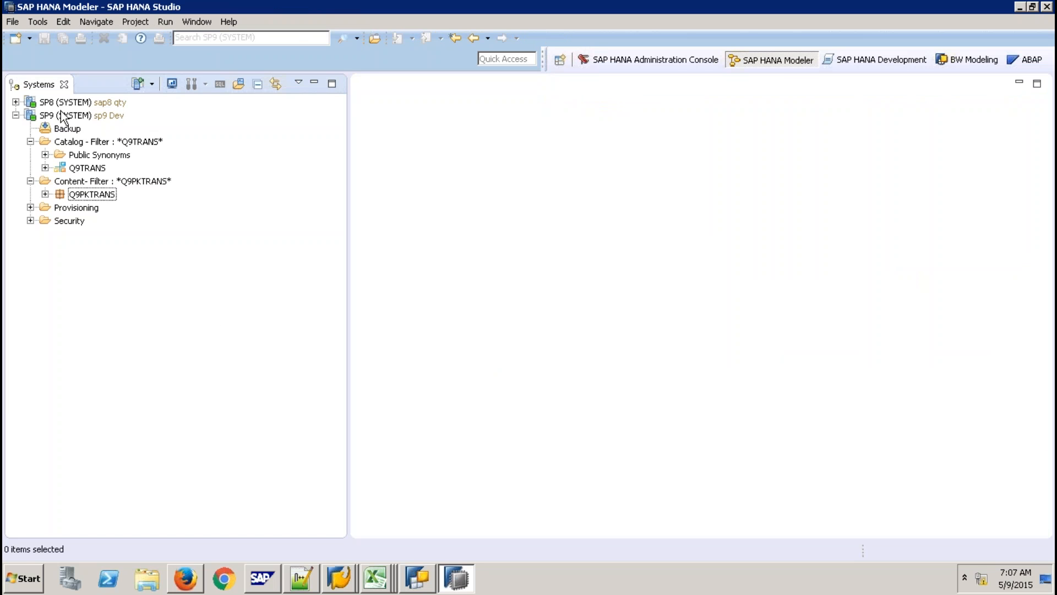
click(16, 102)
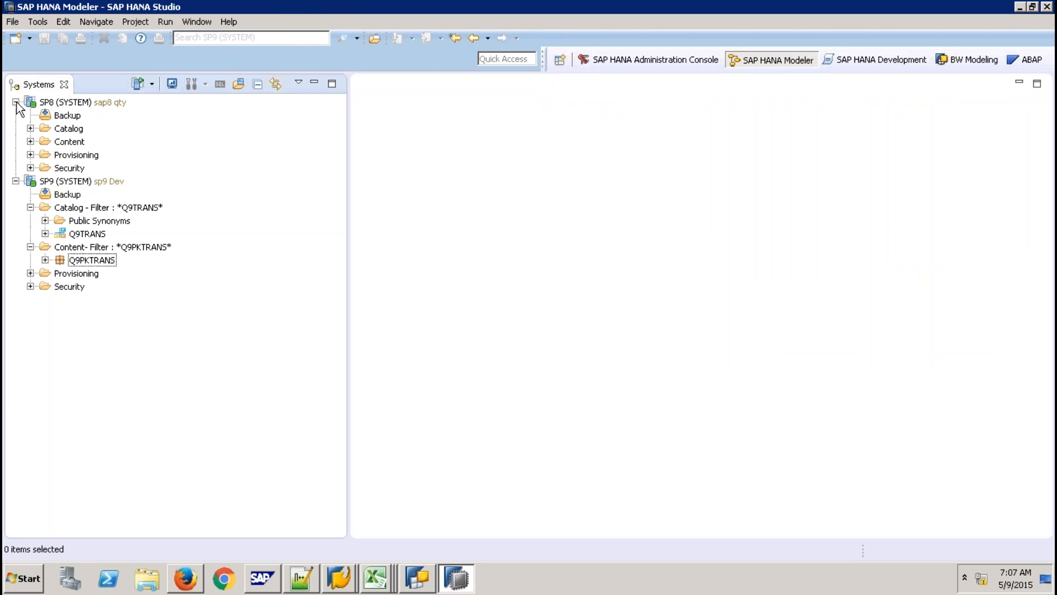
click(66, 129)
right_click(66, 129)
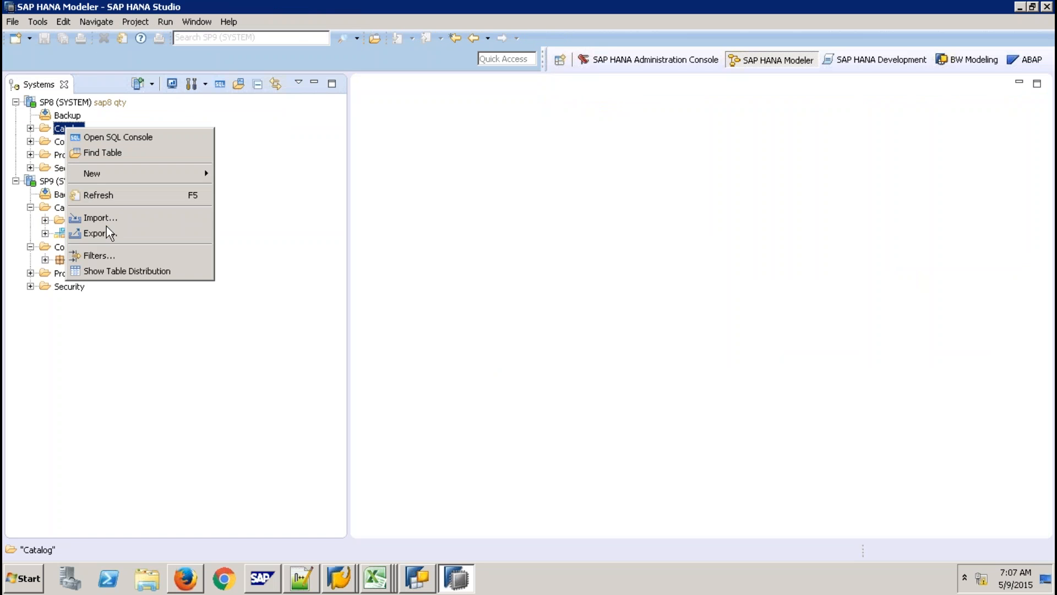
click(107, 256)
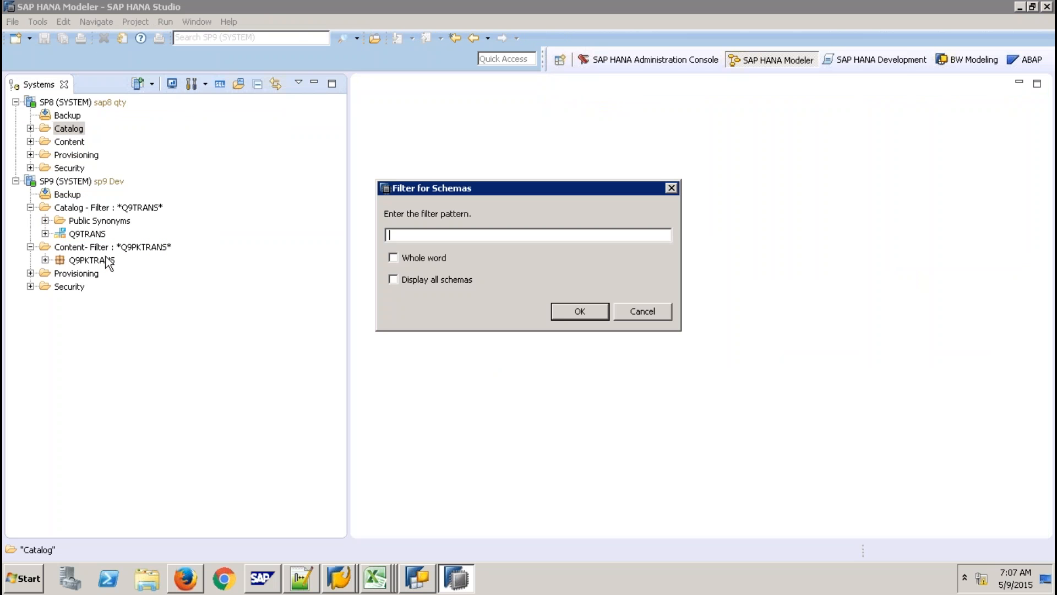
text(Q9TRANS)
key(Return)
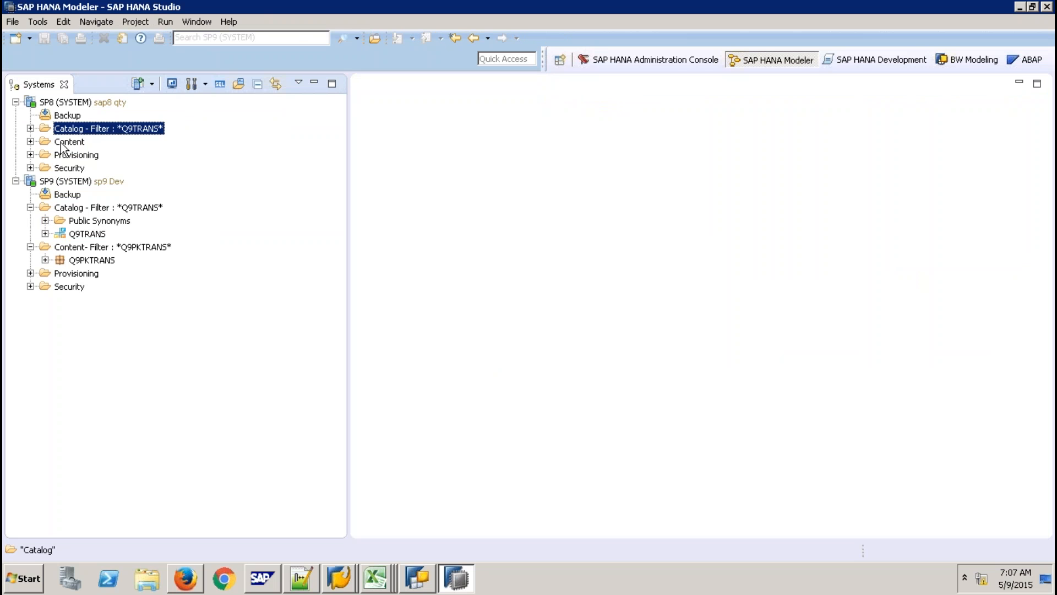
Filter SP8's Content to package Q9PKTRANS and expand both filtered folders.
click(62, 144)
right_click(62, 144)
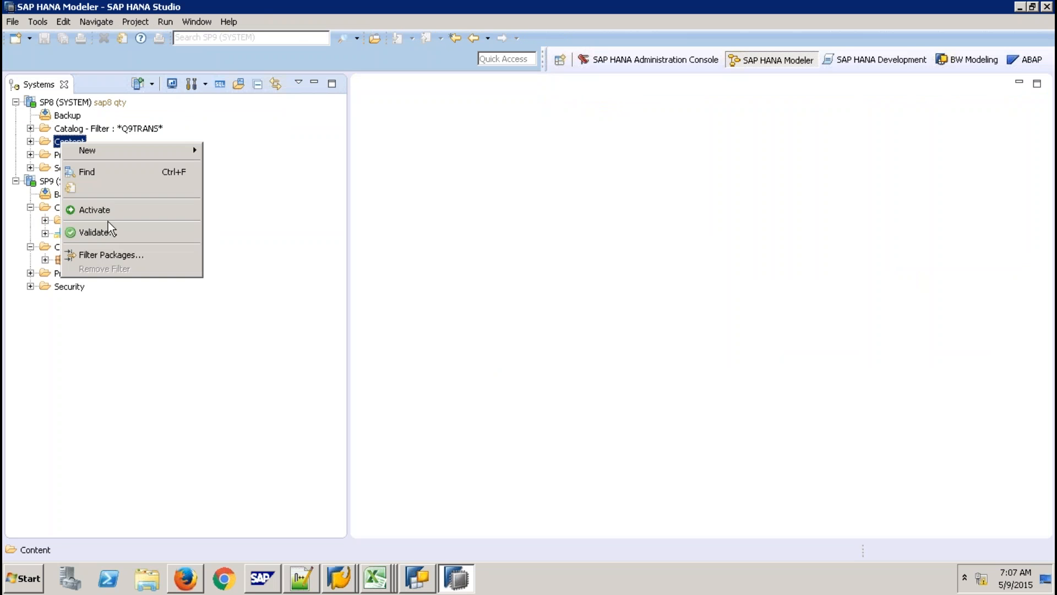
click(106, 255)
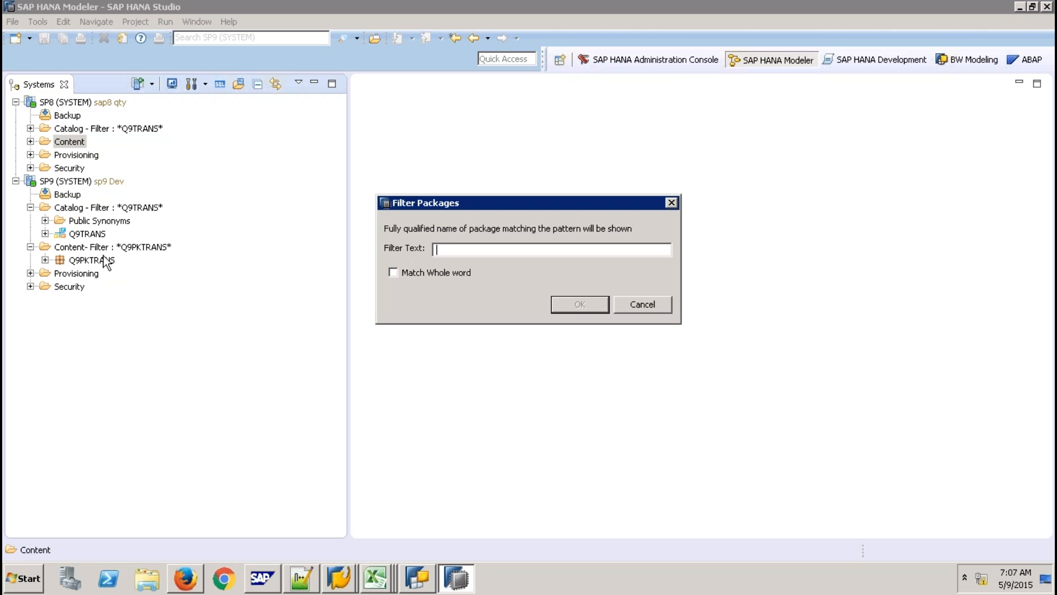
text(Q9PKTRANS)
key(Return)
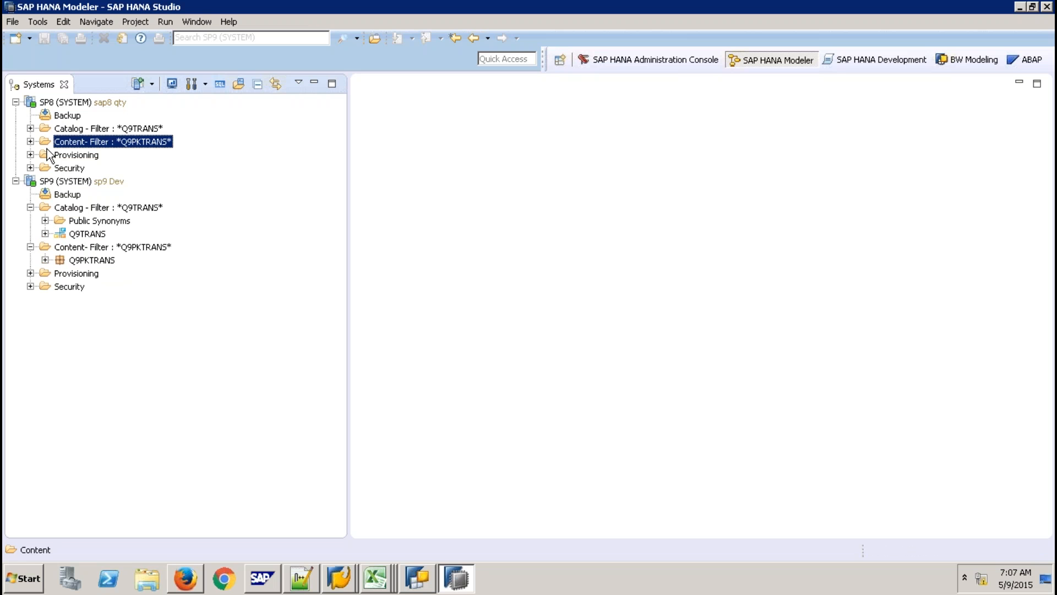
click(30, 141)
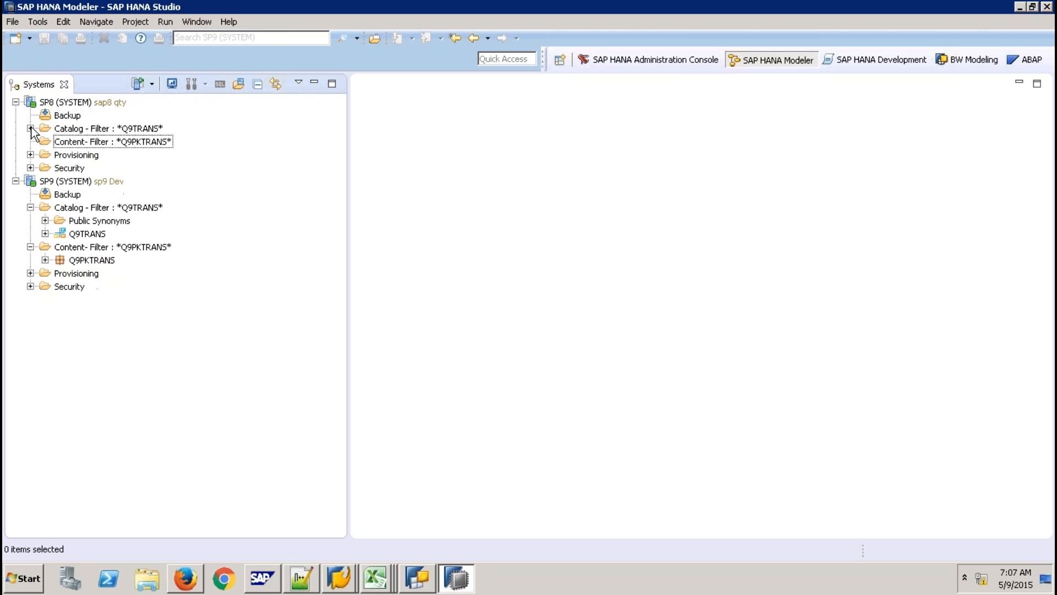
click(31, 128)
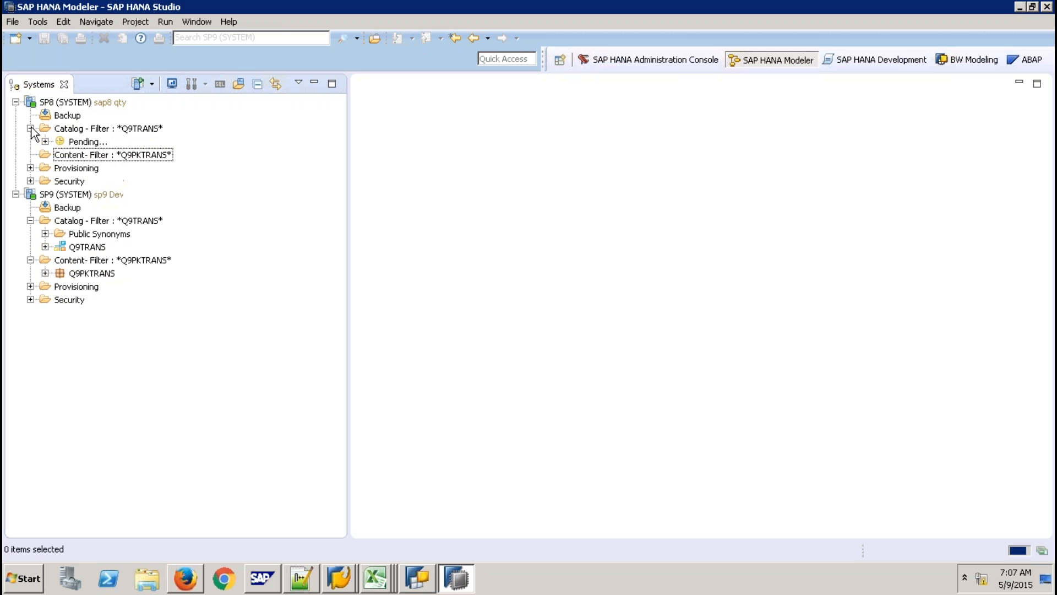
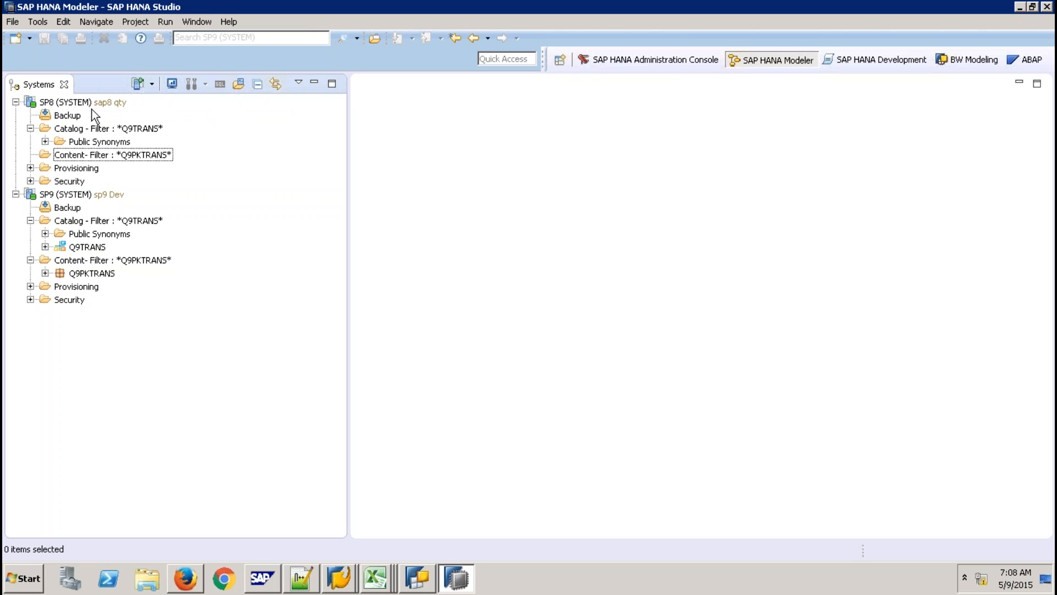
Select the Q9TRANS schema under SP9, then bring up a Windows Explorer window.
click(95, 249)
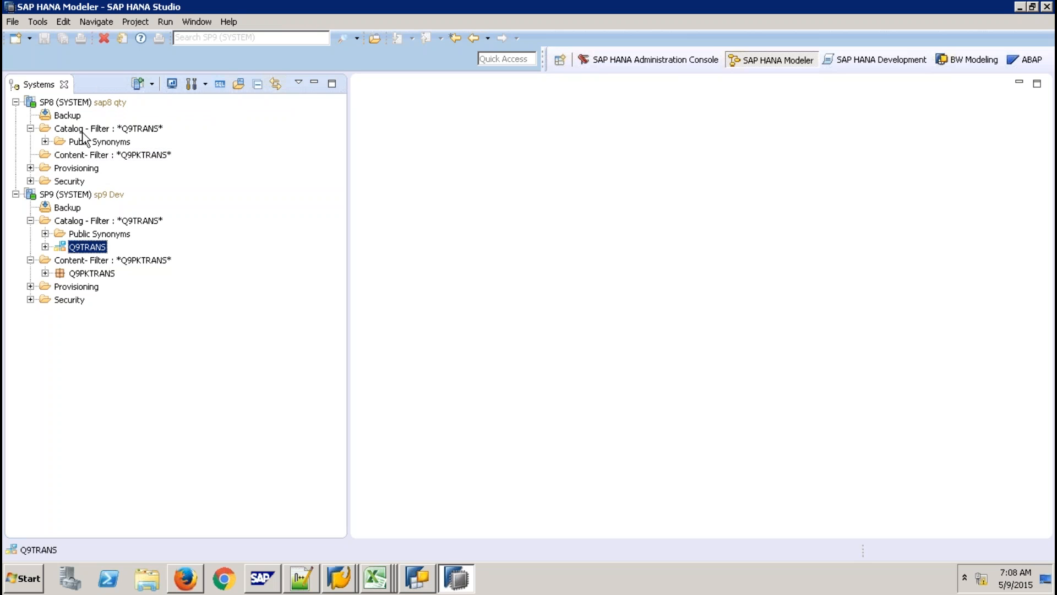
click(113, 133)
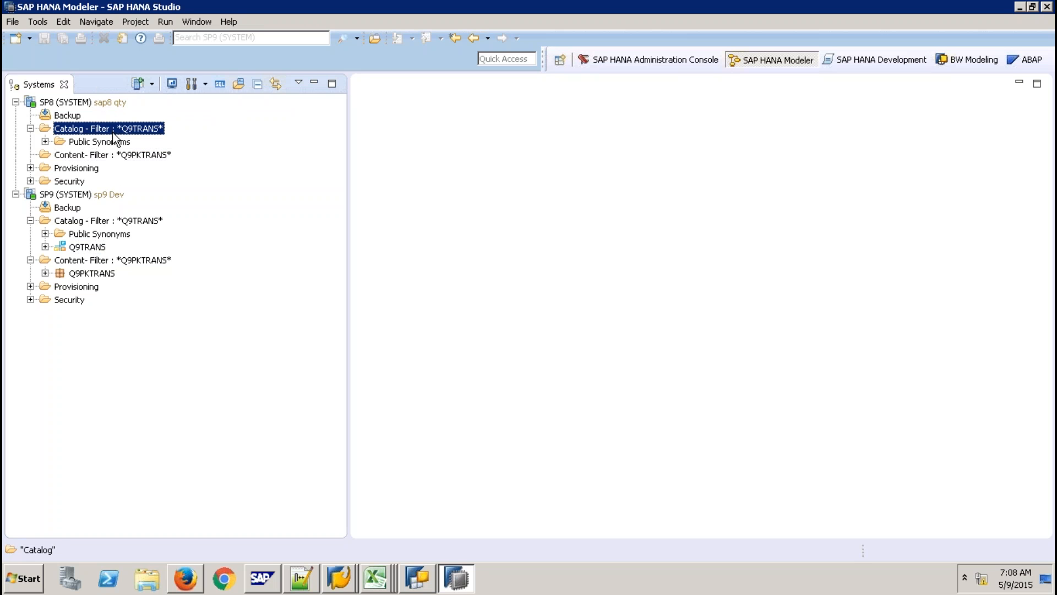
click(93, 248)
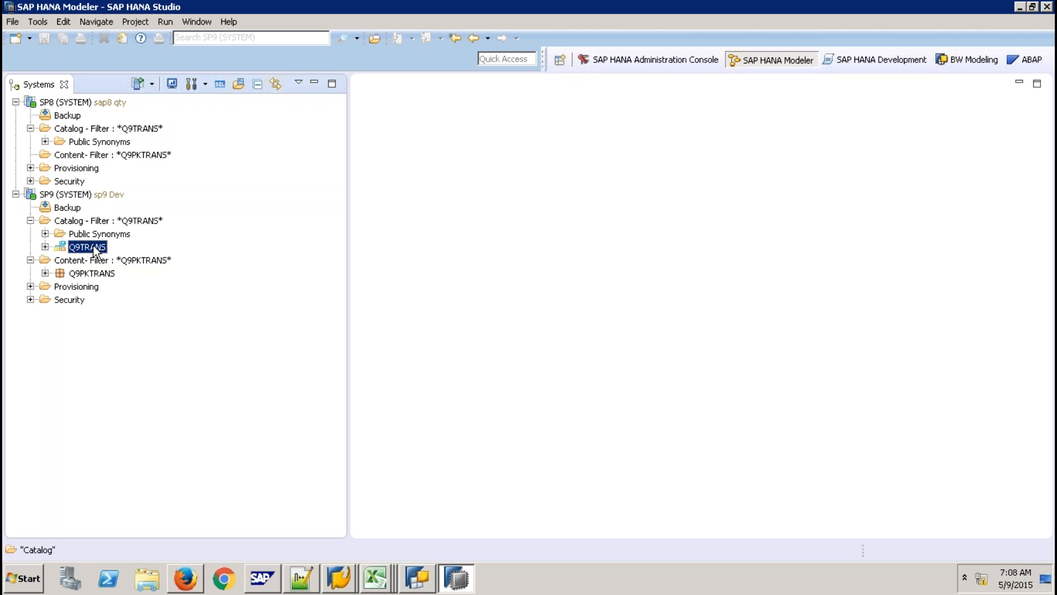
right_click(95, 251)
click(150, 504)
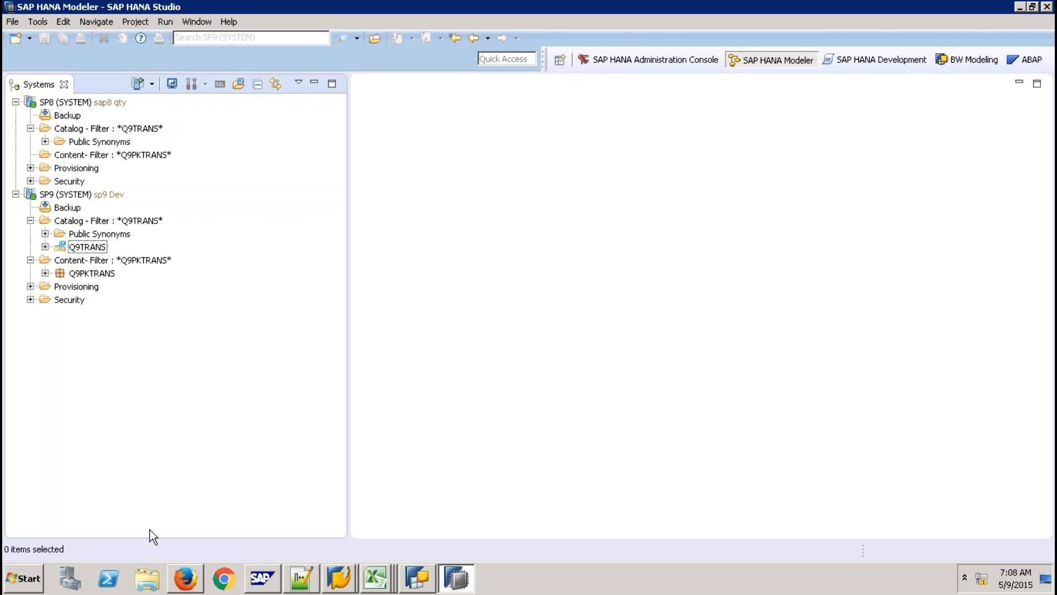
click(148, 579)
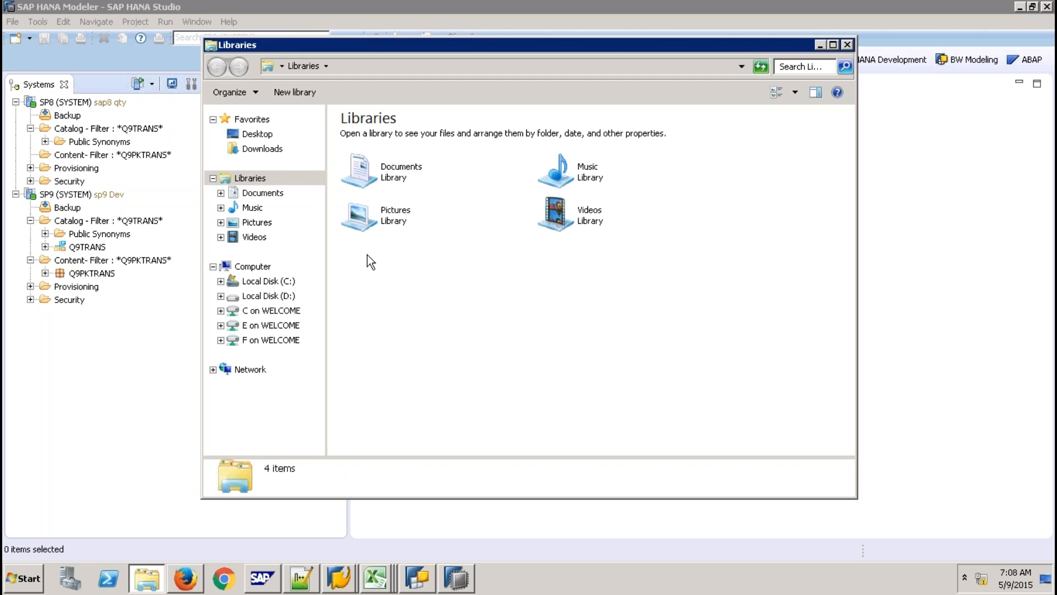
Browse the Desktop, checking Export Package and sorting files by date modified, then by name.
click(257, 134)
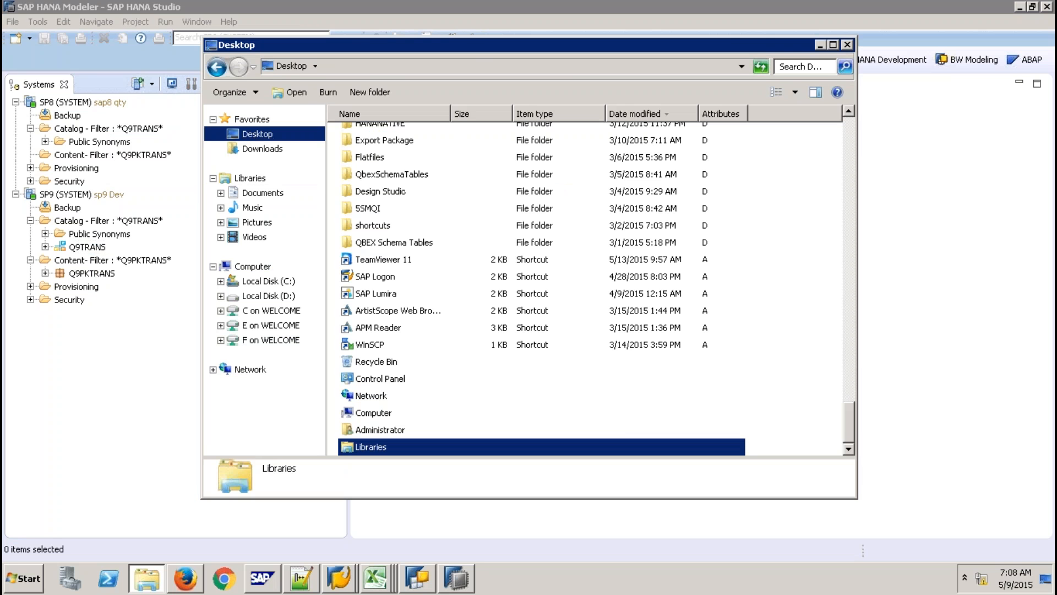
click(386, 141)
key(Return)
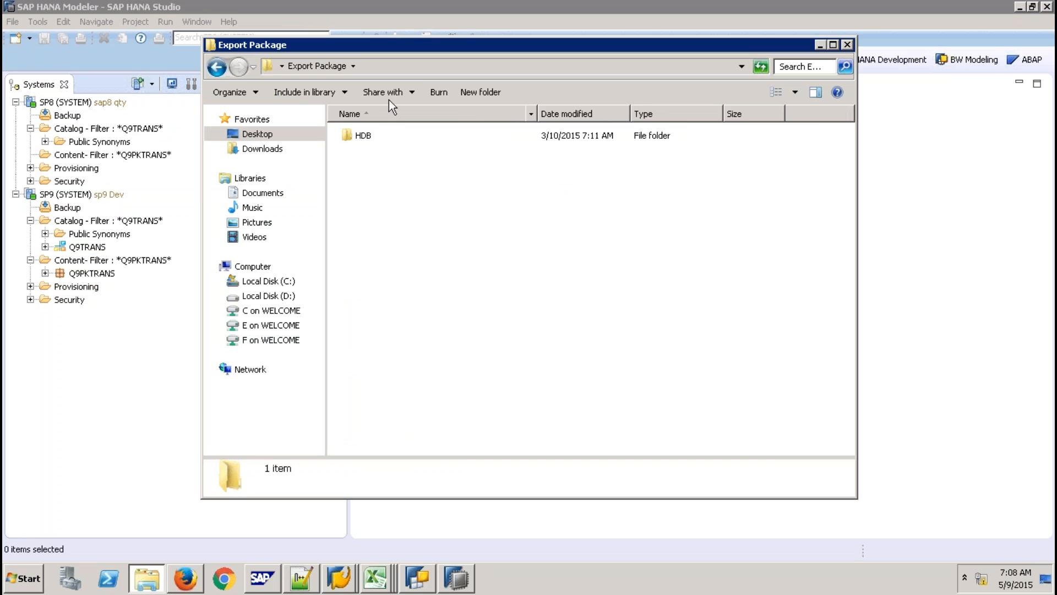
click(257, 133)
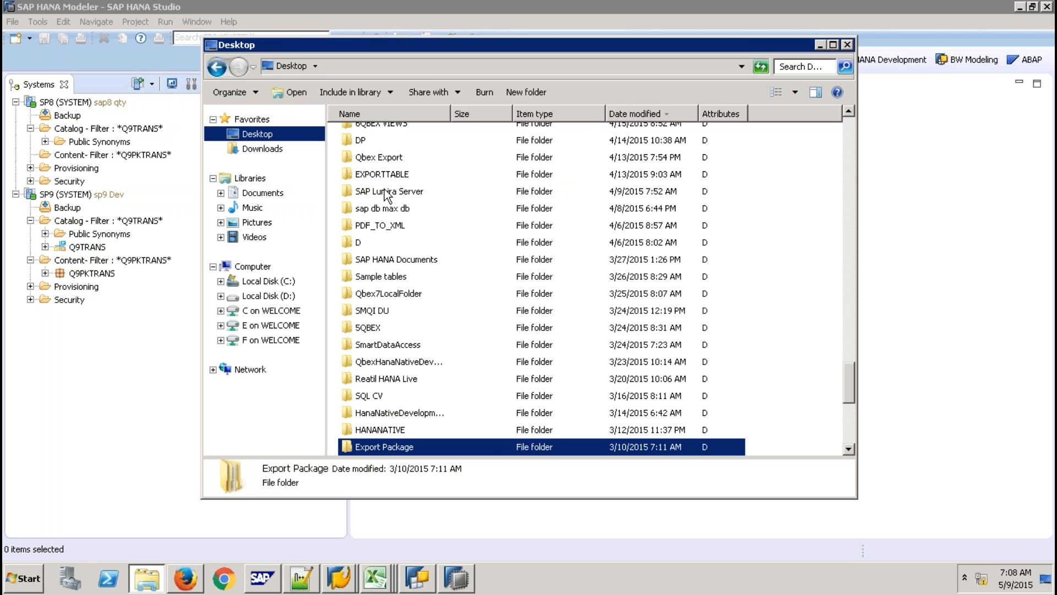
click(384, 189)
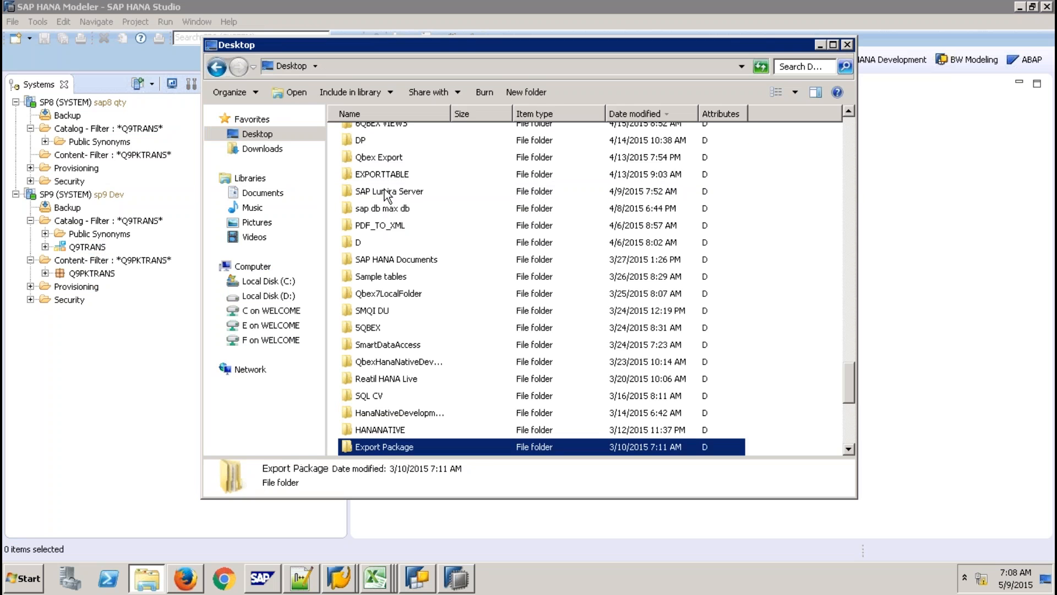
text(empty)
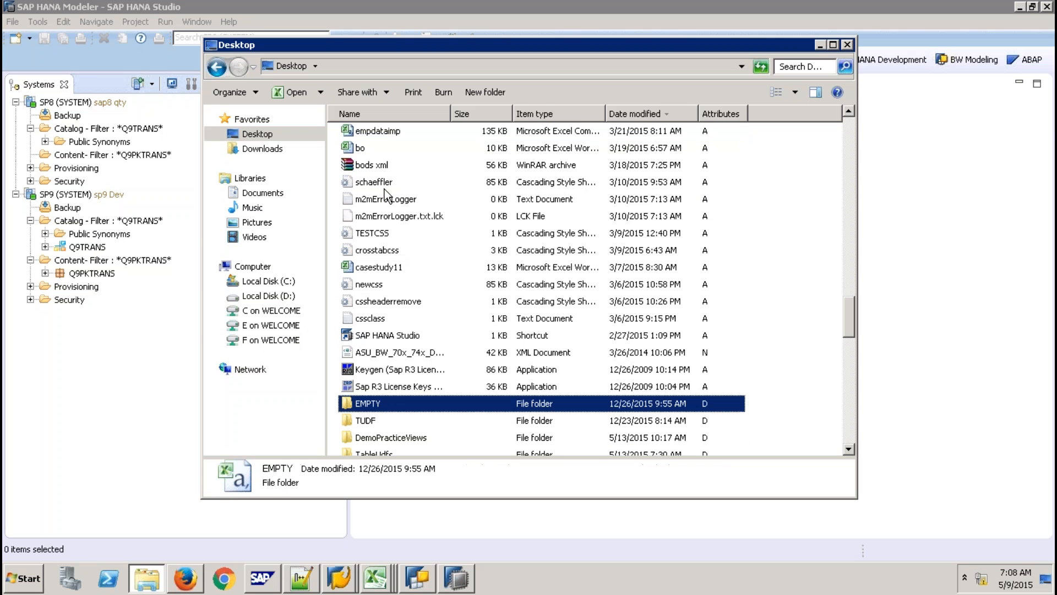
click(647, 117)
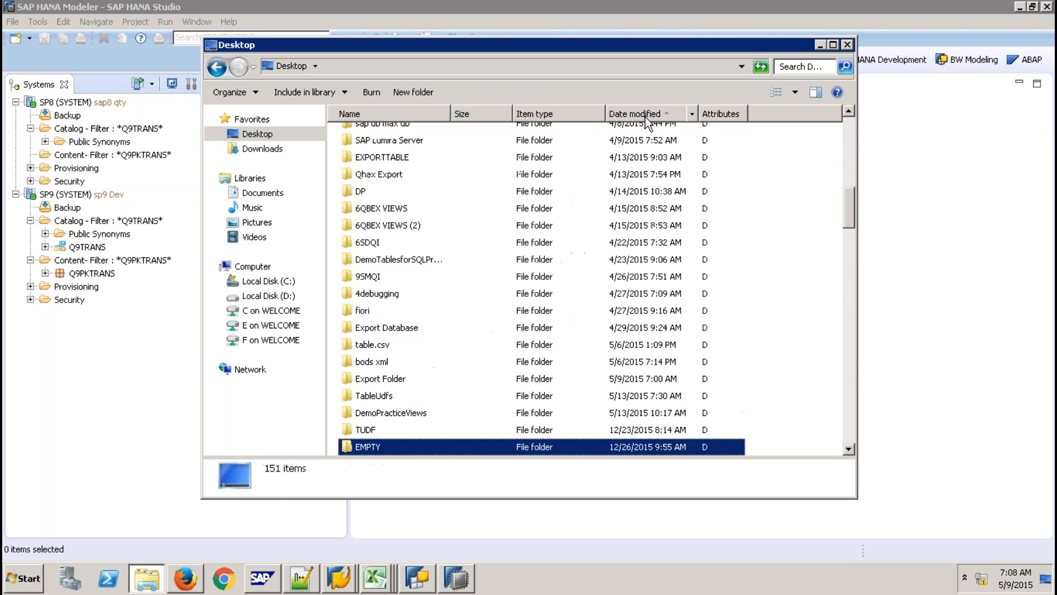
drag(845, 201, 834, 435)
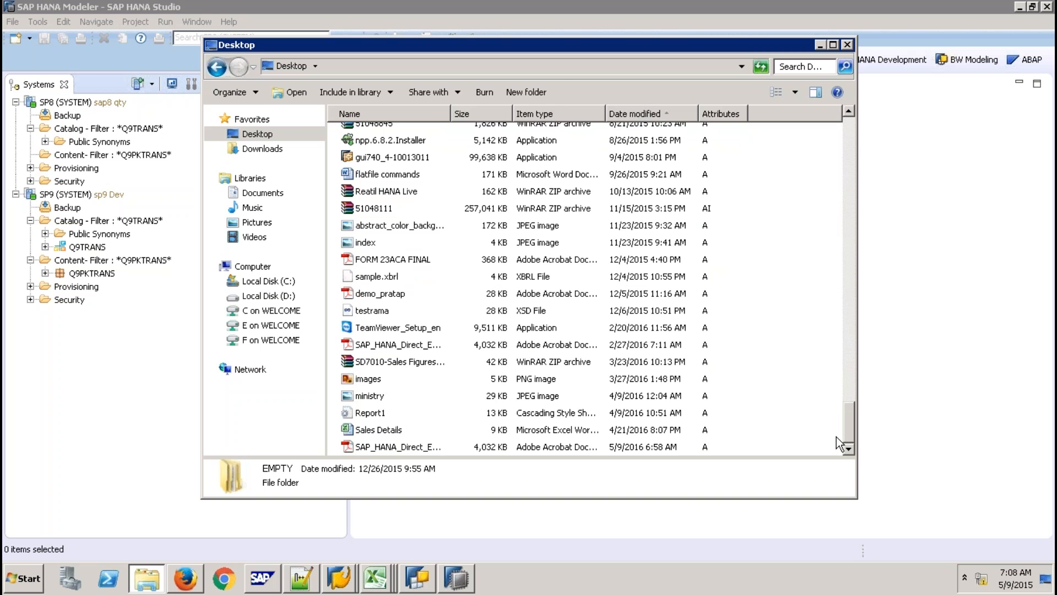
click(845, 326)
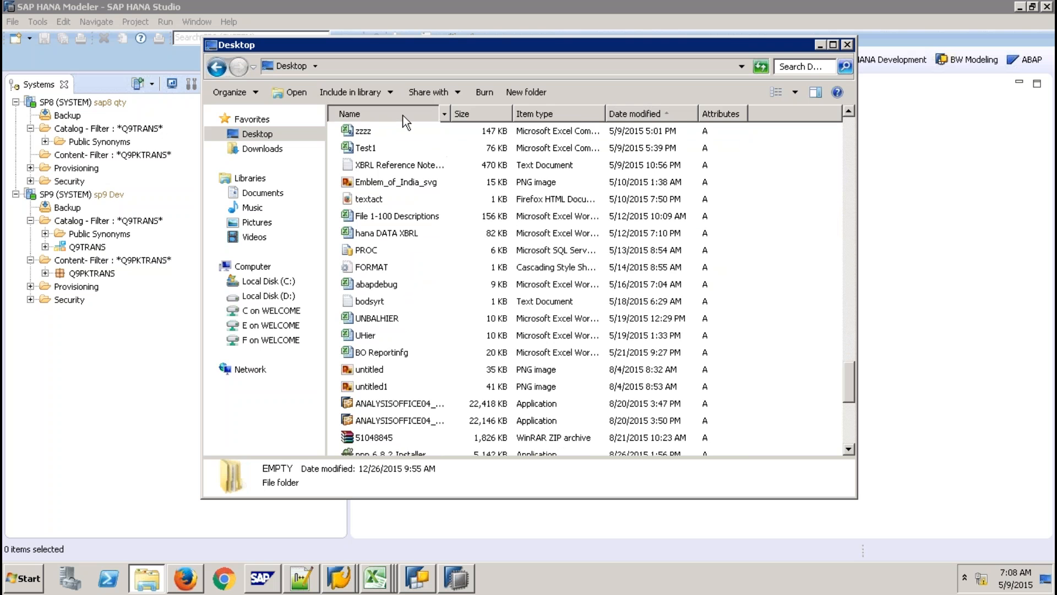
click(403, 115)
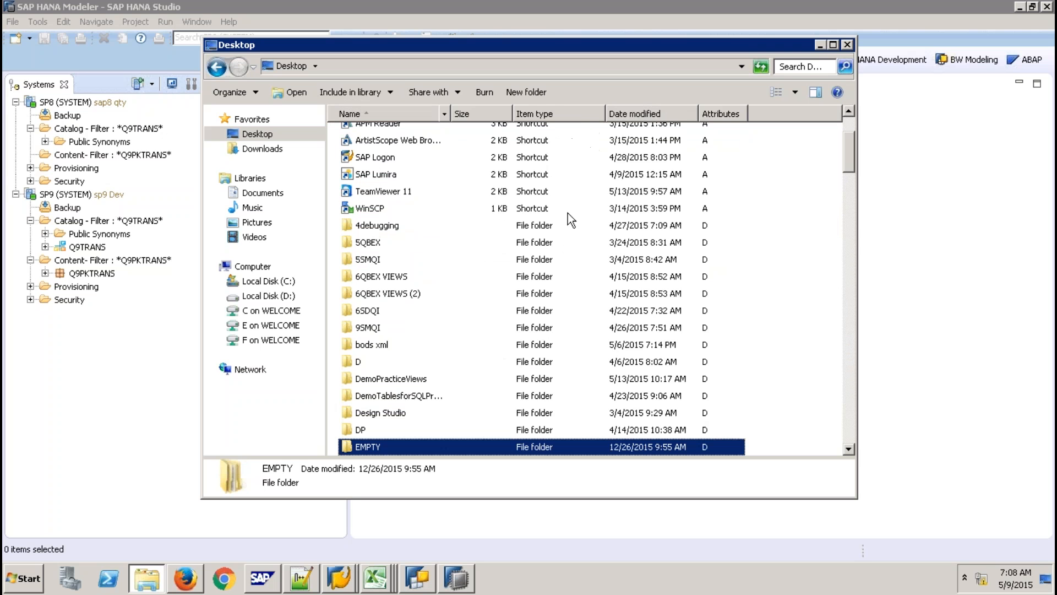
click(847, 433)
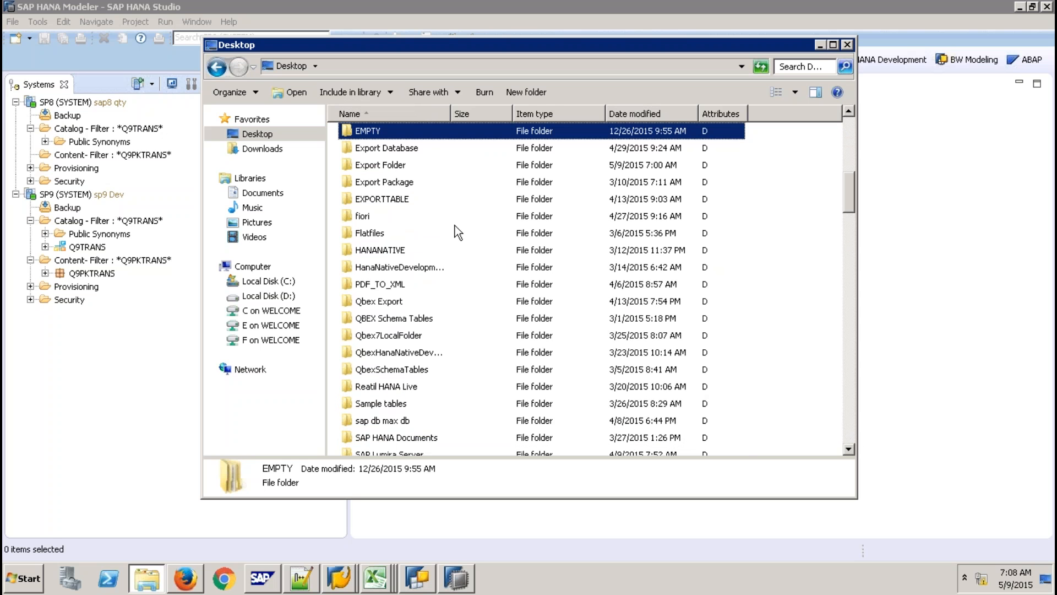
In the Desktop's Export Folder, delete the export and index subfolders.
double_click(397, 165)
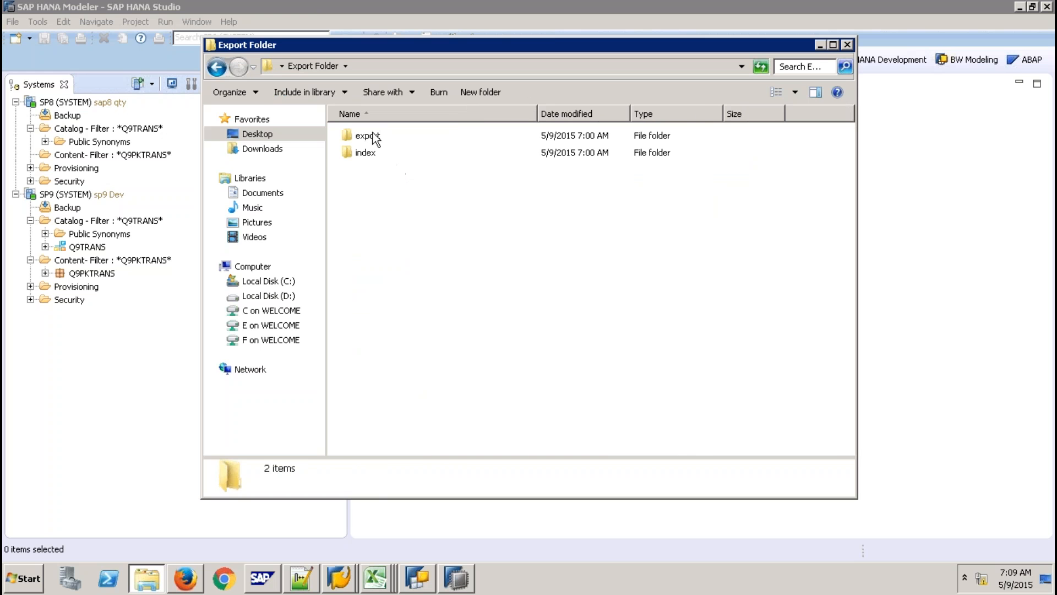
drag(331, 124, 431, 182)
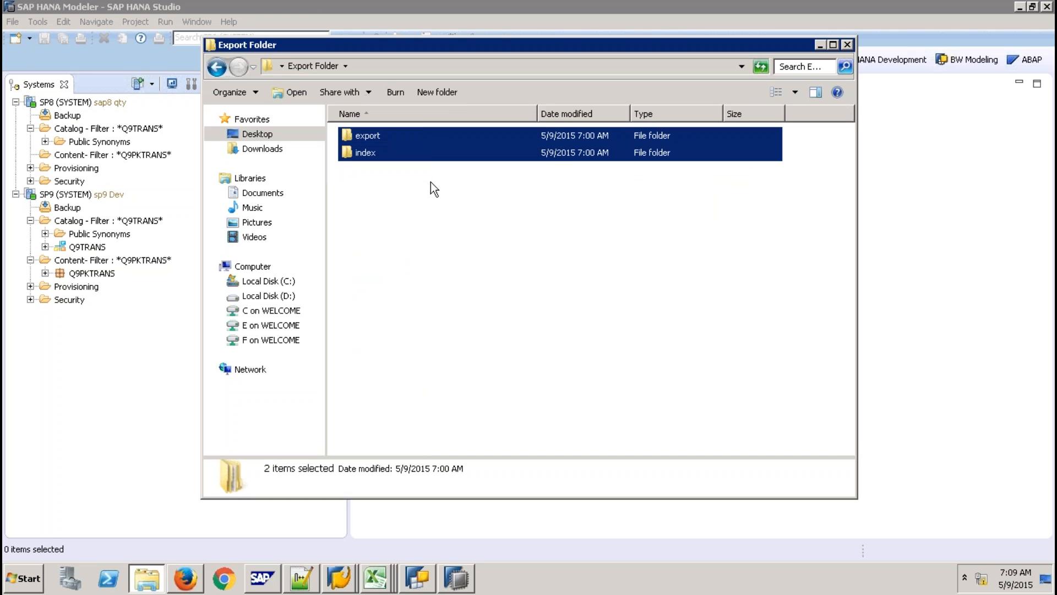
key(Delete)
key(Return)
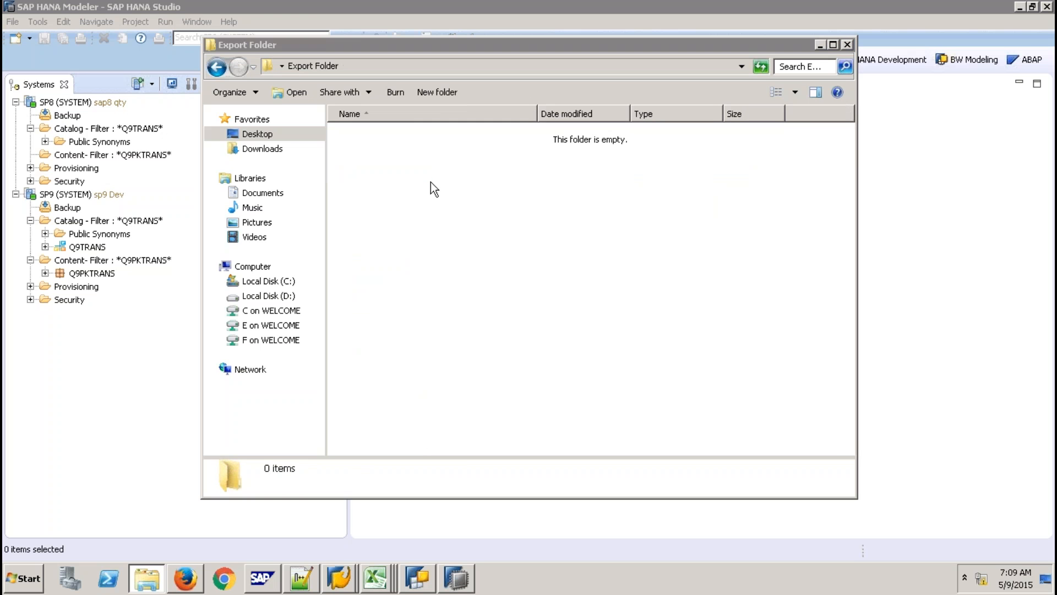
Start an export of the Q9TRANS schema's catalog objects from SP9, then cancel it.
click(128, 359)
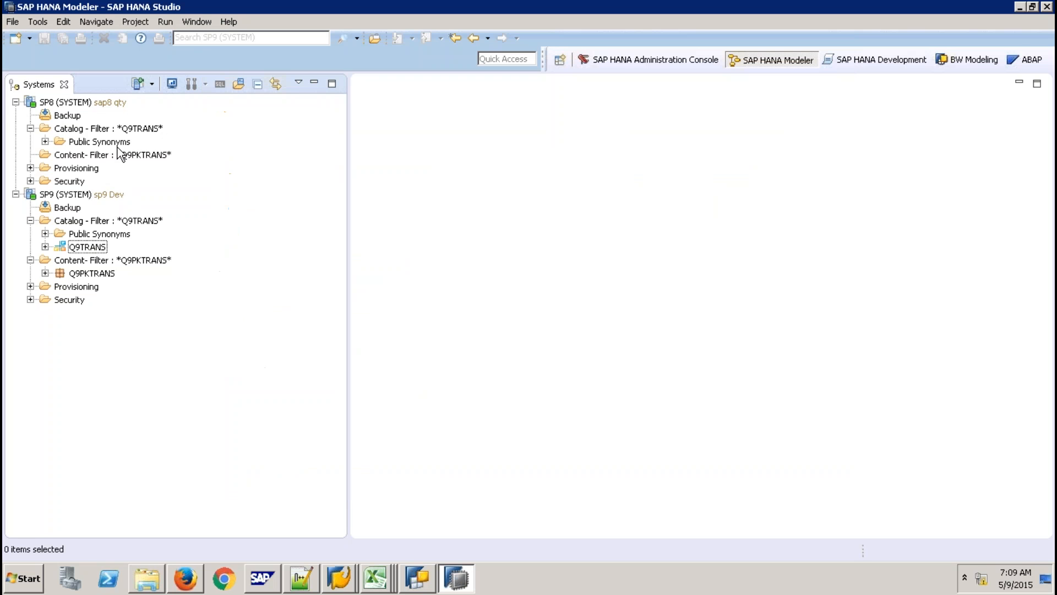
click(89, 247)
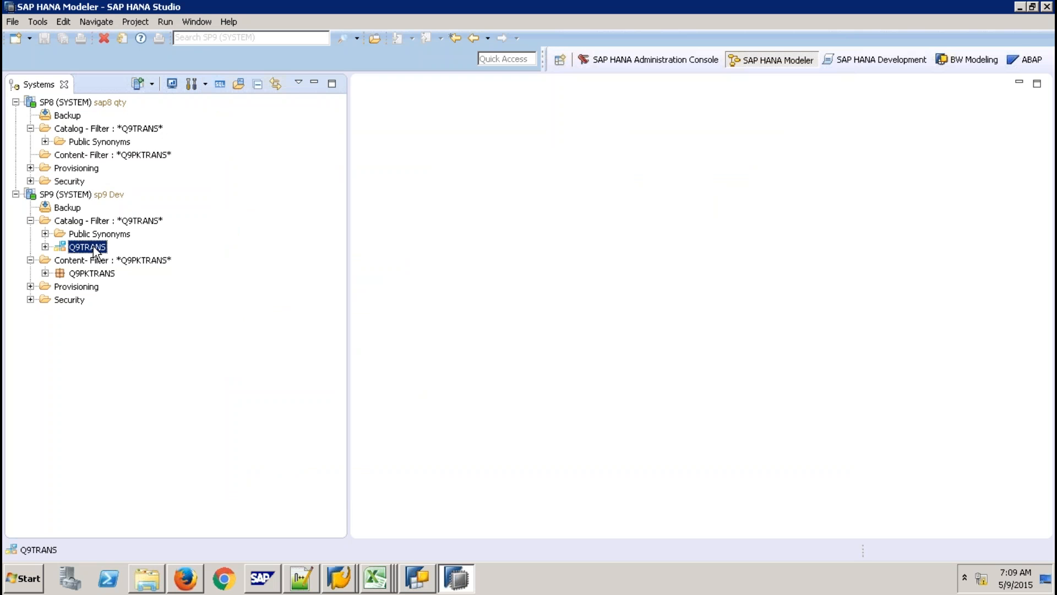
right_click(97, 252)
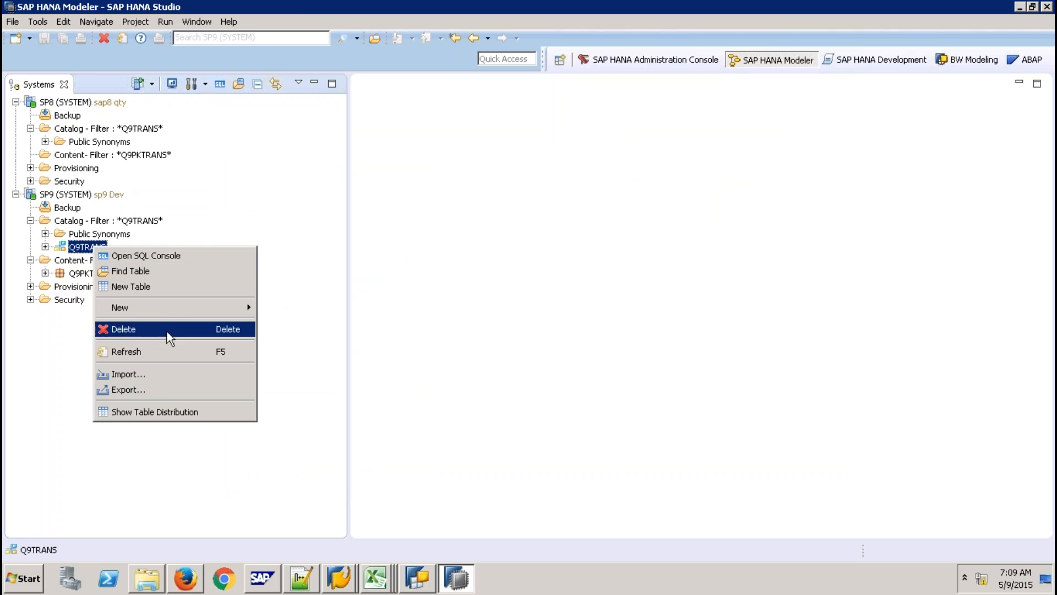
click(200, 366)
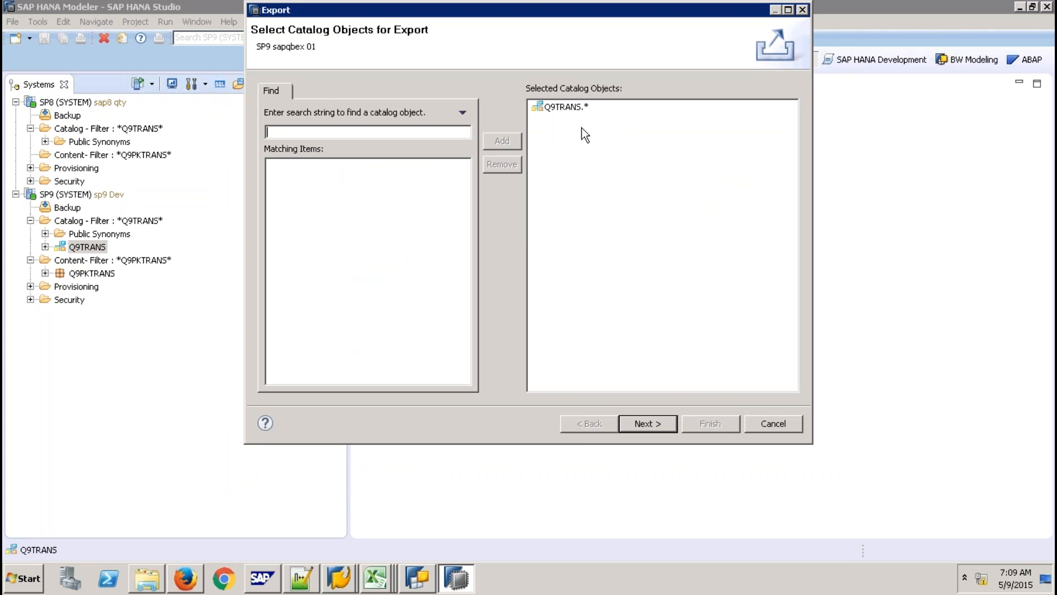
click(753, 423)
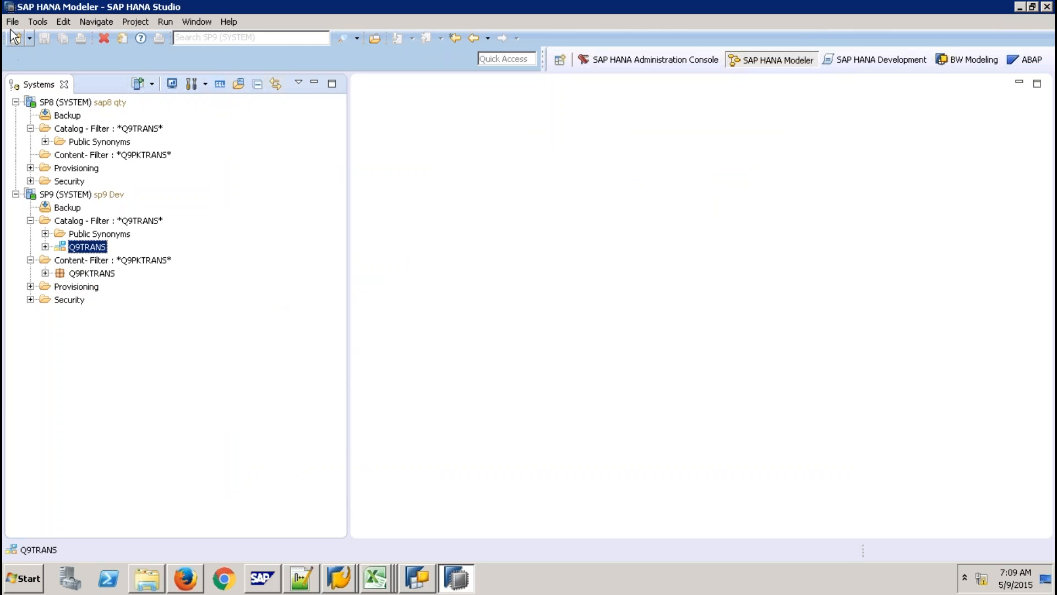
Start a File > Export of SAP HANA Catalog Objects, then cancel the wizard.
click(12, 22)
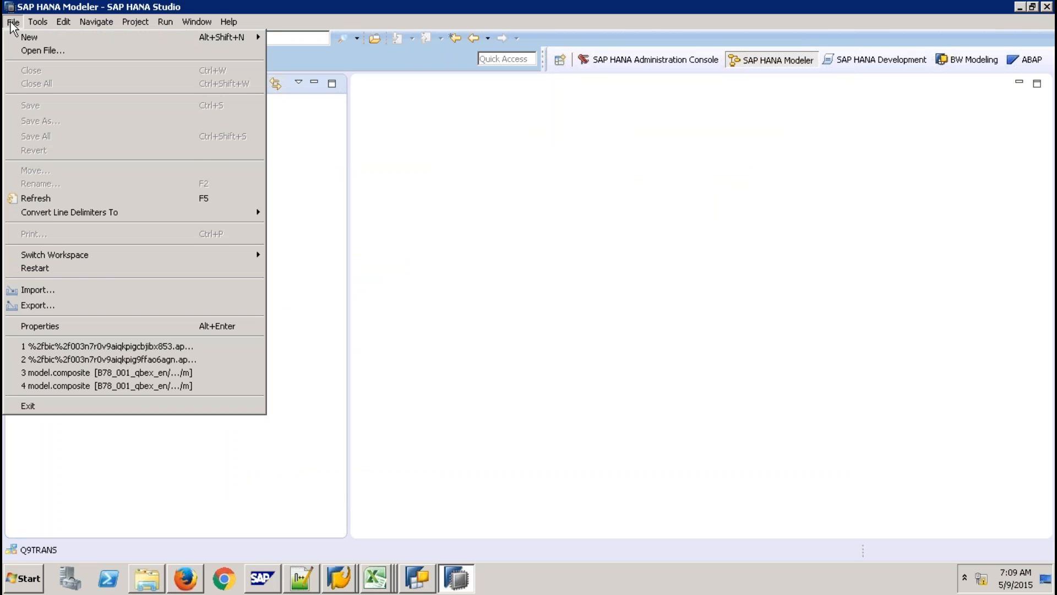
click(59, 304)
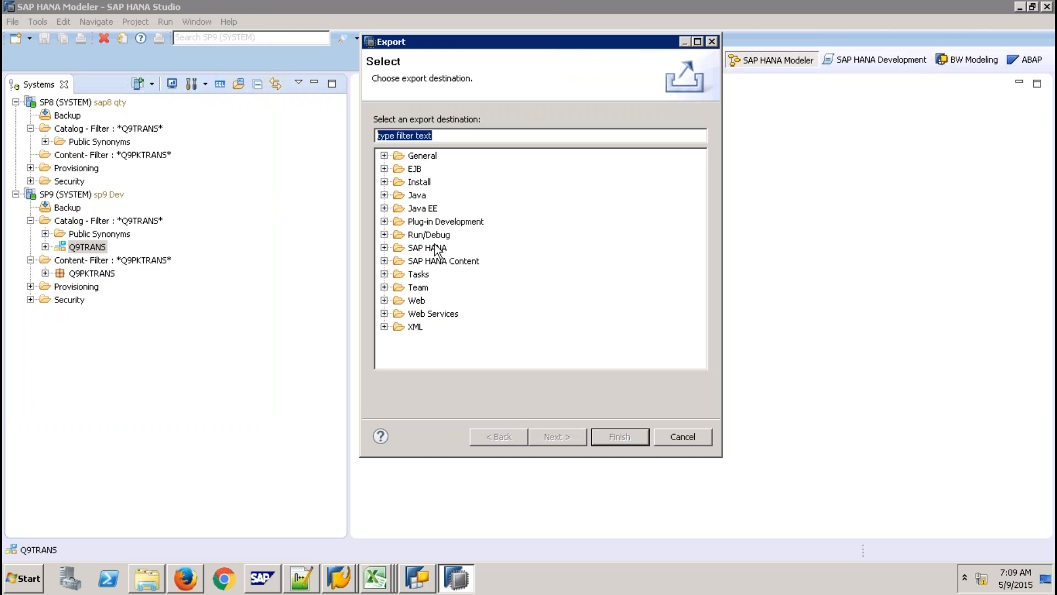
click(384, 248)
click(447, 263)
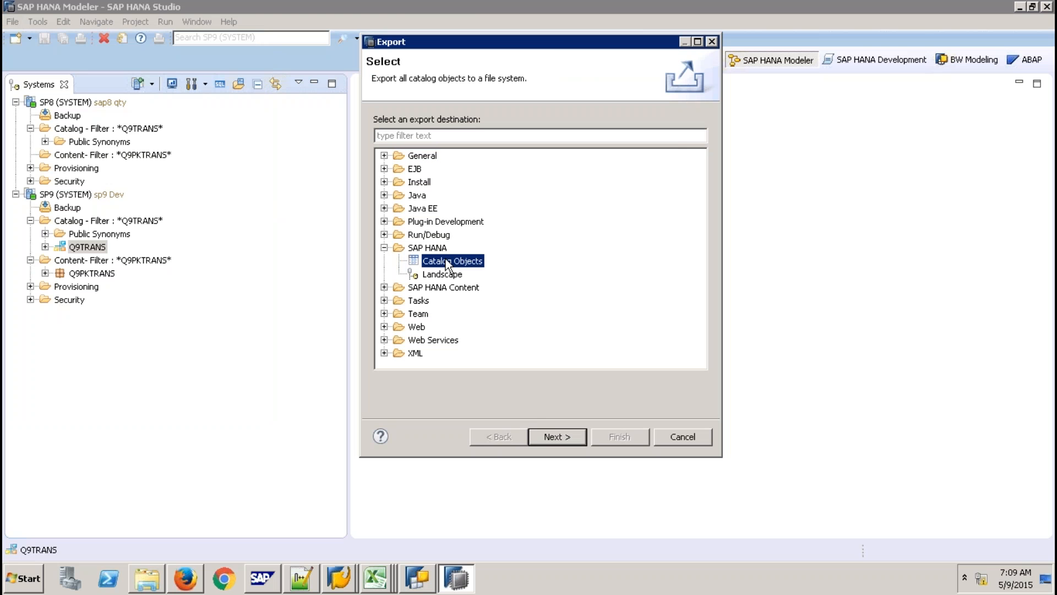
click(560, 438)
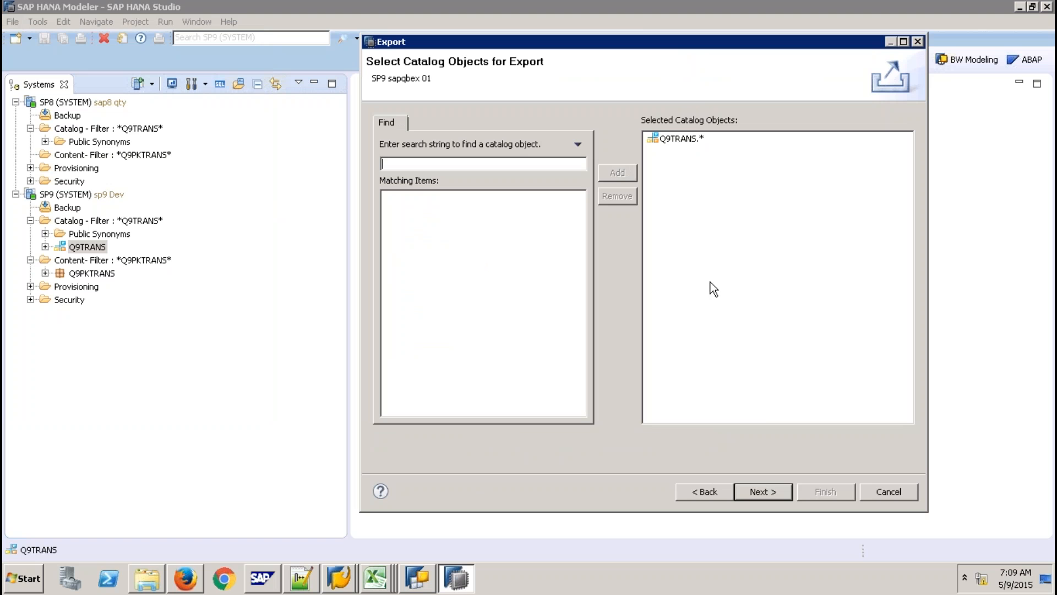
click(887, 492)
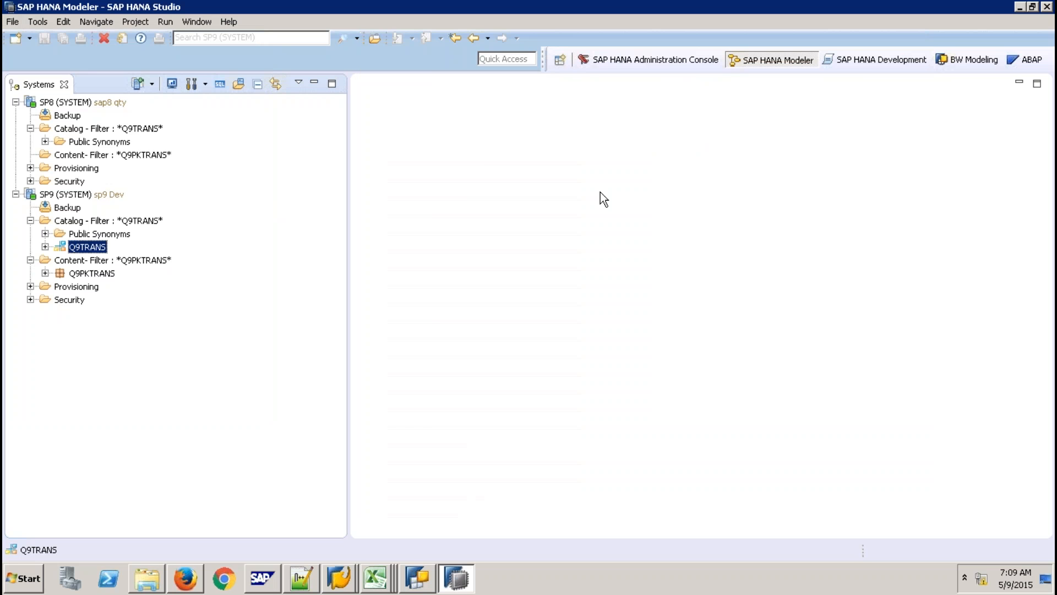
Try an export from the Help > Quick View panel, cancel it, and close the panel.
click(228, 23)
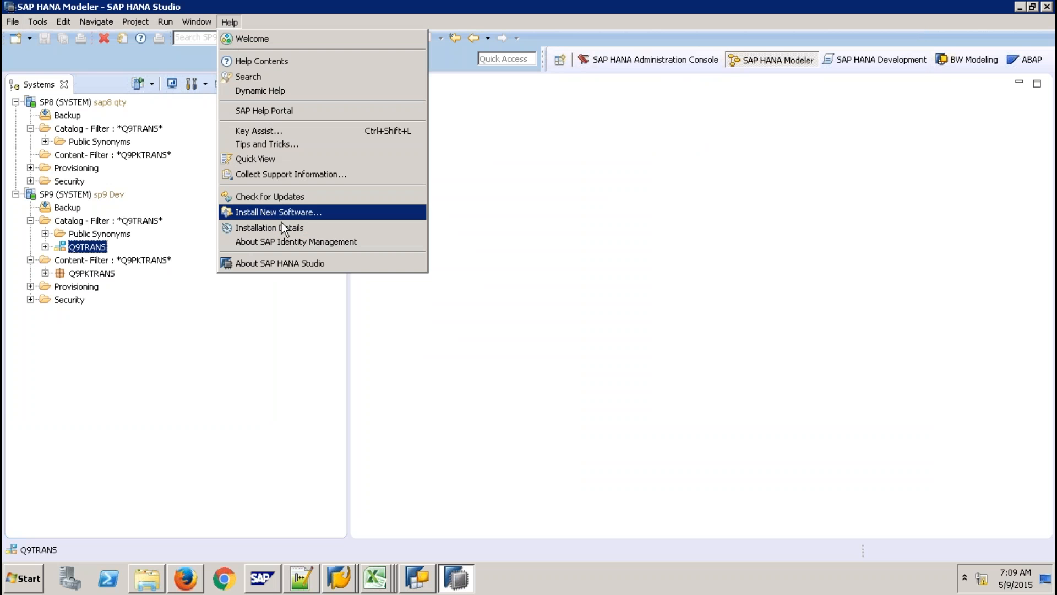
click(267, 160)
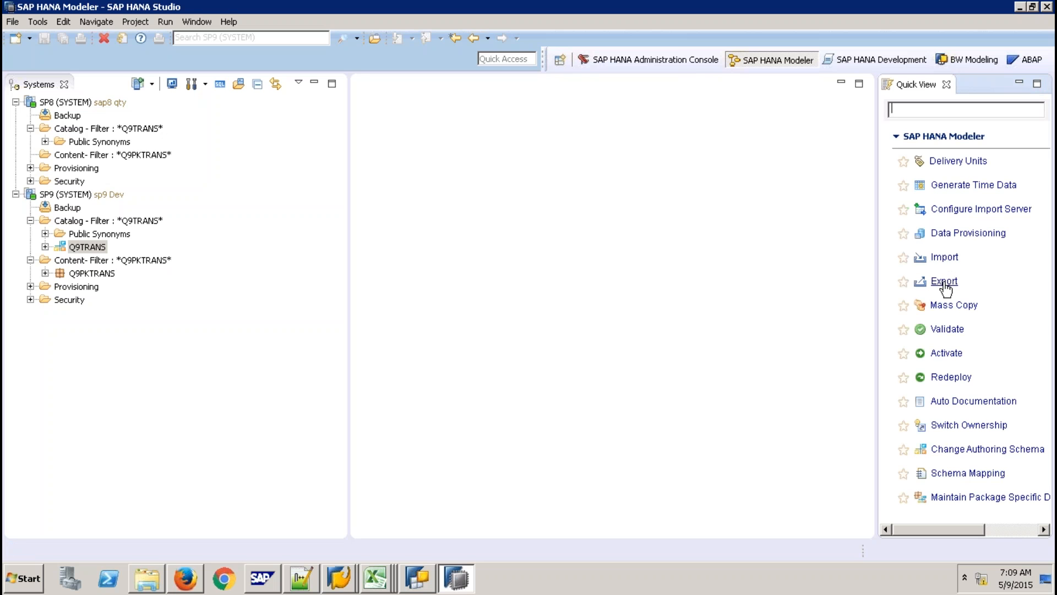
click(943, 282)
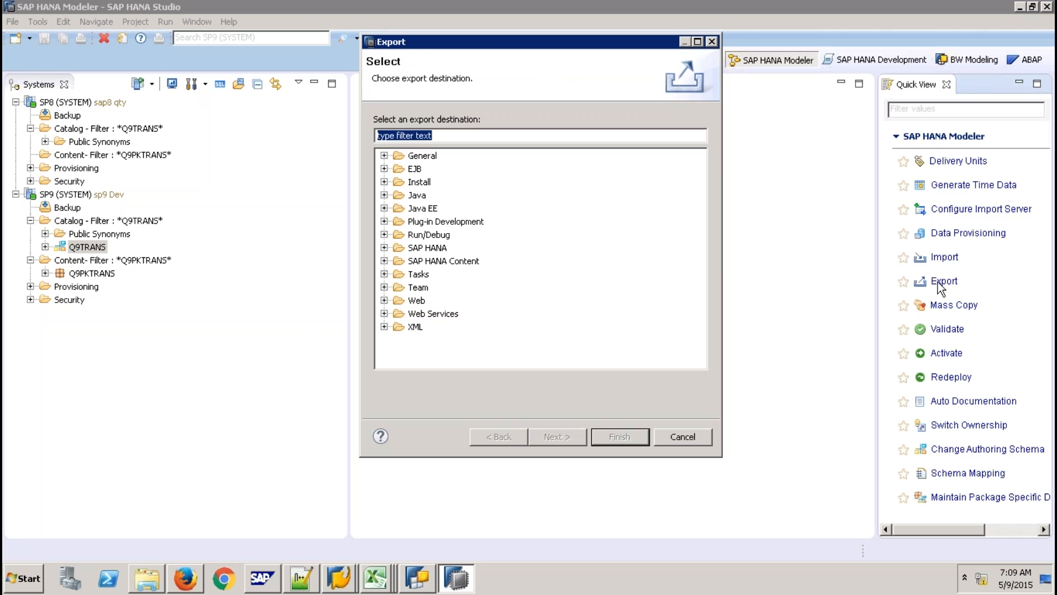
click(682, 436)
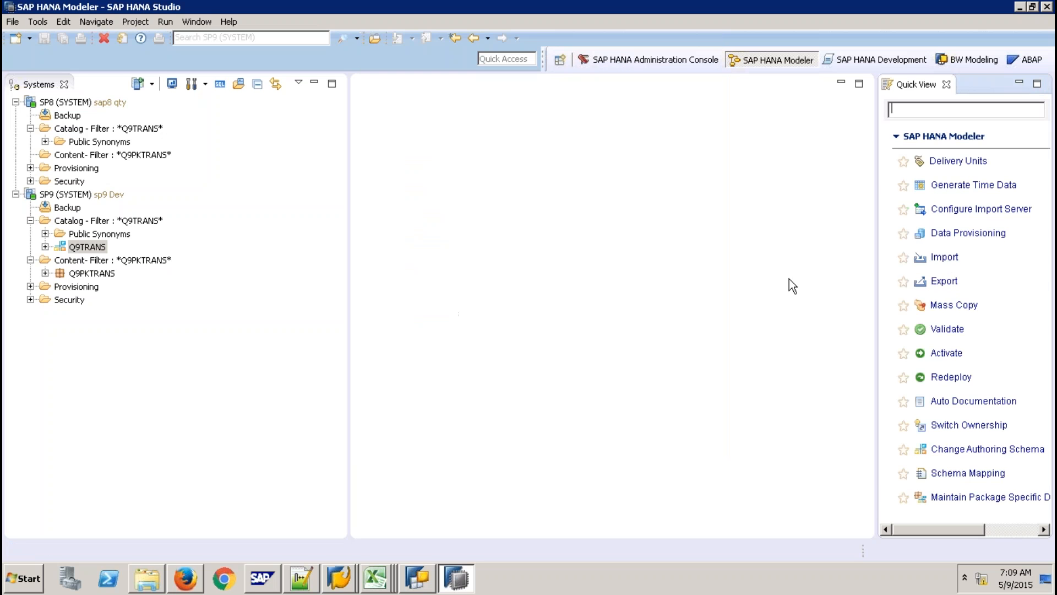
click(946, 84)
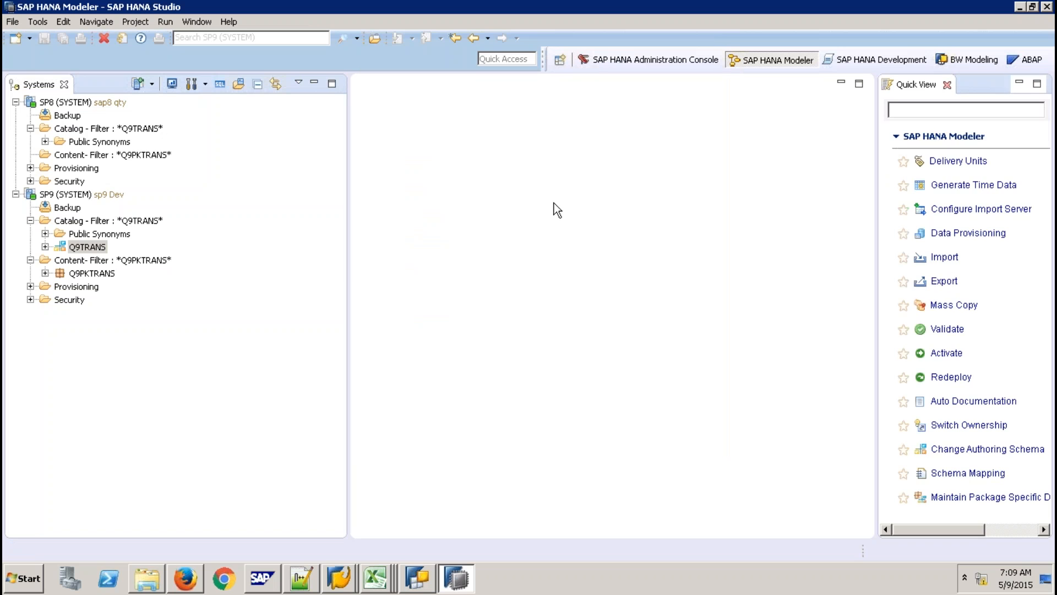
right_click(99, 246)
Export Q9TRANS.* as CSV with data and dependencies into the Desktop's Export Folder.
click(147, 389)
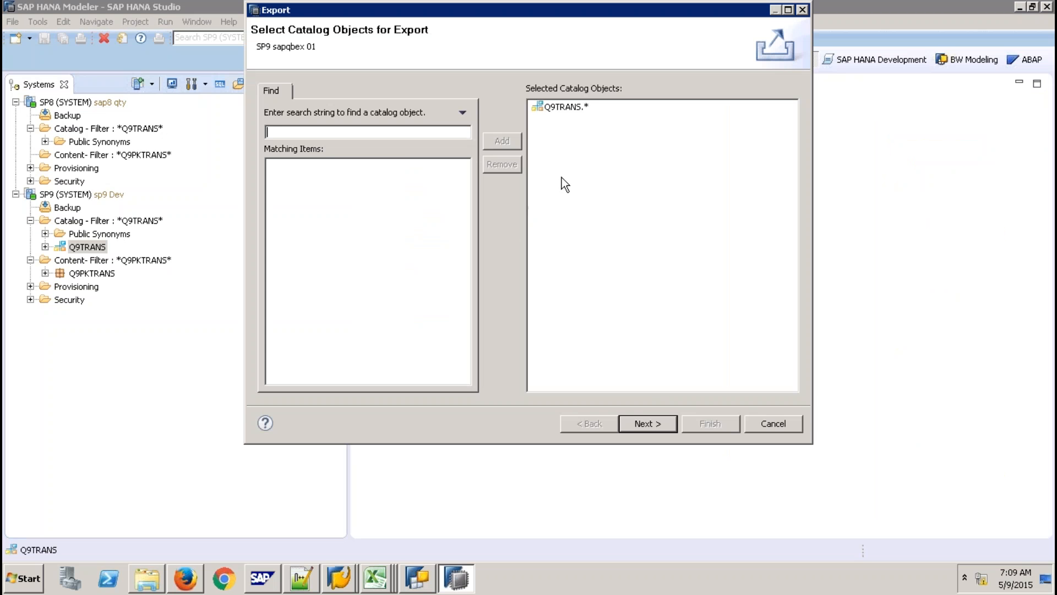
click(656, 425)
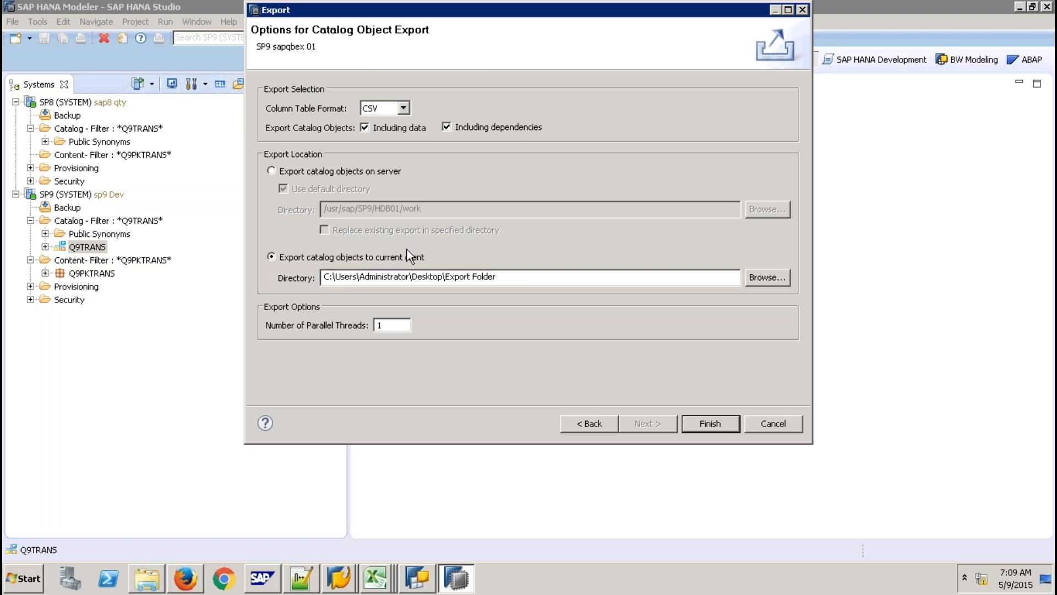
click(709, 424)
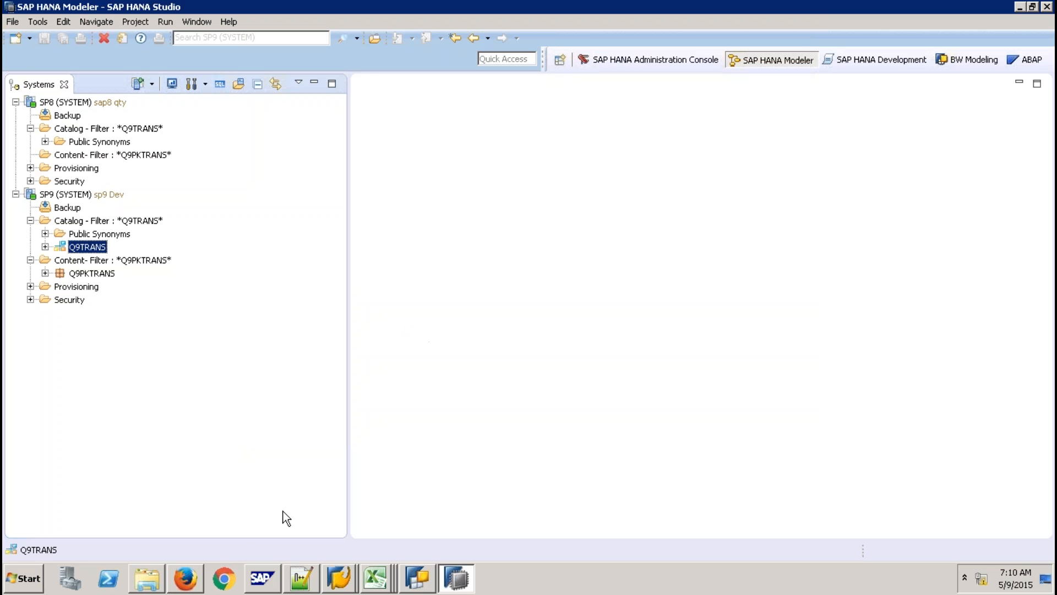
Inside the exported index folder, rename the Q9TRANS folder to Q9TRANSQTY.
click(148, 577)
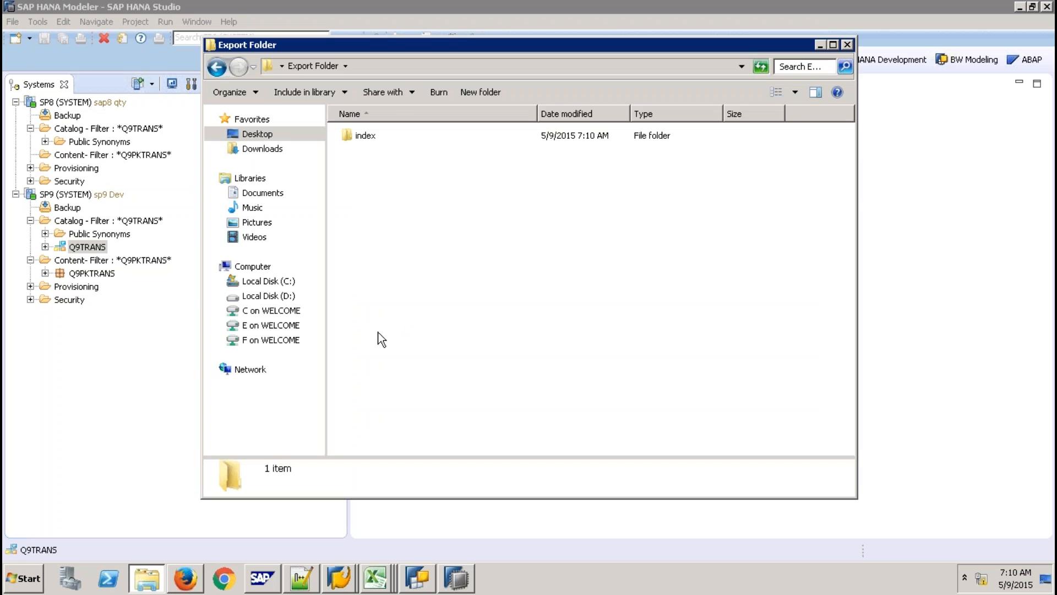
double_click(359, 137)
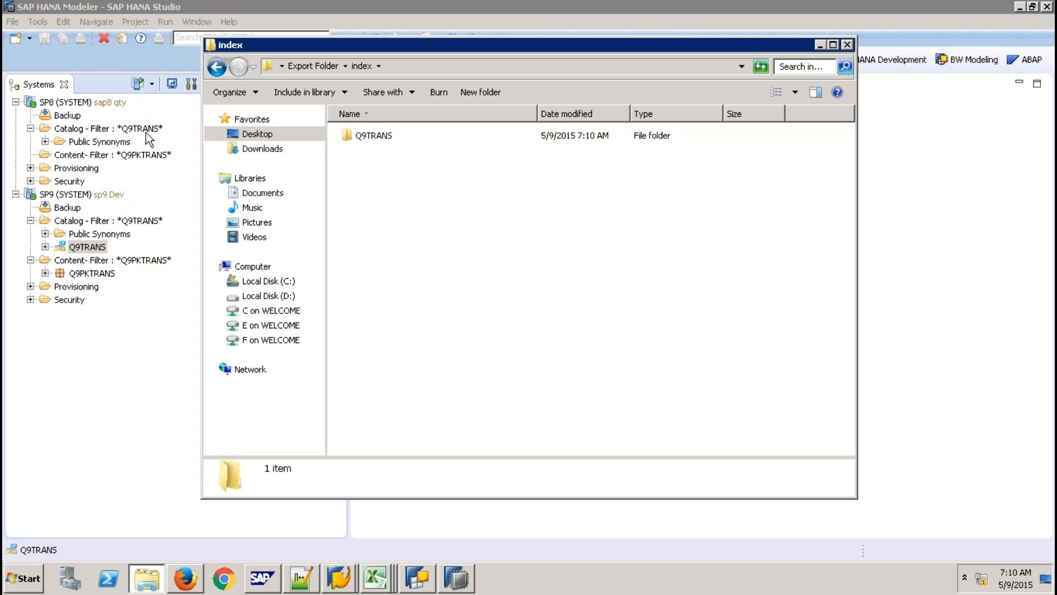
right_click(364, 139)
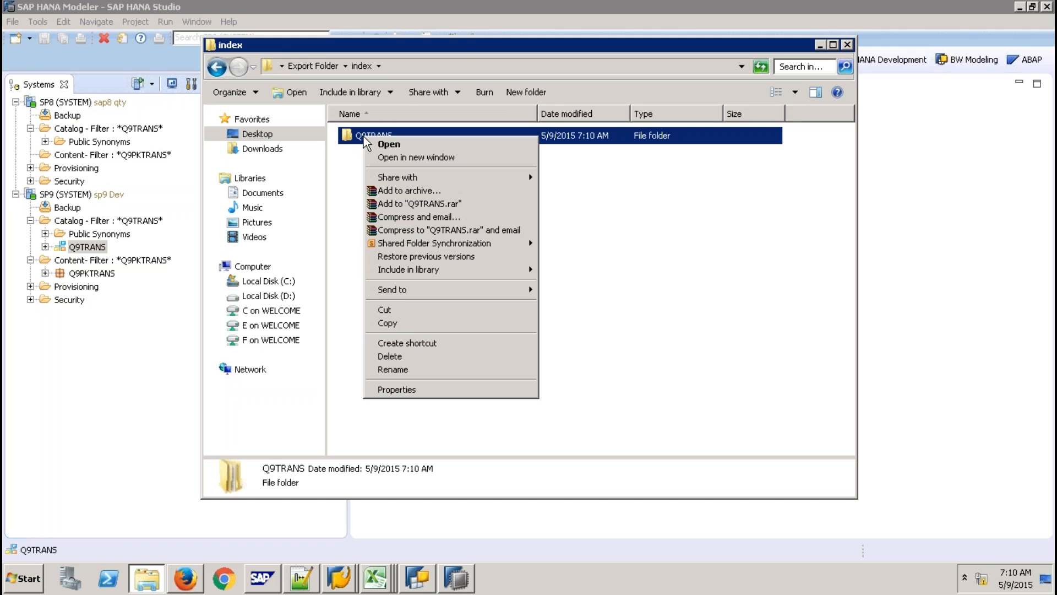
click(407, 369)
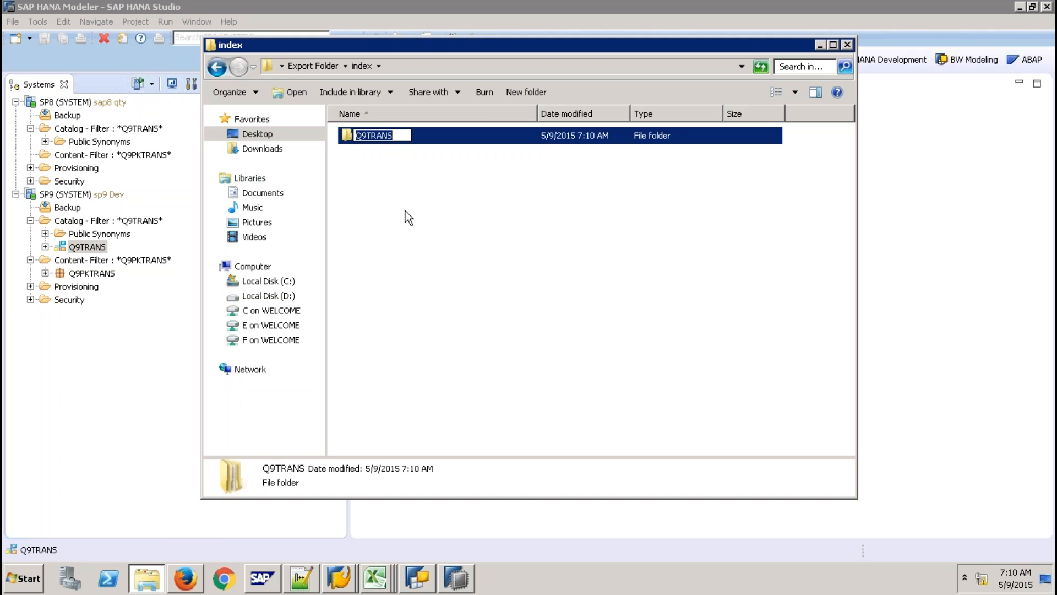
click(397, 135)
text(QTY)
click(397, 163)
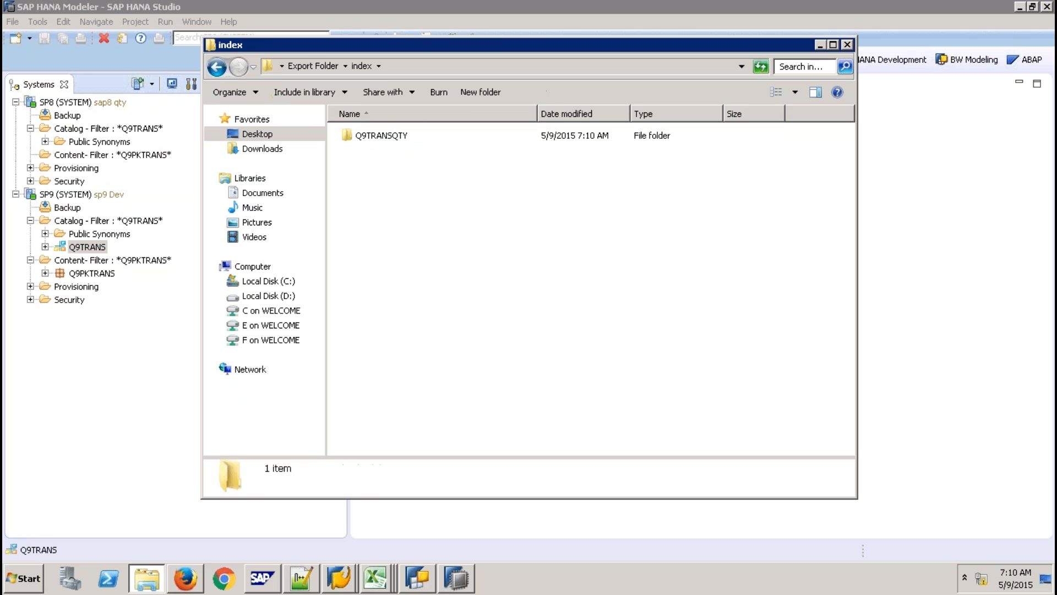
Open Q9TRANSQTY > SA > SALES to reach the six export files.
double_click(385, 136)
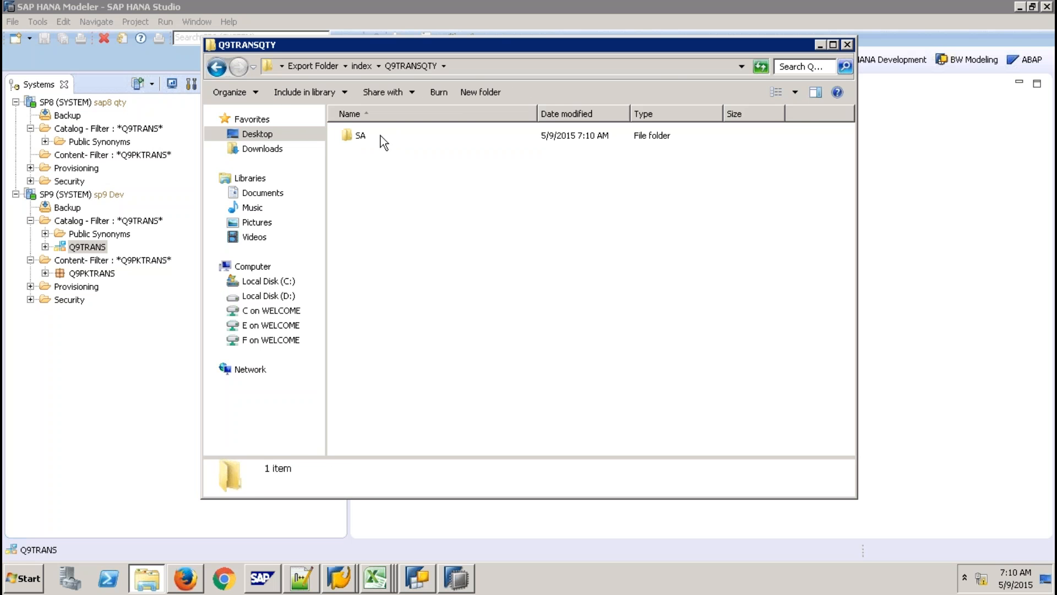
double_click(381, 135)
double_click(374, 136)
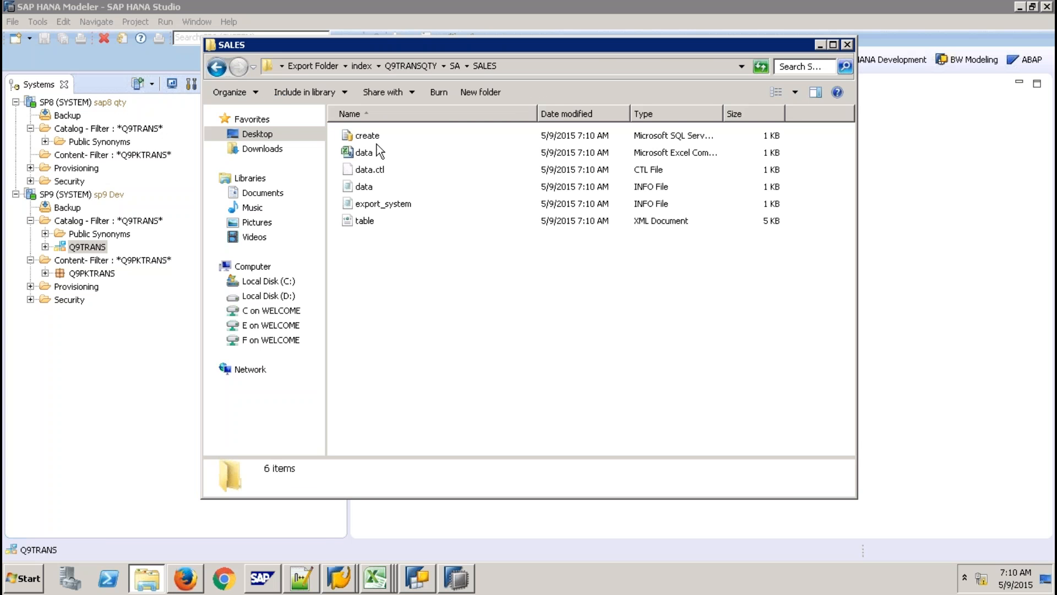
right_click(375, 137)
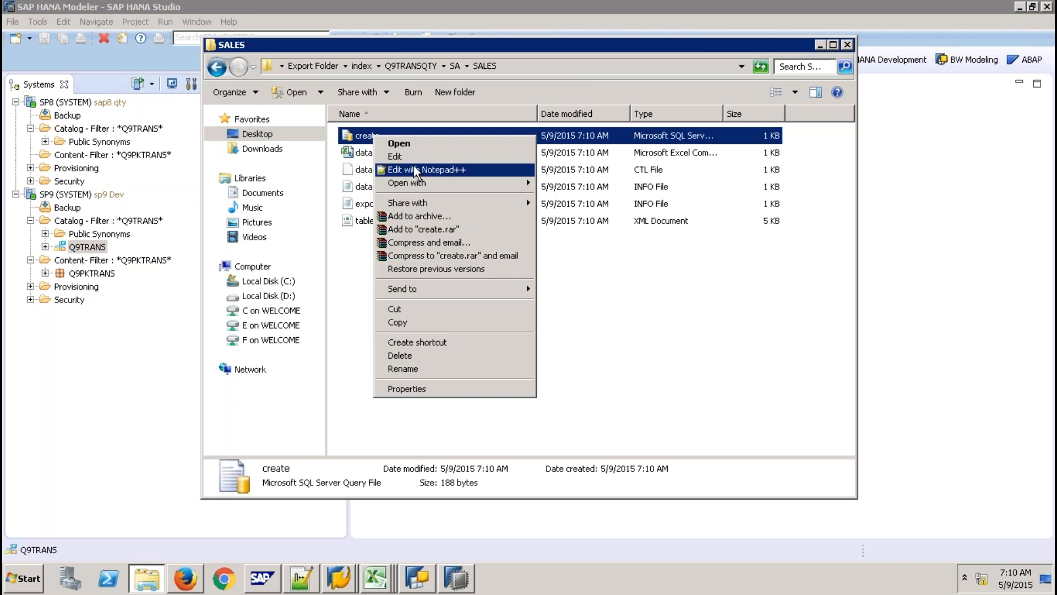
In create.sql, change schema Q9TRANS to Q9TRANSQTY on line 1 and save.
click(418, 169)
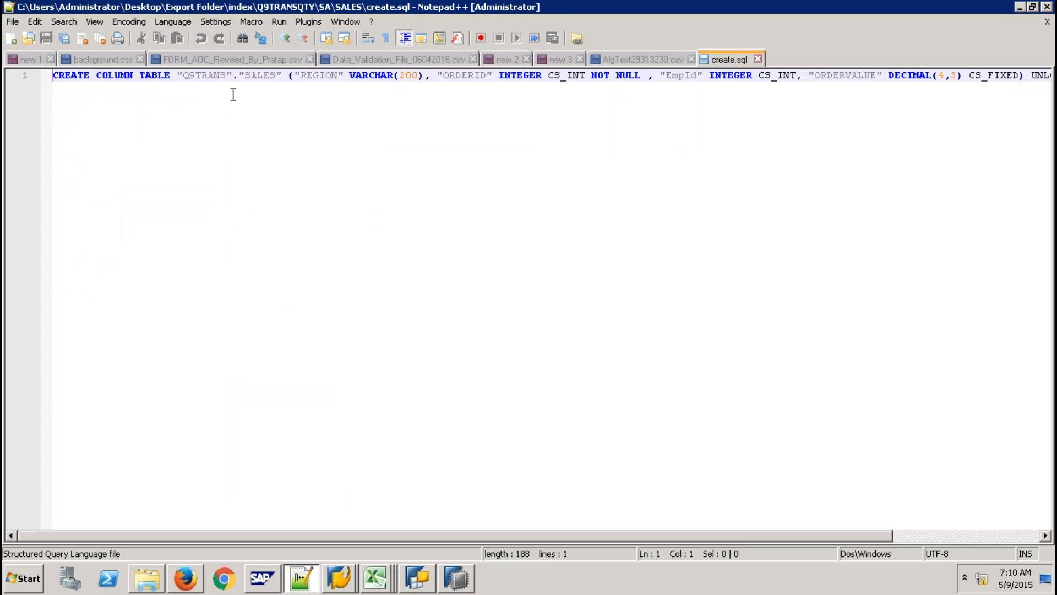
click(226, 76)
text(QTY)
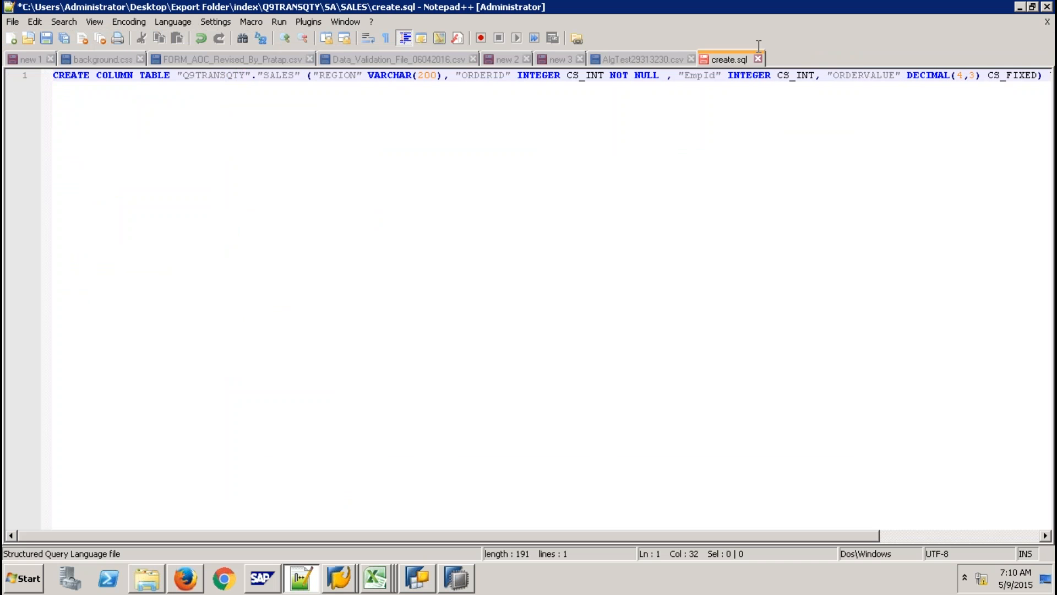
click(759, 58)
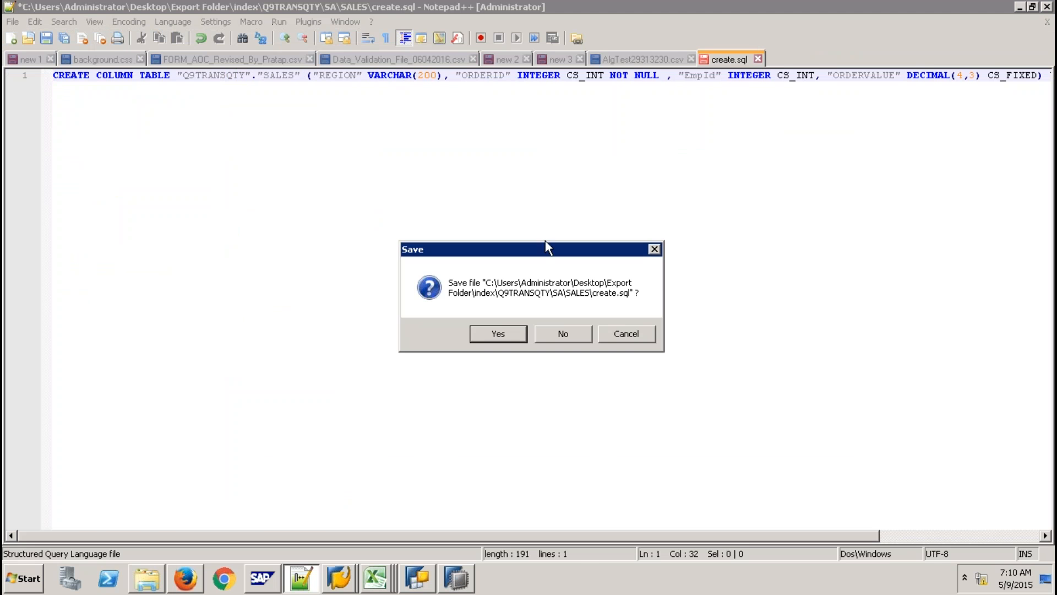
click(508, 332)
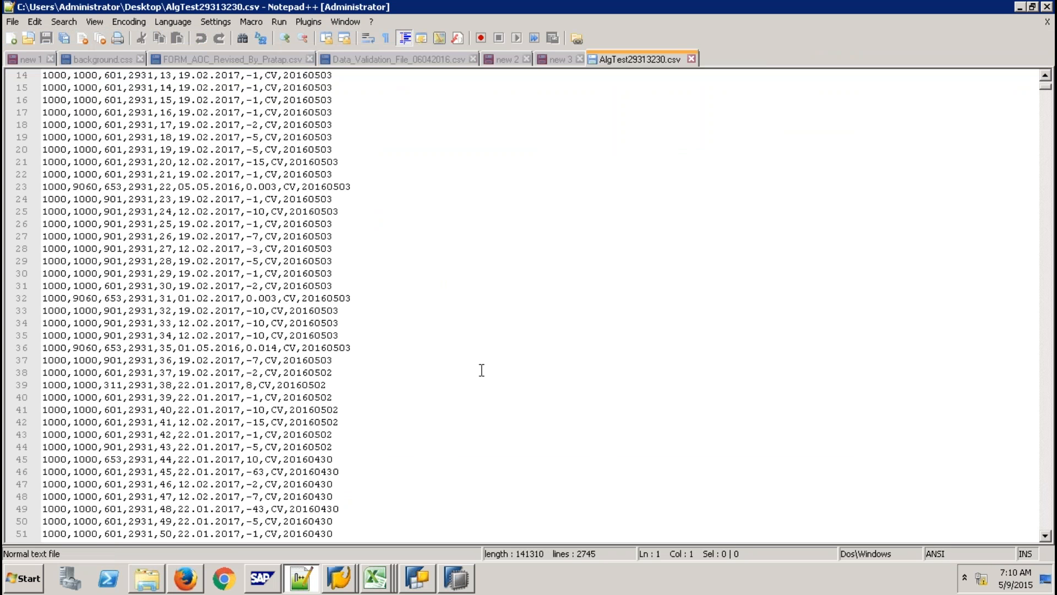
key(alt+Tab)
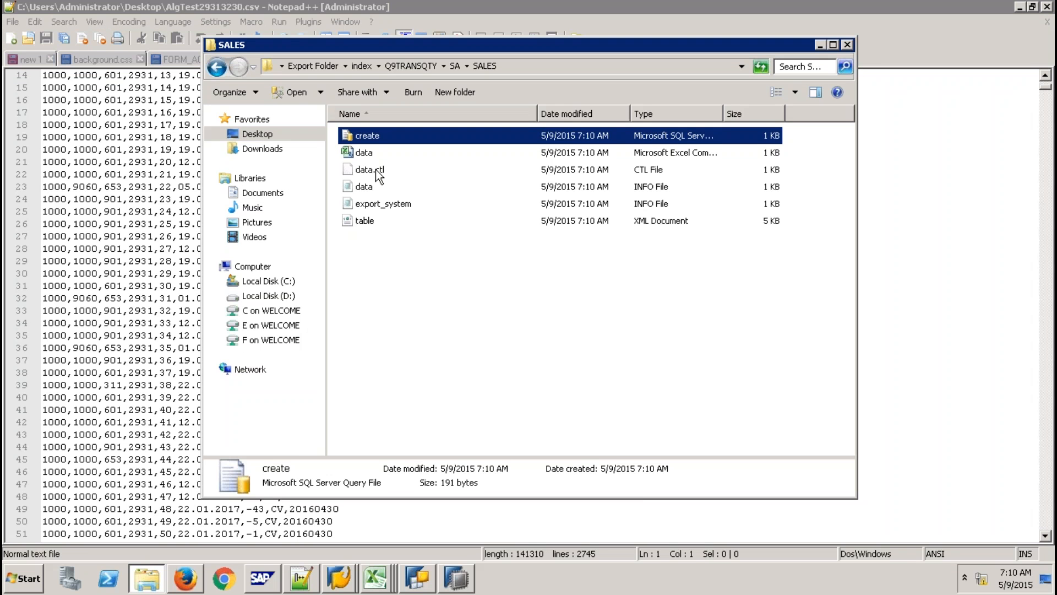
In data.ctl, change Q9TRANS to Q9TRANSQTY on line 2 and save.
right_click(376, 170)
click(411, 191)
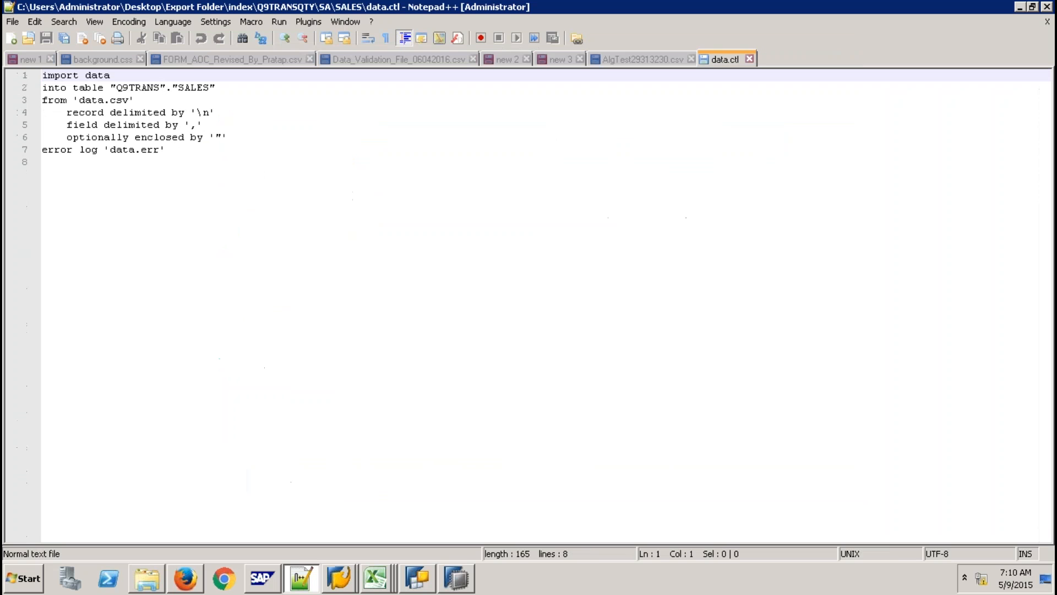
click(159, 87)
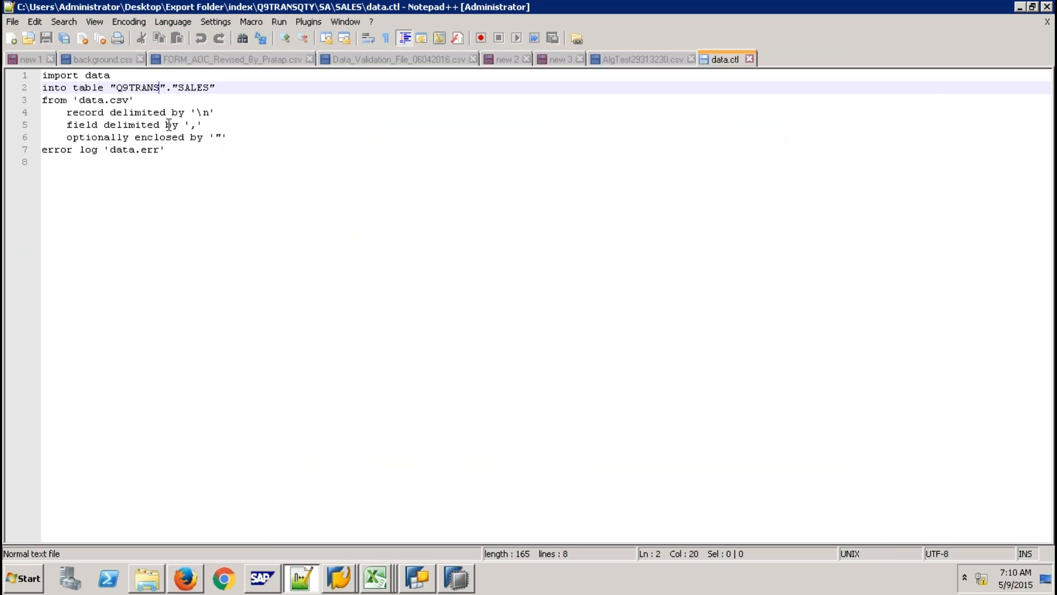
text(QTY)
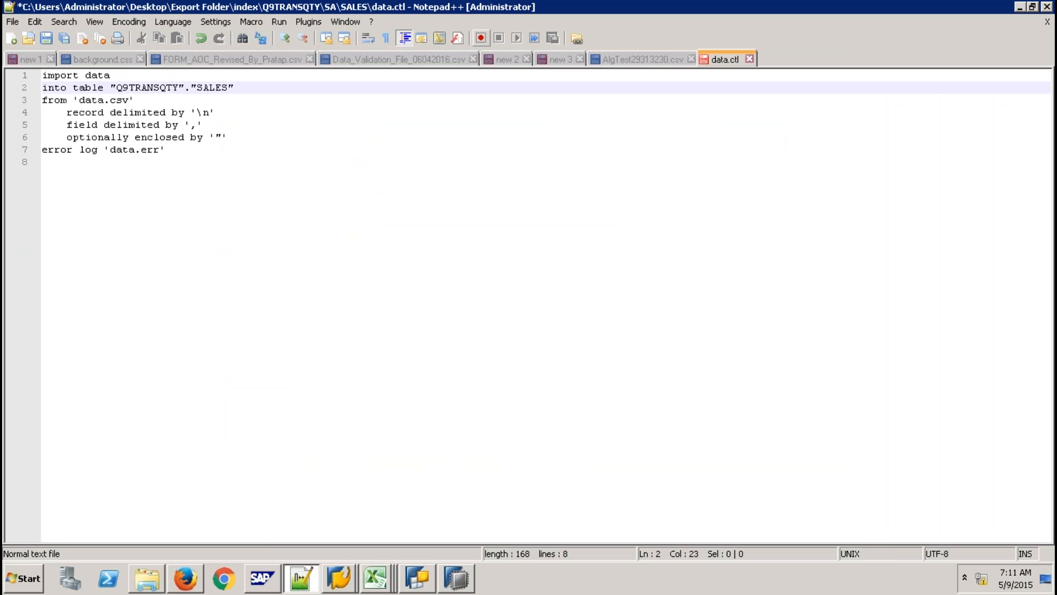
click(750, 59)
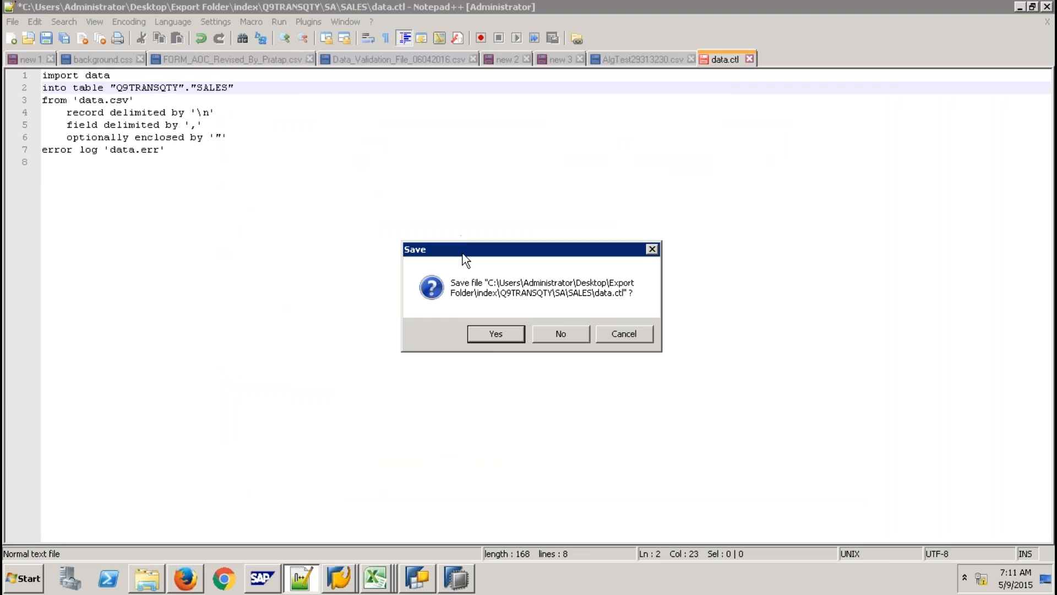
click(496, 334)
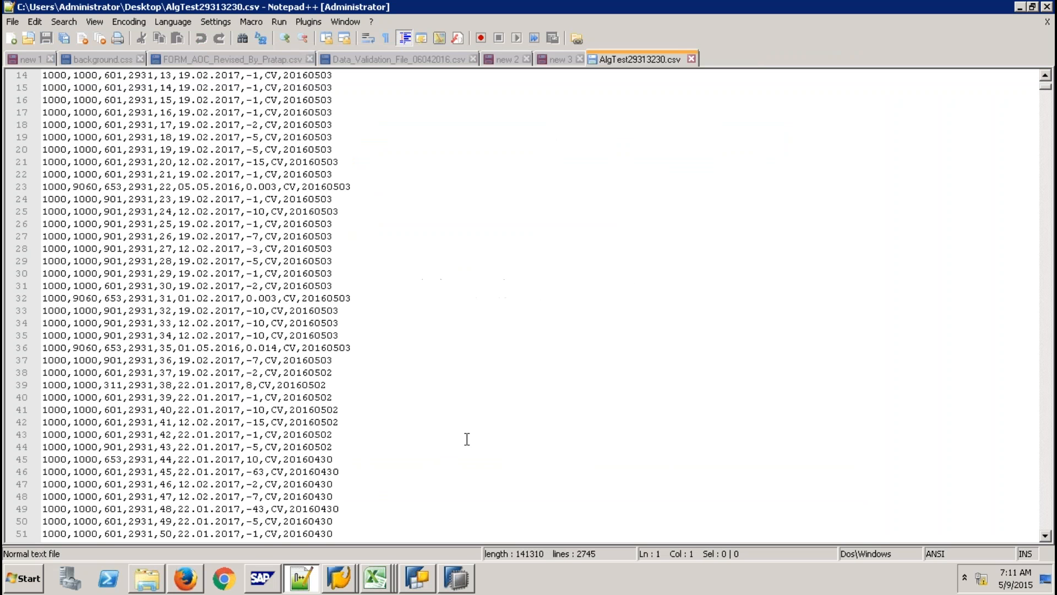
key(alt+Tab)
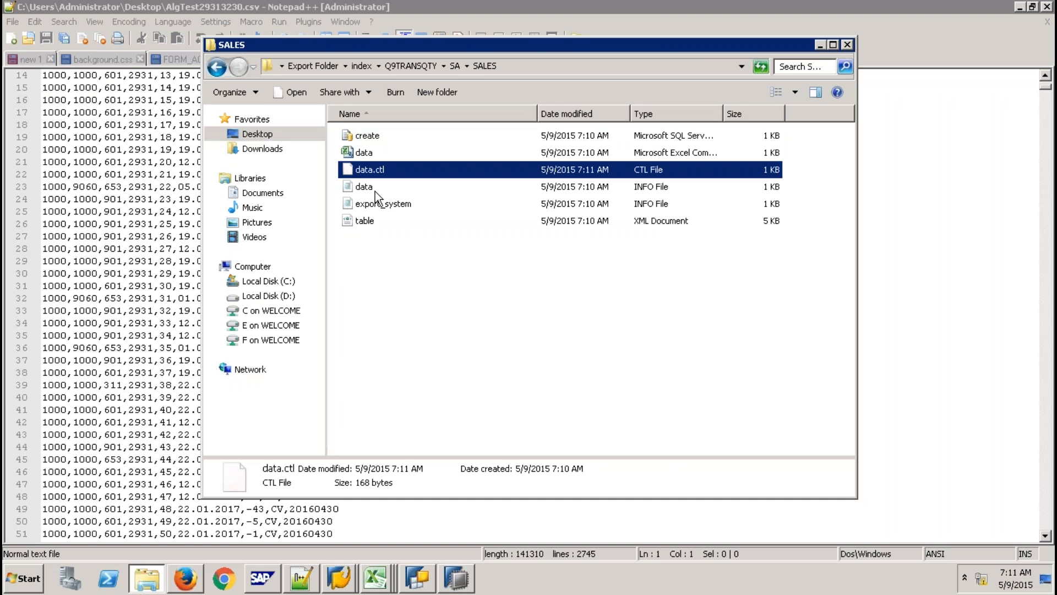
View table.xml without changes, then return Explorer to the index folder and switch to SAP HANA Studio.
right_click(370, 223)
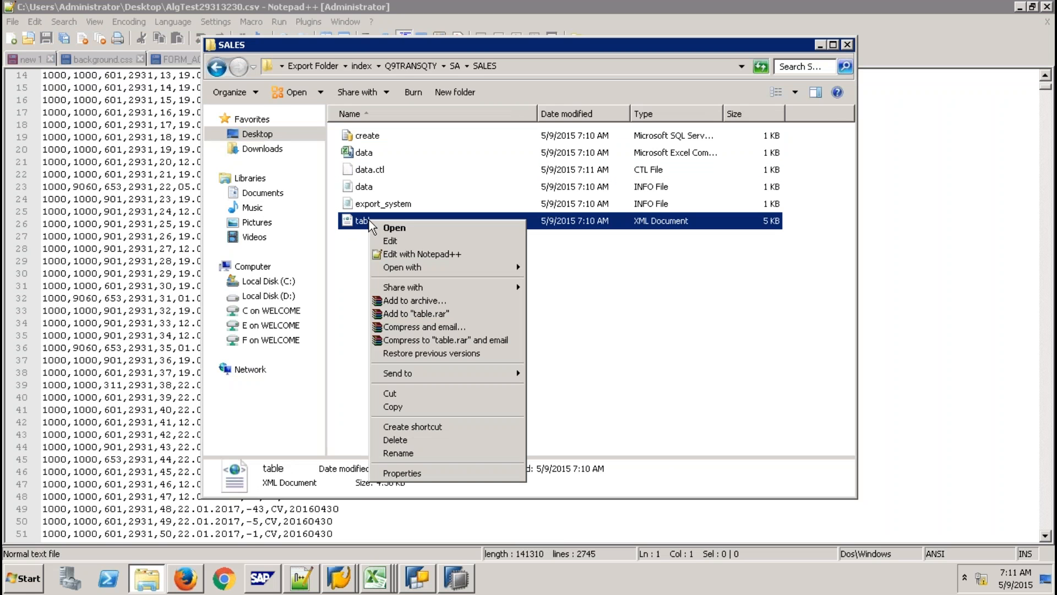
click(422, 253)
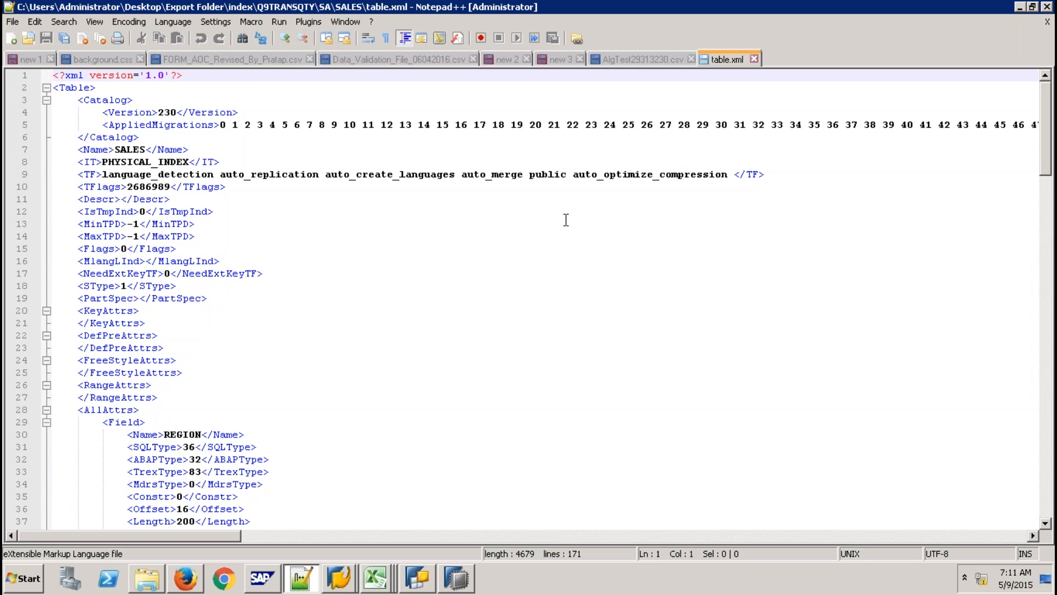
click(753, 59)
key(alt+Tab)
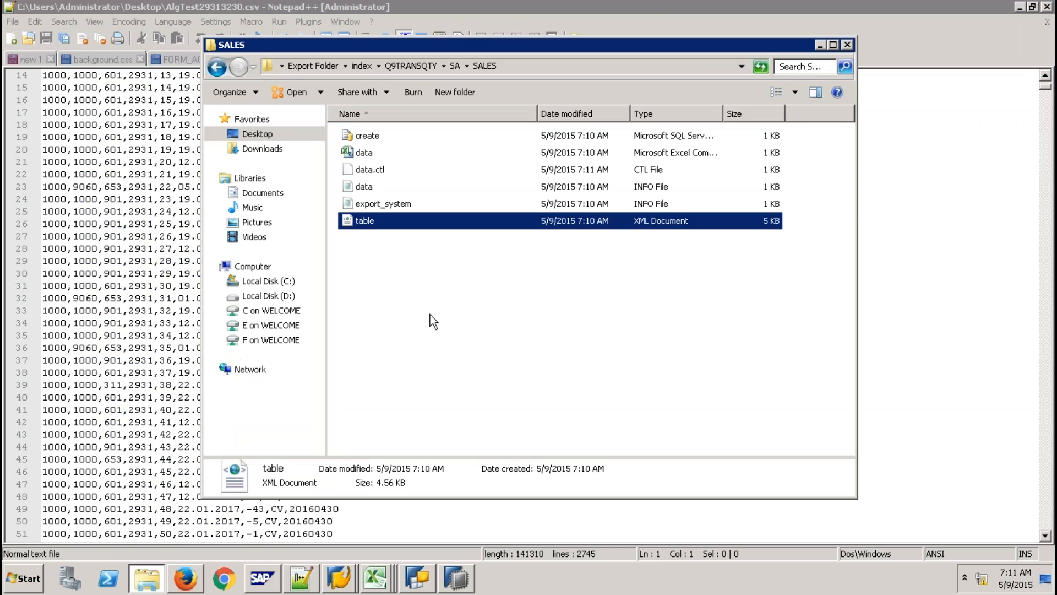
click(430, 315)
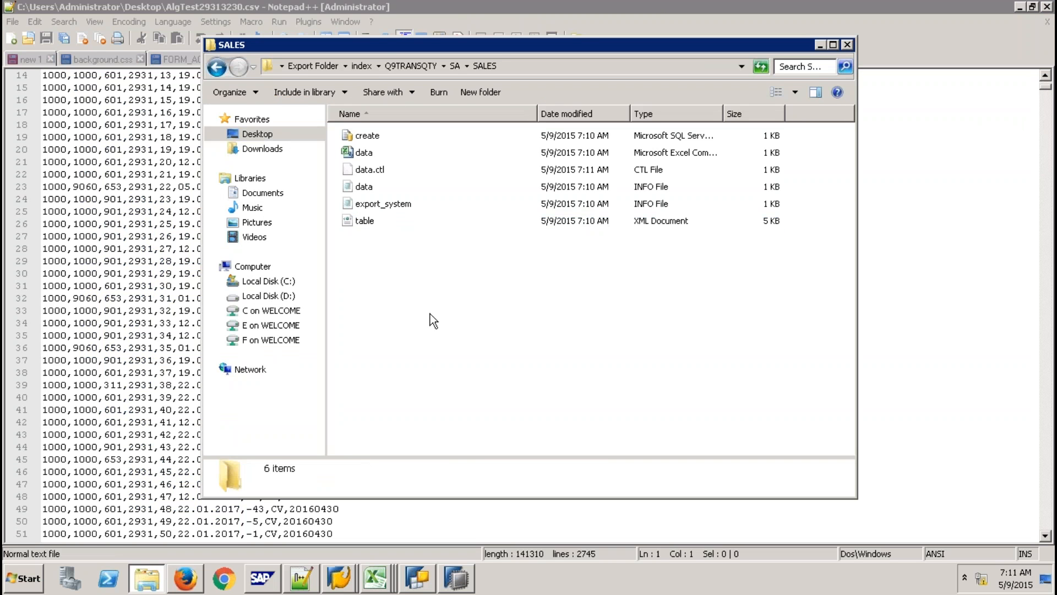
click(362, 66)
click(456, 578)
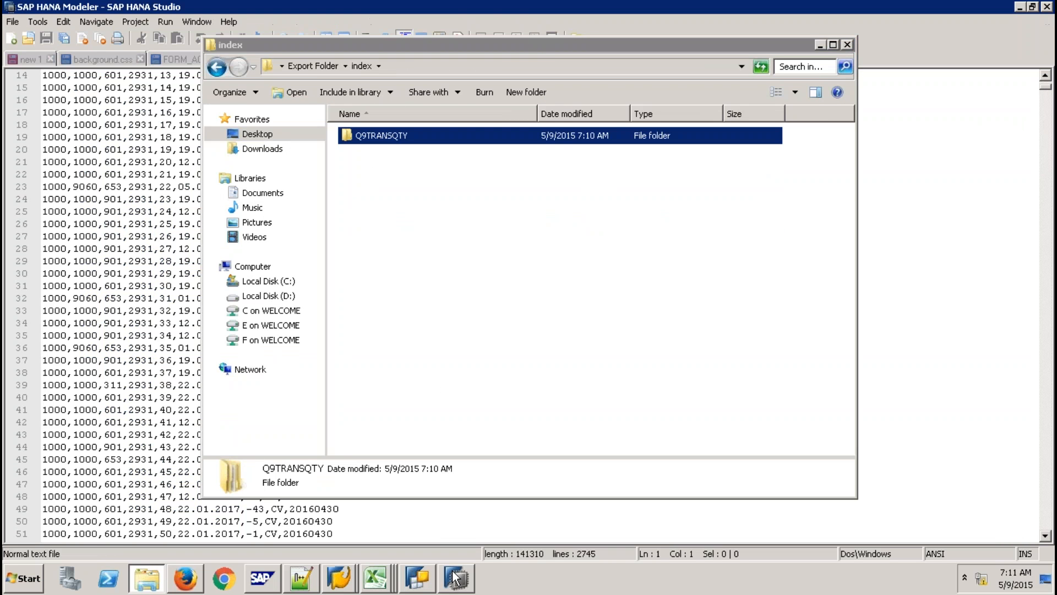
Start a catalog import into SP8 from the current client, with Desktop\Export Folder as the source.
click(71, 129)
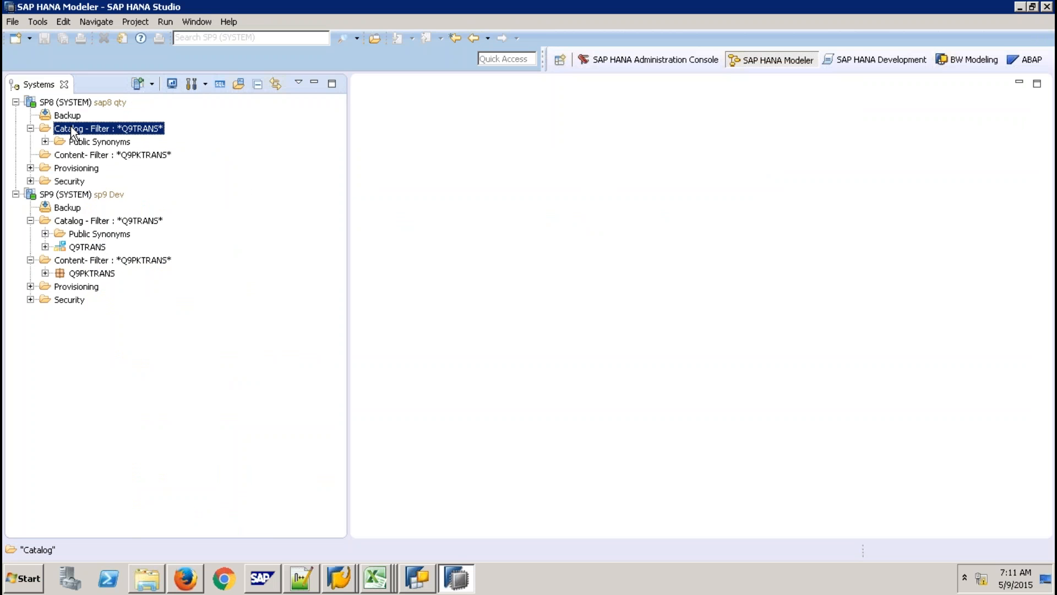
right_click(71, 129)
click(136, 216)
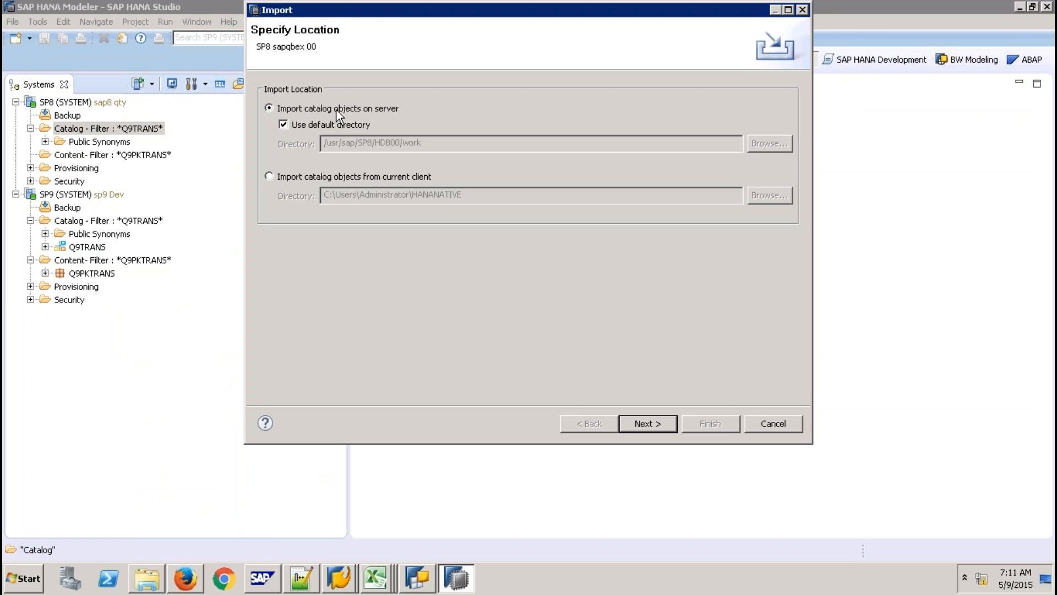
click(311, 175)
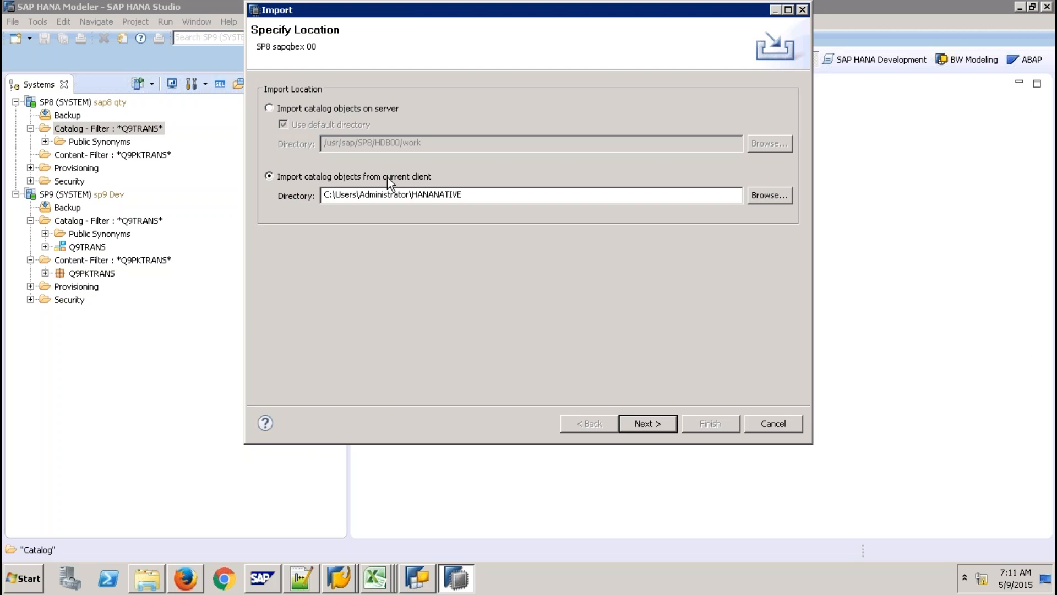
click(764, 196)
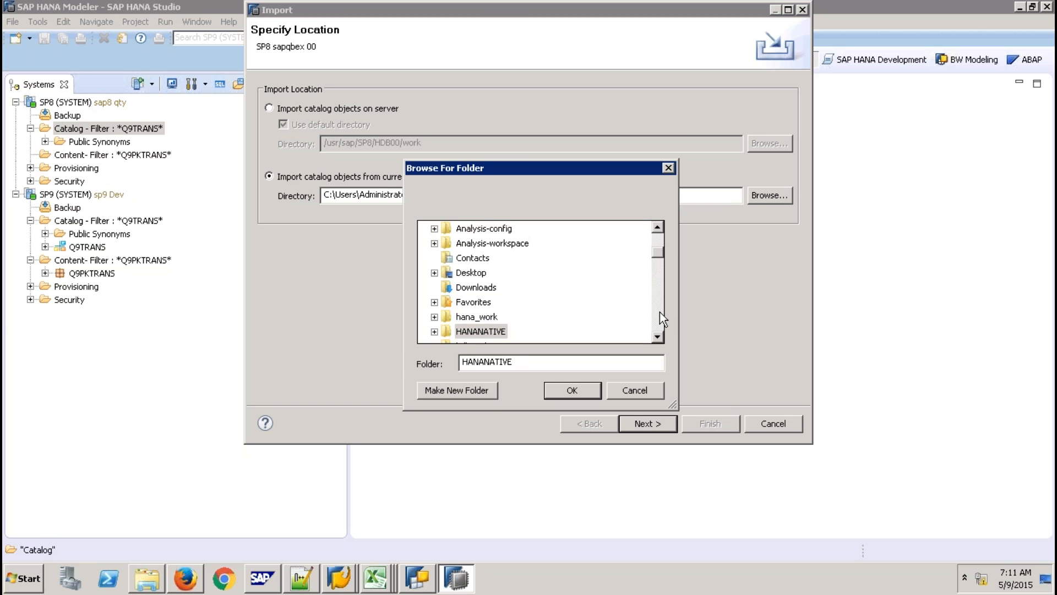
drag(659, 312, 660, 311)
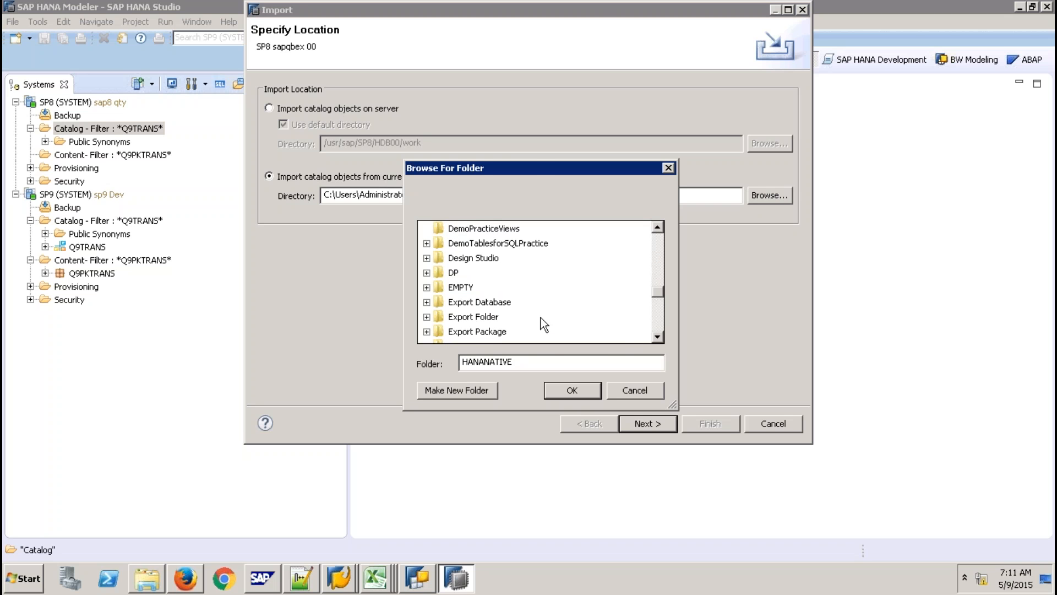
click(472, 317)
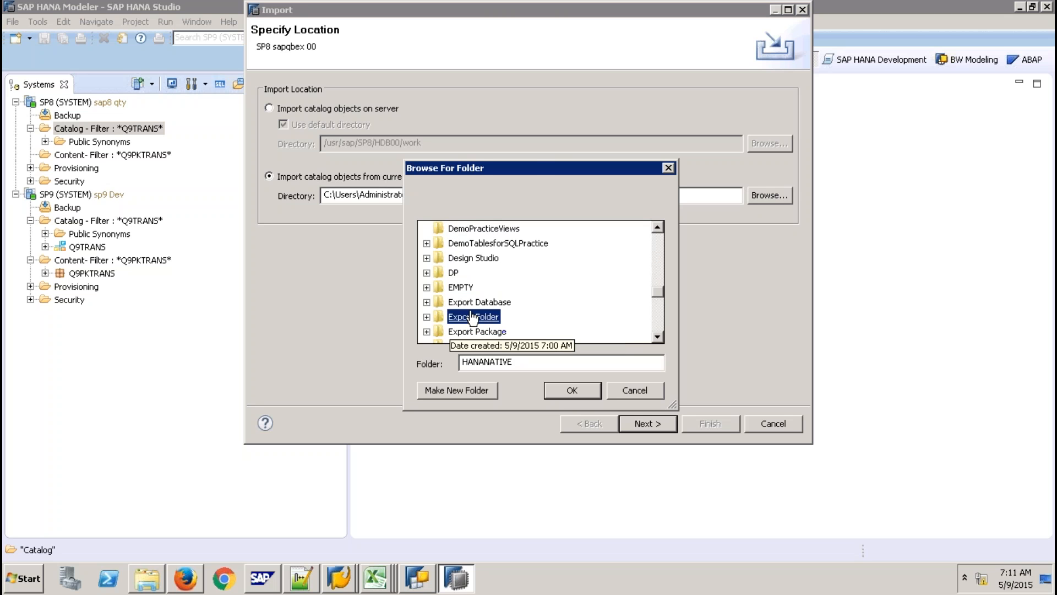
click(571, 387)
Add SALES (Q9TRANSQTY) and import it including data and dependencies.
click(638, 422)
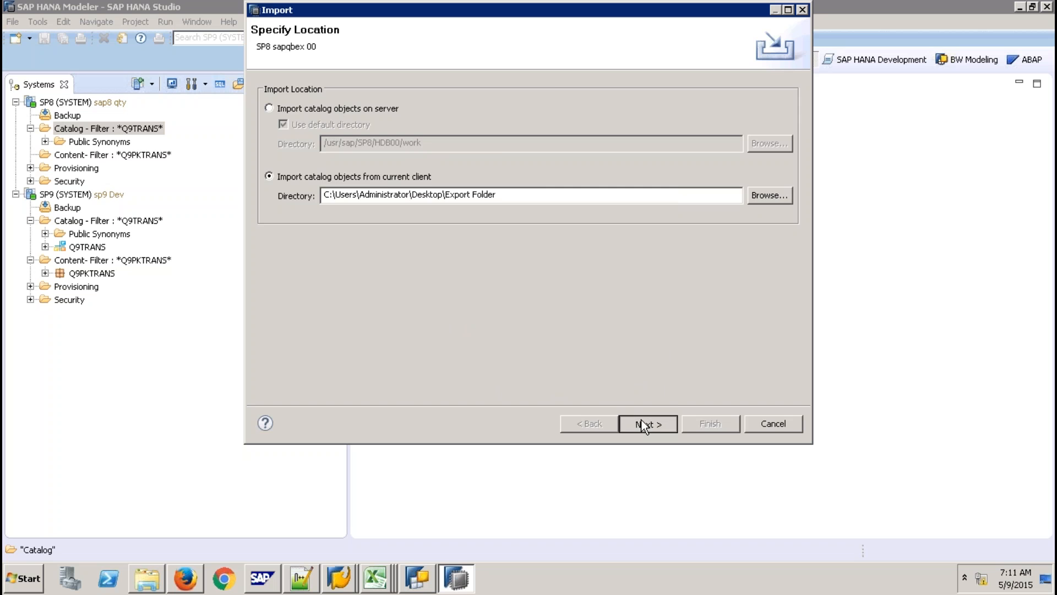
click(344, 163)
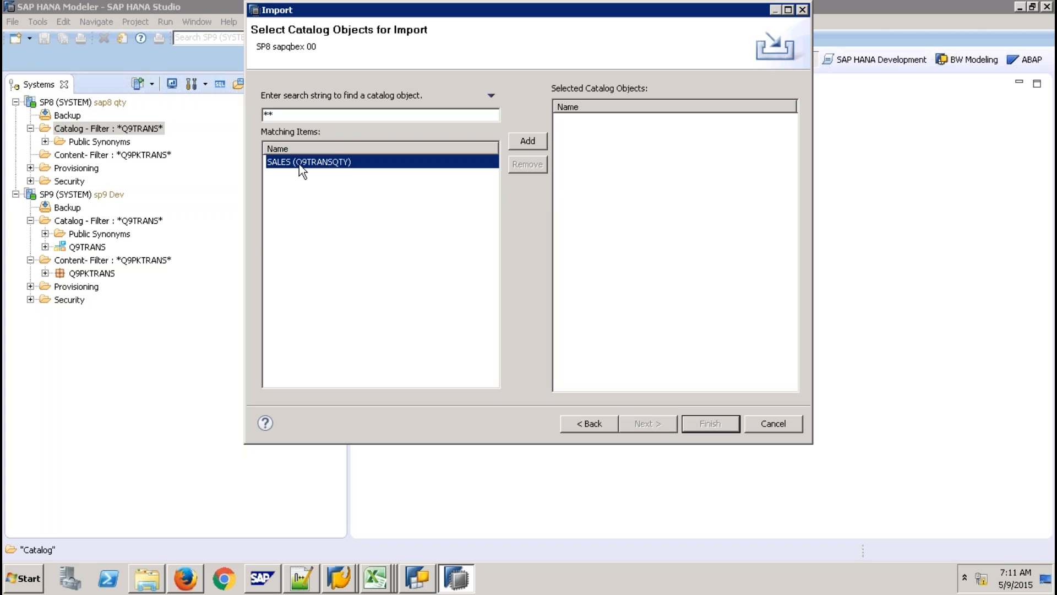
click(523, 141)
click(652, 421)
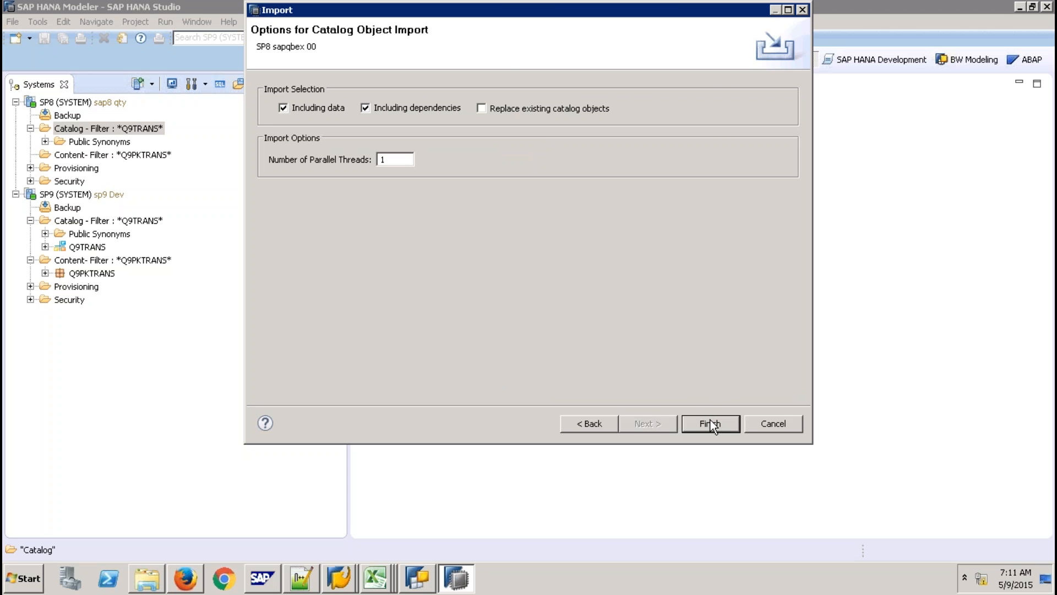
click(710, 423)
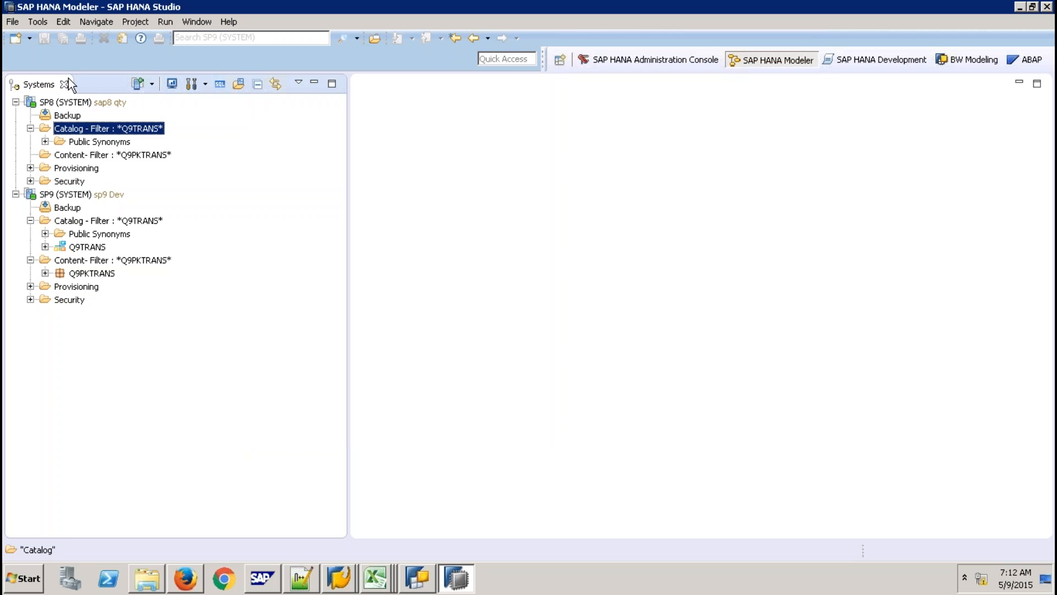
Refresh SP8's Catalog so the imported Q9TRANSQTY schema appears.
click(94, 101)
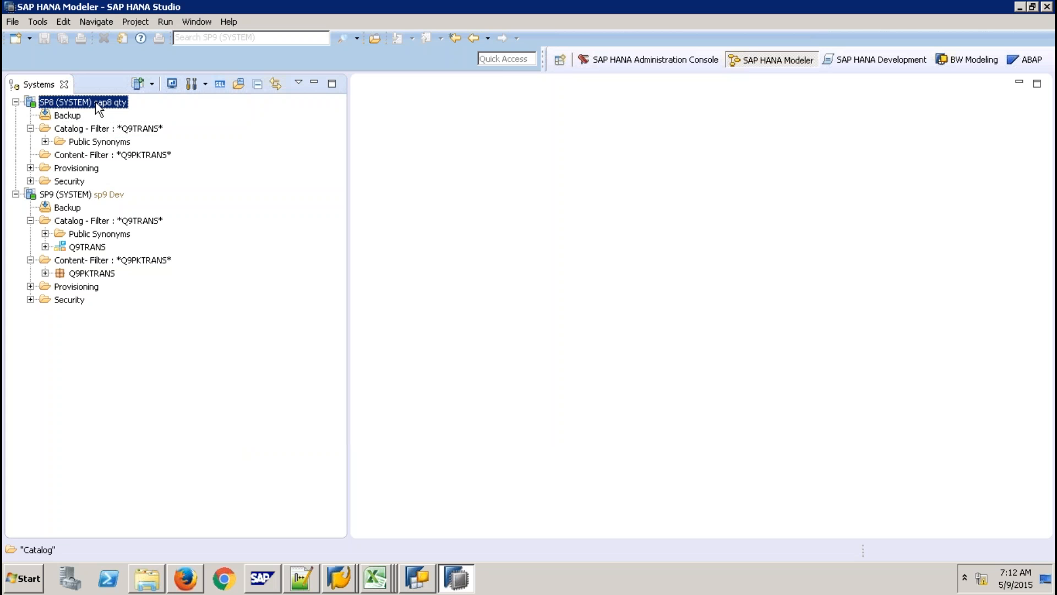
click(109, 129)
right_click(108, 131)
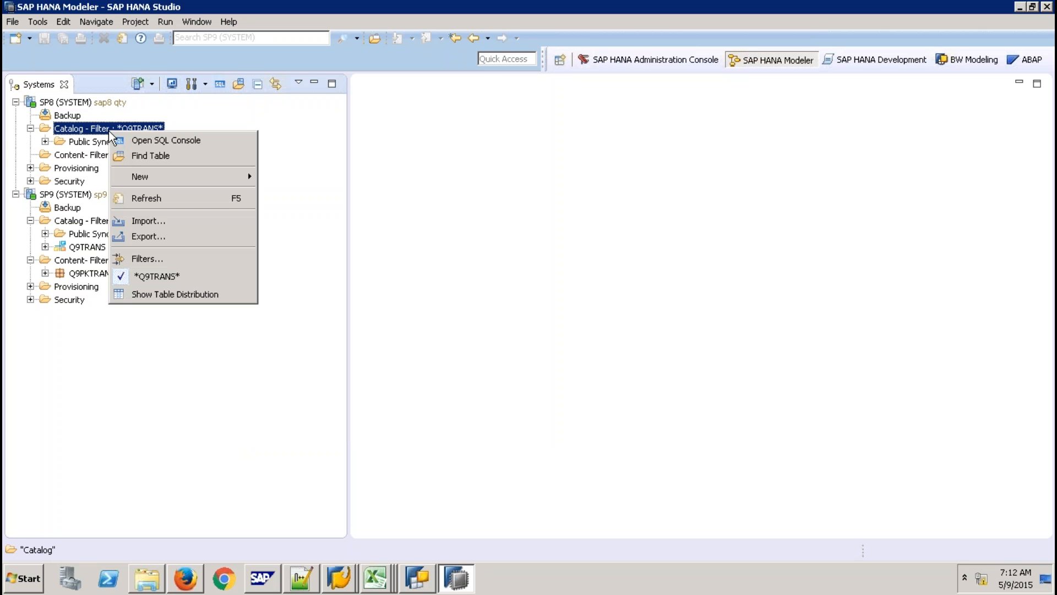
click(139, 198)
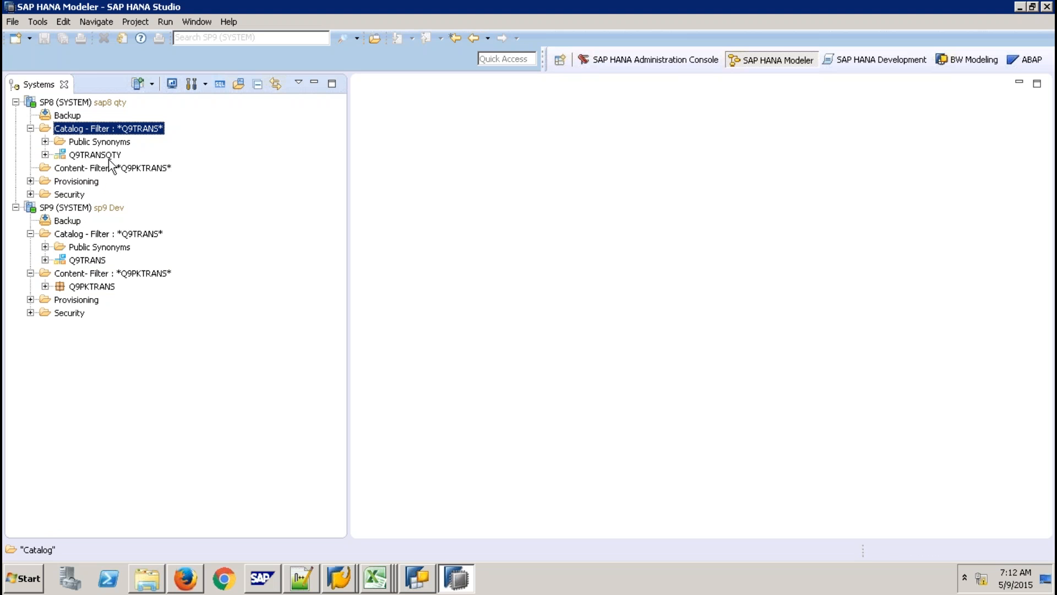
Expand Q9TRANSQTY > Tables, preview the SALES table's 22 rows, then close the preview.
click(45, 155)
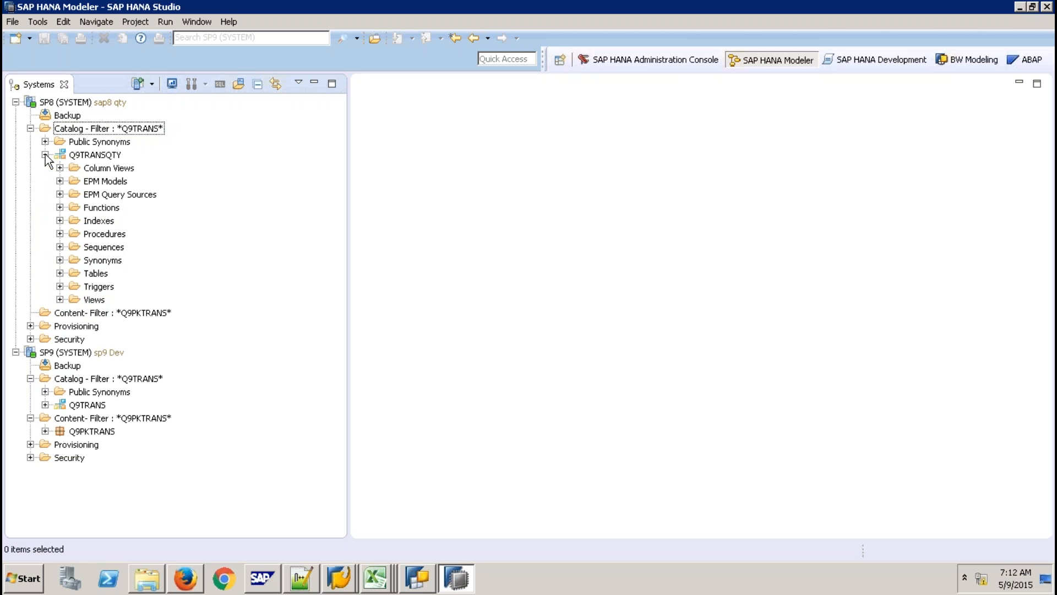
click(59, 273)
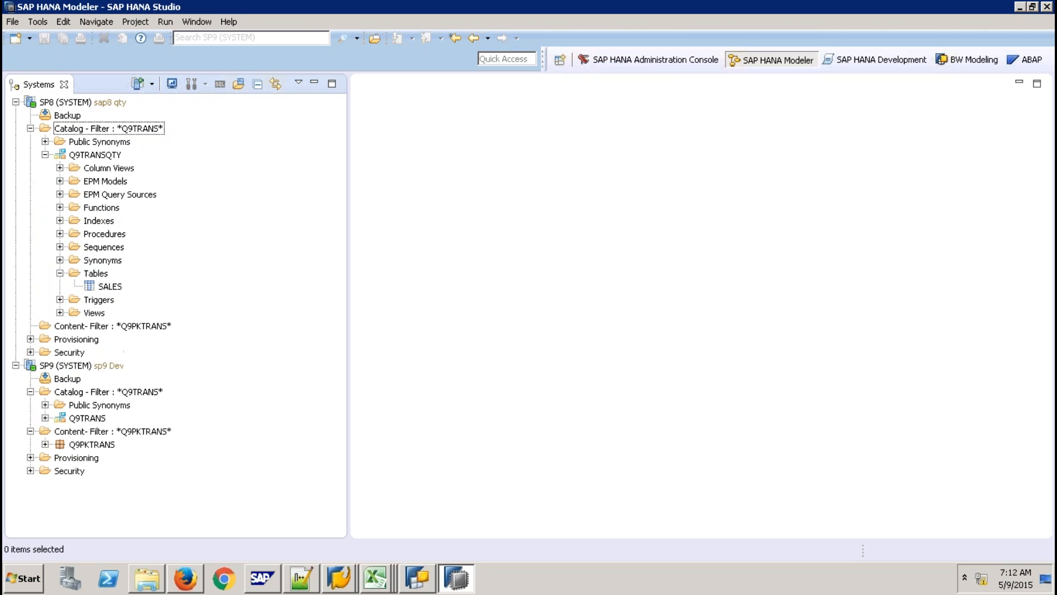
right_click(97, 286)
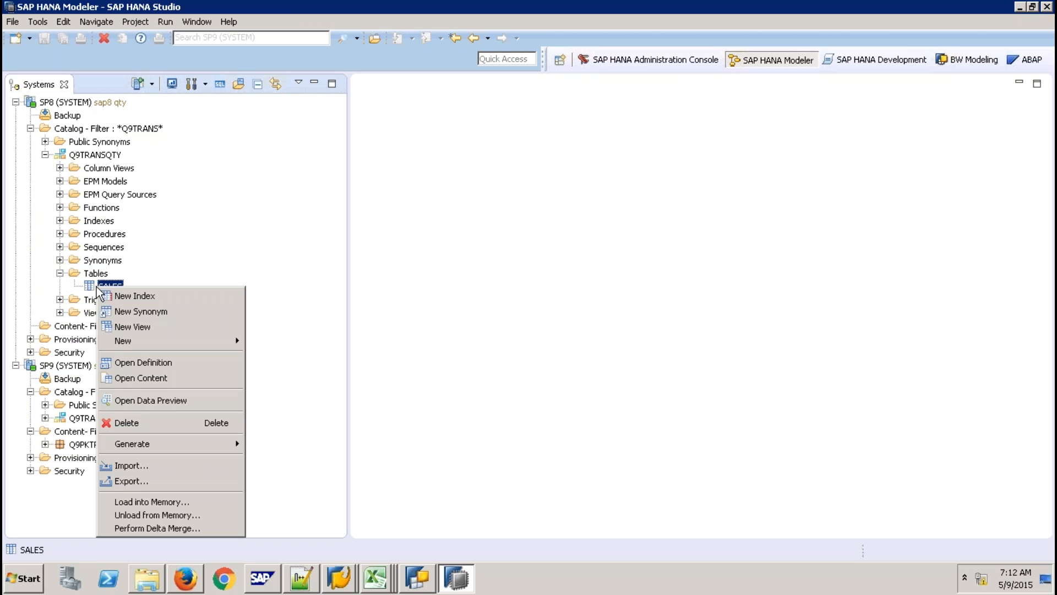
click(170, 397)
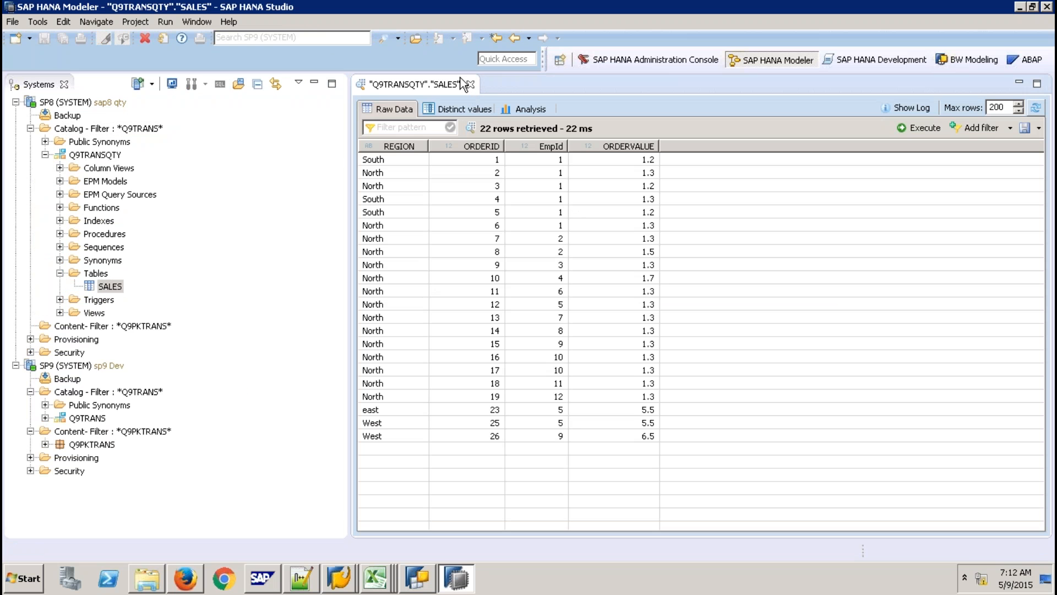
click(471, 85)
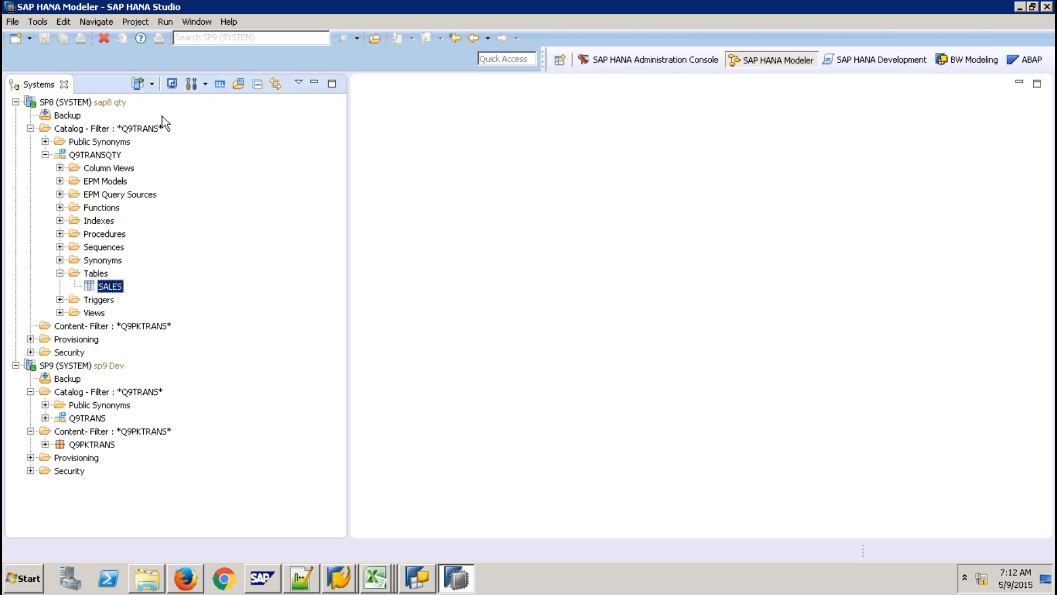
Collapse Q9TRANSQTY and open ZAV_SALES from SP9's Q9PKTRANS > Analytic Views.
click(45, 155)
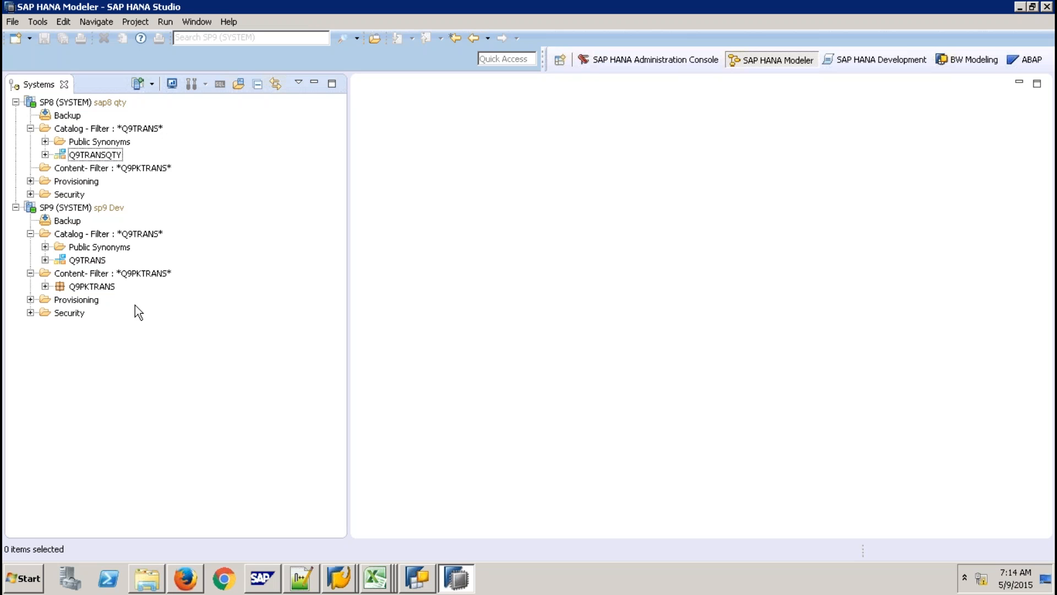
click(46, 287)
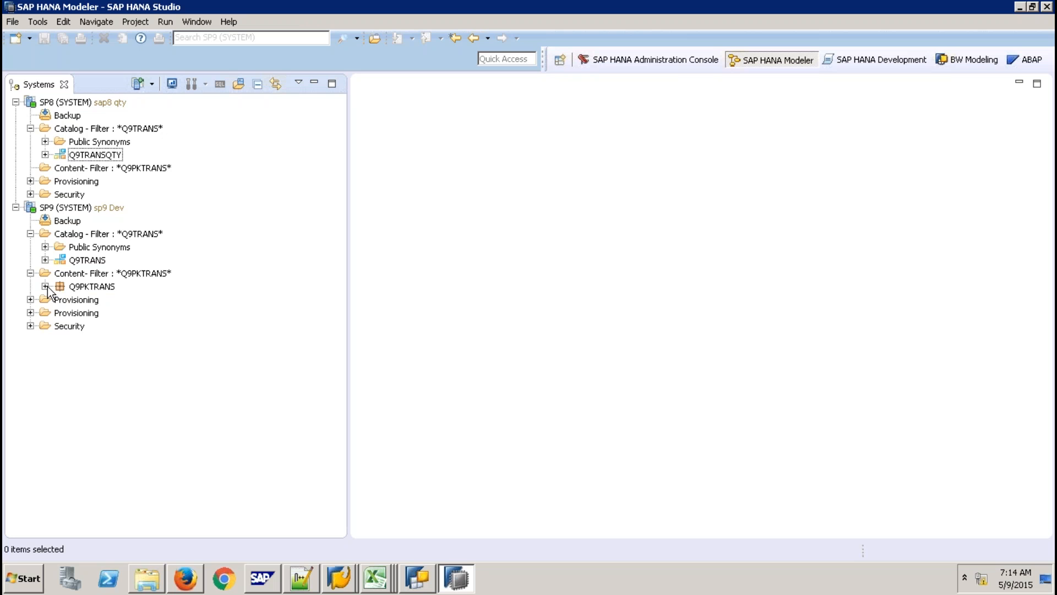
click(61, 299)
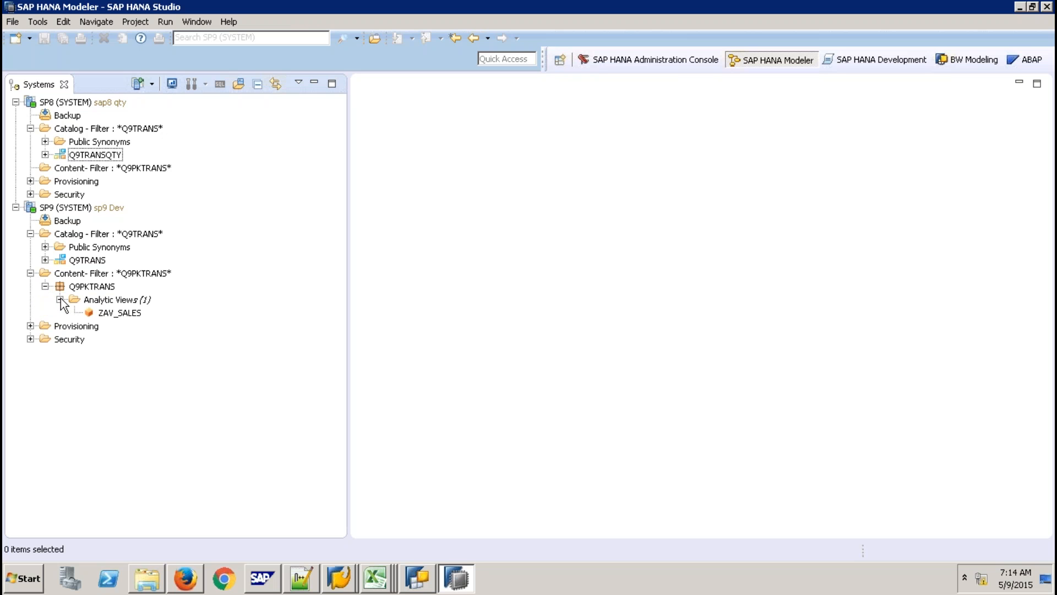
double_click(114, 313)
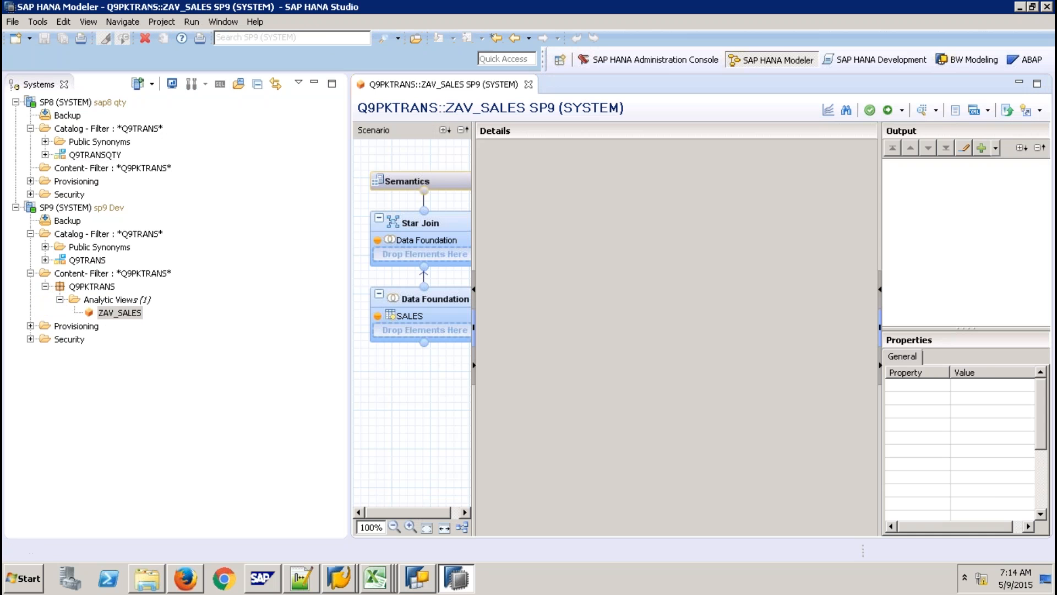
click(421, 306)
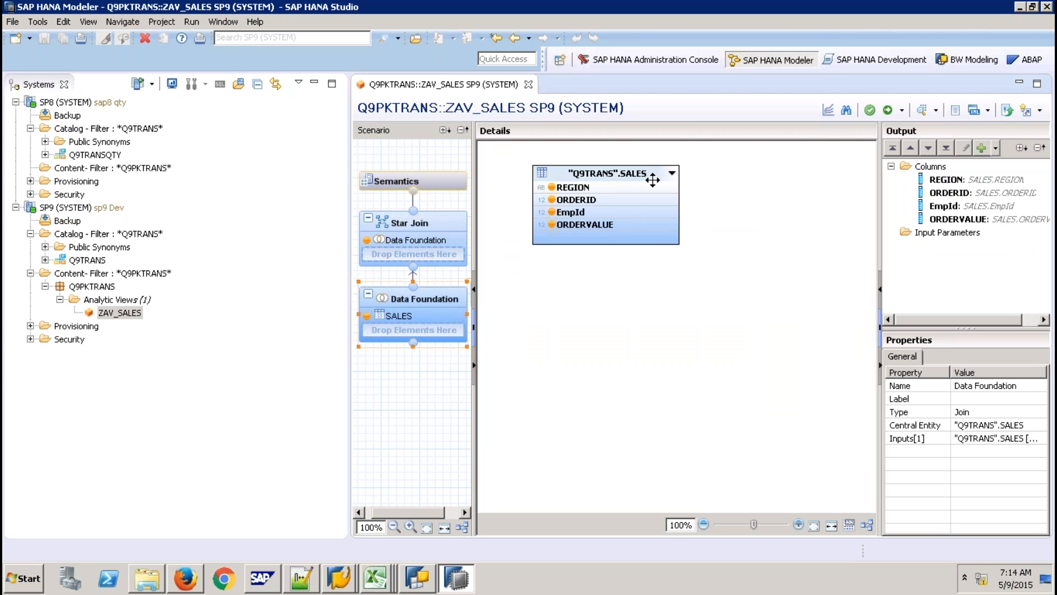
click(529, 85)
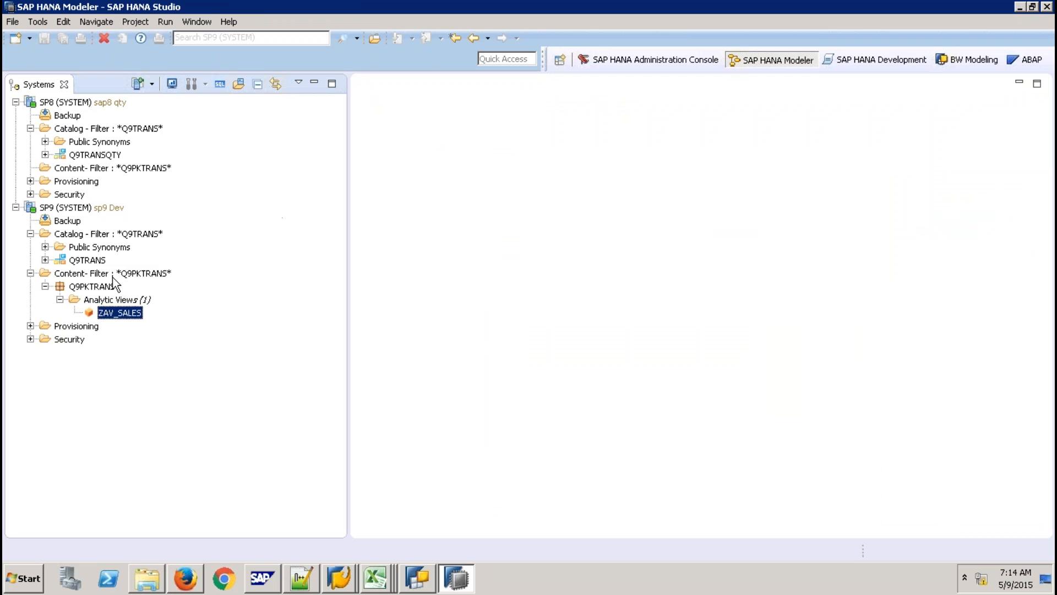
click(113, 275)
click(99, 132)
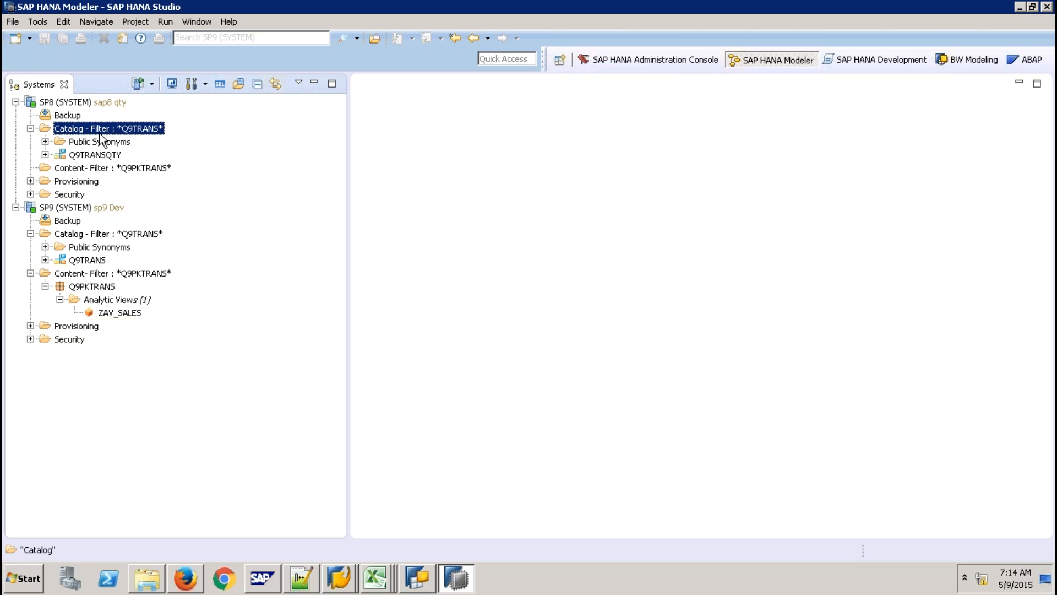
click(136, 314)
double_click(135, 313)
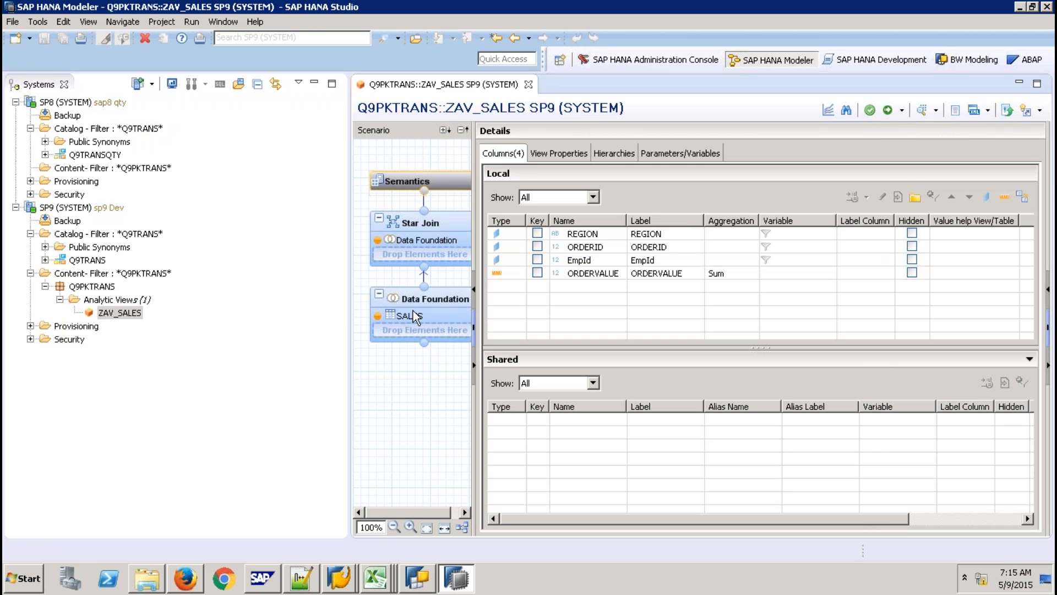
click(413, 313)
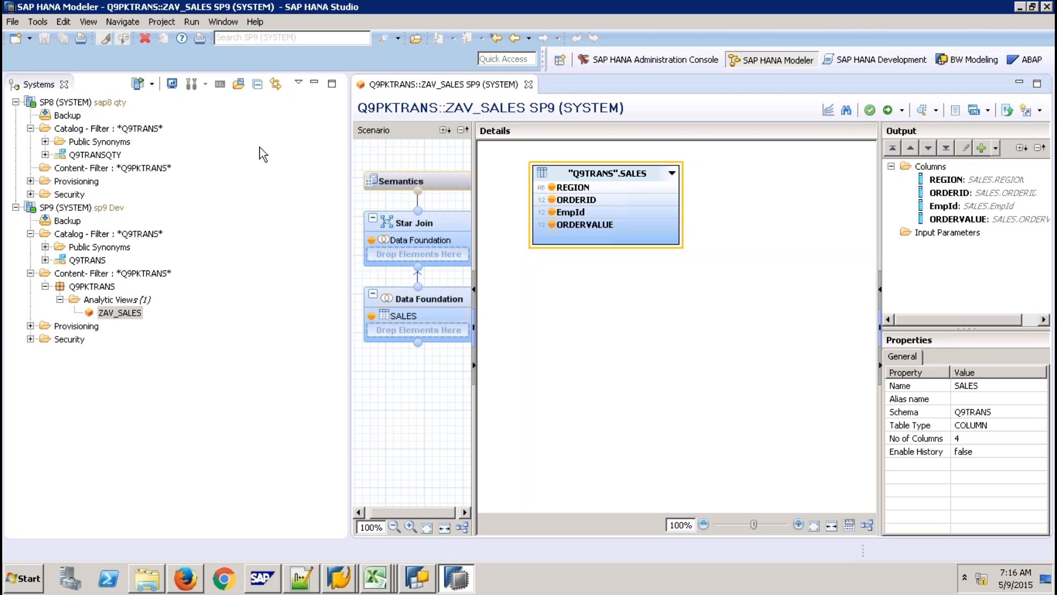
click(528, 85)
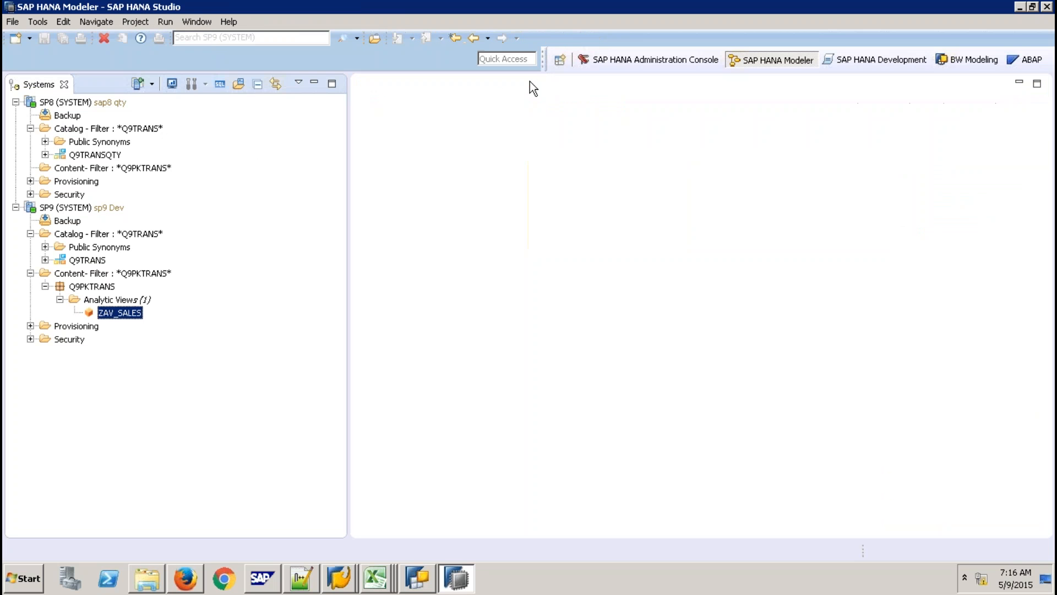
With the SP8 system selected, show the Help > Quick View list of Modeler tasks.
click(95, 288)
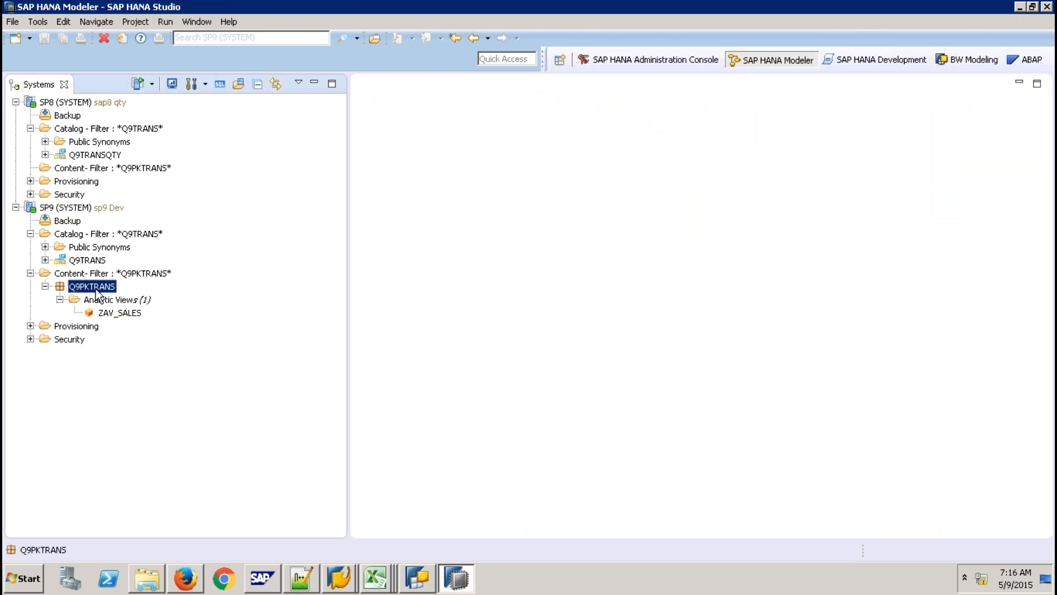
click(106, 102)
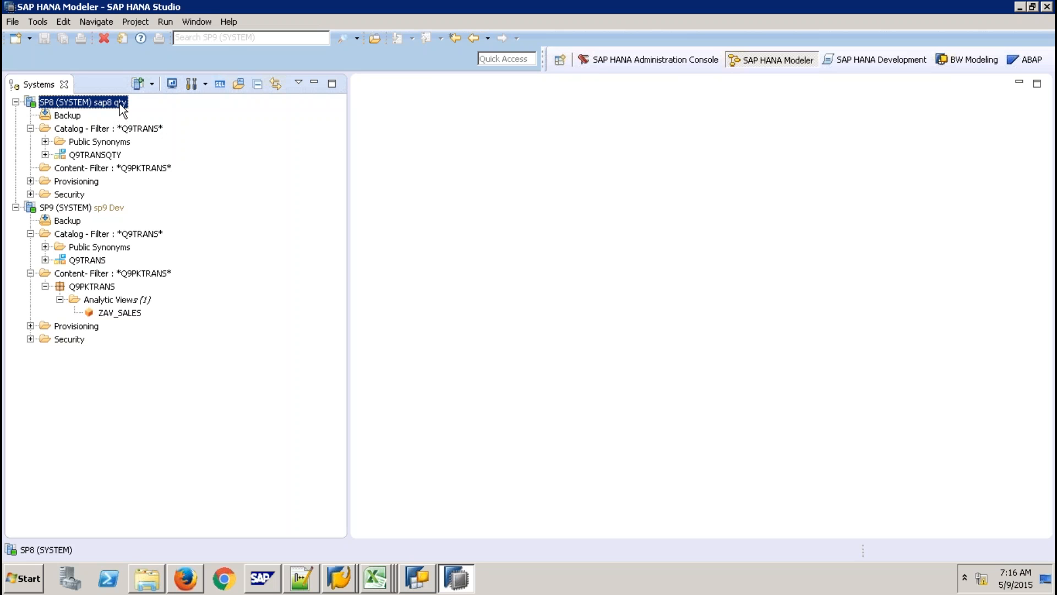
click(230, 22)
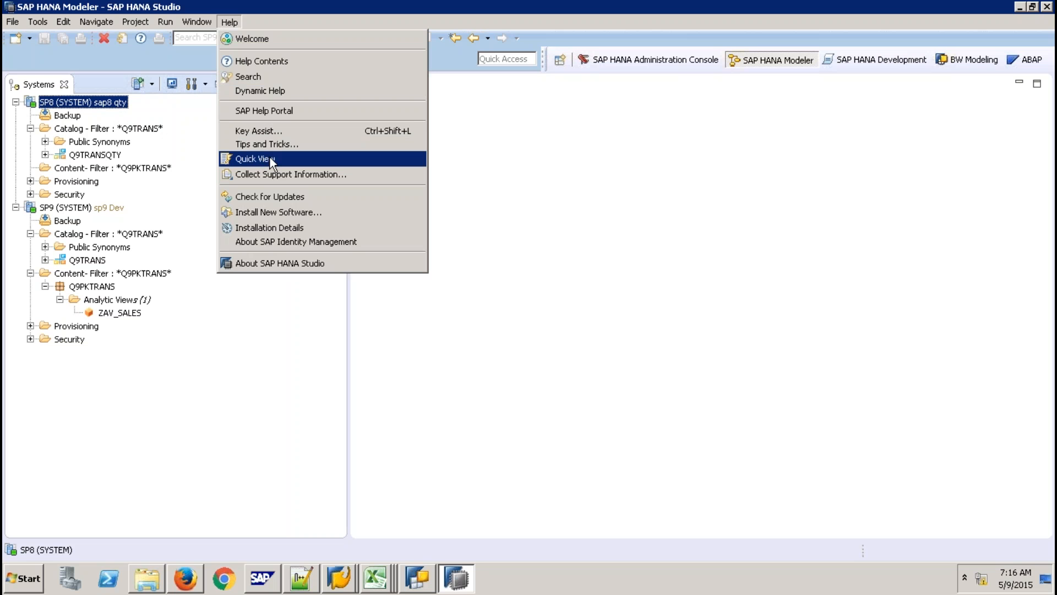
click(801, 204)
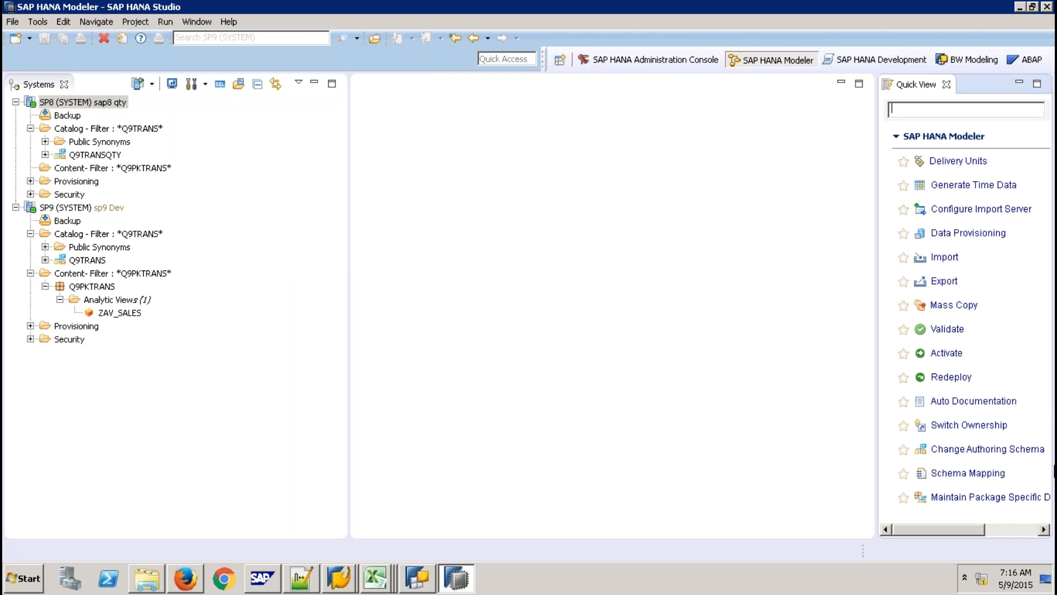
In Schema Mapping for SP8 qty, add a row for authoring schema Q9TRANS.
click(958, 475)
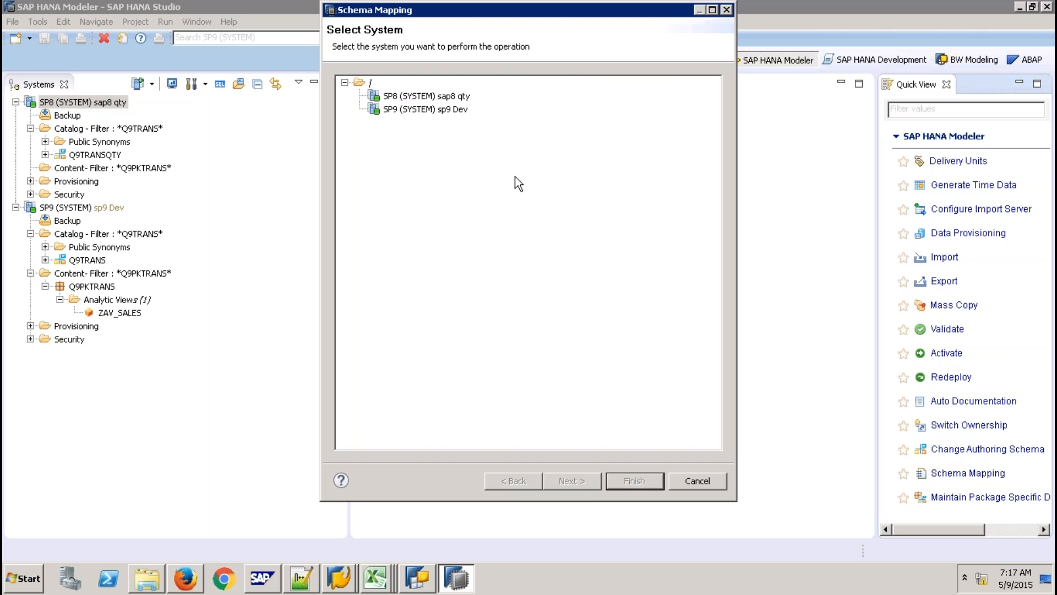
click(461, 97)
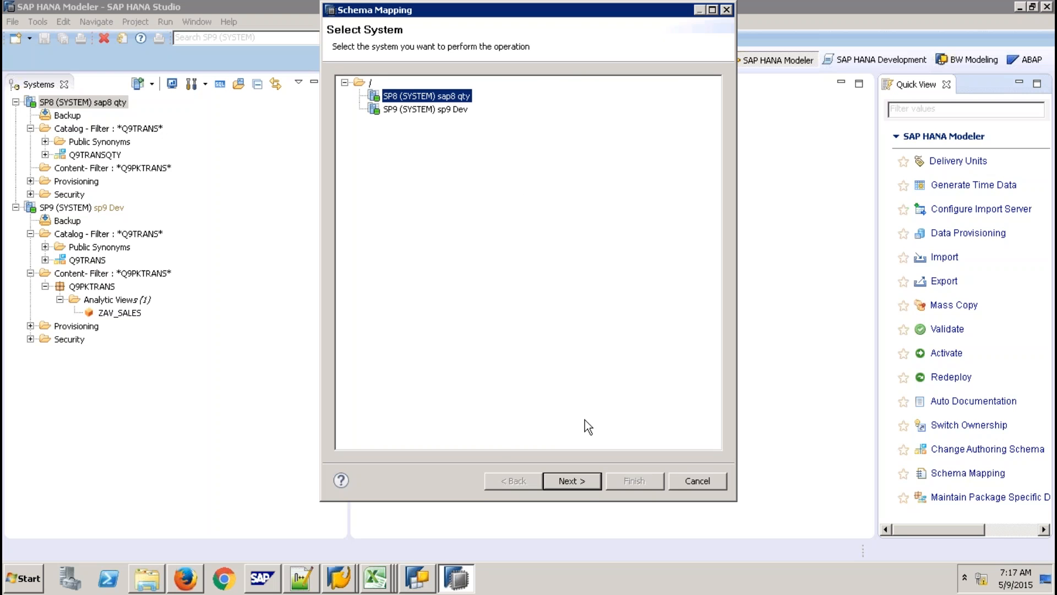
click(568, 480)
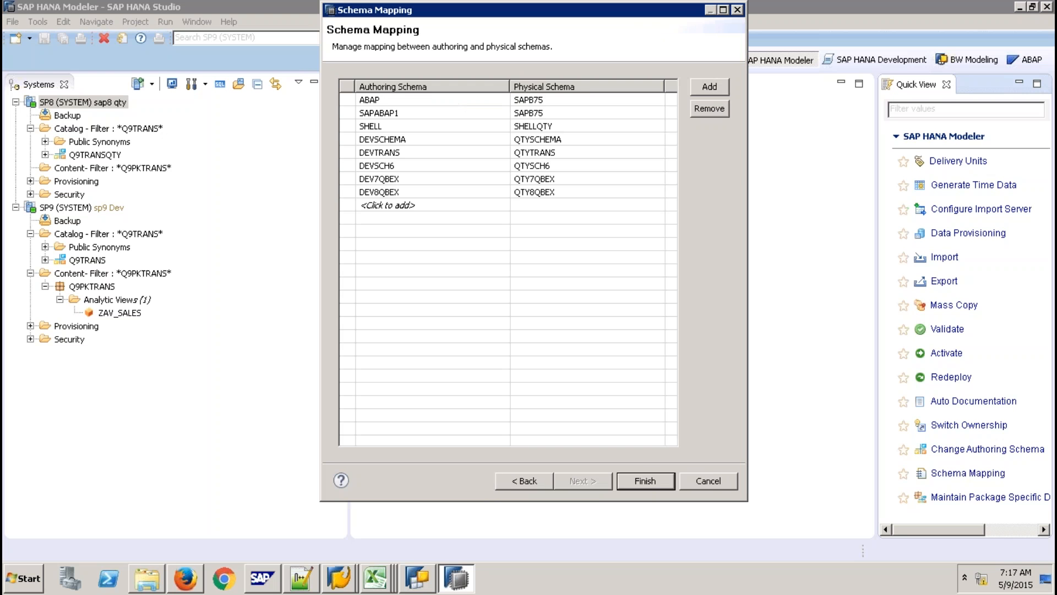
click(459, 208)
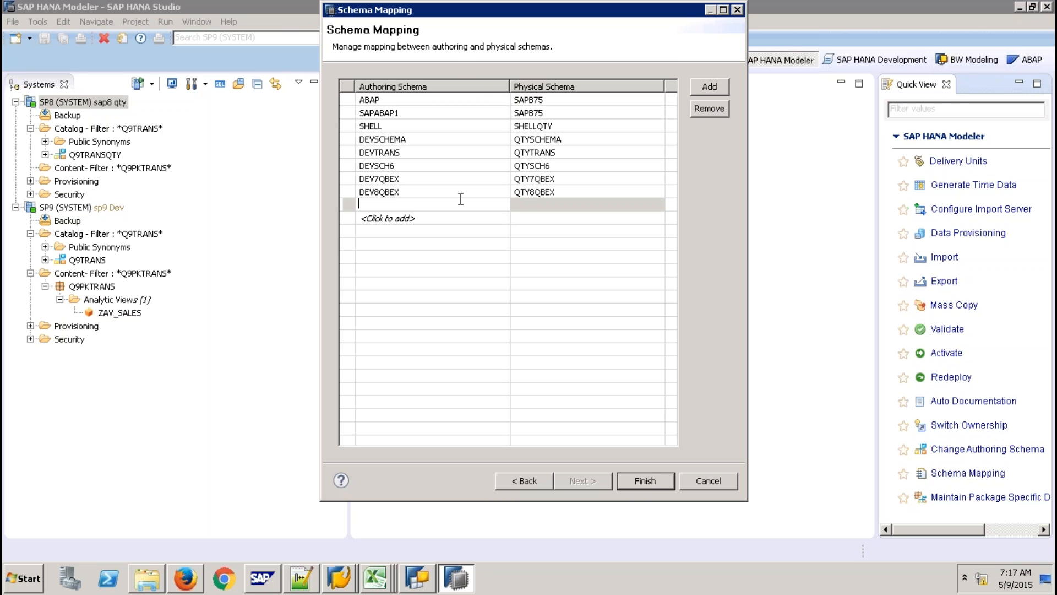
text(Q9TRANS)
Map Q9TRANS to physical schema Q9TRANSQTY, save, close Quick View, and select Q9PKTRANS.
click(557, 202)
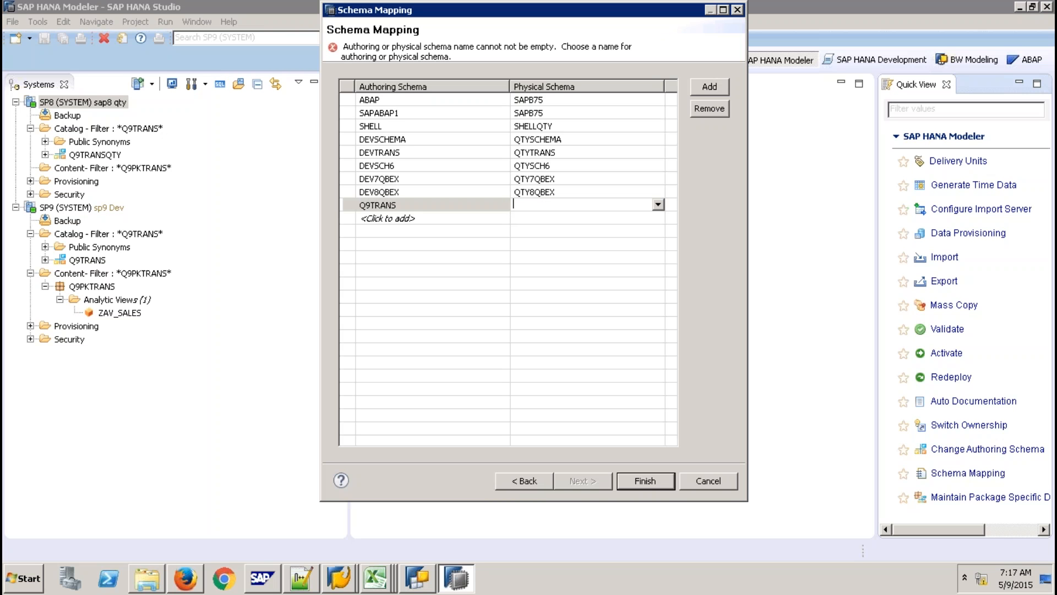
click(659, 203)
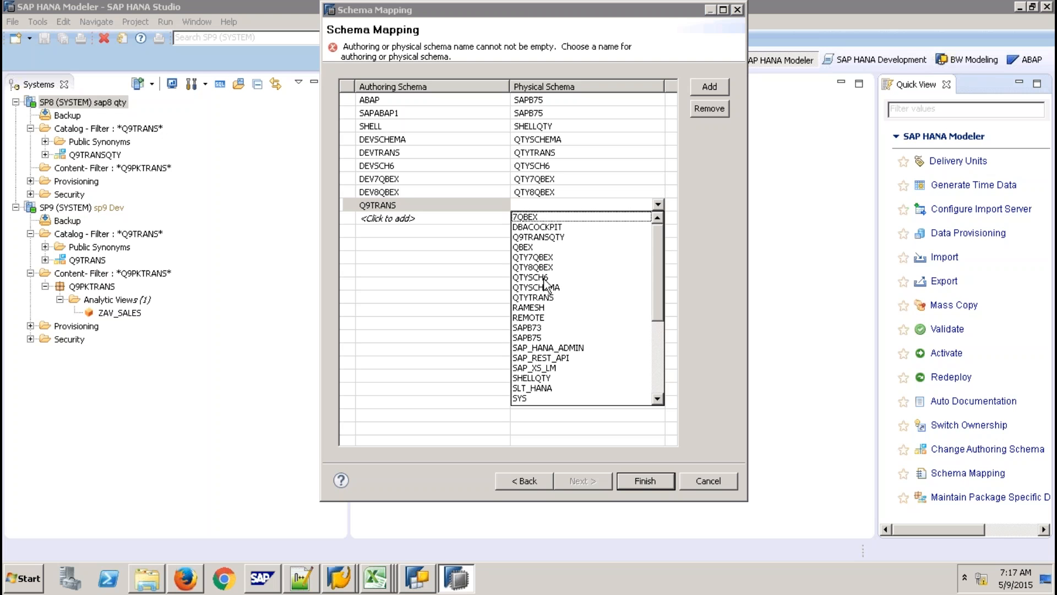
click(540, 237)
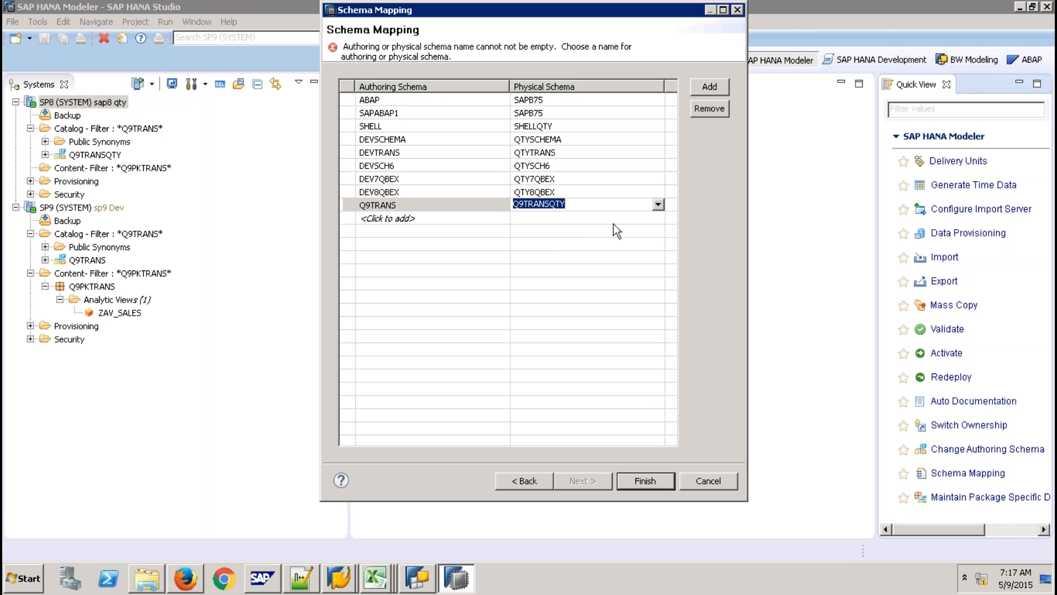
click(572, 227)
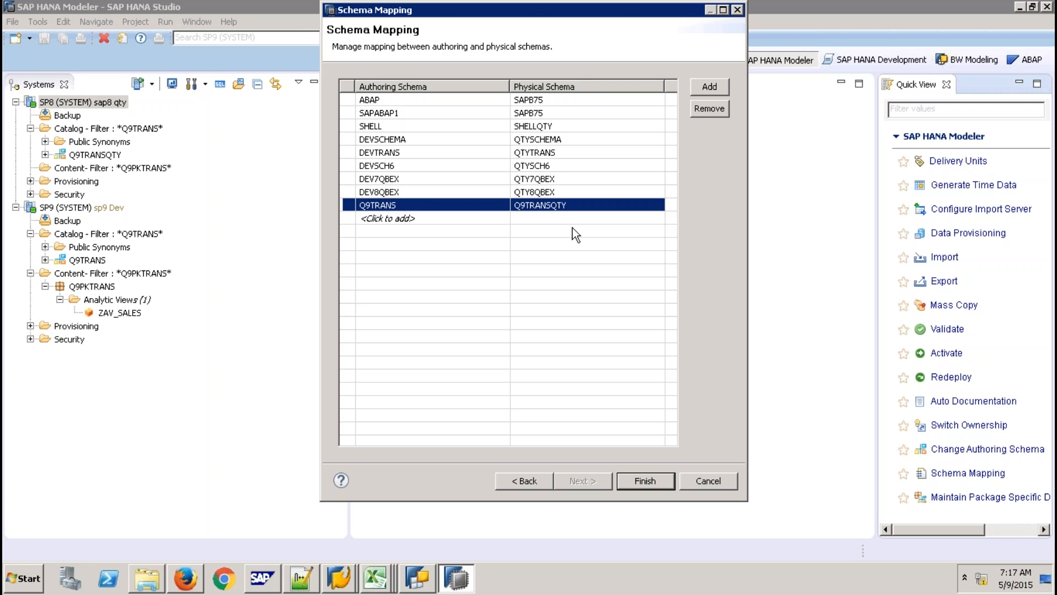
click(645, 480)
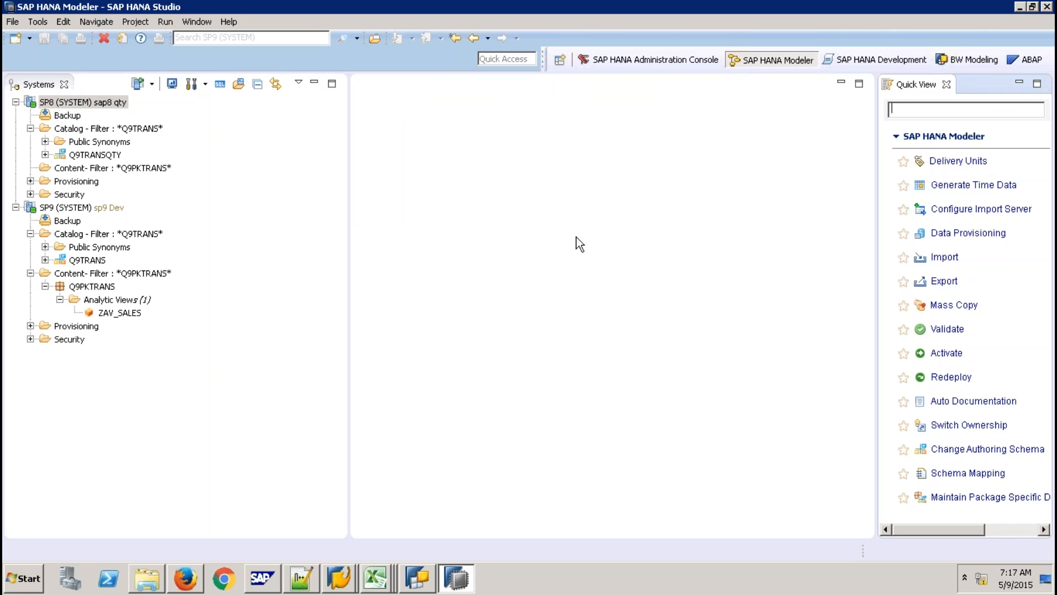
click(947, 85)
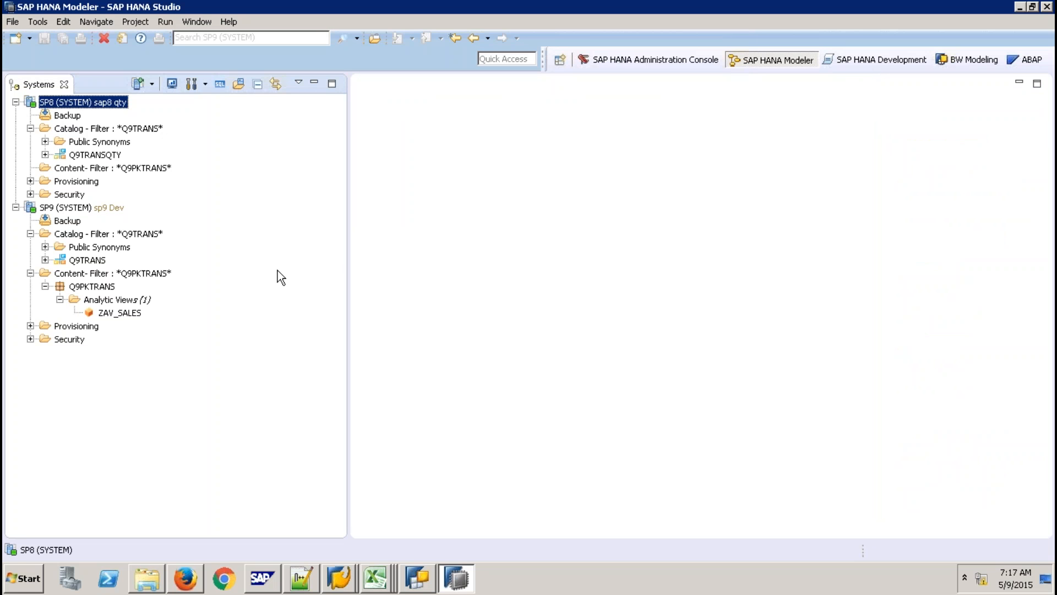
click(93, 287)
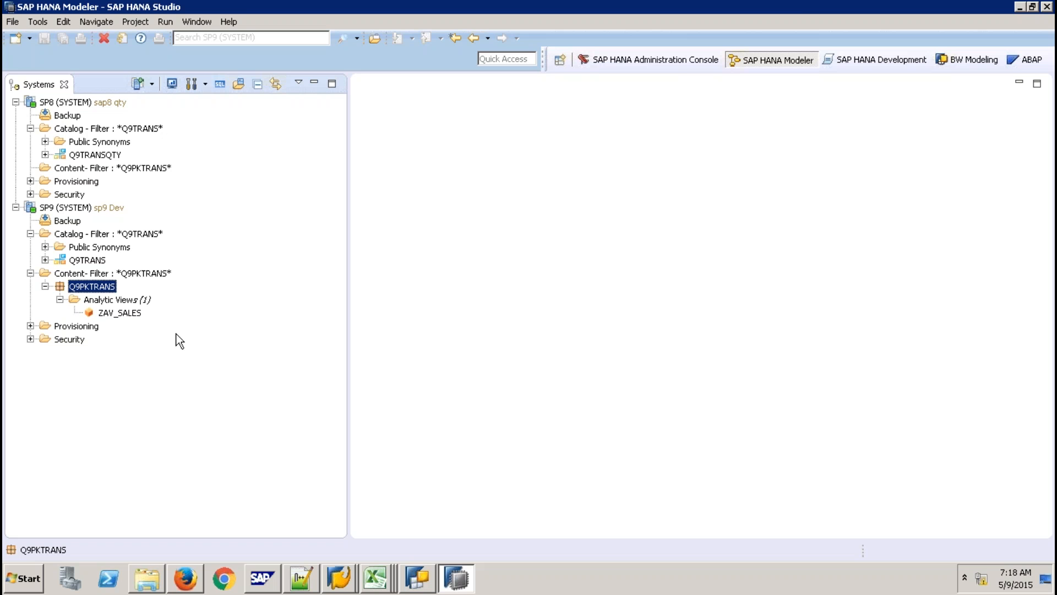
In the local Excel sheet, enter Package in E20 and DU beside it.
mouse_move(822, 4)
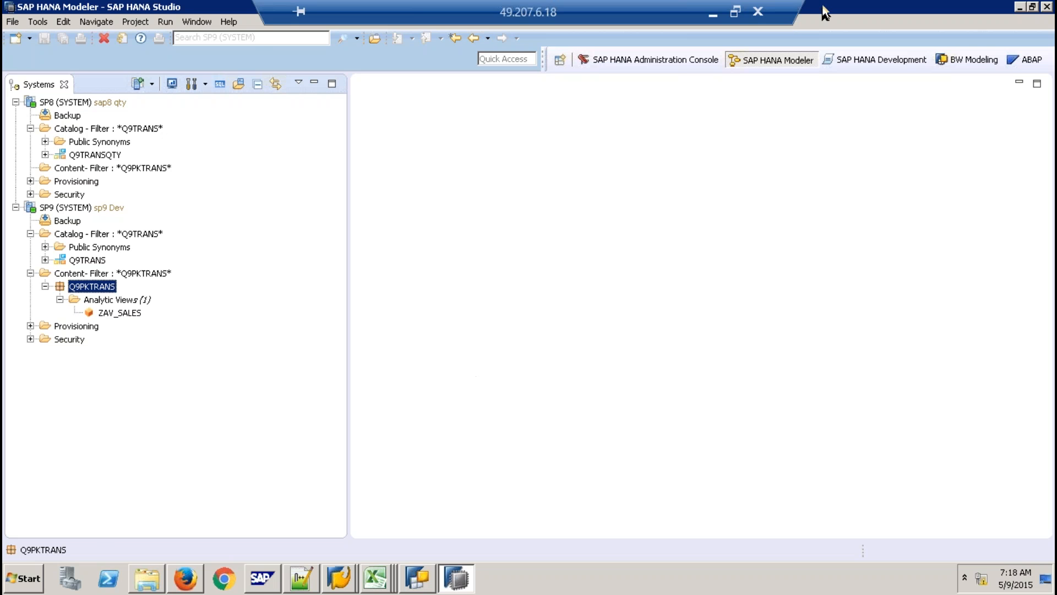
click(709, 6)
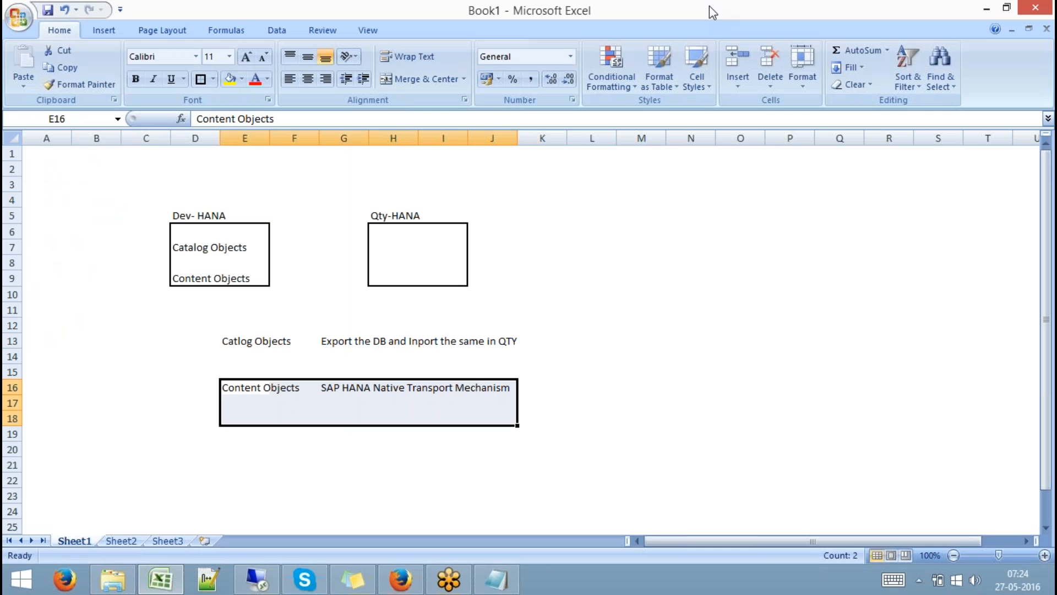
click(225, 450)
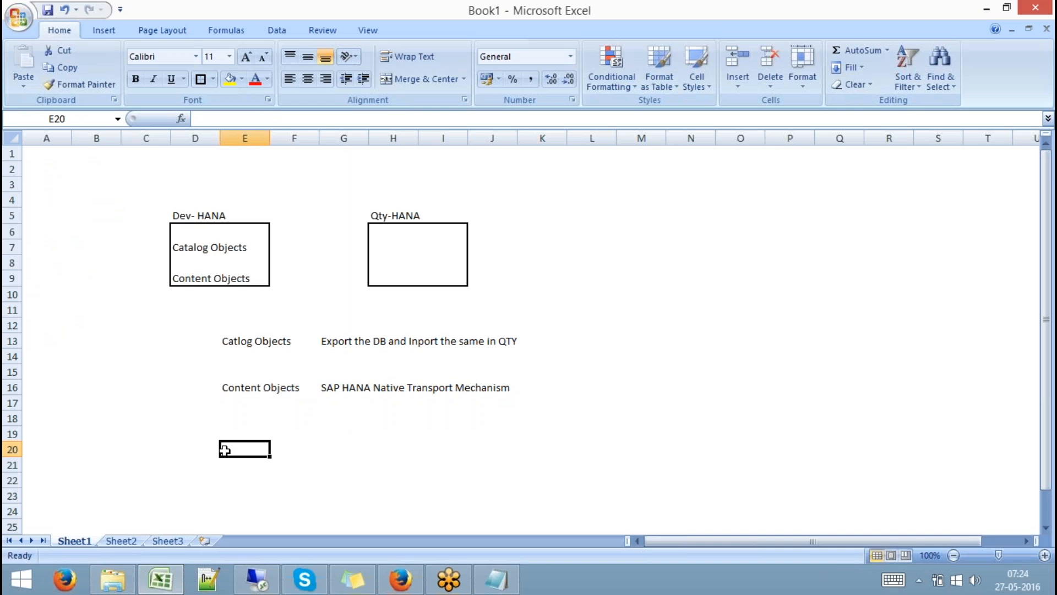
text(Pa)
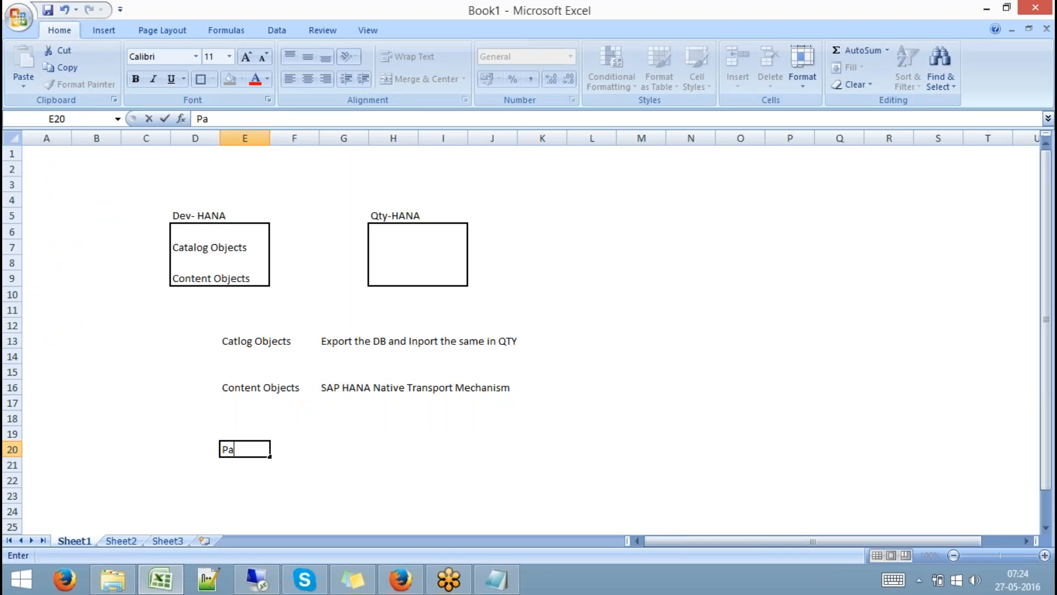
text(ckage)
key(Tab)
key(Tab)
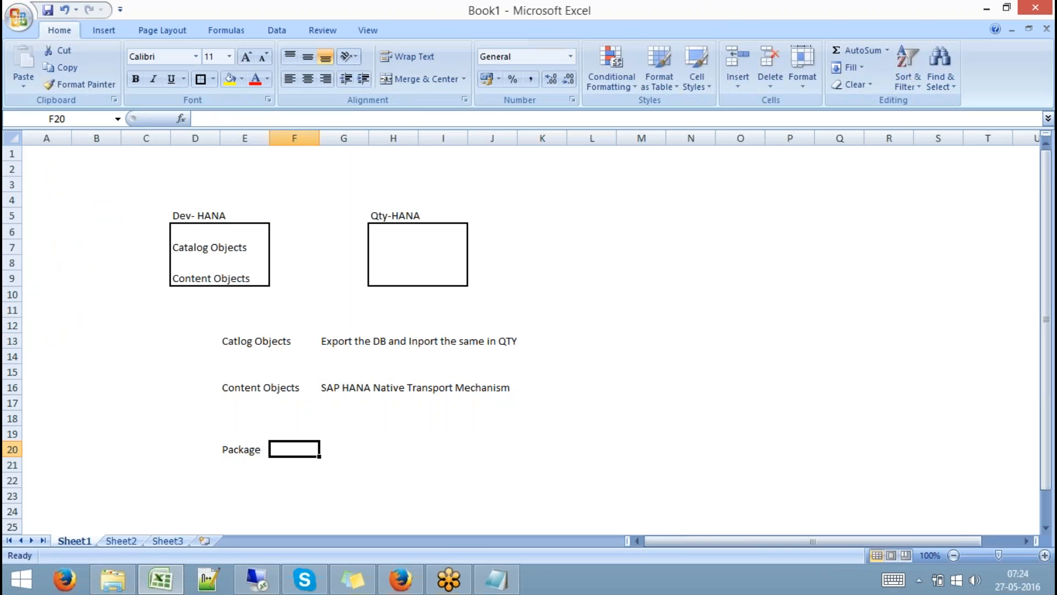
text(DU)
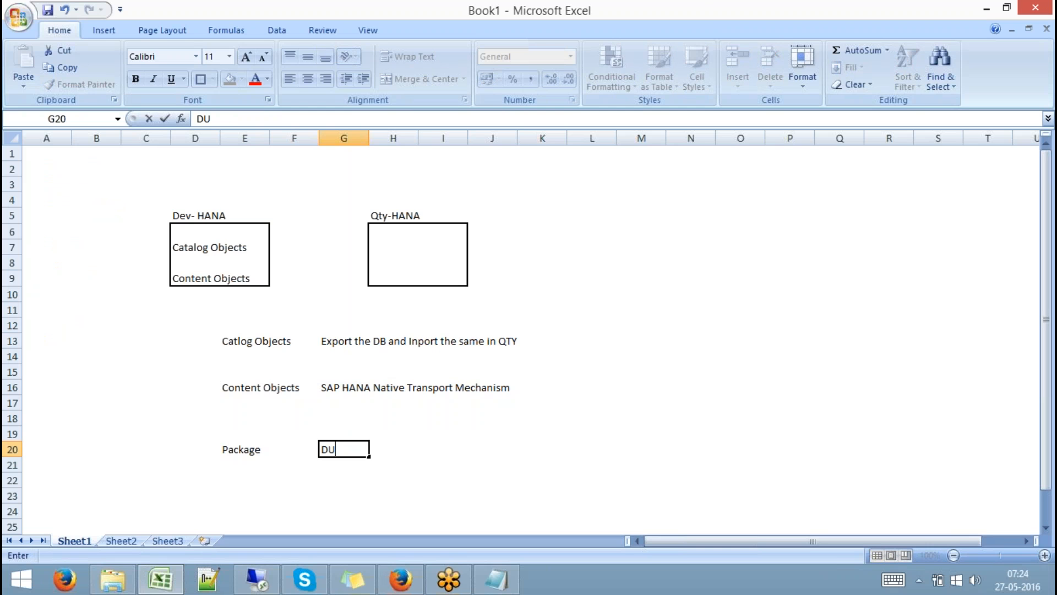
click(402, 467)
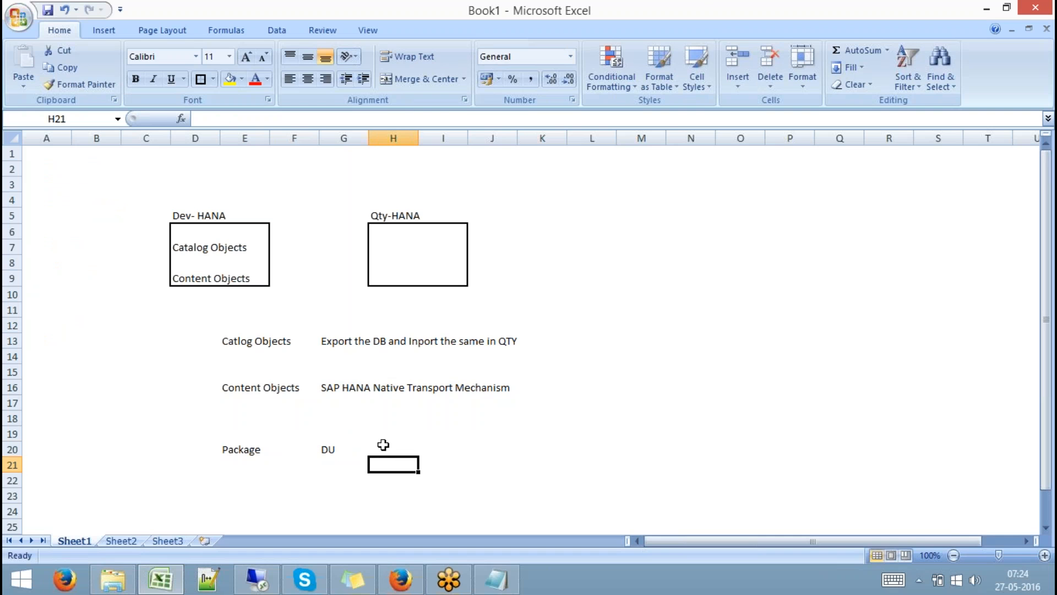
Enter Transport Route in H20, Release in J20 and import in N20.
click(383, 445)
text(Tr)
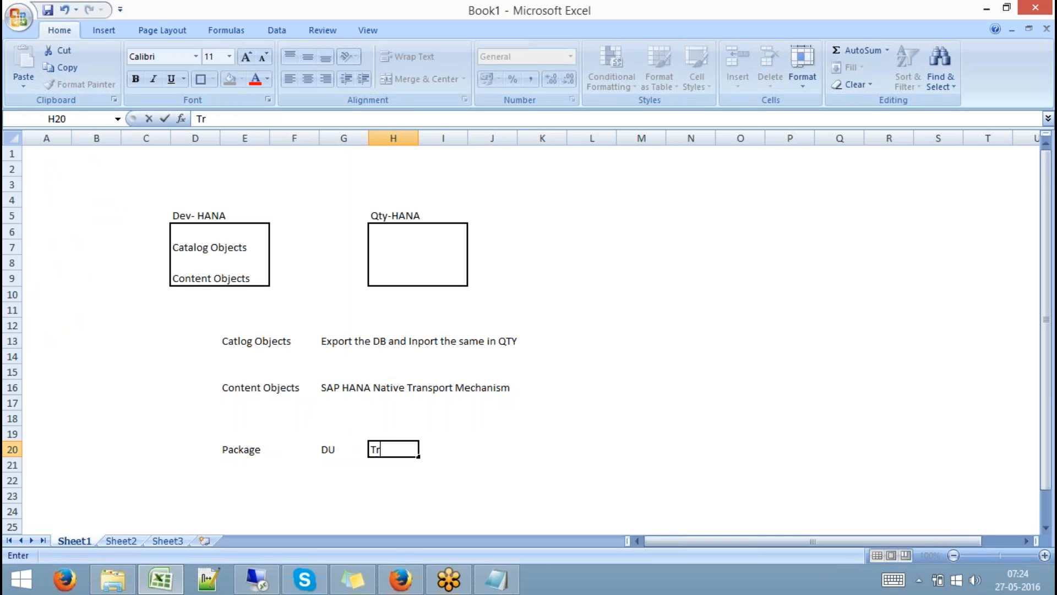
text(ansport Route)
key(Tab)
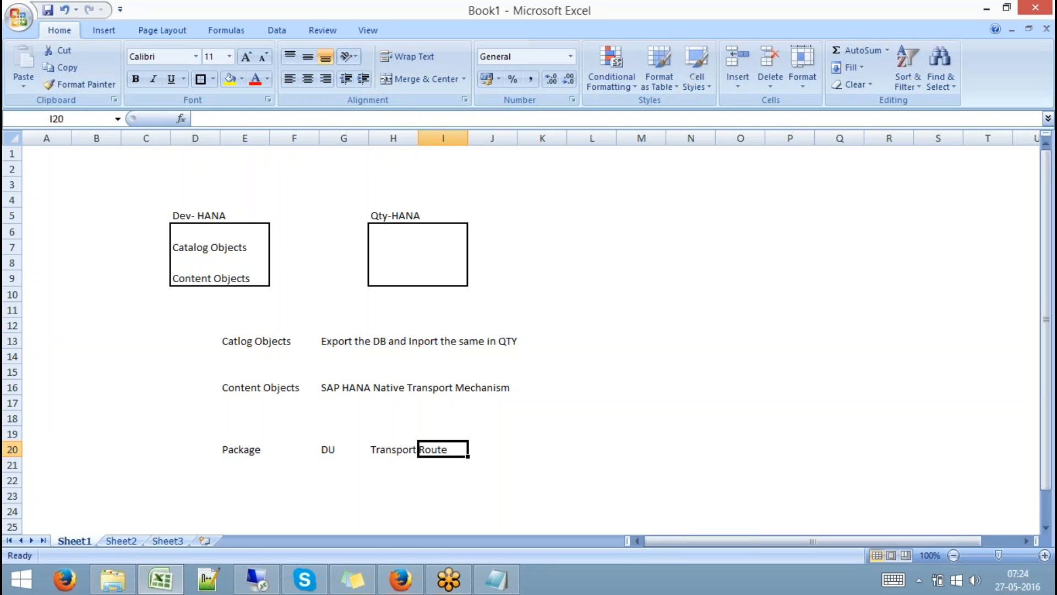
key(Tab)
text(Re)
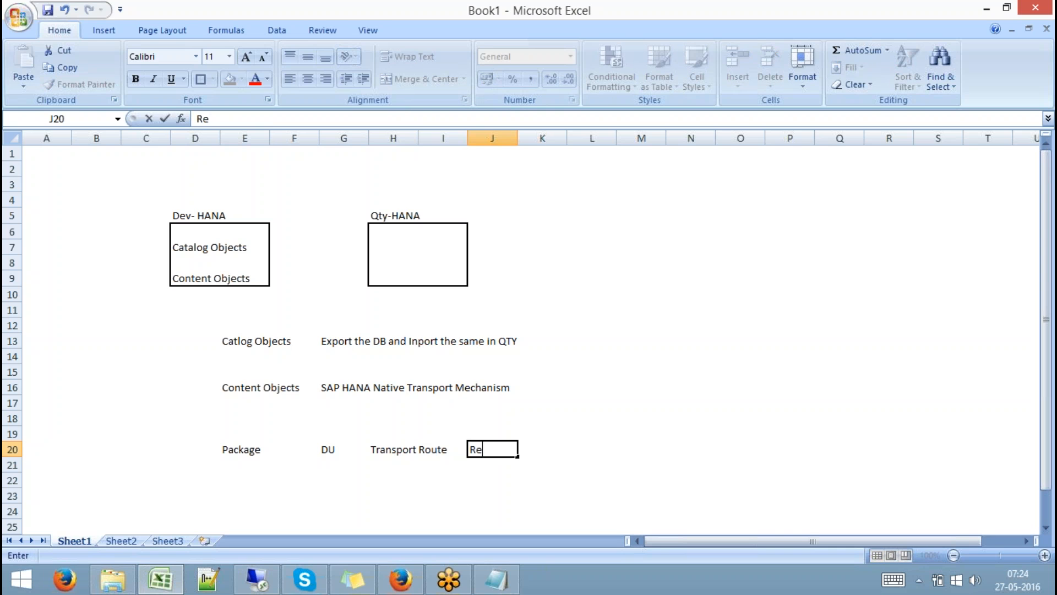
text(lease)
key(Tab)
key(Tab)
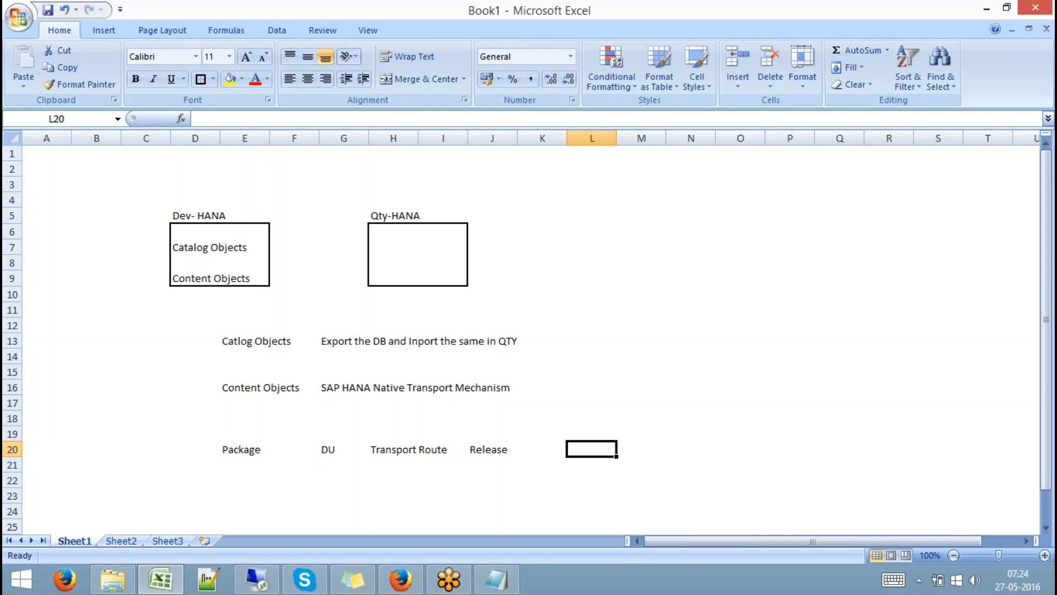
key(Tab)
key(Tab)
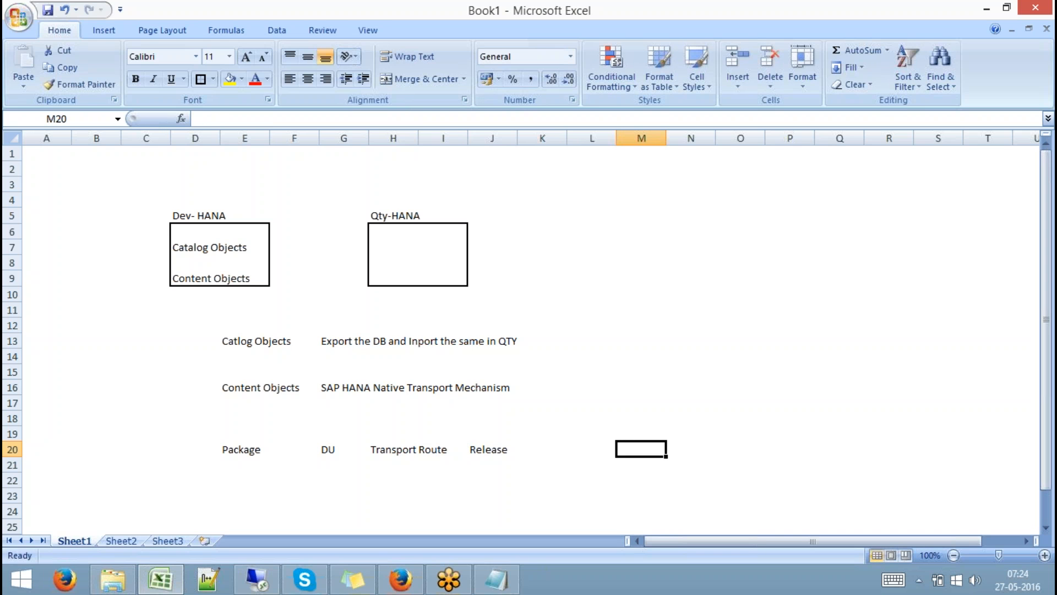
text(import)
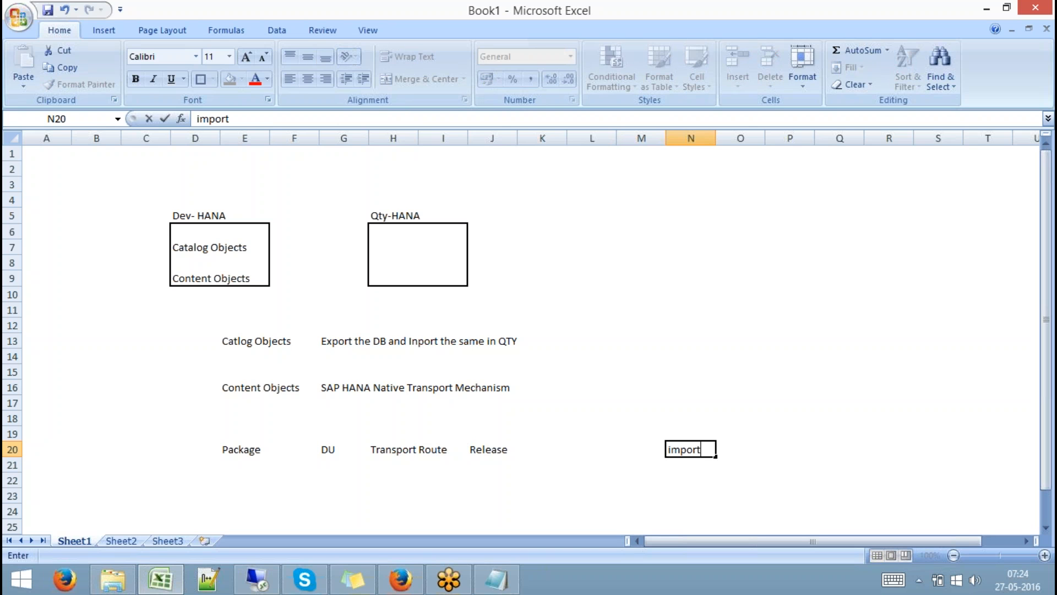
key(Return)
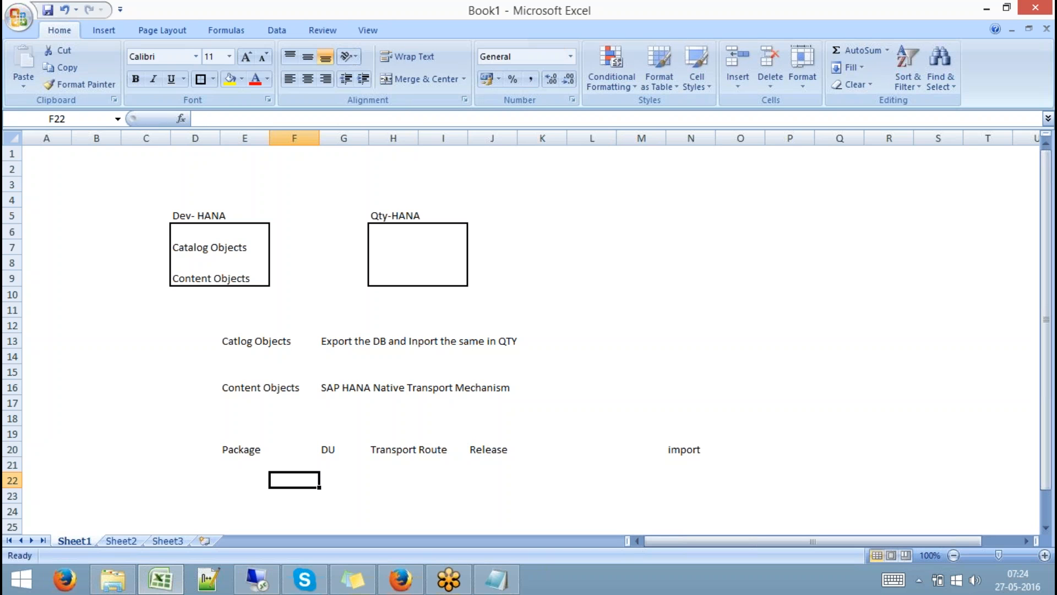
Point out each row-20 label in turn: Package, DU, Transport Route, Release, import.
click(252, 450)
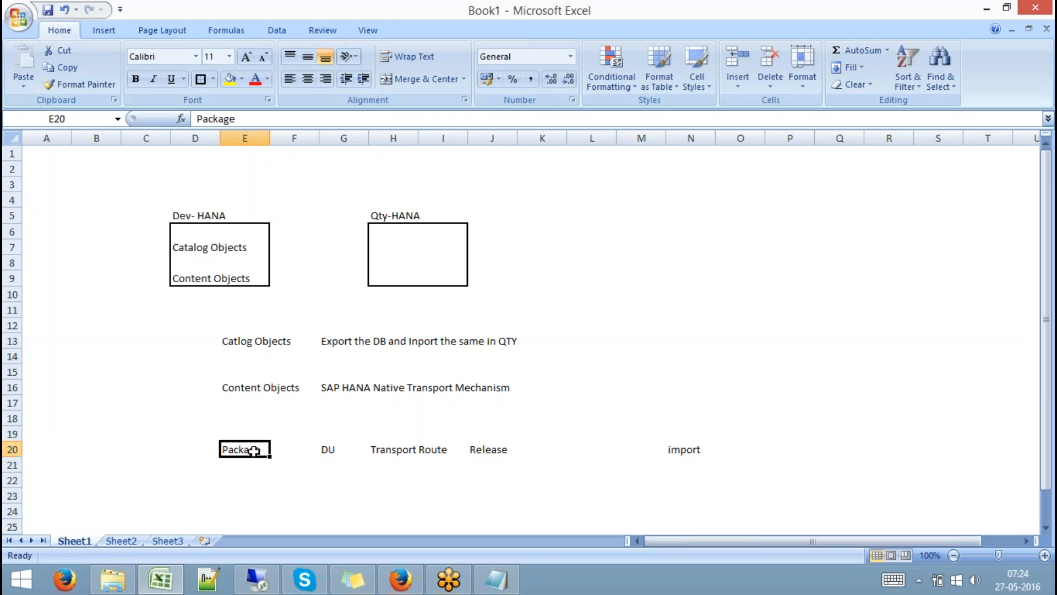
click(324, 450)
click(394, 450)
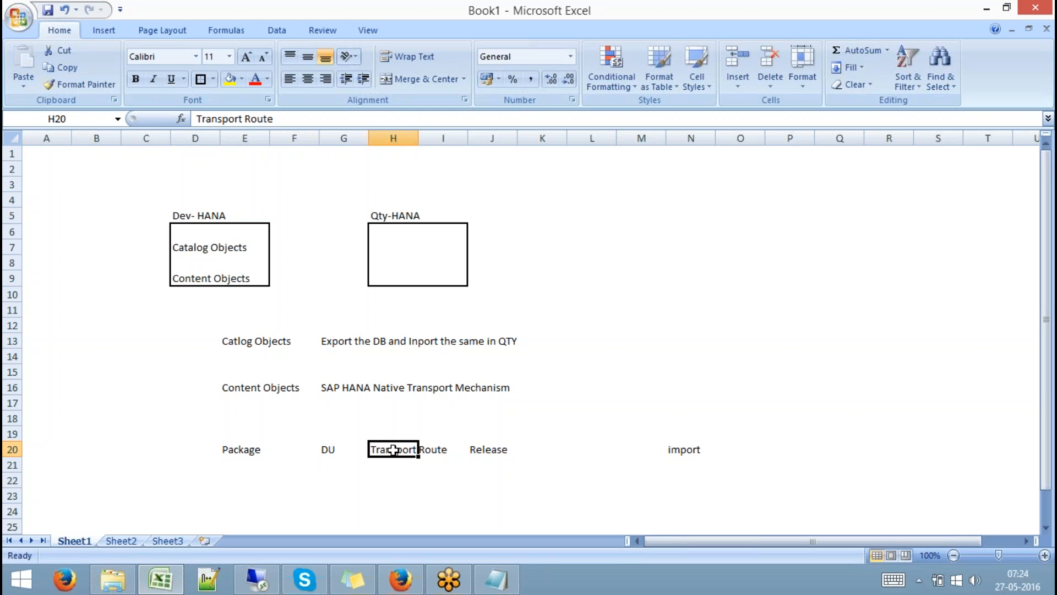
click(484, 450)
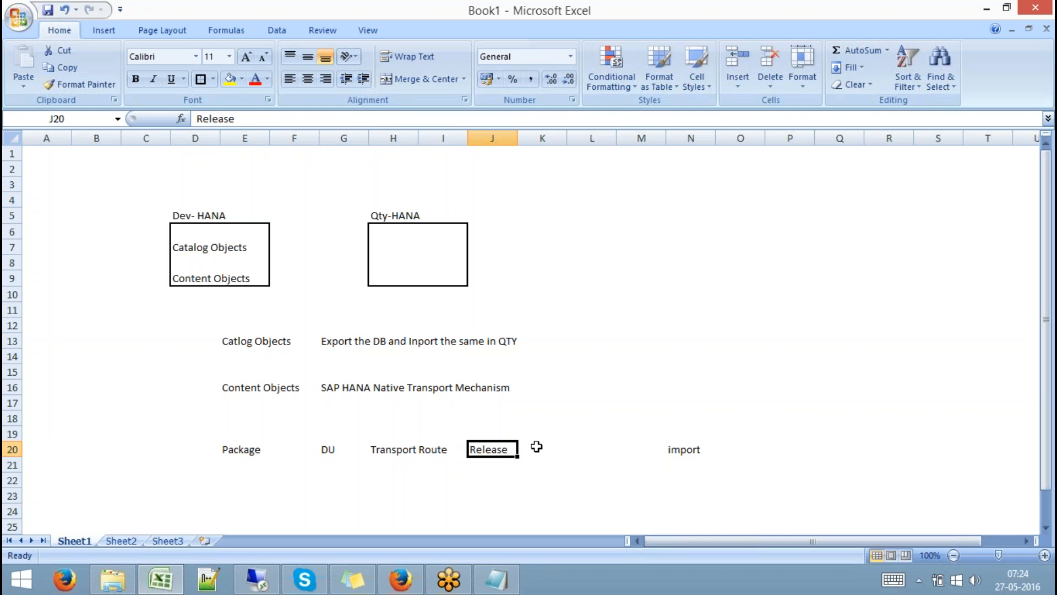
click(685, 451)
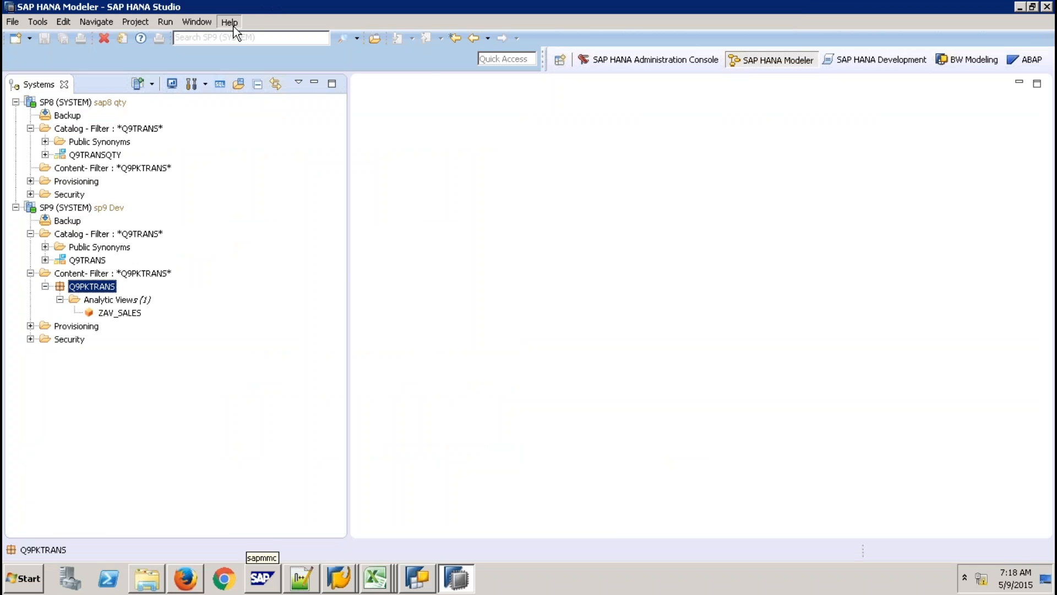
Reopen Quick View and open SP9 Dev's Delivery Units, then cancel and close the manager.
click(234, 26)
click(270, 159)
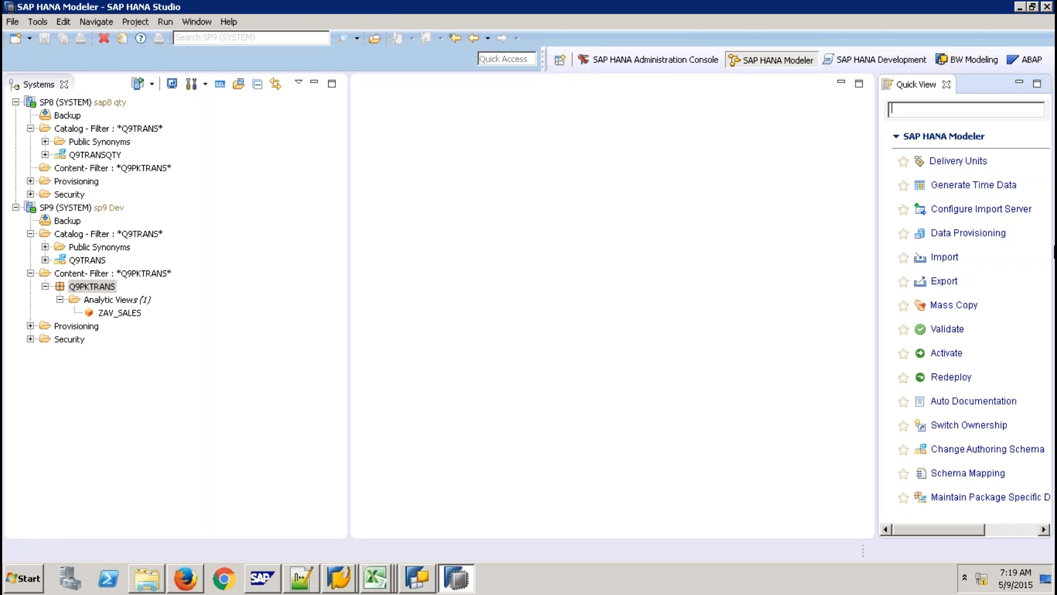
click(969, 161)
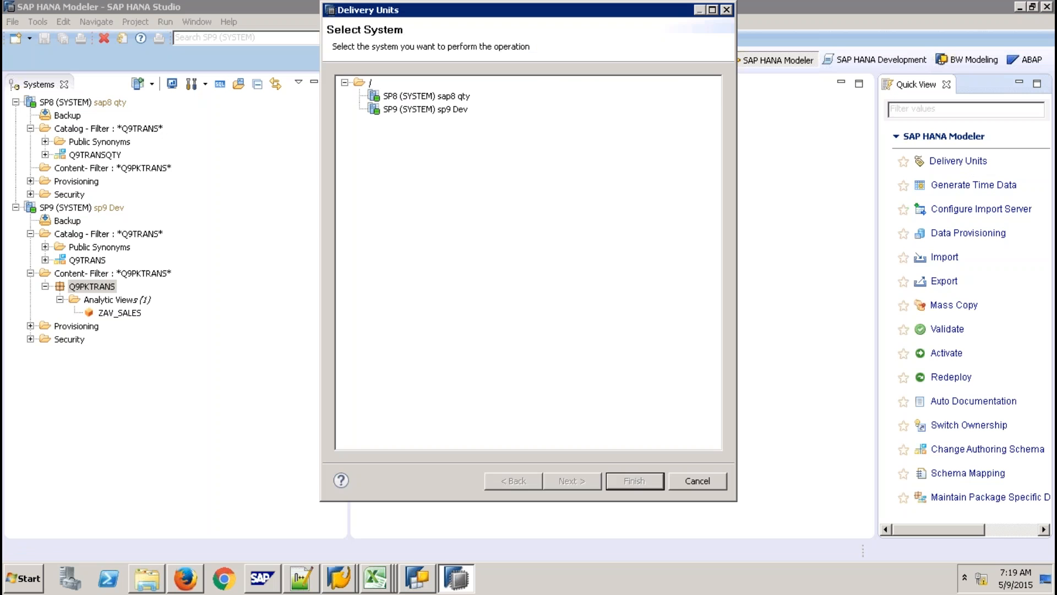
click(441, 110)
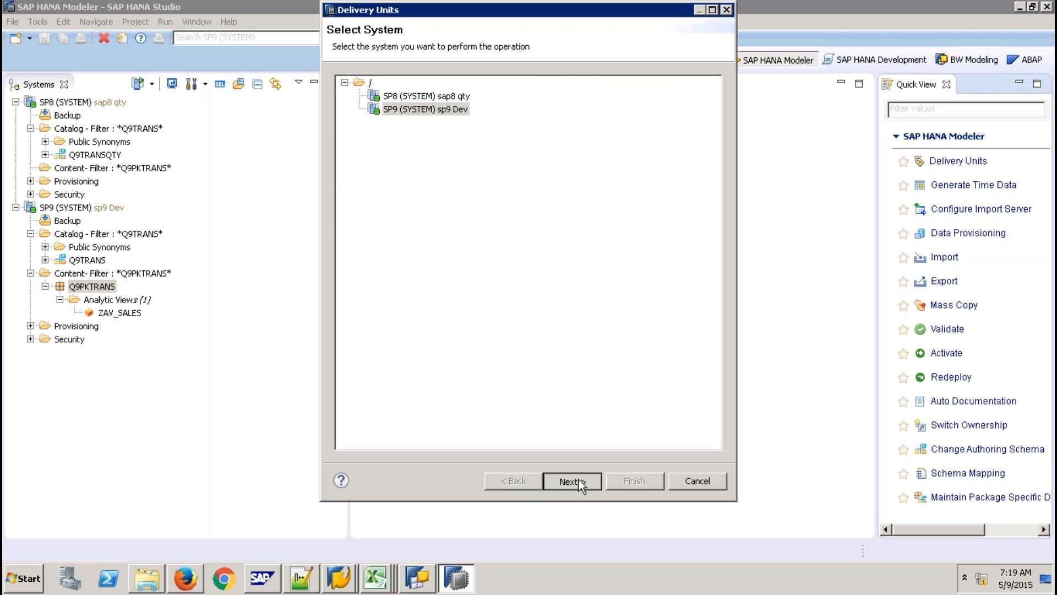
click(573, 479)
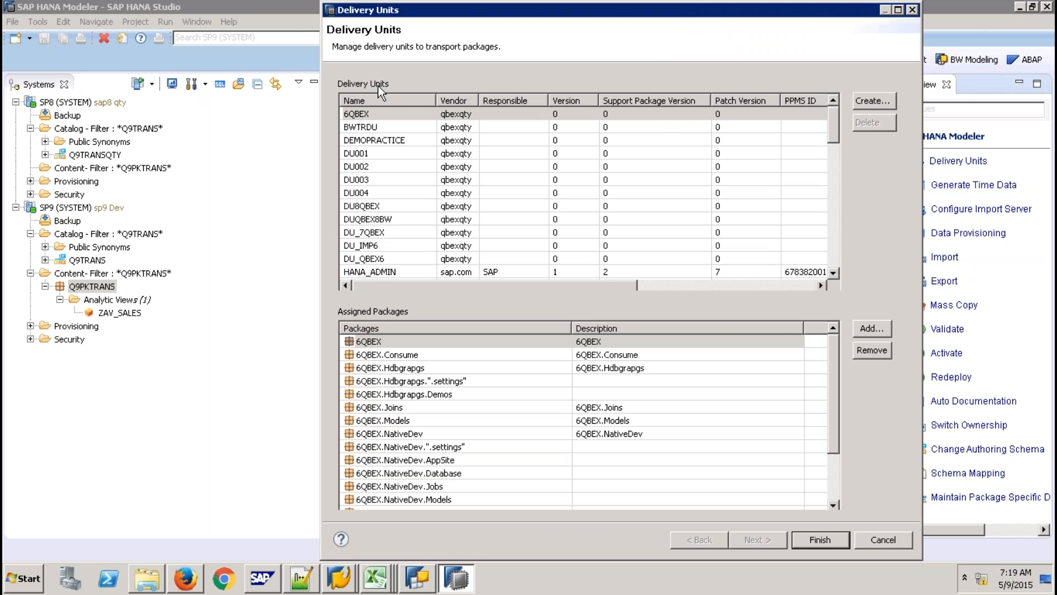
click(867, 101)
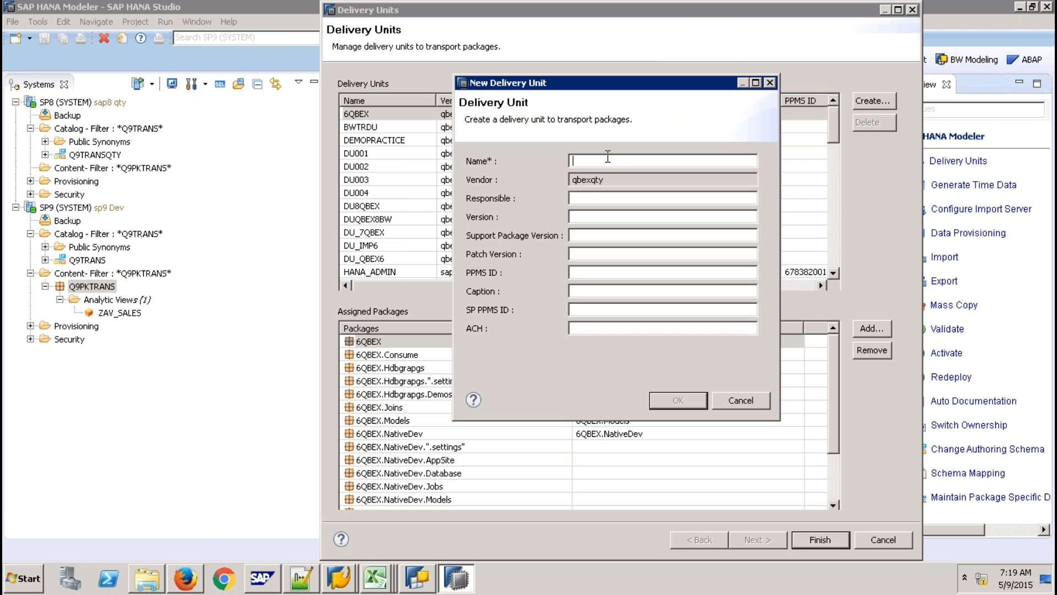
click(742, 400)
click(880, 540)
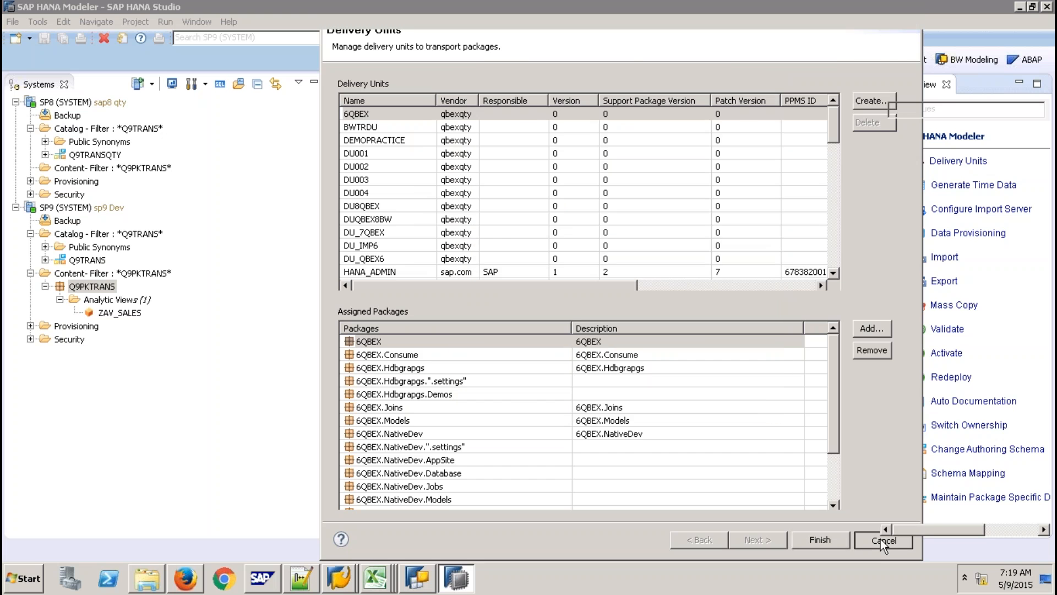
With Q9PKTRANS selected, reopen SP9 Dev's Delivery Units and start a new delivery unit.
click(105, 288)
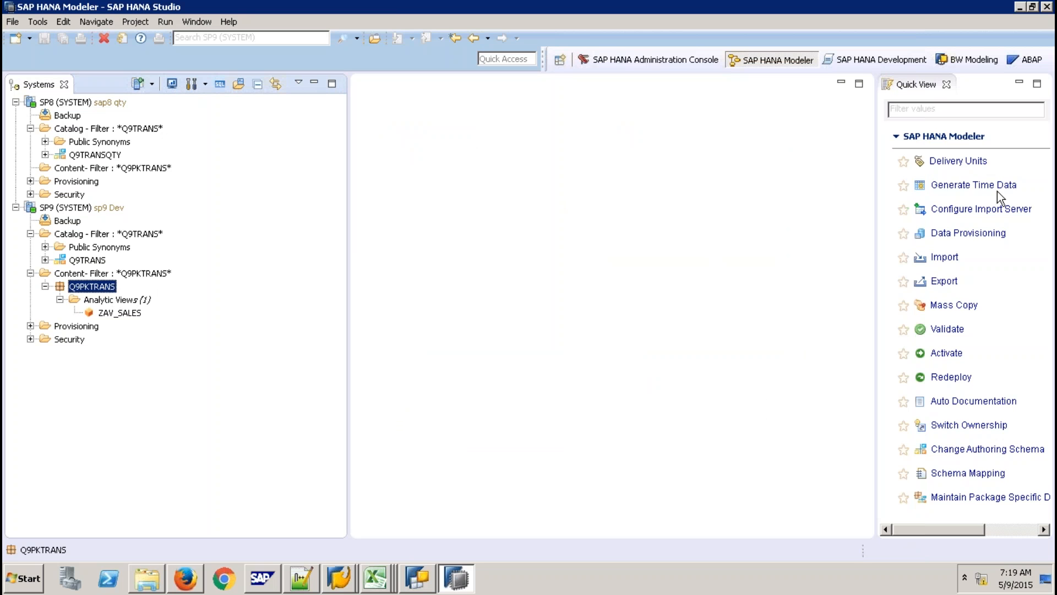
click(960, 160)
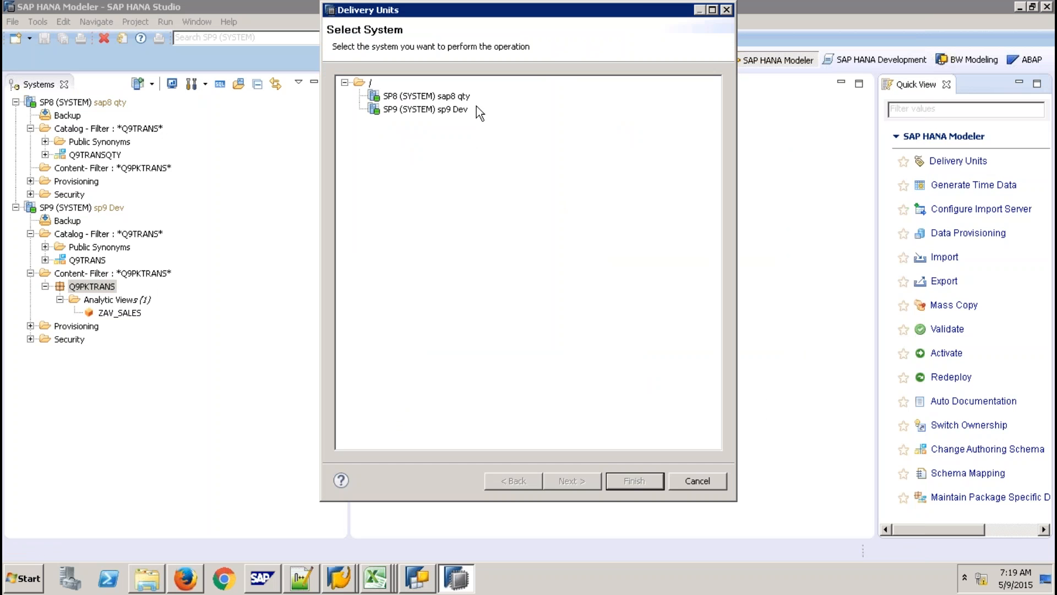
click(459, 110)
click(594, 477)
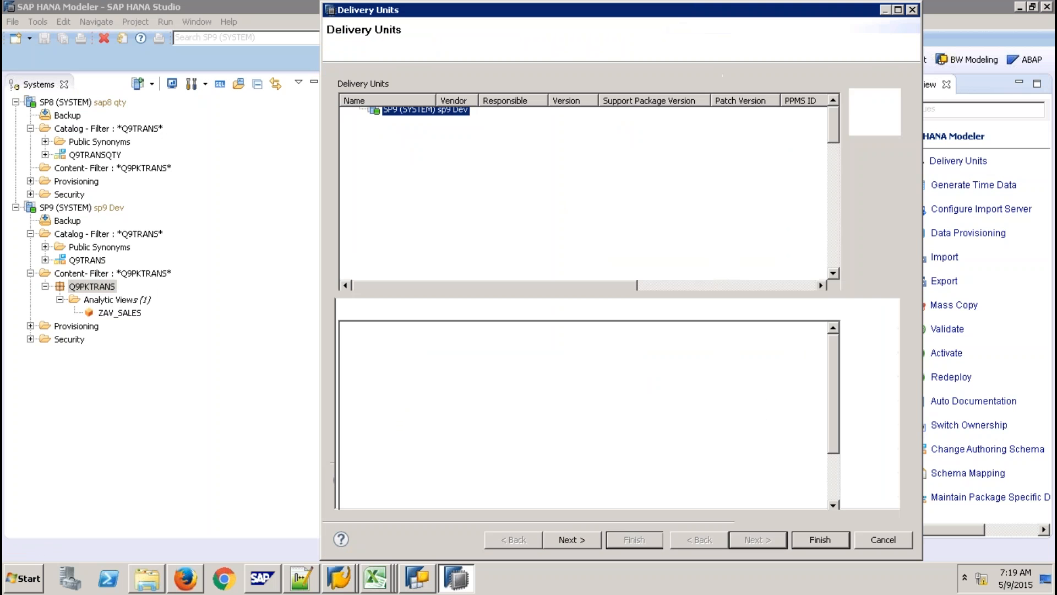
click(877, 100)
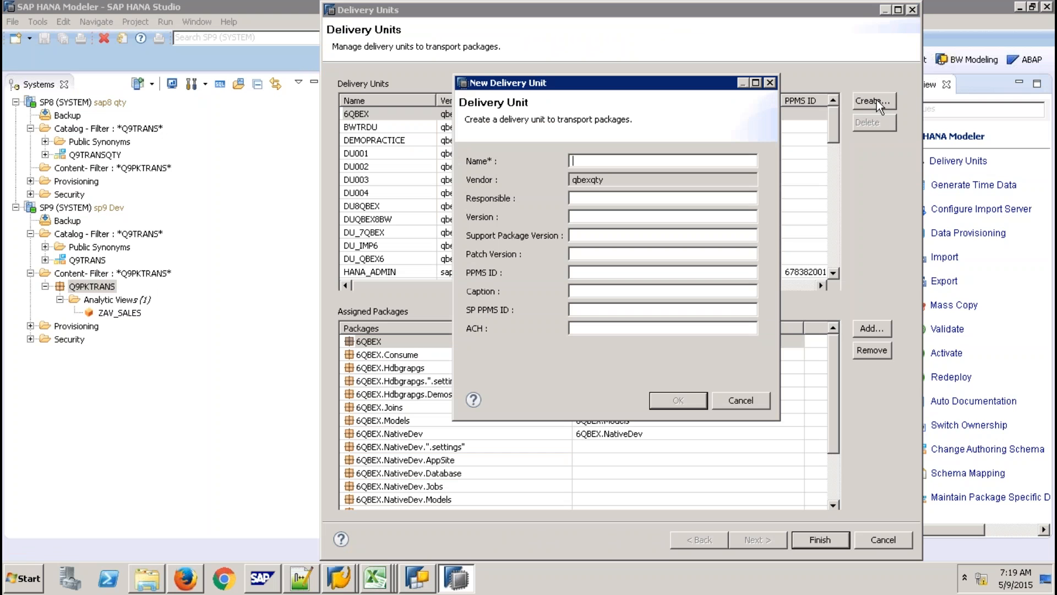
Create the DU9QBEX delivery unit and select it to assign packages.
text(DU9QBEX)
click(679, 406)
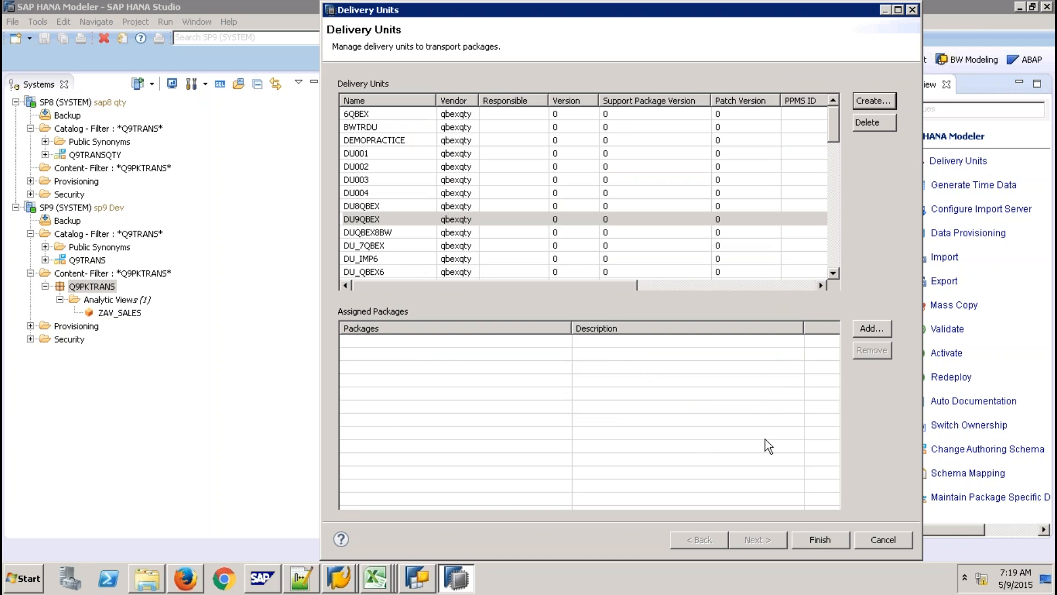
click(381, 219)
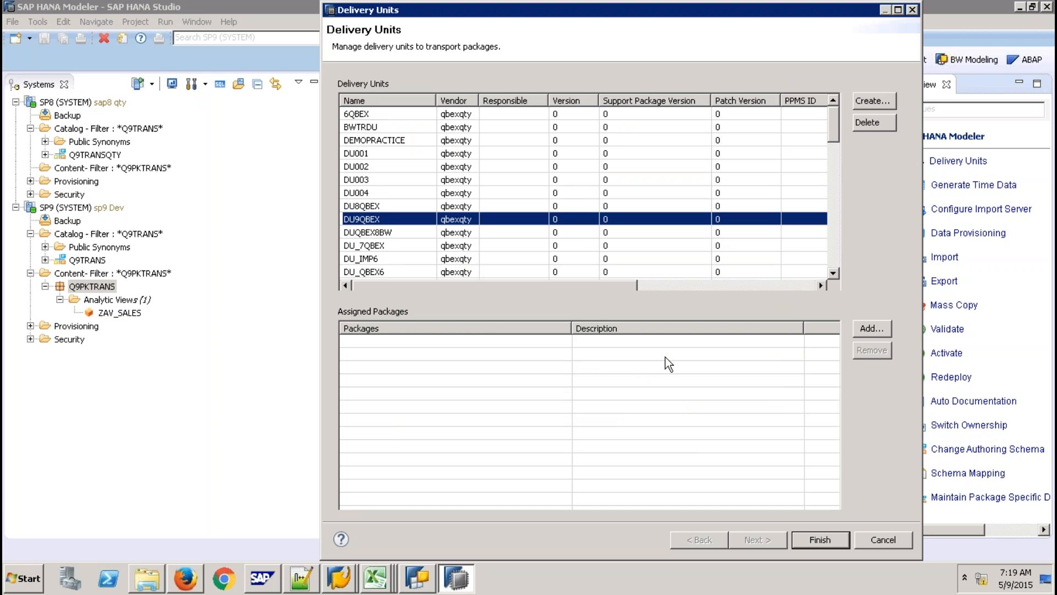
click(864, 326)
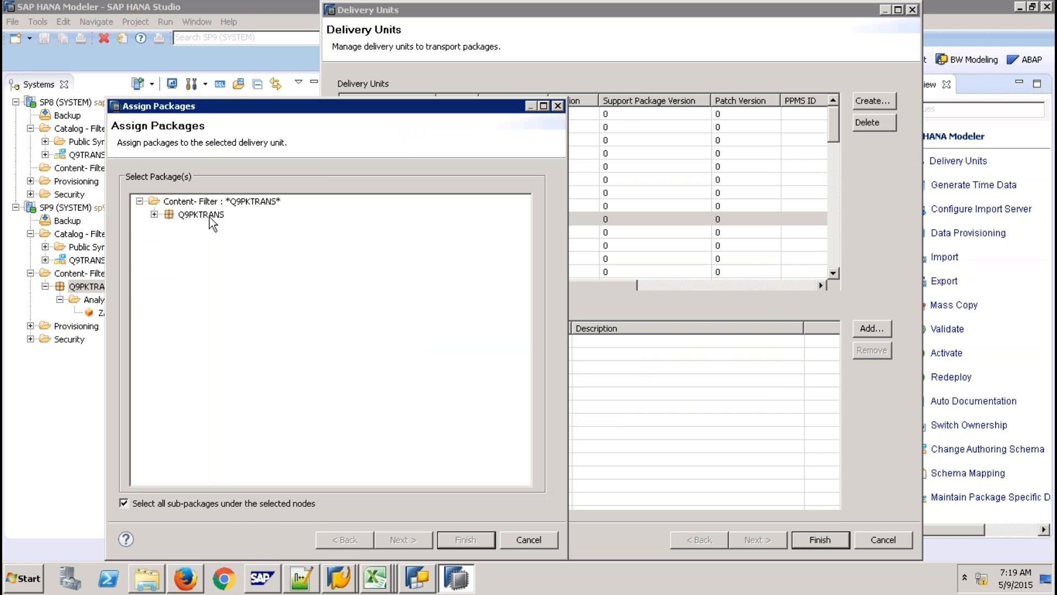
Assign package Q9PKTRANS to DU9QBEX and close the Delivery Units manager.
click(209, 215)
click(478, 536)
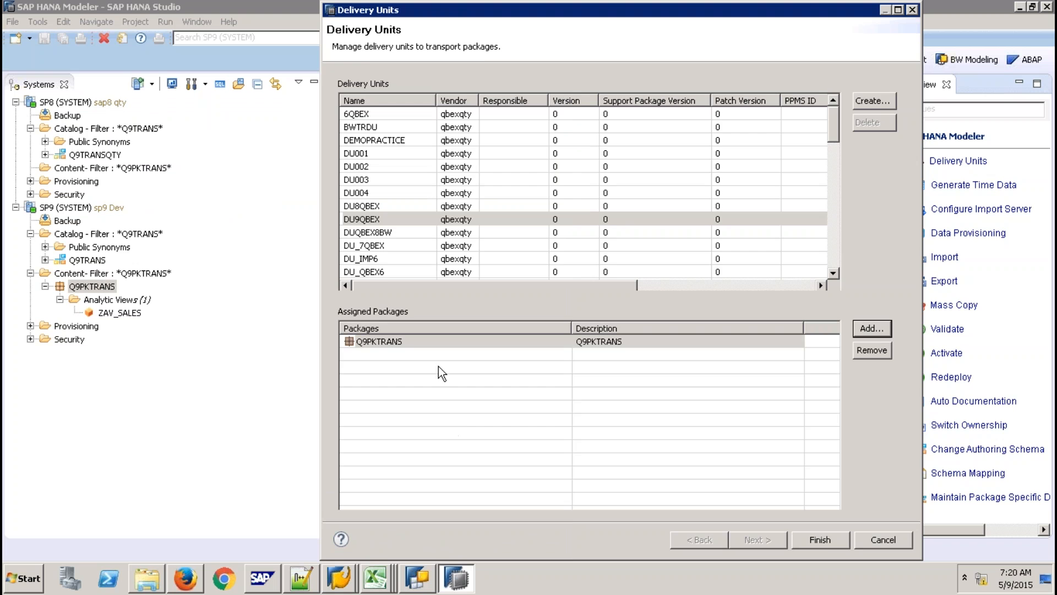
click(819, 540)
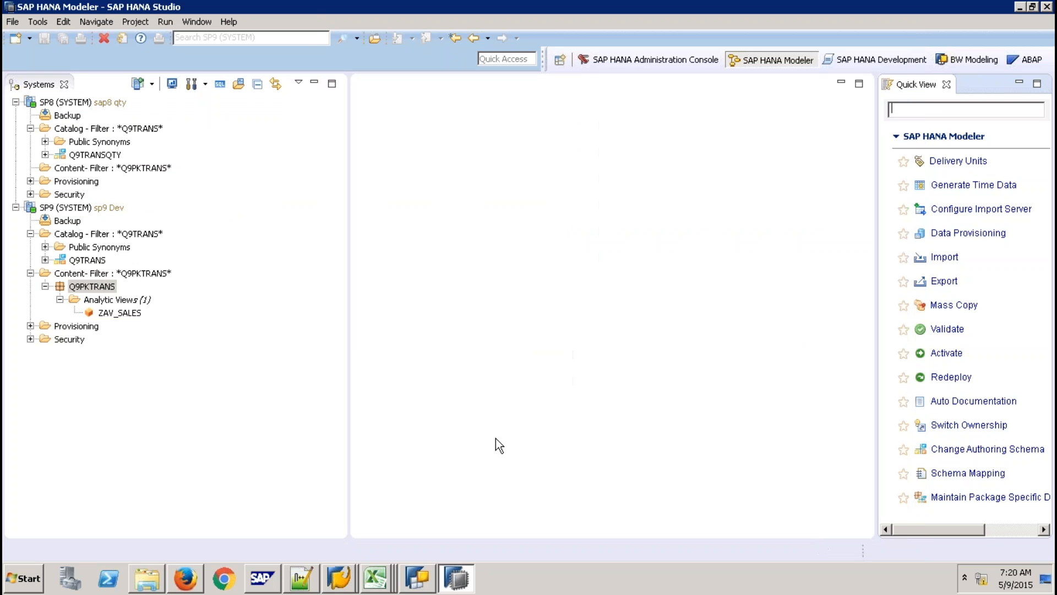
right_click(99, 288)
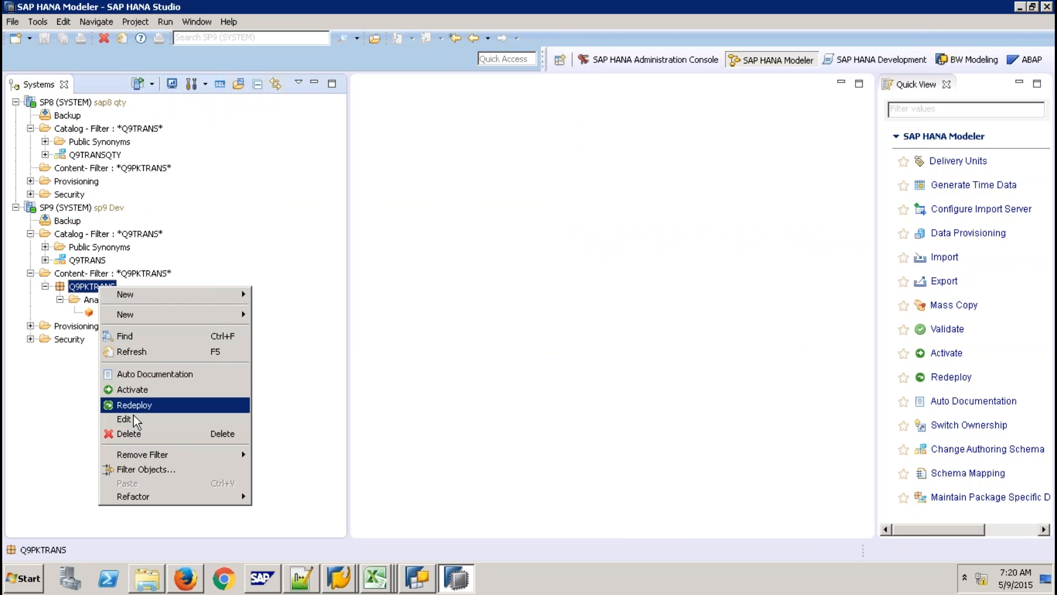
click(133, 417)
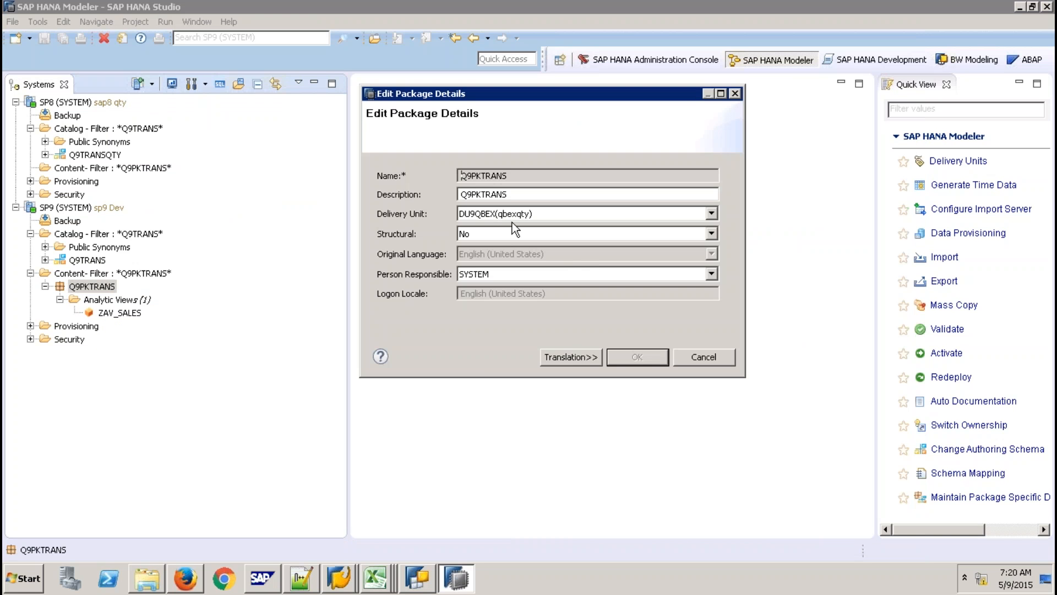
click(710, 215)
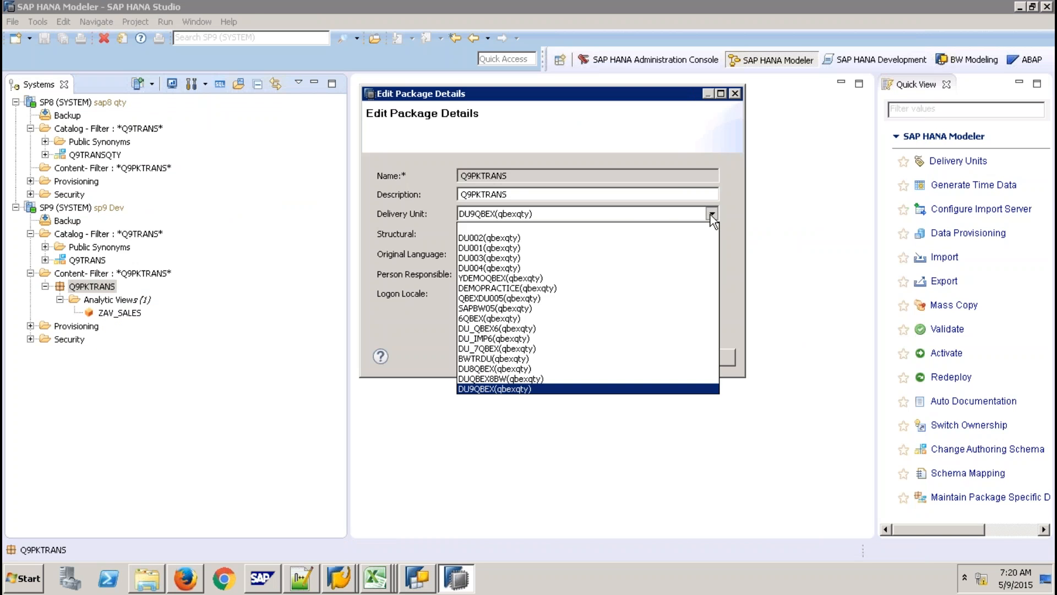
click(742, 215)
click(700, 358)
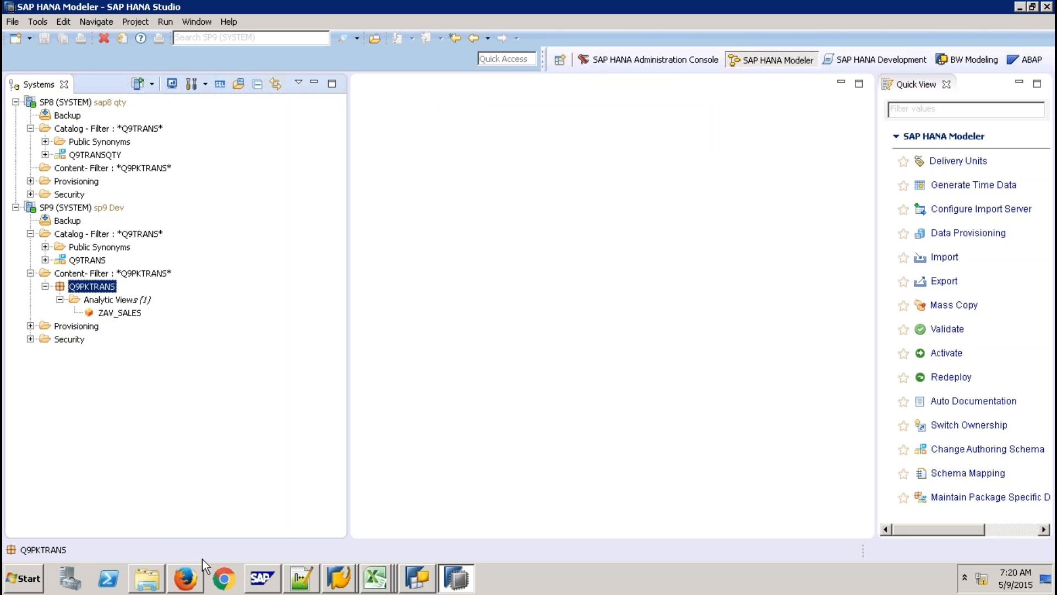
click(198, 575)
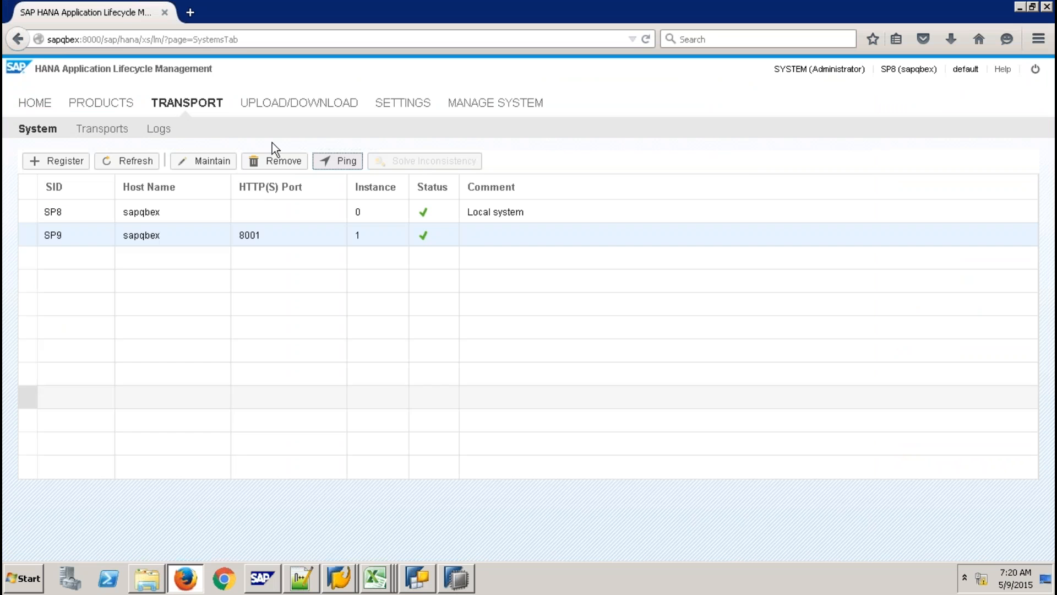
Load sapqbex:8000/sap/hana/xs/lm/ in Firefox and log in as SYSTEM with its password.
click(238, 35)
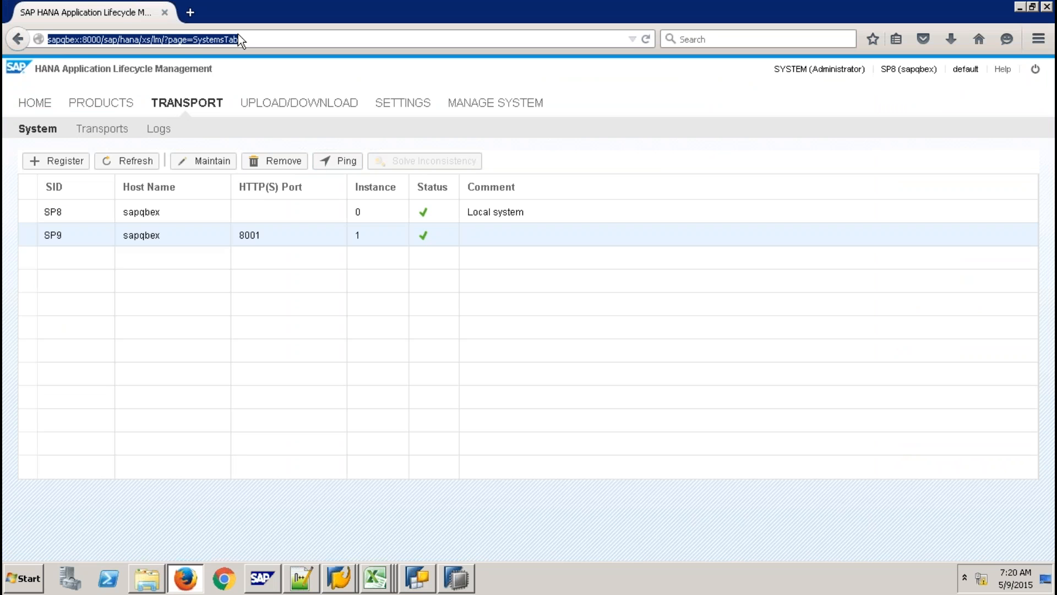
text(SAPqbex/)
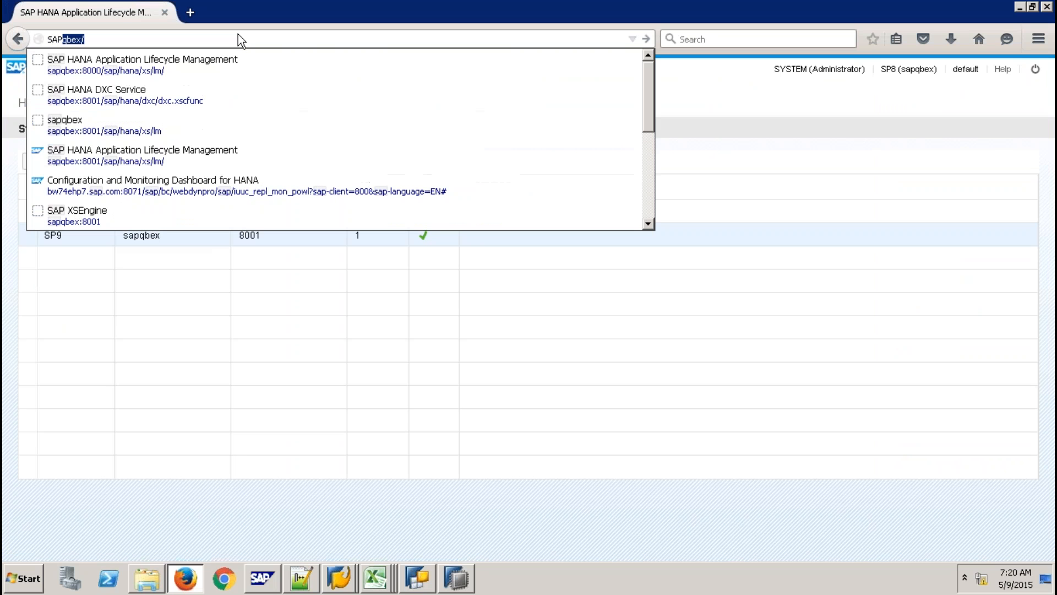
click(190, 64)
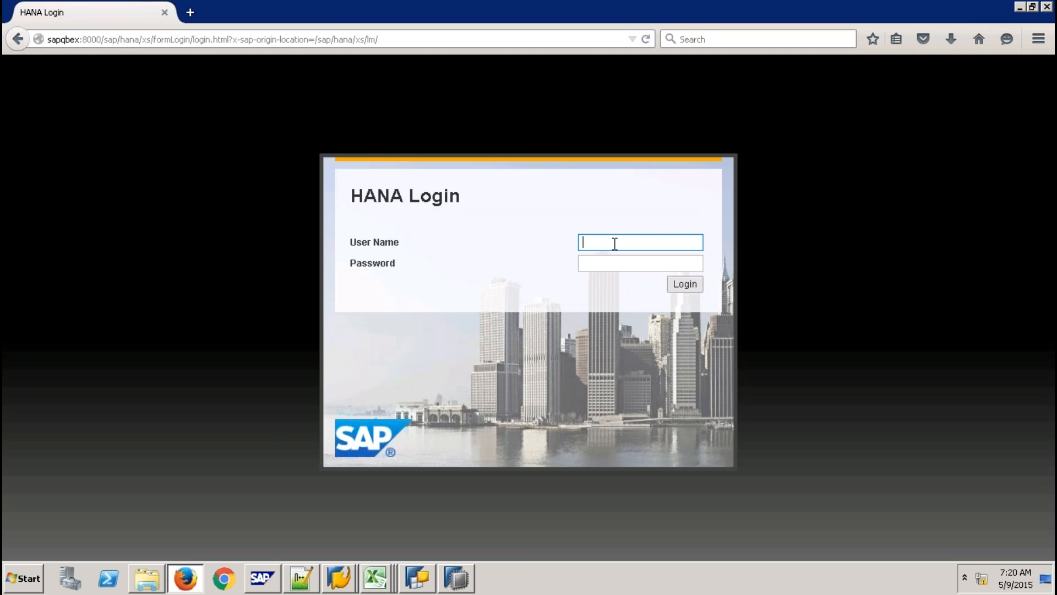
text(system)
key(Tab)
text(m*********)
key(Return)
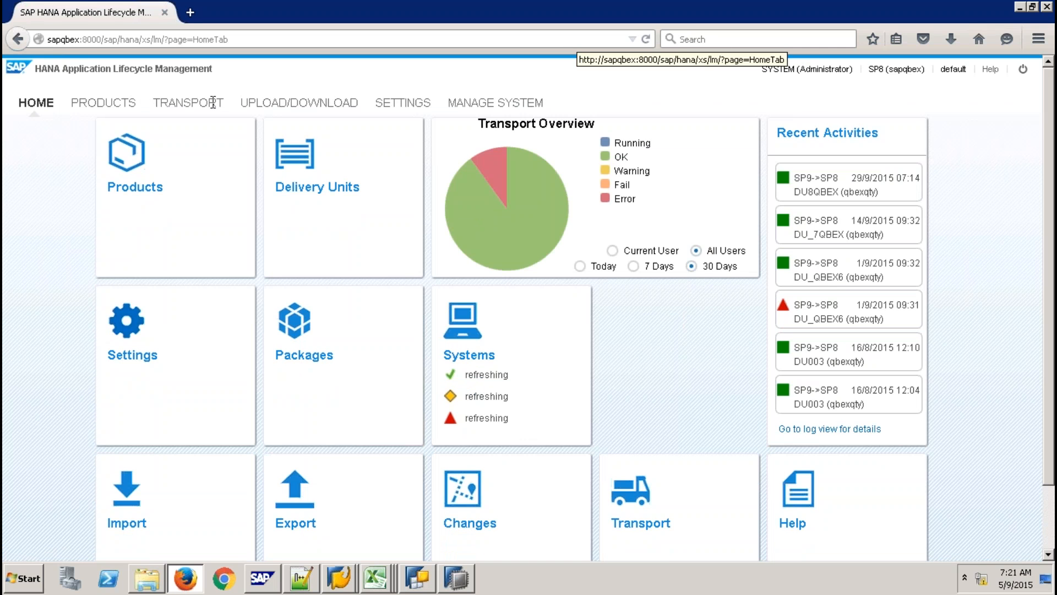
Ping SP9 under TRANSPORT > System to confirm it's reachable, then list the transport routes.
click(401, 103)
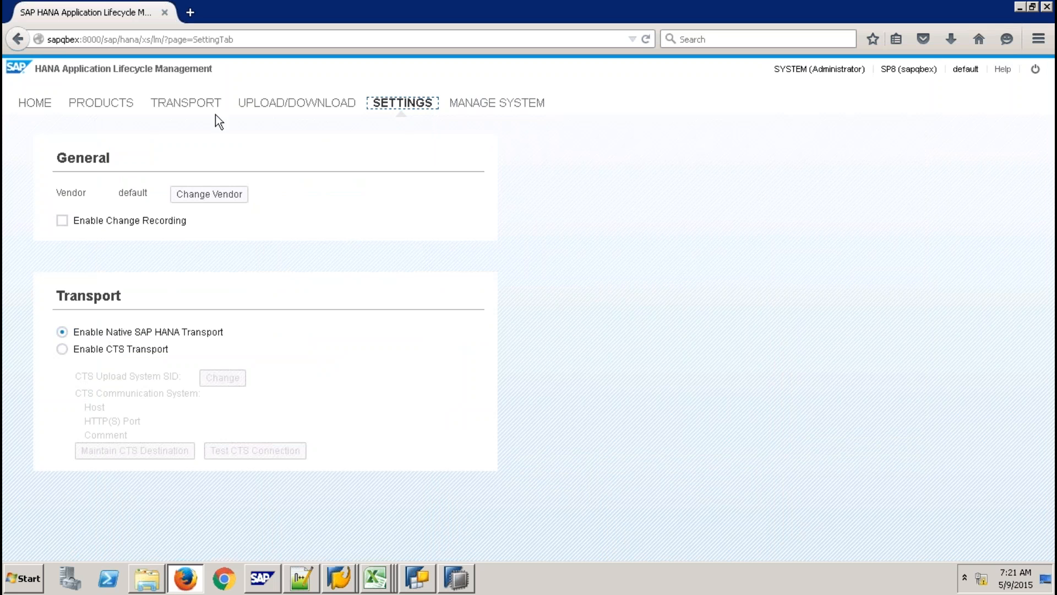
click(201, 105)
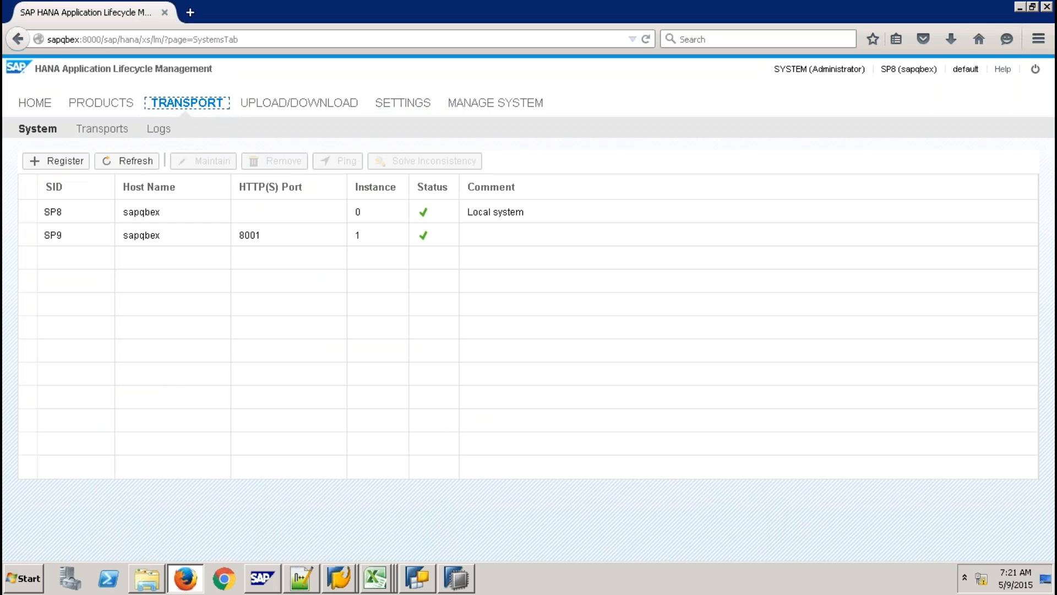
click(32, 235)
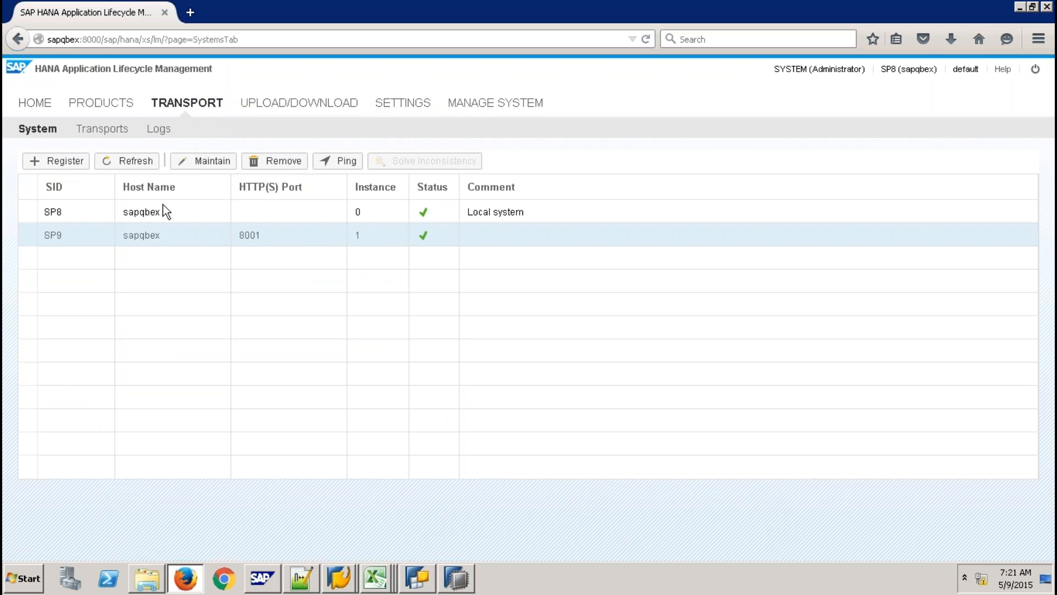
click(347, 161)
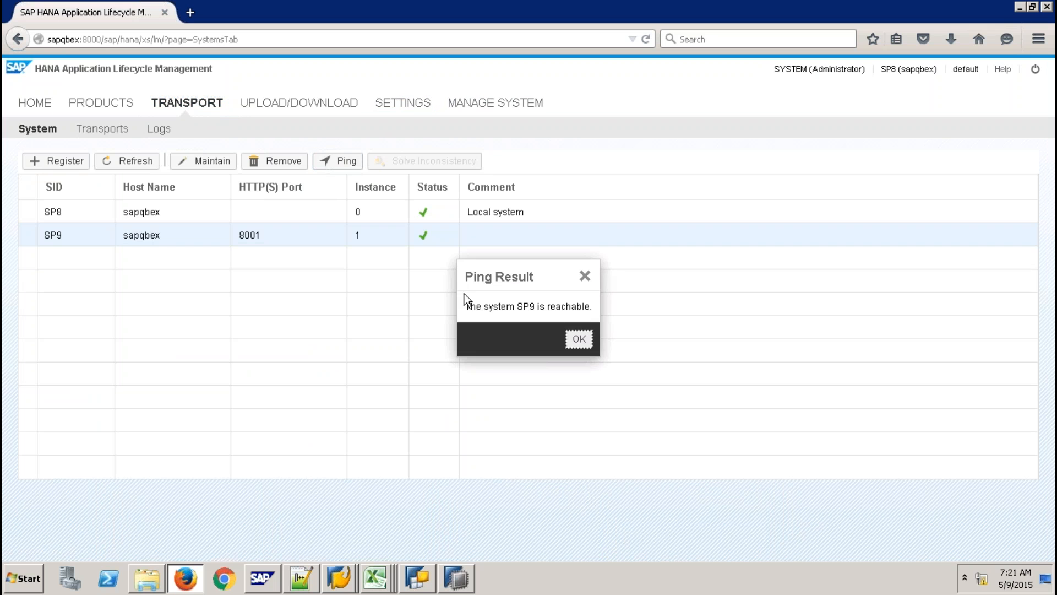
click(580, 339)
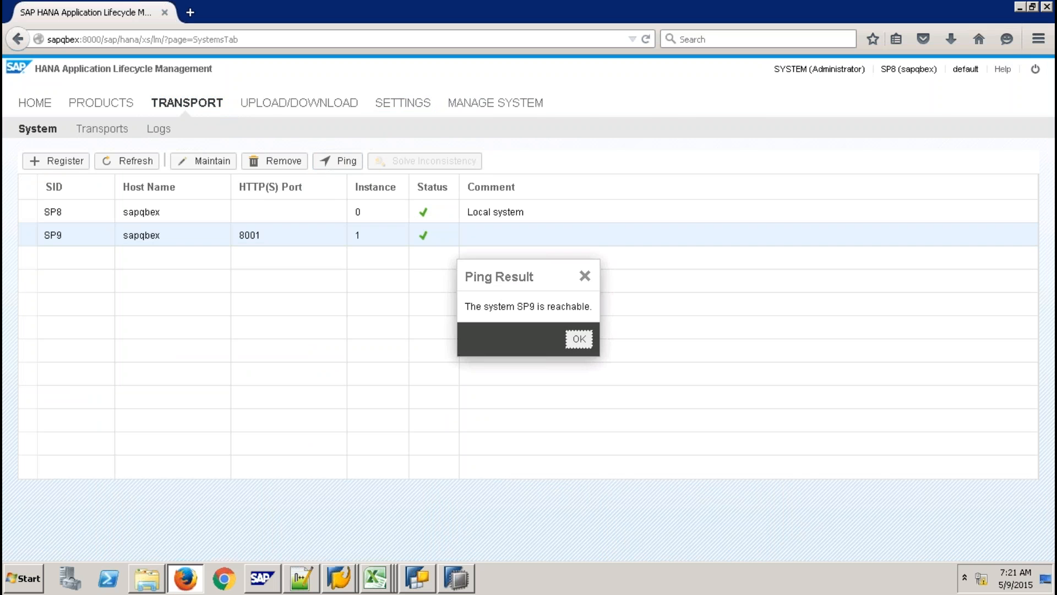
click(101, 130)
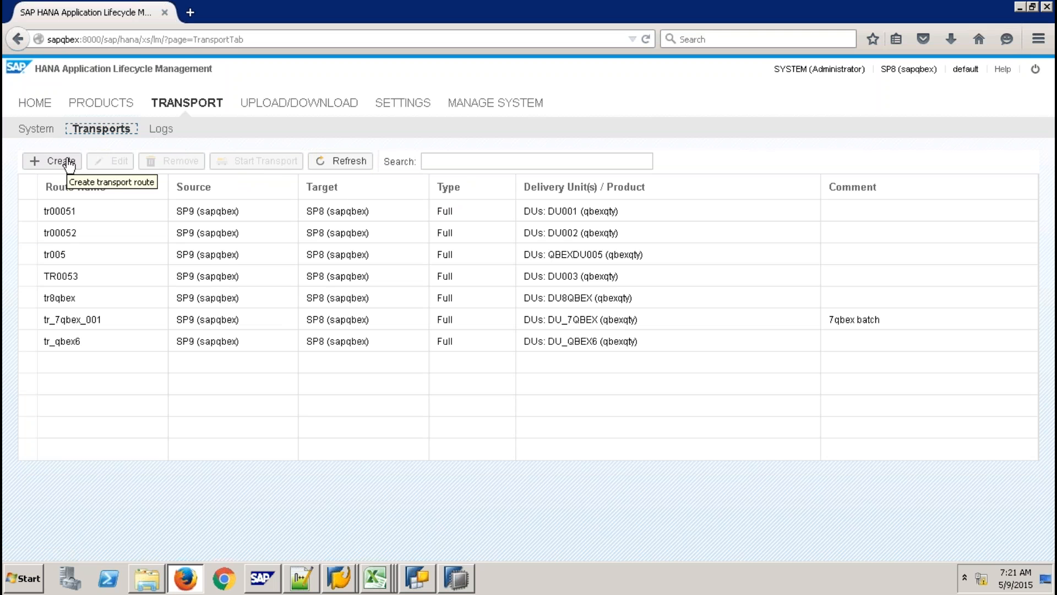
Create transport route TR9QBEX with source system SP9 and delivery unit DU9QBEX-qbexqty.
click(68, 162)
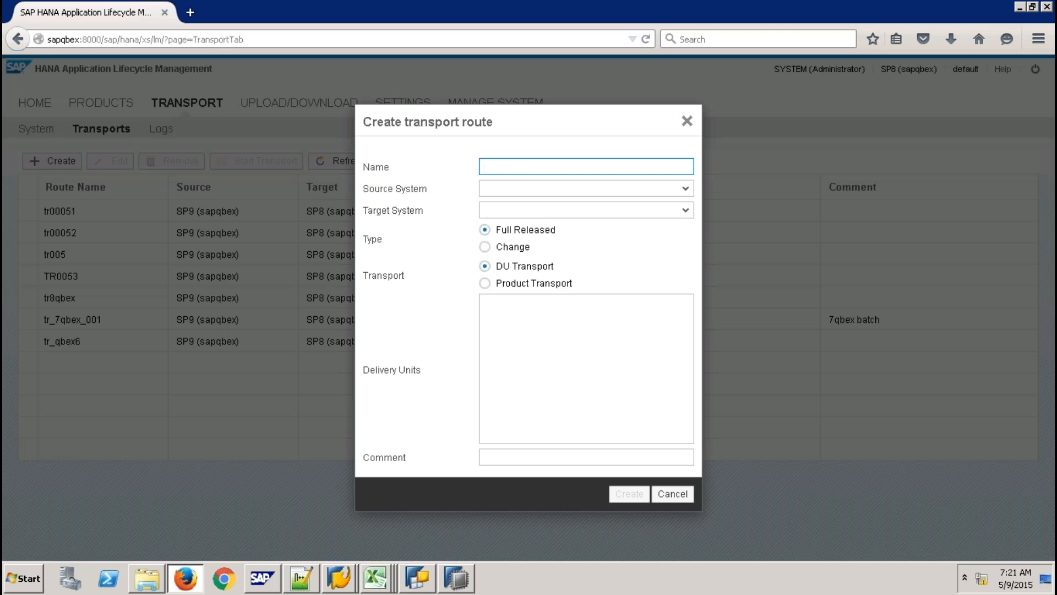
text(TR9QBEX)
click(685, 188)
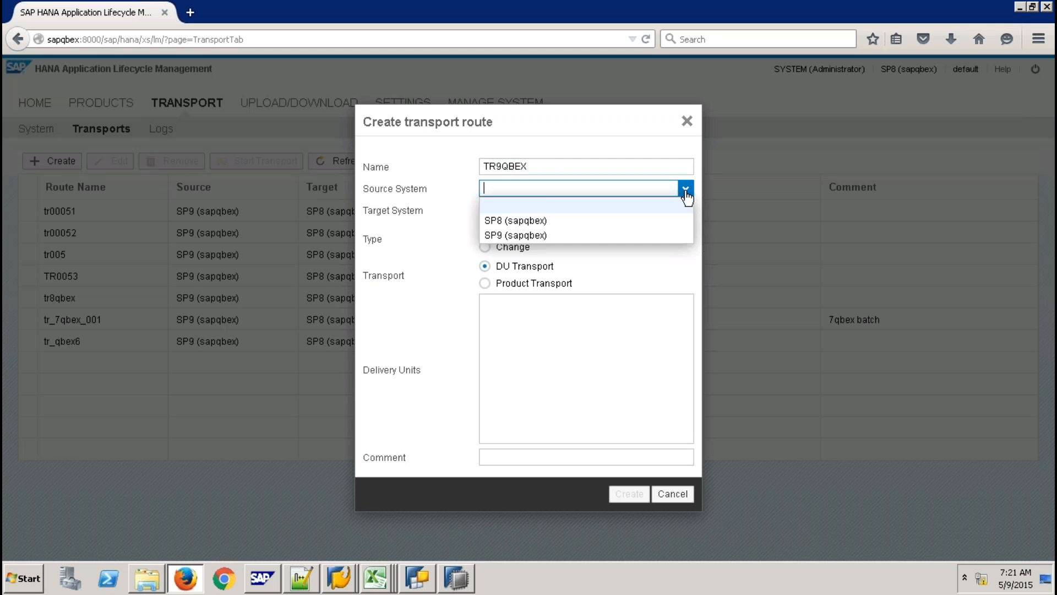
click(594, 237)
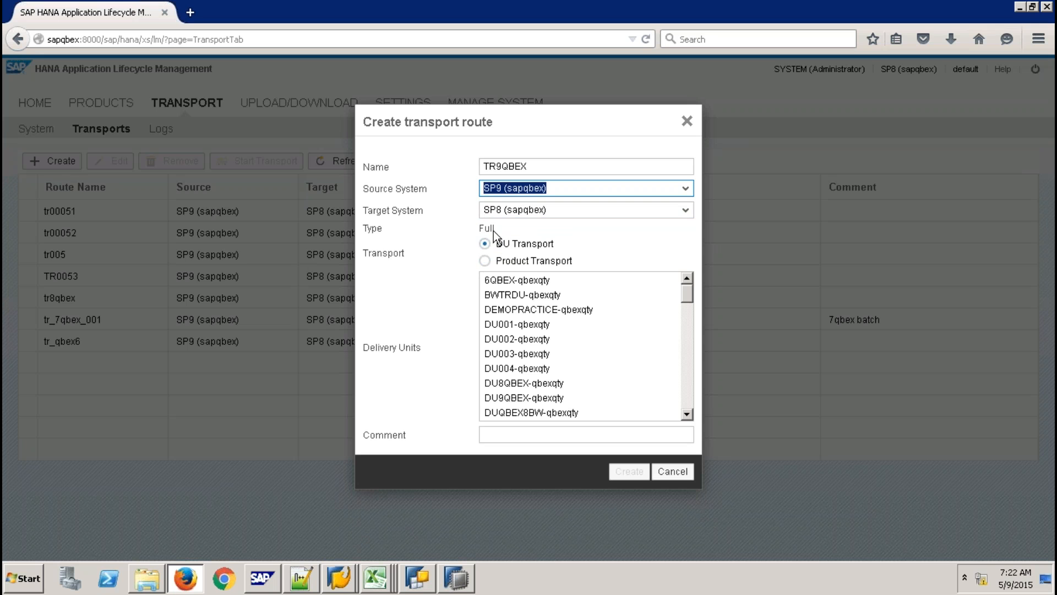
click(676, 280)
click(679, 355)
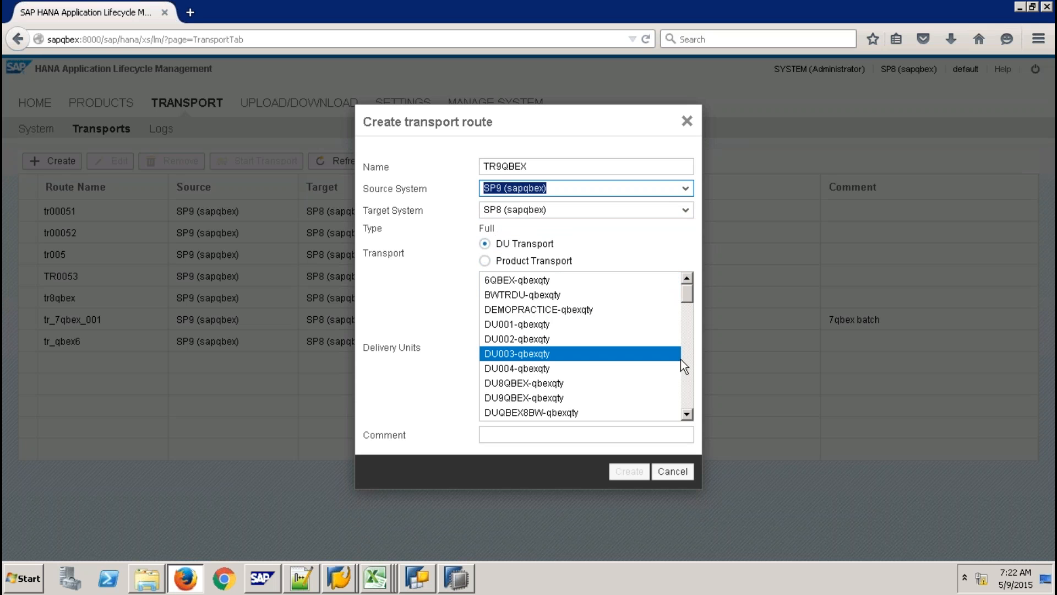
click(566, 397)
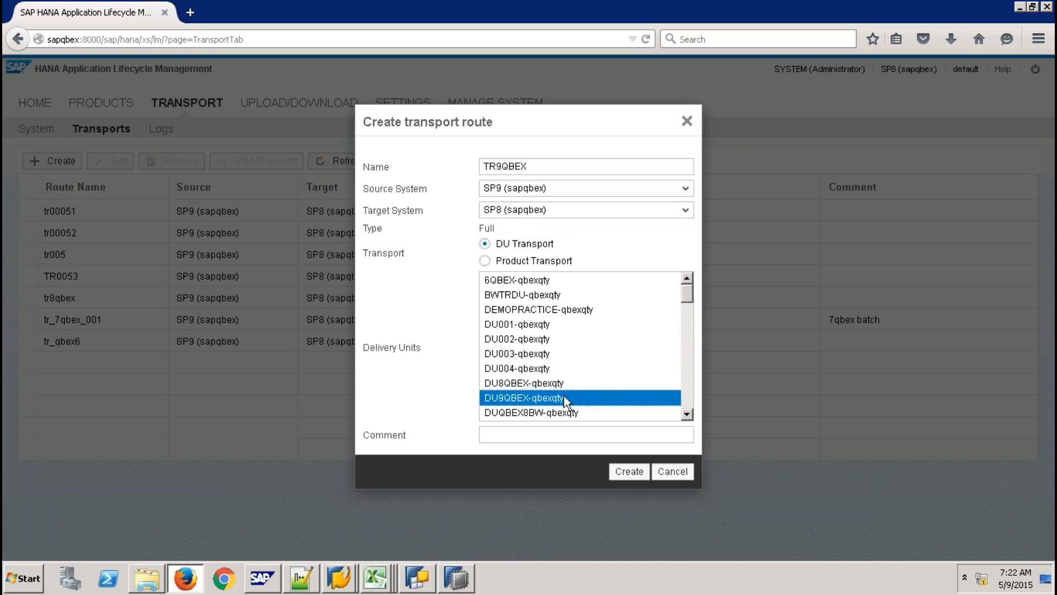
click(630, 472)
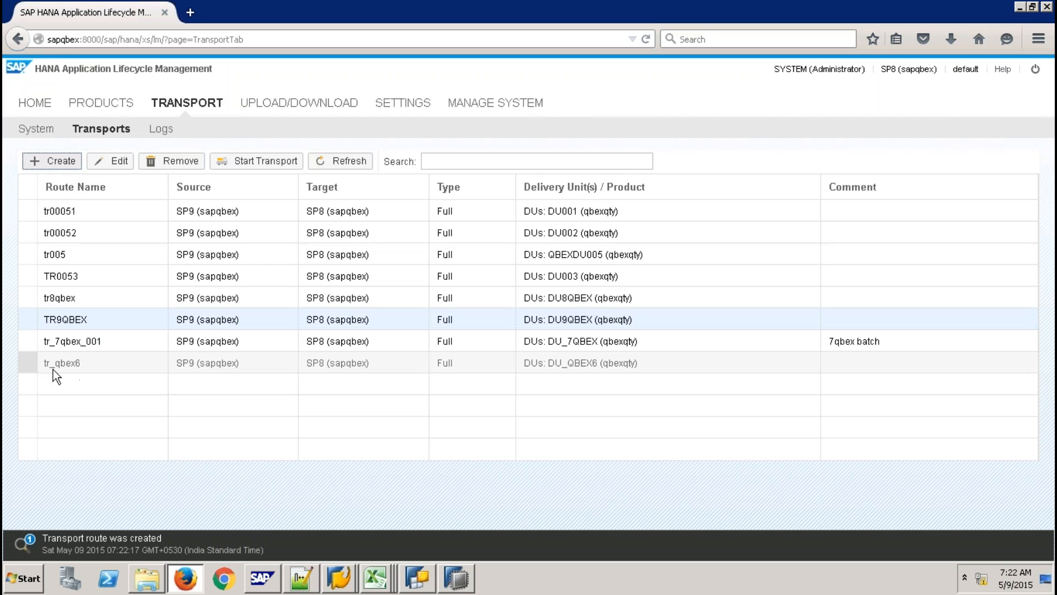
Start the TR9QBEX transport of DU9QBEX from SP9 to SP8 and view its logs.
click(29, 319)
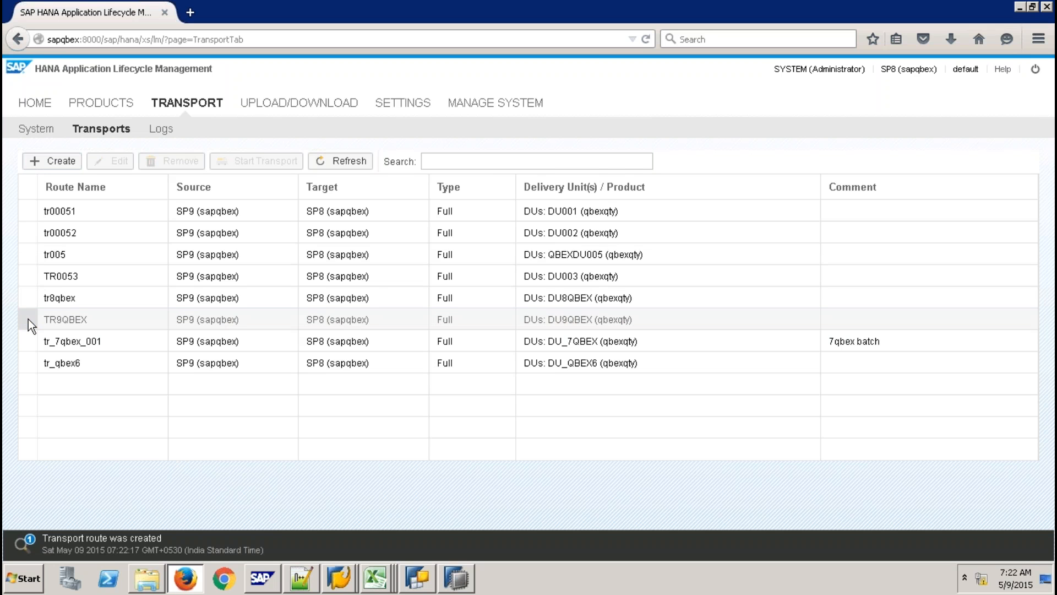
click(32, 320)
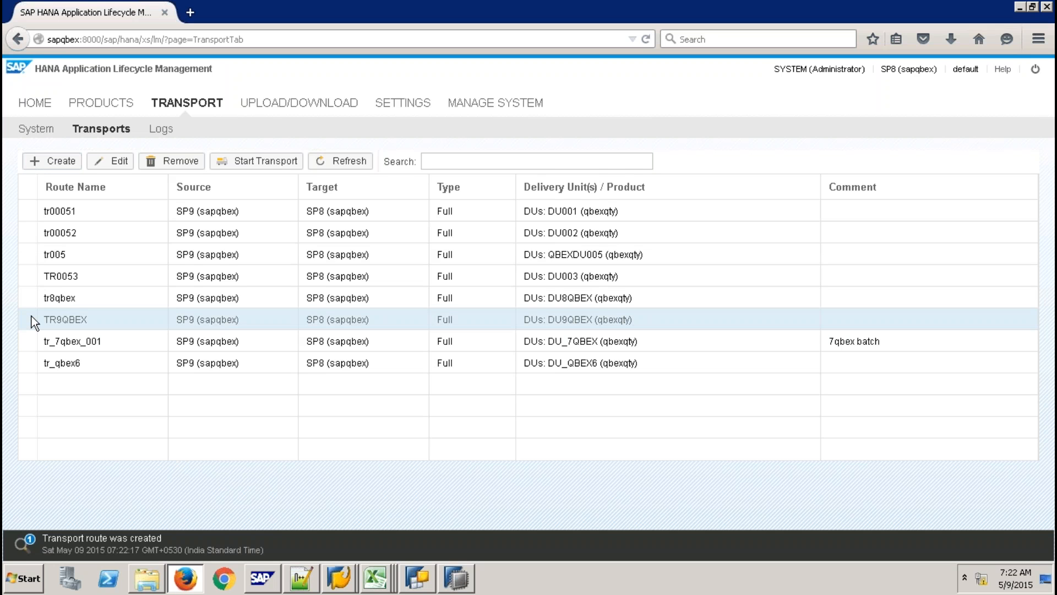
click(259, 159)
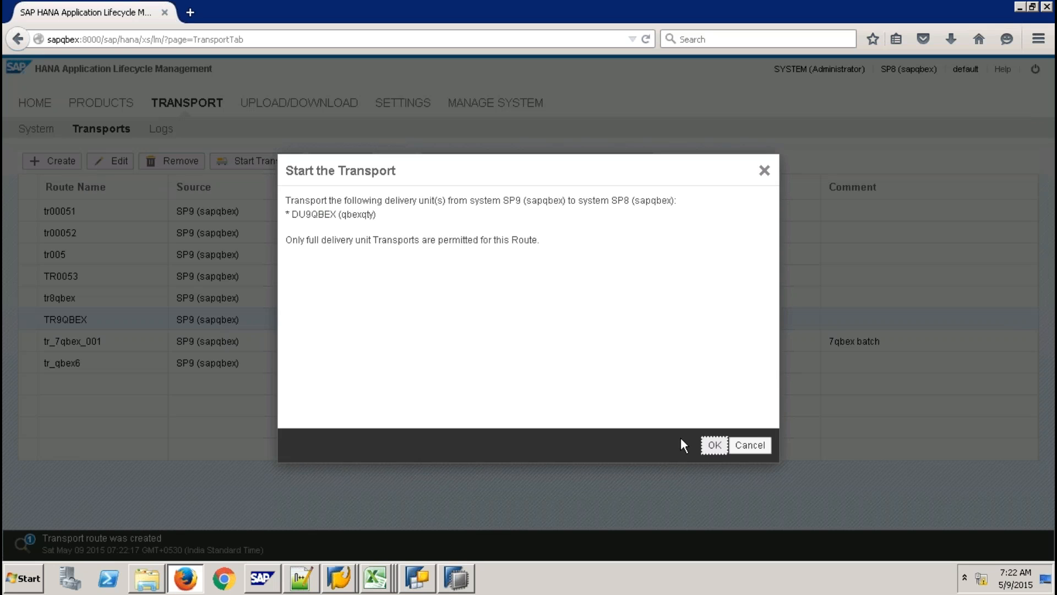
click(710, 445)
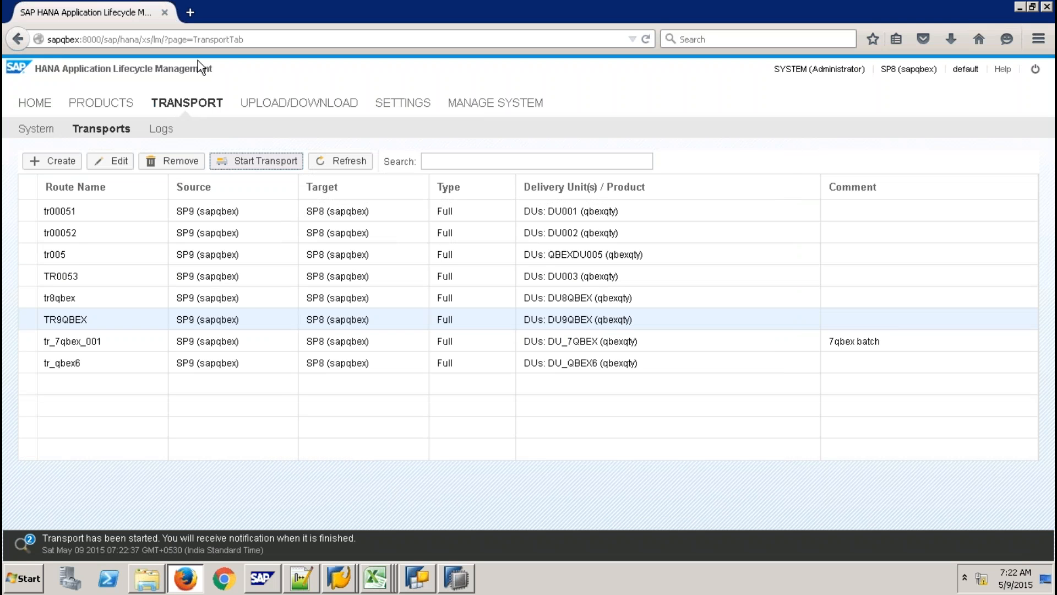
click(165, 132)
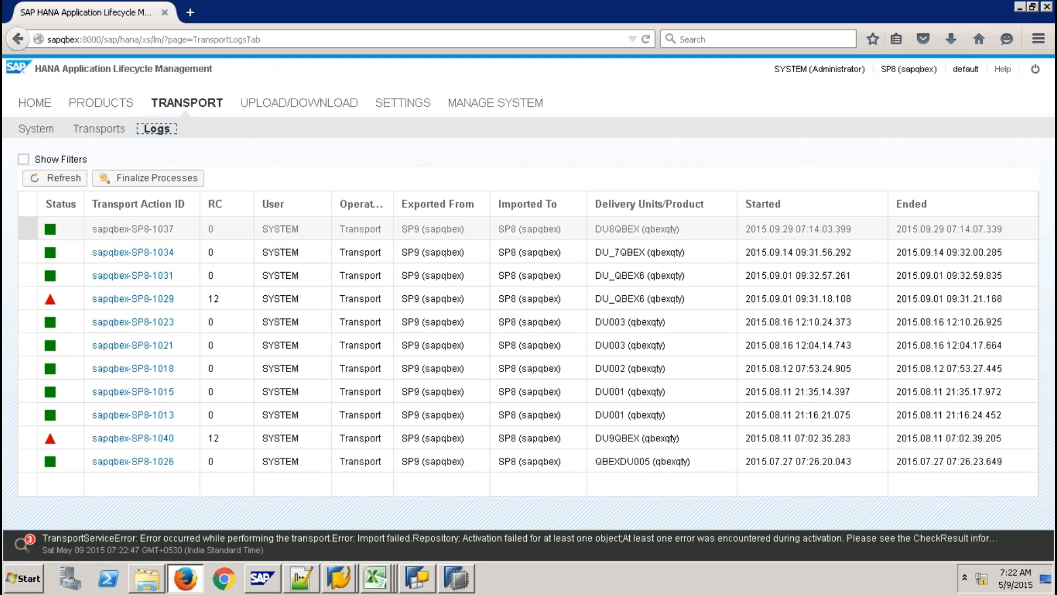
click(64, 182)
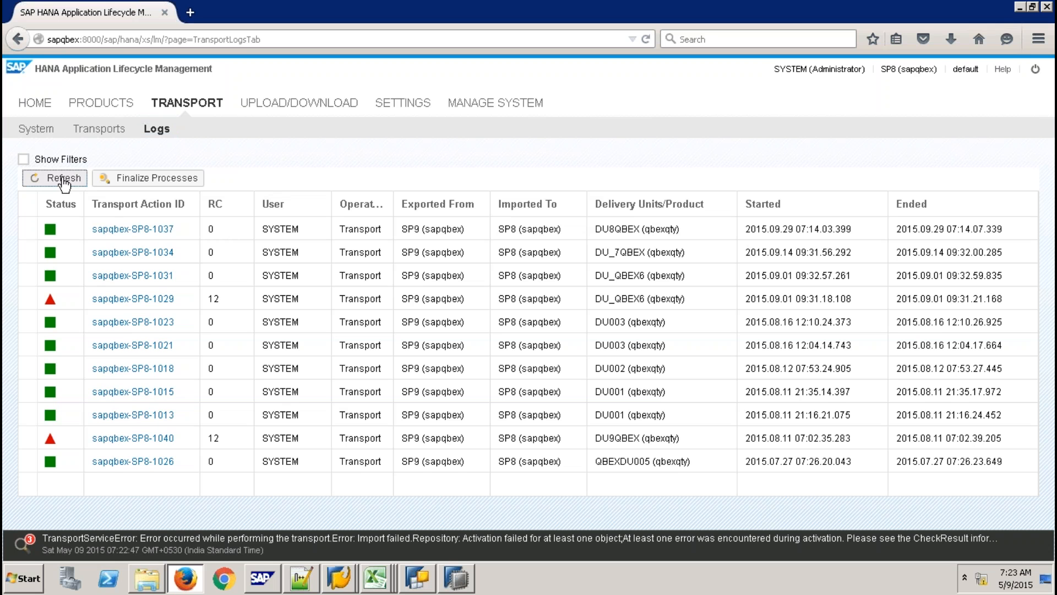
click(105, 131)
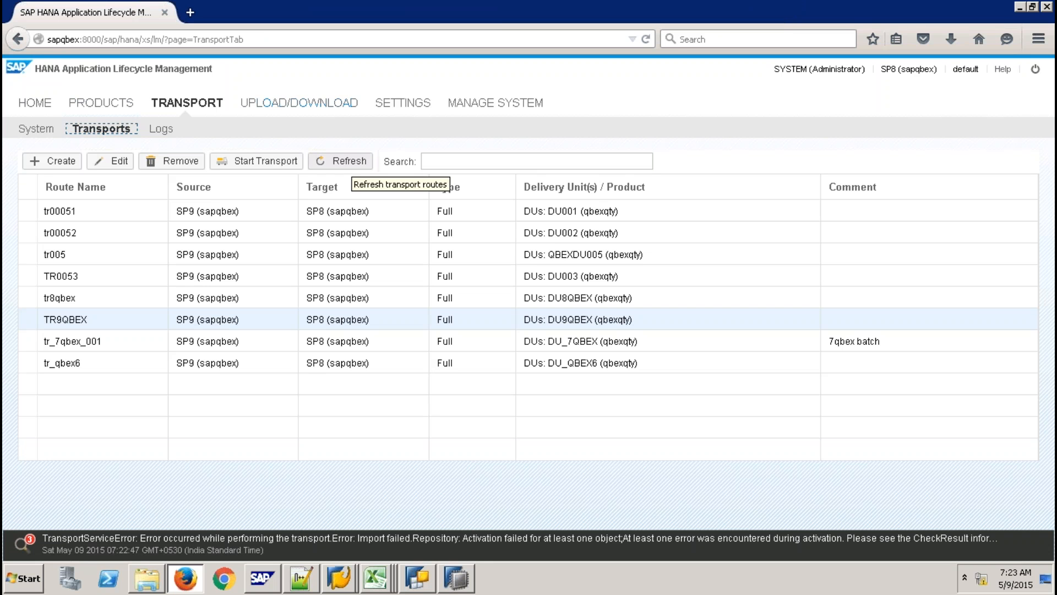
click(341, 161)
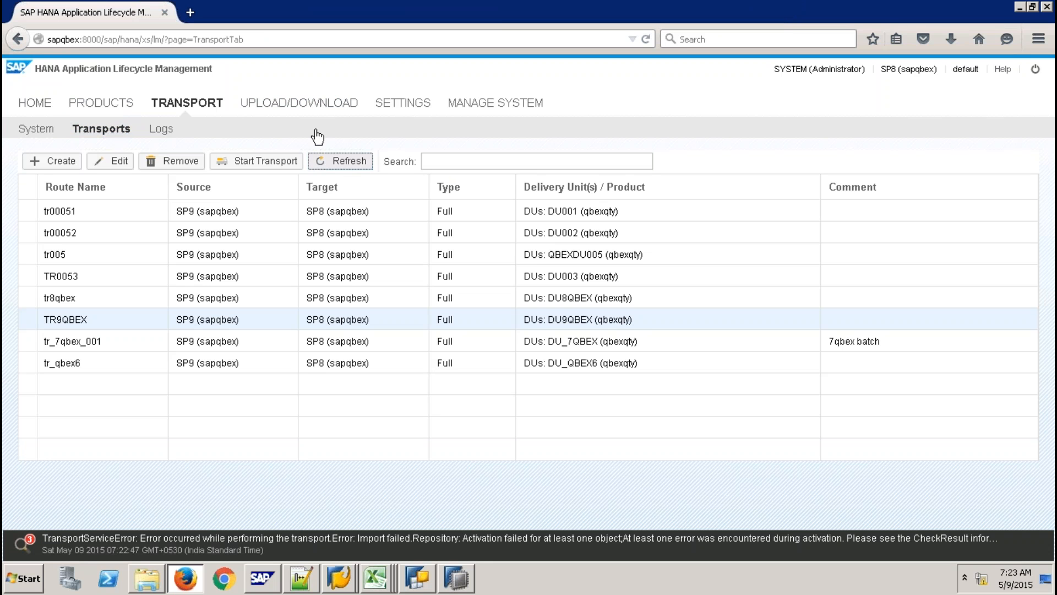
click(158, 134)
click(55, 179)
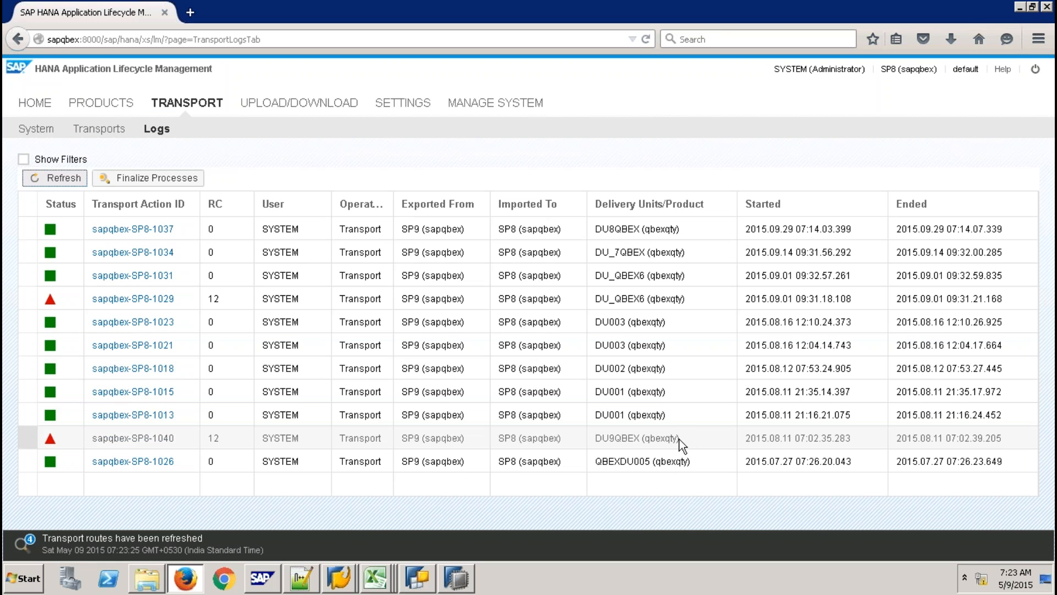
Review the failed sapqbex-SP8-1040 log, close it, and return to SAP HANA Studio.
click(159, 440)
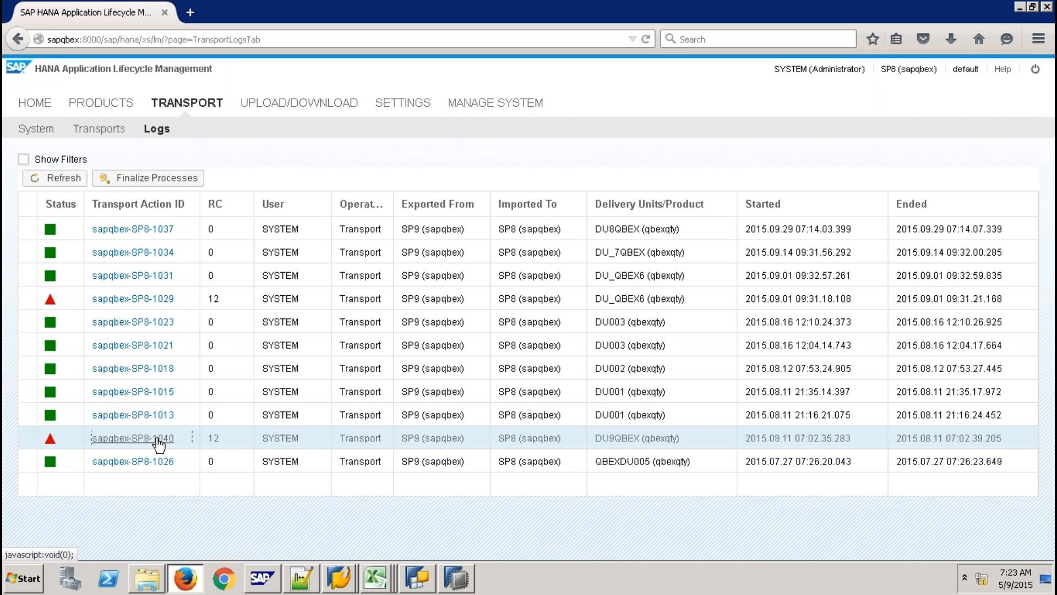
click(159, 440)
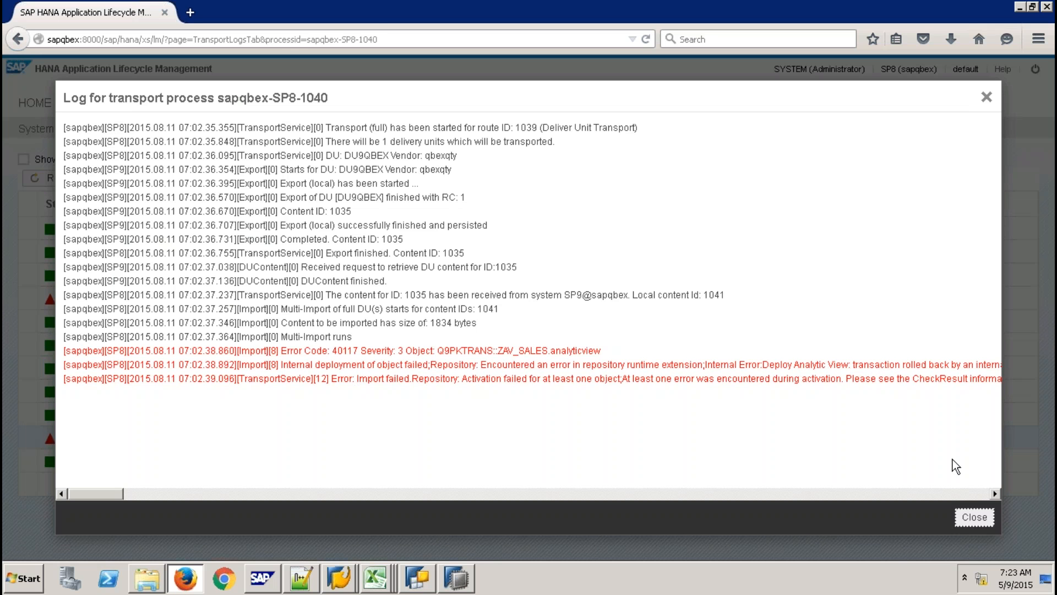
click(976, 517)
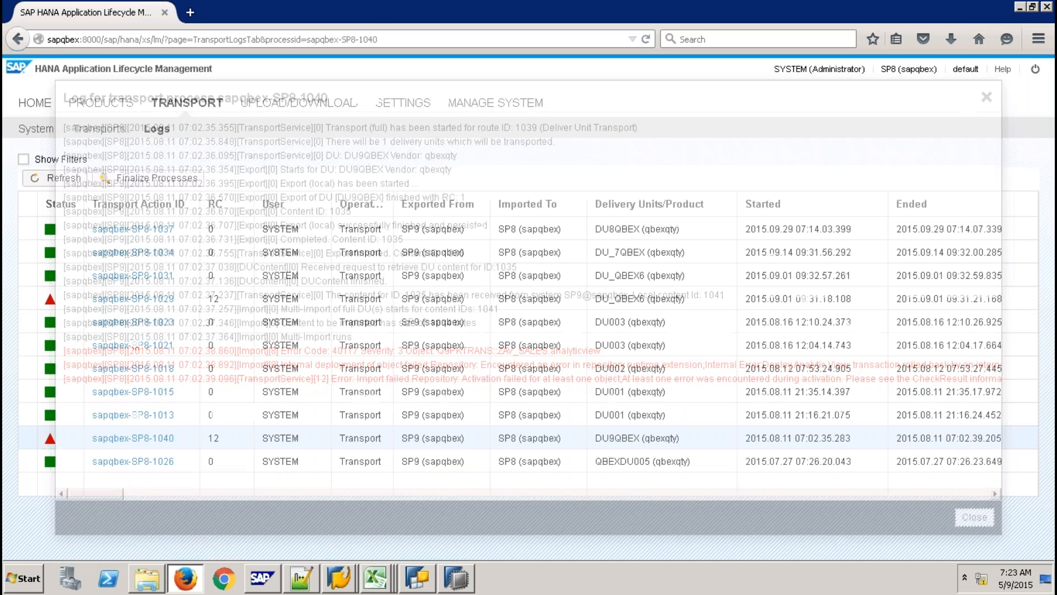
click(462, 585)
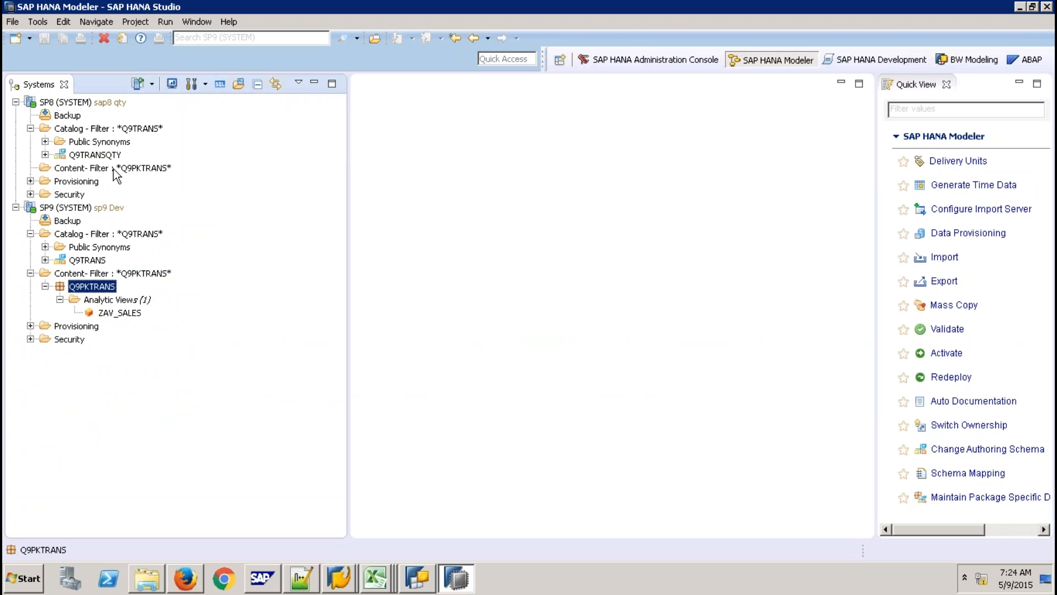
On SP8, run GRANT SELECT ON SCHEMA "Q9TRANSQTY" TO "_SYS_REPO" WITH GRANT OPTION in an SQL console.
click(114, 169)
click(105, 156)
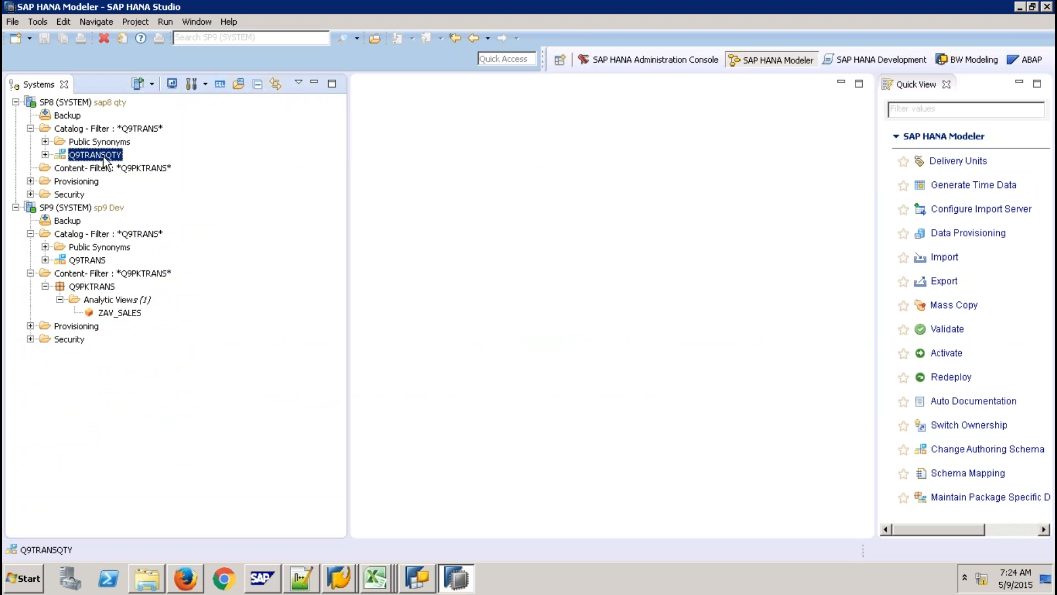
click(73, 104)
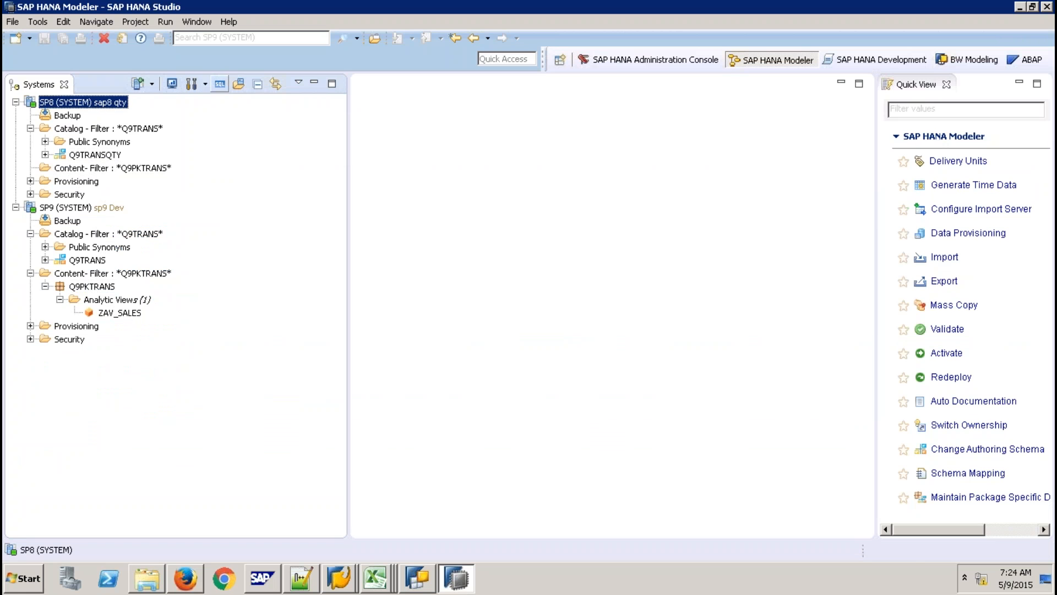
click(220, 84)
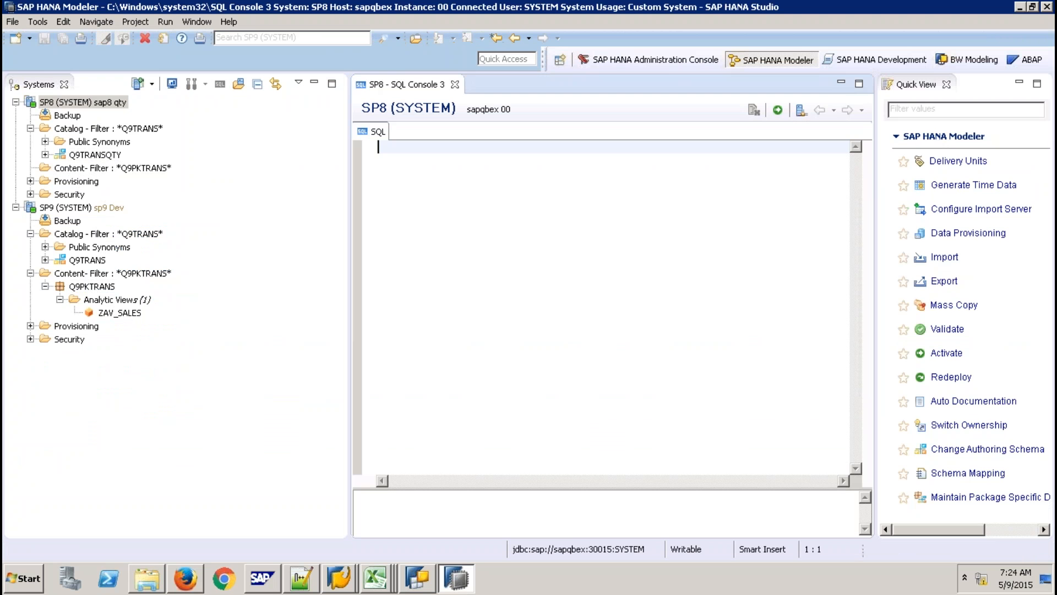
key(Return)
text(GR)
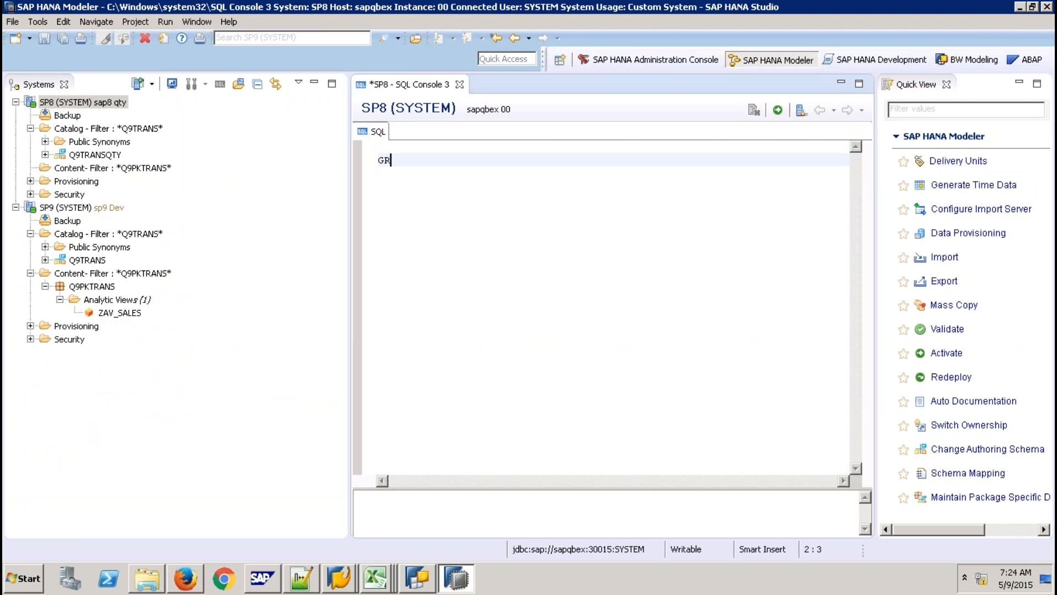
text(ANT SELECT ON SCHEM)
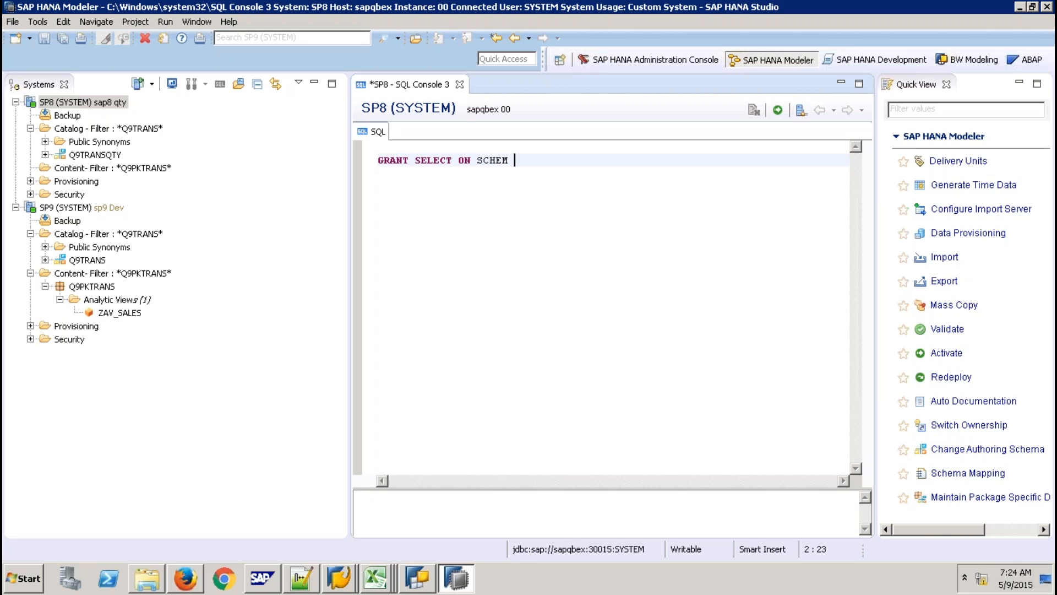
key(BackSpace)
key(BackSpace)
key(BackSpace)
text(EMA "Q9TRANSQTY" T)
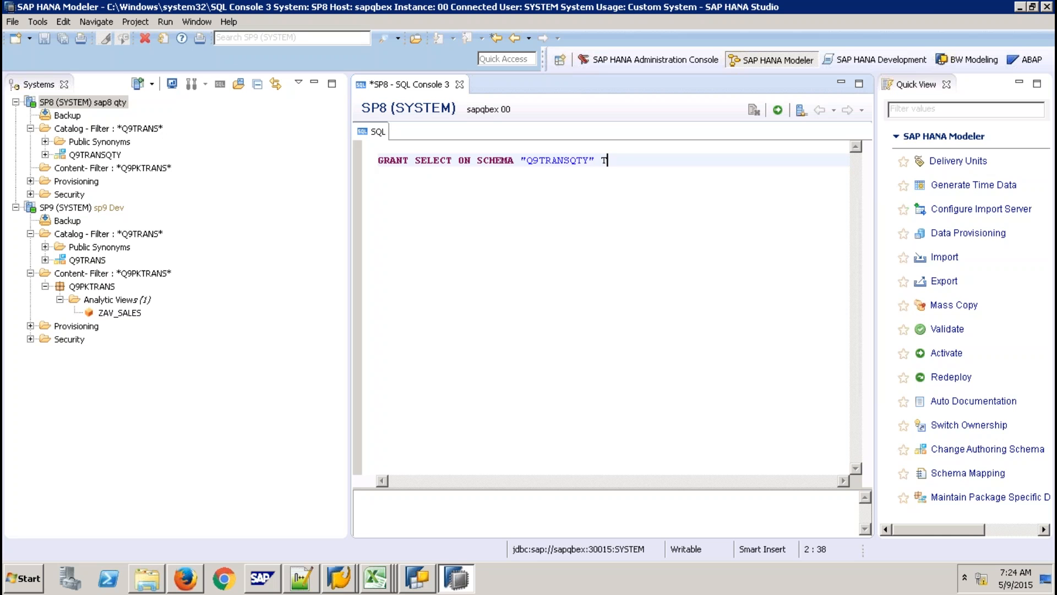
text(O "_SYS_REPO" WITH GRA)
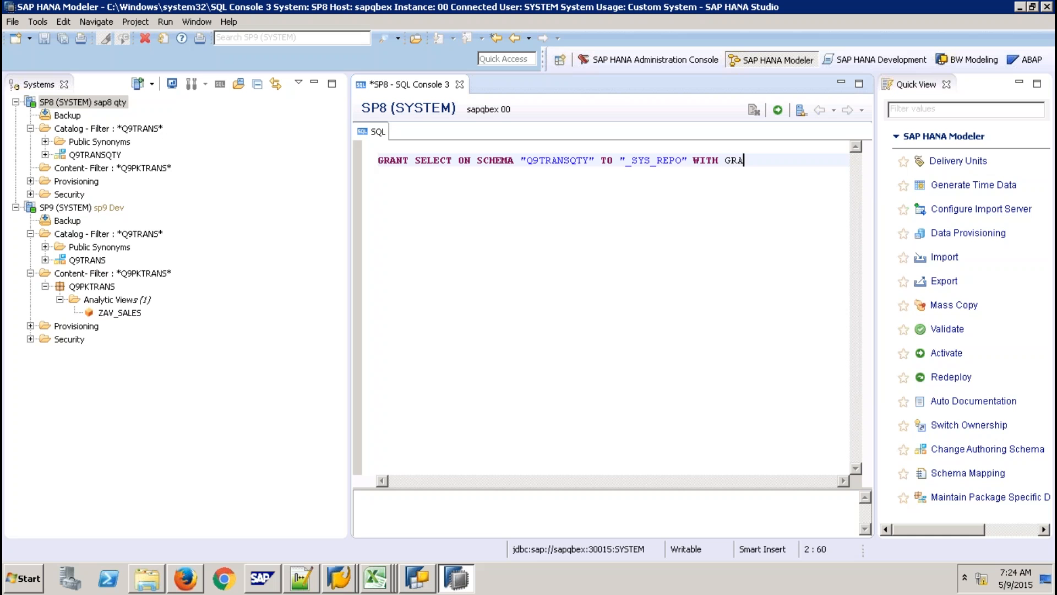
text(NT OPTION;)
click(777, 110)
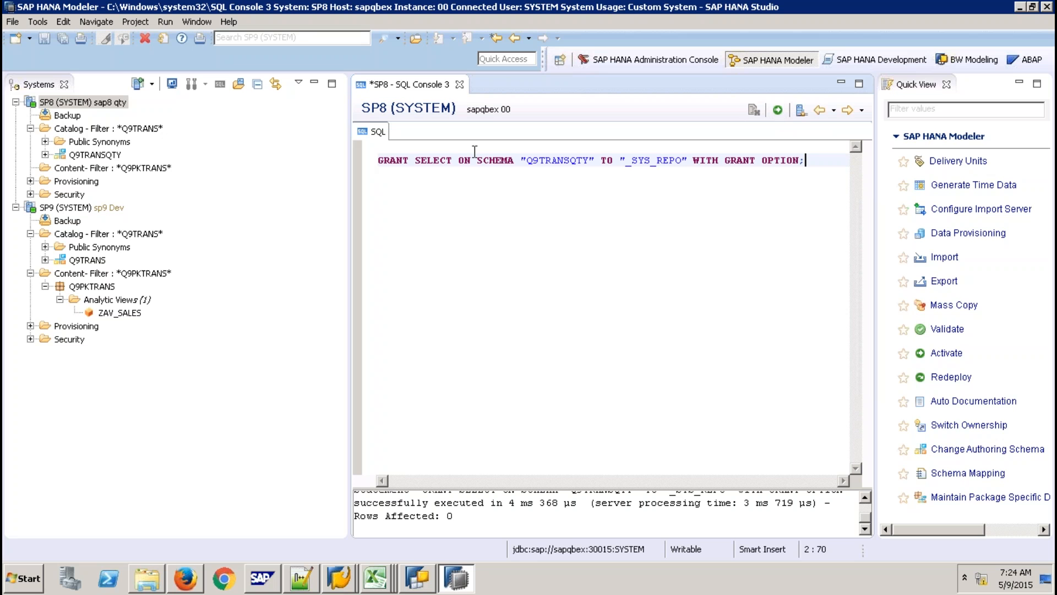
Close the SQL console without saving and return to the transport logs in Firefox.
click(459, 84)
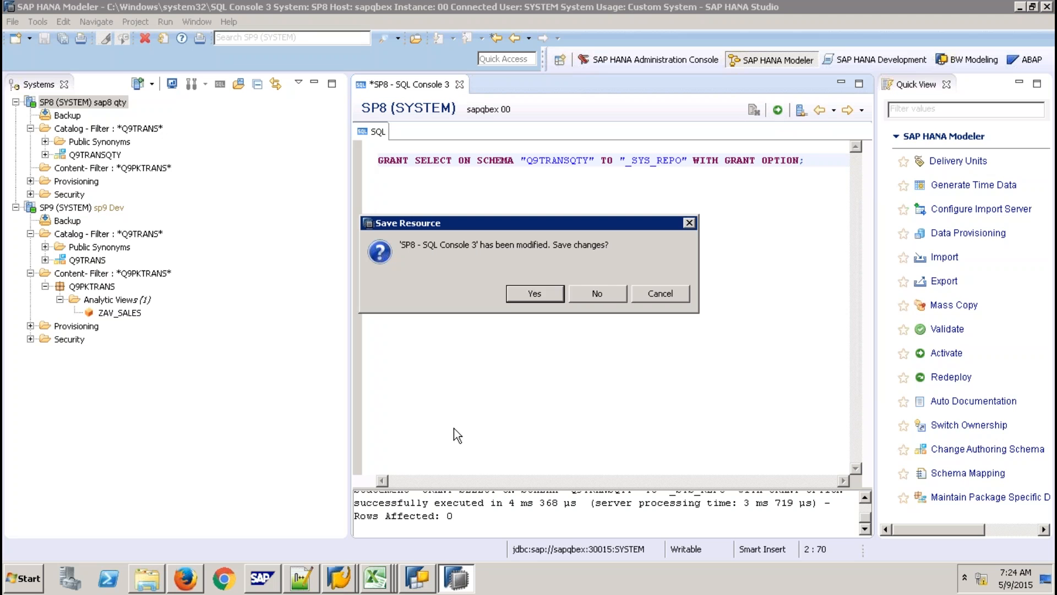
click(596, 290)
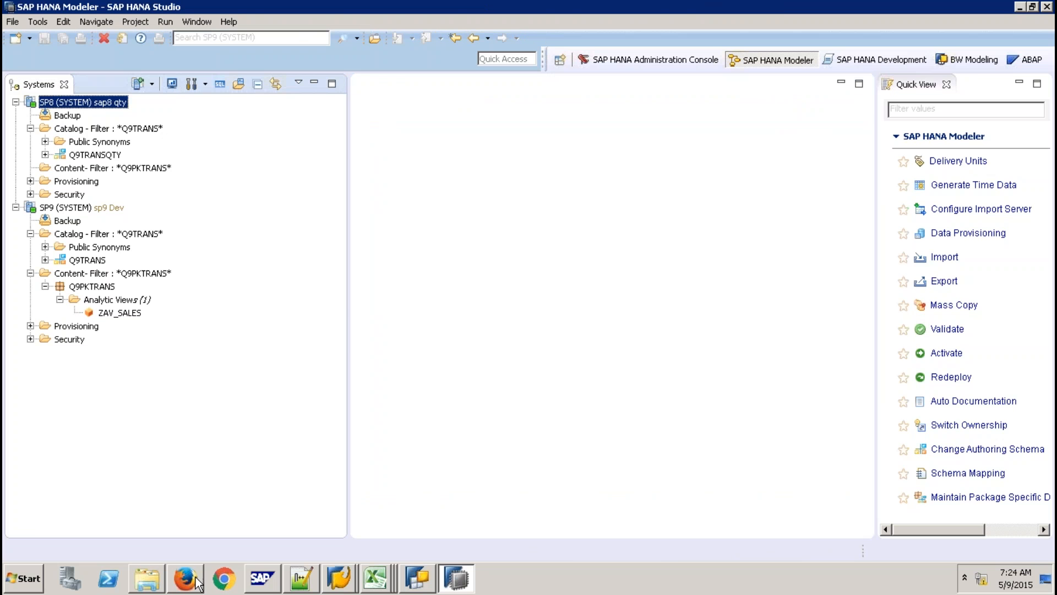
click(186, 578)
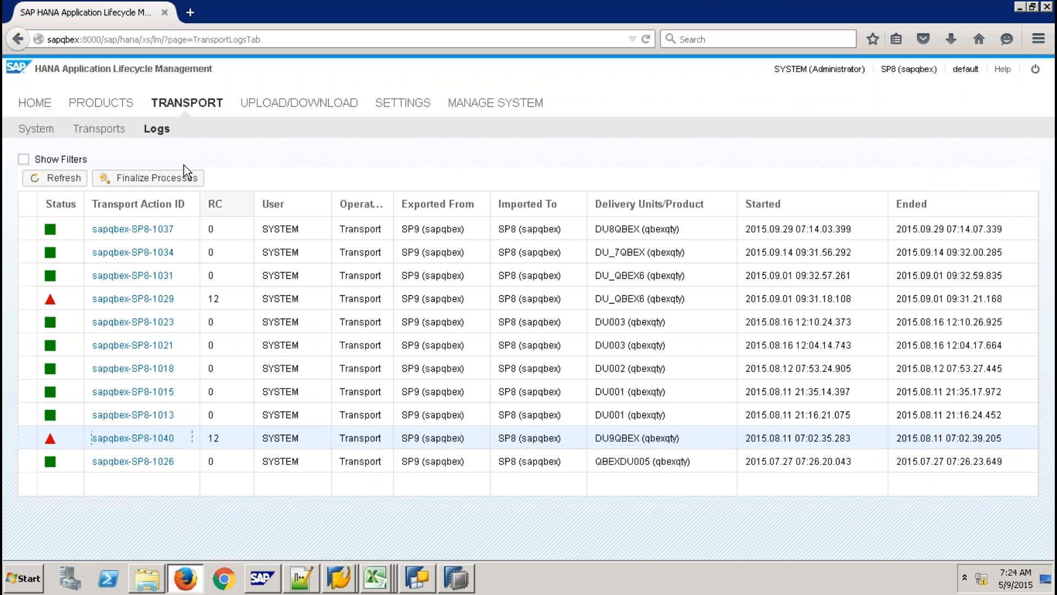
Transport the TR9QBEX route again and confirm it.
click(113, 131)
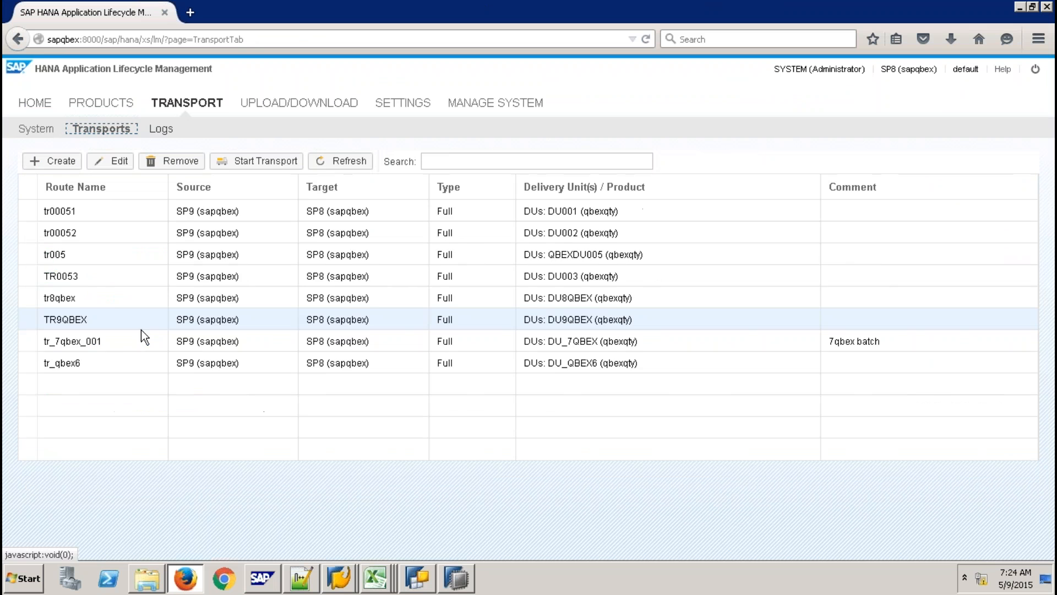
click(257, 160)
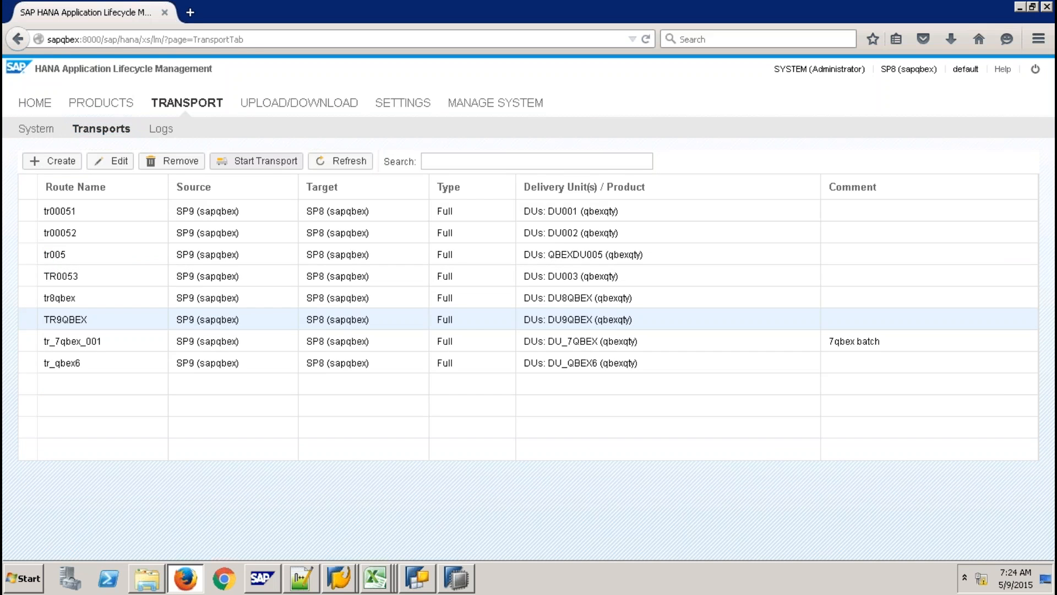
click(715, 445)
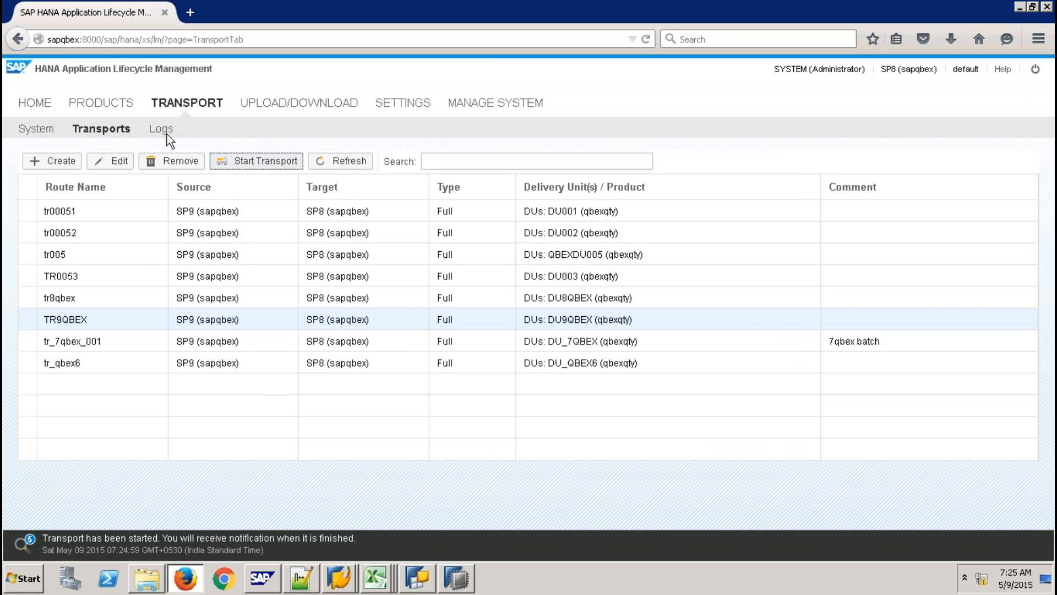
Reload the transport logs, open the sapqbex-SP8-1042 log, then bring SAP HANA Studio forward.
click(160, 129)
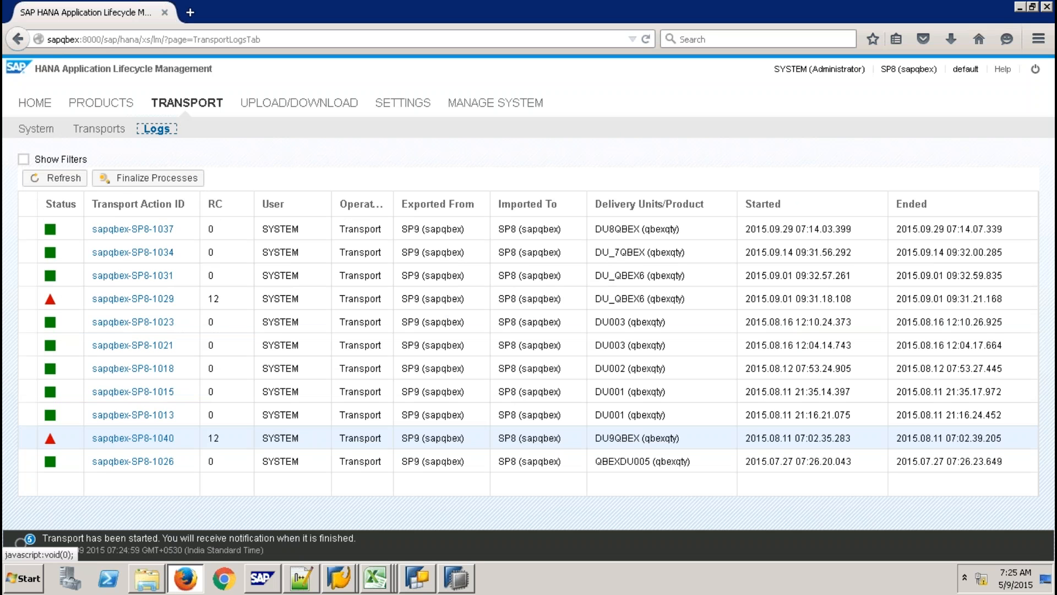
click(74, 181)
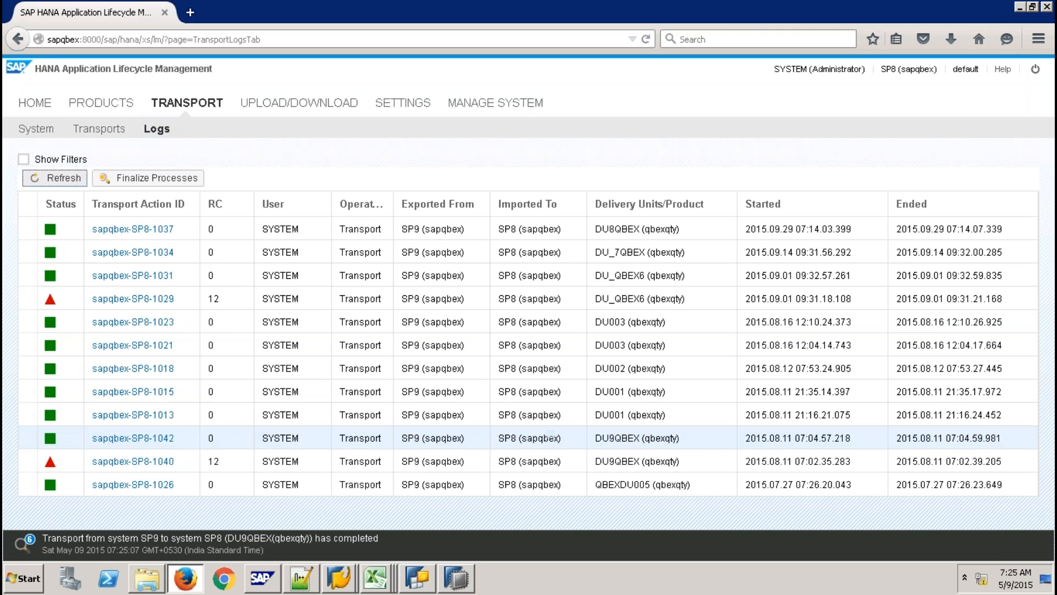
click(131, 439)
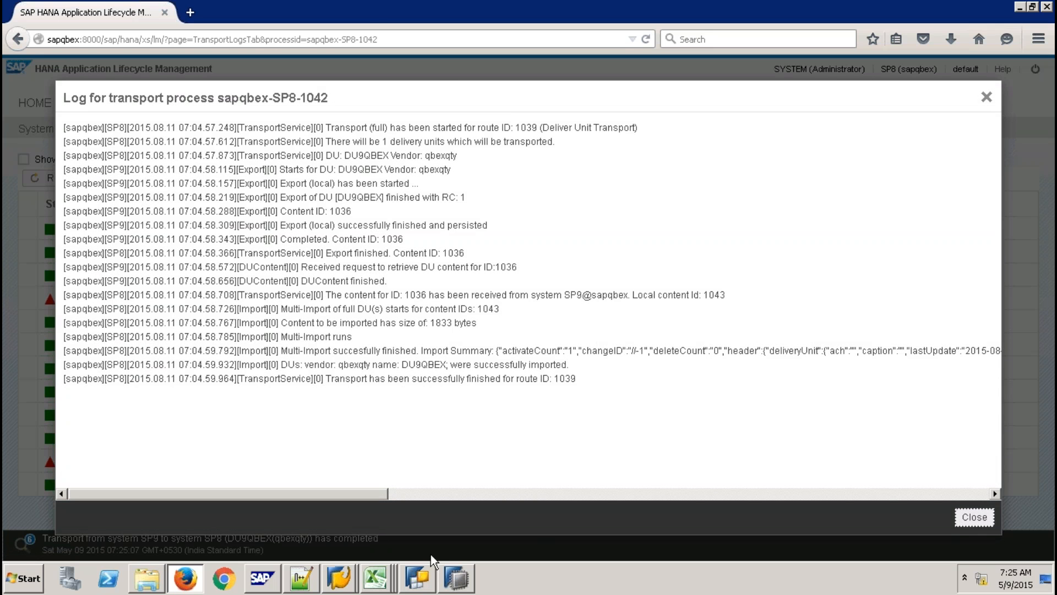
click(455, 576)
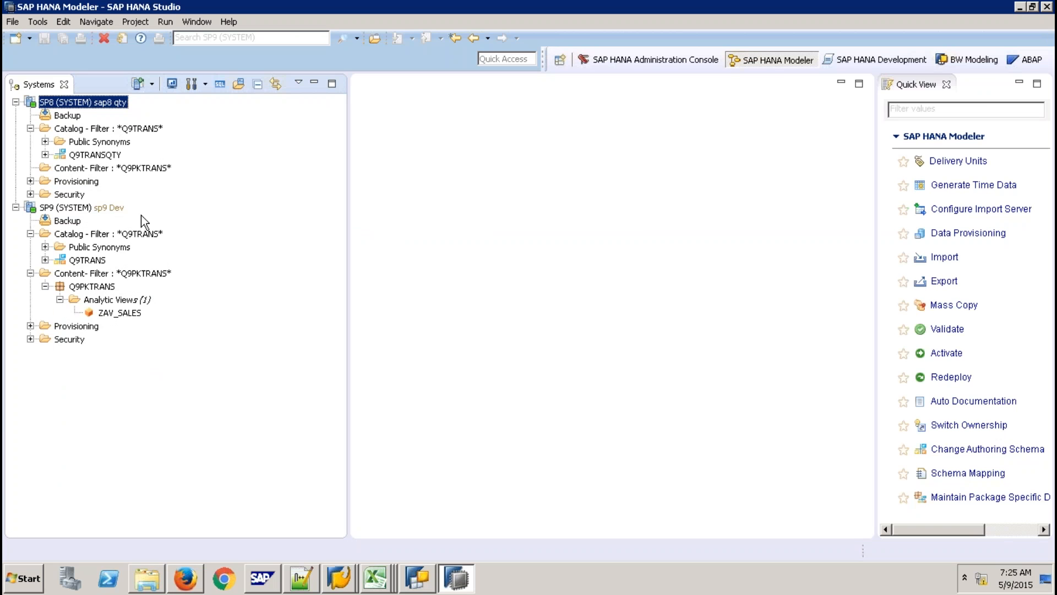
Refresh the SP8 Content node and close the Quick View panel.
click(131, 170)
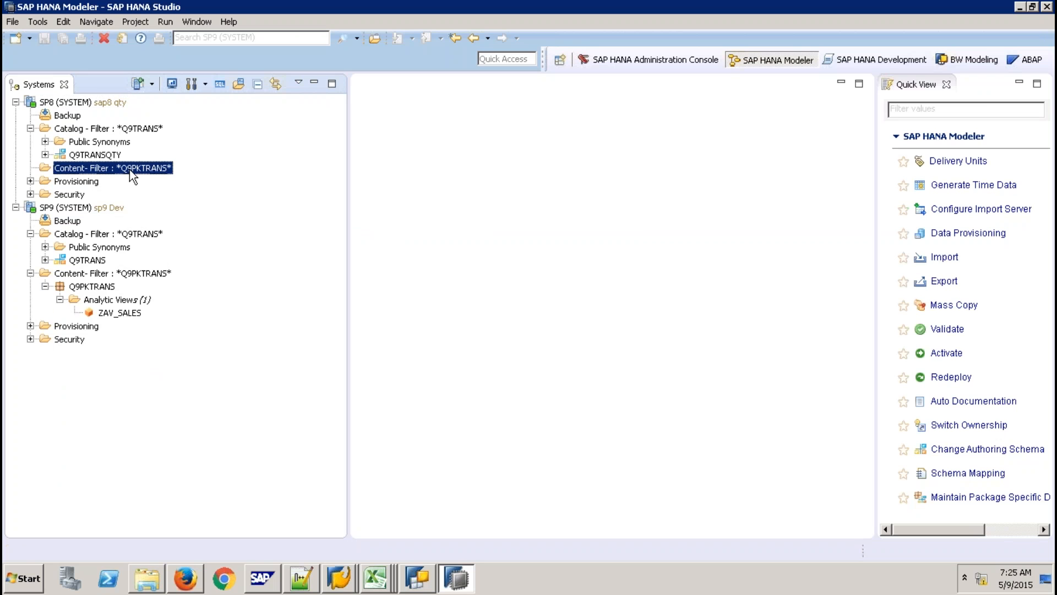
right_click(130, 170)
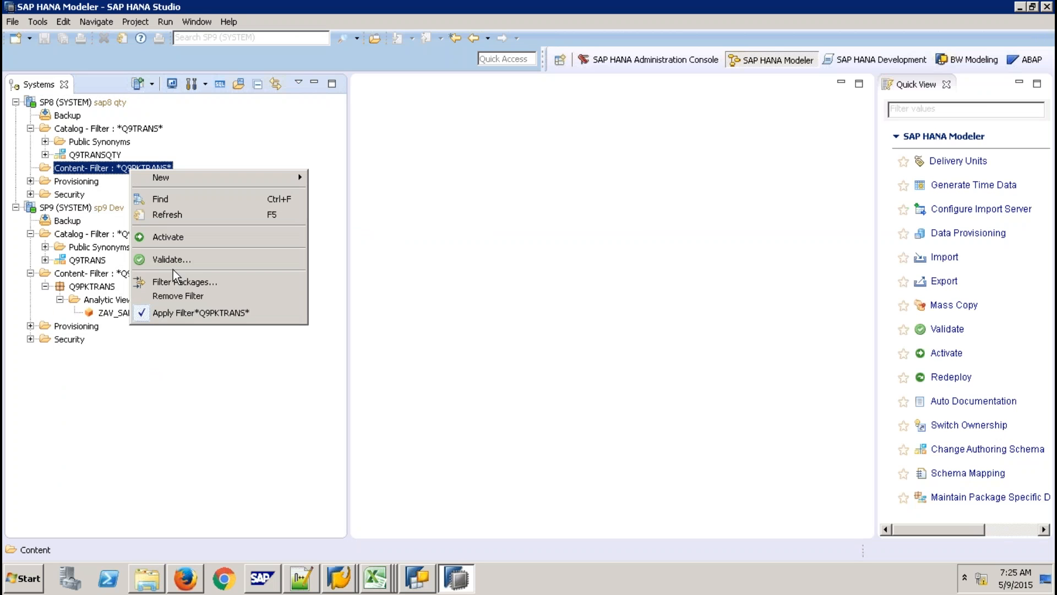
click(163, 213)
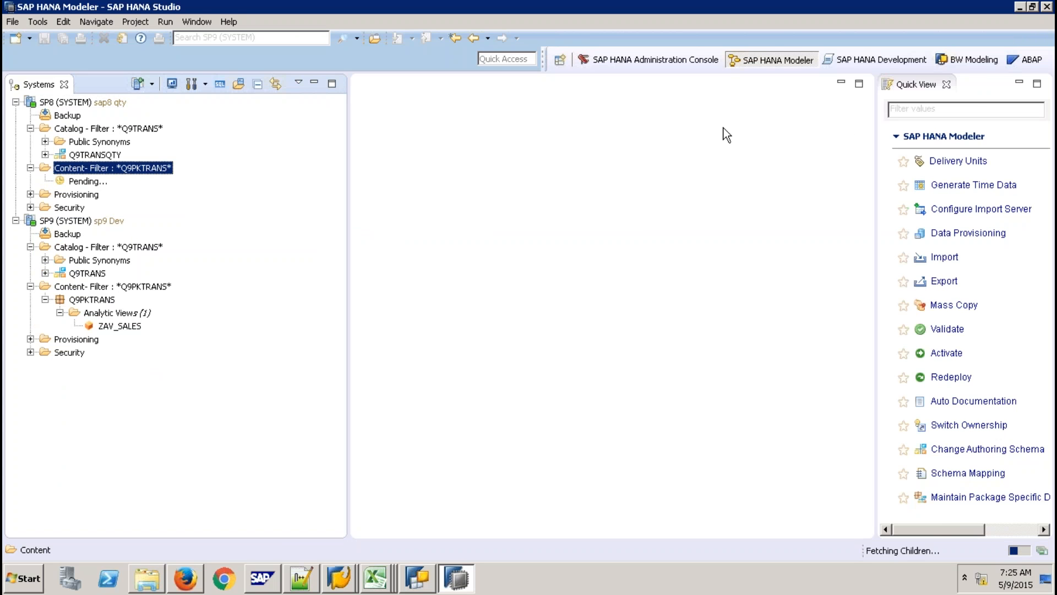
click(946, 84)
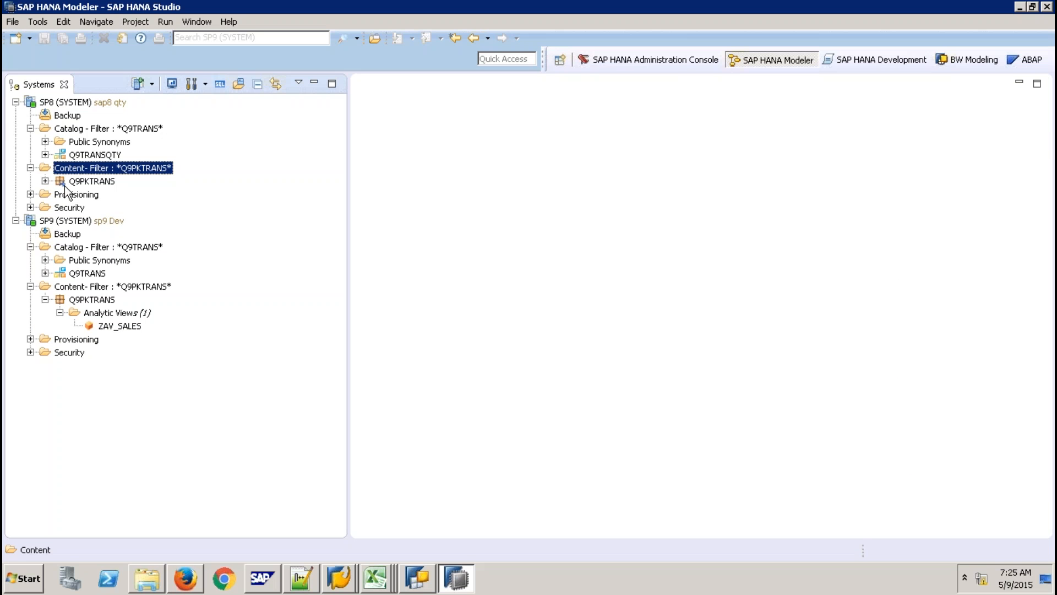
Expand Q9PKTRANS > Analytic Views and open the ZAV_SALES analytic view.
click(45, 181)
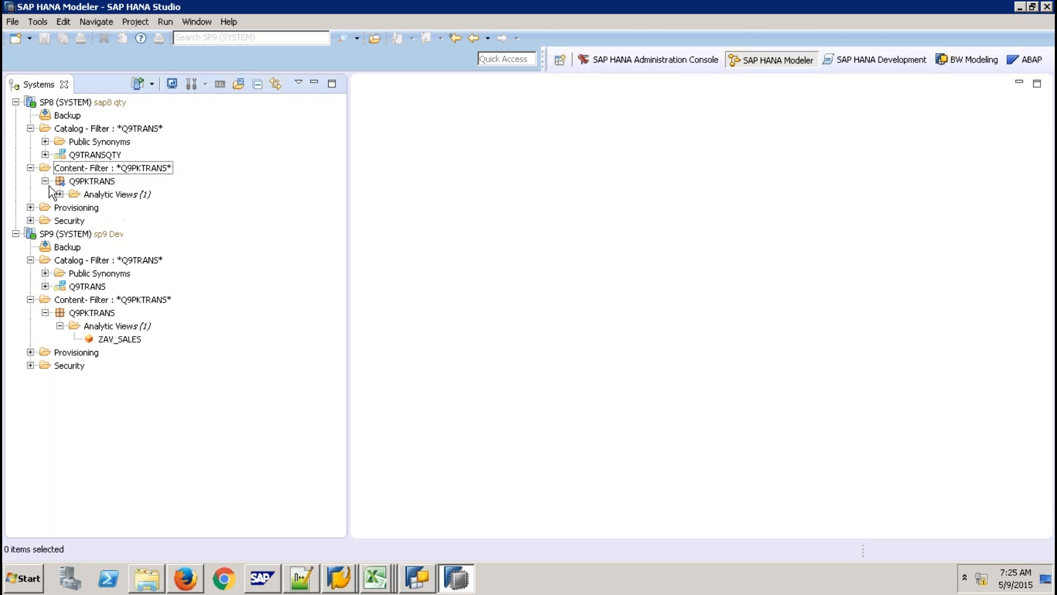
click(60, 194)
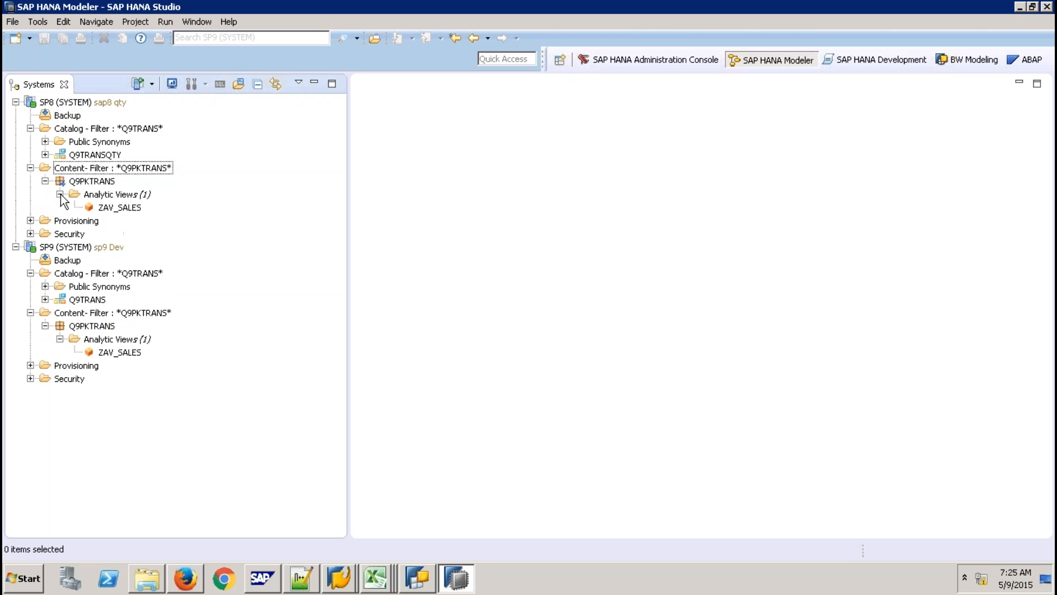
double_click(113, 207)
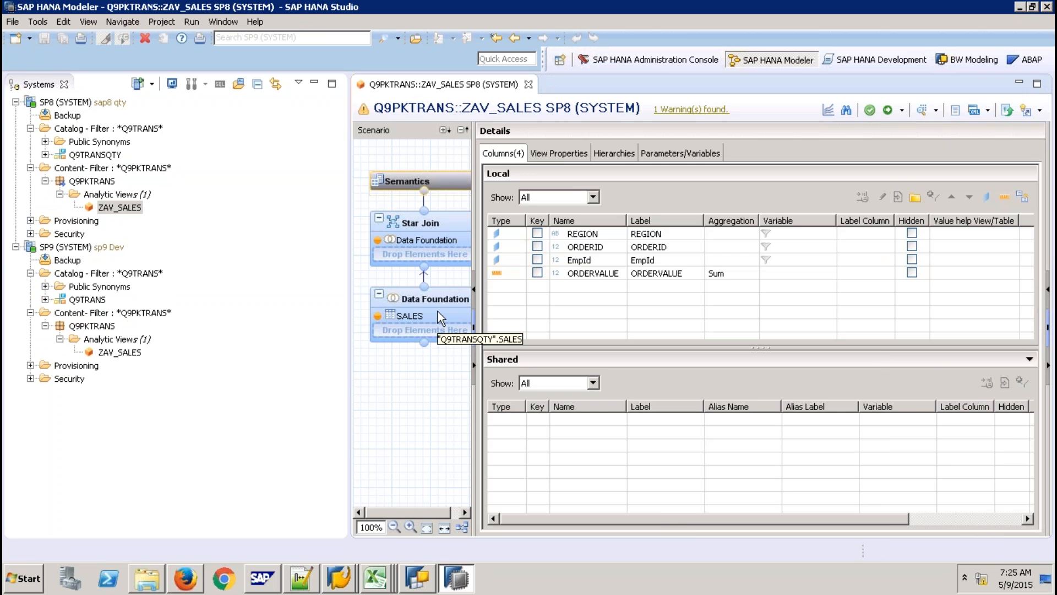
Show ZAV_SALES's data foundation: Q9TRANSQTY.SALES with REGION, ORDERID, EmpId and ORDERVALUE.
click(438, 312)
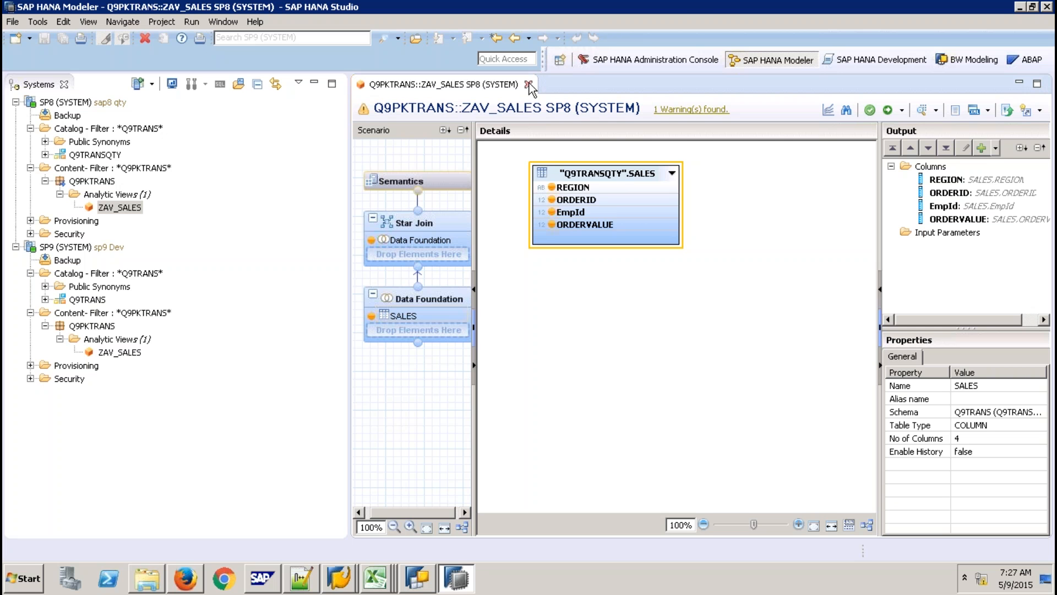
Close ZAV_SALES, collapse the SP8 and SP9 Catalog, Content and Q9PKTRANS nodes, and switch to Excel.
click(530, 86)
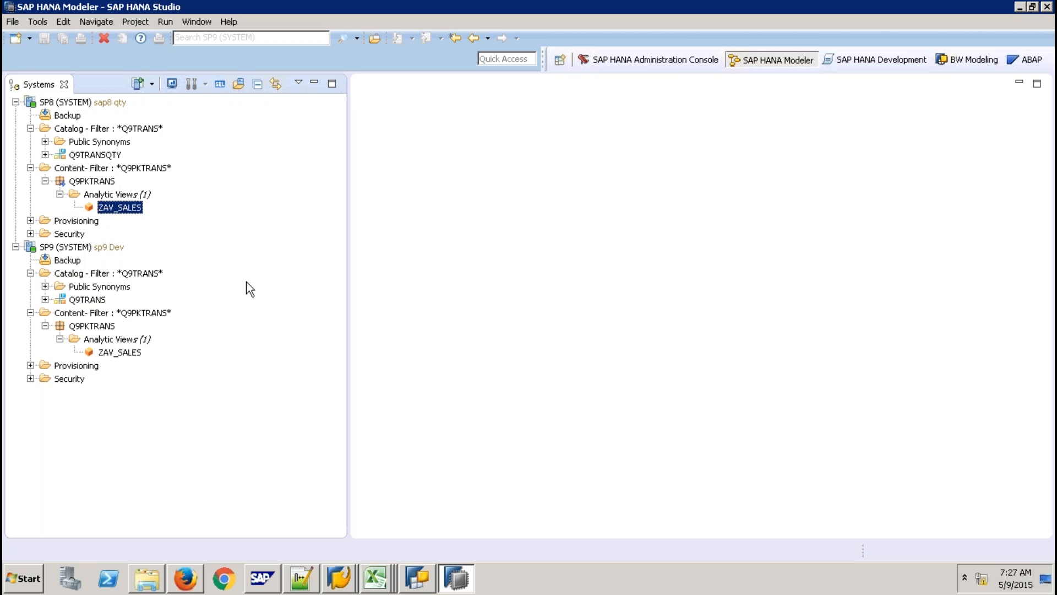
click(45, 182)
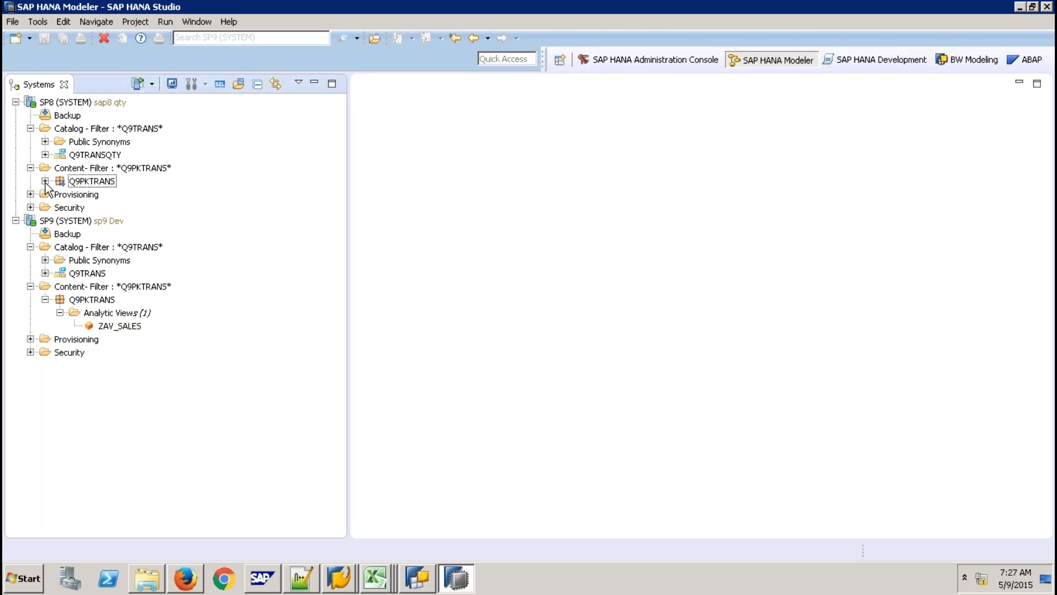
click(31, 128)
click(30, 220)
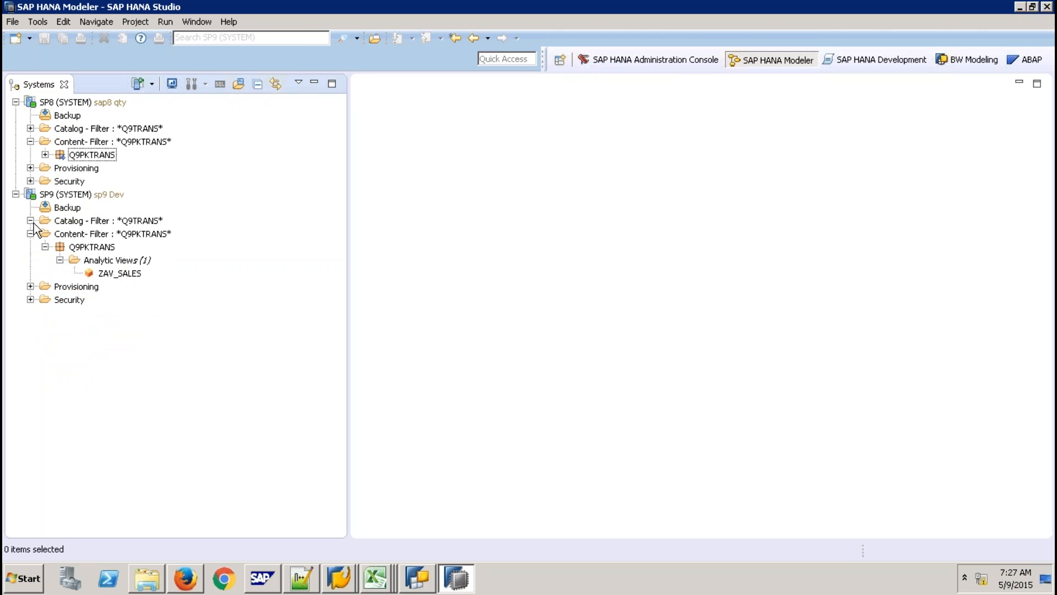
click(30, 234)
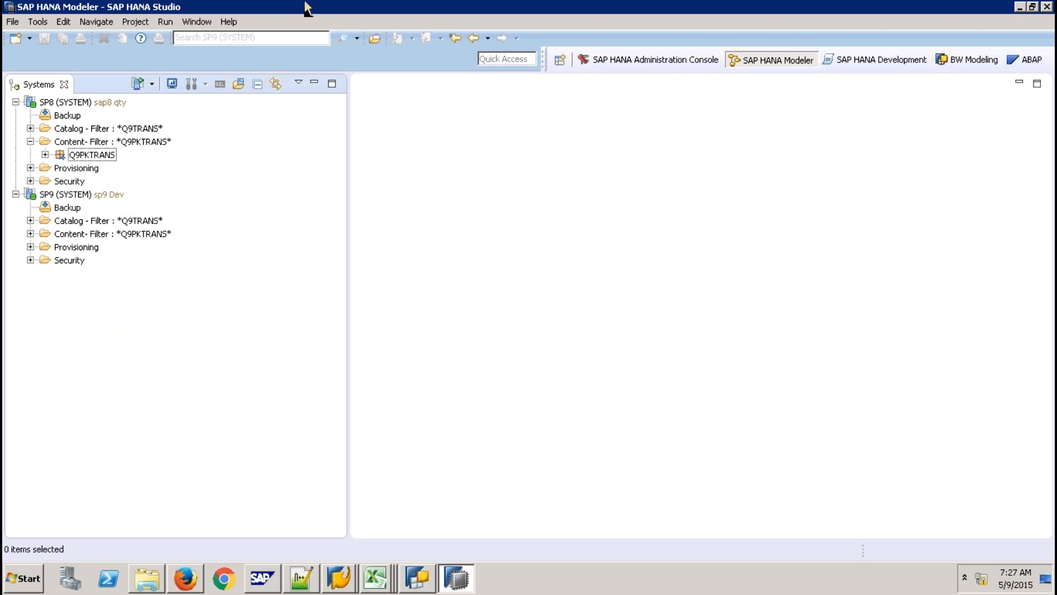
mouse_move(307, 6)
click(718, 16)
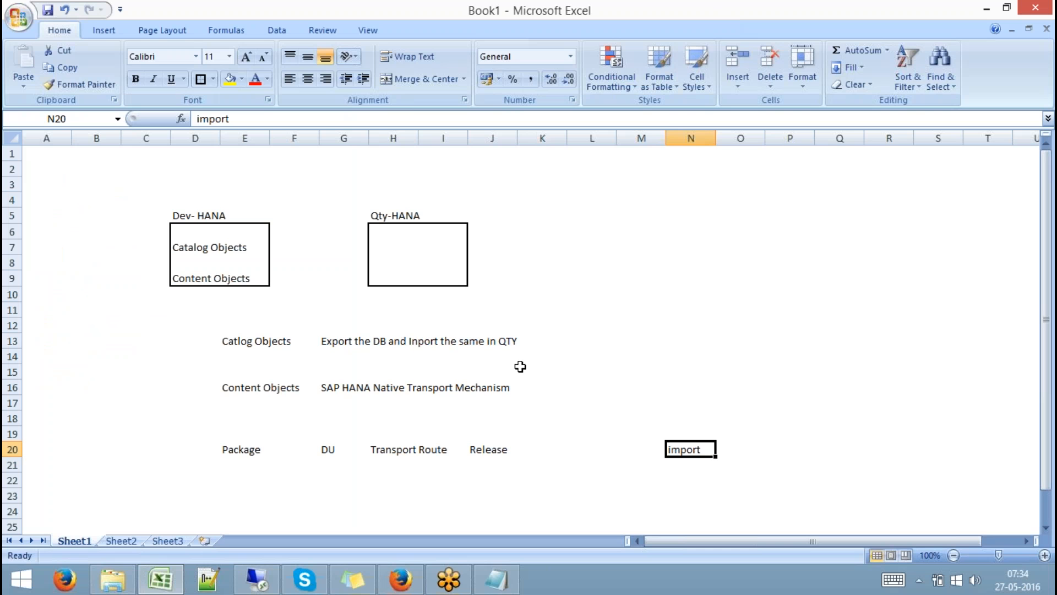
Draw two bordered boxes at D25:E27 and D28:E30.
key(Down)
key(Down)
key(Down)
key(Down)
key(Down)
key(Down)
key(Down)
key(Down)
key(Down)
key(Down)
key(Down)
key(Down)
key(Down)
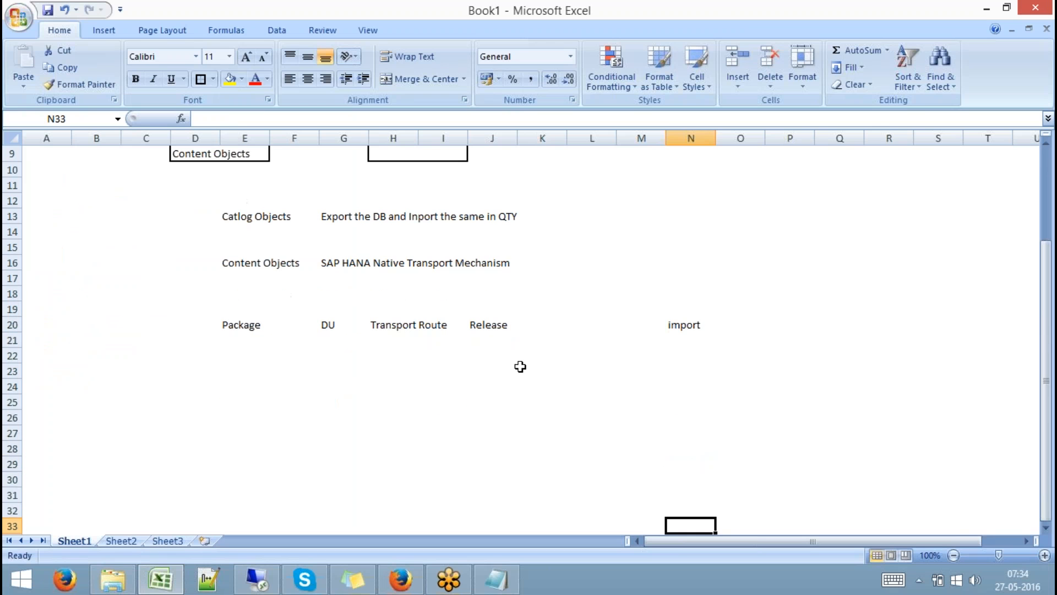
click(197, 406)
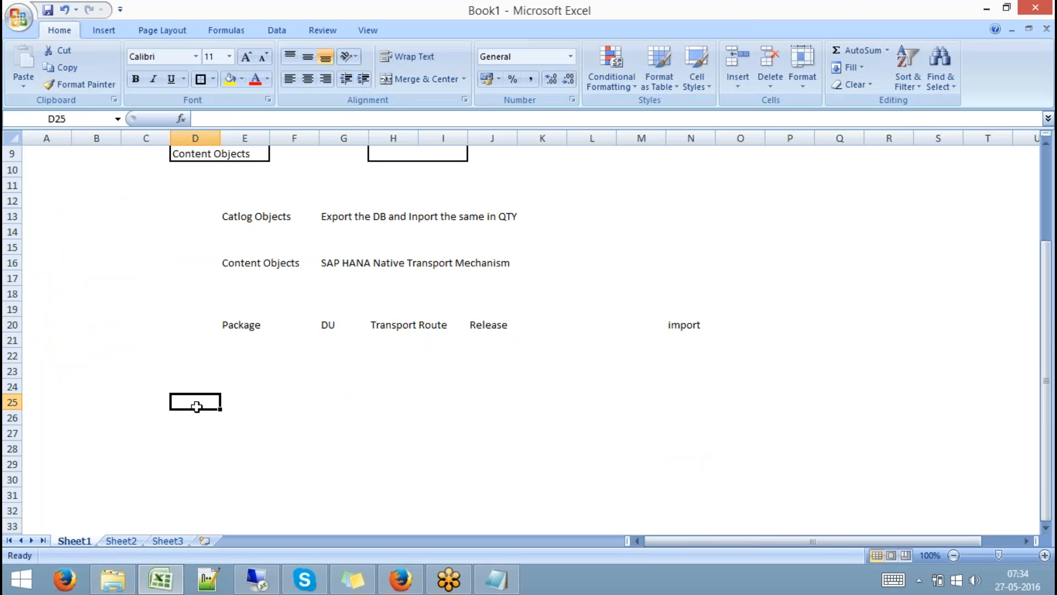
drag(197, 406, 256, 433)
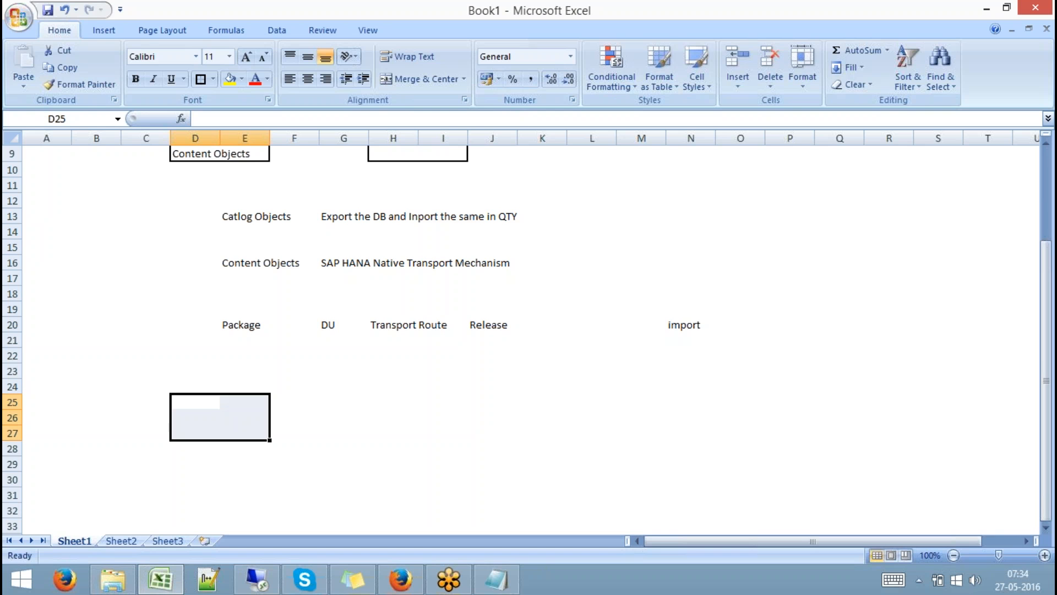
click(200, 79)
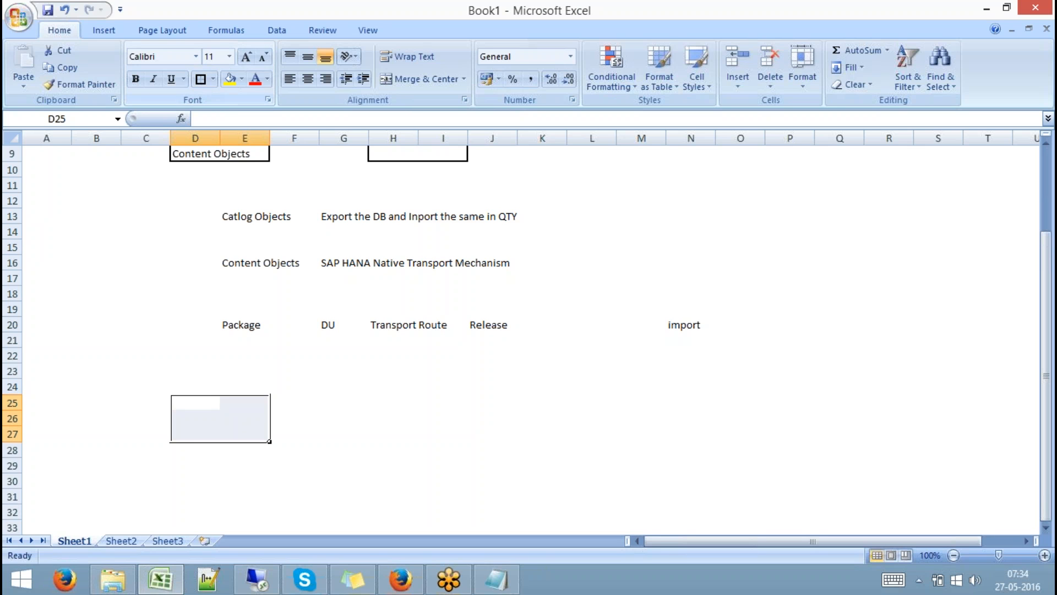
click(188, 449)
drag(187, 448, 245, 481)
drag(188, 449, 188, 449)
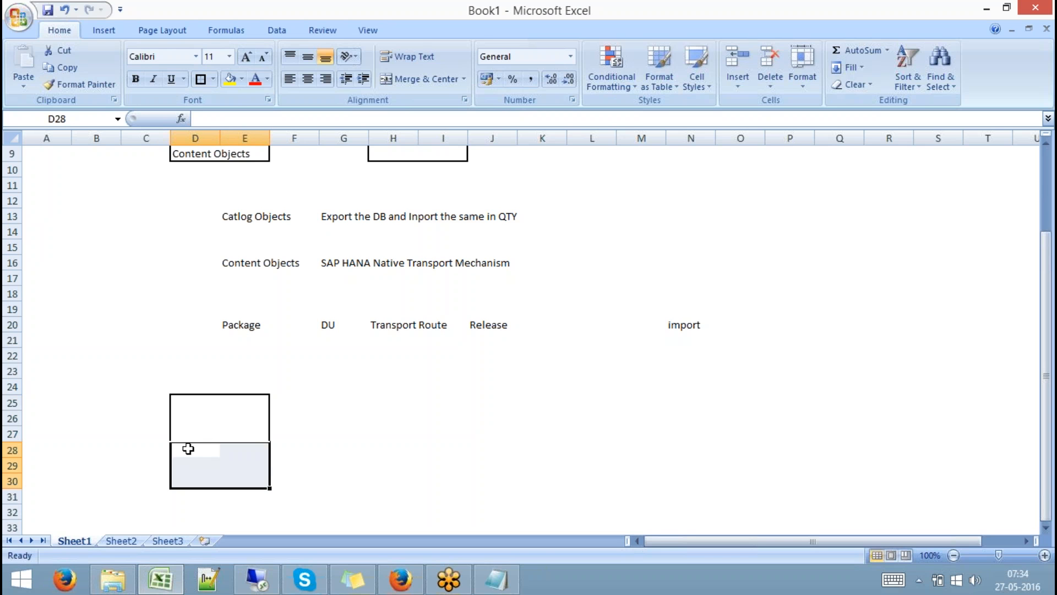
click(200, 79)
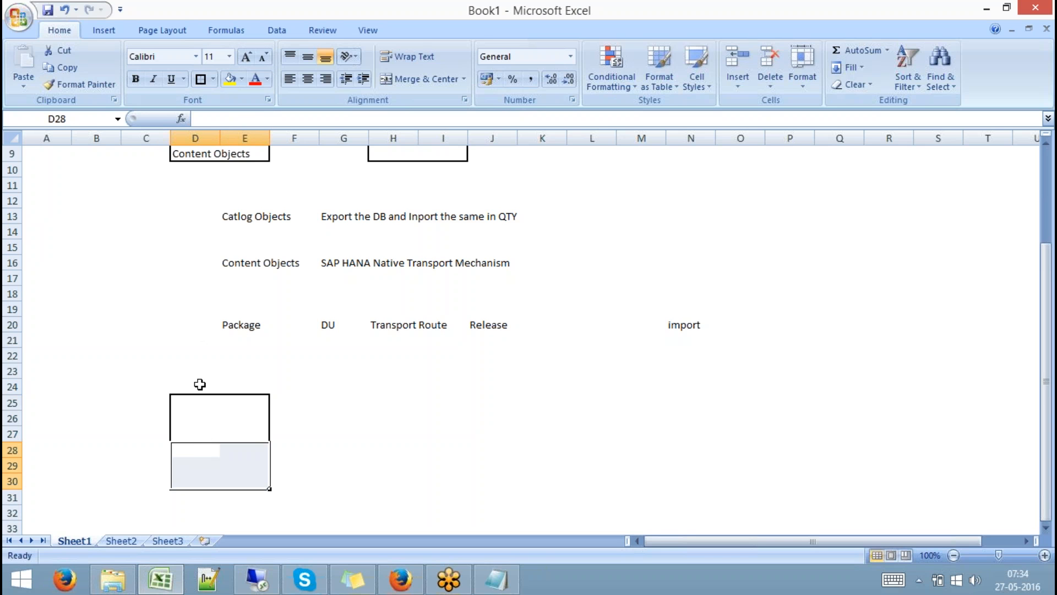
Label the boxes BW and HANA and add the heading DEV in D24.
click(190, 404)
text(BW)
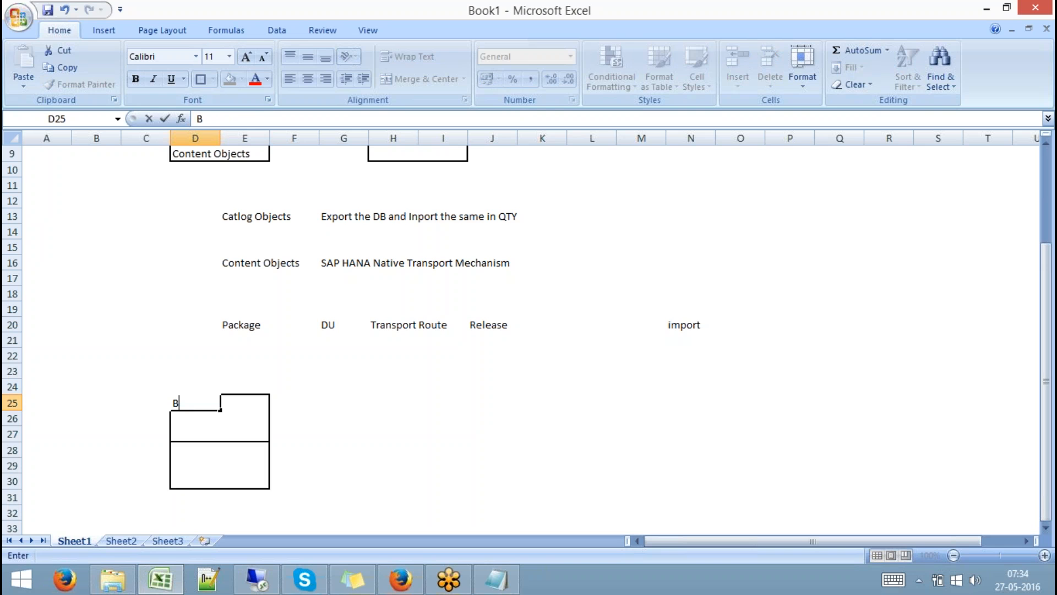
key(Return)
key(Return)
key(Return)
text(HANA)
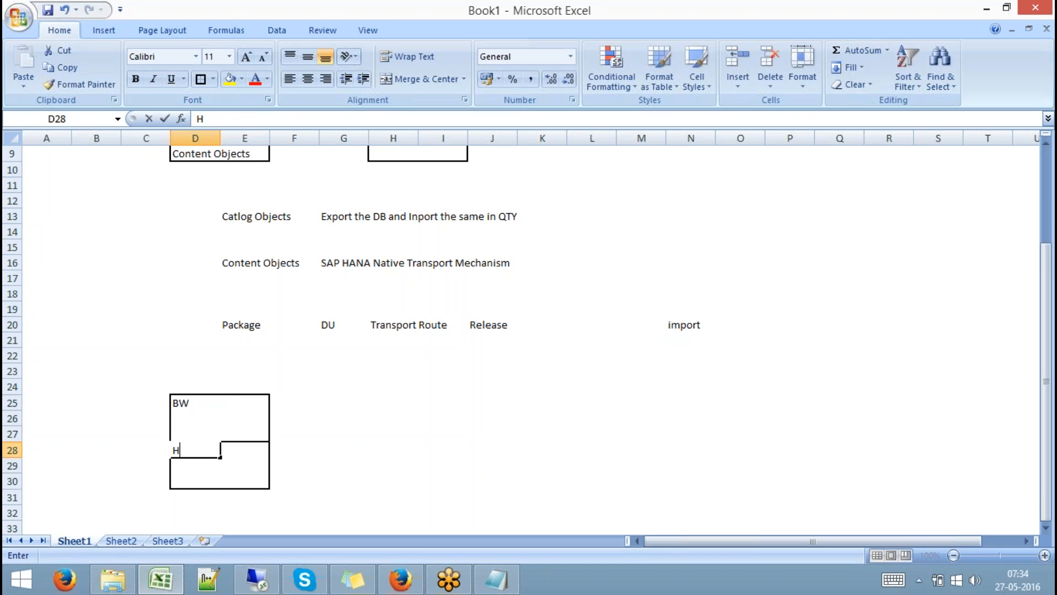
click(195, 387)
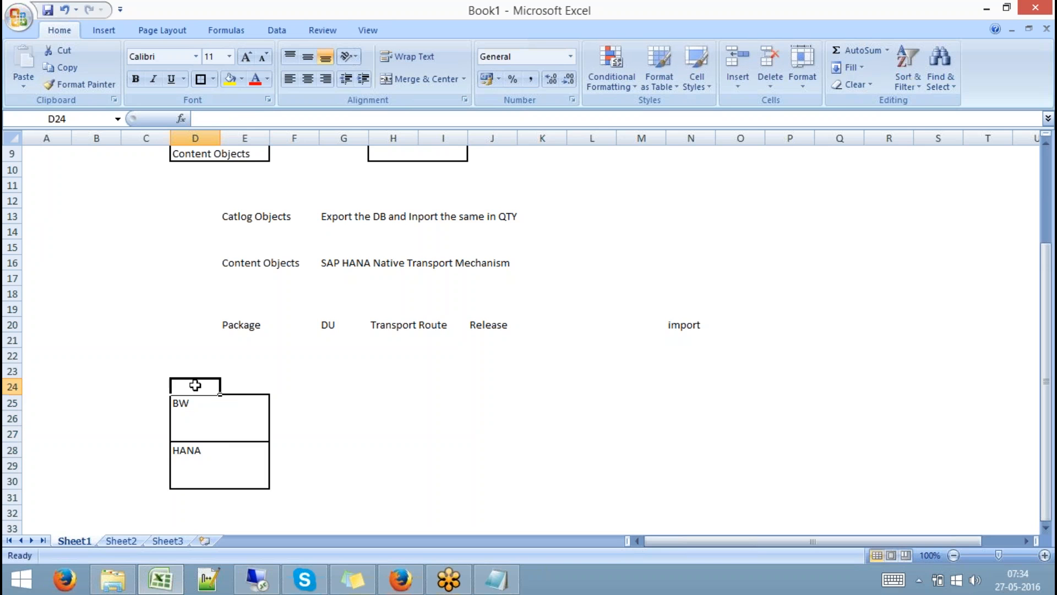
text(DEV)
key(Tab)
key(Tab)
Copy the DEV boxes to H25:I30 and head the copy QTY in H24.
click(393, 386)
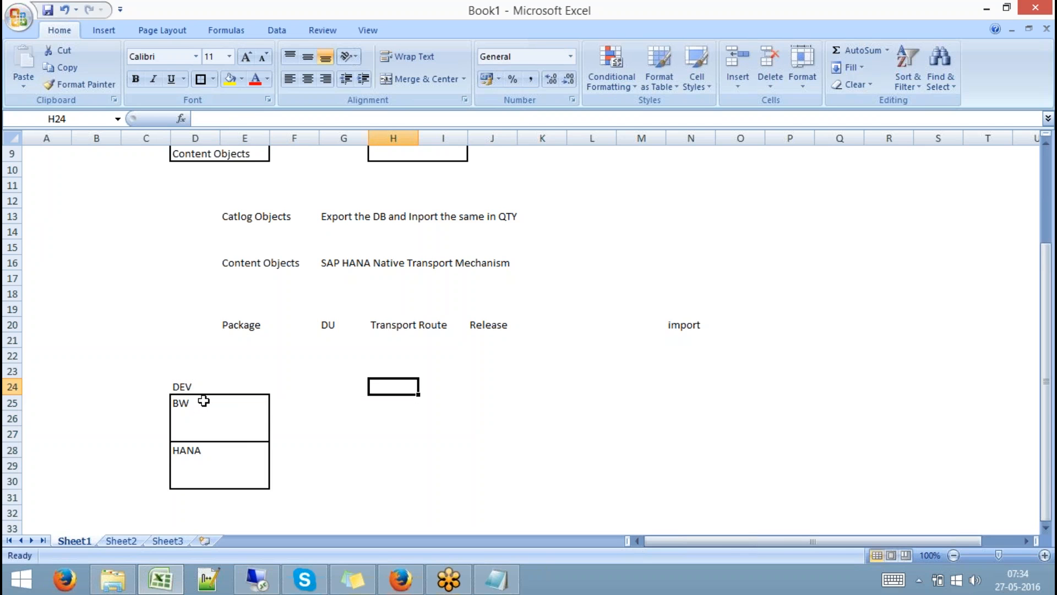
drag(206, 402, 239, 474)
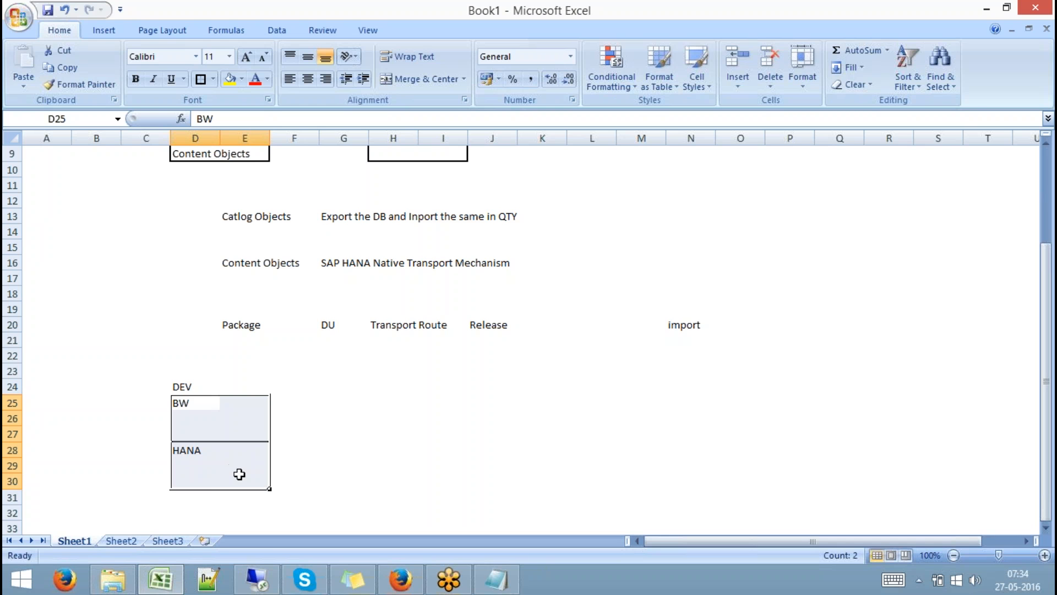
key(ctrl+c)
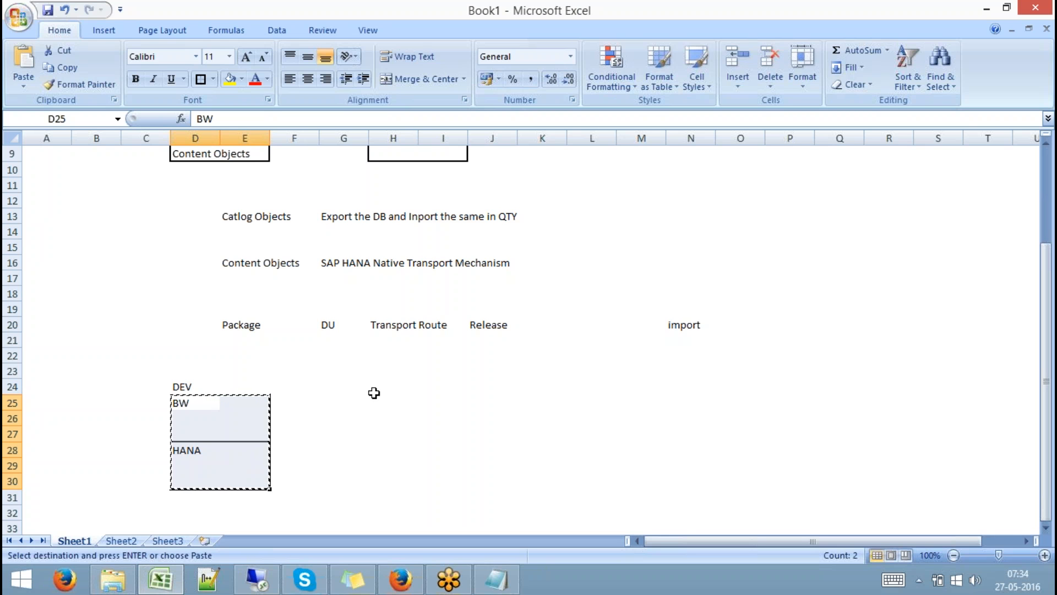
click(373, 390)
click(392, 403)
key(ctrl+v)
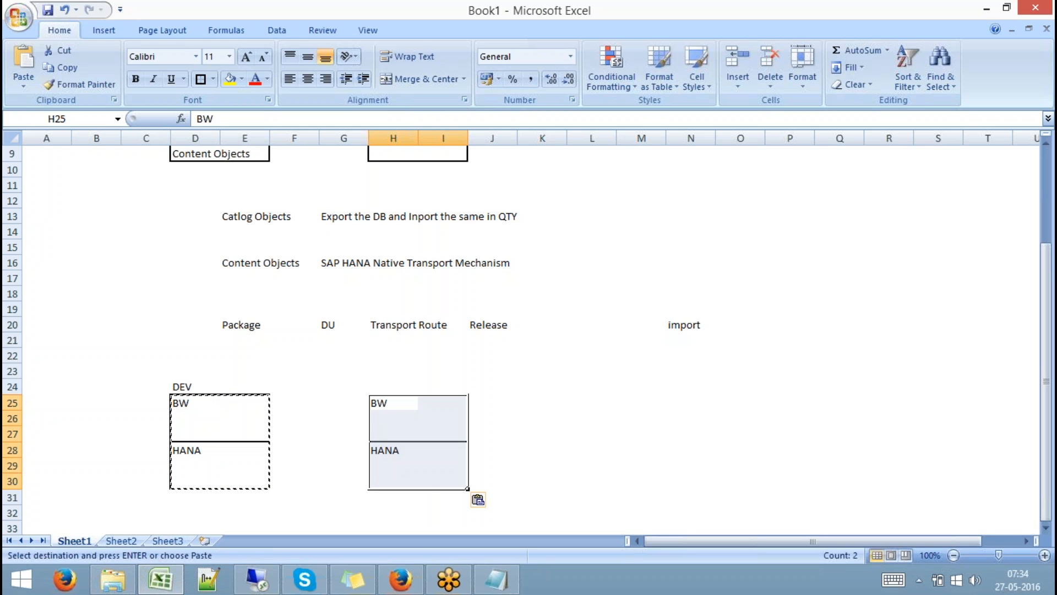
click(393, 386)
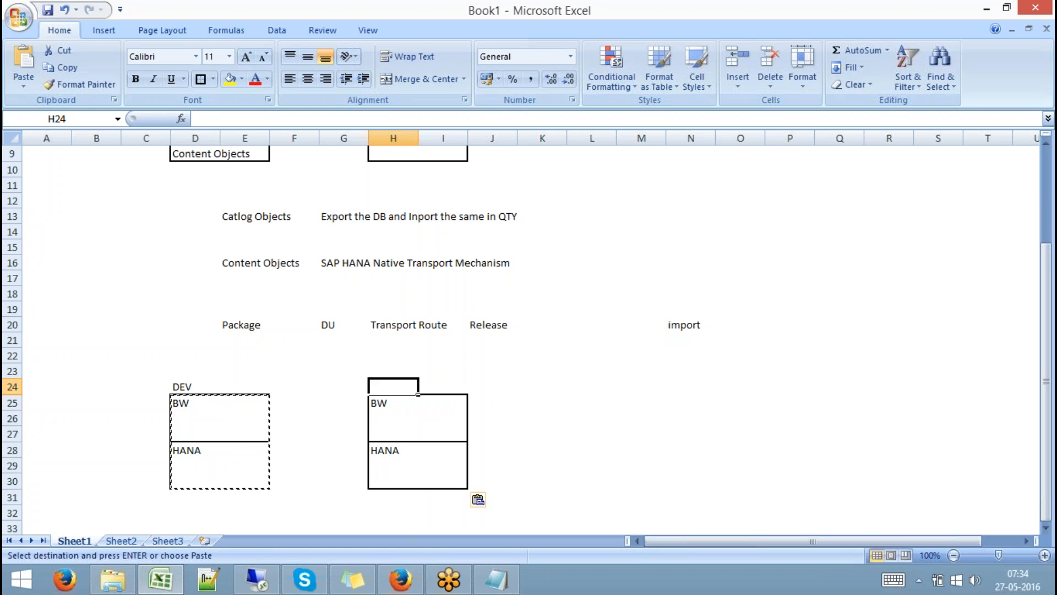
text(QTY)
click(540, 385)
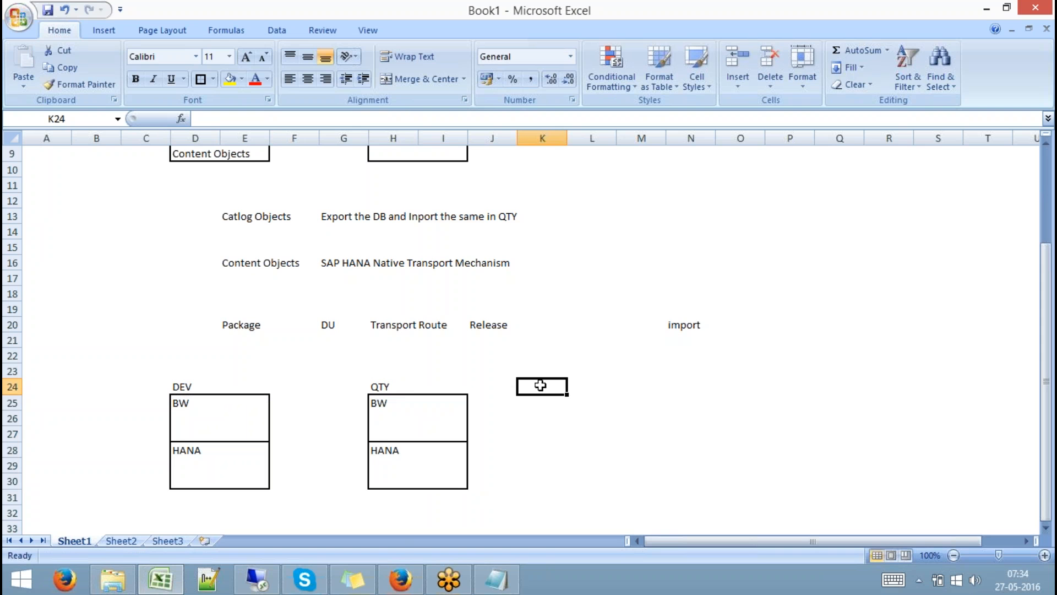
Enter 7.31 in cell D34 below the DEV box.
key(Down)
key(Down)
key(Down)
key(Down)
key(Down)
key(Down)
key(Down)
key(Down)
key(Down)
key(Down)
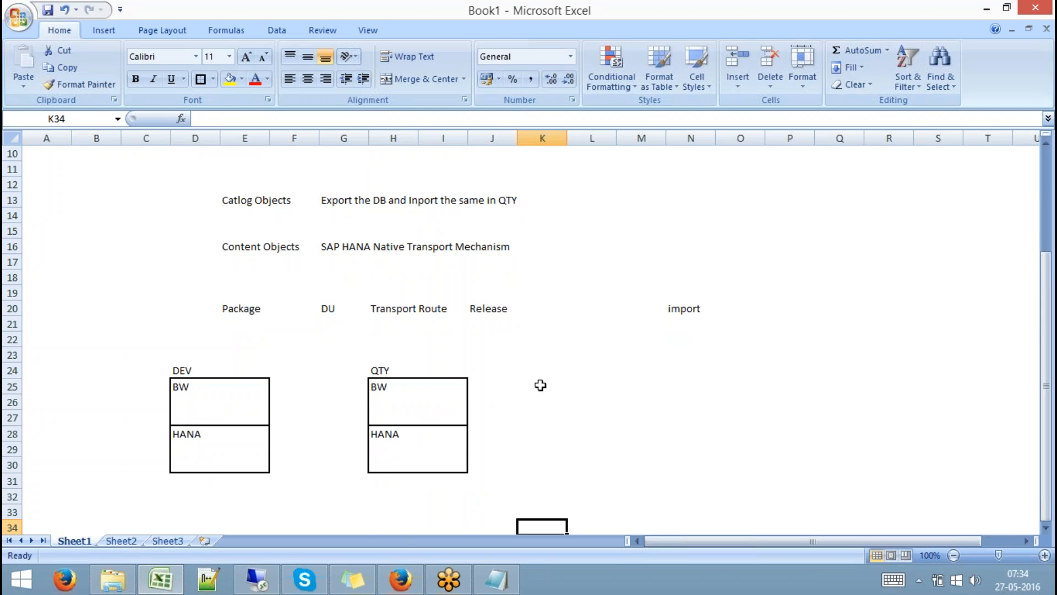
key(Left)
key(Left)
key(Left)
key(Left)
key(Left)
key(Left)
key(Left)
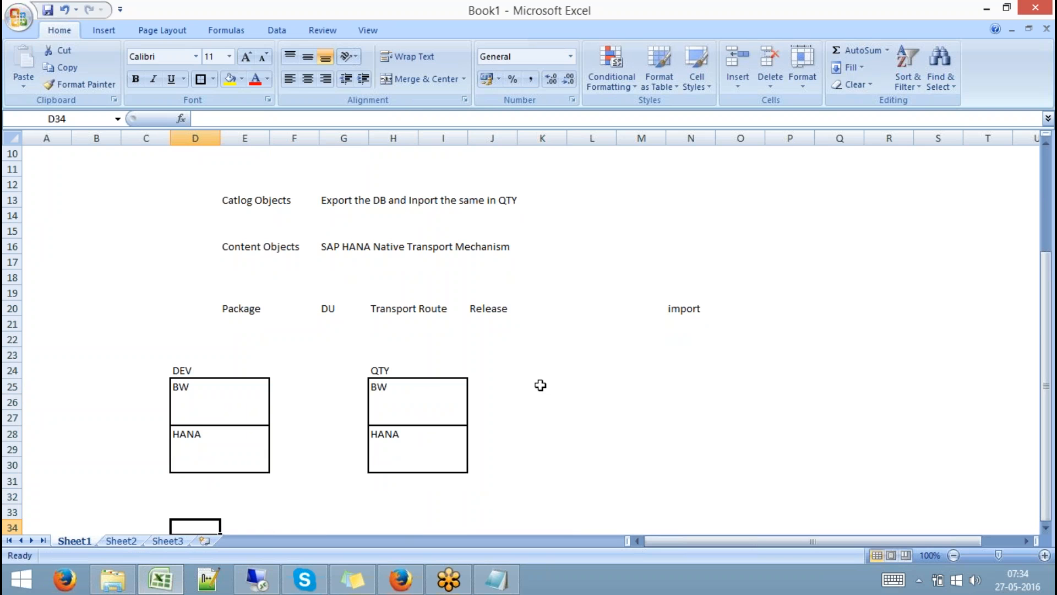
text(7.31)
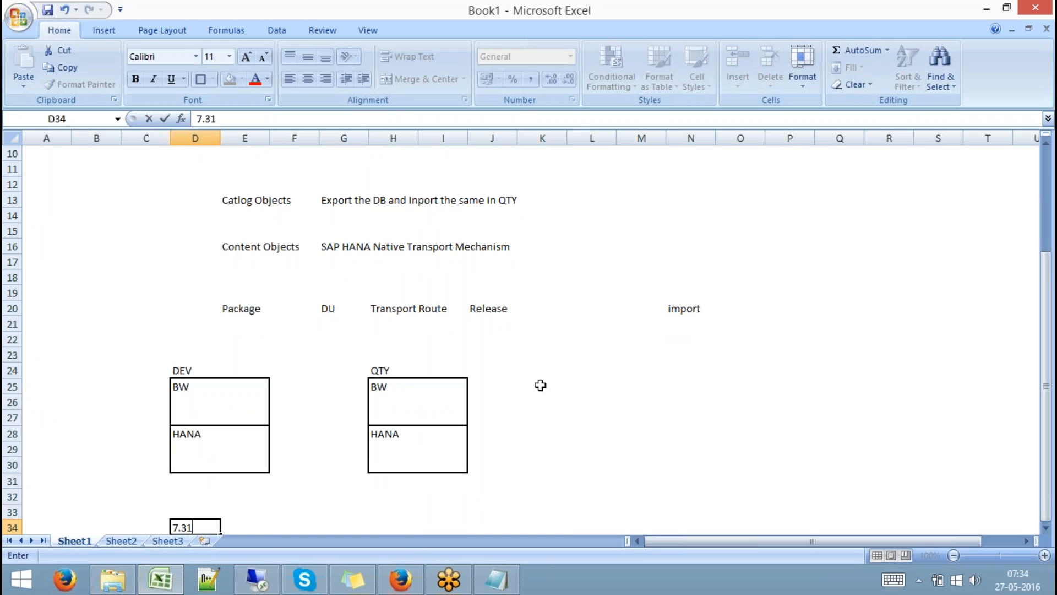
key(Return)
key(Down)
key(Down)
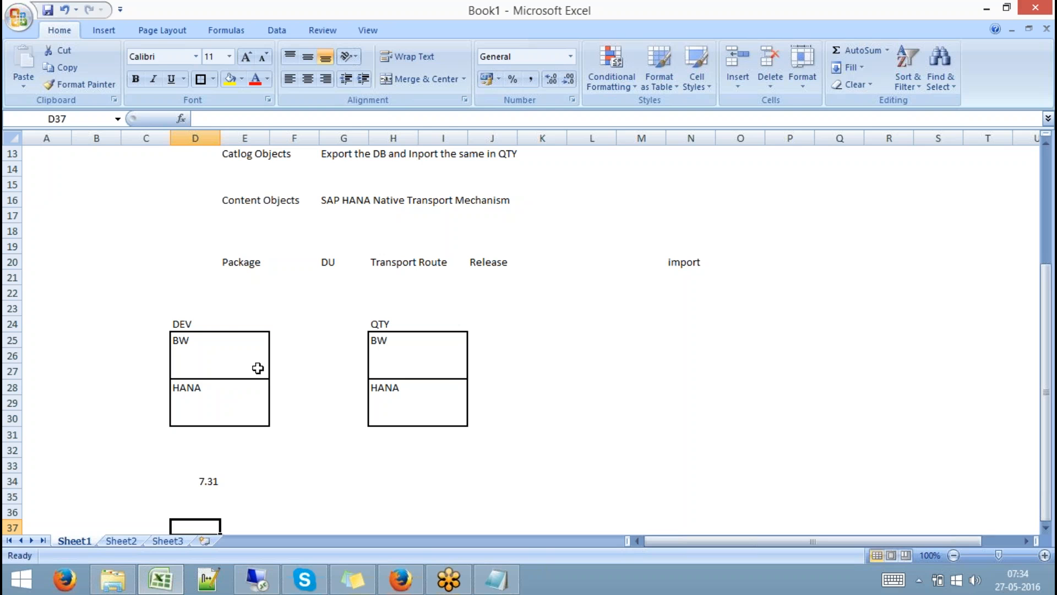
click(243, 361)
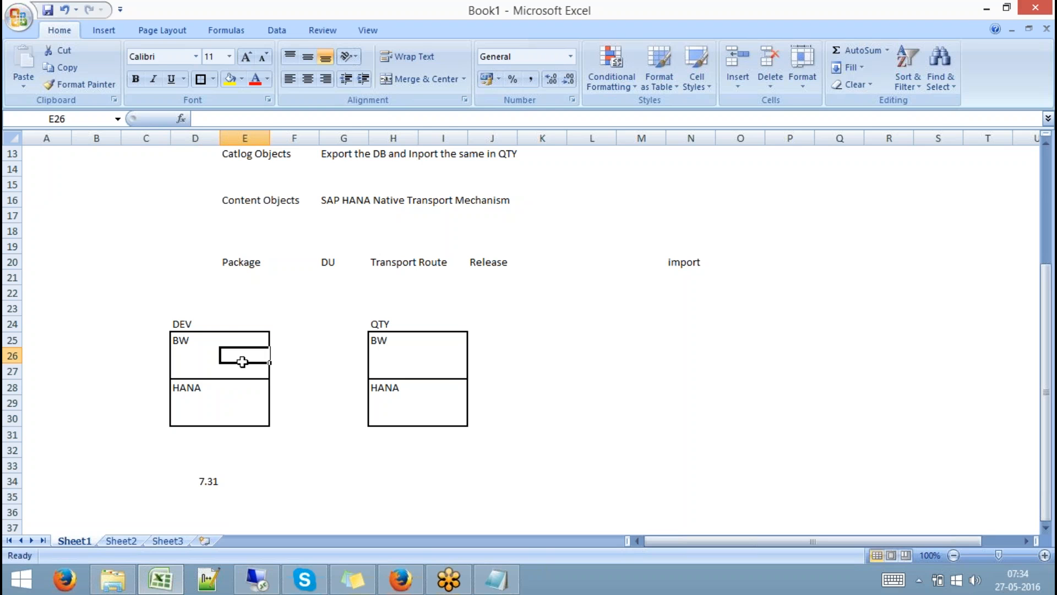
Draw a Cube shape inside the DEV BW section.
click(95, 28)
click(174, 66)
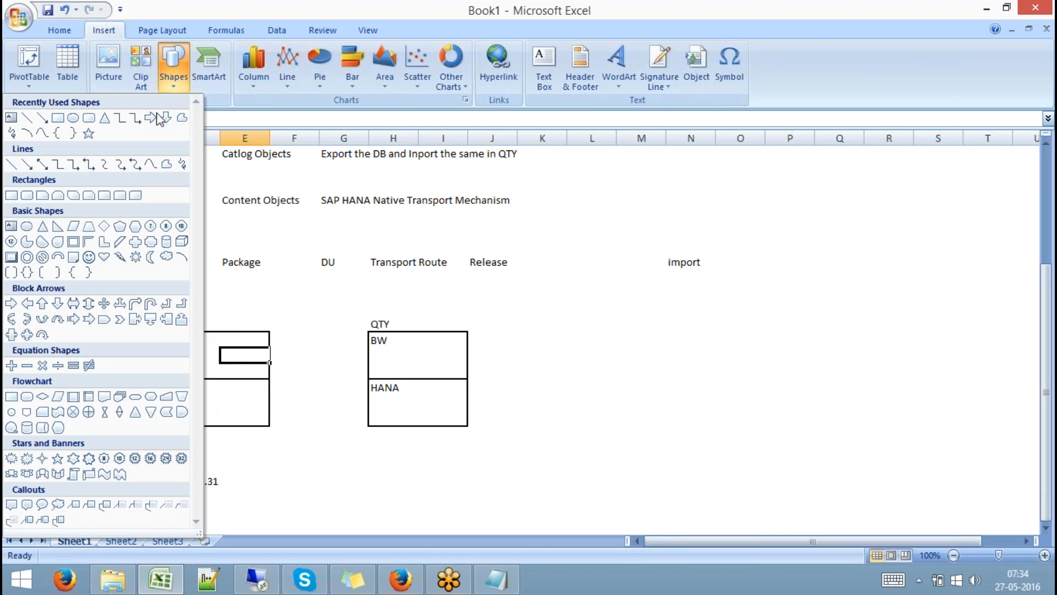
click(181, 241)
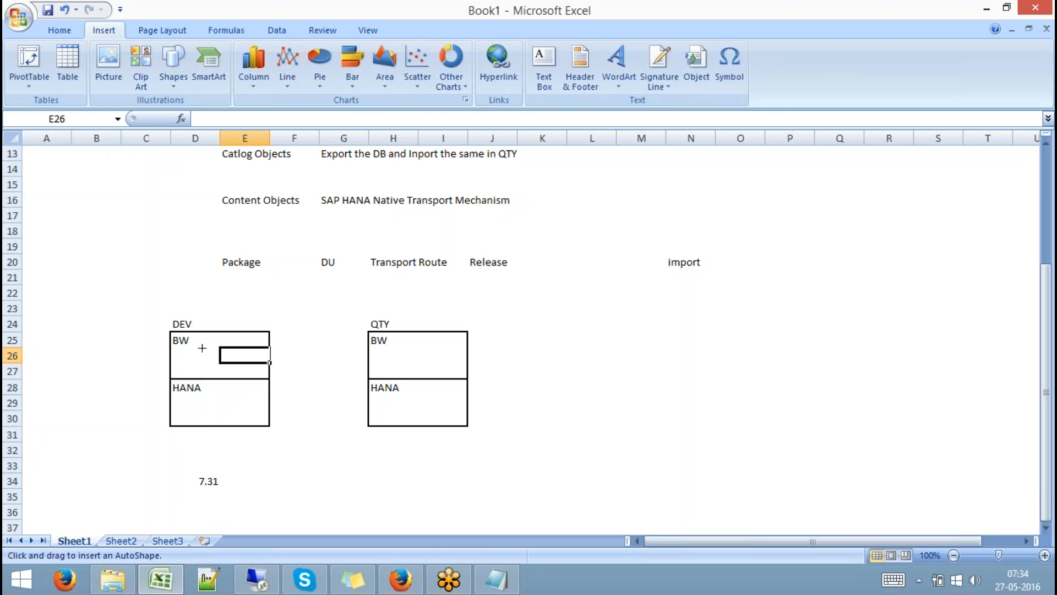
mouse_move(203, 344)
mouse_down()
mouse_move(232, 370)
mouse_move(236, 350)
mouse_up()
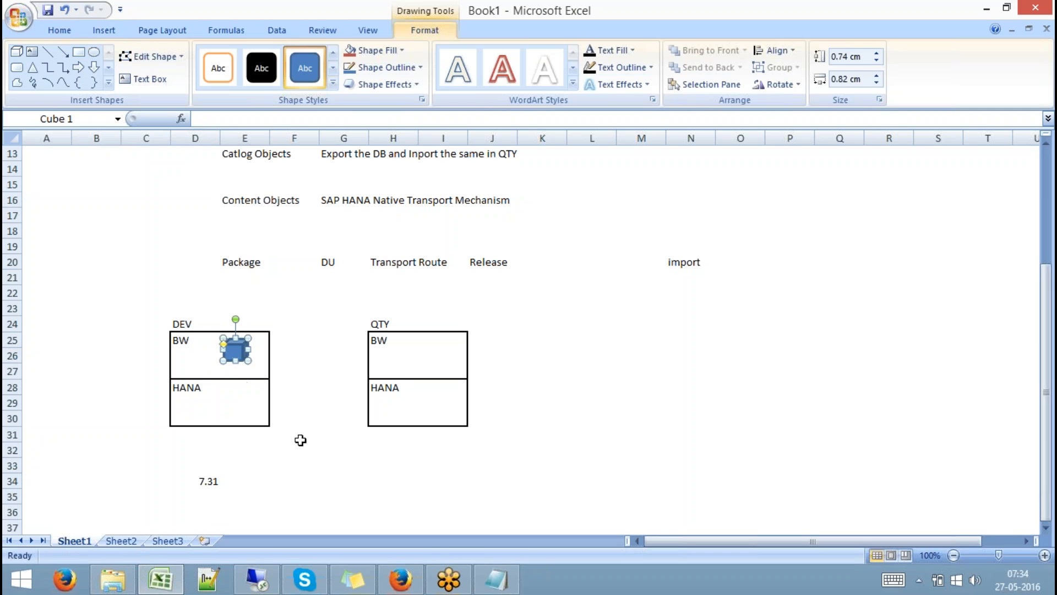
click(301, 440)
click(213, 480)
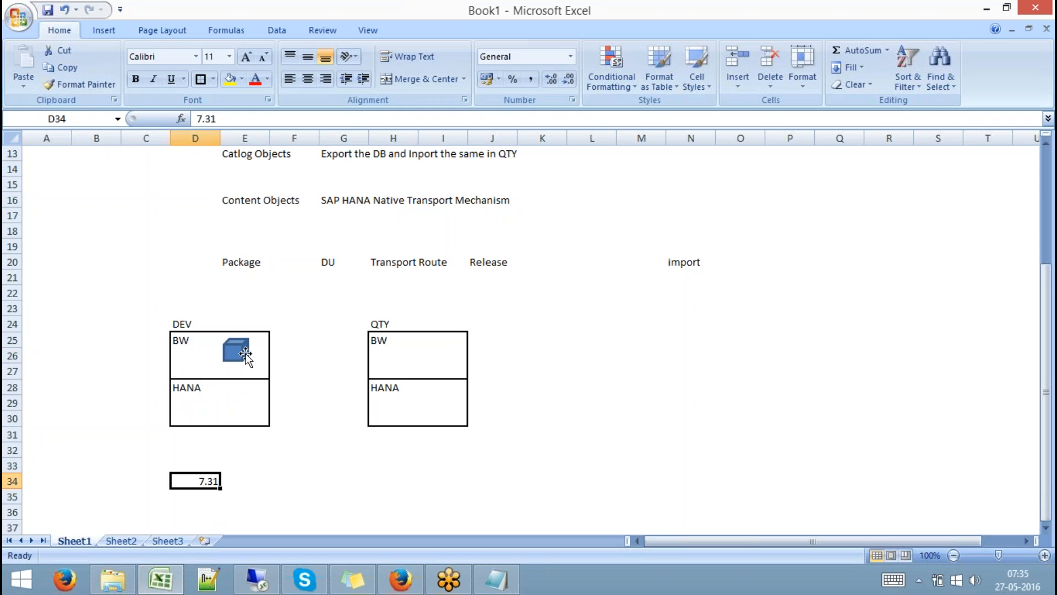
Draw a Diamond shape inside the DEV HANA section and check both shapes.
click(103, 30)
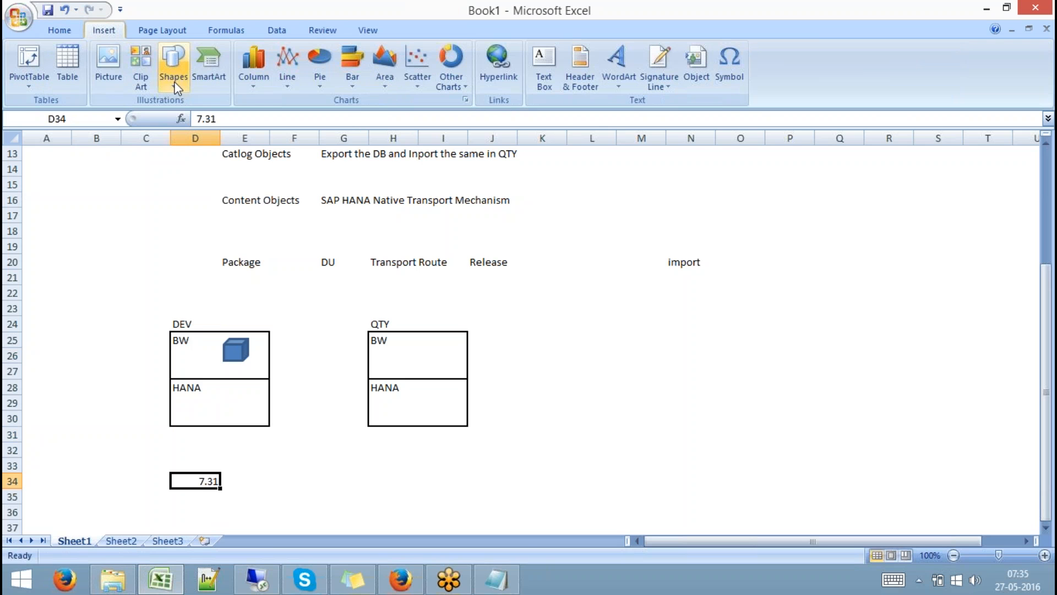
click(175, 85)
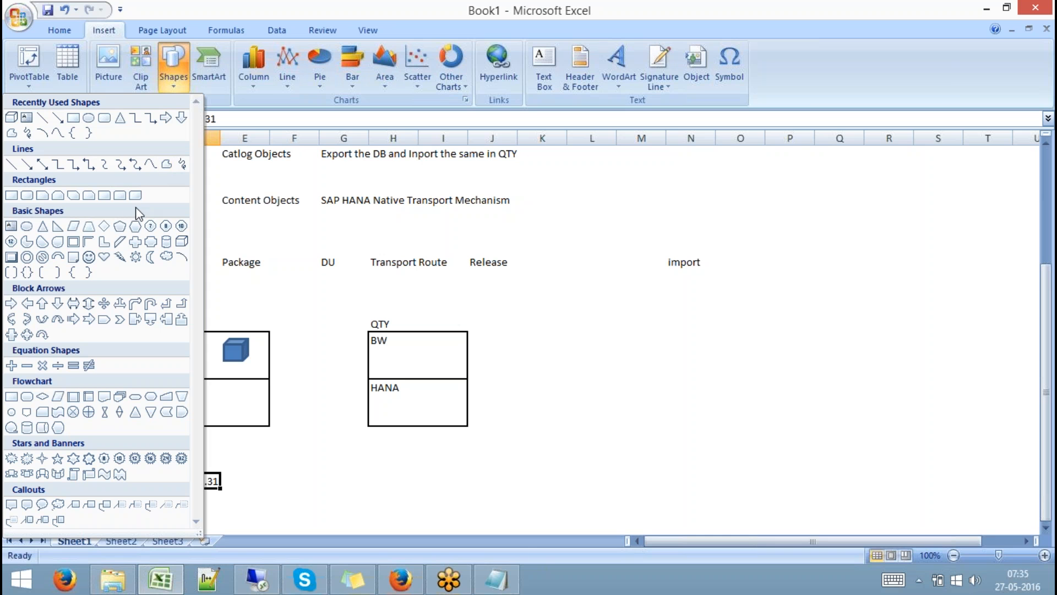
click(104, 226)
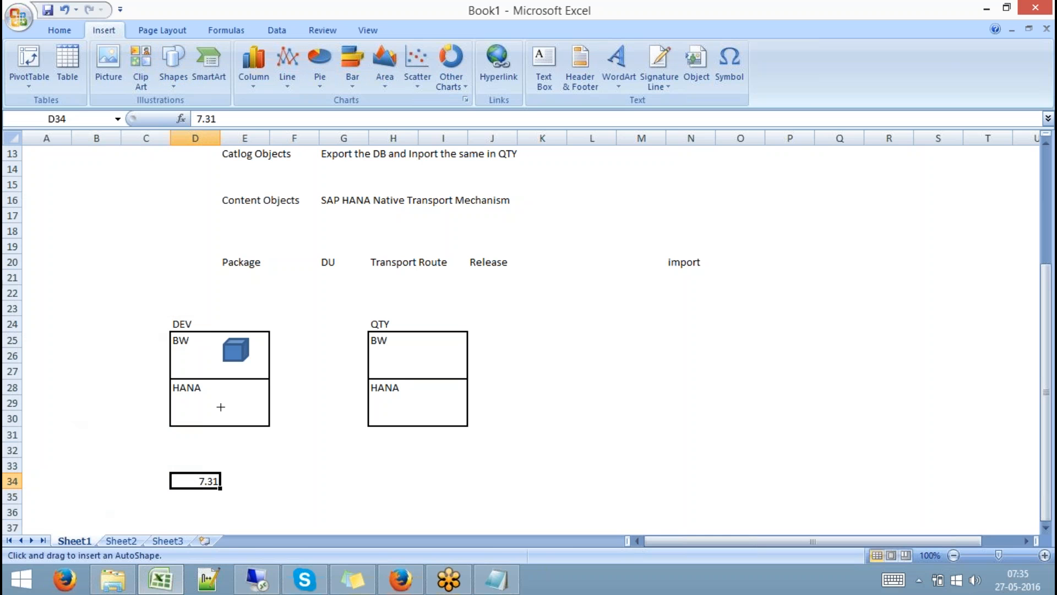
drag(220, 398, 245, 419)
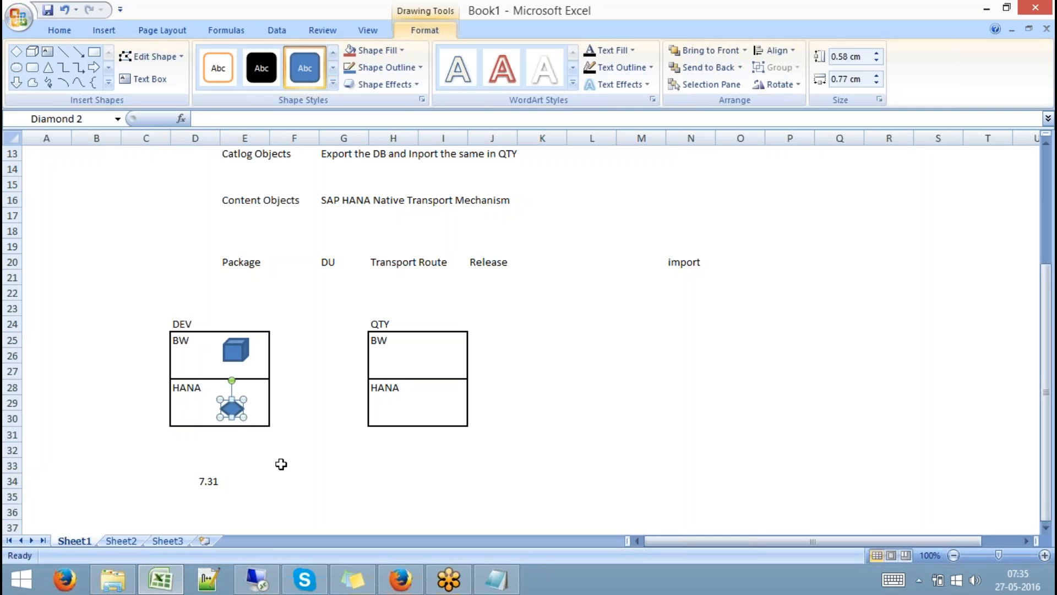
click(281, 464)
click(235, 350)
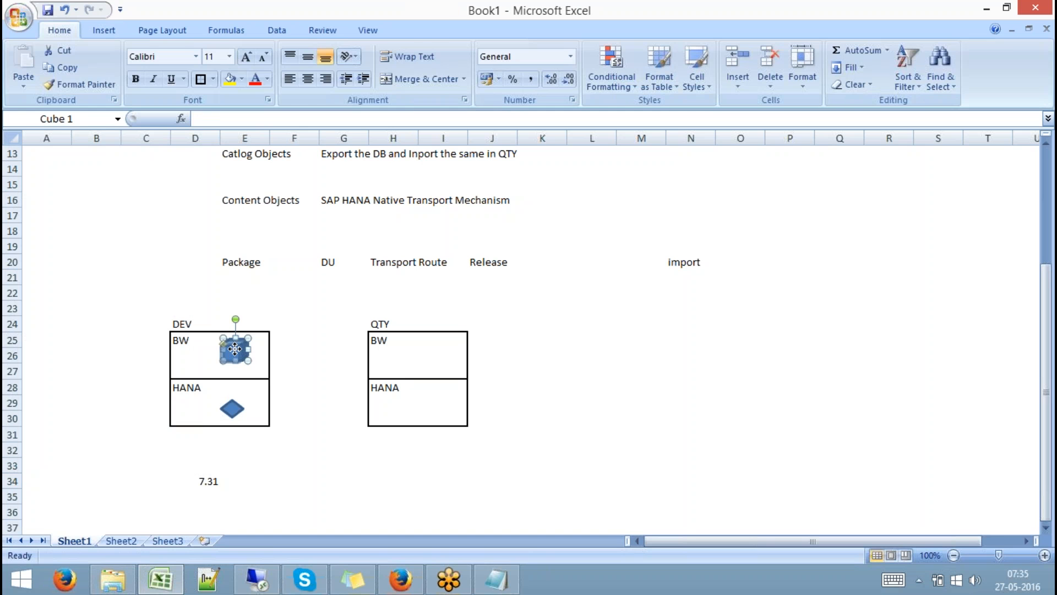
click(297, 397)
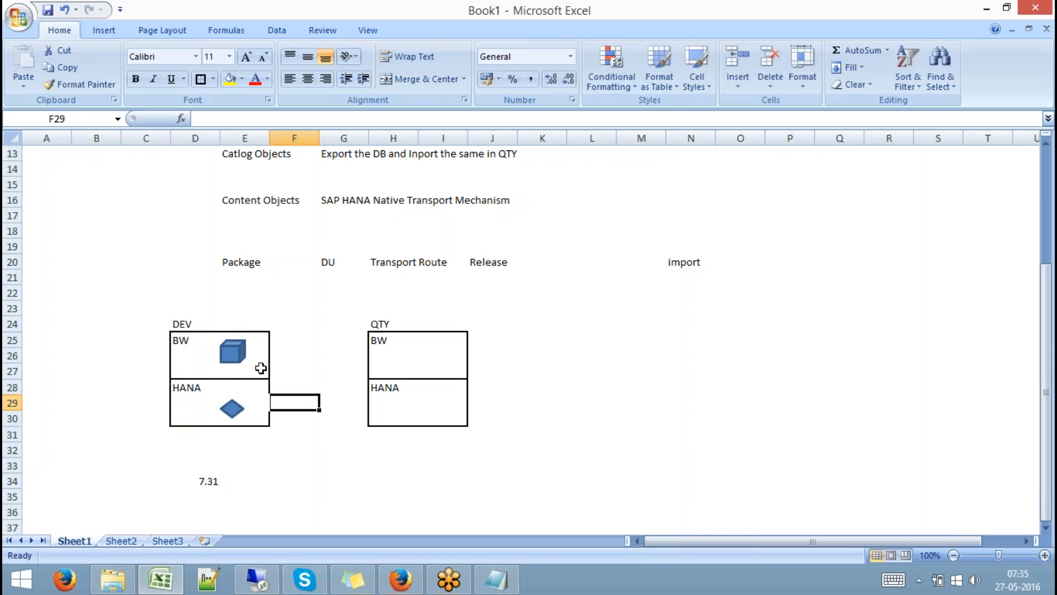
click(232, 351)
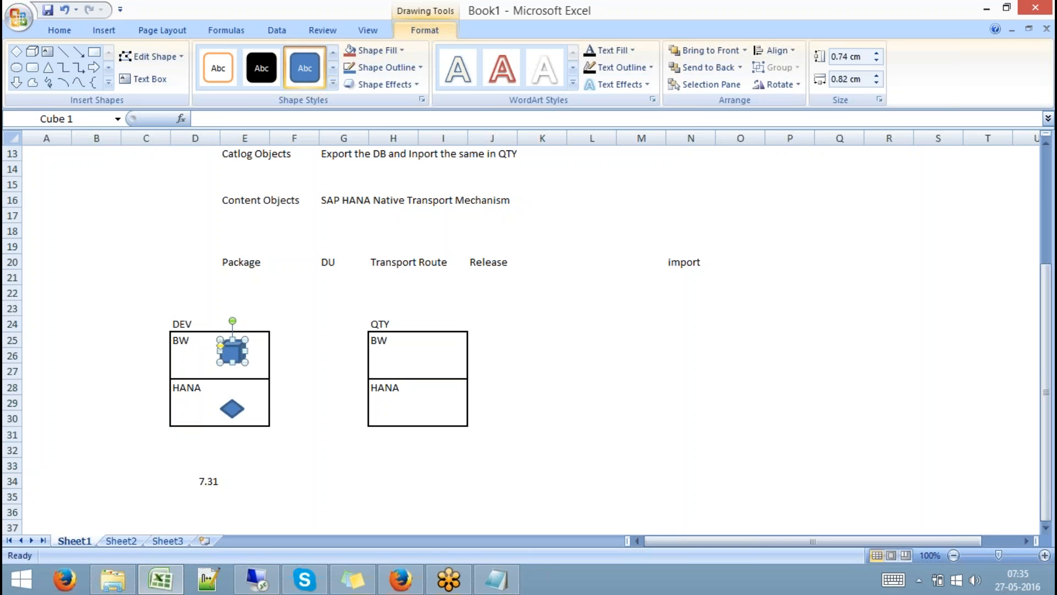
click(232, 408)
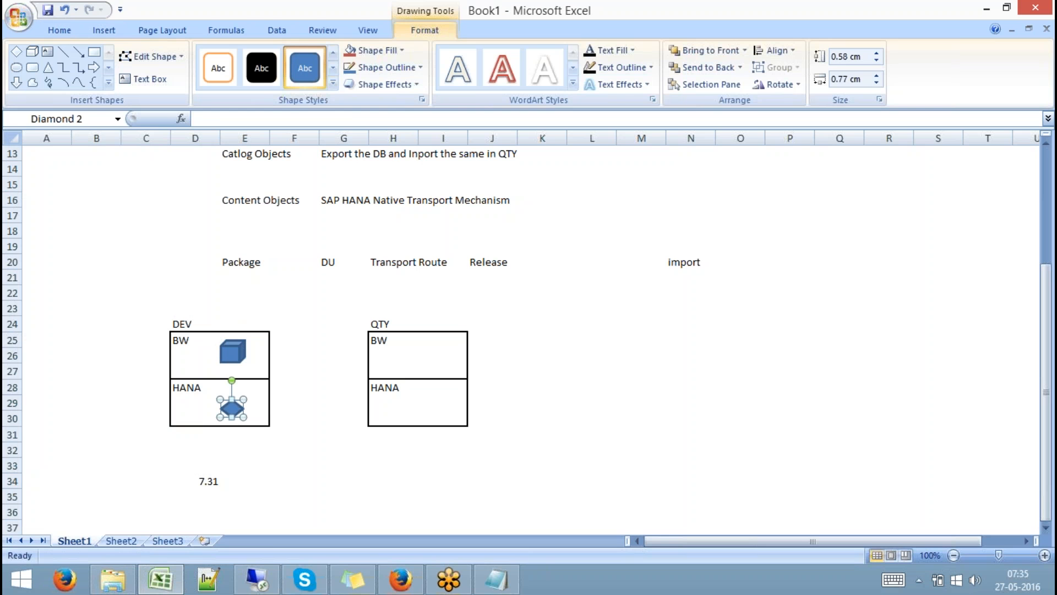
click(309, 446)
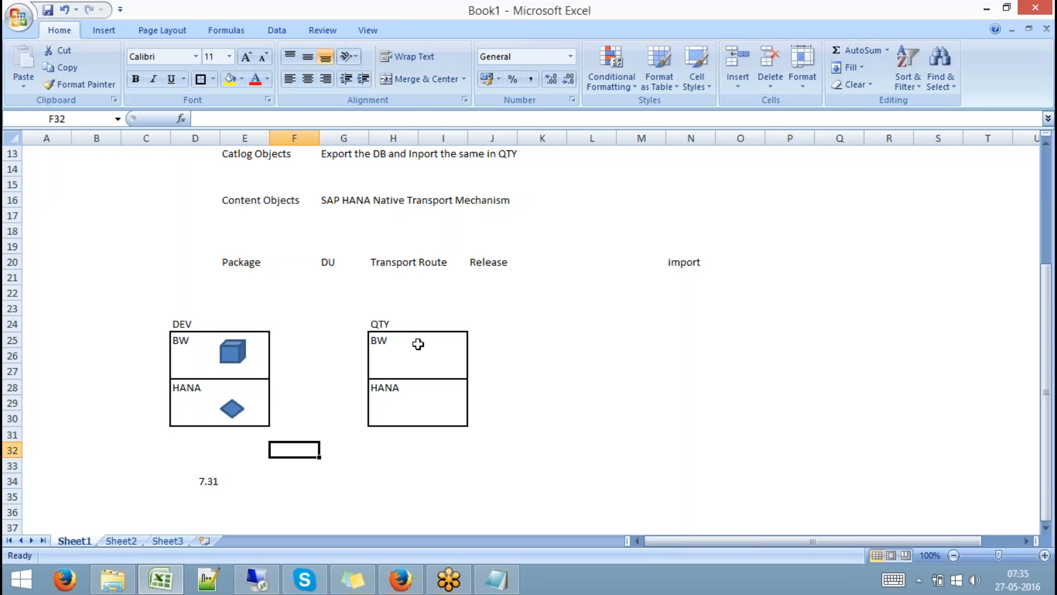
Paste a copy of the DEV cube into the QTY BW section at H25.
click(240, 354)
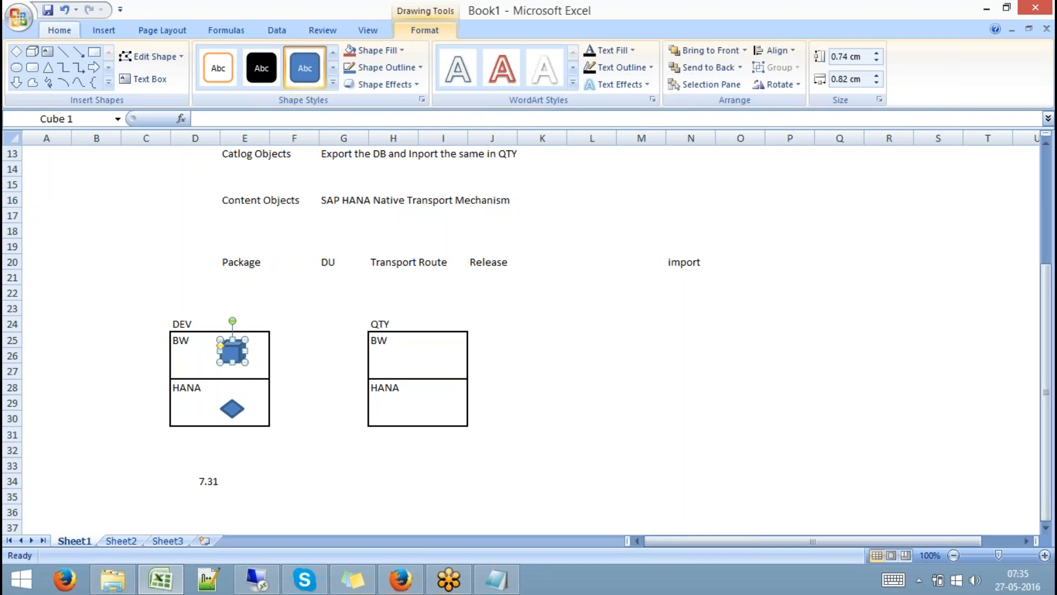
click(417, 343)
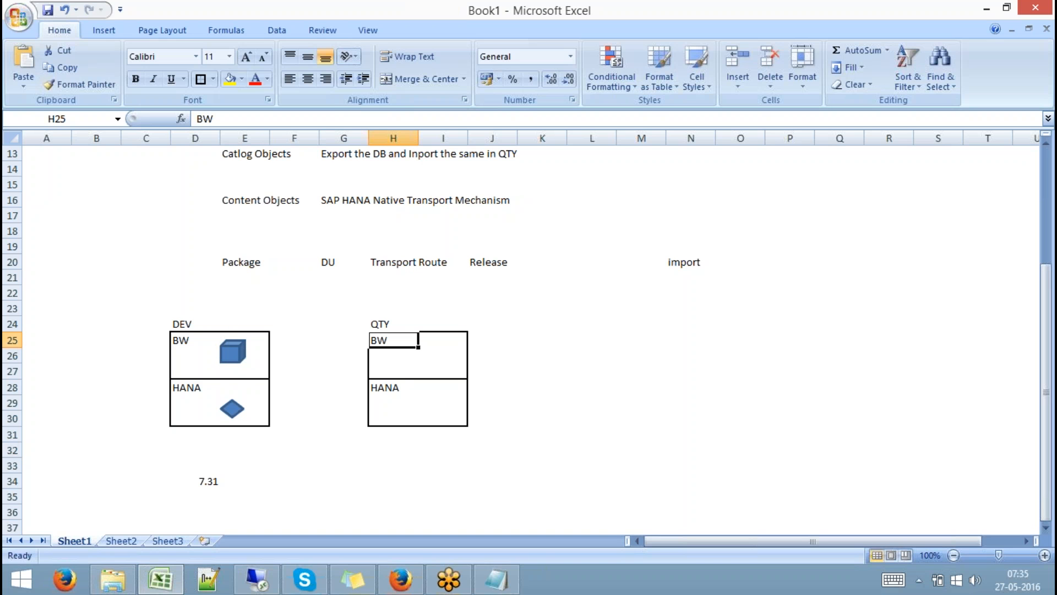
key(ctrl+v)
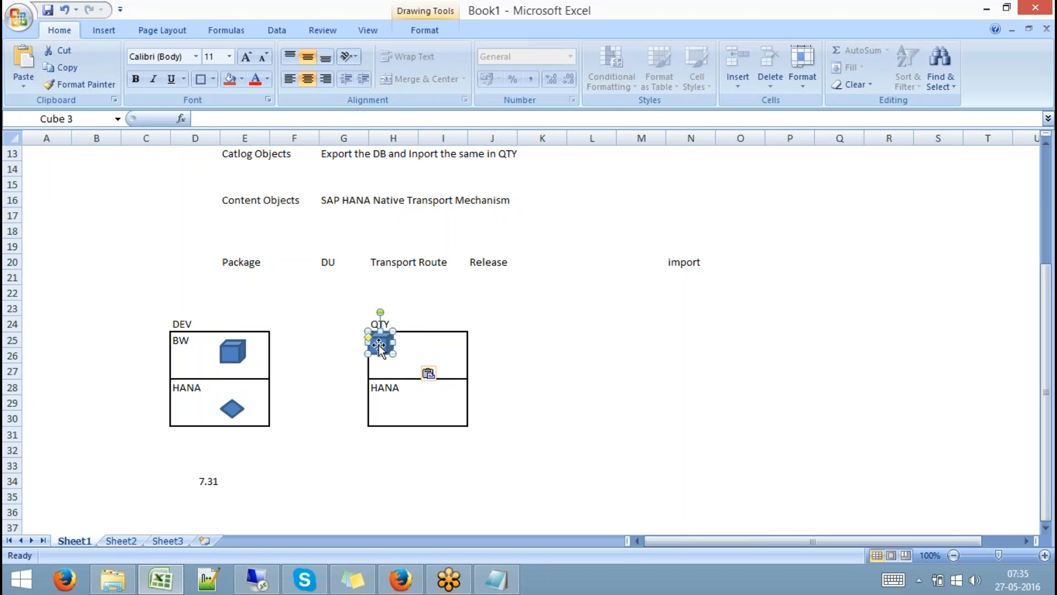
drag(379, 345, 433, 351)
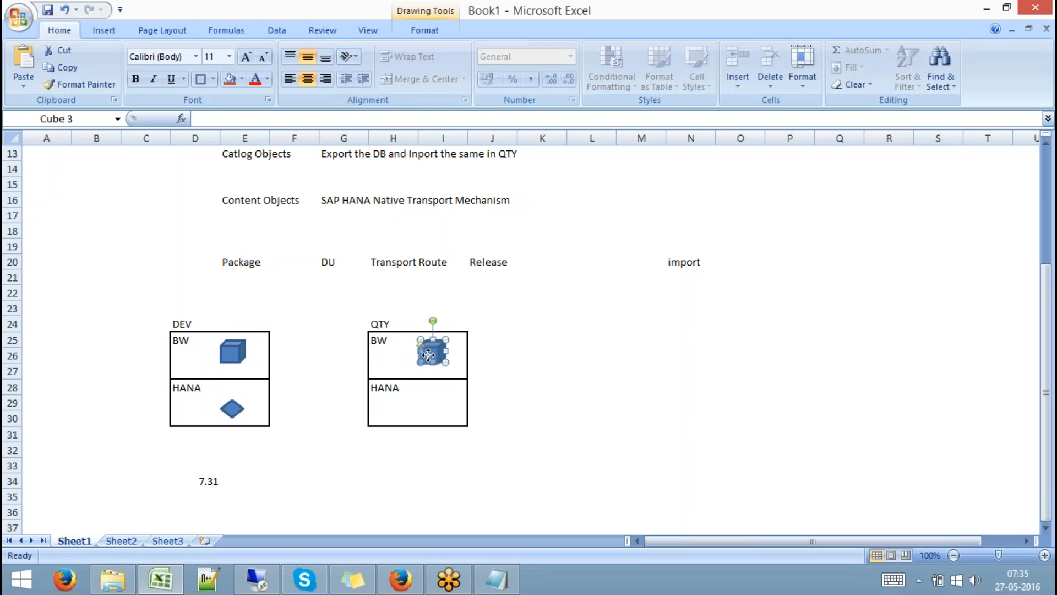
click(489, 359)
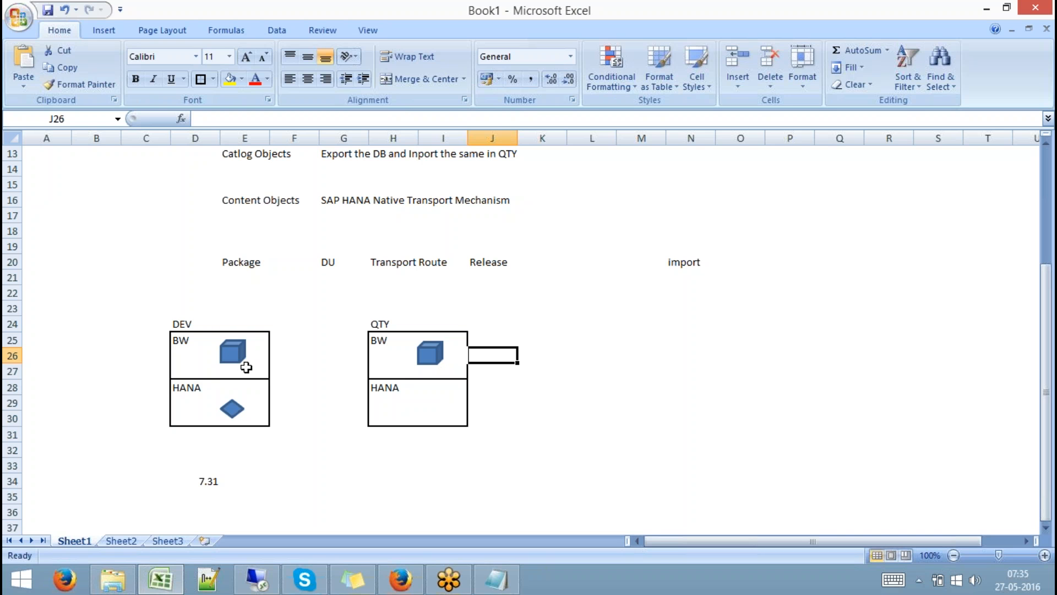
Select the DEV and QTY cubes in turn to compare their placement.
click(231, 352)
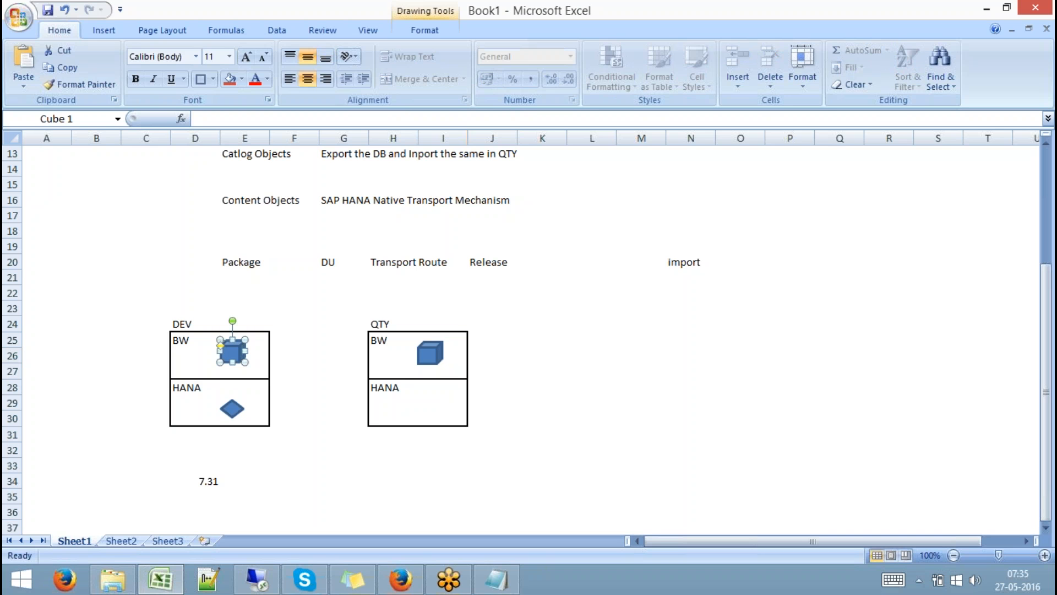
click(437, 350)
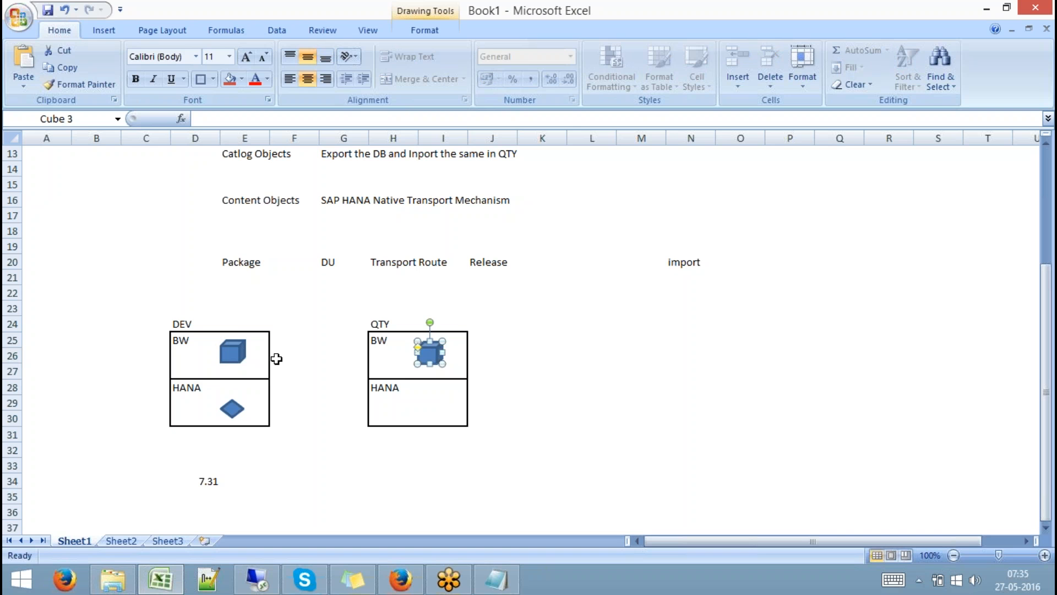
click(233, 352)
click(434, 355)
click(431, 406)
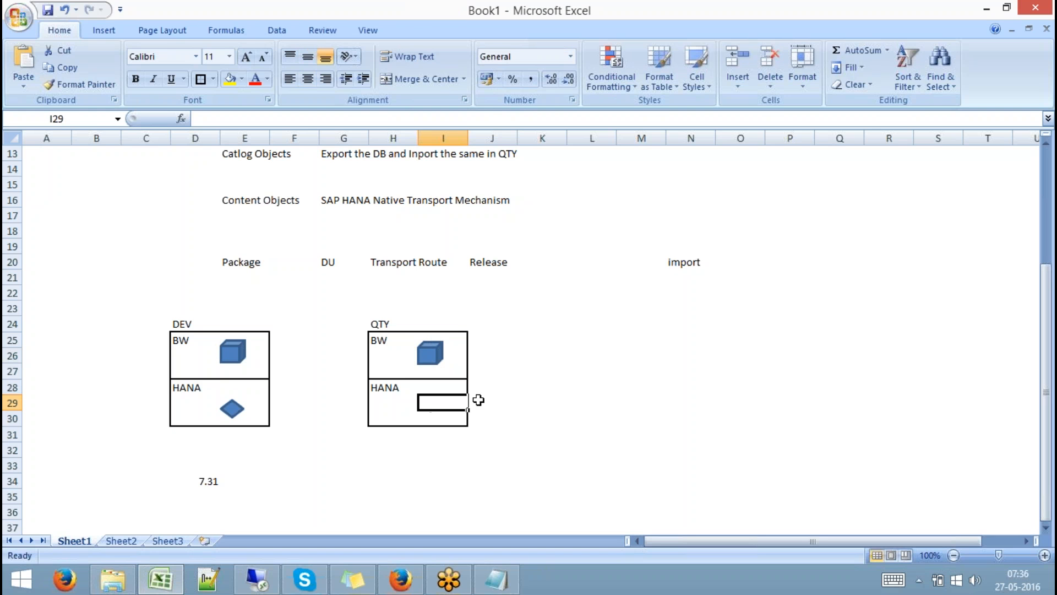
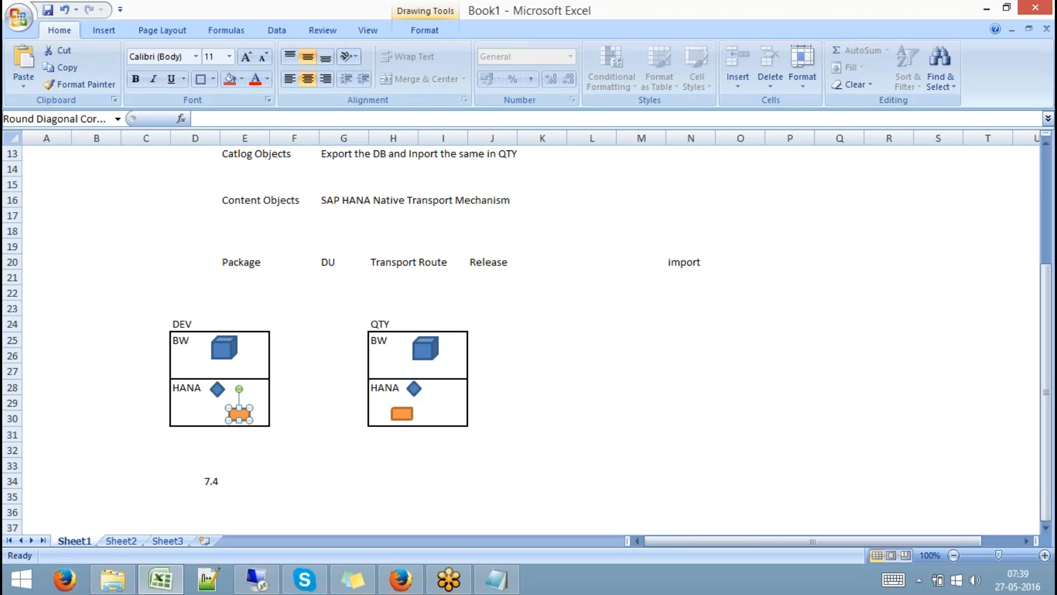
Delete the orange rectangle from the QTY box's HANA area, then check the DEV box shapes.
click(399, 414)
key(Delete)
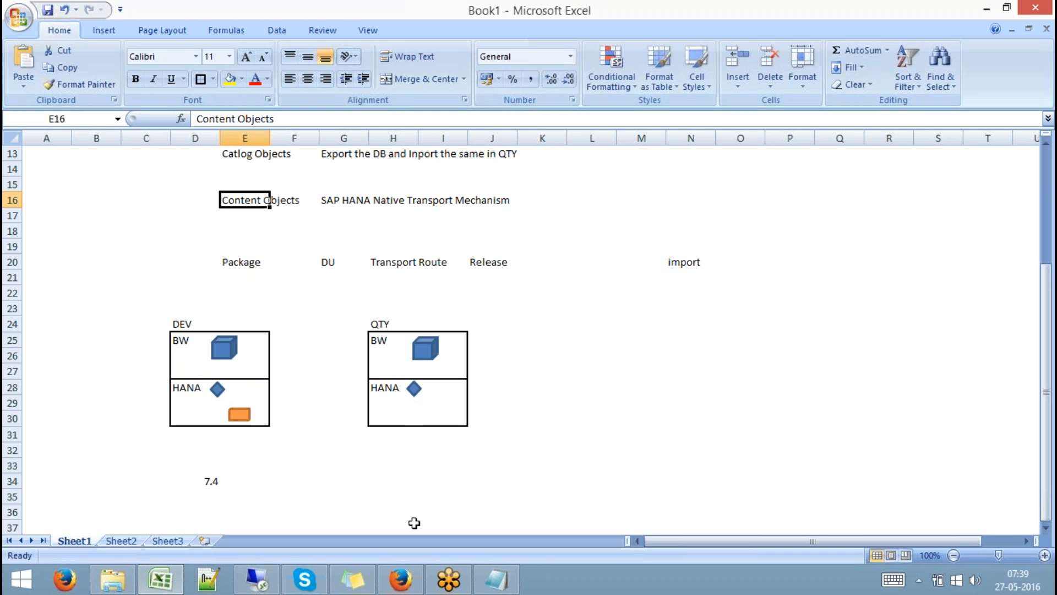
click(241, 414)
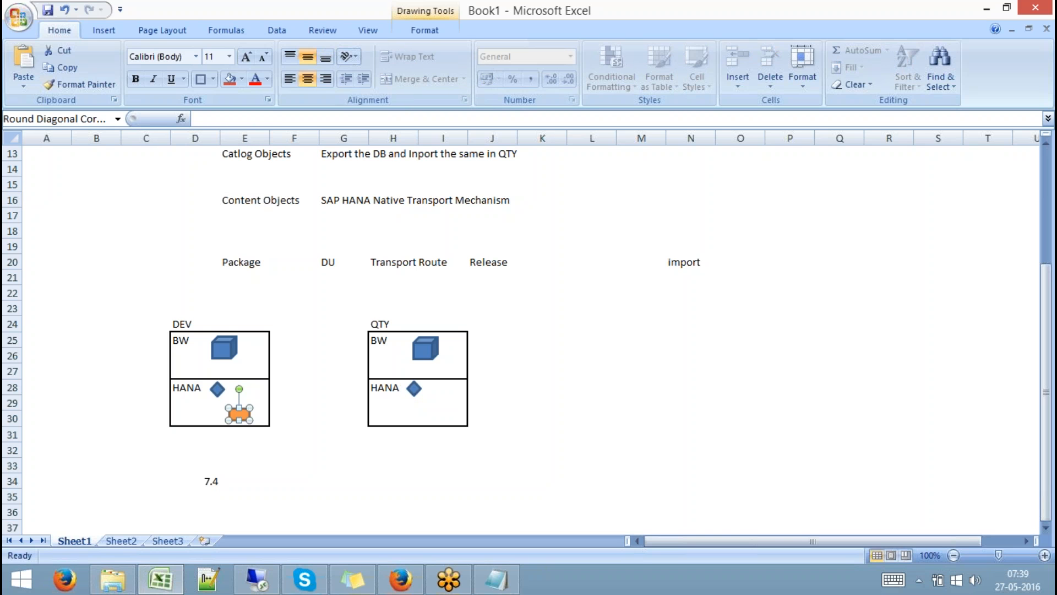
click(224, 349)
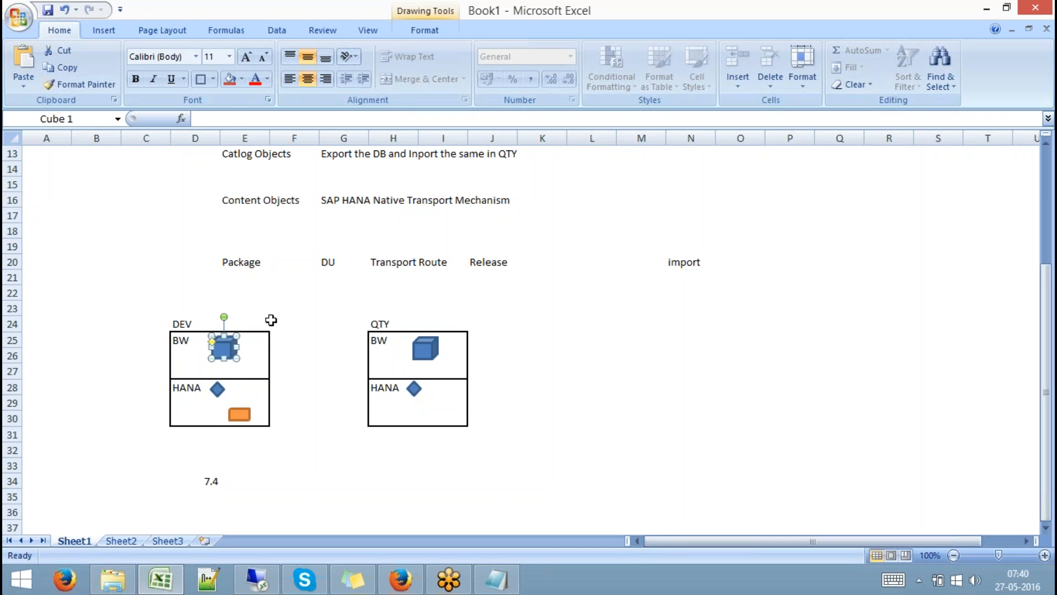
click(241, 416)
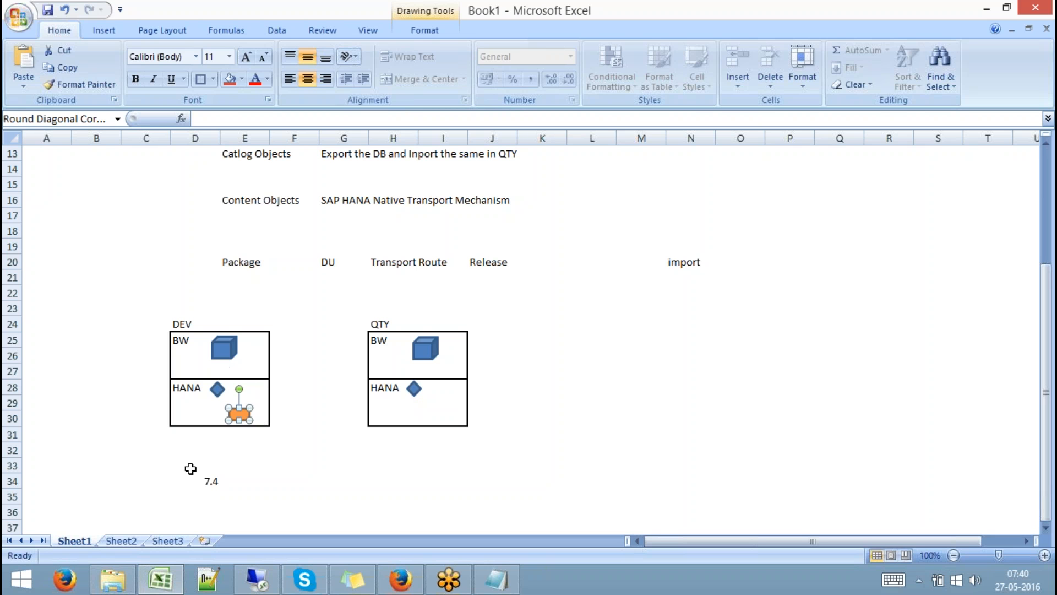
Enter the labels HM, PK and DU in cells D37 to F37.
click(196, 498)
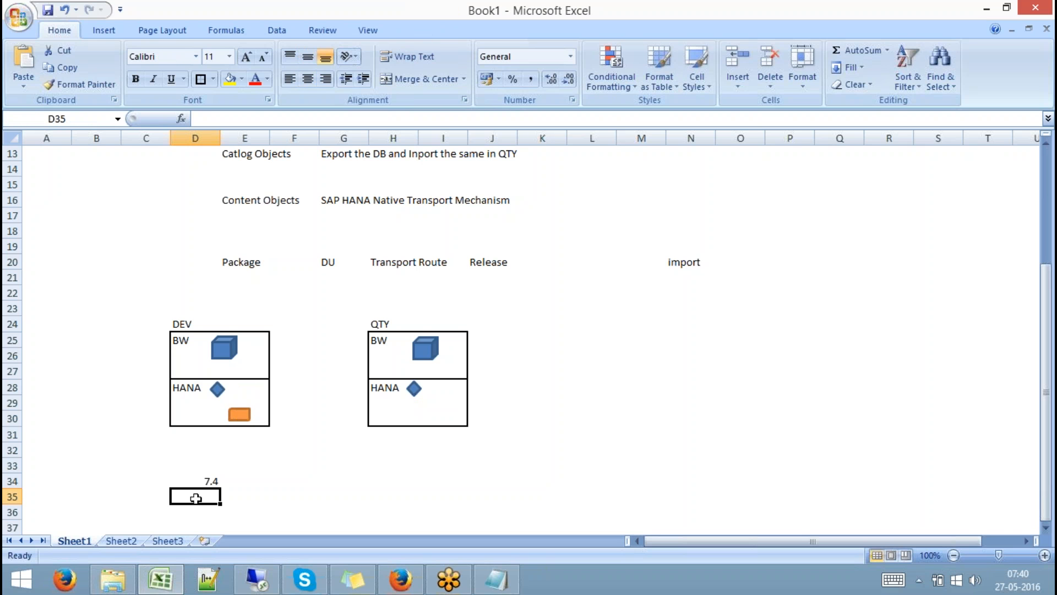
key(Down)
key(Down)
key(Down)
key(Down)
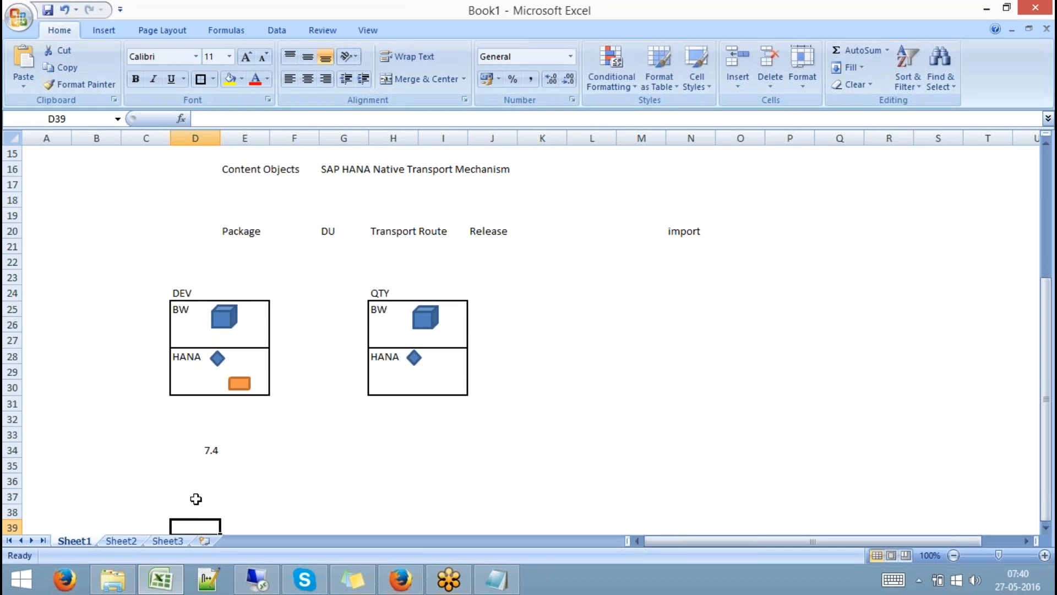
click(214, 500)
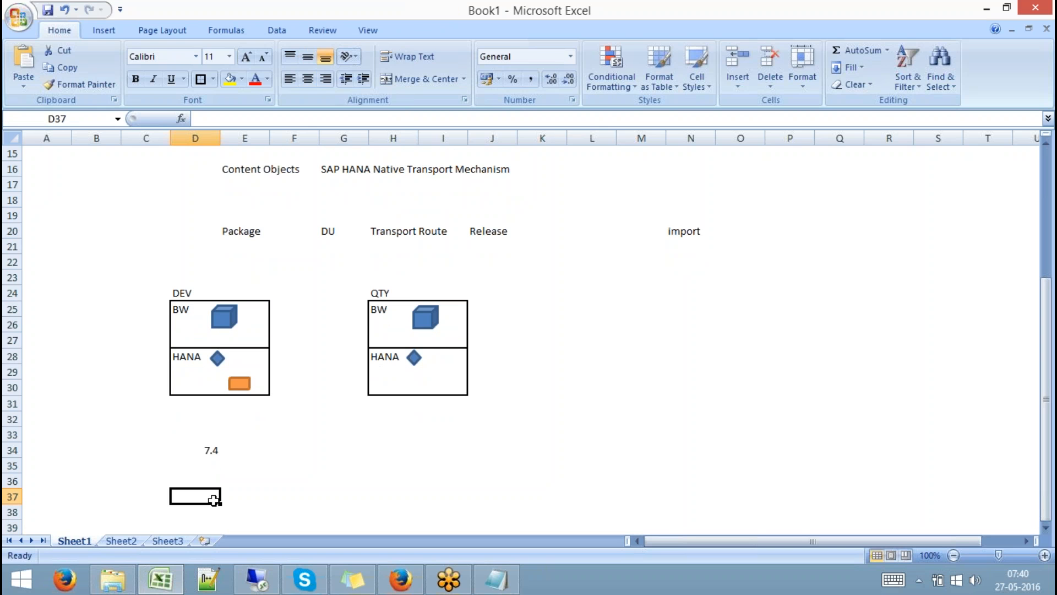
text(H)
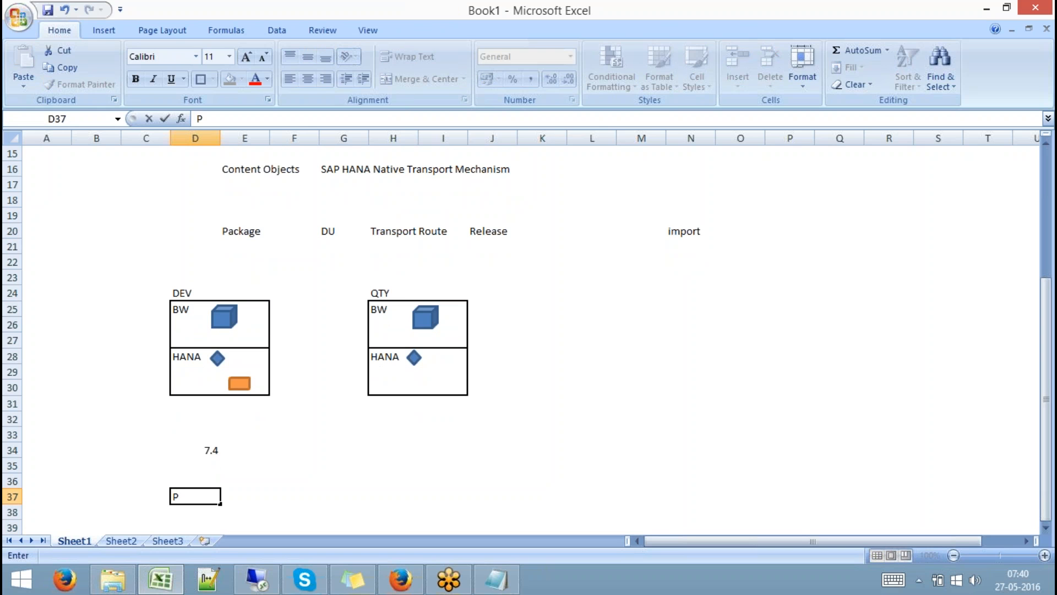
key(BackSpace)
text(HM)
key(Tab)
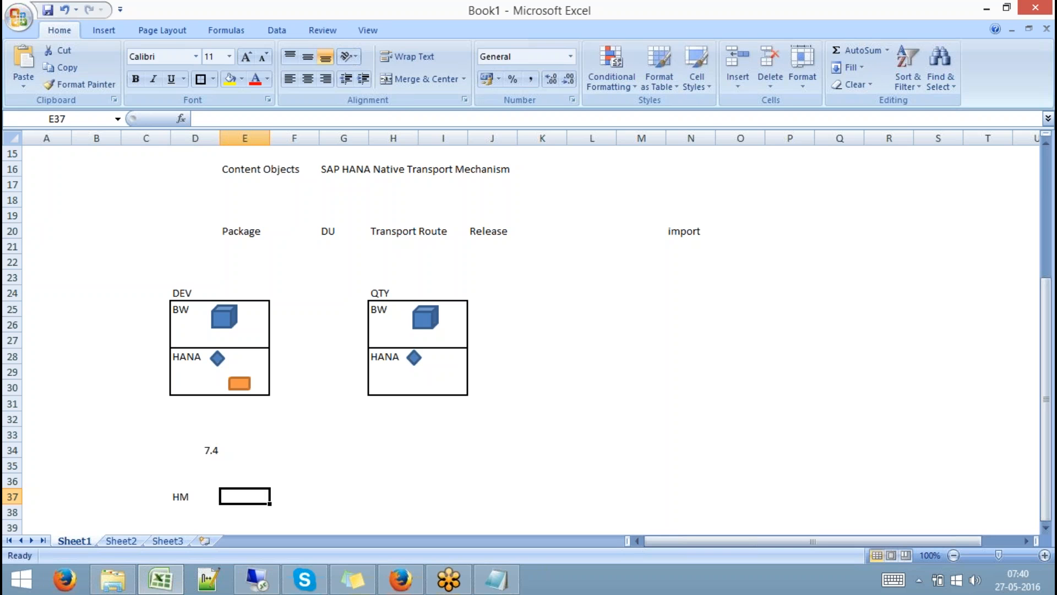
text(PK)
key(Tab)
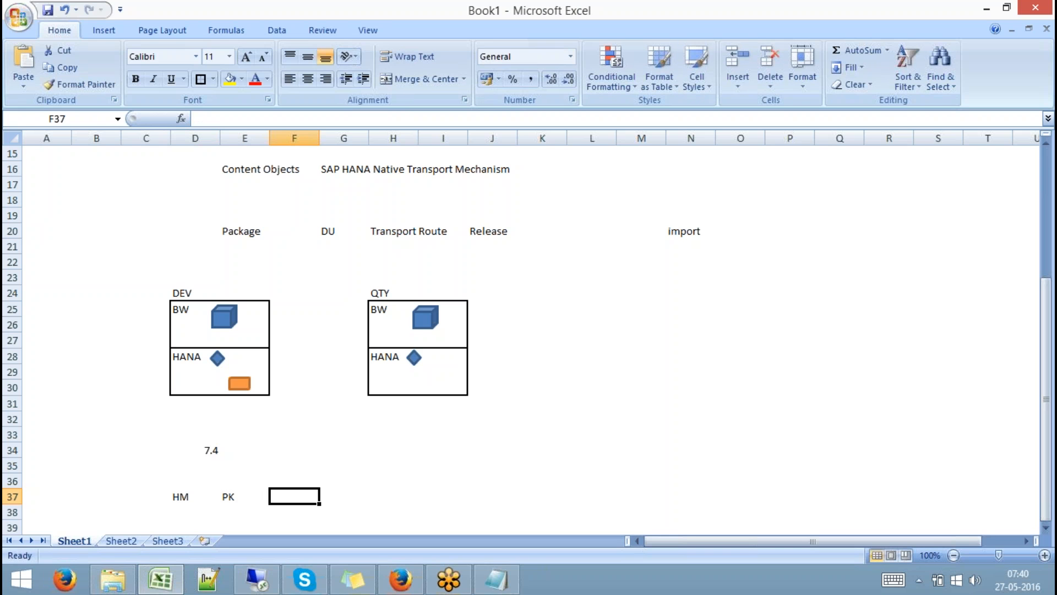
text(DU)
key(Tab)
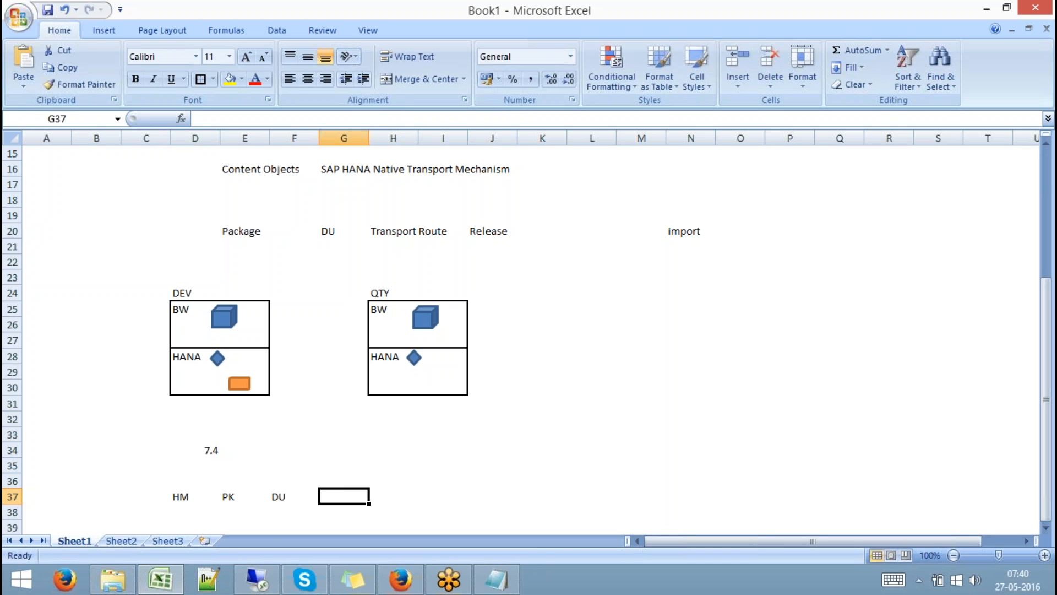
Continue row 37 with Transport Container, TR, Release (SE09) and IMPORT.
text(tRANSPO)
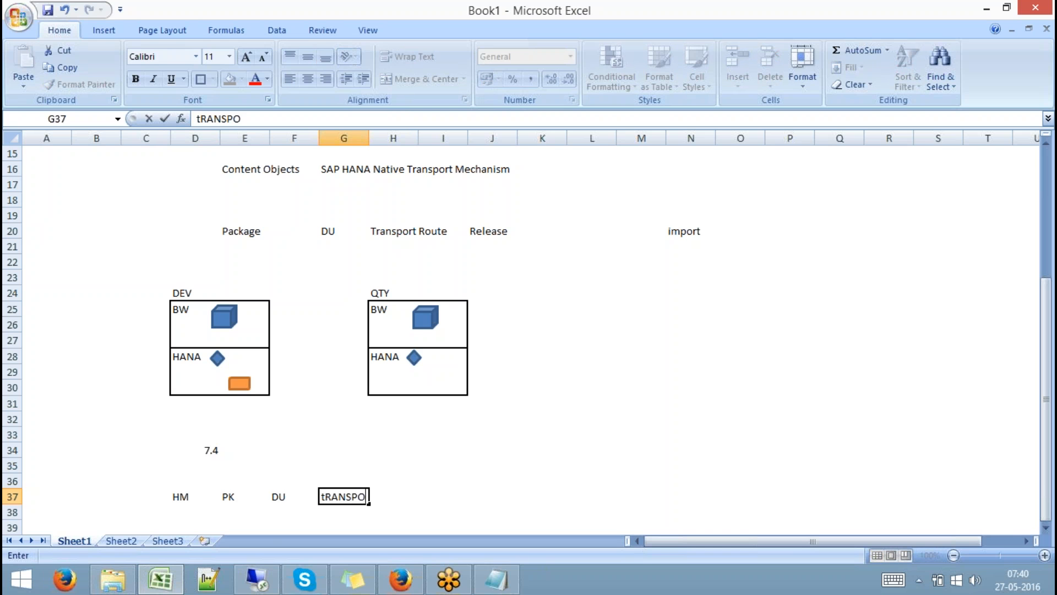
text(RT Contai)
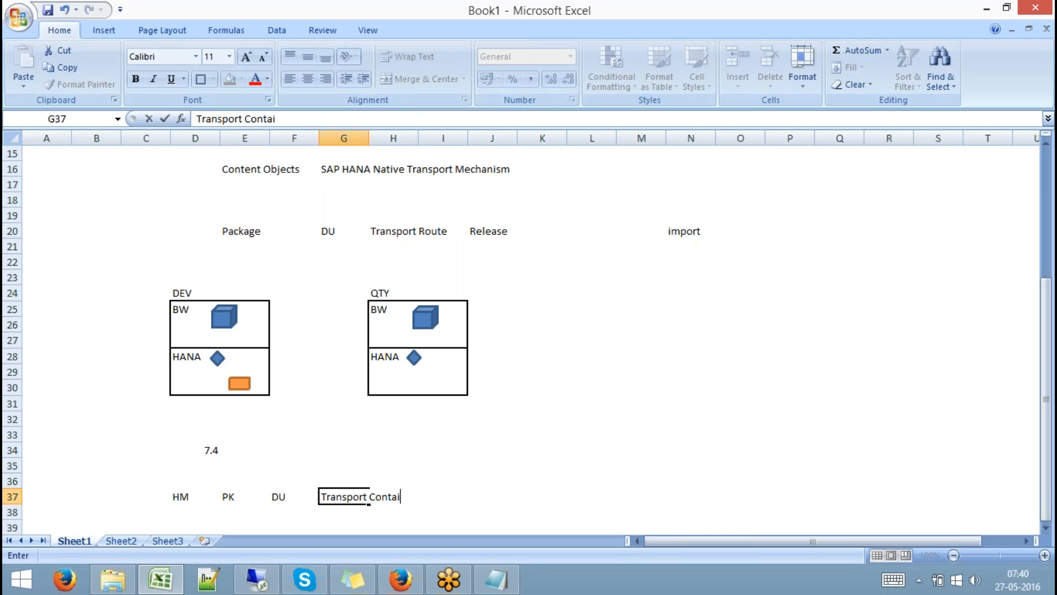
text(ner)
key(Tab)
key(Tab)
key(Tab)
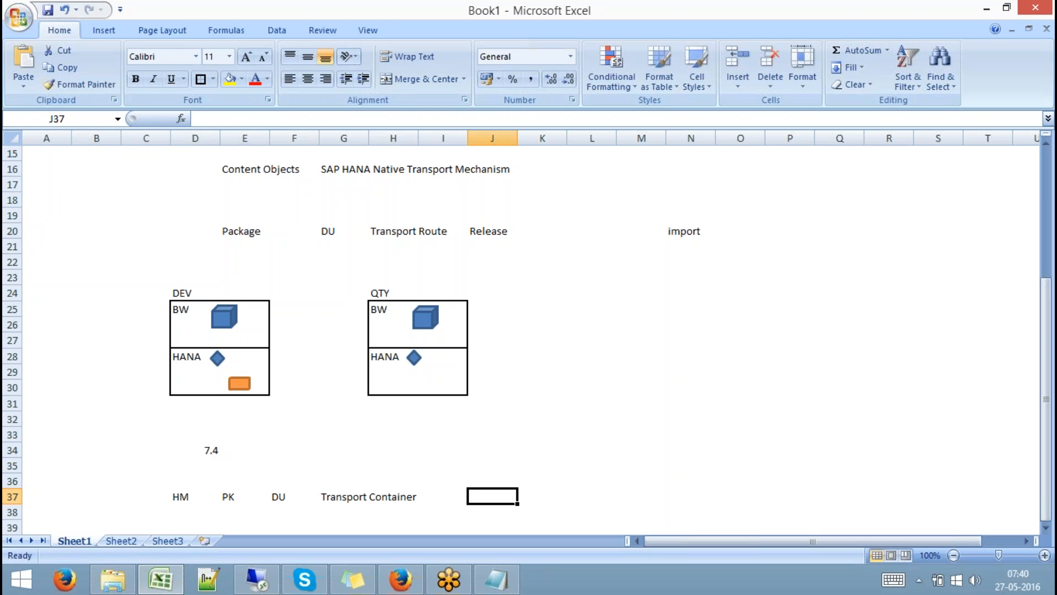
text(TR)
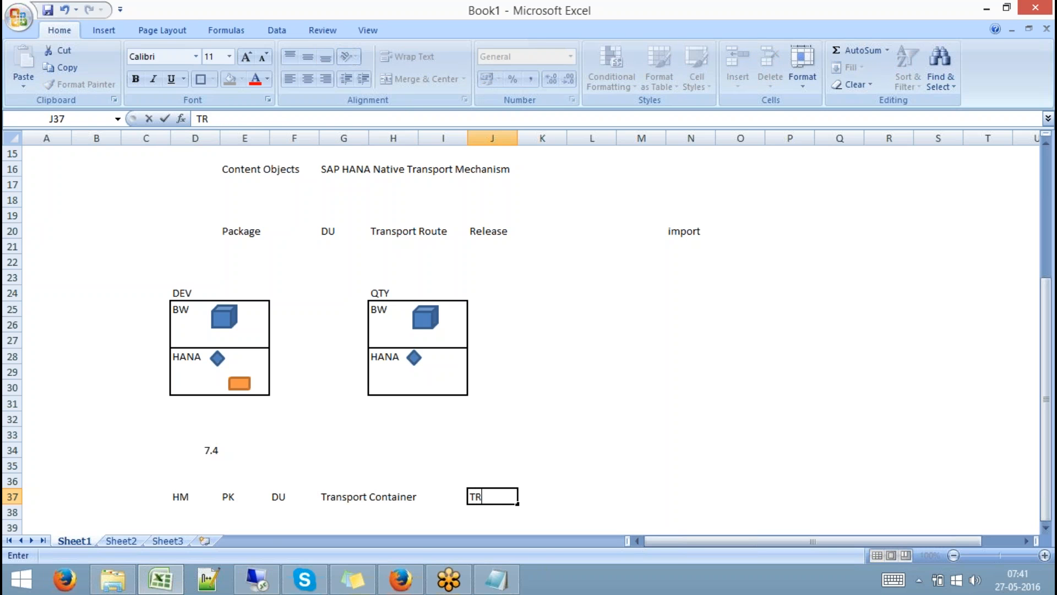
key(Tab)
key(Tab)
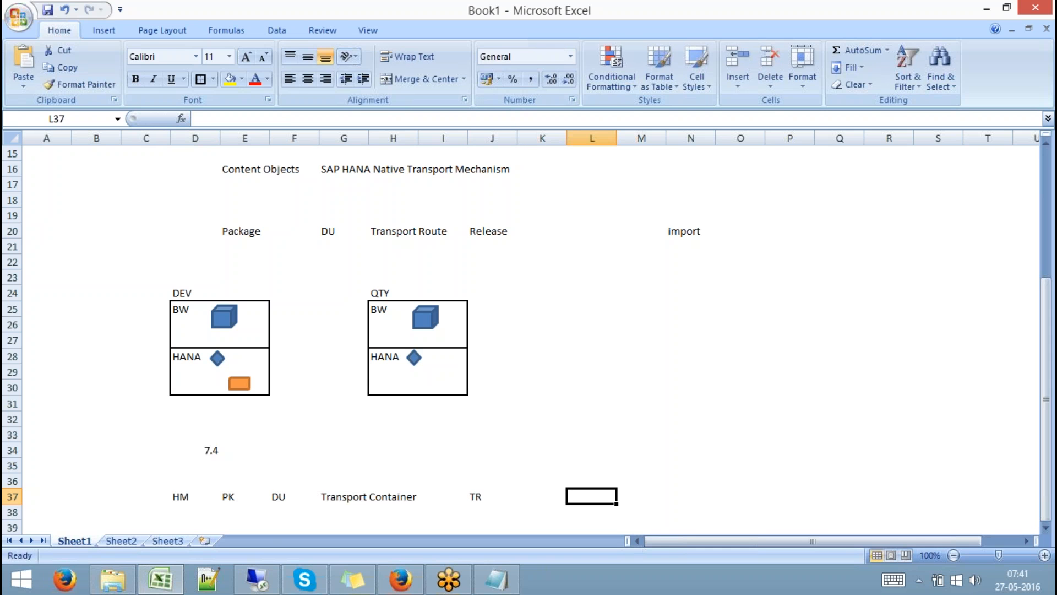
text(Relaes)
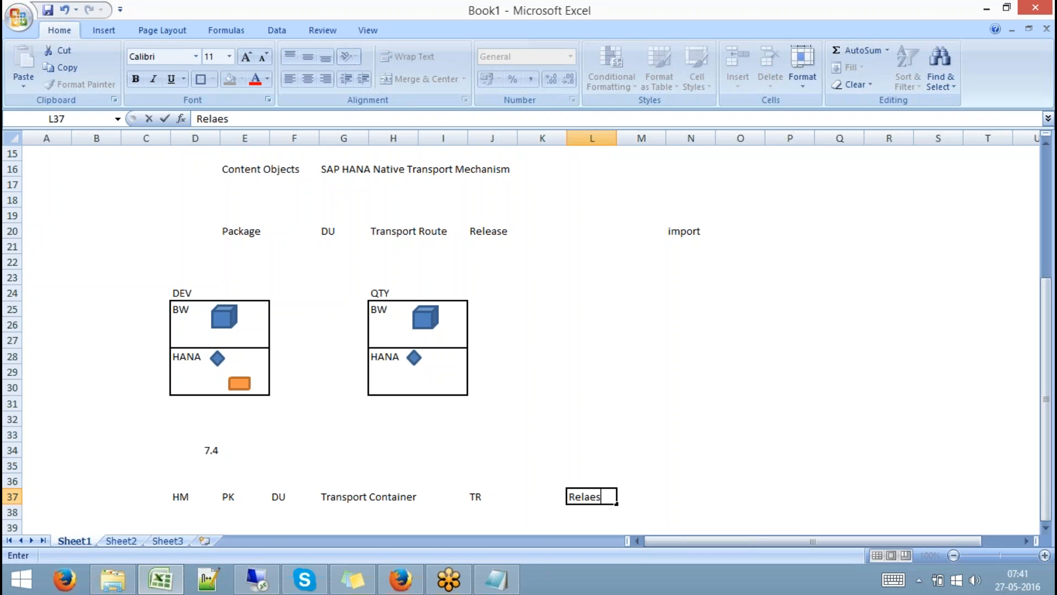
key(BackSpace)
key(BackSpace)
key(BackSpace)
text(ease (SE0)
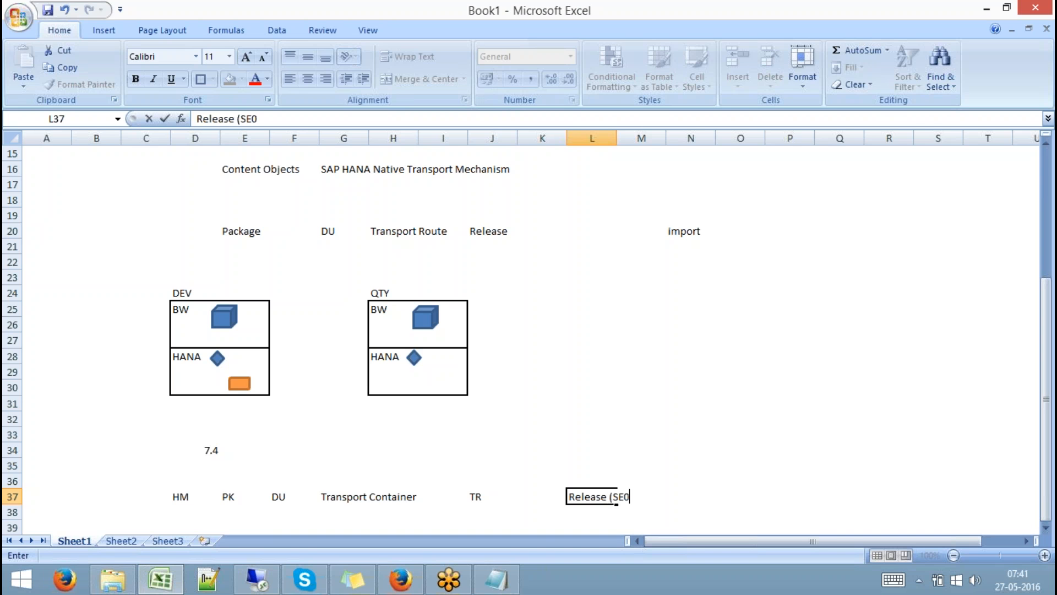
text(9))
key(Tab)
key(Tab)
key(Tab)
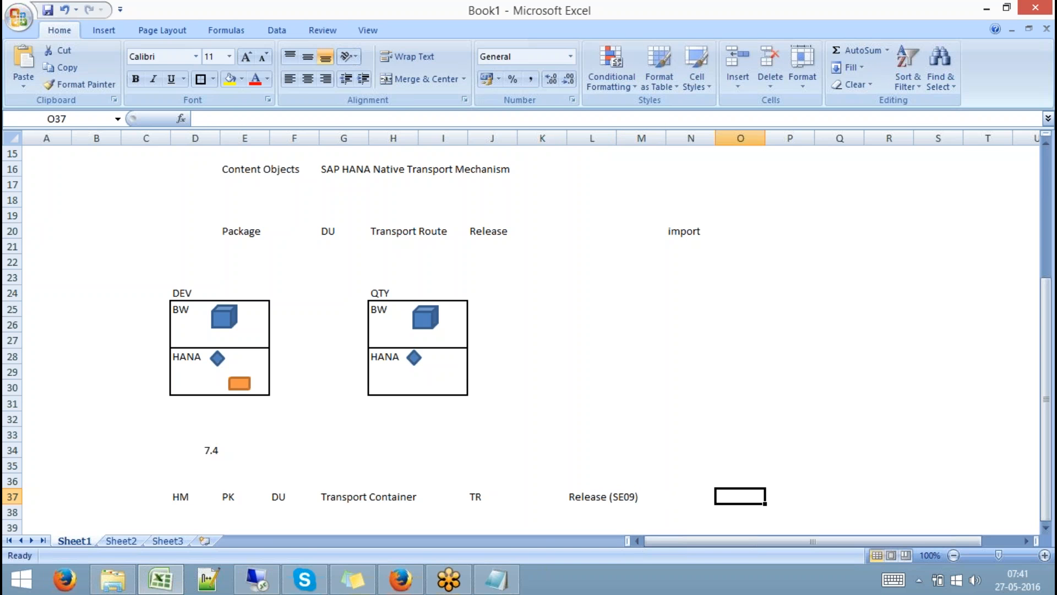
text(IMPORT)
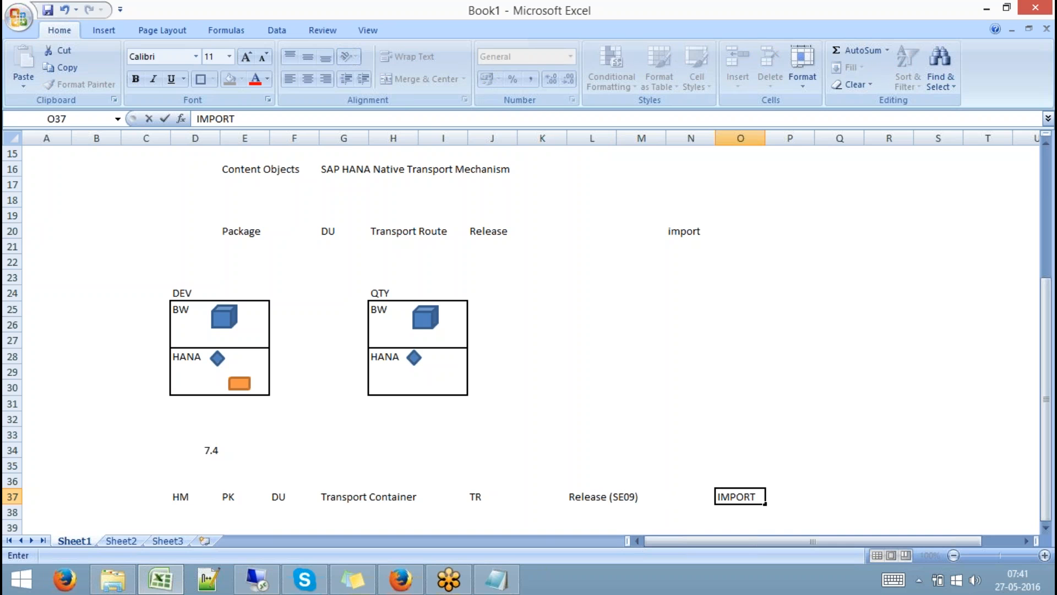
click(887, 401)
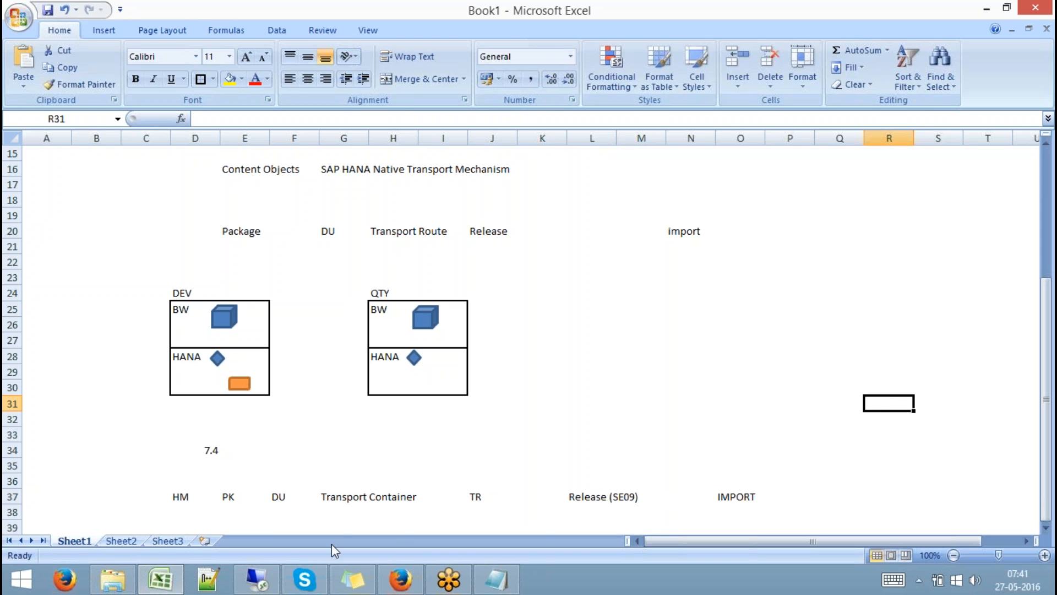
Open the Data Warehousing Workbench with RSA1 from SAP Easy Access.
click(263, 585)
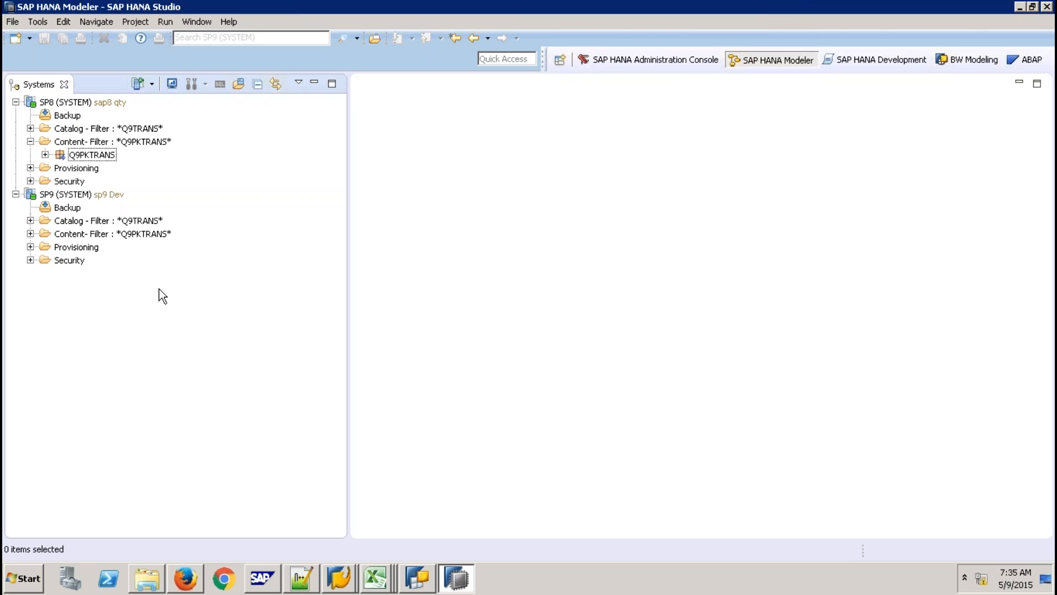
click(347, 582)
click(345, 548)
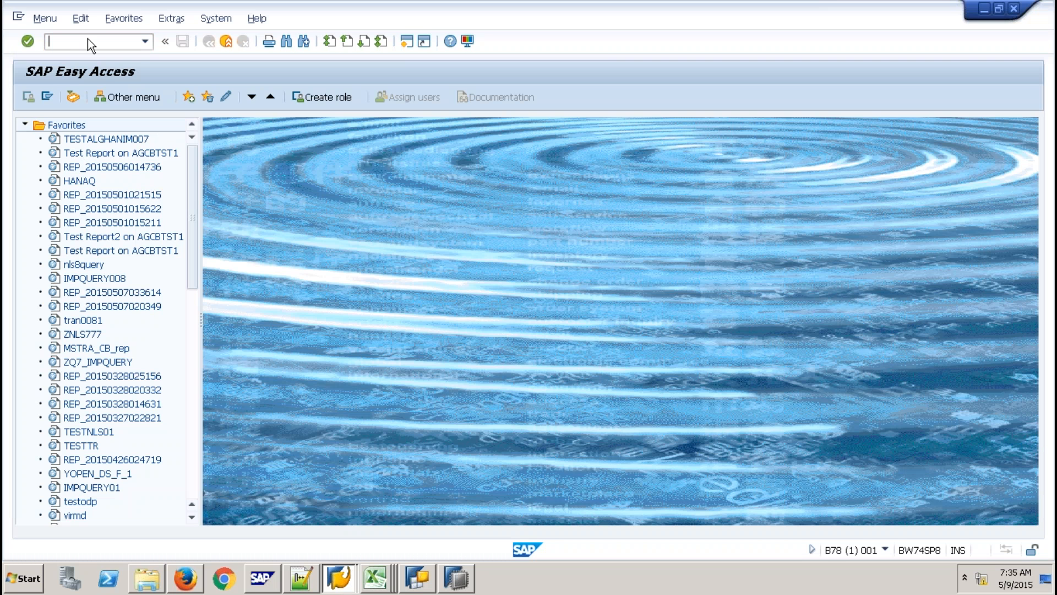
text(RSA1)
key(Return)
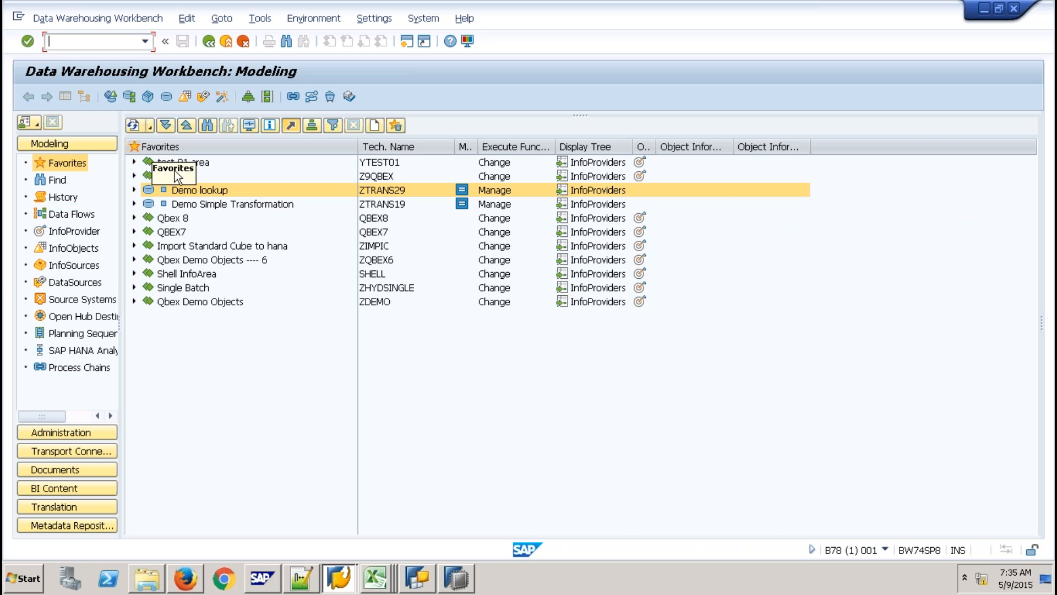
Copy the Demo Hana Optimized Cube CUBE99 from the Z9QBEX favorites.
click(137, 176)
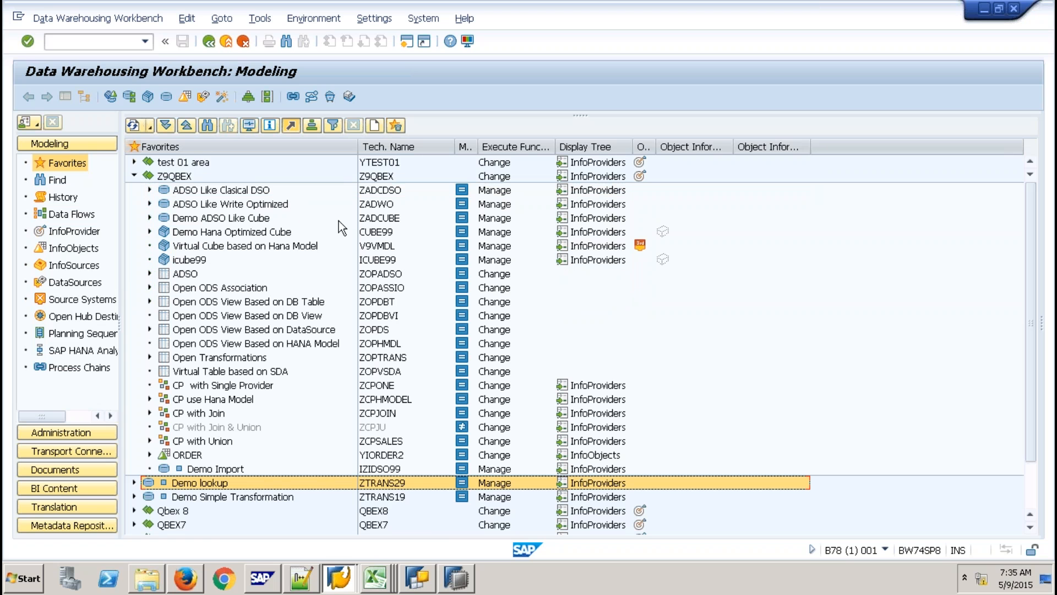
right_click(379, 232)
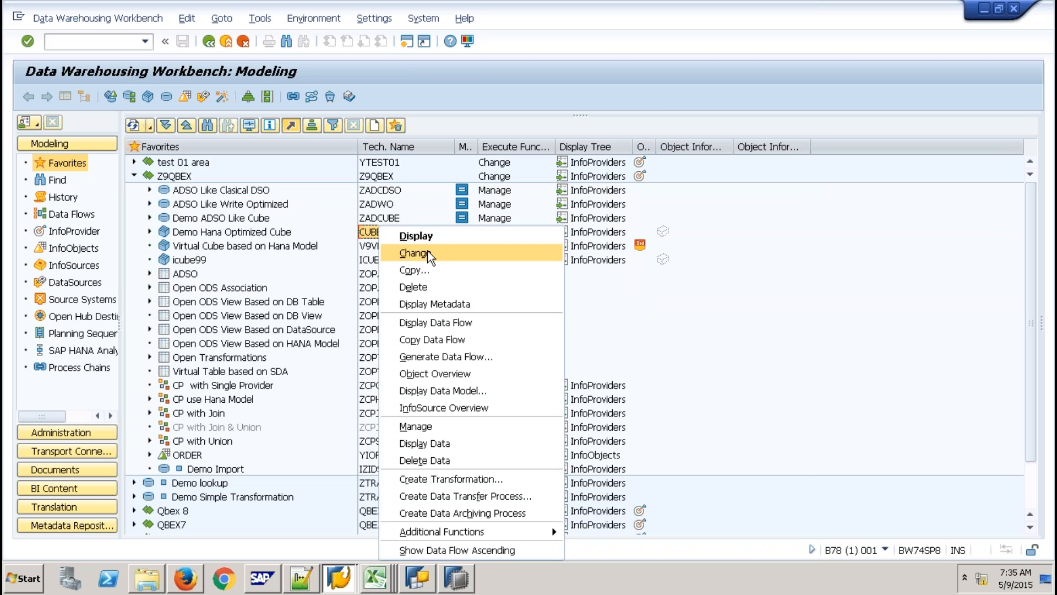
click(426, 270)
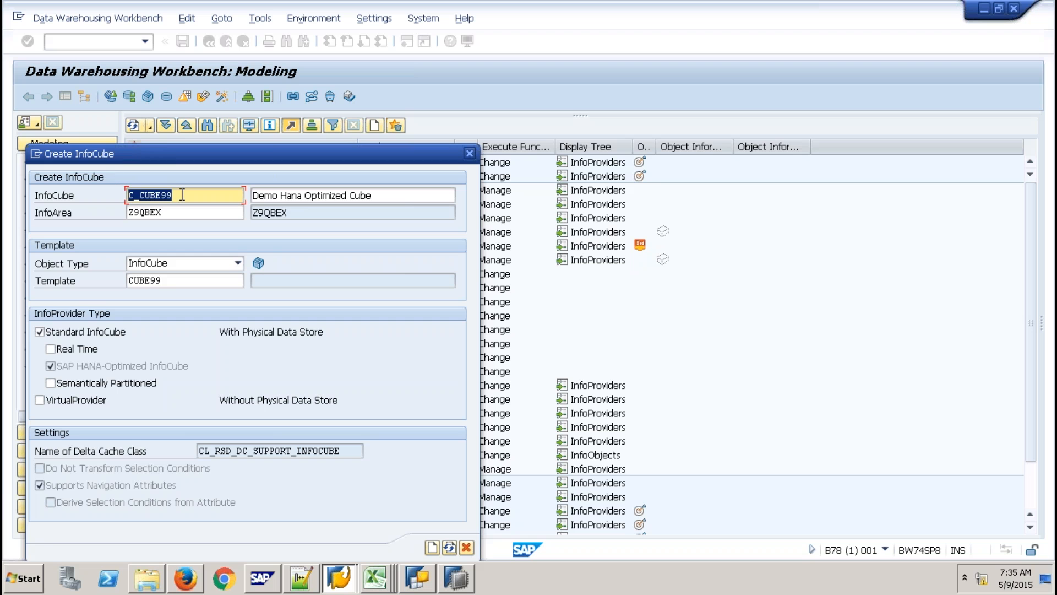
Name the copied InfoCube chtrans instead of C_CUBE99 and create it.
drag(181, 194, 118, 188)
text(chtrans)
drag(172, 194, 108, 194)
click(108, 194)
click(433, 546)
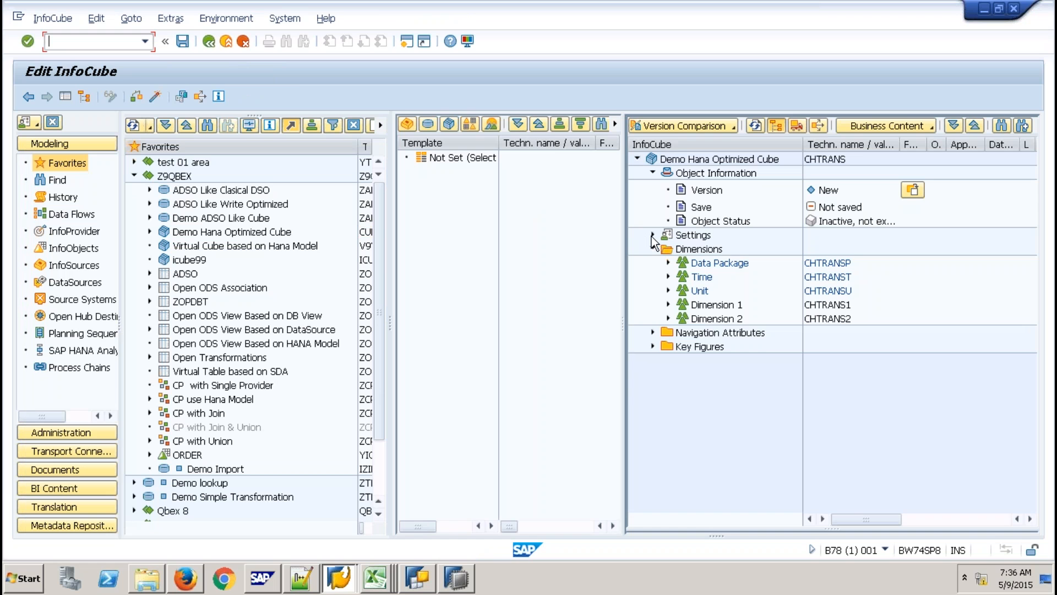
Enable External SAP HANA view in the cube settings and activate CHTRANS.
click(653, 236)
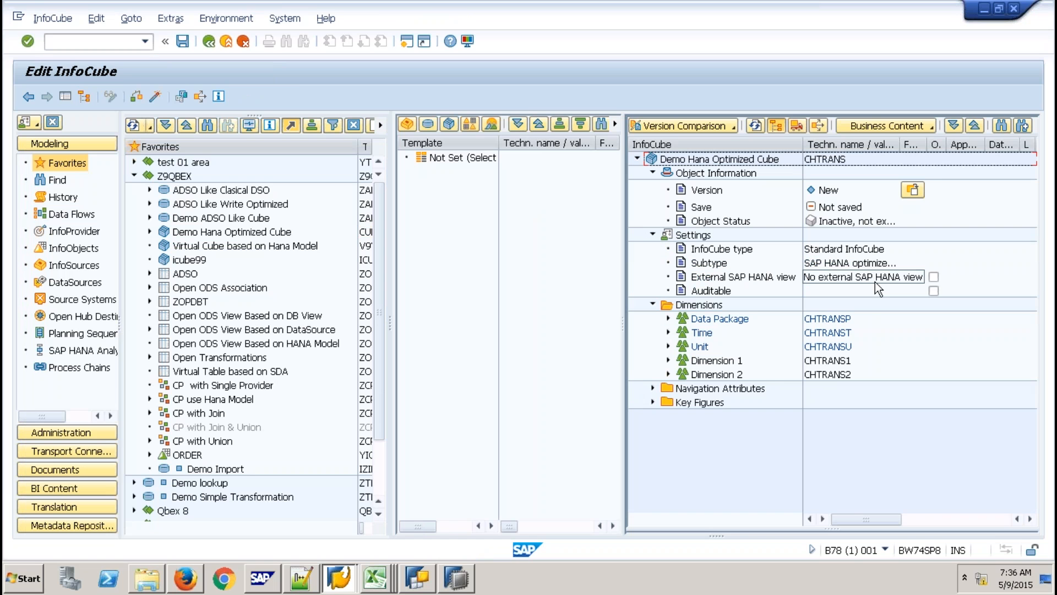
click(933, 277)
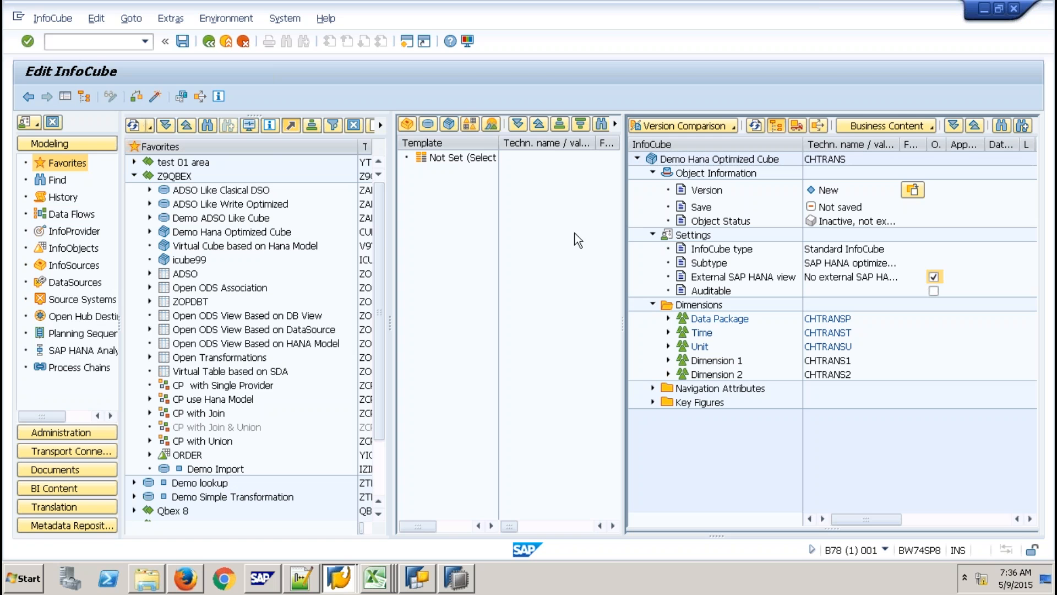
click(157, 98)
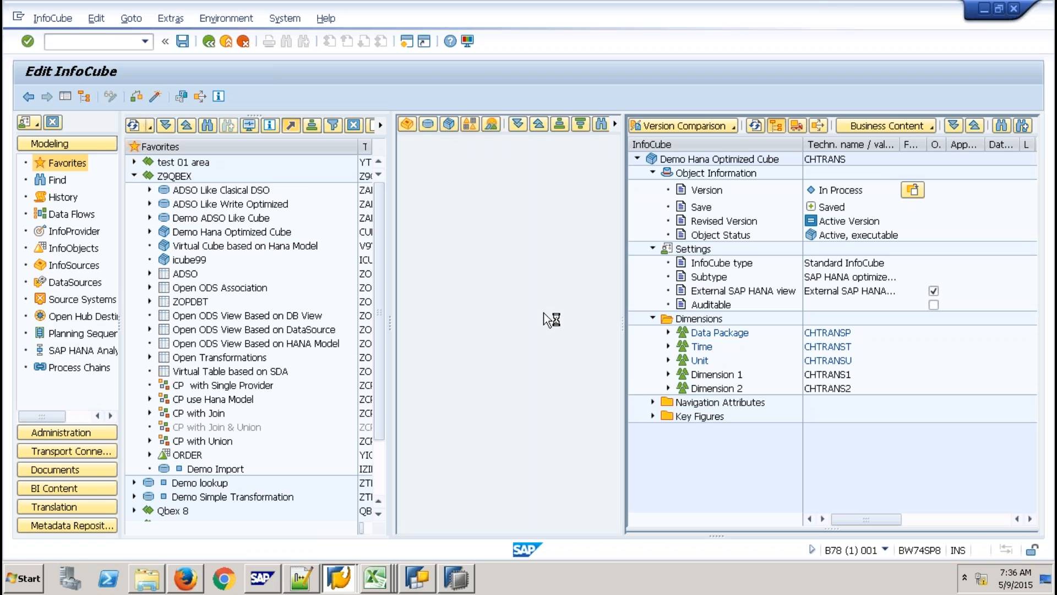
Turn off Apply Filter on the SP9 system's Content node.
click(465, 579)
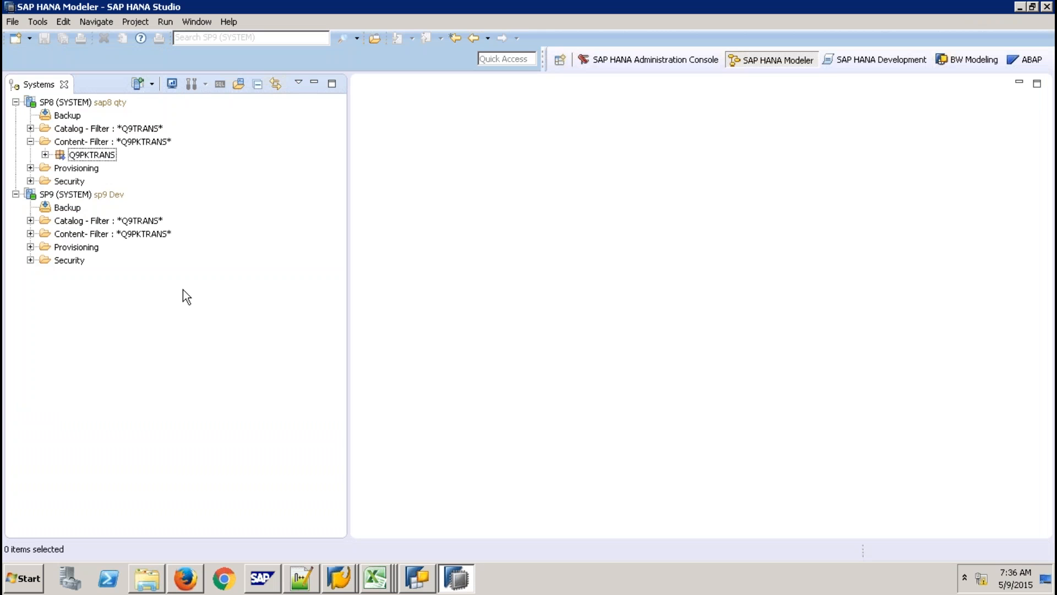
click(102, 196)
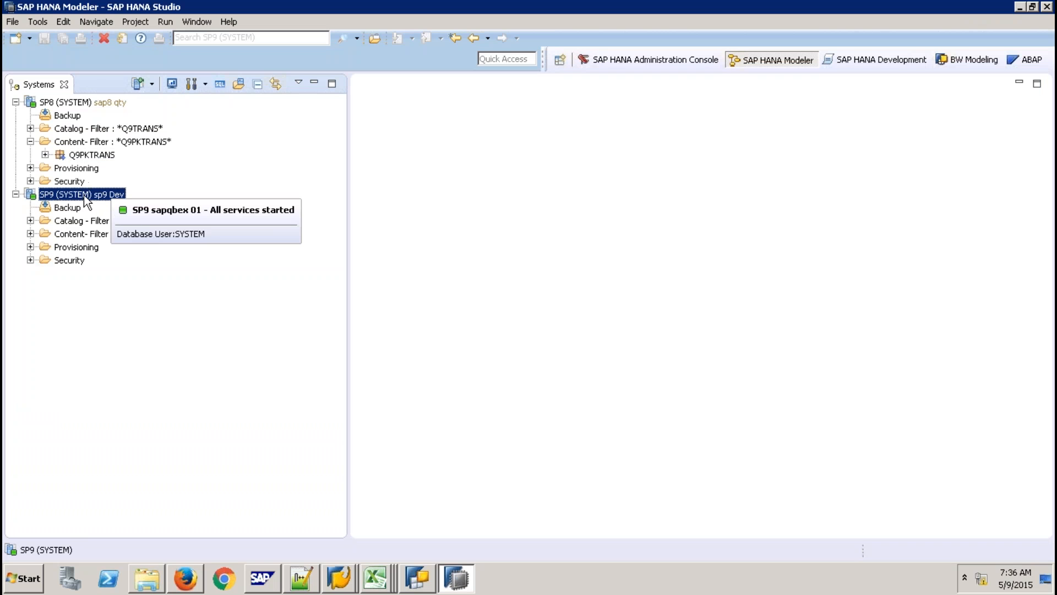
right_click(78, 238)
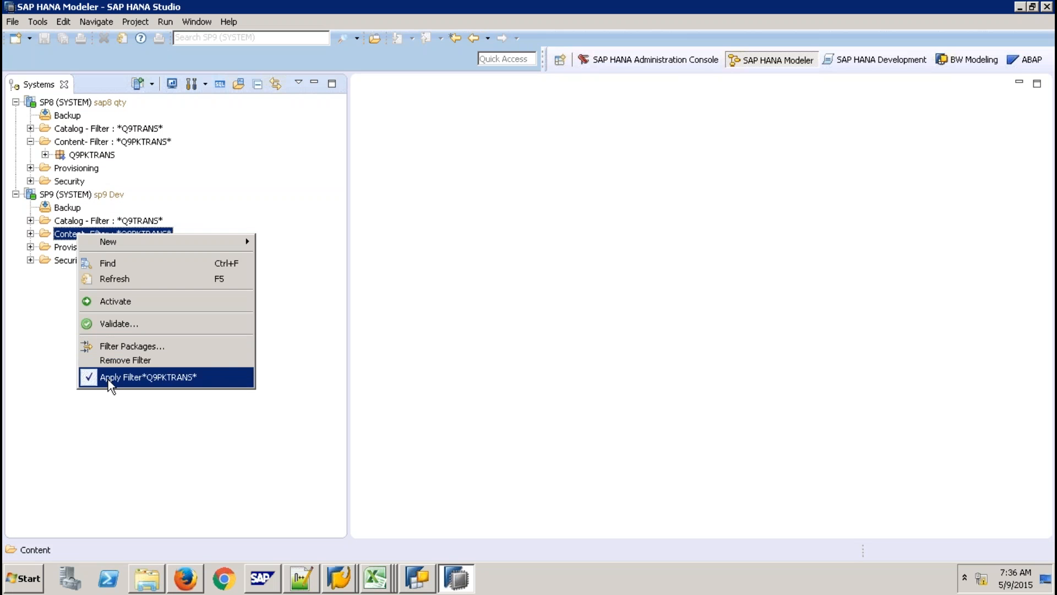
click(108, 379)
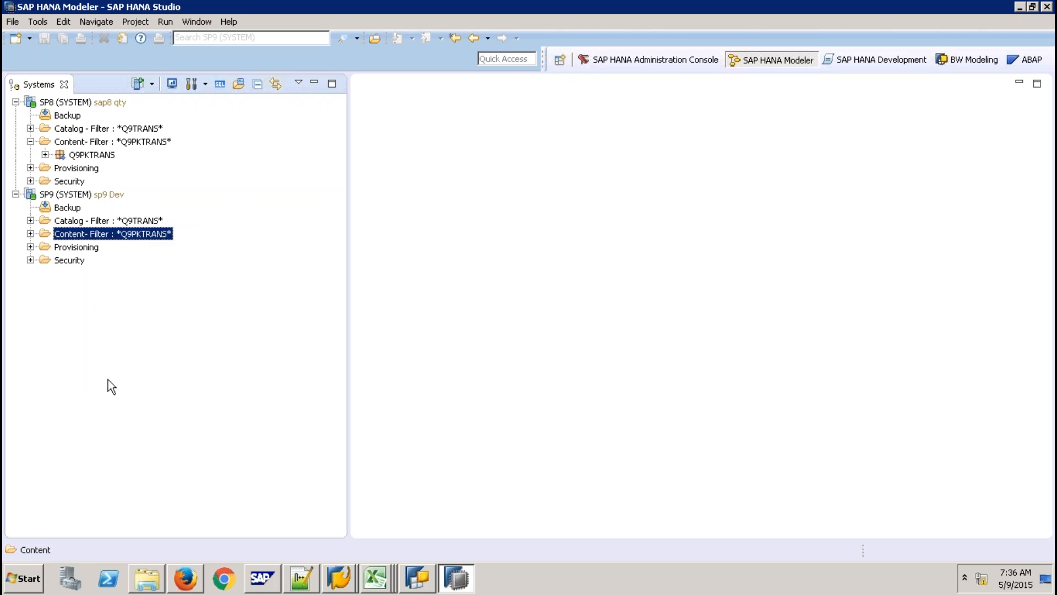
Expand system-local > bw > bw2hana > Analytic Views and select CHTRANS.
click(30, 233)
scroll(174, 314, down, 12)
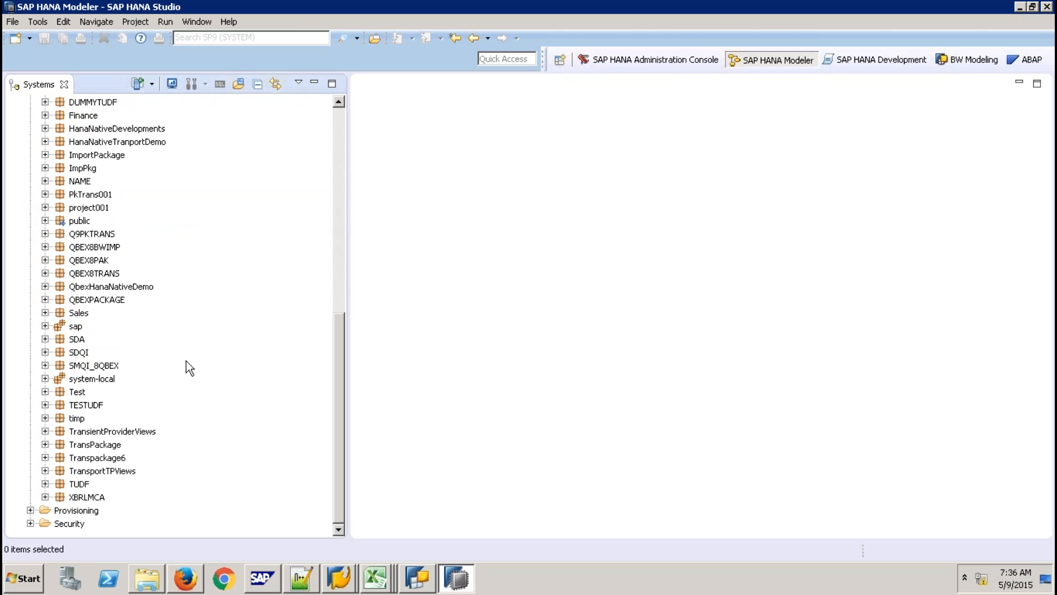
click(45, 378)
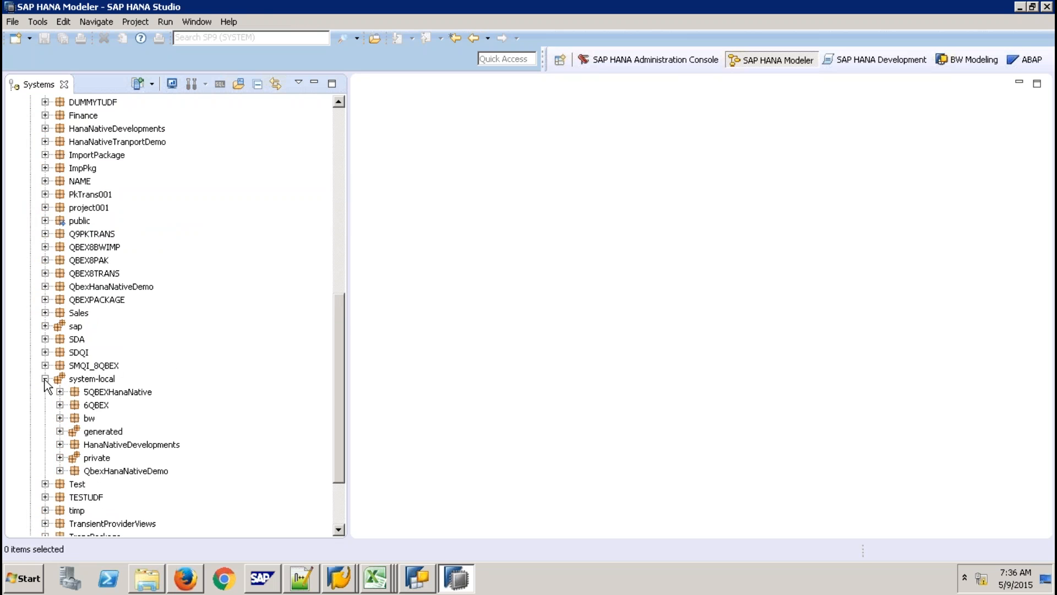
click(59, 418)
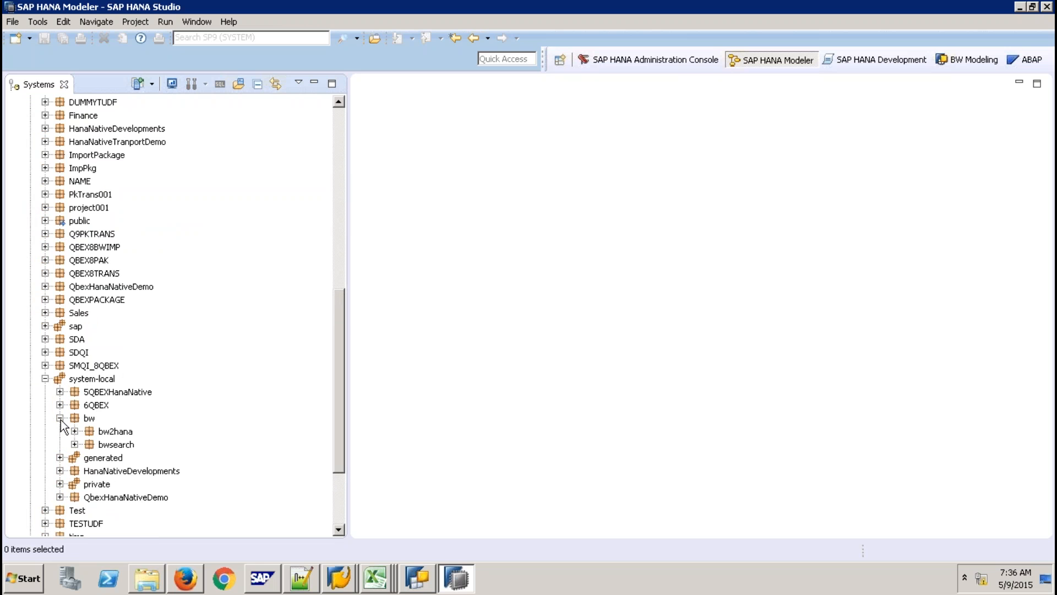
click(75, 431)
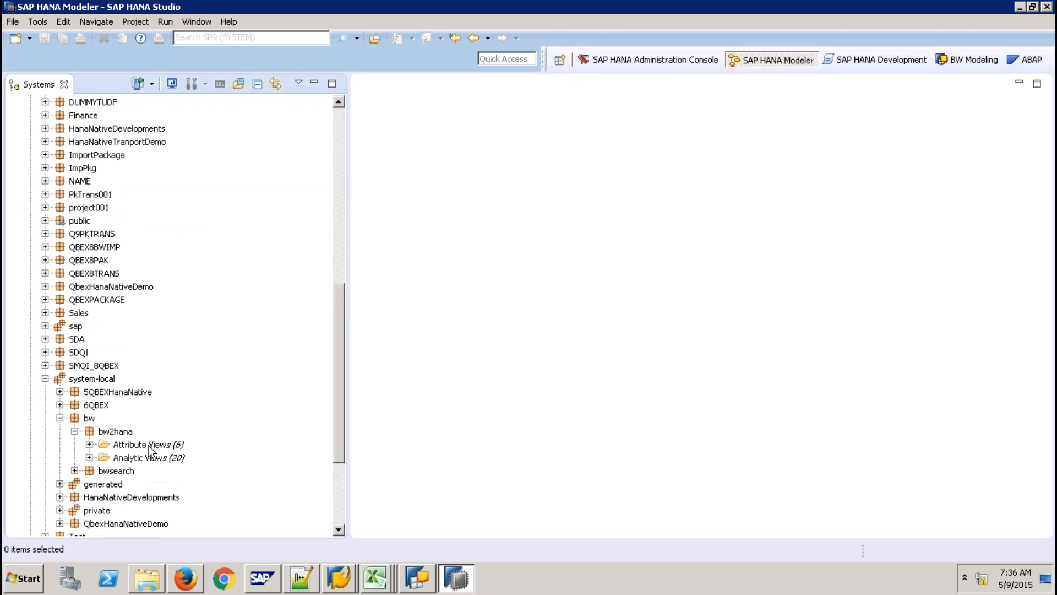
click(90, 458)
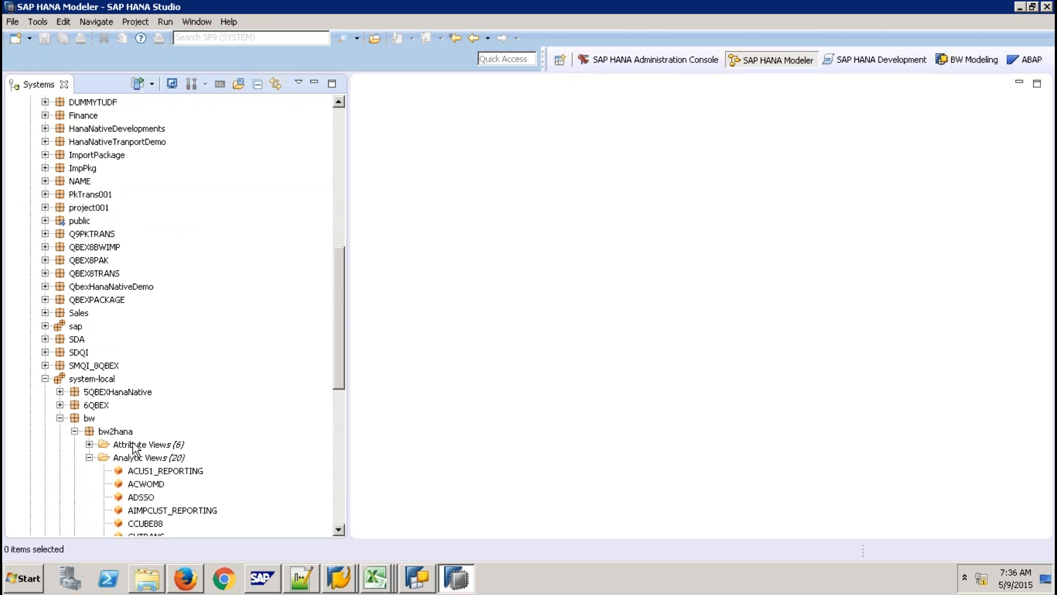
drag(337, 321, 338, 395)
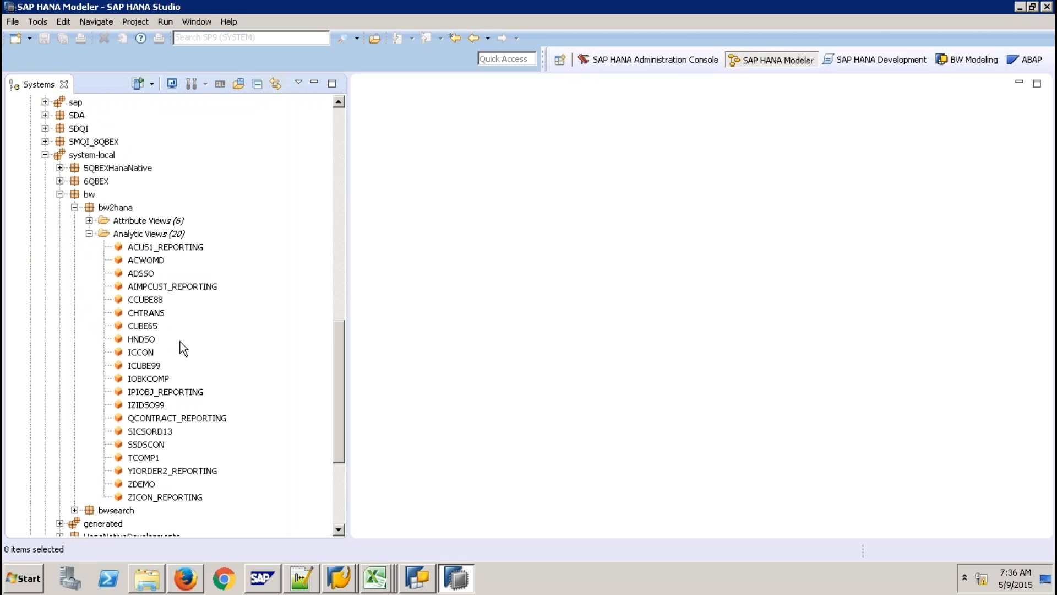
click(150, 314)
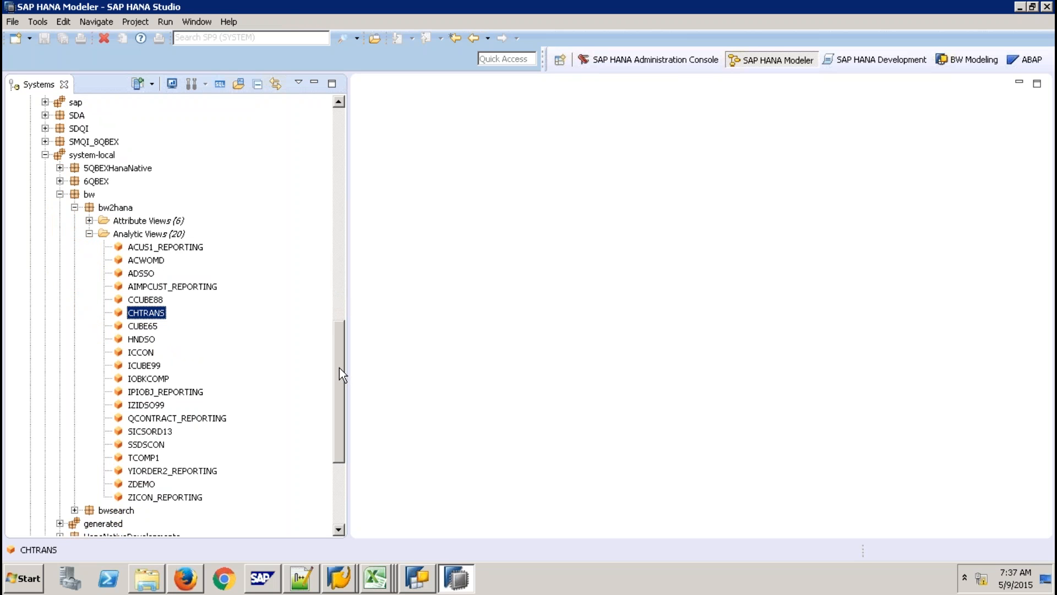
drag(339, 367, 328, 281)
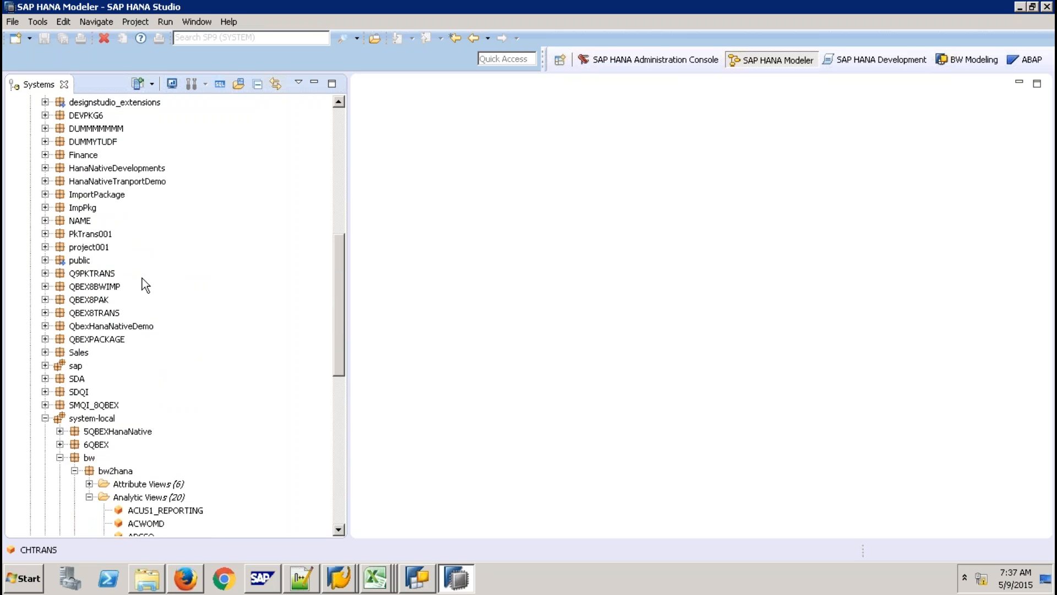
Start a new calculation view in Q9PKTRANS, then cancel the dialog.
right_click(110, 274)
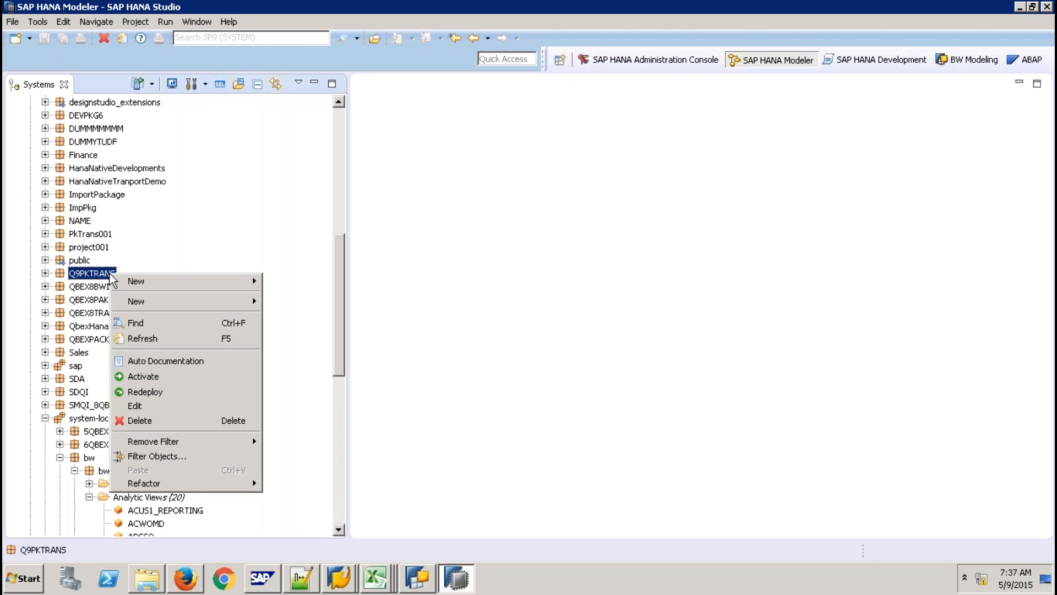
mouse_move(212, 303)
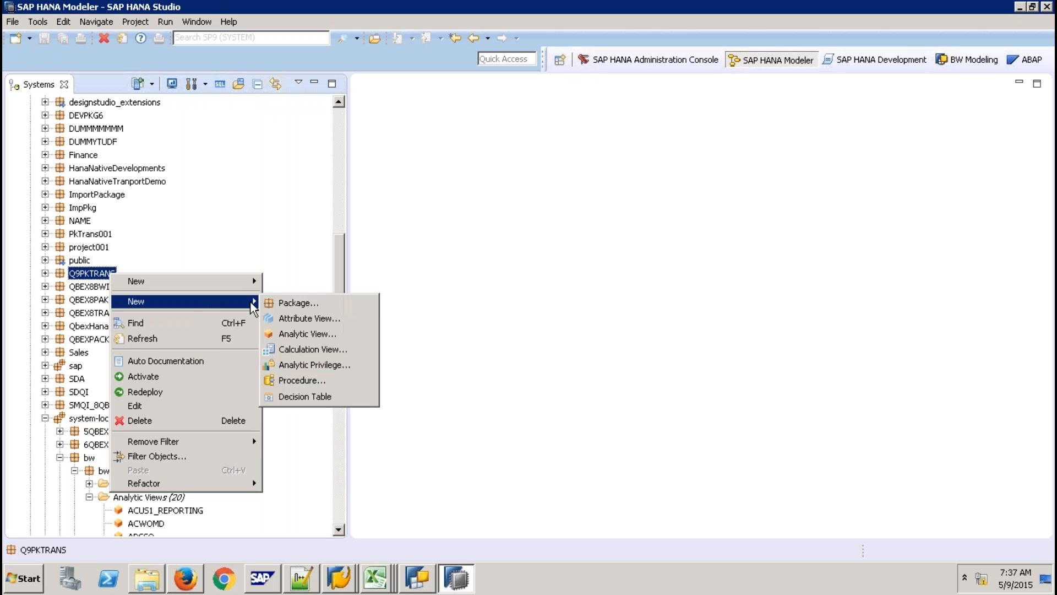
click(303, 354)
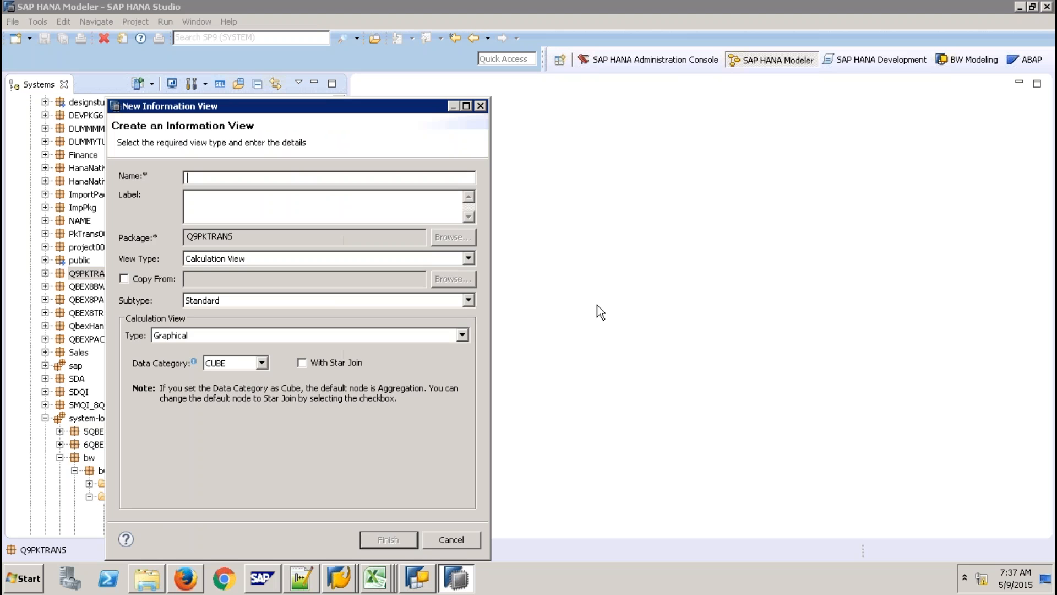
click(465, 538)
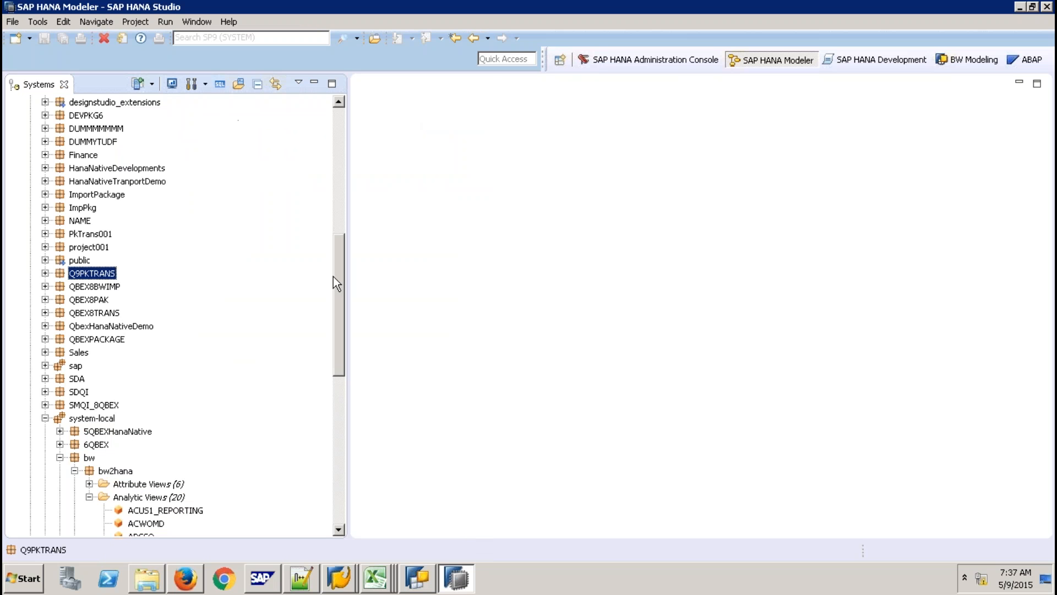
Create a package named Q9ABAP under SP9's Content.
click(342, 118)
click(77, 235)
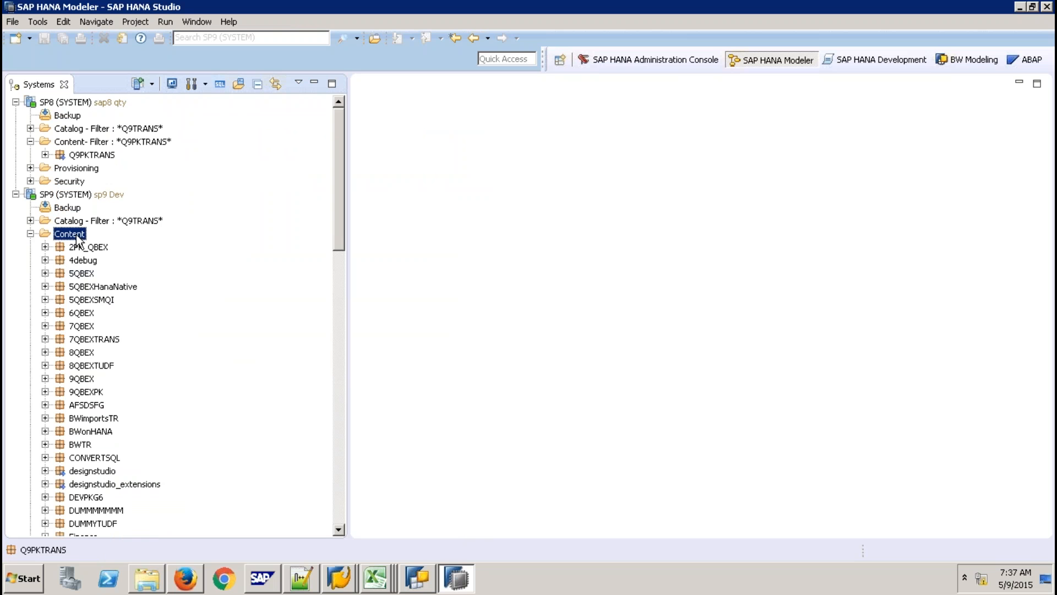
right_click(77, 237)
mouse_move(138, 247)
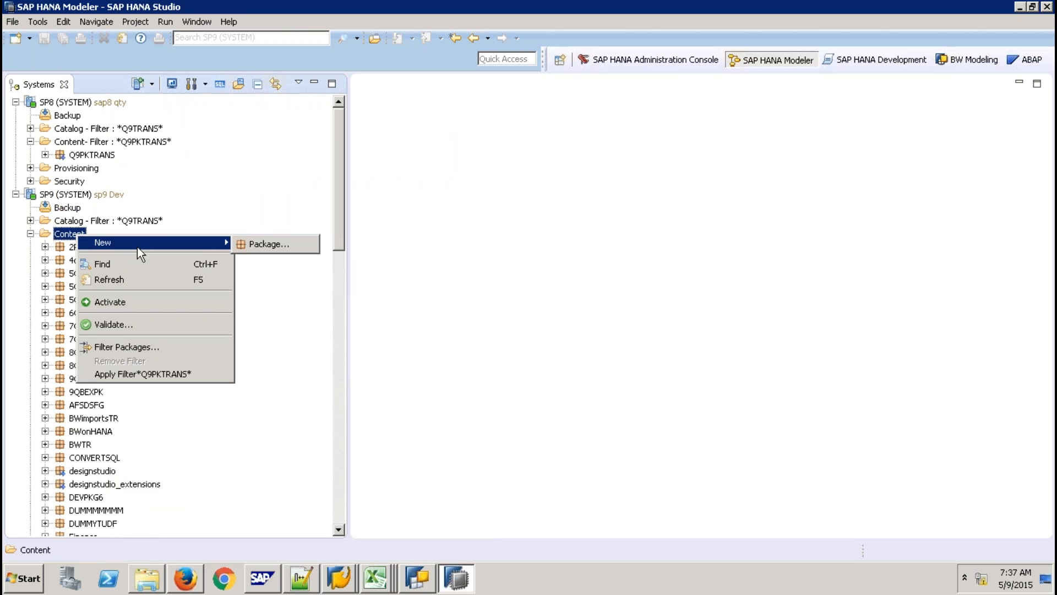
click(279, 243)
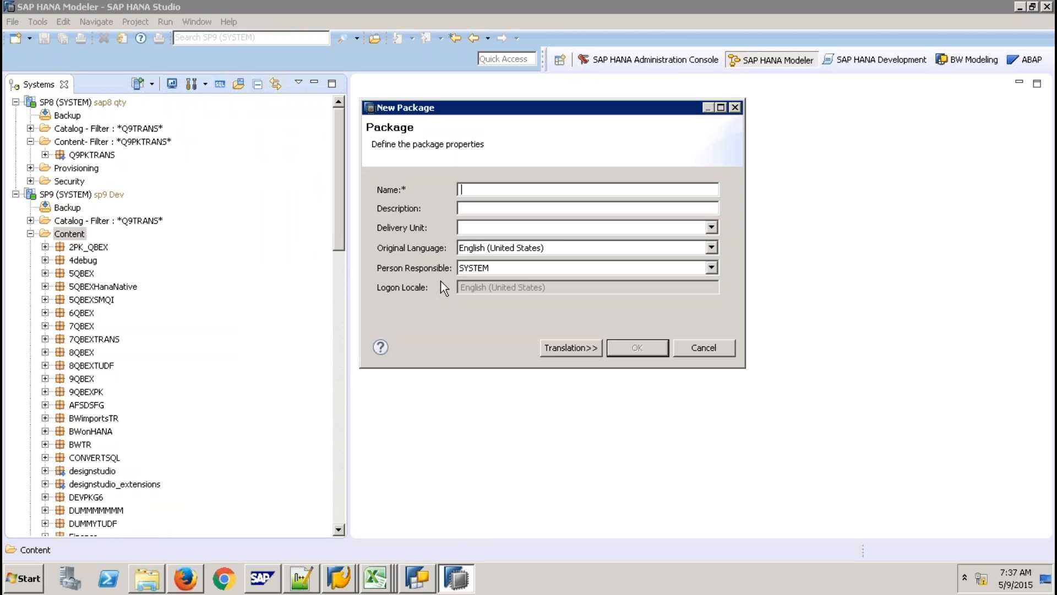
text(Q9ABAP)
key(Tab)
click(615, 346)
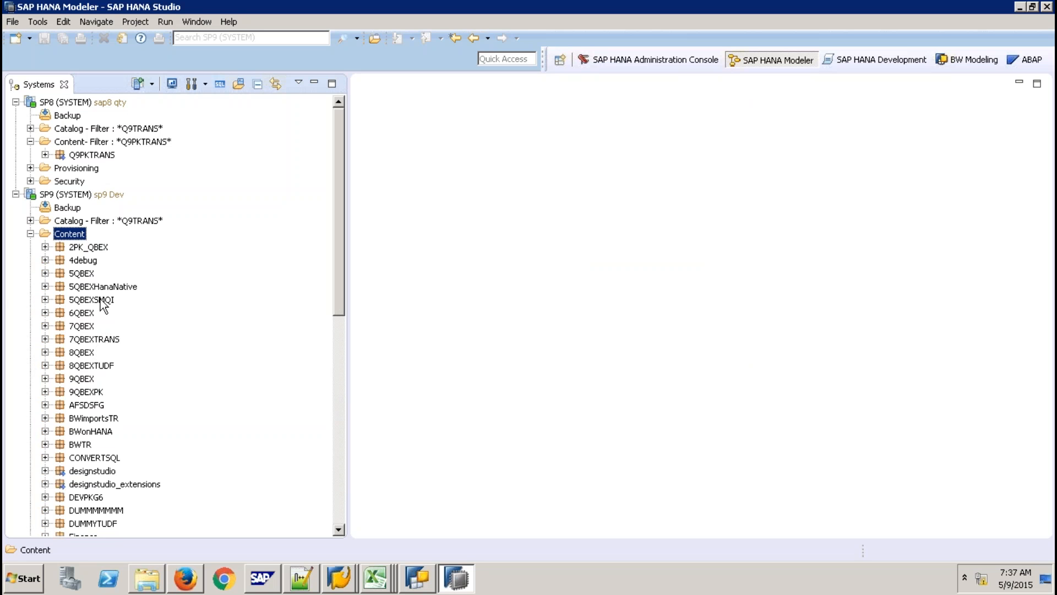
Add a new calculation view named ZCV_ZCHTRANS under Q9ABAP and finish the wizard.
click(339, 462)
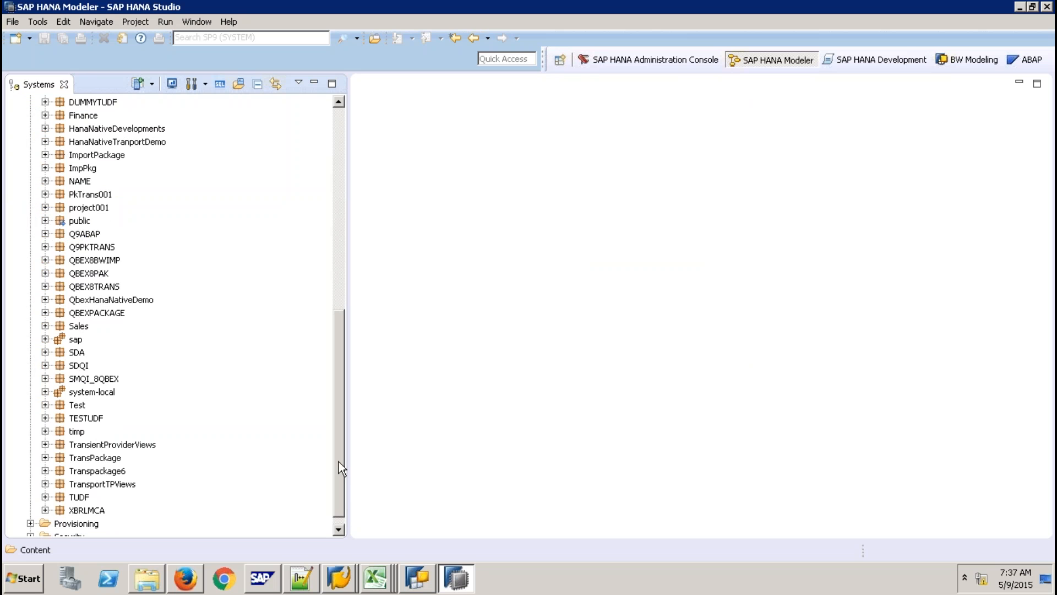
right_click(90, 236)
mouse_move(186, 261)
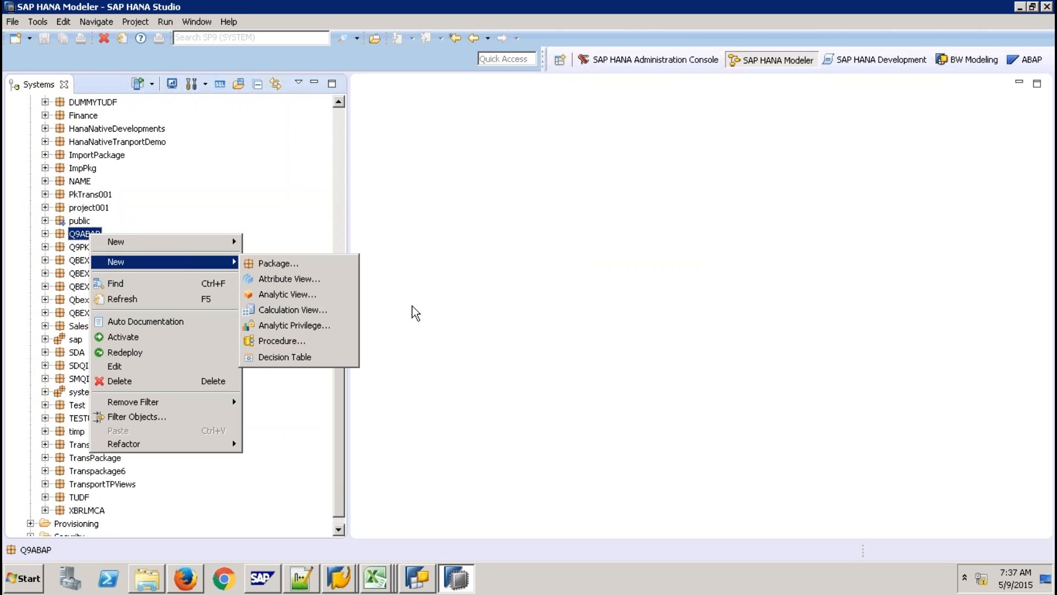
click(328, 312)
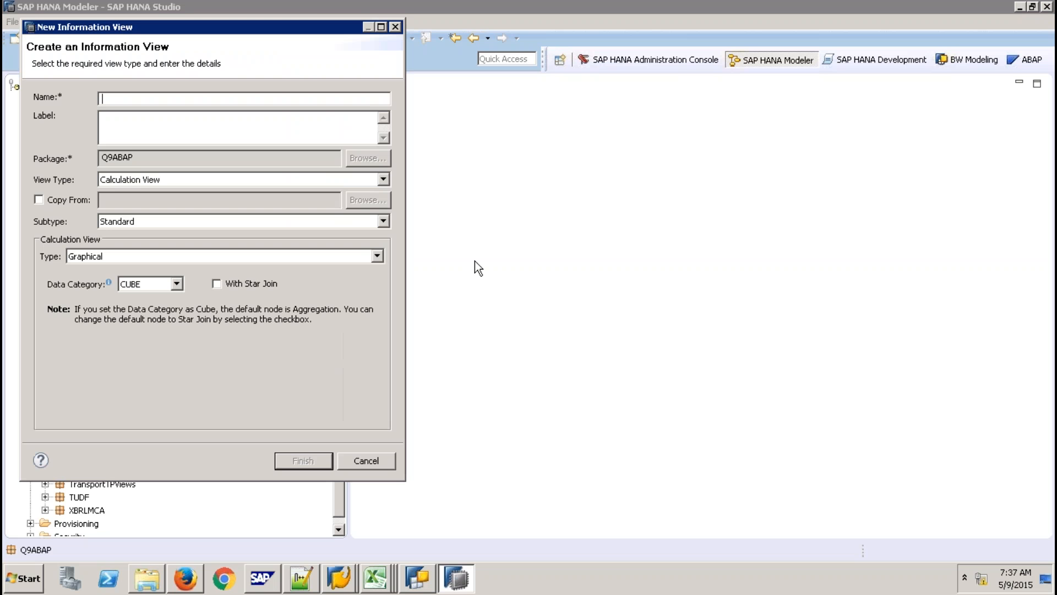
text(ZCV_ZCHTRANS)
click(304, 461)
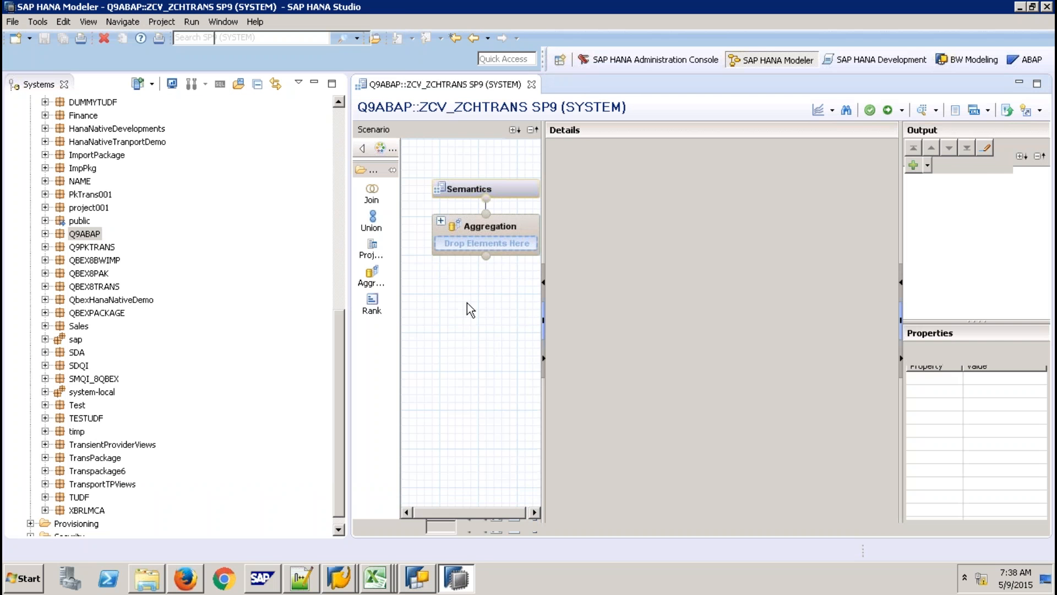
Search for CHTRANS and add the system-local.bw.bw2hana view to the Aggregation node.
click(477, 233)
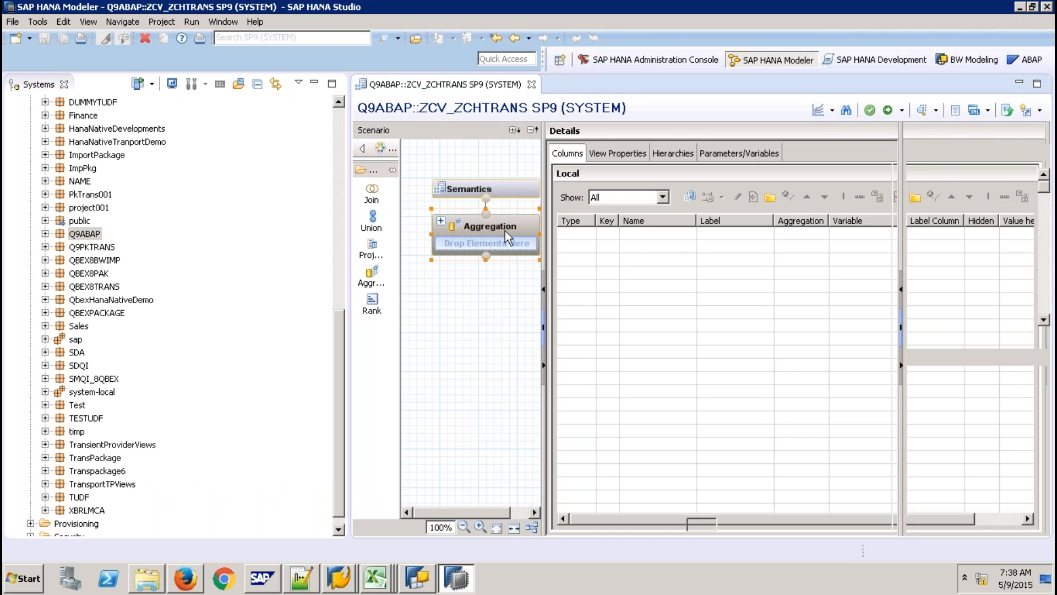
right_click(646, 243)
click(665, 249)
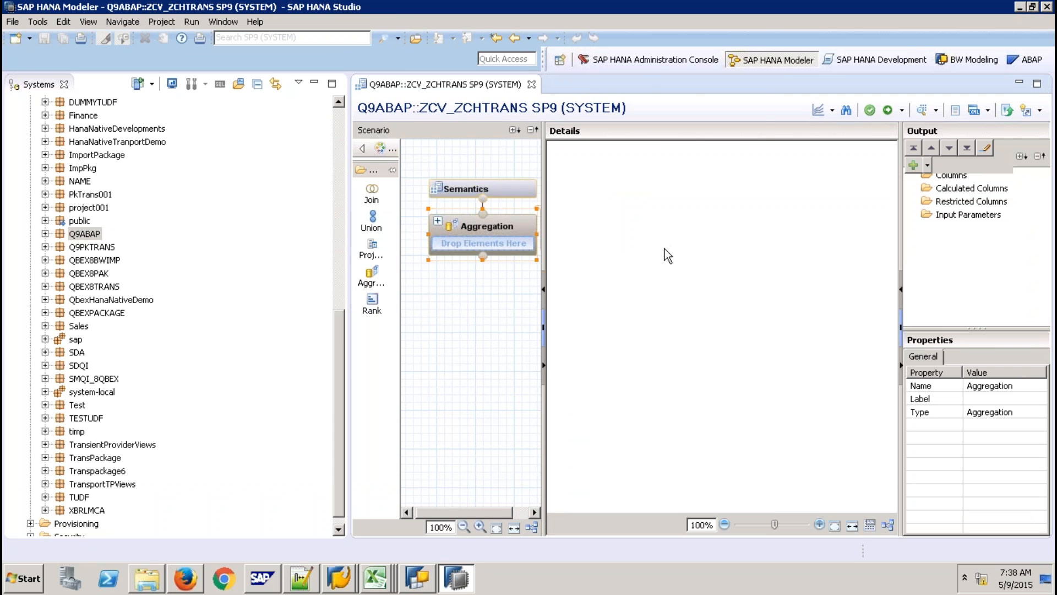
text(ZCH)
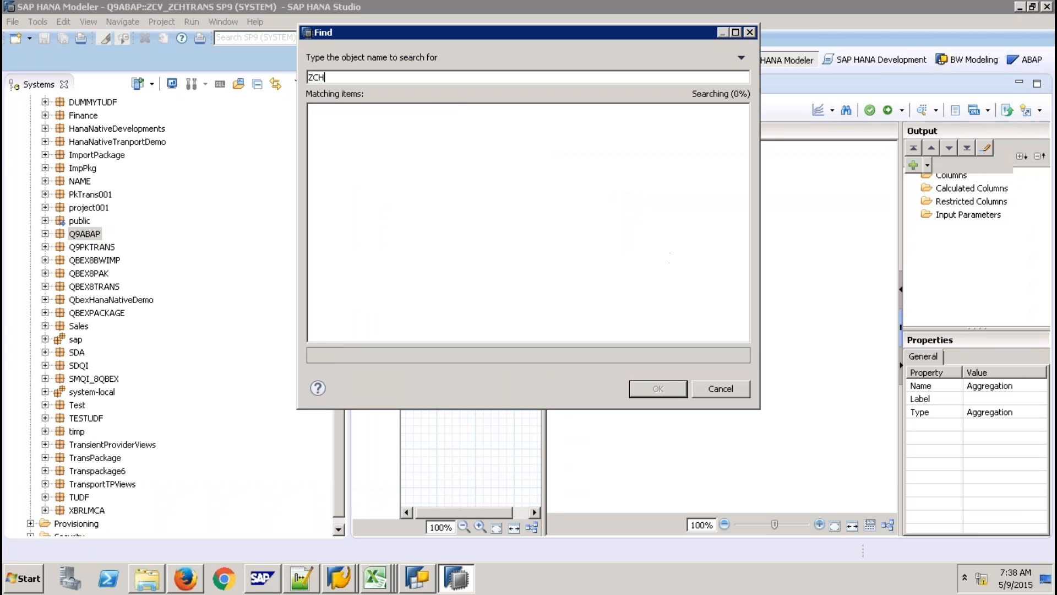
text(TRANS)
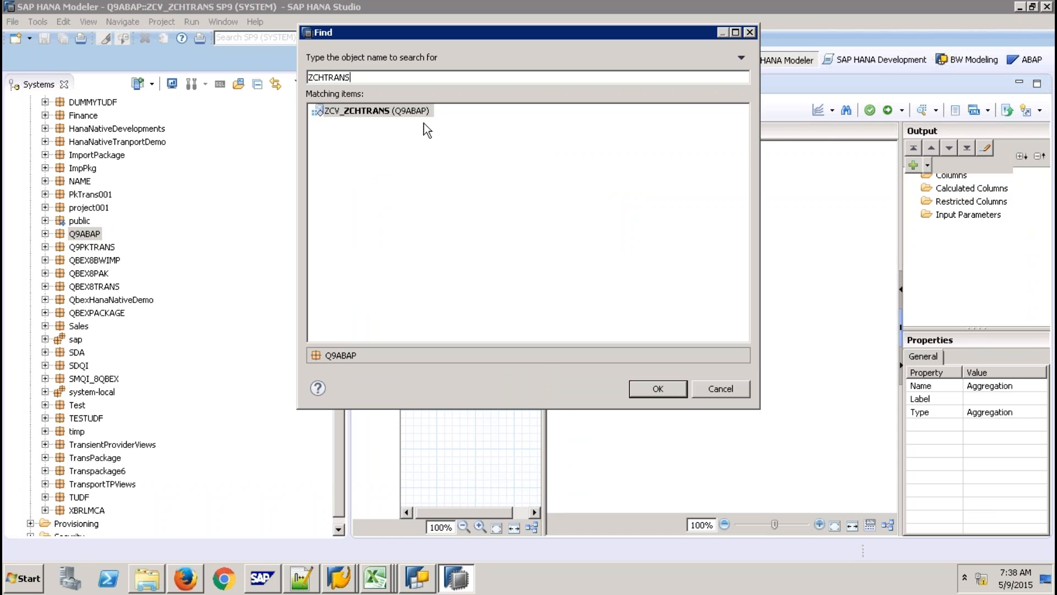
key(BackSpace)
key(BackSpace)
key(BackSpace)
key(BackSpace)
key(BackSpace)
key(BackSpace)
key(BackSpace)
key(BackSpace)
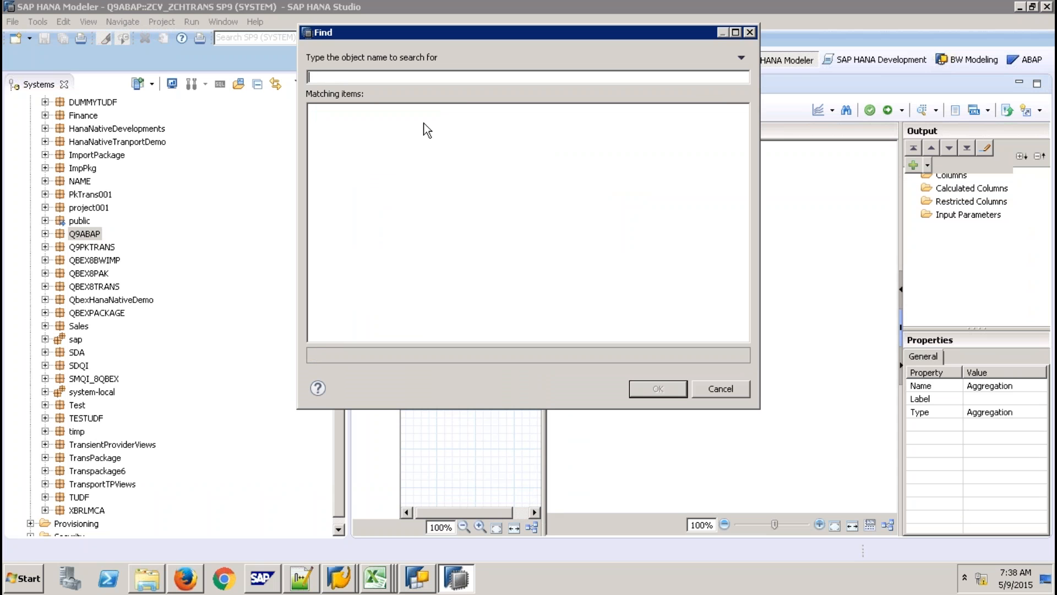
text(CHTRANS)
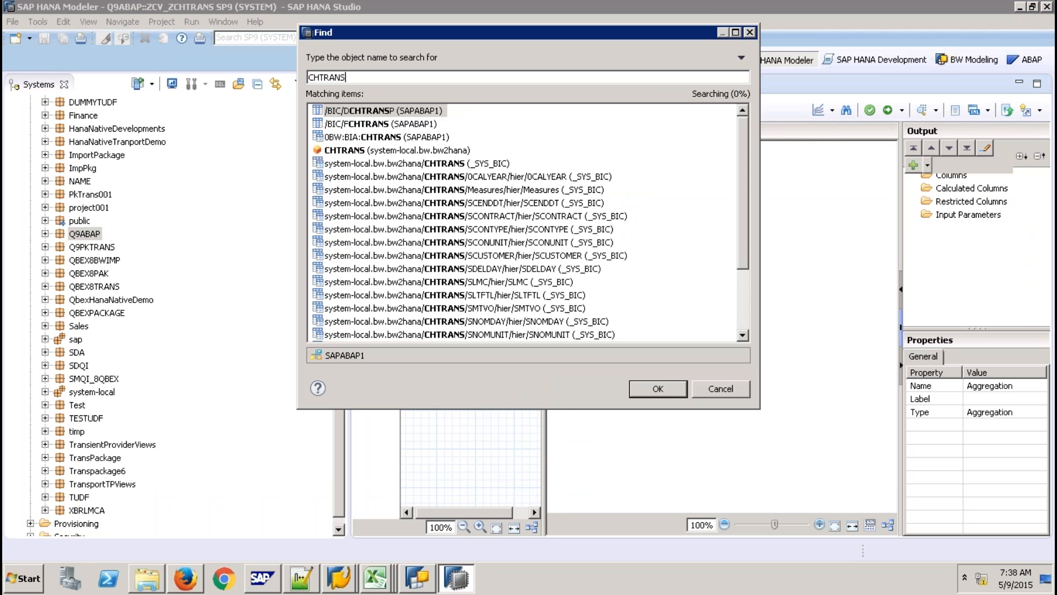
click(382, 153)
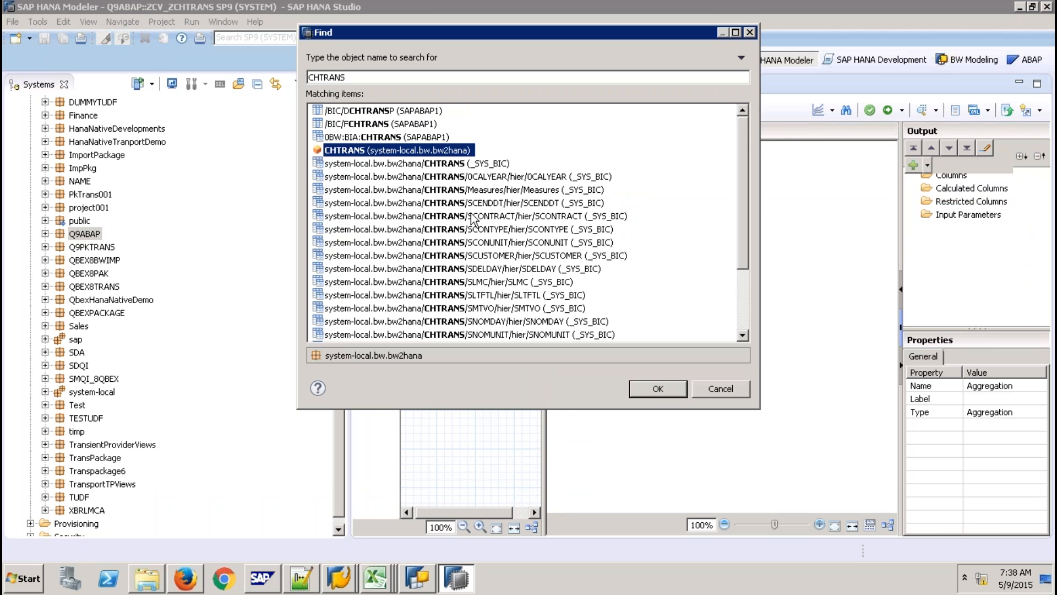
click(657, 389)
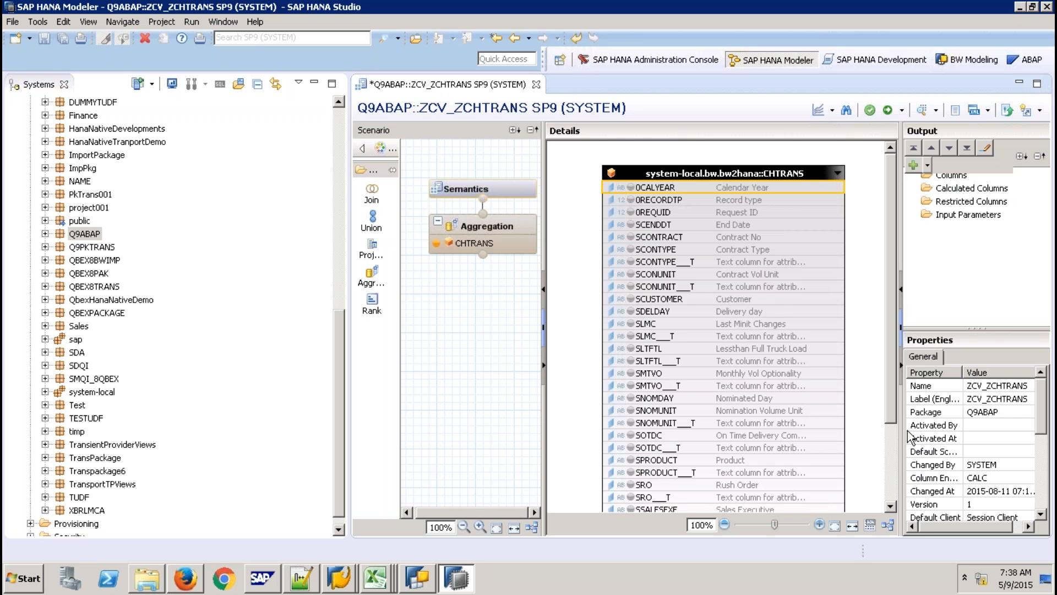
Add all CHTRANS source columns to the Aggregation output.
click(892, 468)
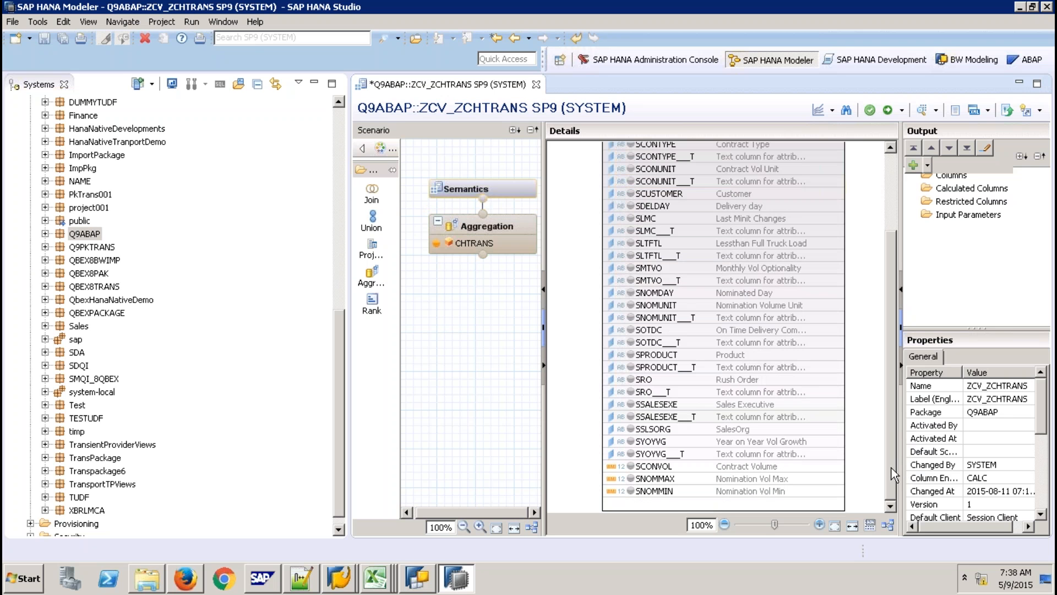
shift+click(761, 486)
right_click(761, 486)
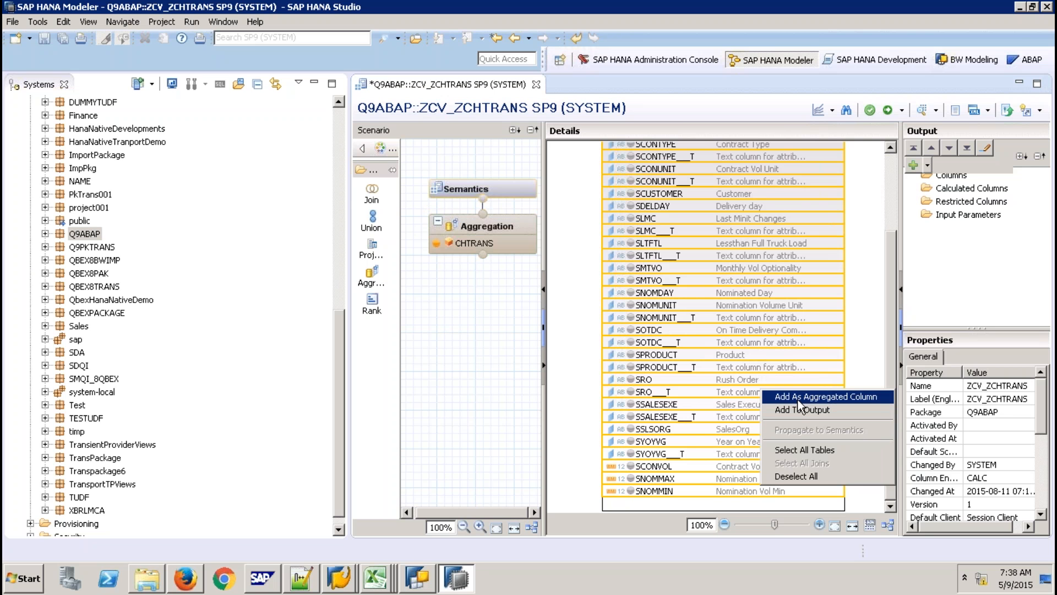
click(685, 451)
click(685, 452)
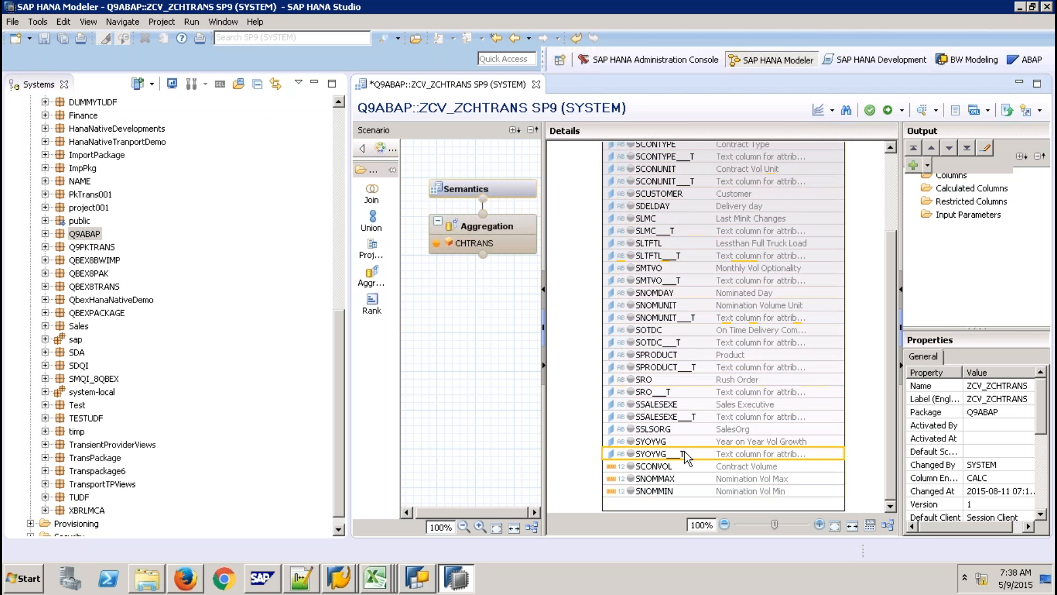
click(890, 198)
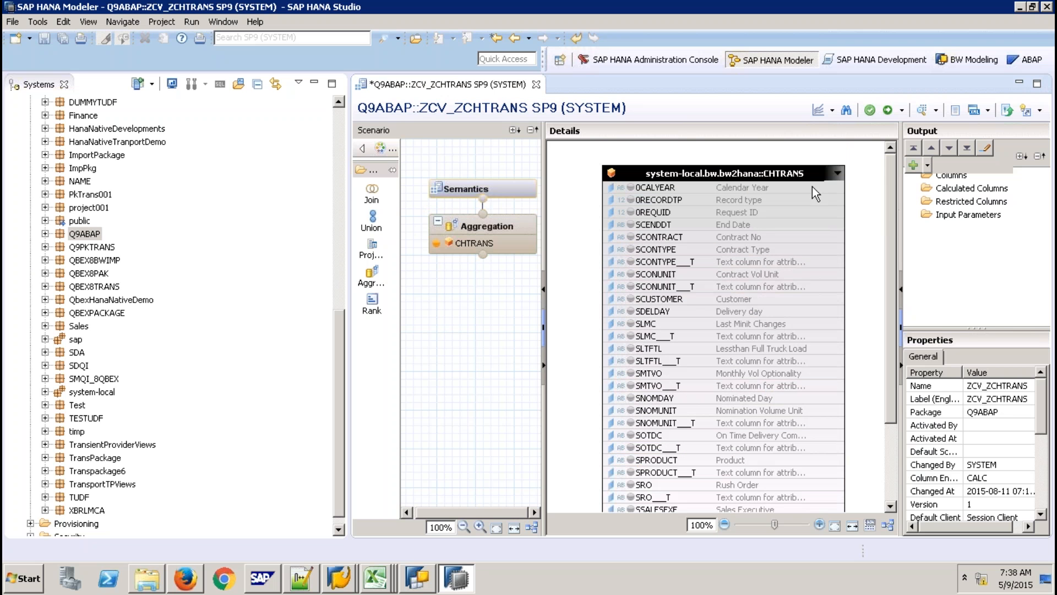
key(ctrl+a)
right_click(794, 185)
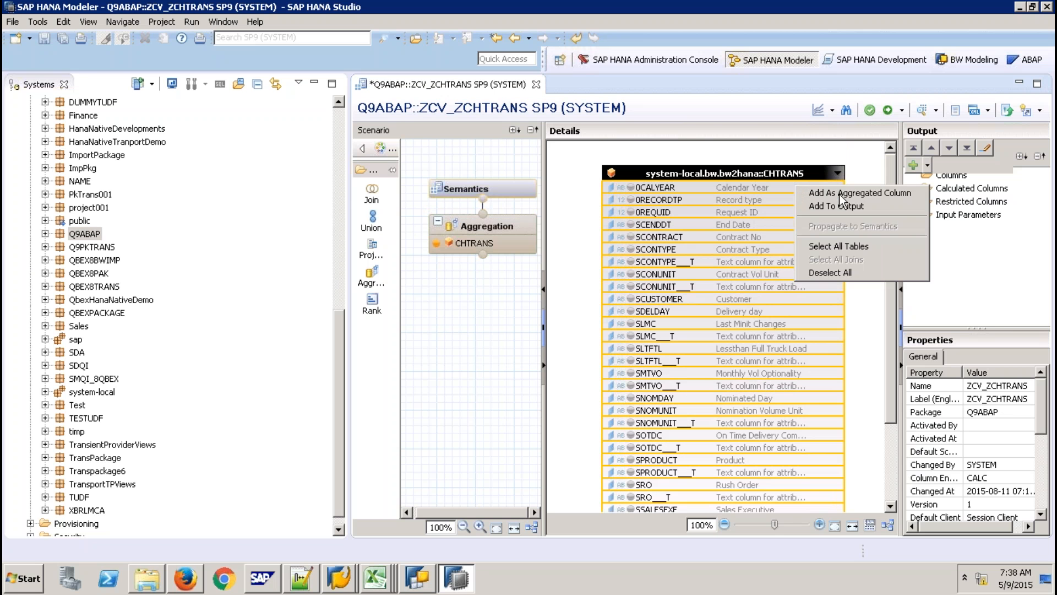
click(847, 206)
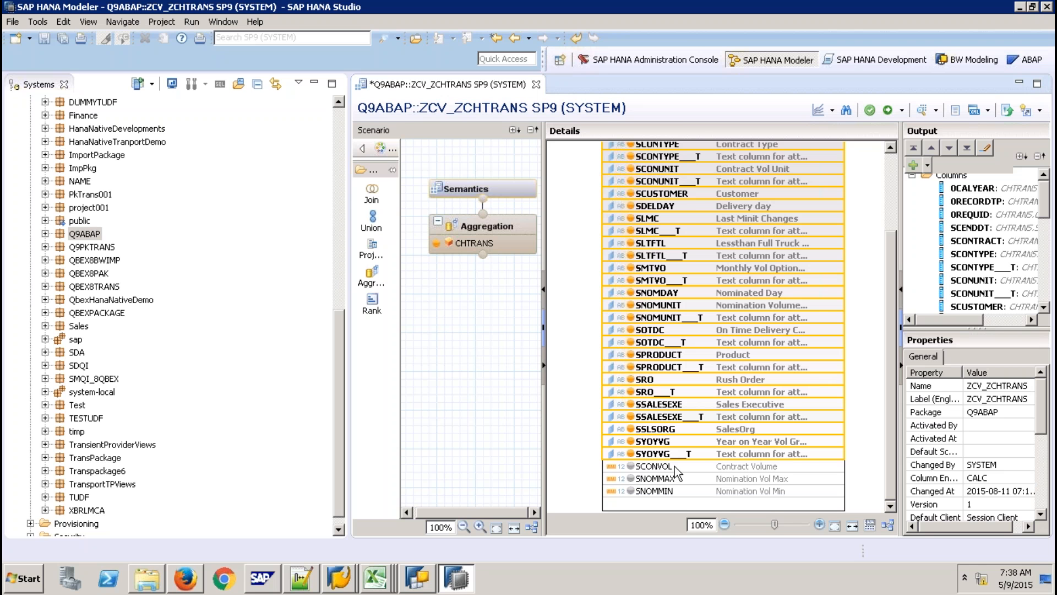
Add SCONVOL, SNOMMAX and SNOMMIN as aggregated columns.
click(675, 466)
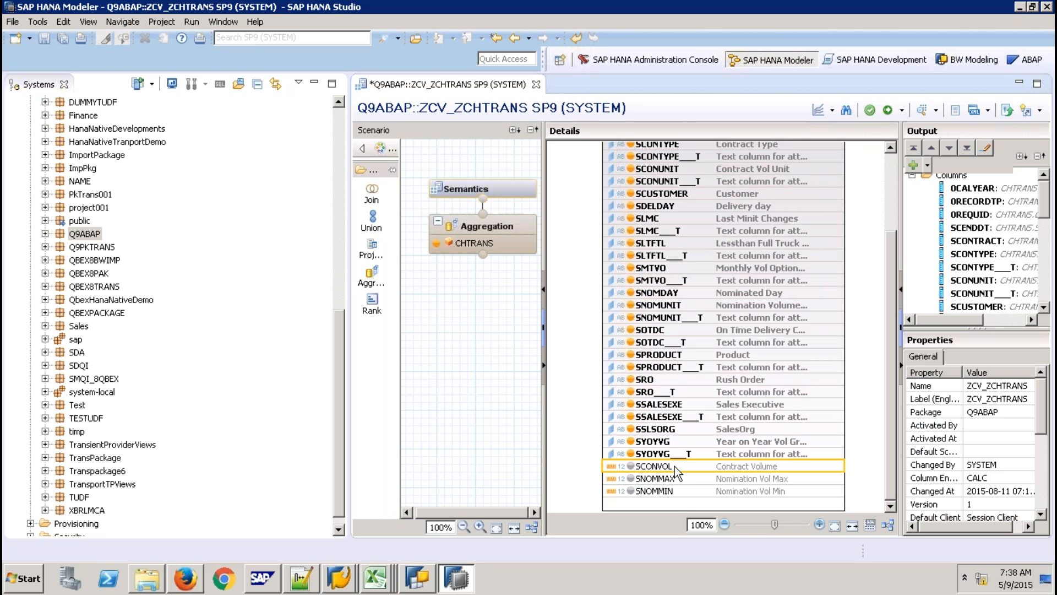
shift+click(676, 488)
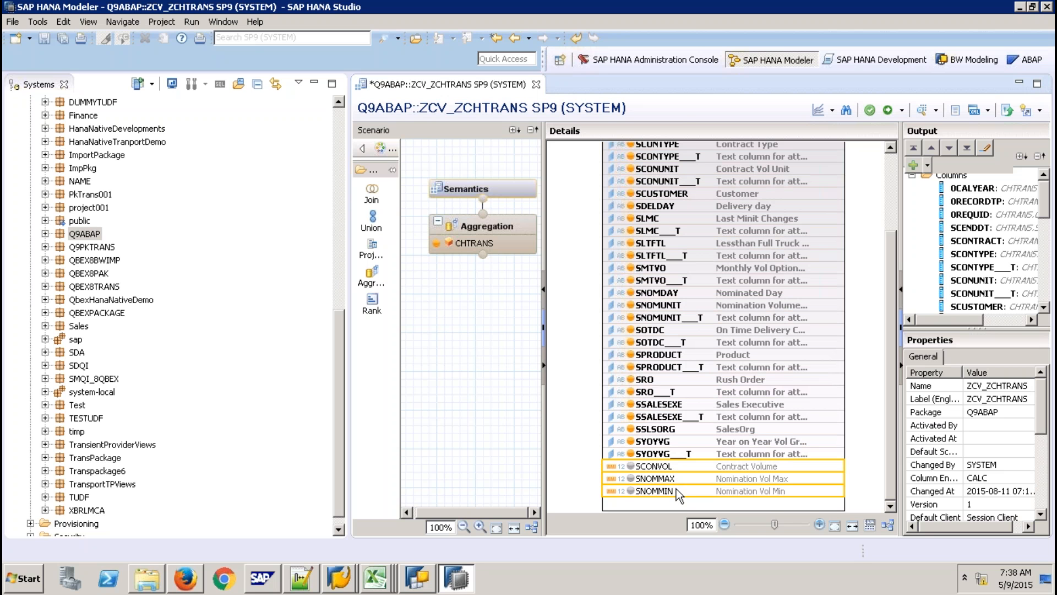
right_click(676, 488)
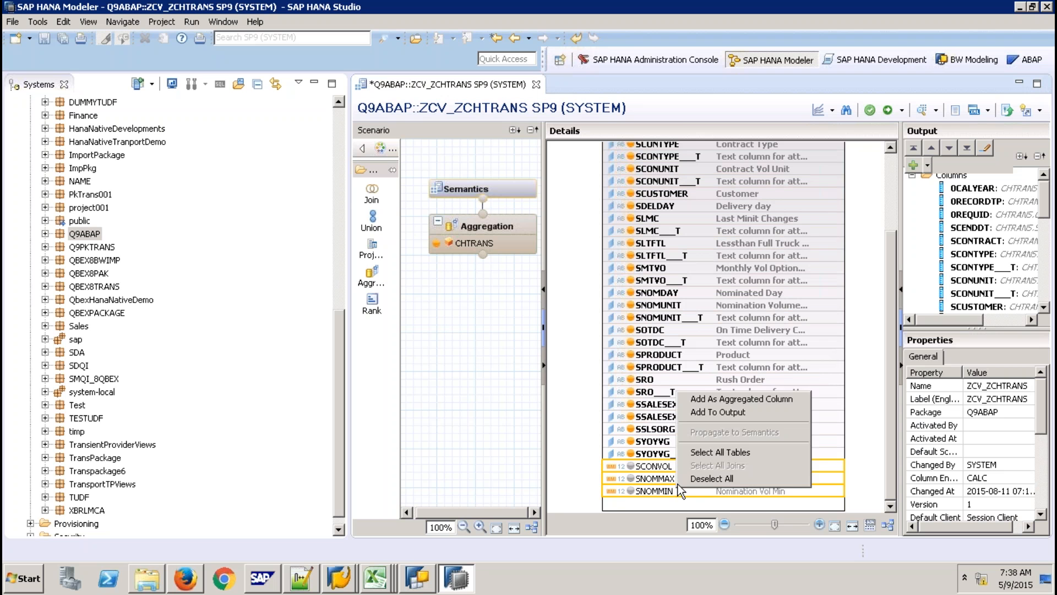
click(713, 407)
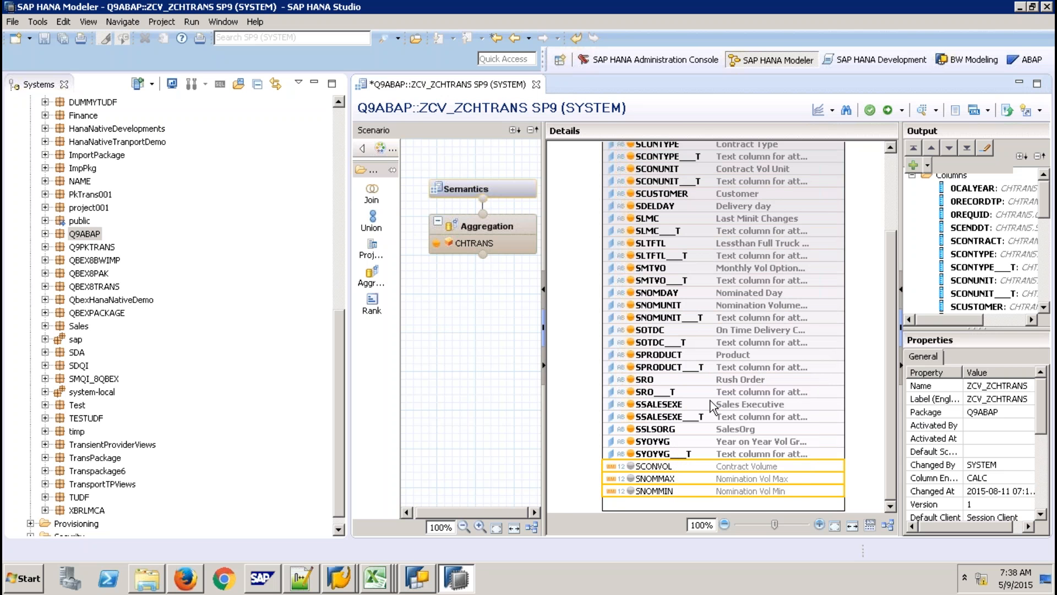
click(468, 190)
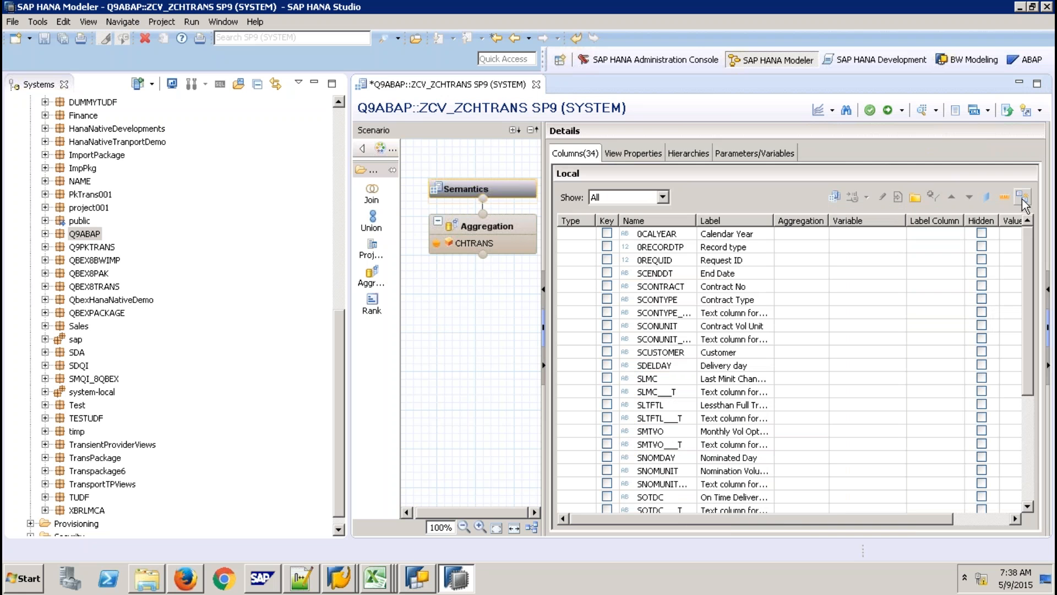
Save and activate ZCV_ZCHTRANS, then bring up SAP GUI's Edit InfoCube window for CHTRANS.
click(1034, 449)
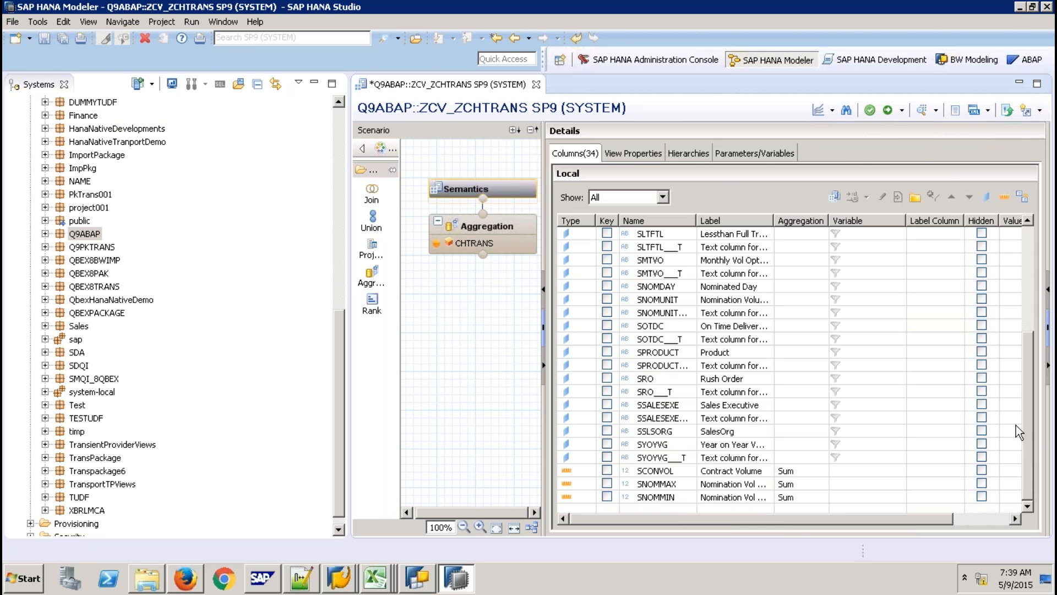
click(888, 111)
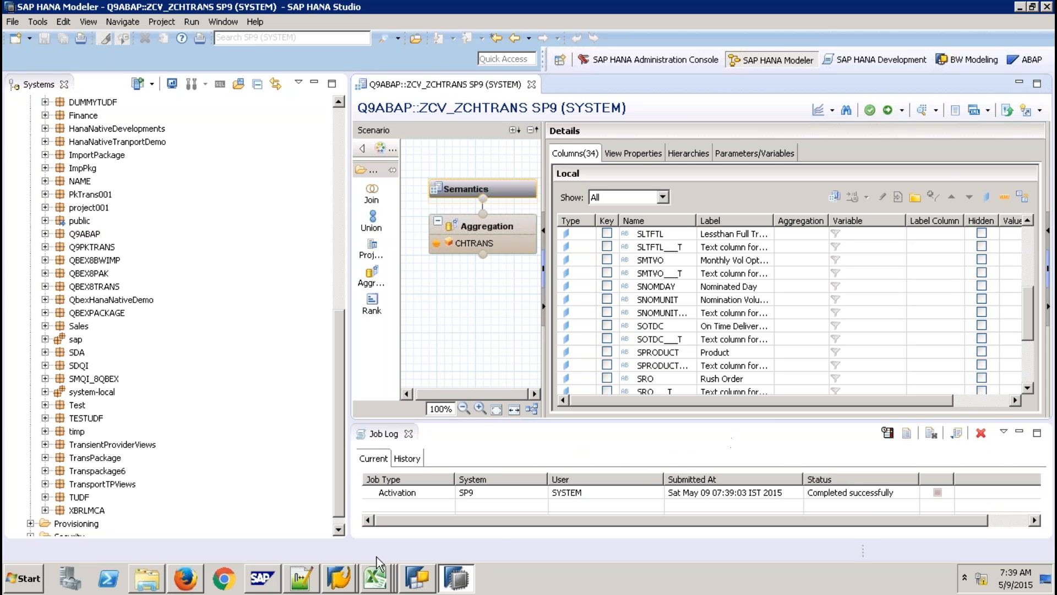
click(341, 582)
click(352, 547)
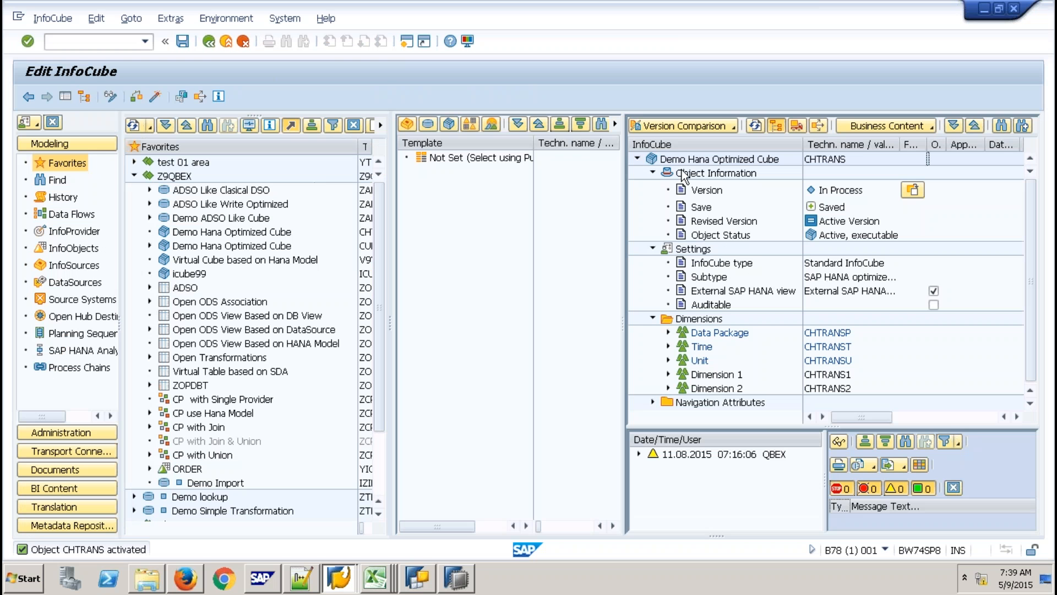
In the transport connection, set the collected Demo Hana Optimized Cube's package to BNR.
click(798, 123)
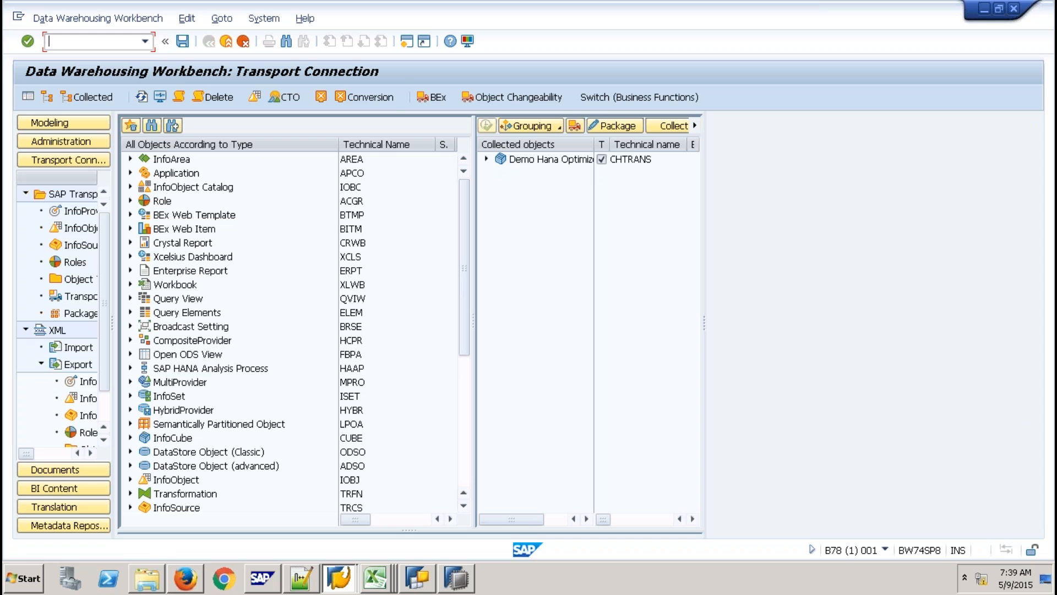
click(541, 161)
right_click(540, 160)
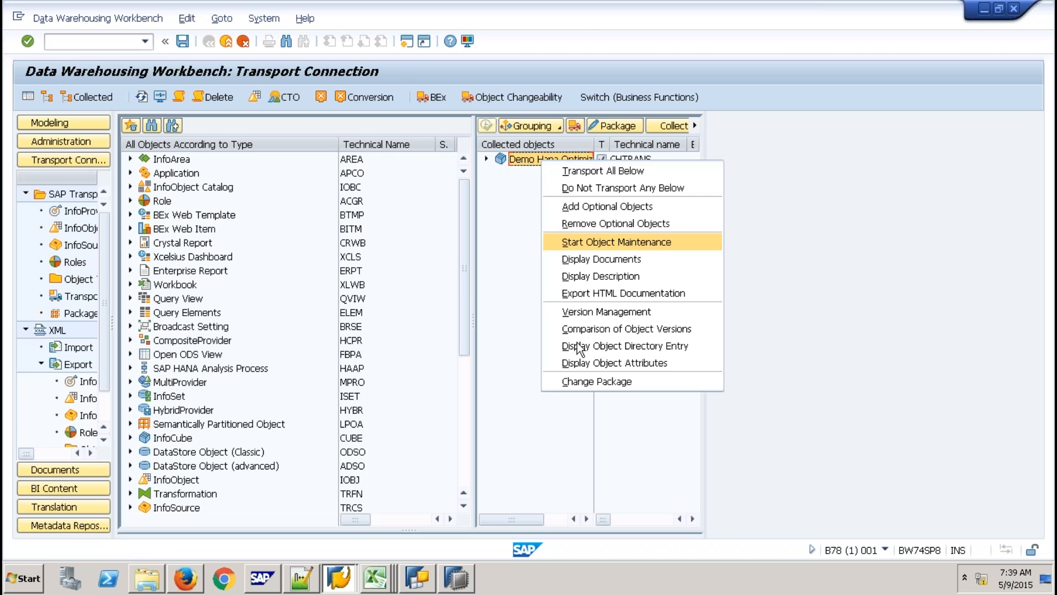
click(580, 381)
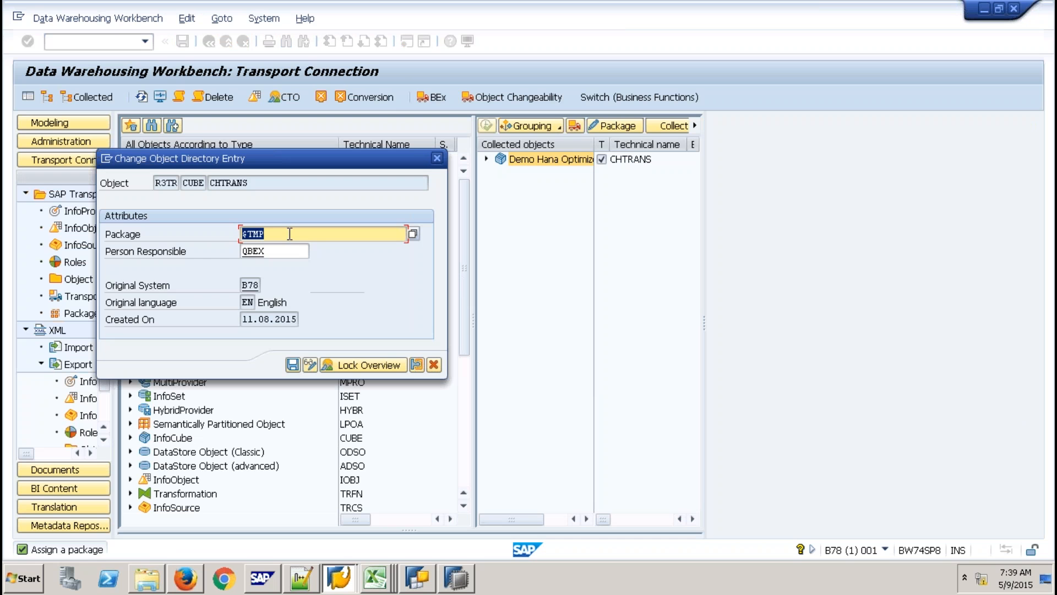
text(Z)
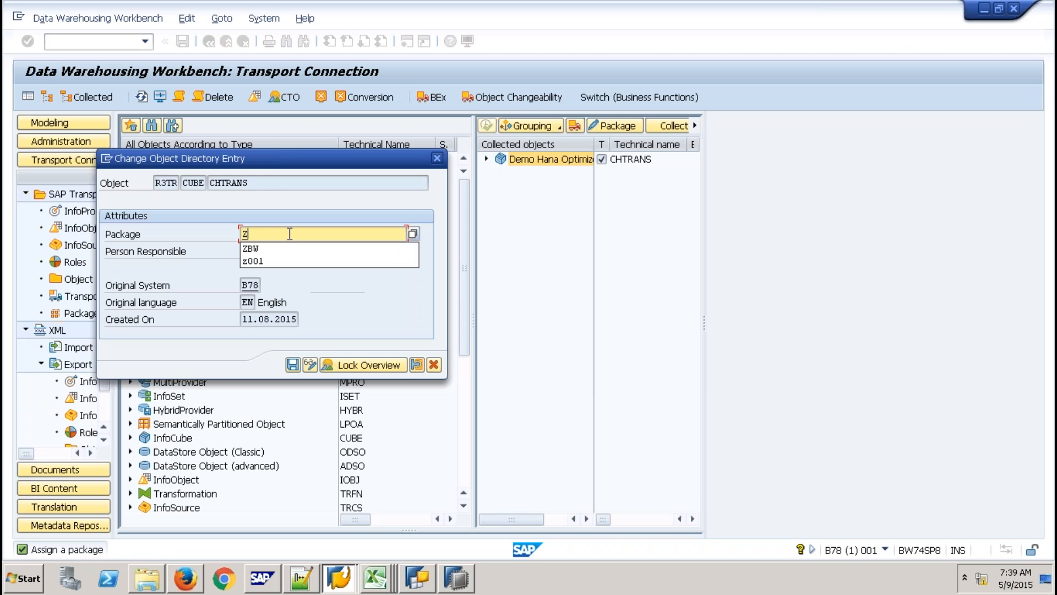
key(BackSpace)
text(B)
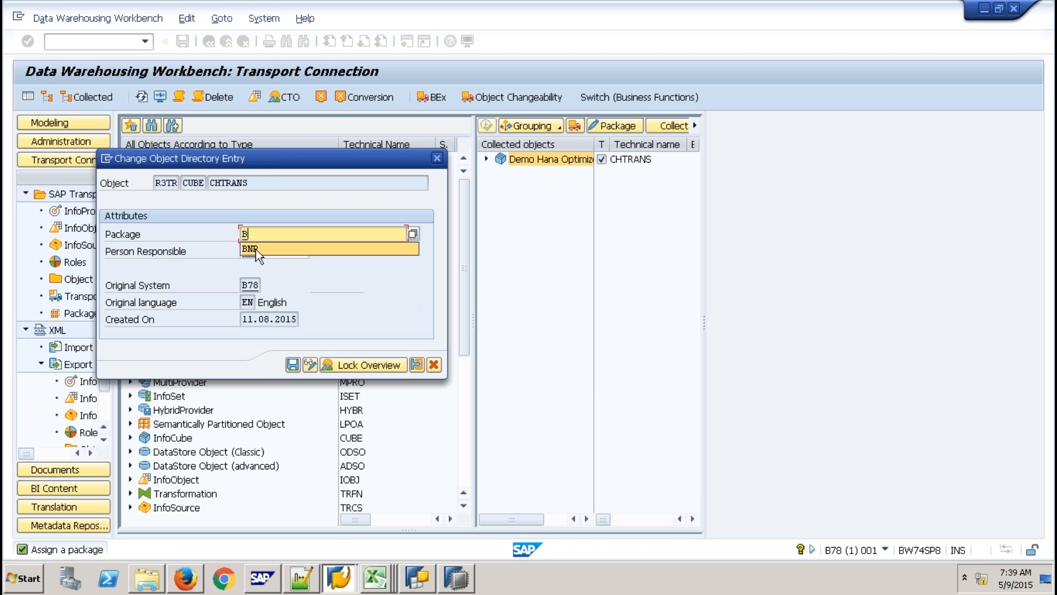
click(256, 249)
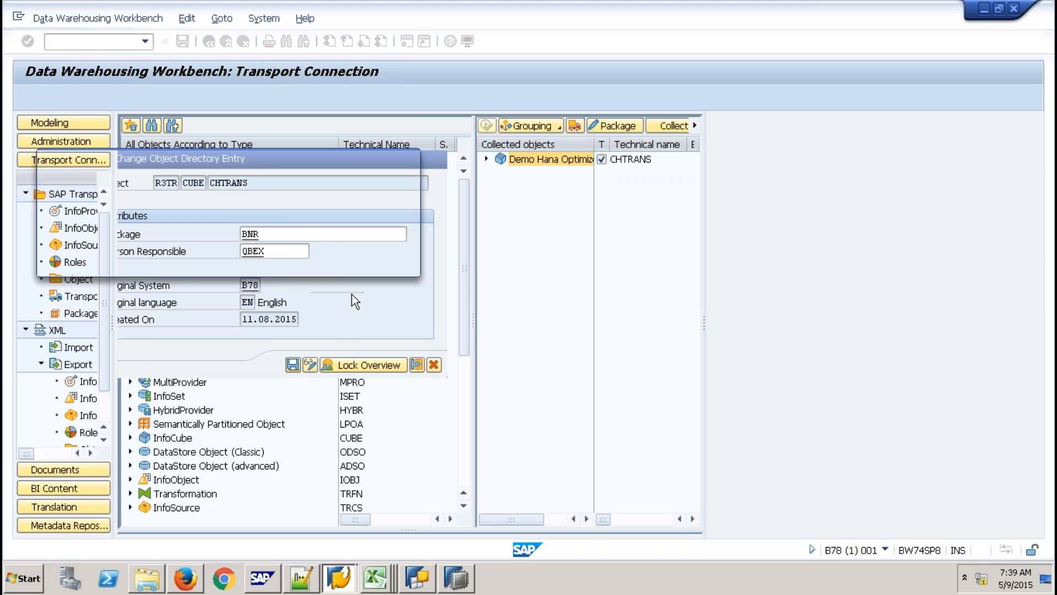
Create a new transport request described 'Astala Vista - 9QBEX' and confirm using it.
click(299, 263)
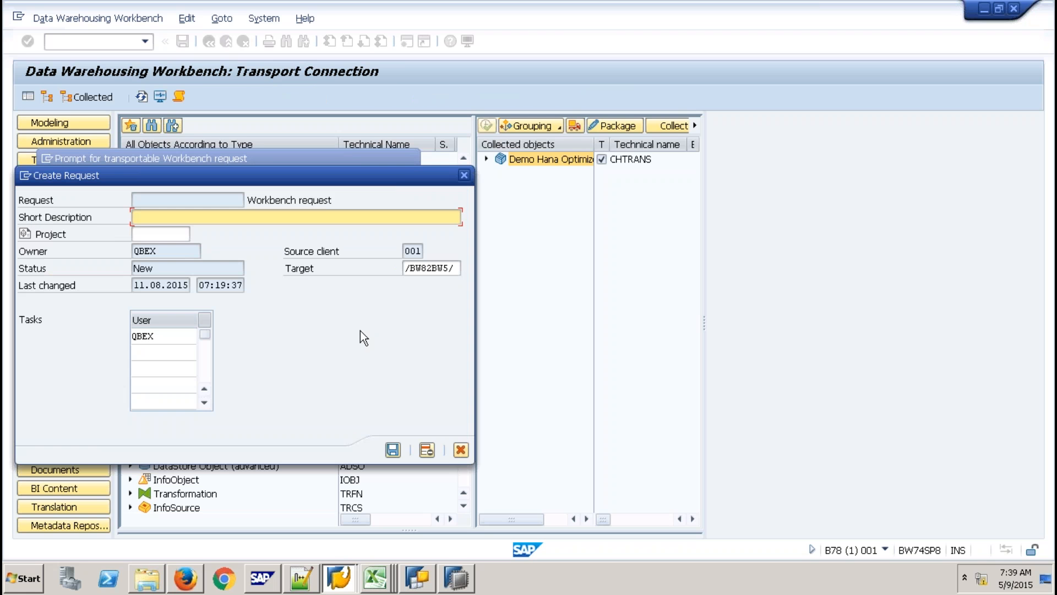
text(Asta)
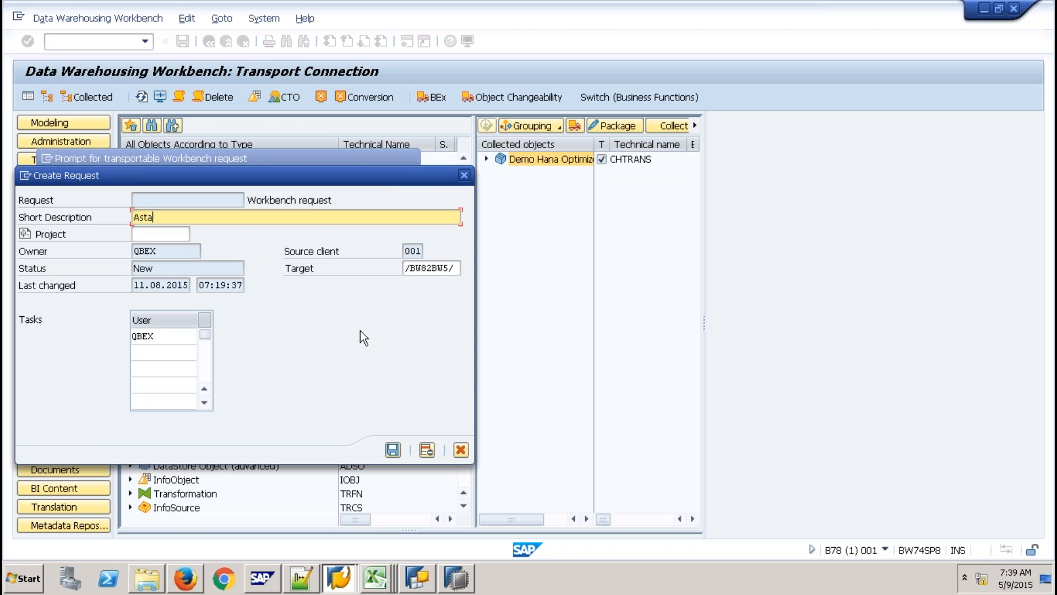
text(la Vista - 9QBEX)
click(392, 449)
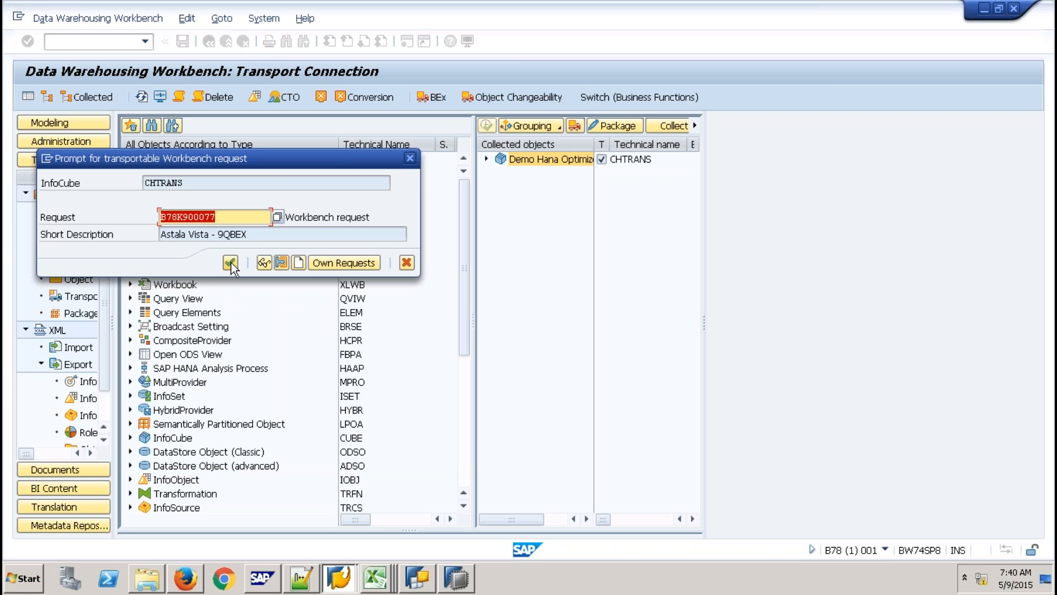
click(230, 262)
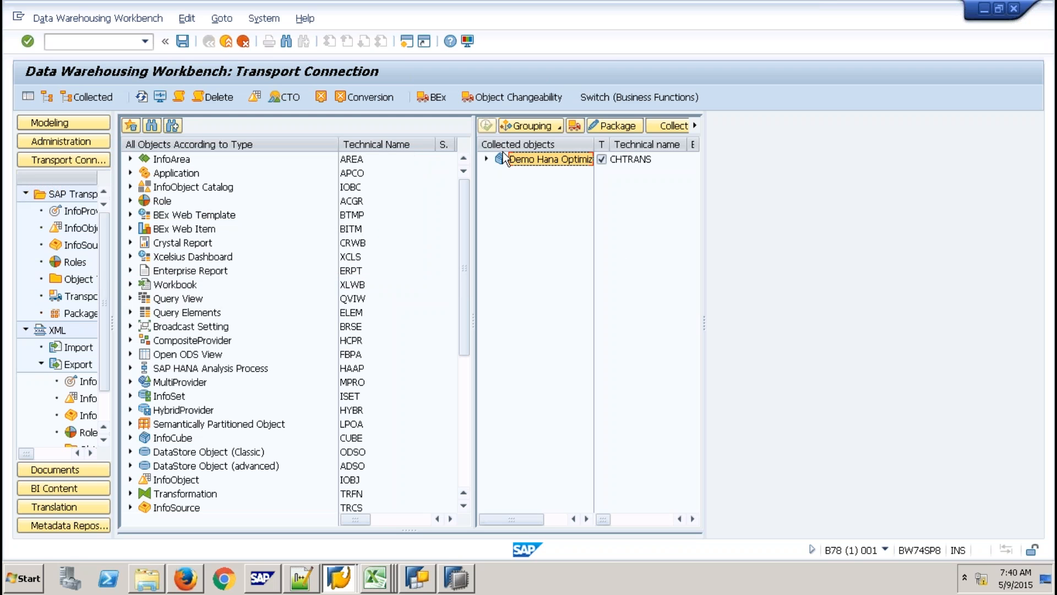
List the modifiable transport requests in /NSE09, excluding released ones.
click(485, 159)
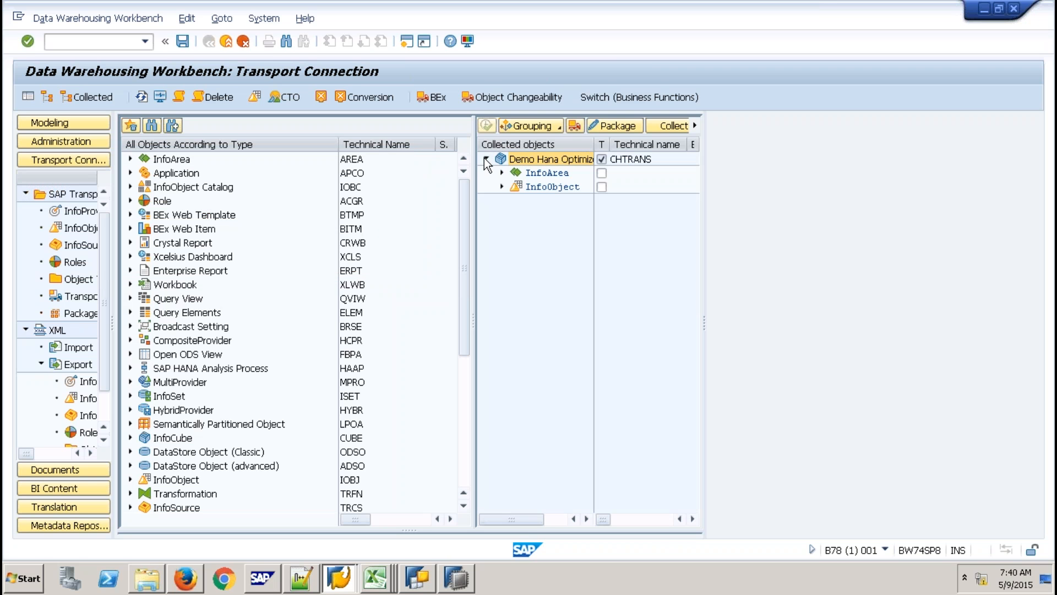
click(131, 42)
text(/NSE09)
key(Return)
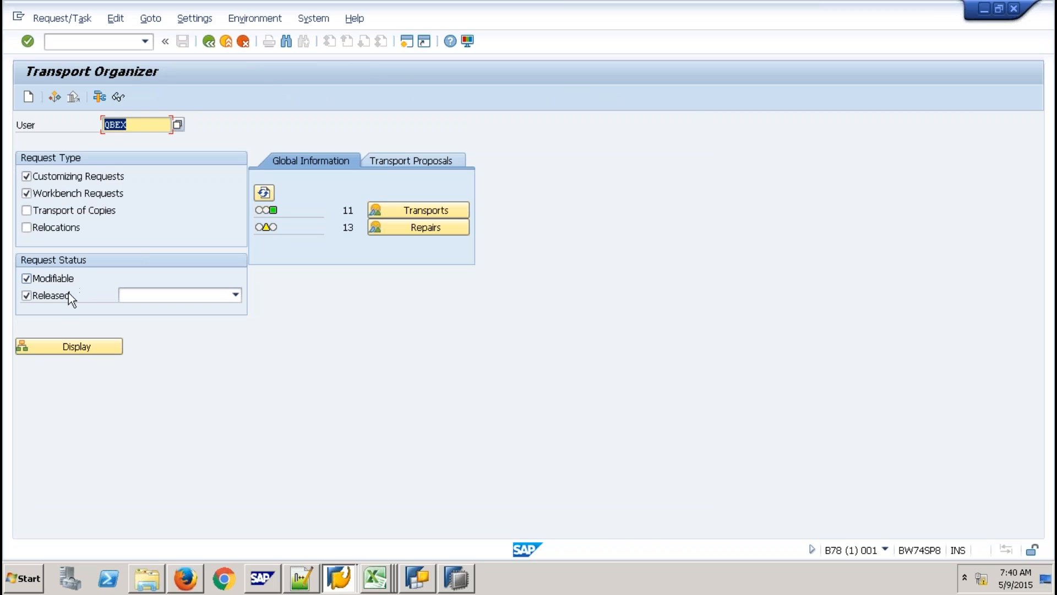
click(65, 294)
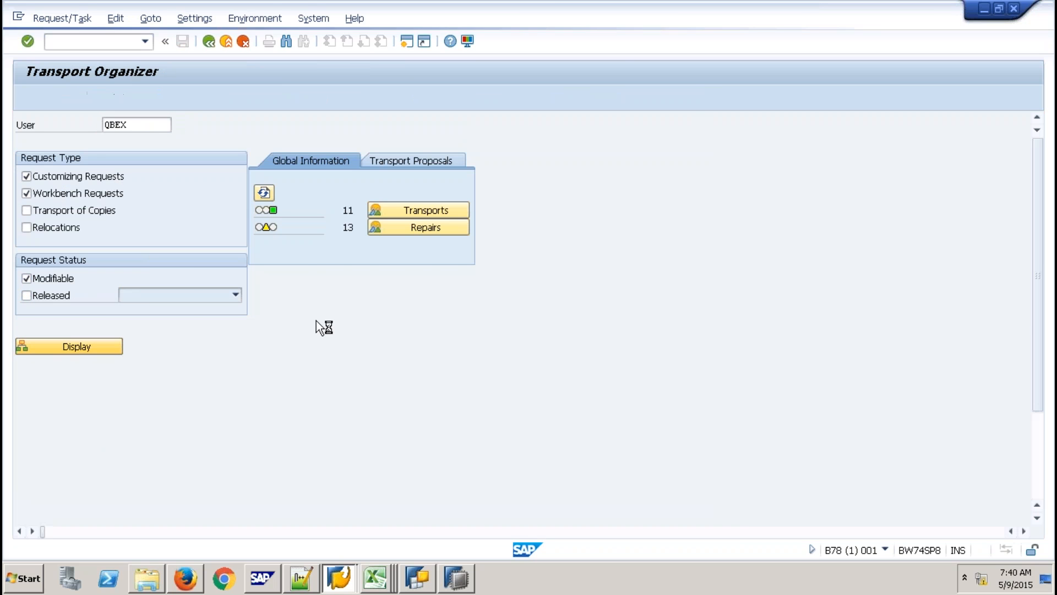
key(F8)
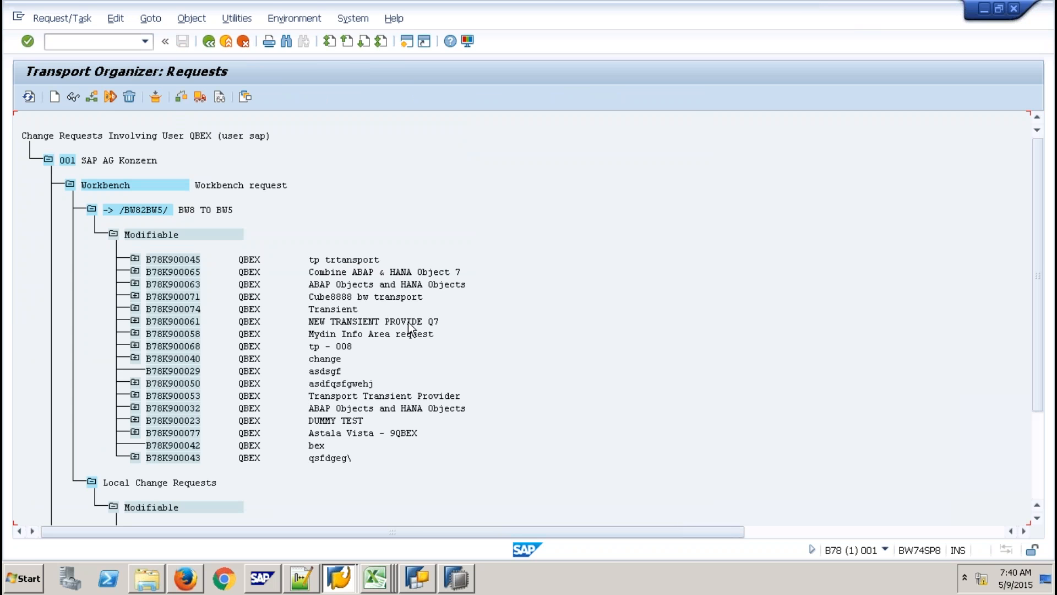
Expand request B78K900077 and task B78K900078 down to the CHTRANS InfoCube.
click(135, 432)
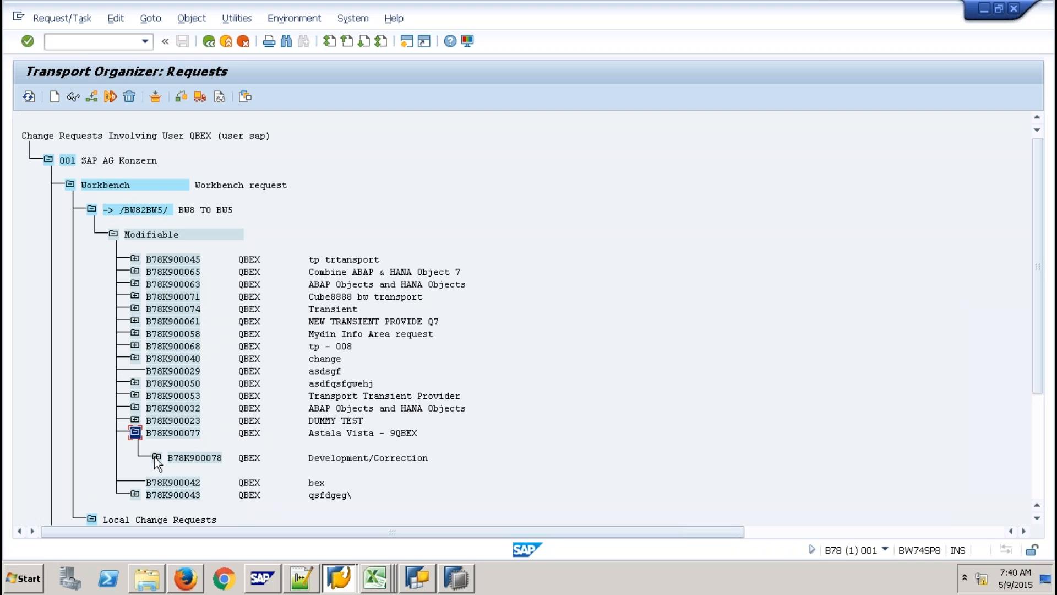
click(155, 456)
click(178, 481)
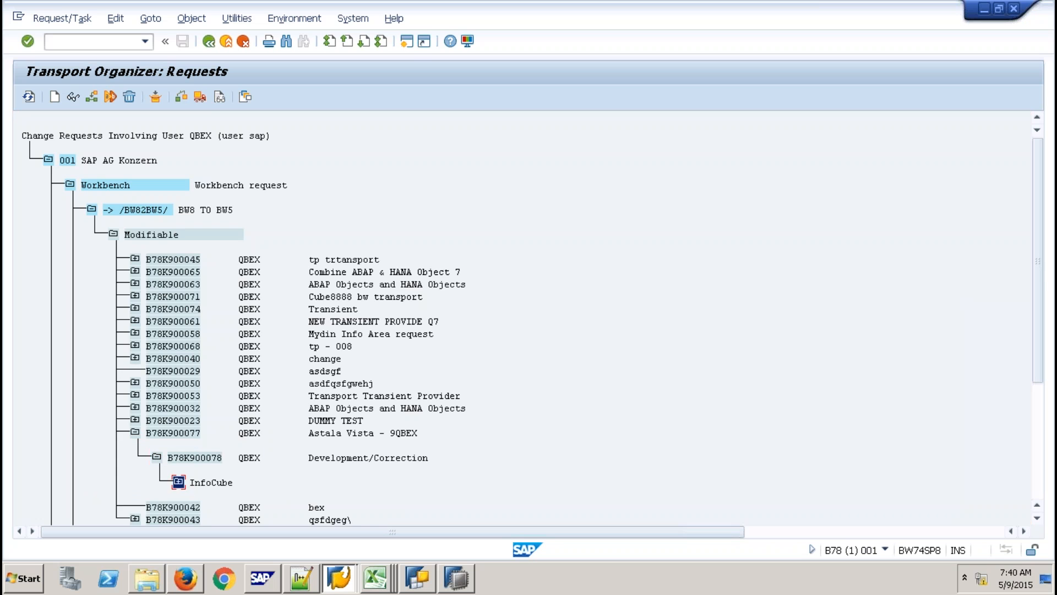
click(240, 494)
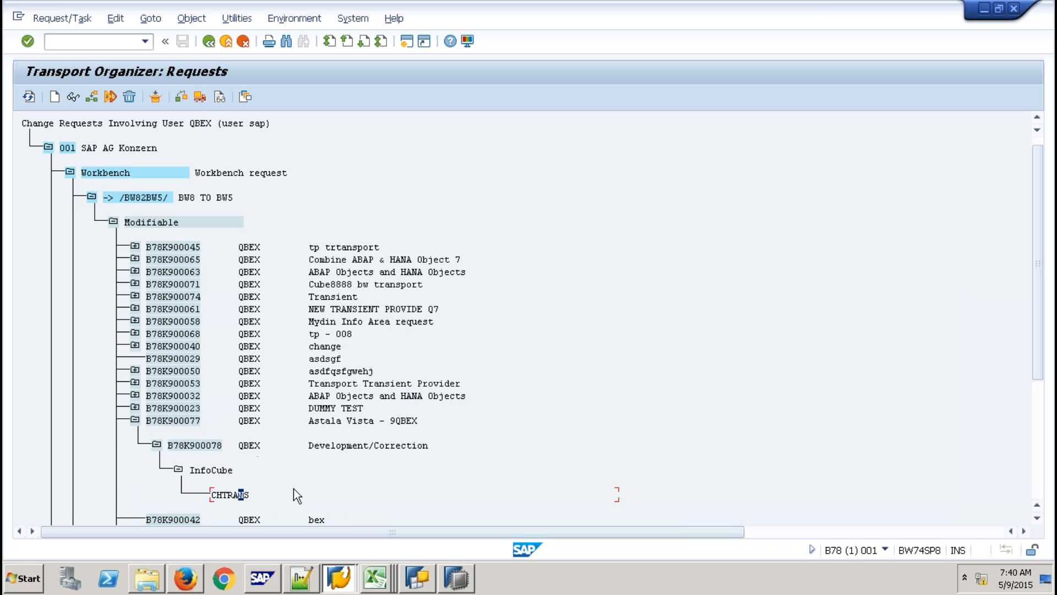
click(453, 579)
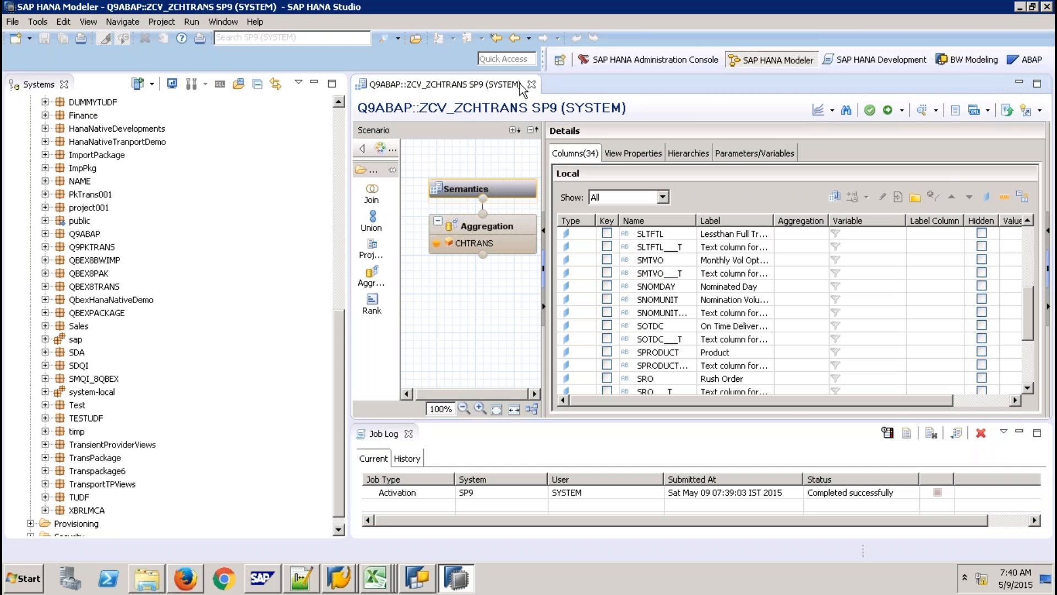
Close the ZCV_ZCHTRANS editor and open Delivery Units management for the SP9 system.
click(532, 84)
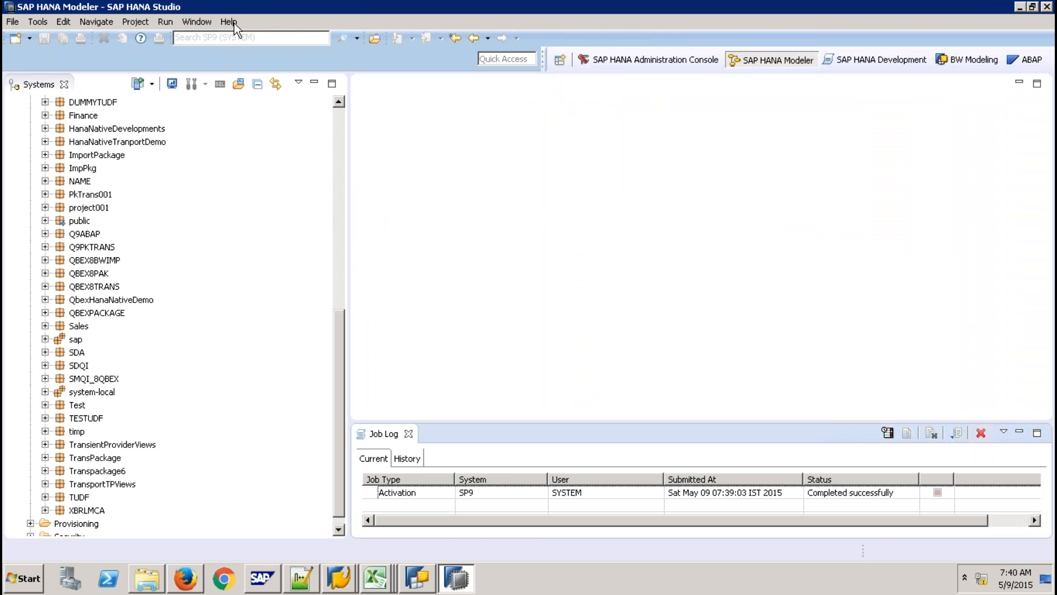
click(229, 22)
click(257, 162)
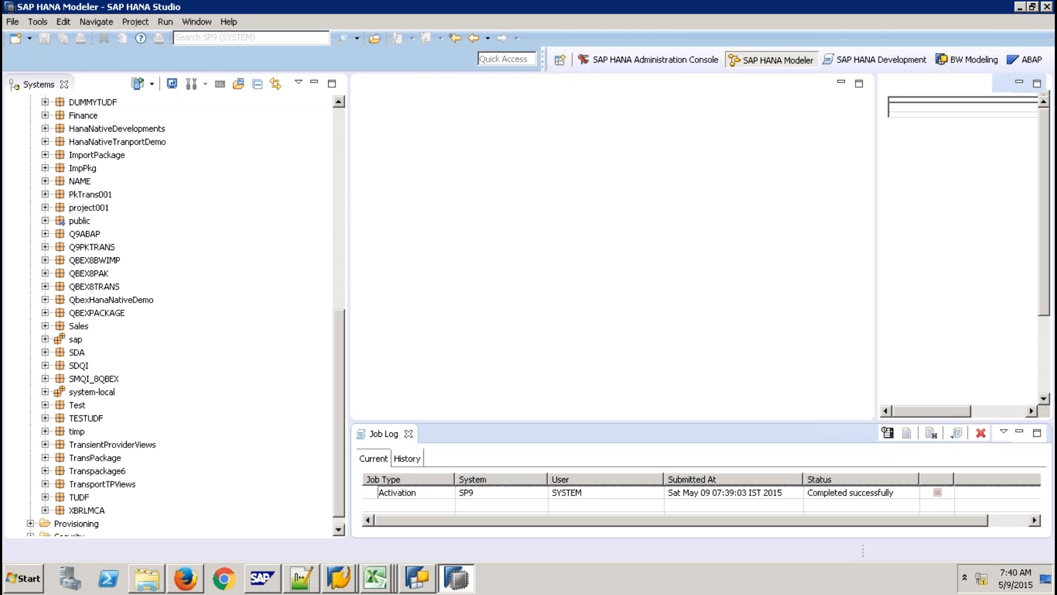
click(409, 434)
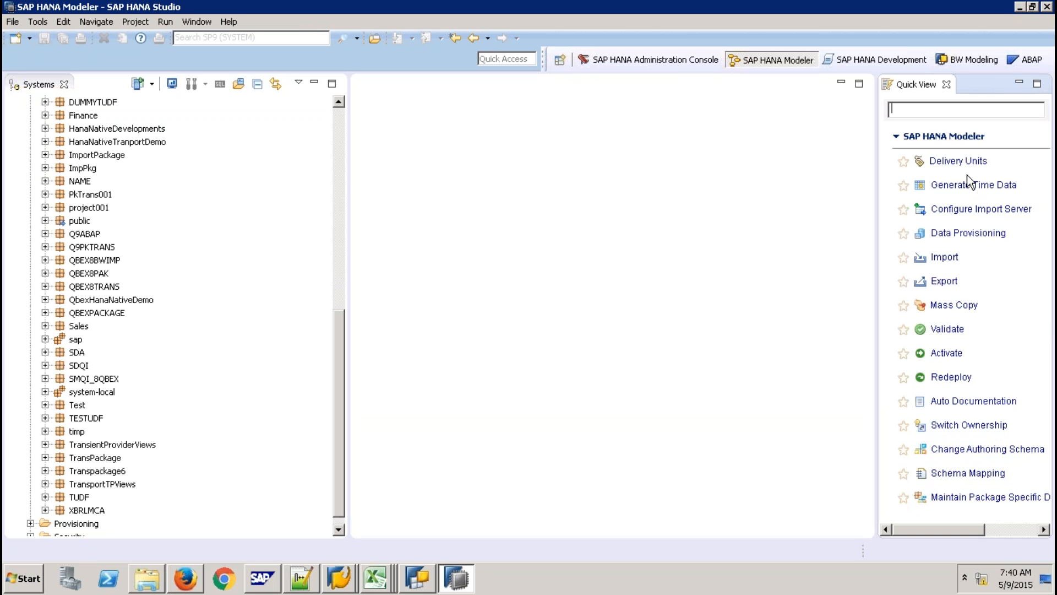
click(958, 160)
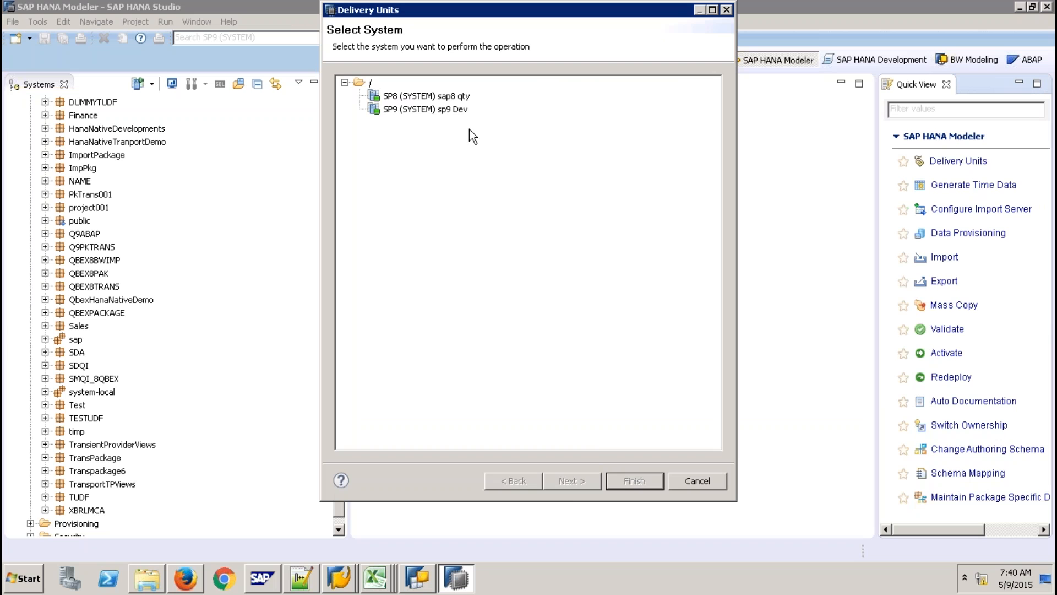
click(455, 113)
click(580, 484)
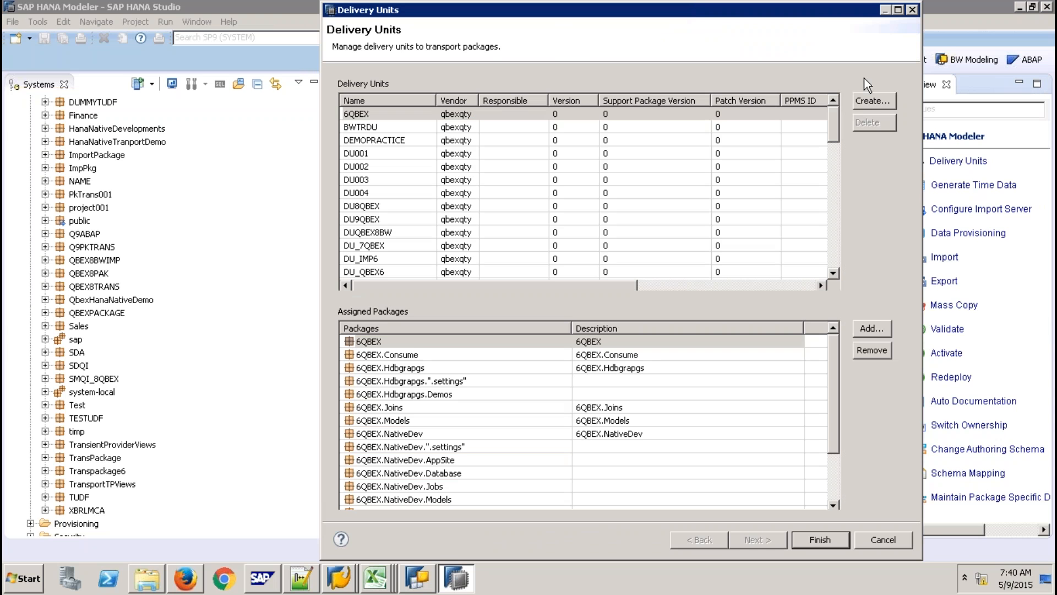
Create a new delivery unit named DU9ABAP.
click(871, 101)
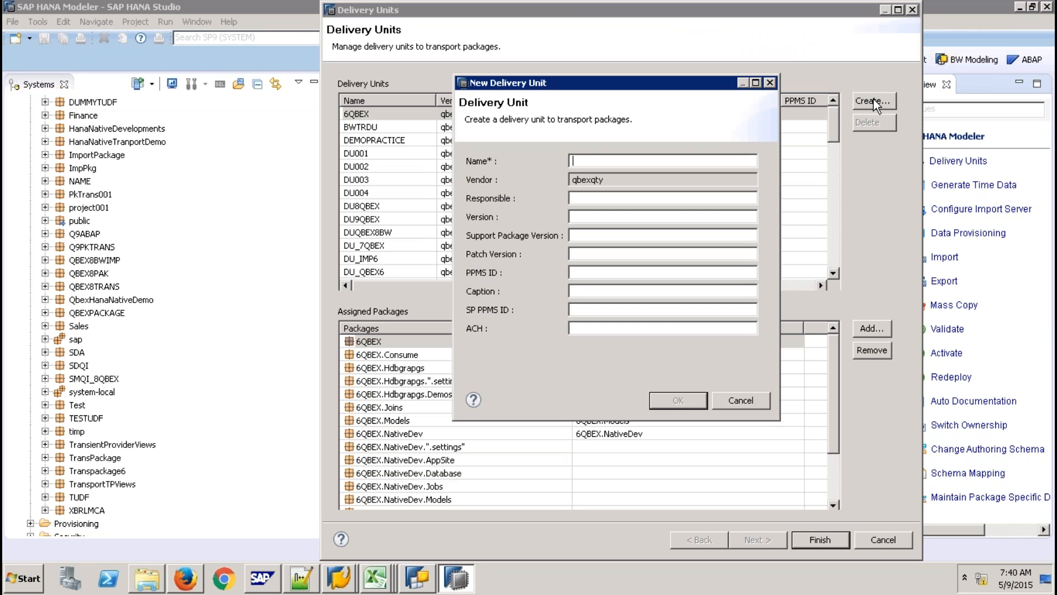
text(DU9QABAP)
key(BackSpace)
key(BackSpace)
key(BackSpace)
key(BackSpace)
key(BackSpace)
key(BackSpace)
text(9ABAP)
click(676, 400)
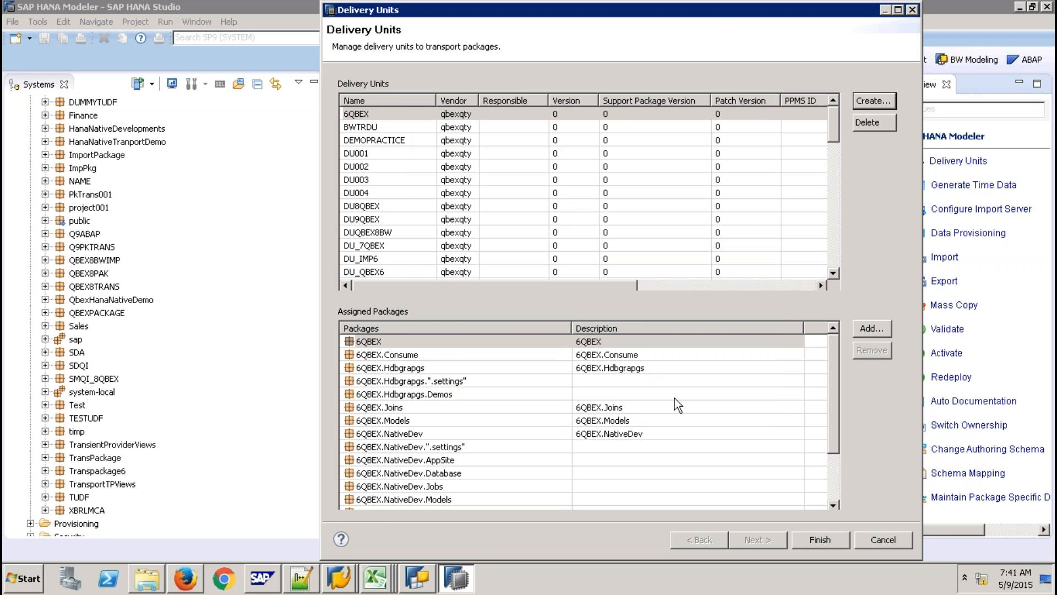
Assign the Q9ABAP package to DU9ABAP and finish.
click(875, 329)
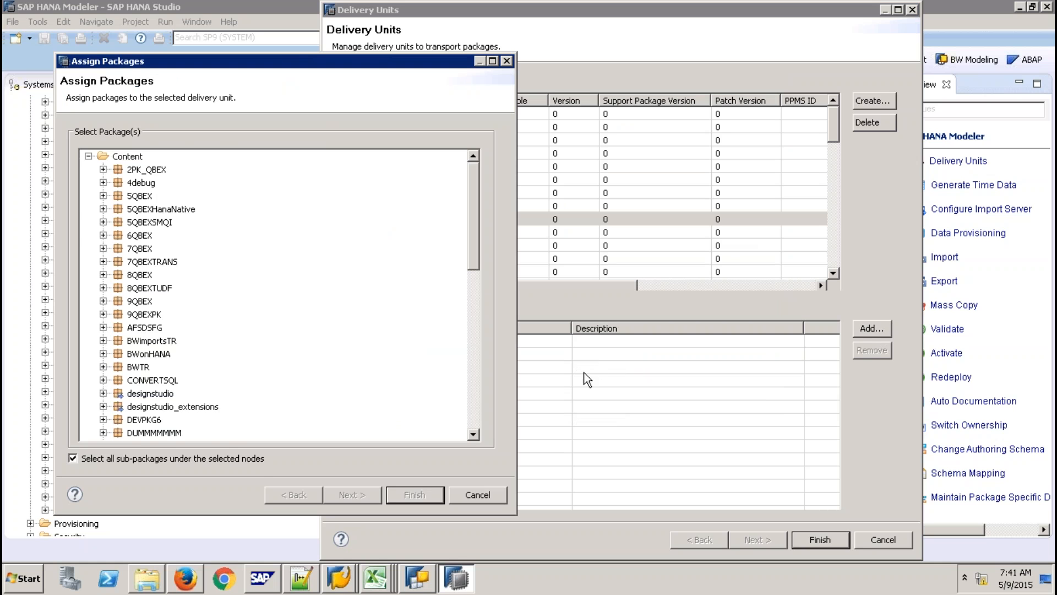
click(478, 397)
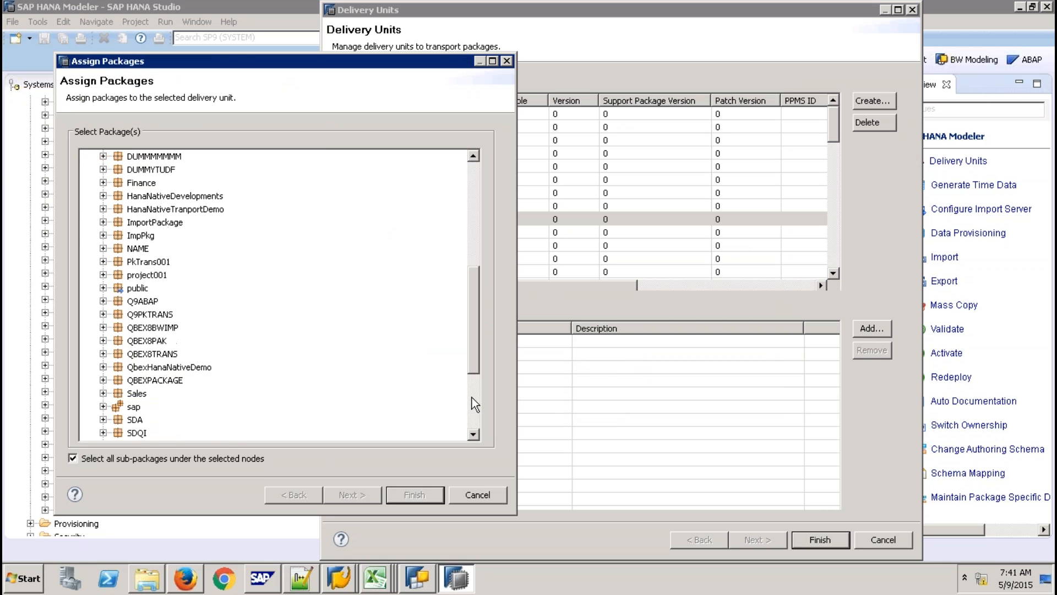
click(153, 301)
click(396, 495)
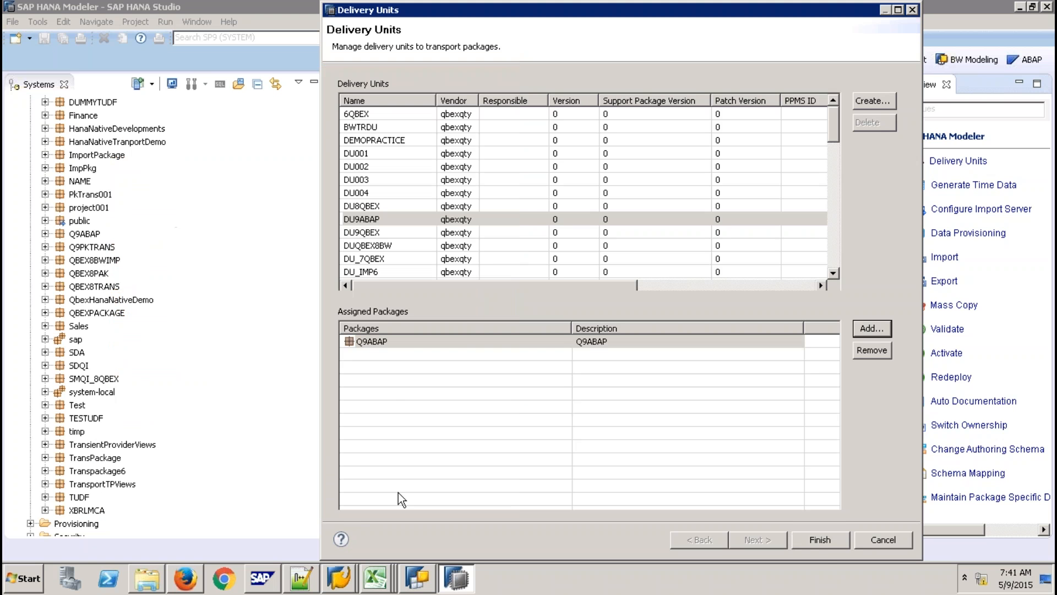
click(821, 540)
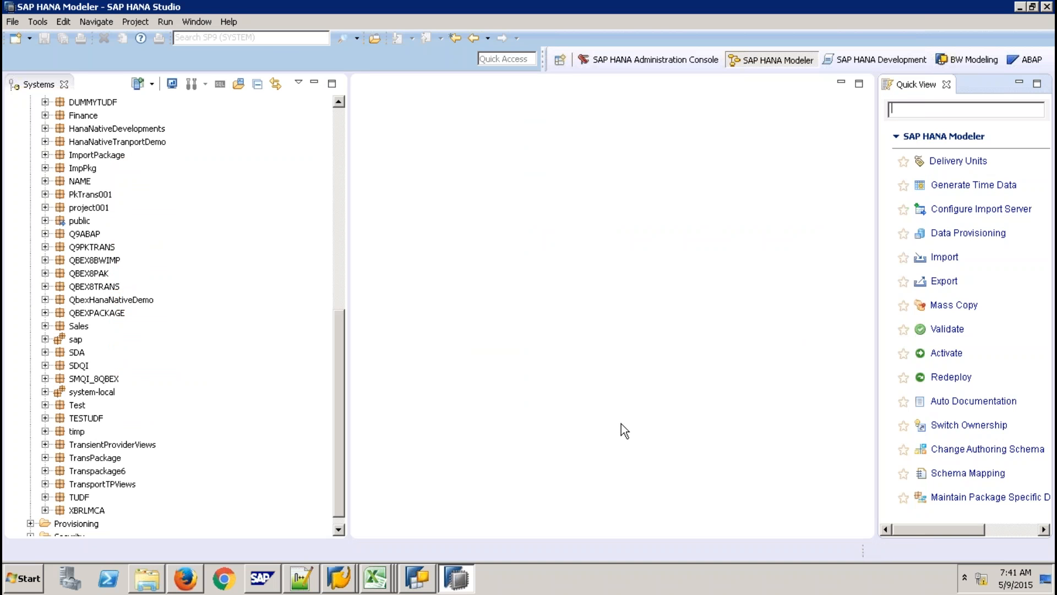
In the ABAP layout, locate and select the BNR package in the project explorer.
click(1019, 61)
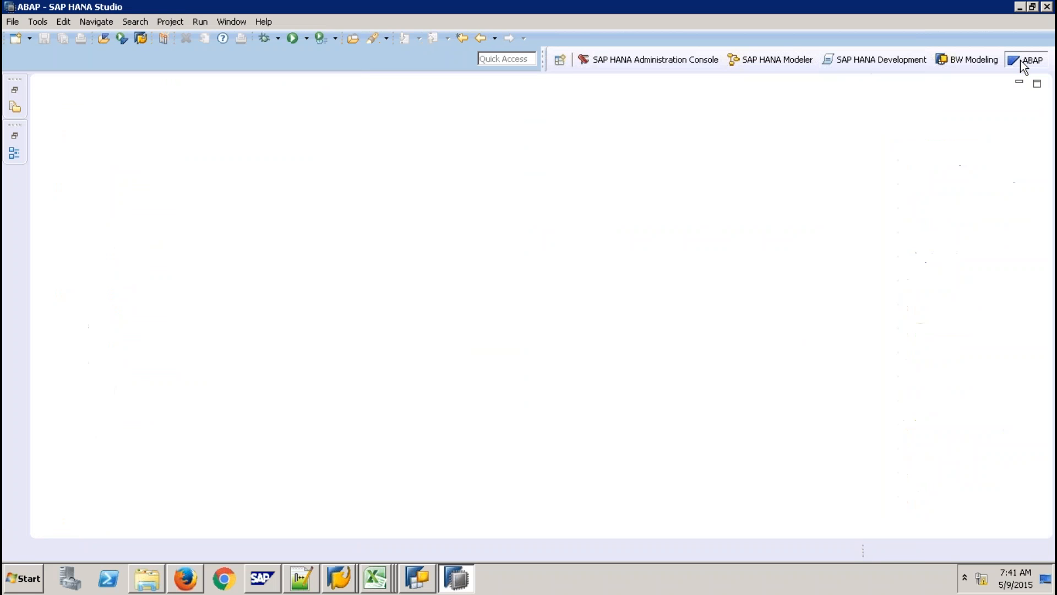
click(15, 89)
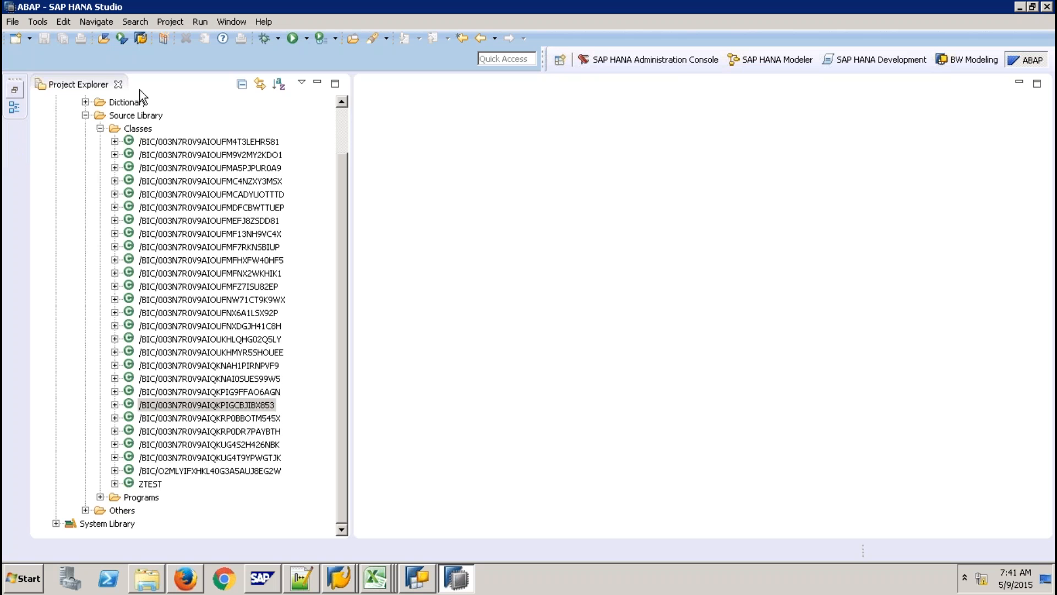
click(86, 116)
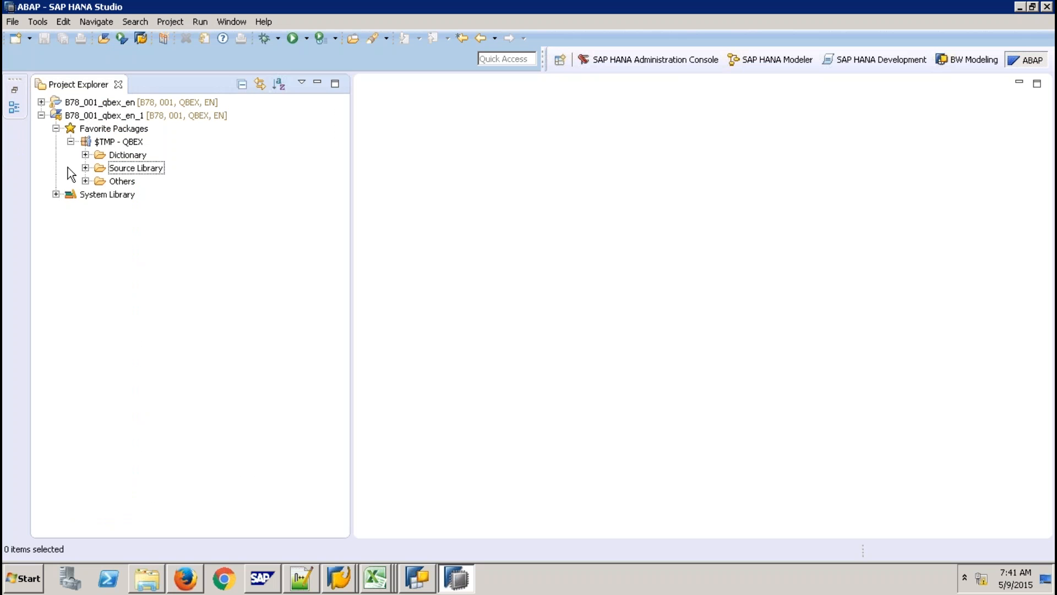
click(55, 194)
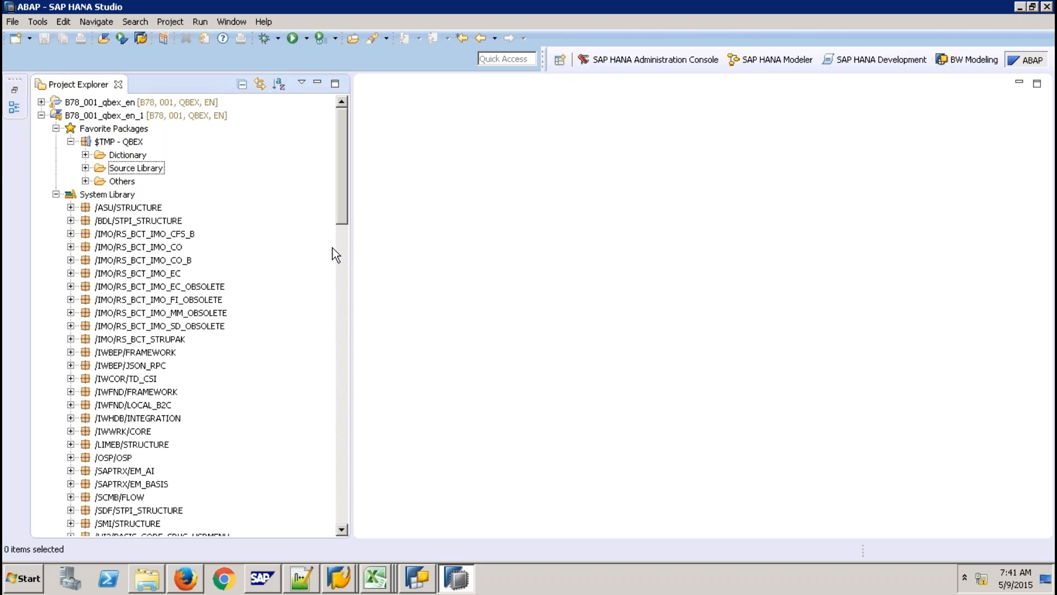
drag(342, 216, 335, 355)
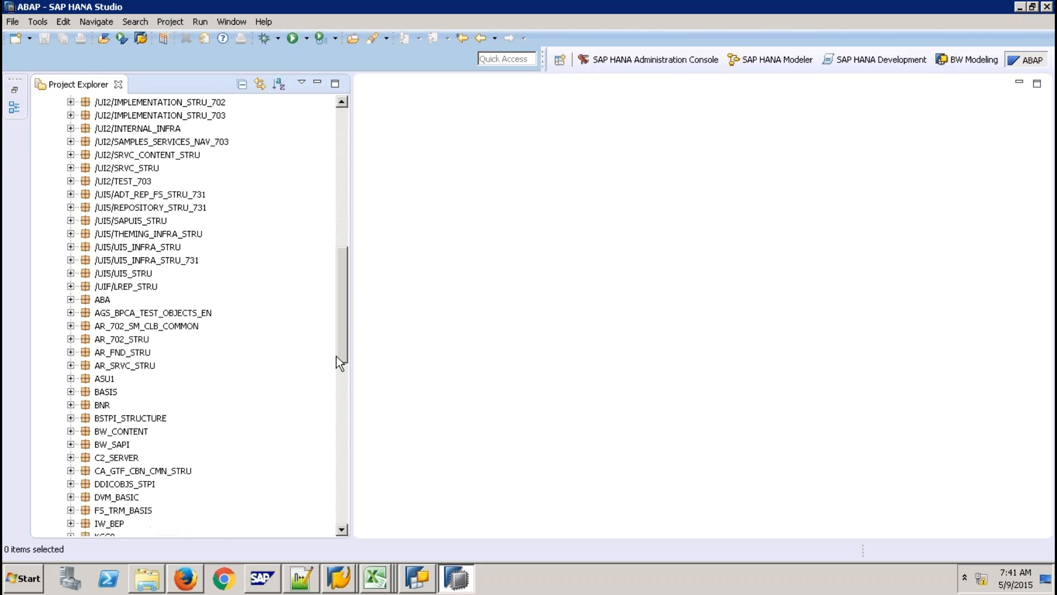
click(70, 405)
click(101, 406)
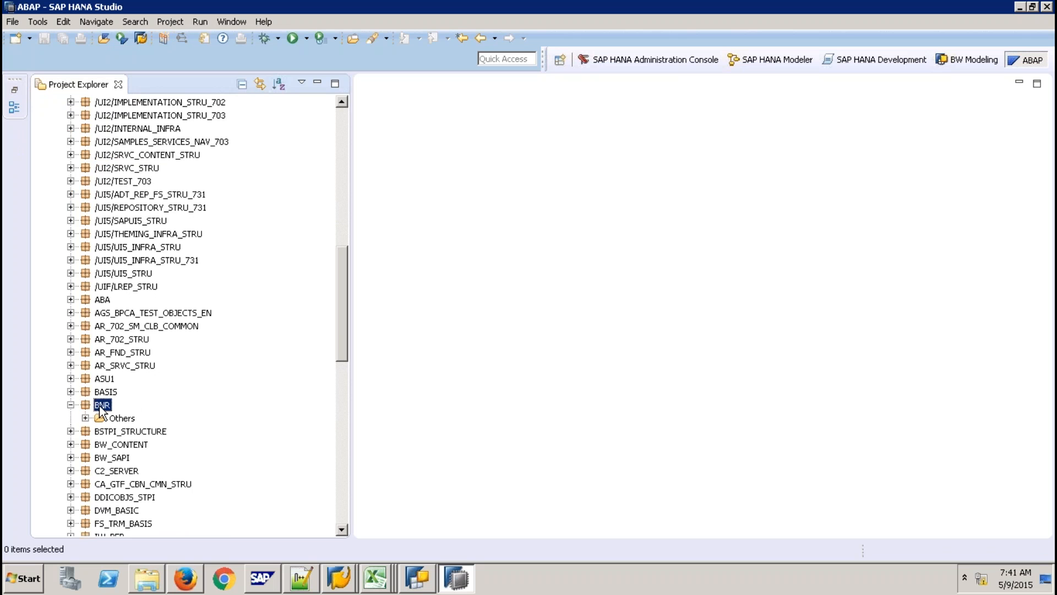
right_click(102, 406)
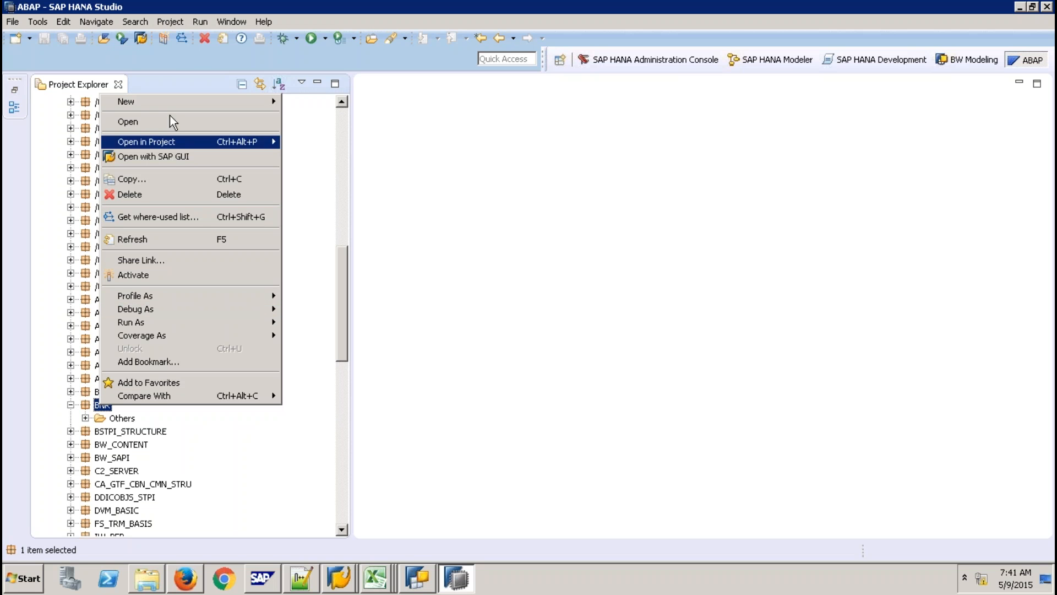
Choose SAP HANA Transport Container under Others as the new object type for BNR.
mouse_move(168, 102)
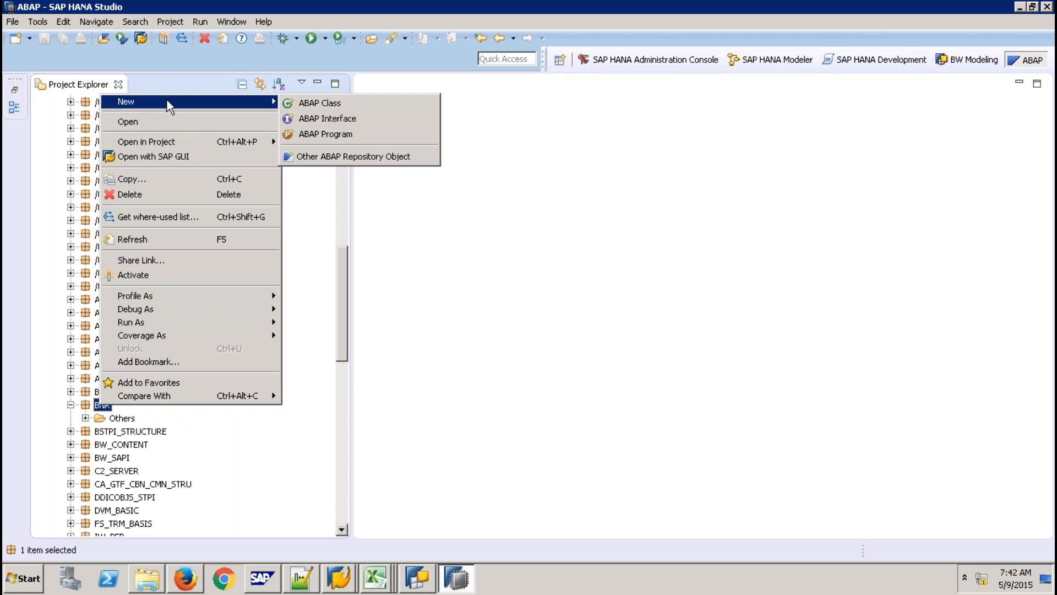
click(372, 159)
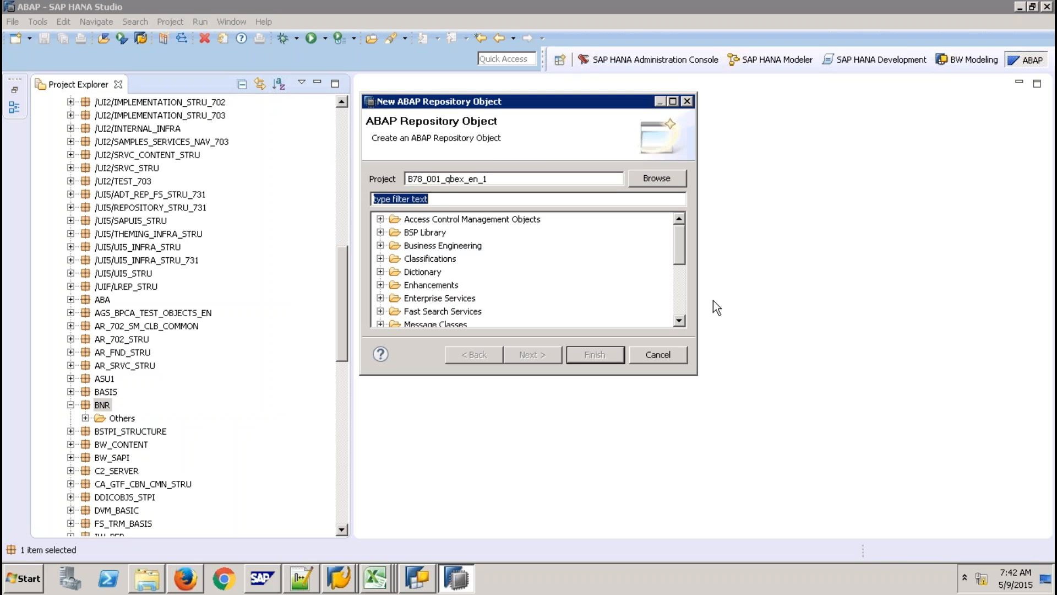
click(681, 318)
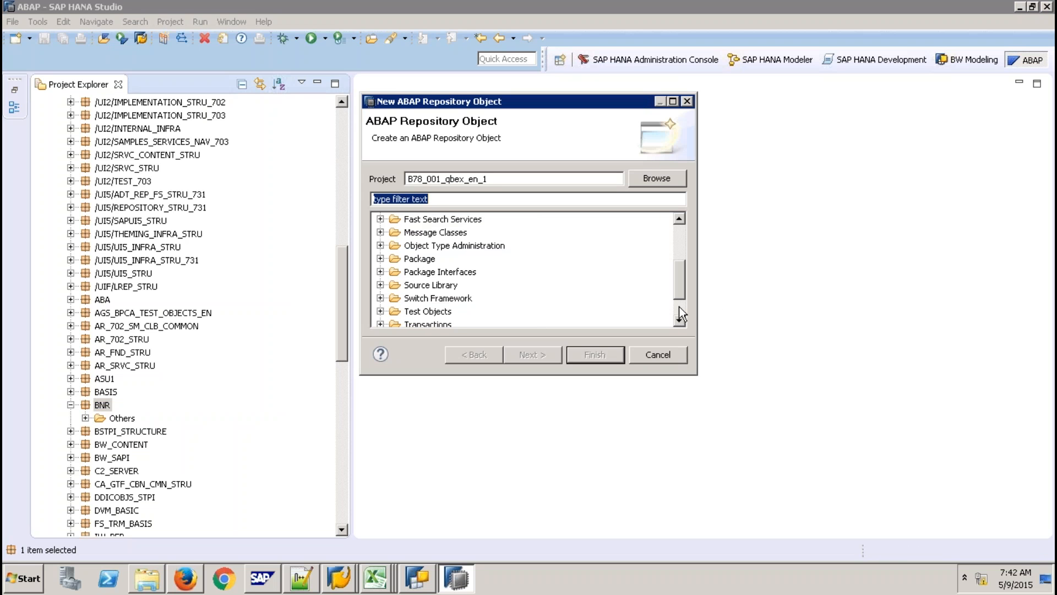
click(679, 306)
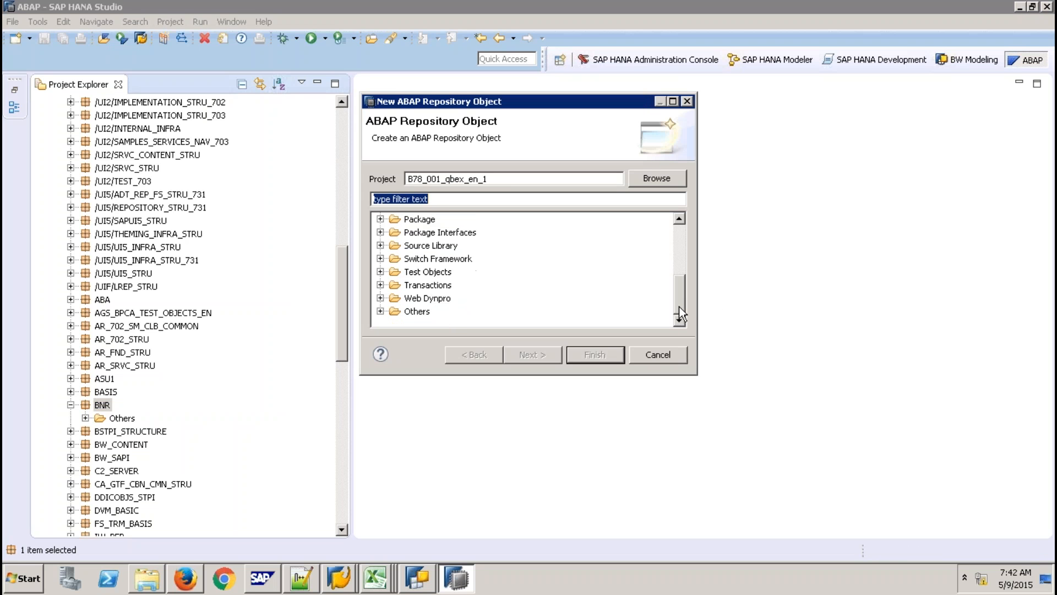
double_click(392, 312)
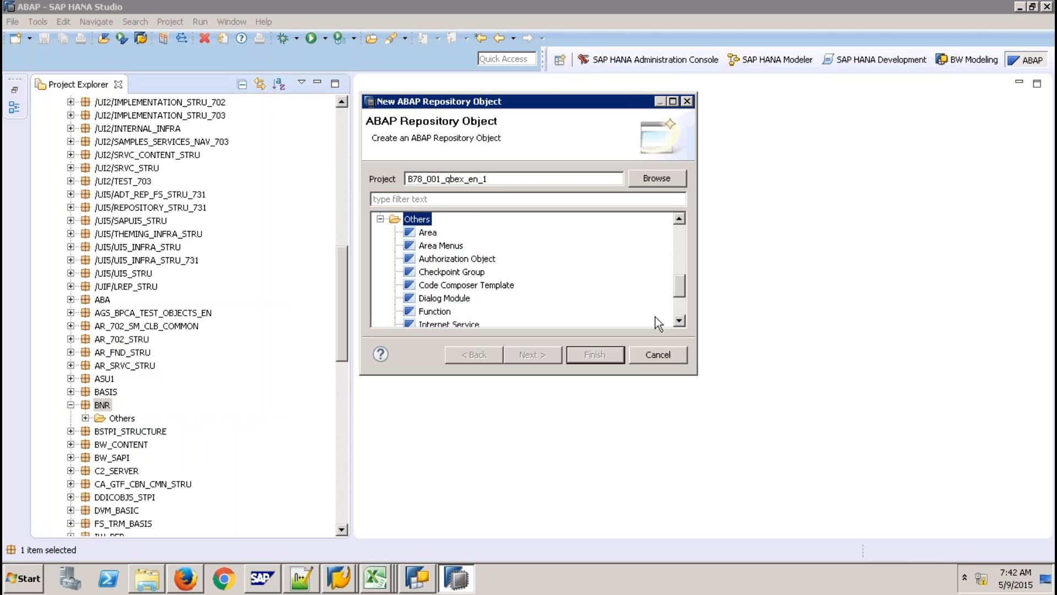
click(679, 321)
click(679, 320)
click(678, 320)
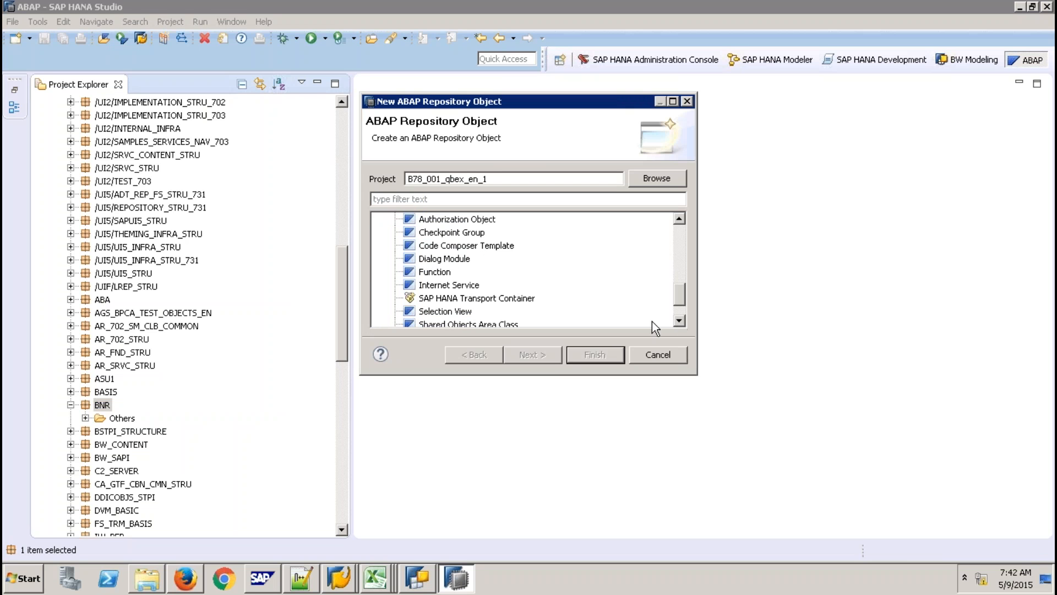
click(517, 299)
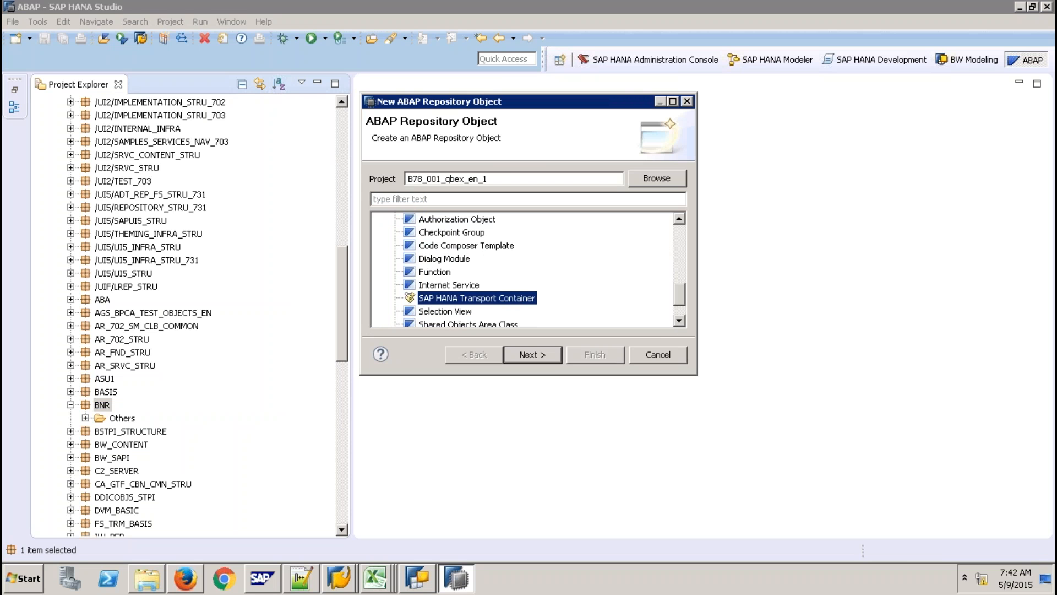
click(542, 355)
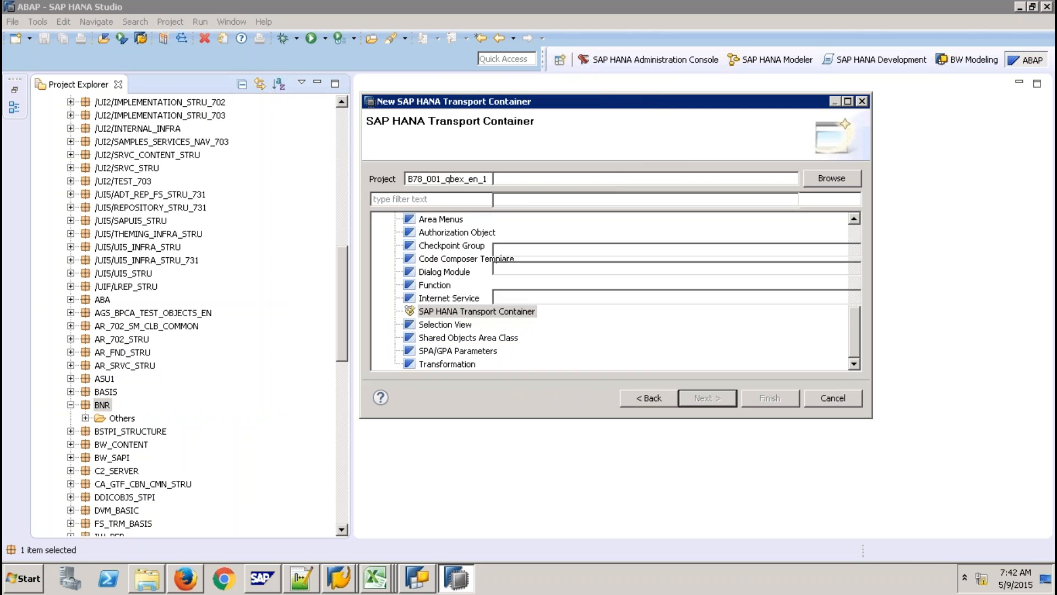
Enter delivery unit 'DU9ABAP (qbexqty)' and proceed past the container details.
click(509, 297)
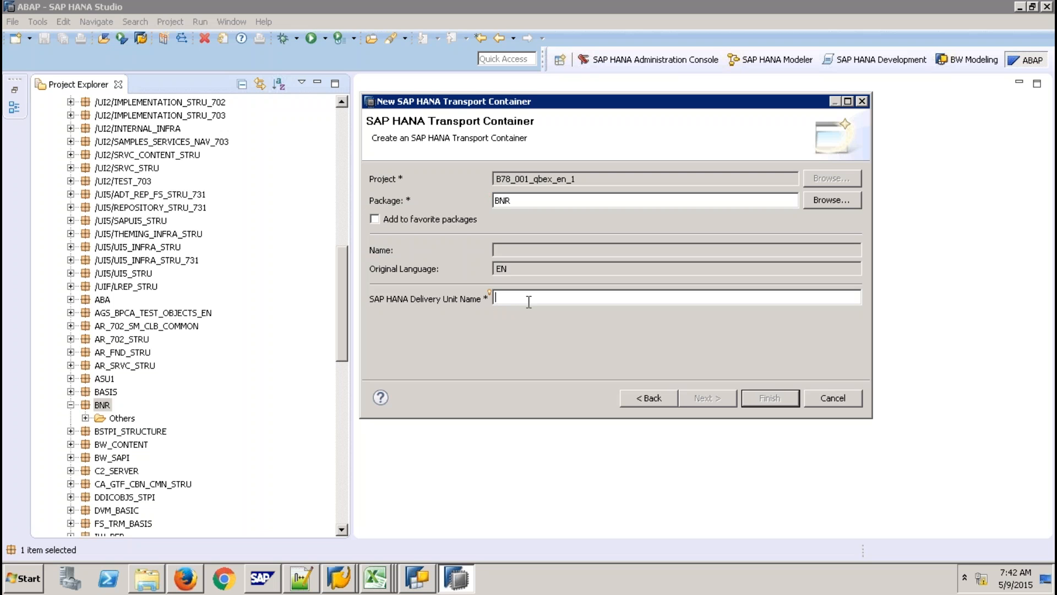
text(DU9)
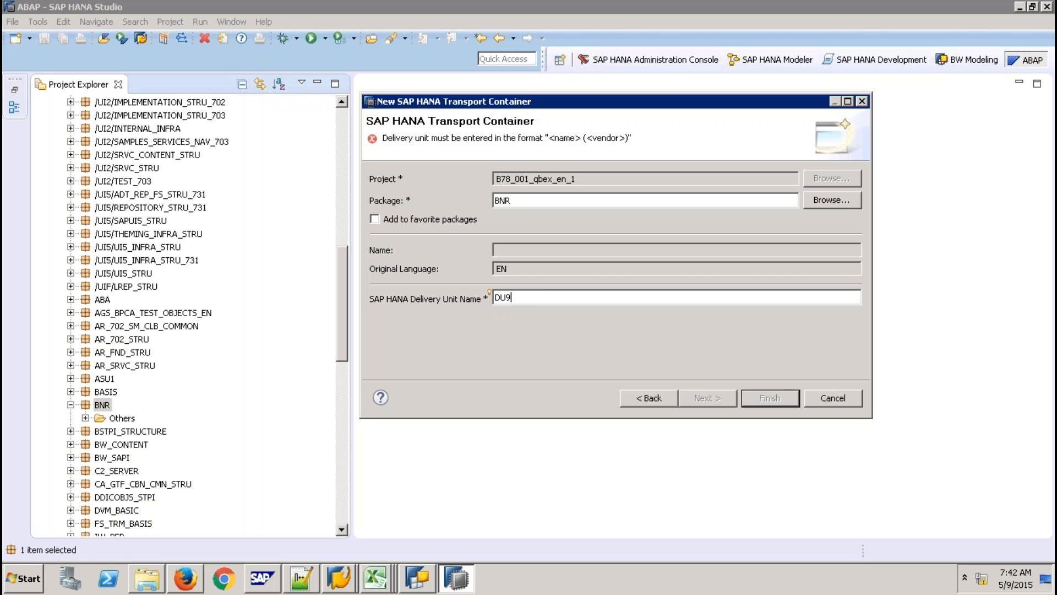
text(ABAP (qbexqty))
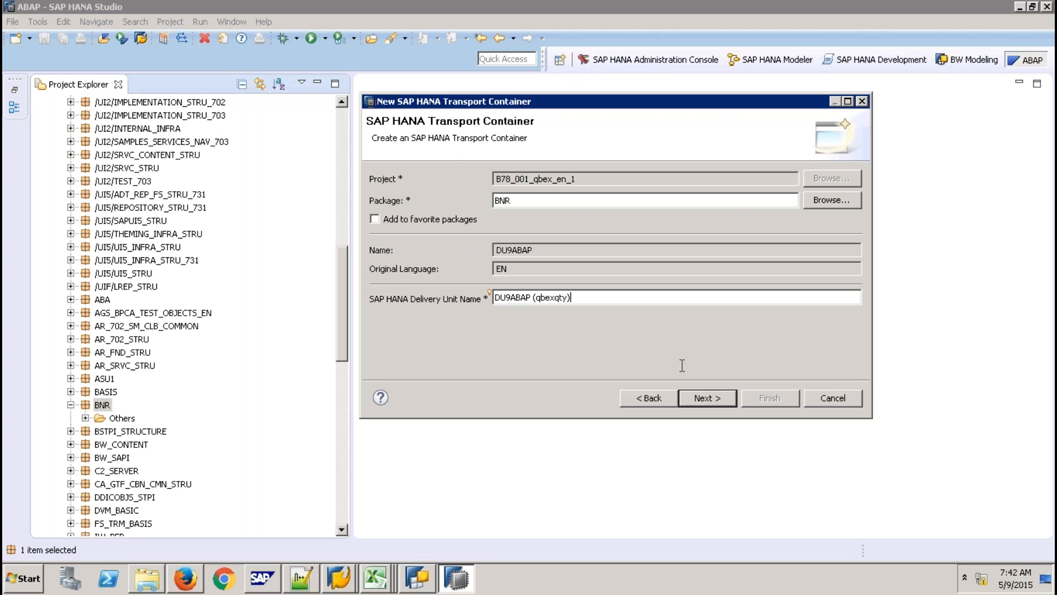
click(707, 399)
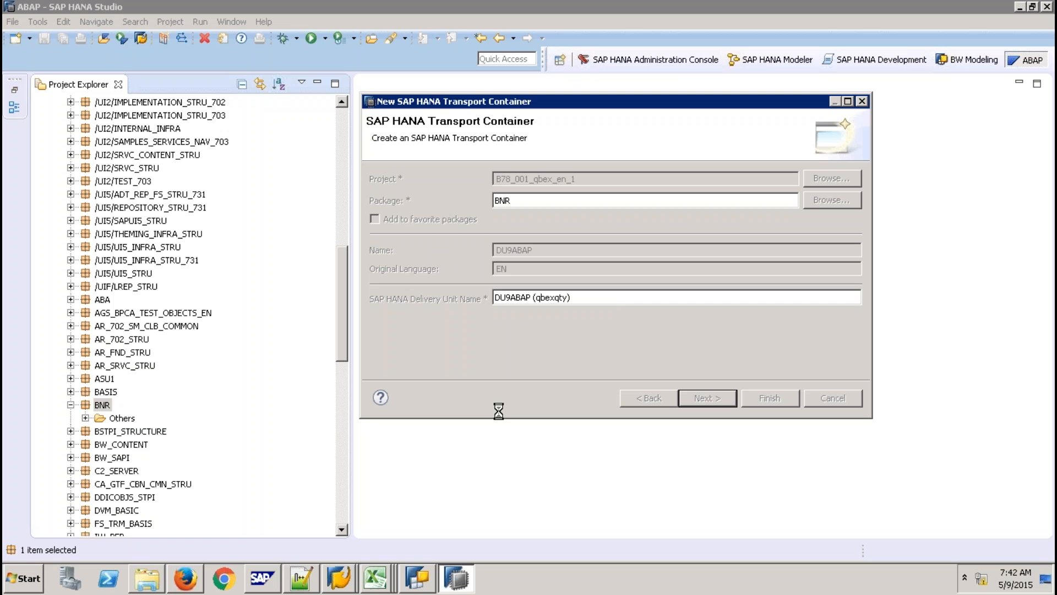
click(351, 573)
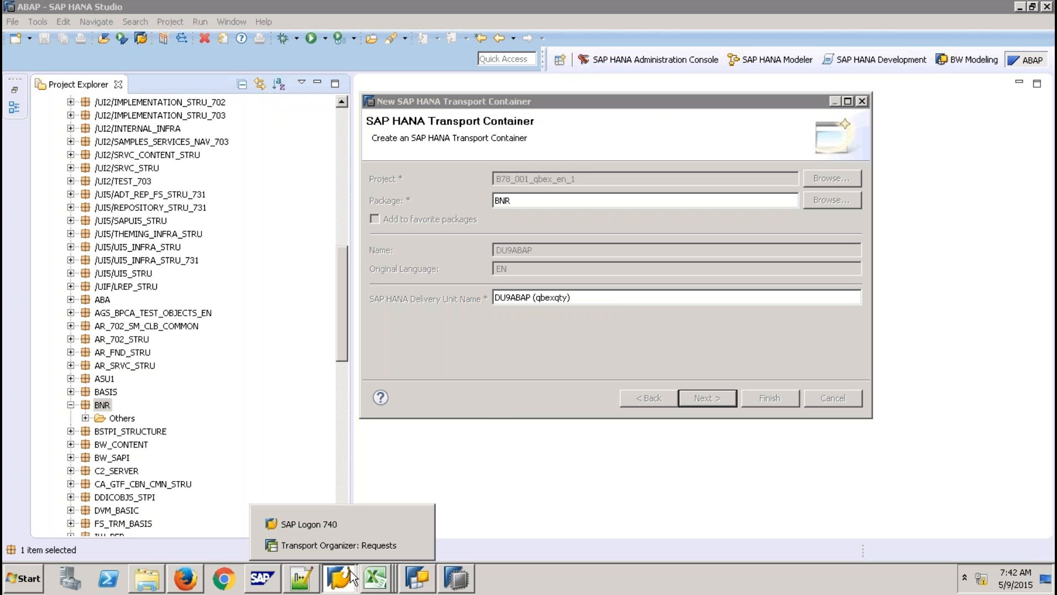
Check the modifiable requests in the Transport Organizer, then return to the HANA Studio wizard.
click(341, 550)
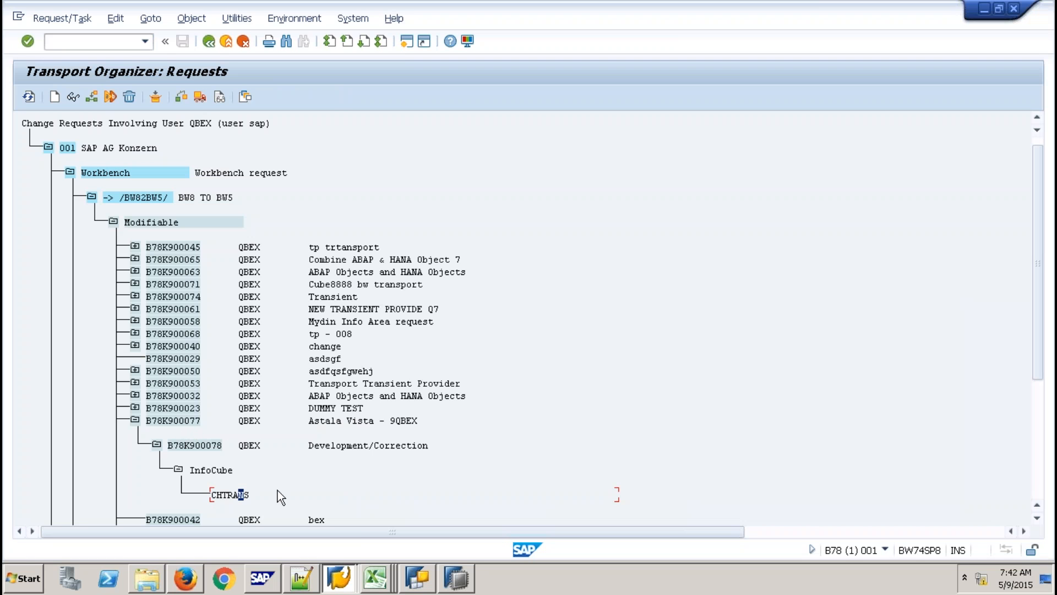
click(453, 579)
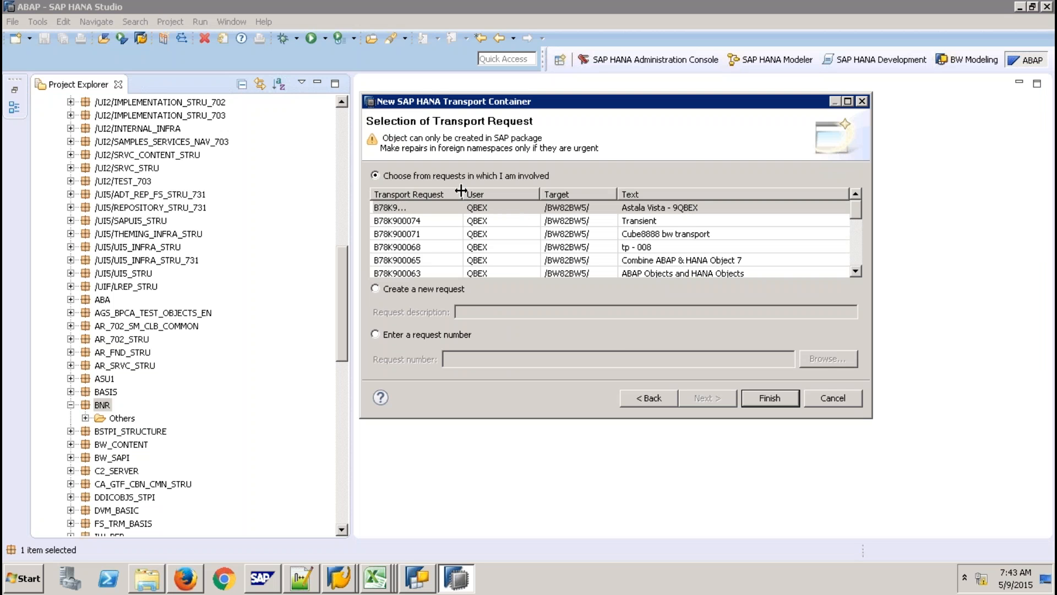
Assign the container to the 'Astala Vista - 9QBEX' transport request and finish creating it.
drag(464, 192, 506, 193)
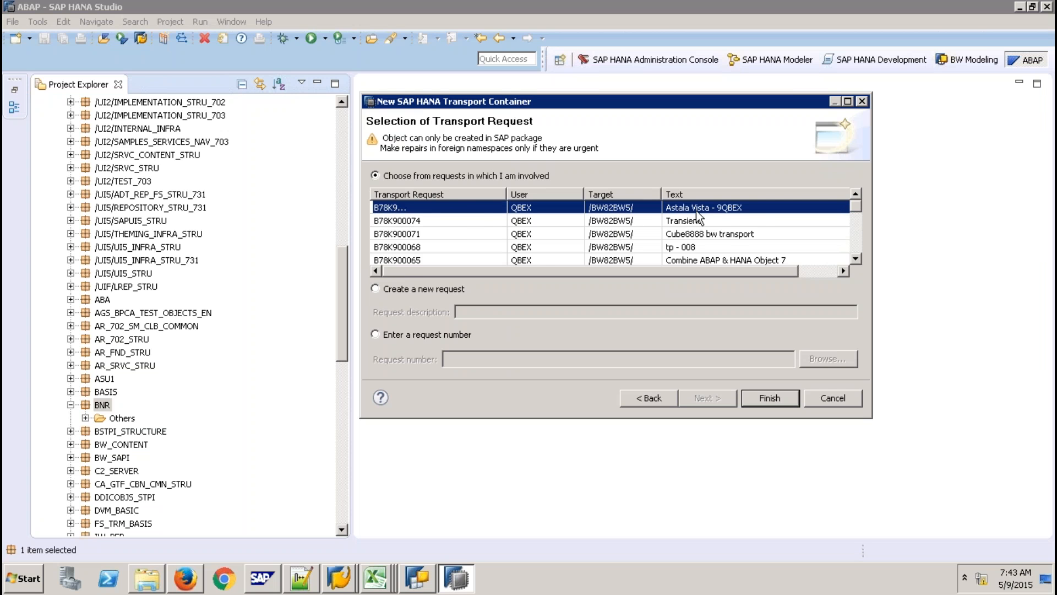
click(715, 209)
click(762, 397)
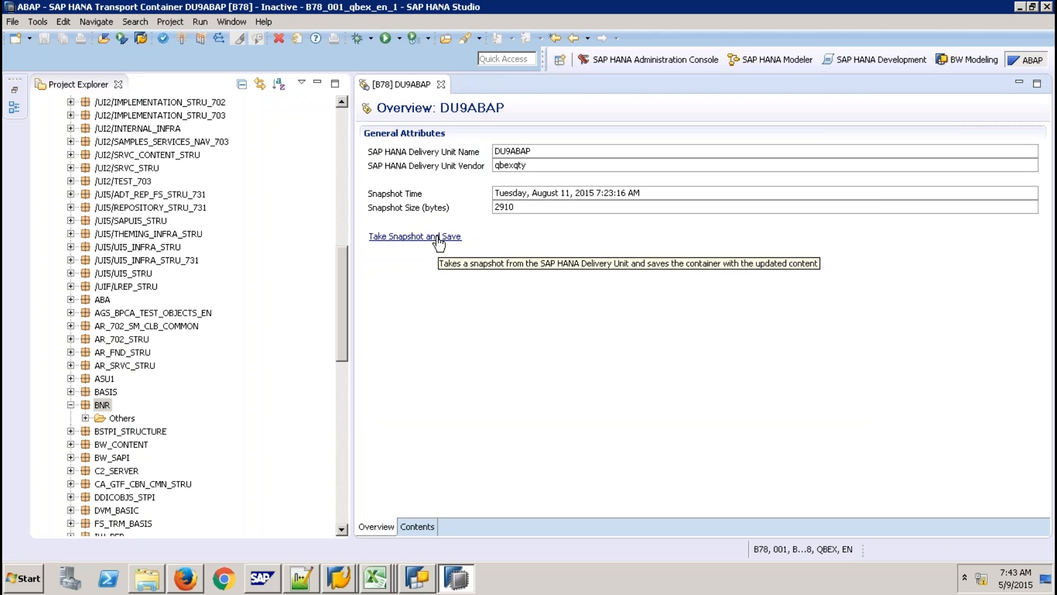
Snapshot, save and activate the DU9ABAP container, then list its contents.
click(435, 237)
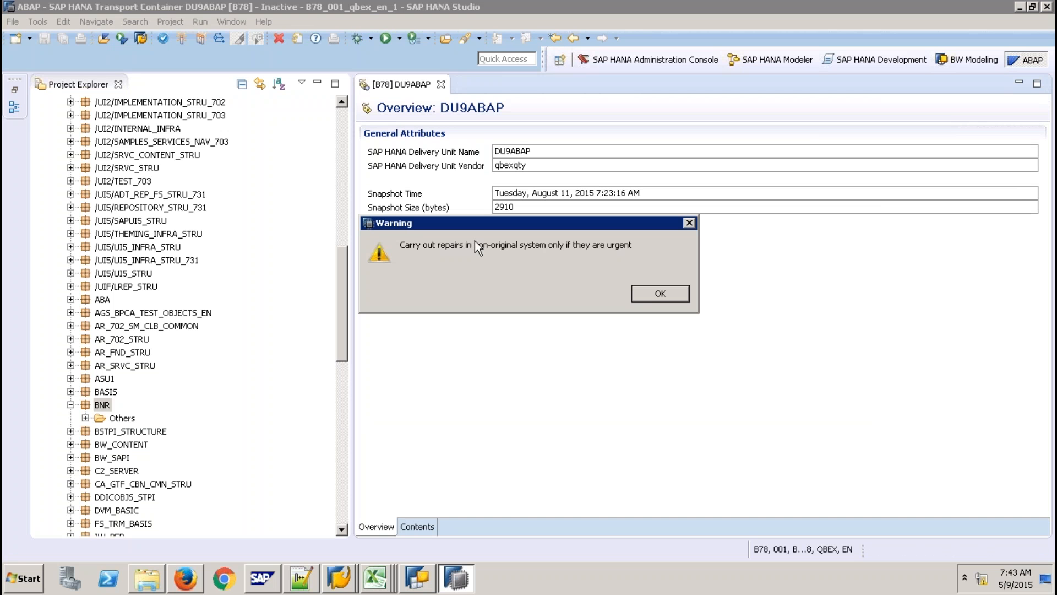
click(660, 295)
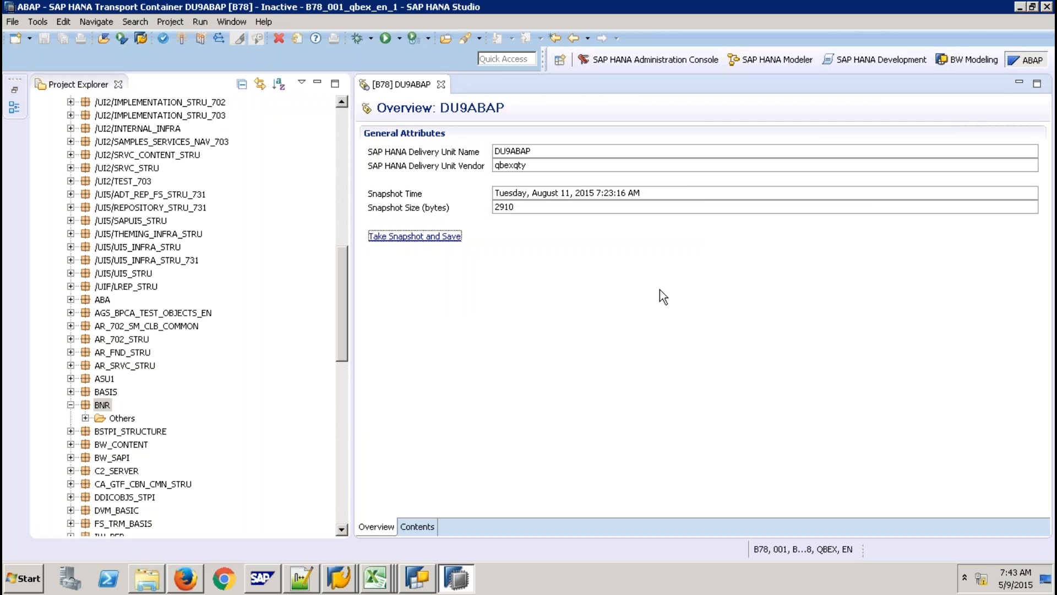
click(181, 39)
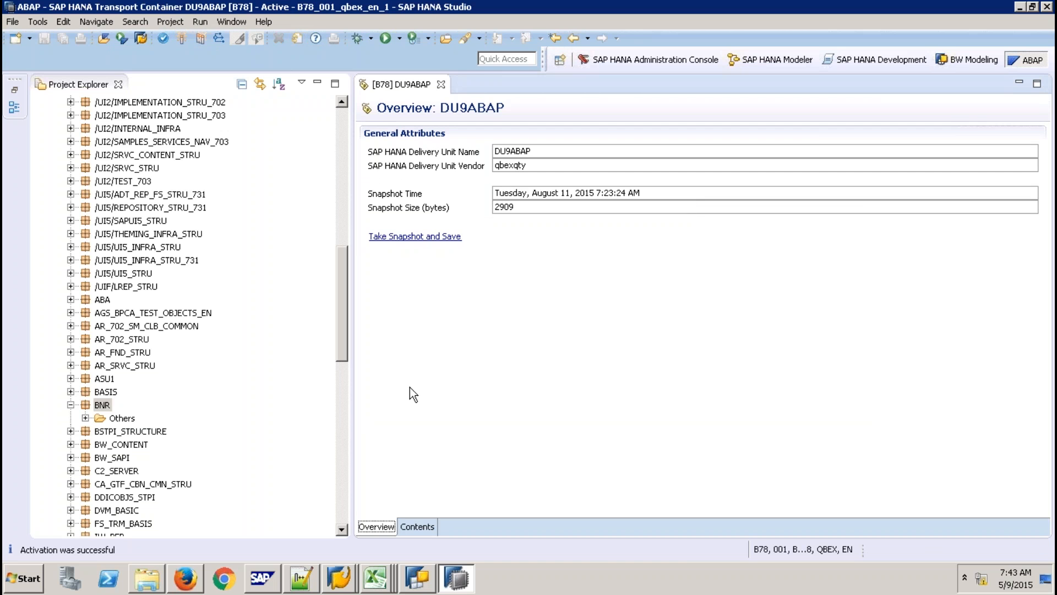
click(426, 522)
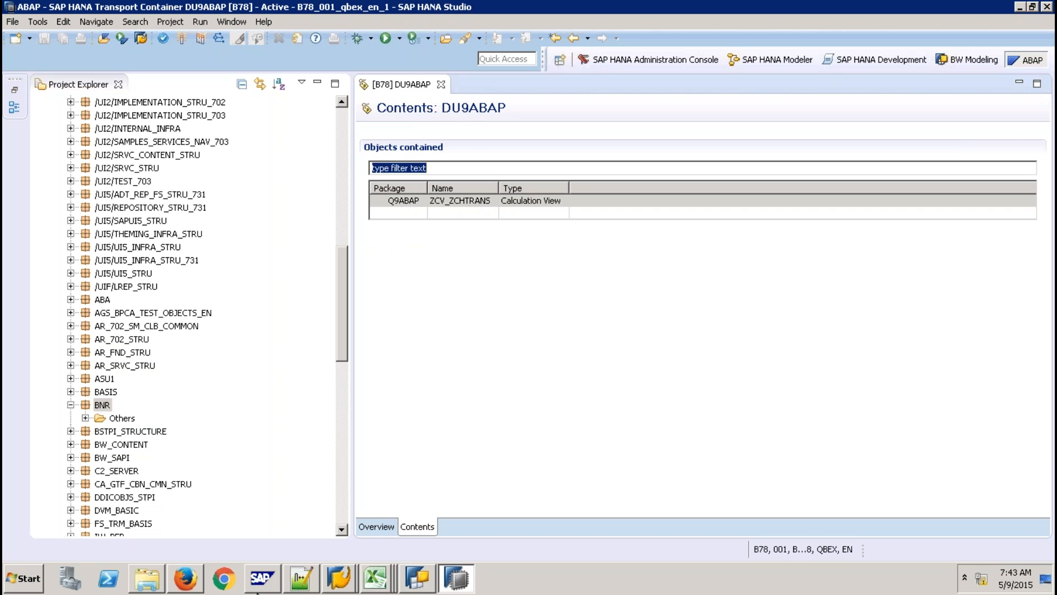
click(347, 578)
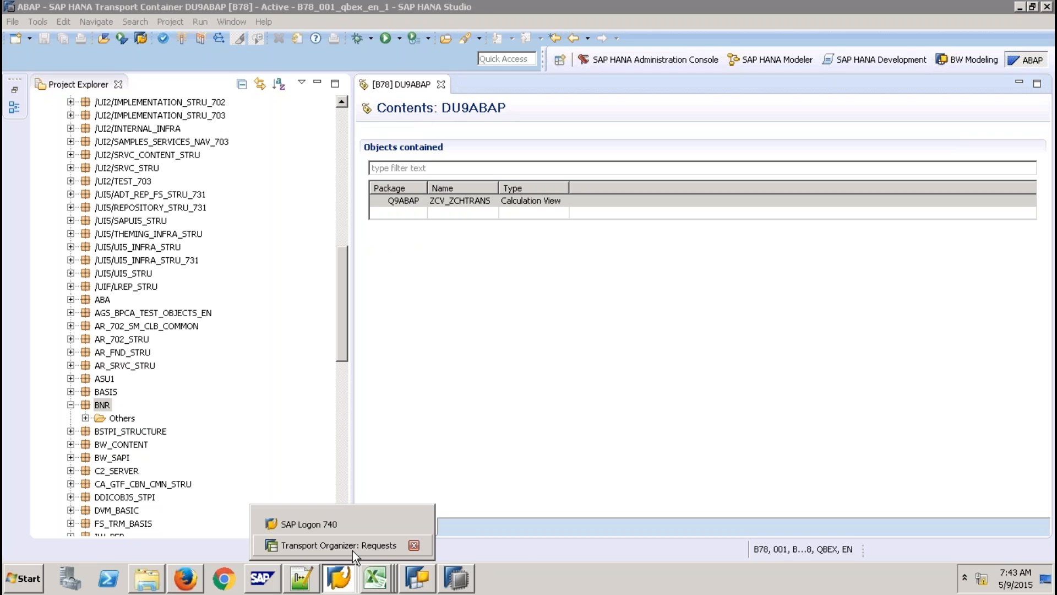
Refresh the request tree and expand repair task B78K900079 to its HANA Transport Container.
click(352, 546)
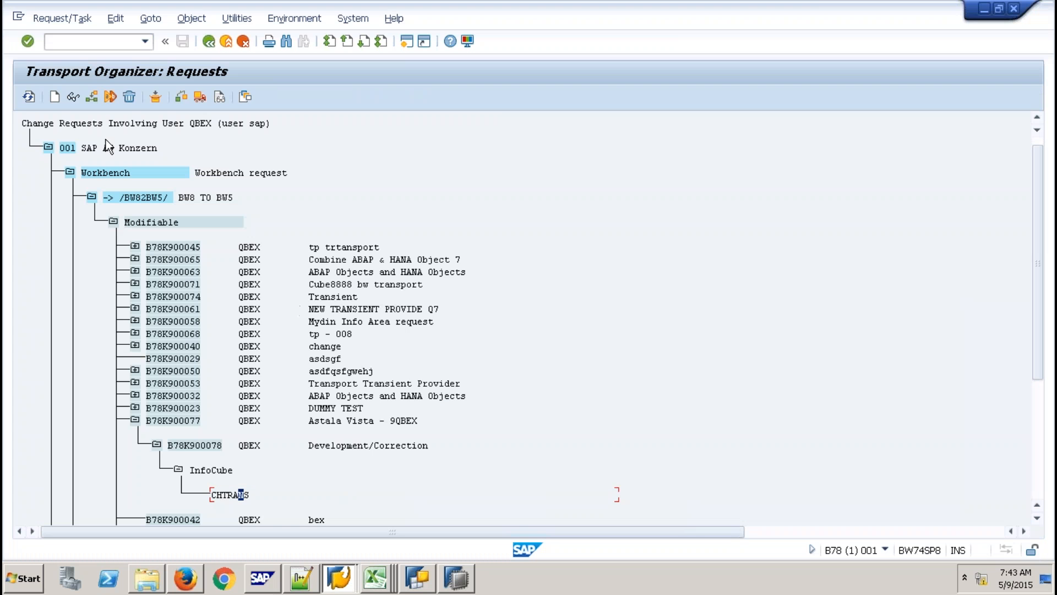
click(29, 96)
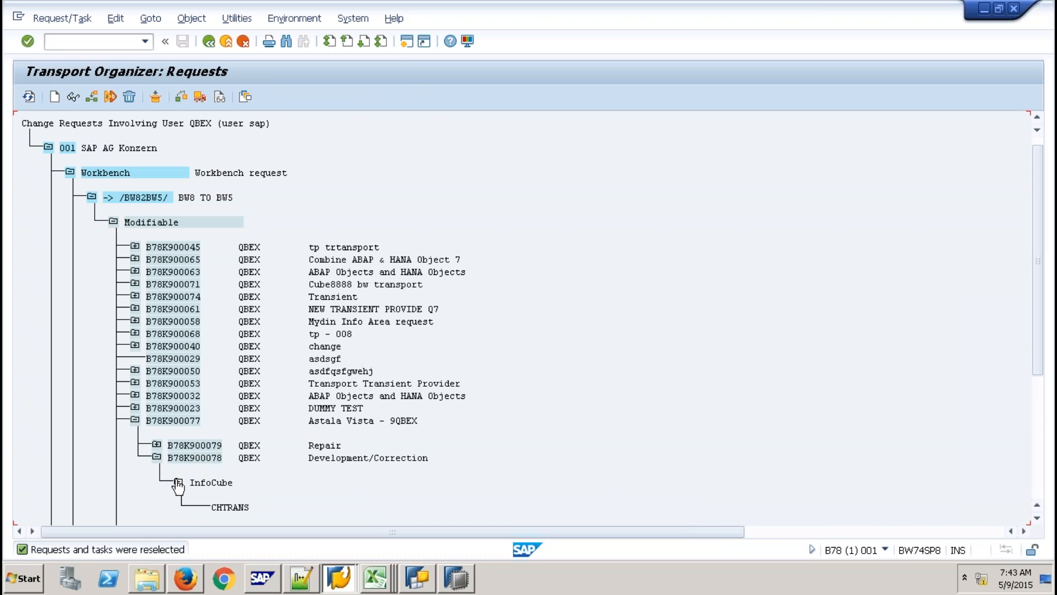
click(157, 443)
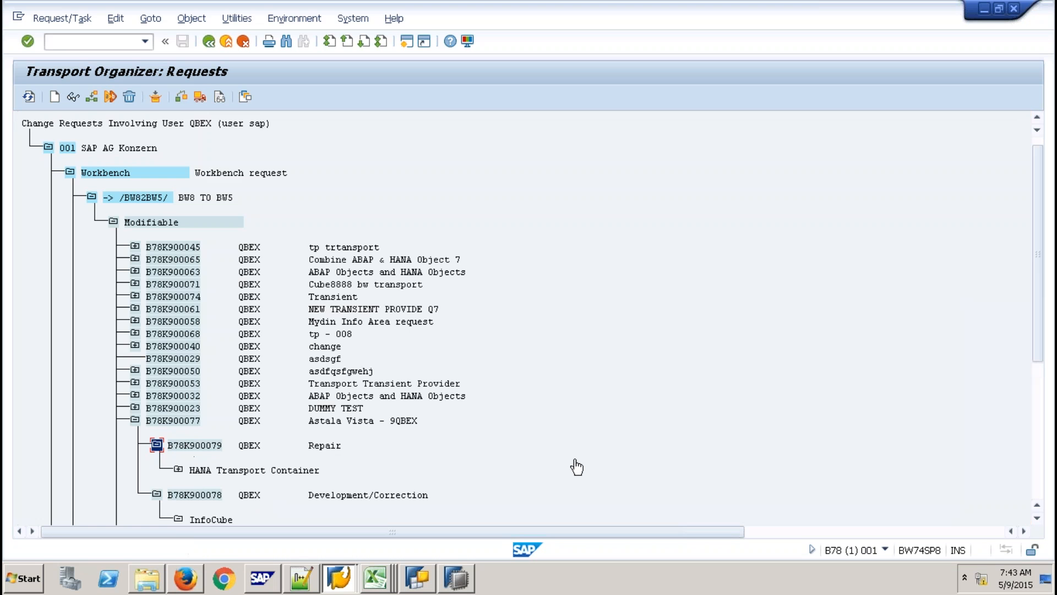
click(178, 470)
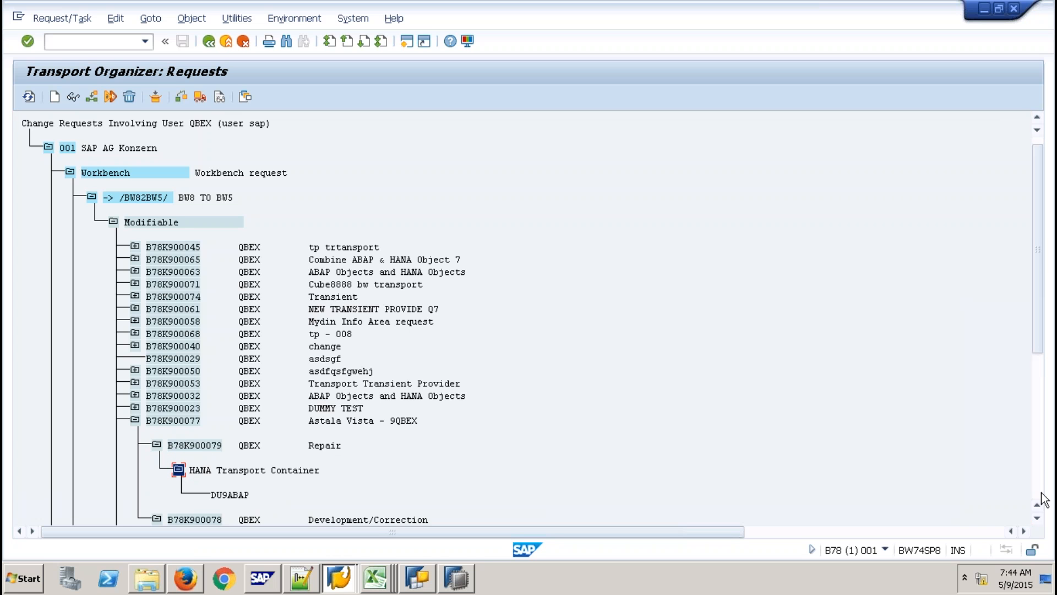
click(1037, 517)
click(1037, 519)
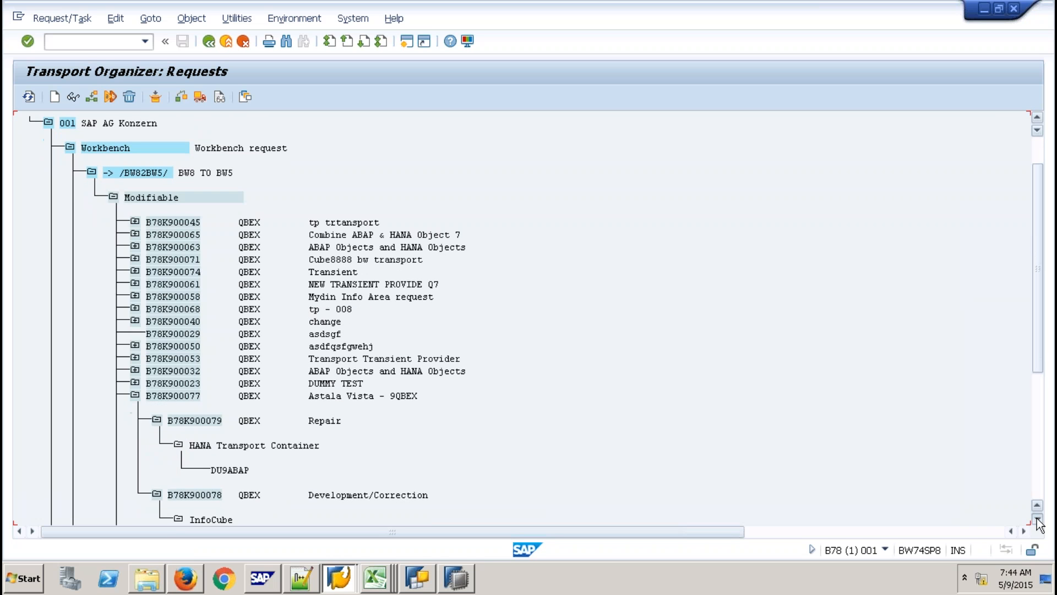
click(1037, 519)
click(1037, 518)
click(1037, 518)
click(1037, 518)
click(1037, 519)
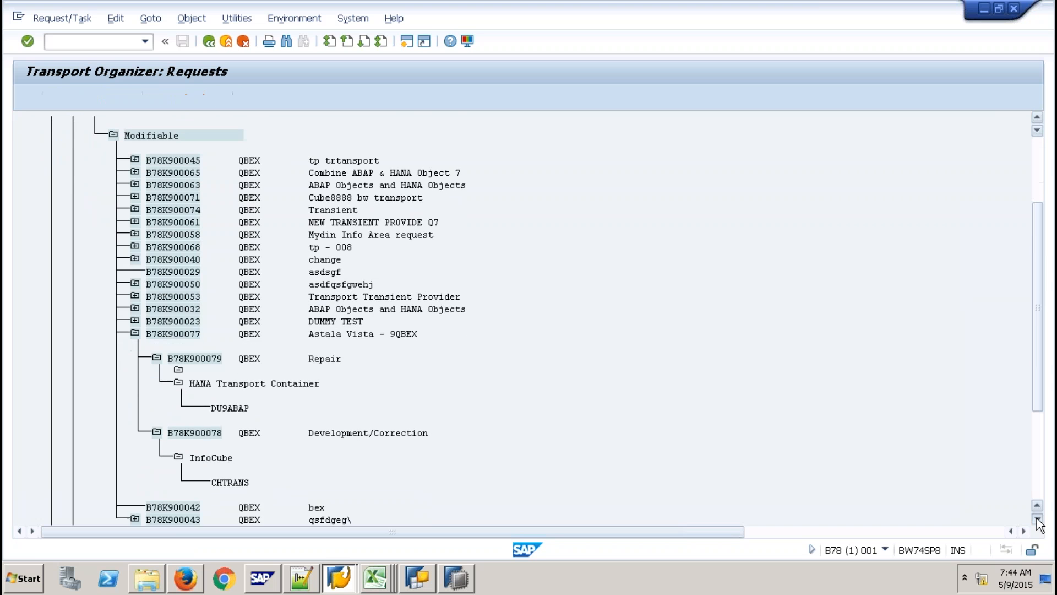
click(1038, 519)
click(1037, 518)
click(1038, 519)
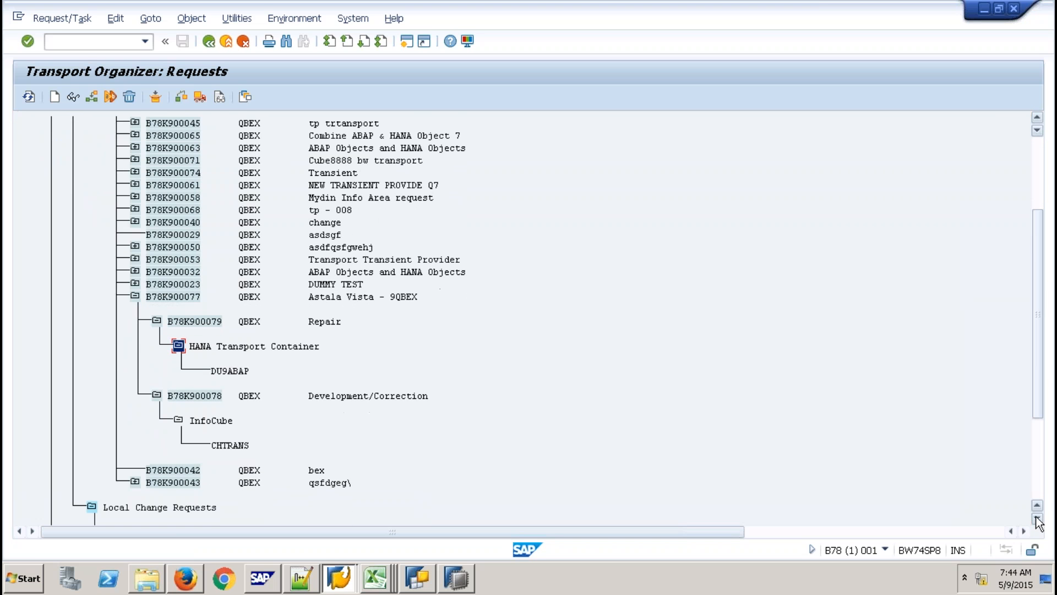
Release tasks B78K900078 and B78K900079, then release request B78K900077 and refresh.
click(214, 396)
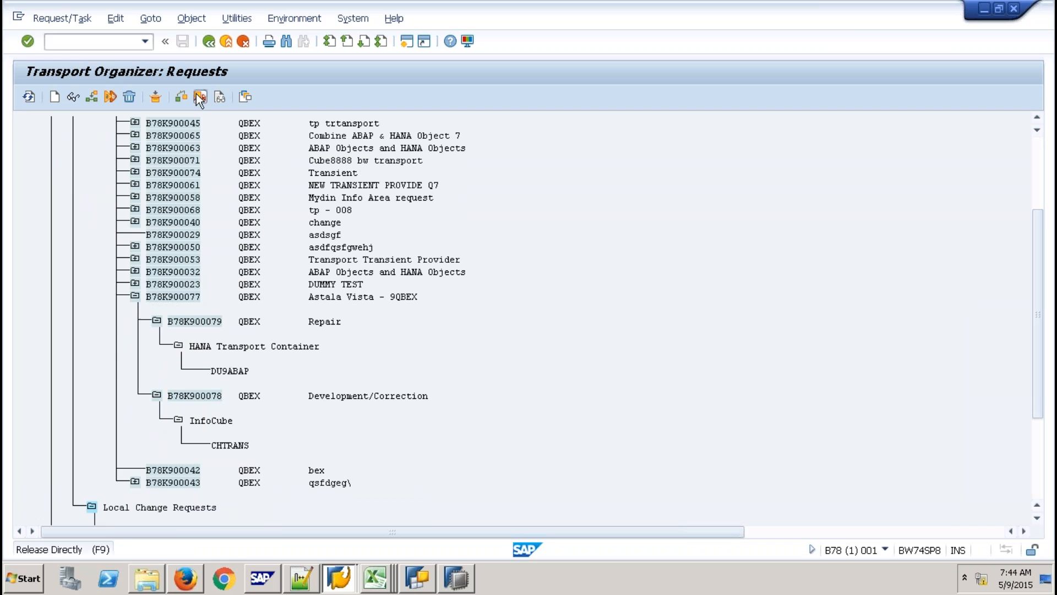
click(198, 97)
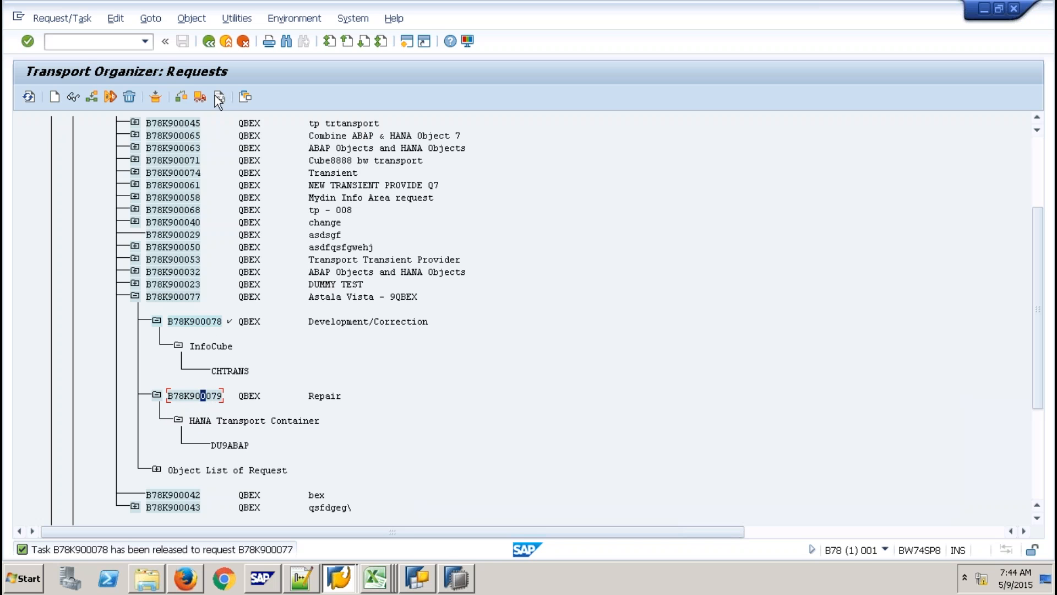
click(199, 97)
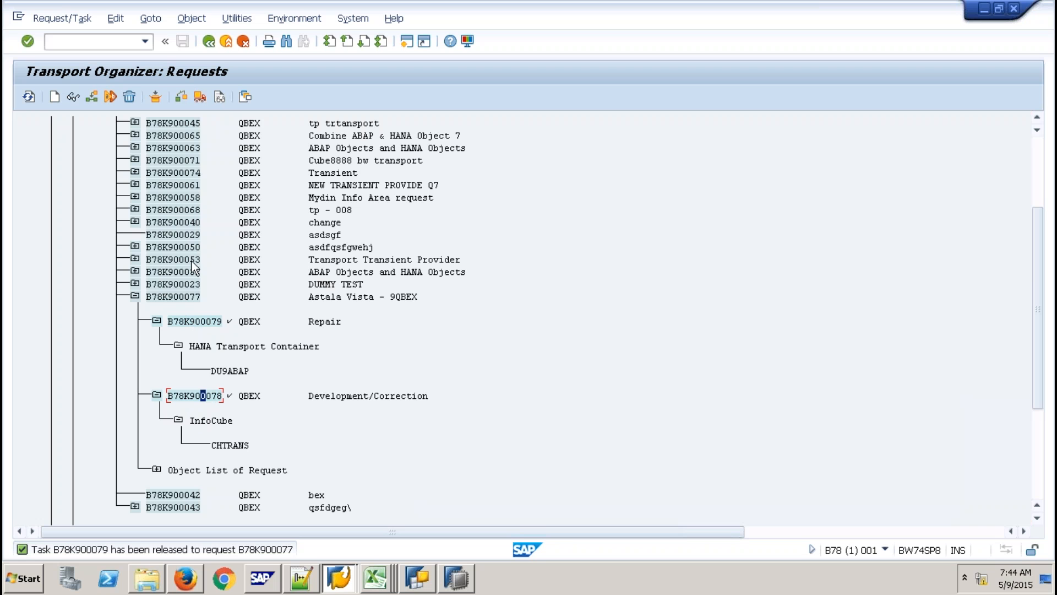
click(186, 297)
click(200, 97)
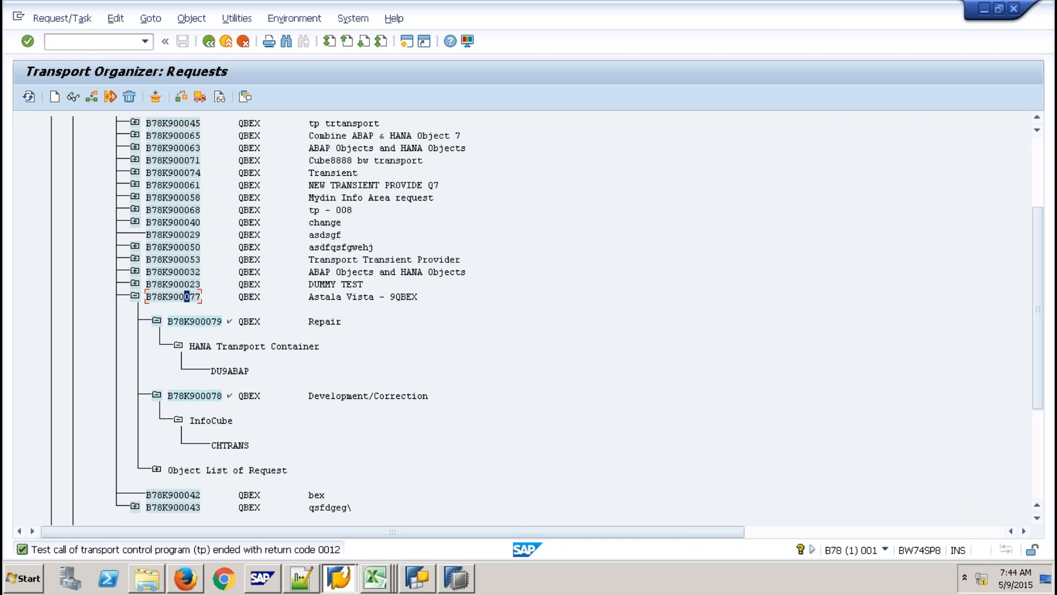
click(28, 96)
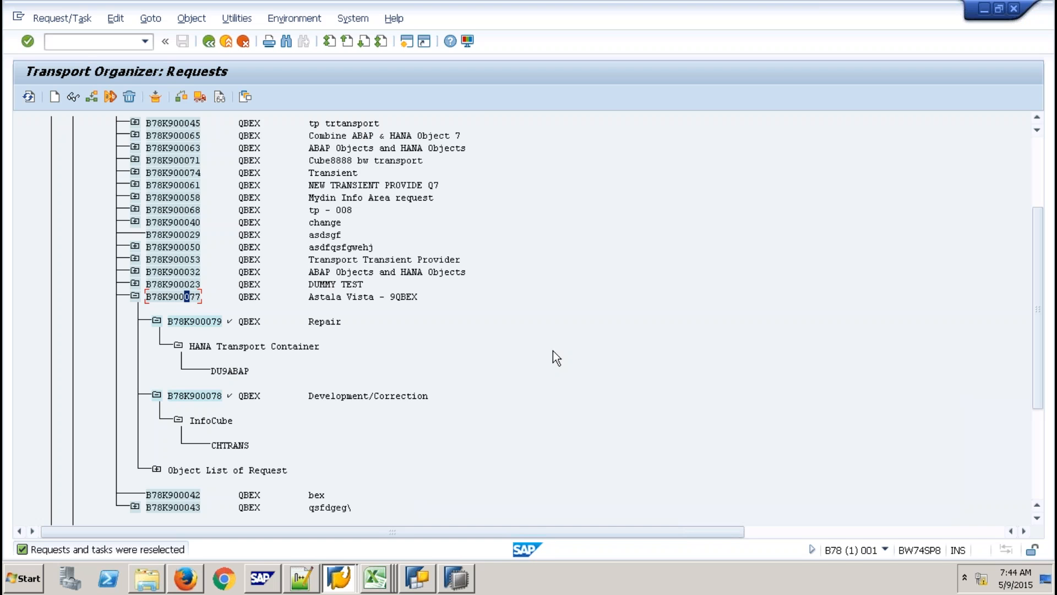
Redisplay the change requests, retry releasing B78K900077, and expand its tasks.
click(204, 44)
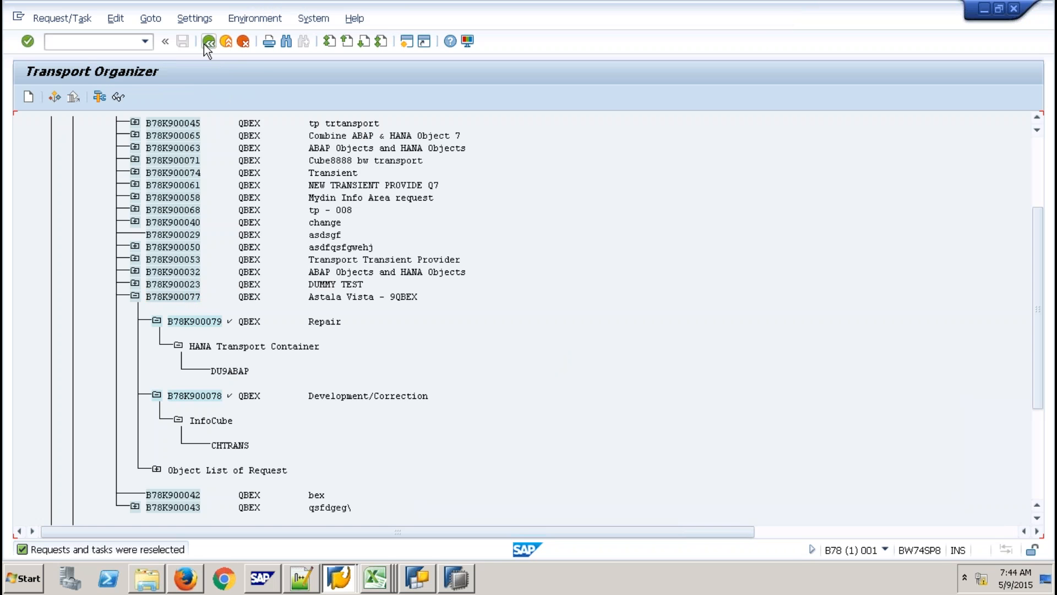
click(101, 345)
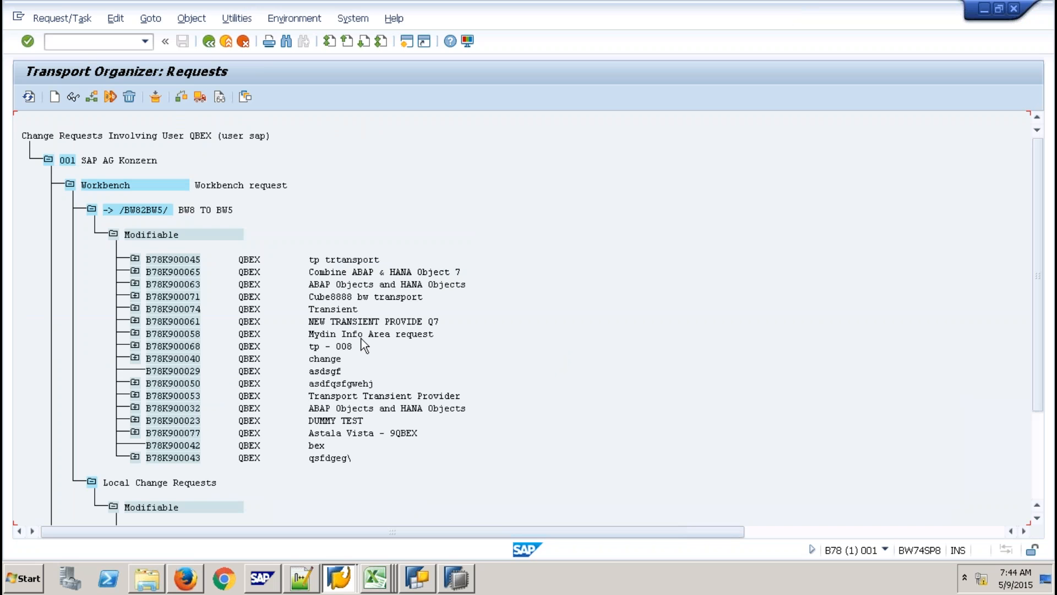
click(165, 433)
click(200, 96)
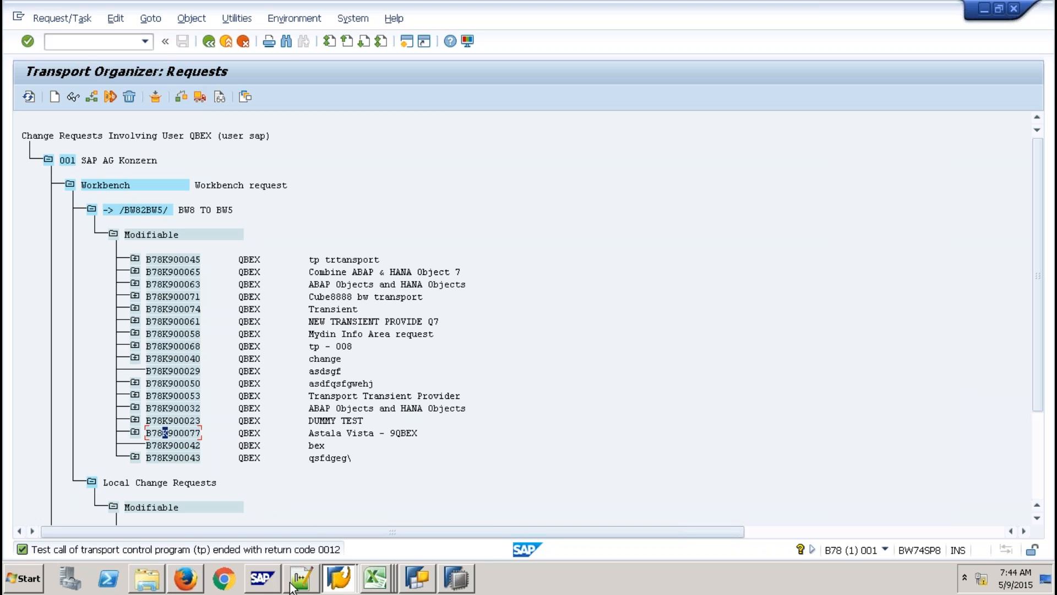
click(135, 432)
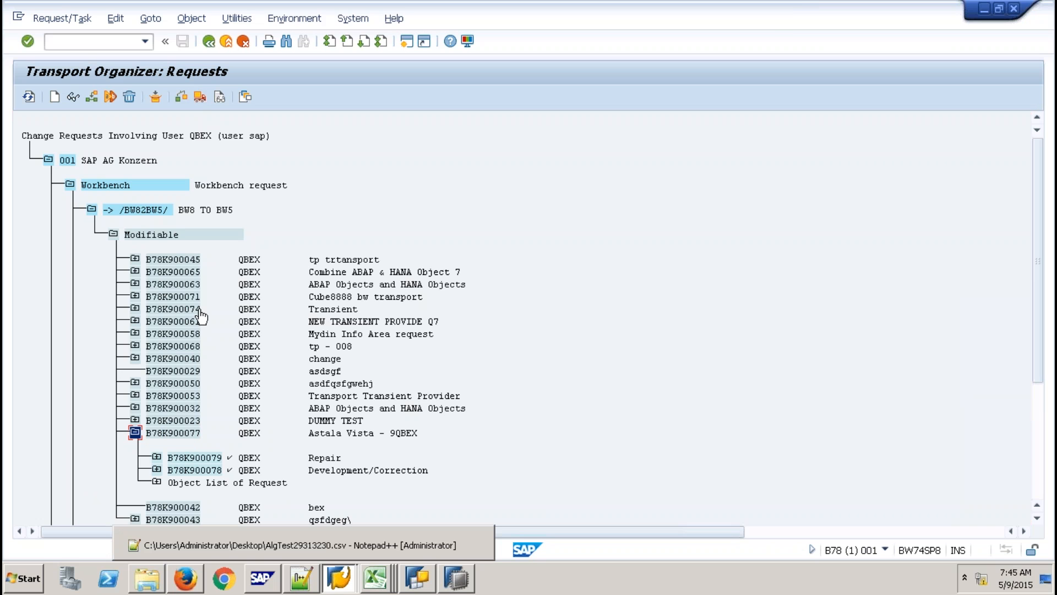
mouse_move(713, 5)
click(186, 432)
mouse_move(779, 9)
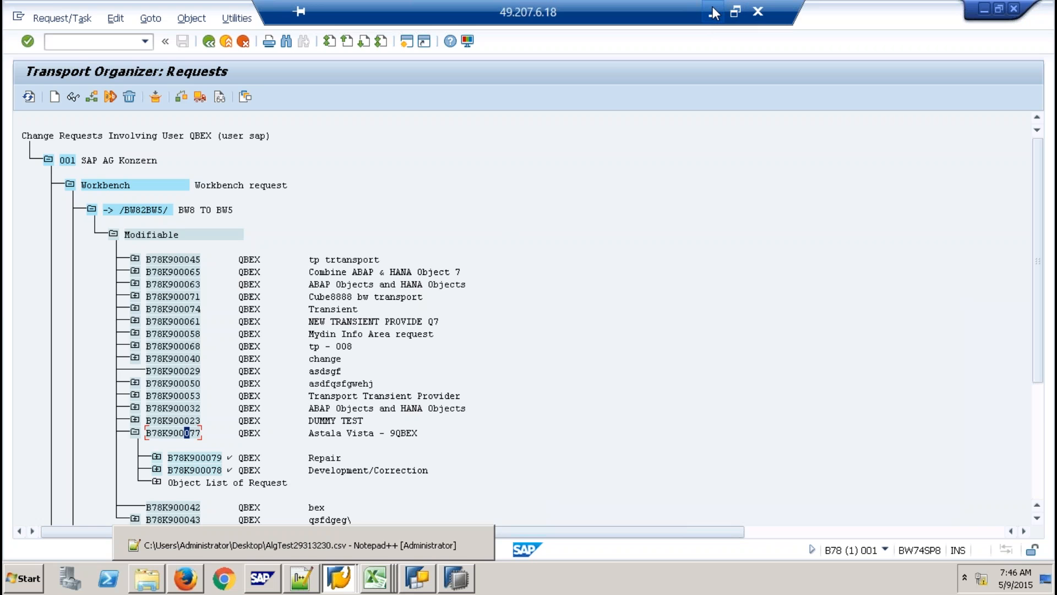
View the Excel transport diagram, then bring SAP HANA Studio back in front.
click(714, 12)
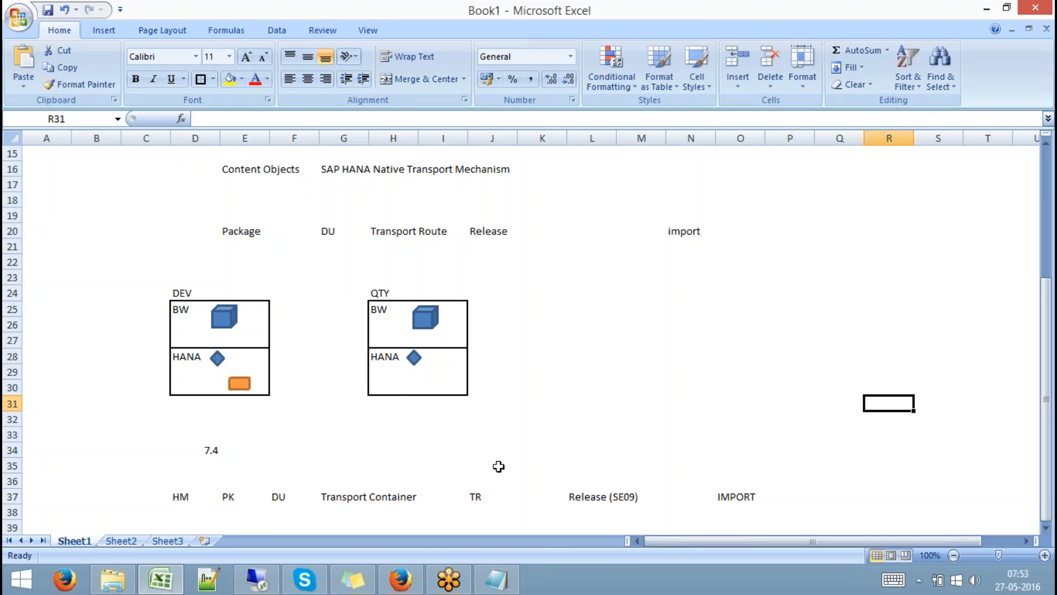
click(256, 578)
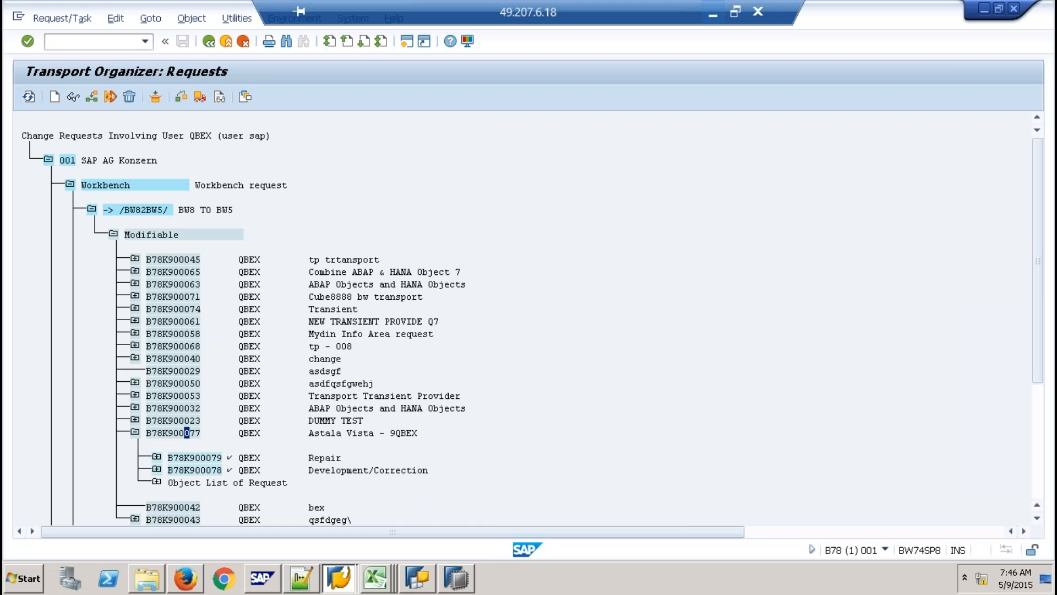
click(459, 588)
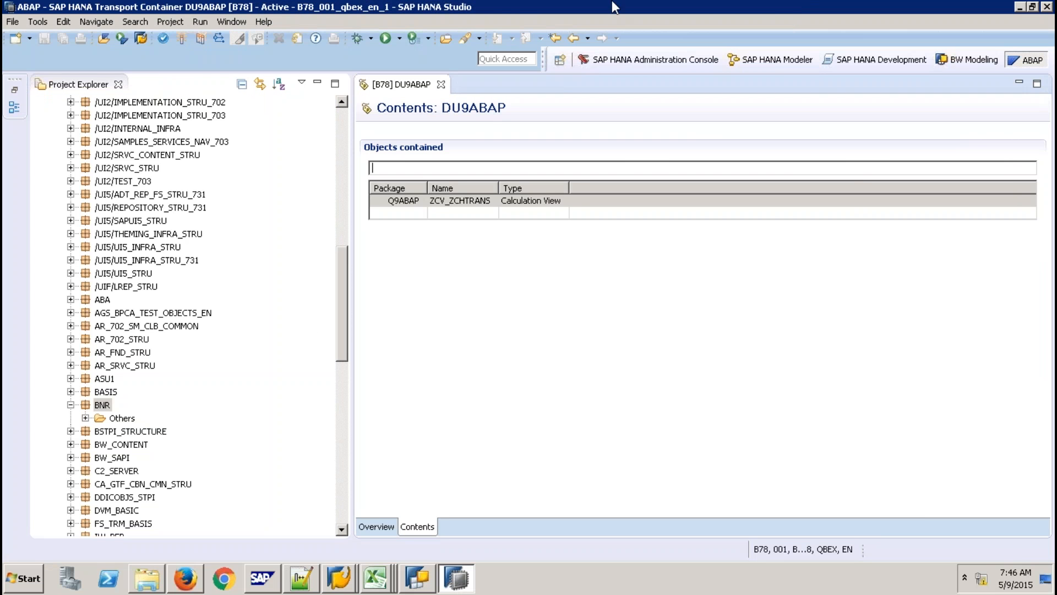
In the Modeler perspective, verify package Q9ABAP uses delivery unit DU9ABAP, without saving.
click(769, 60)
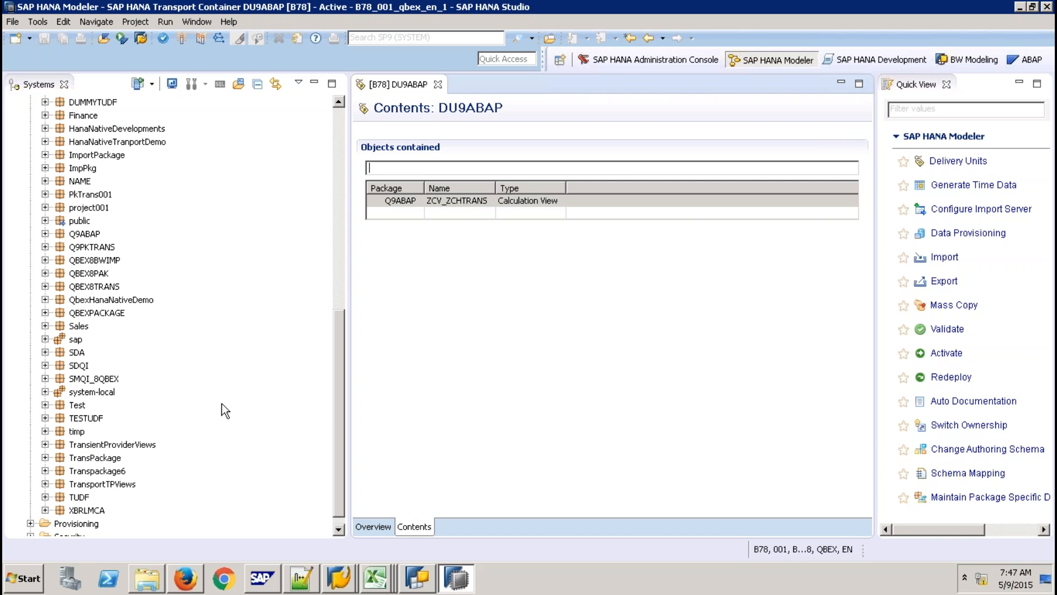
click(81, 236)
right_click(82, 235)
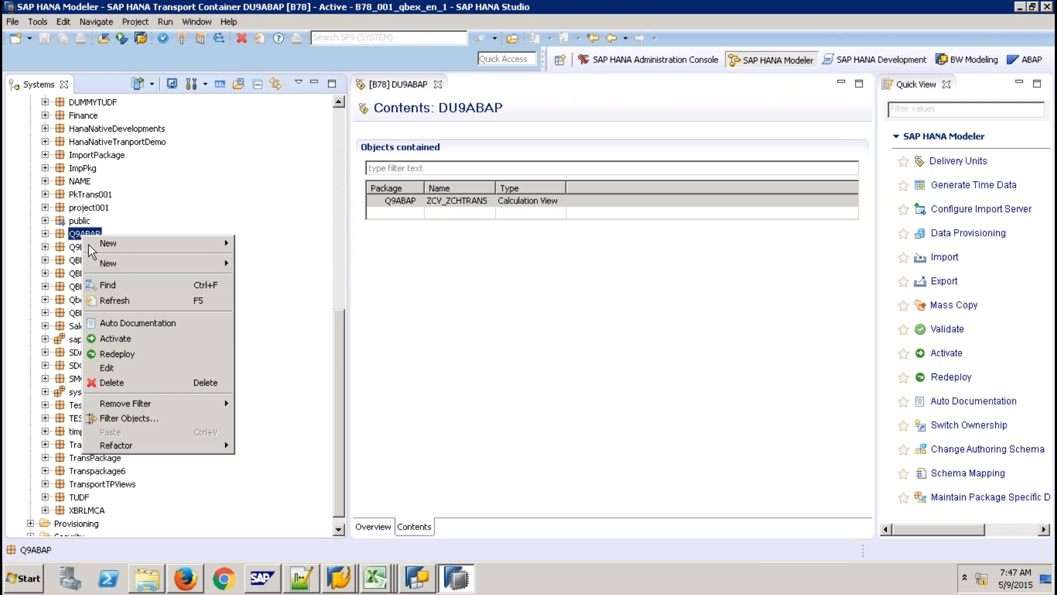
click(118, 367)
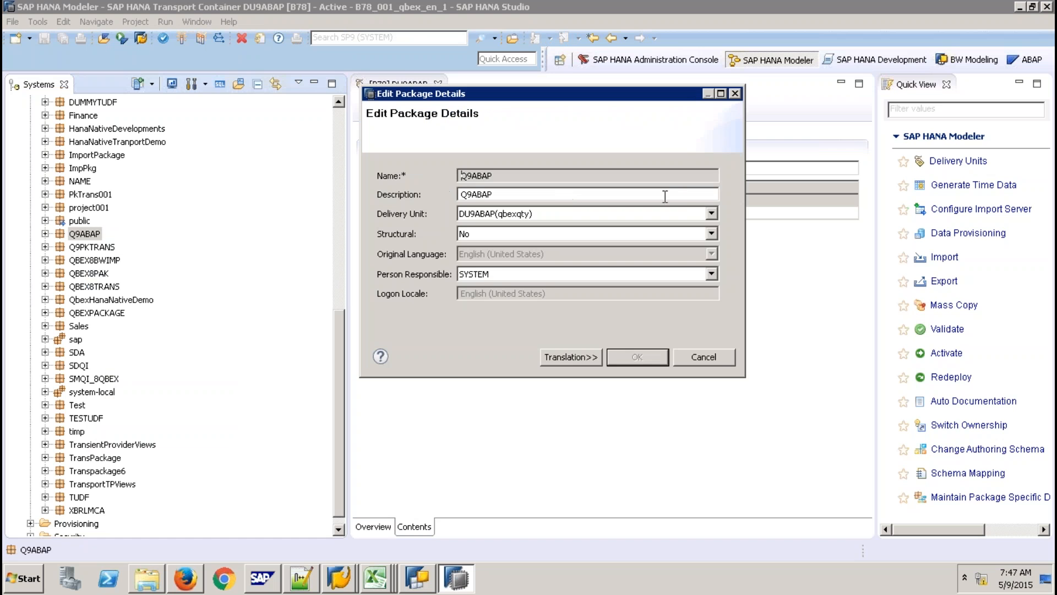
click(710, 213)
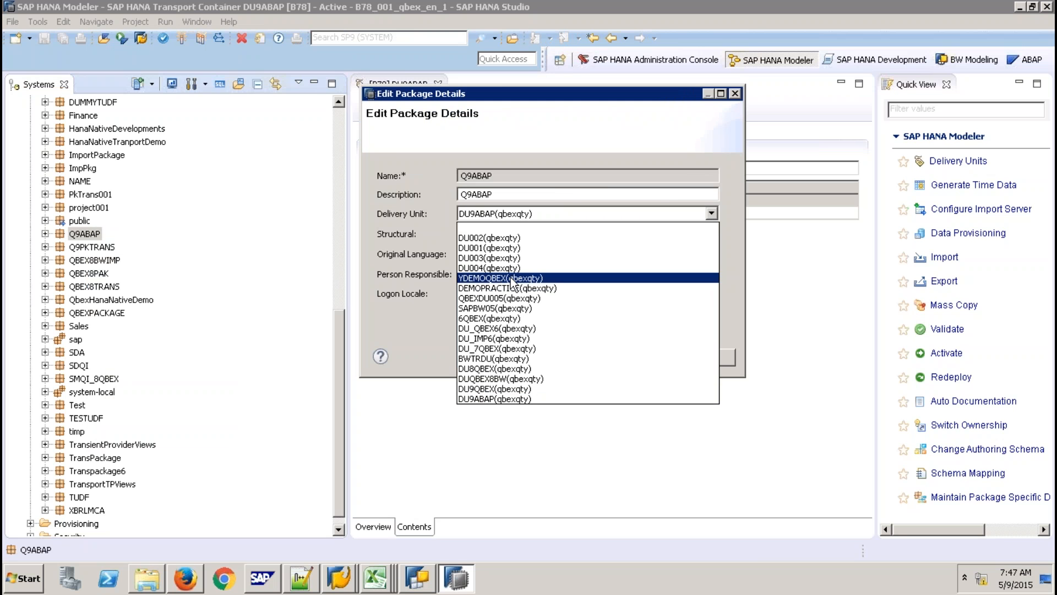
click(425, 319)
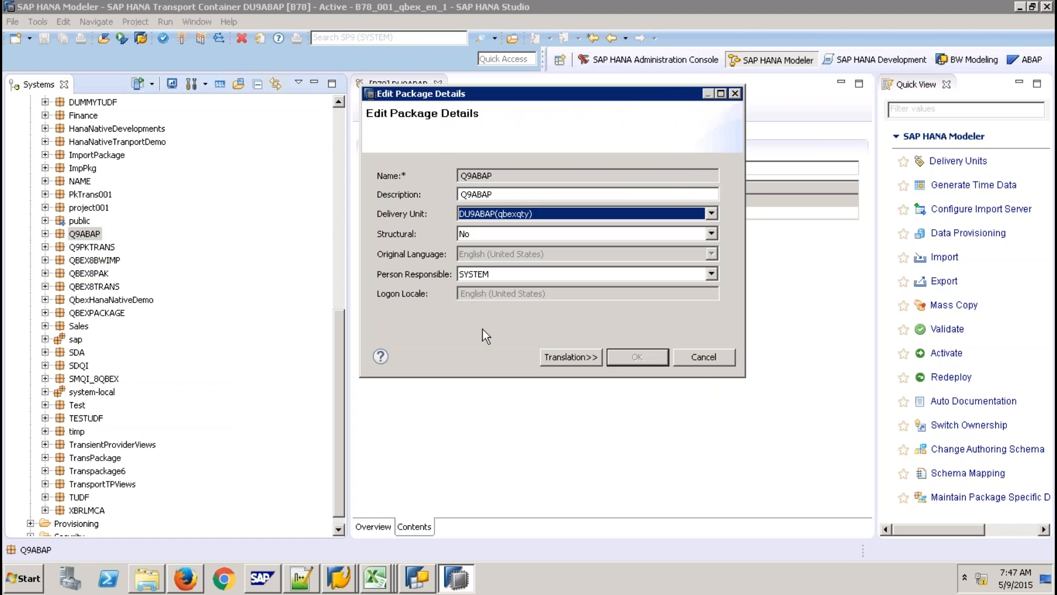
click(705, 358)
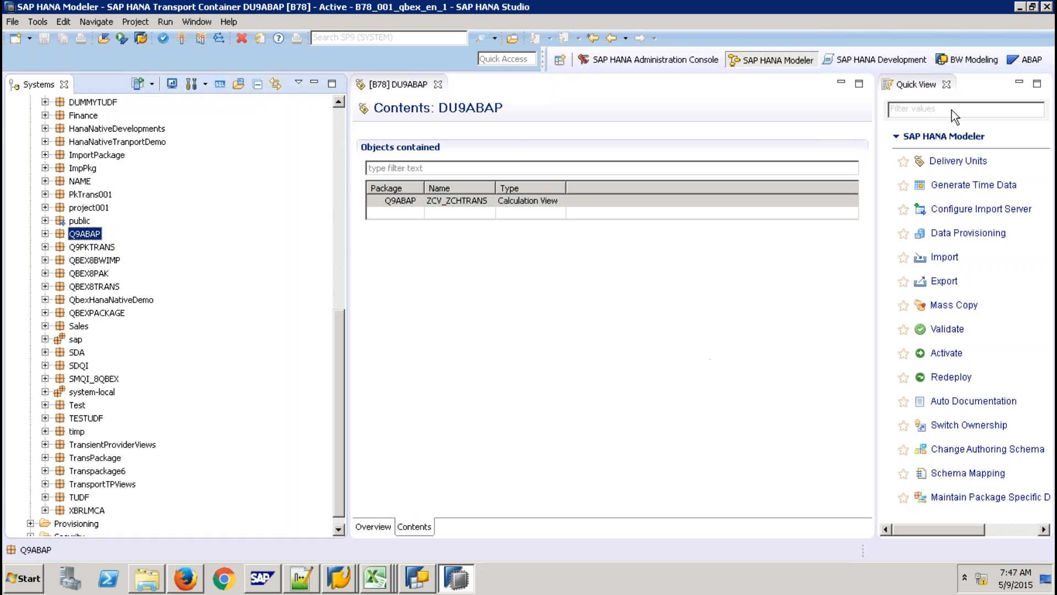
Close the DU9ABAP contents editor and return to Excel.
click(444, 87)
click(438, 84)
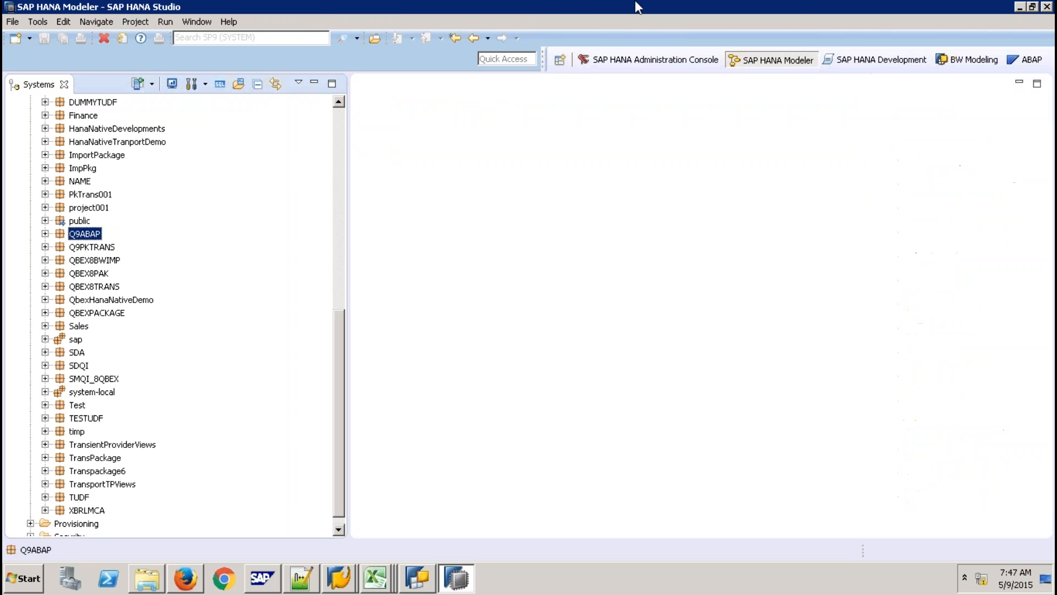
click(726, 8)
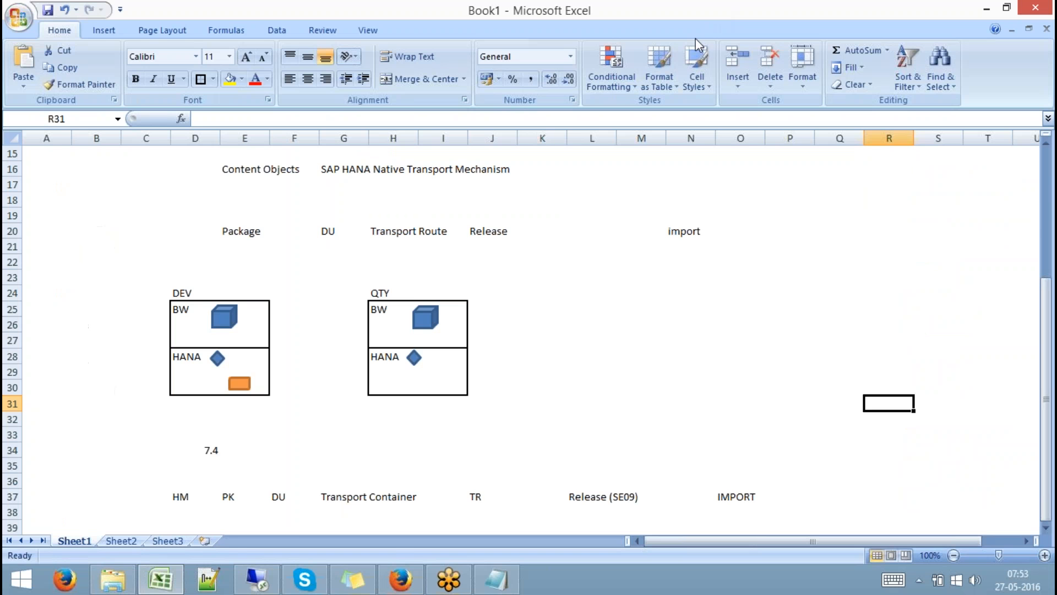
Type a '- HANA Live' heading with a dashed underline below the transport notes in Notepad.
click(503, 580)
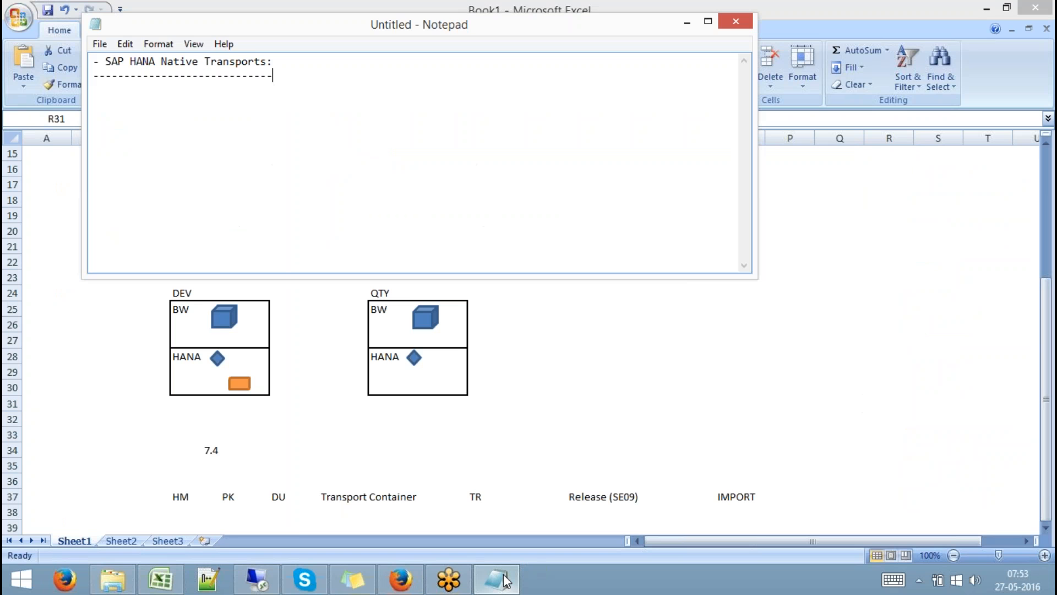
key(Return)
key(Return)
key(Return)
text(- SAP)
key(BackSpace)
key(BackSpace)
key(BackSpace)
text(HANA)
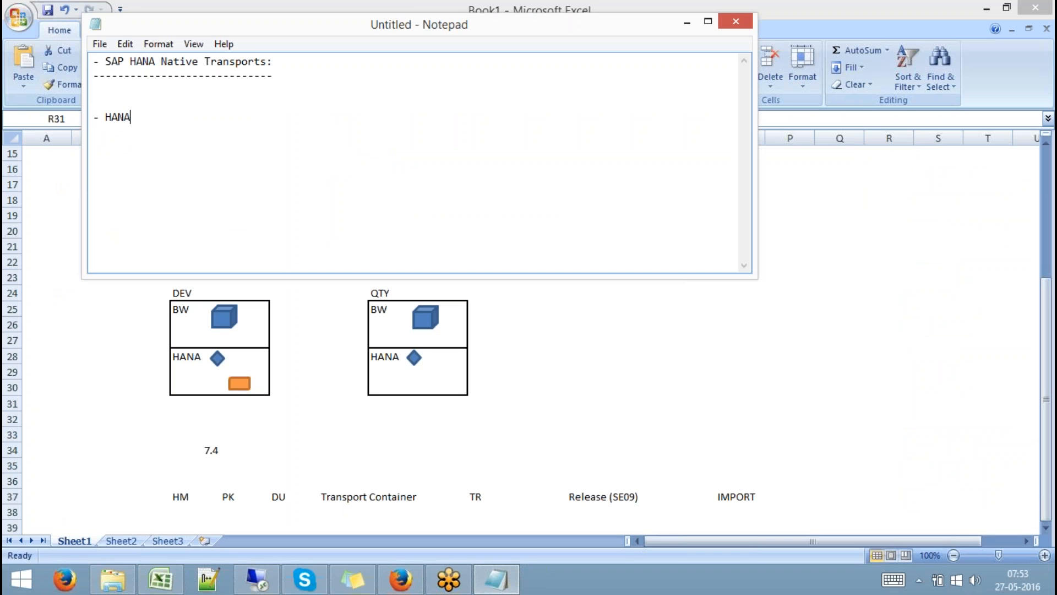
text( Live )
text(------------)
right_click(635, 137)
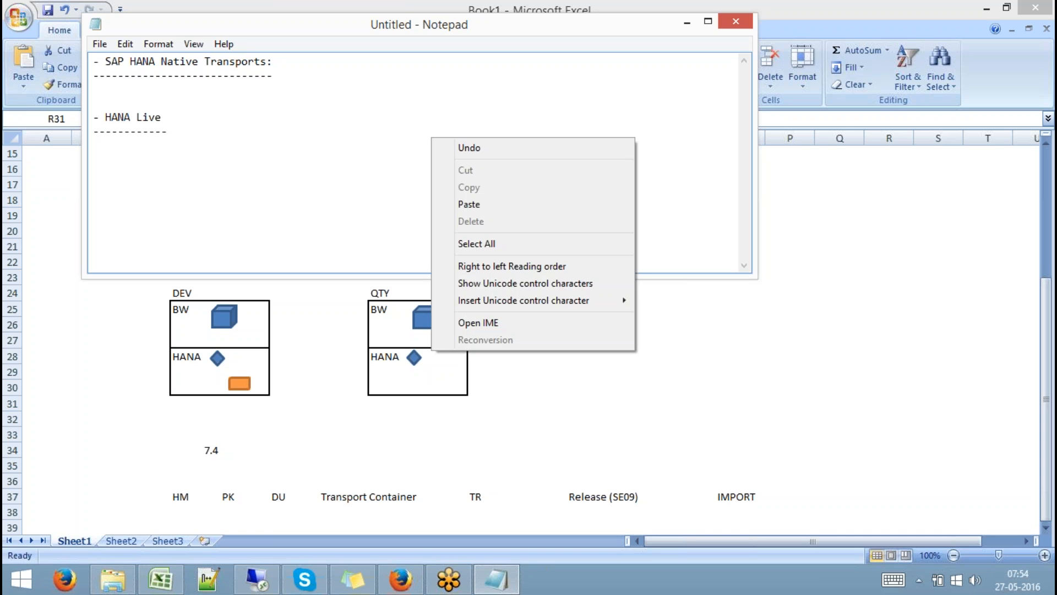
Dismiss the Notepad context menu, leaving the HANA Live notes unchanged.
click(672, 144)
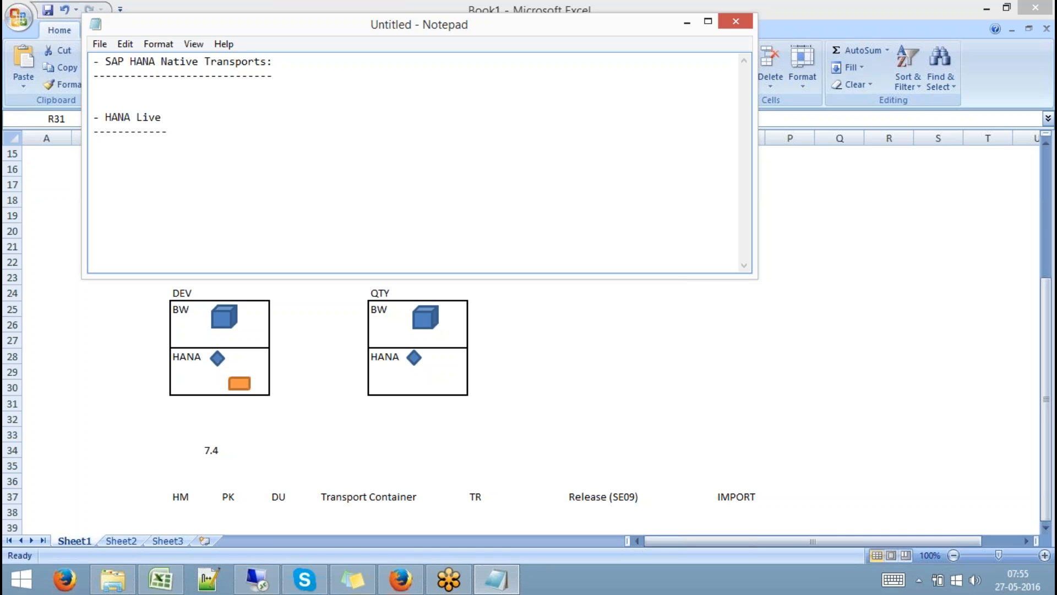
mouse_move(498, 585)
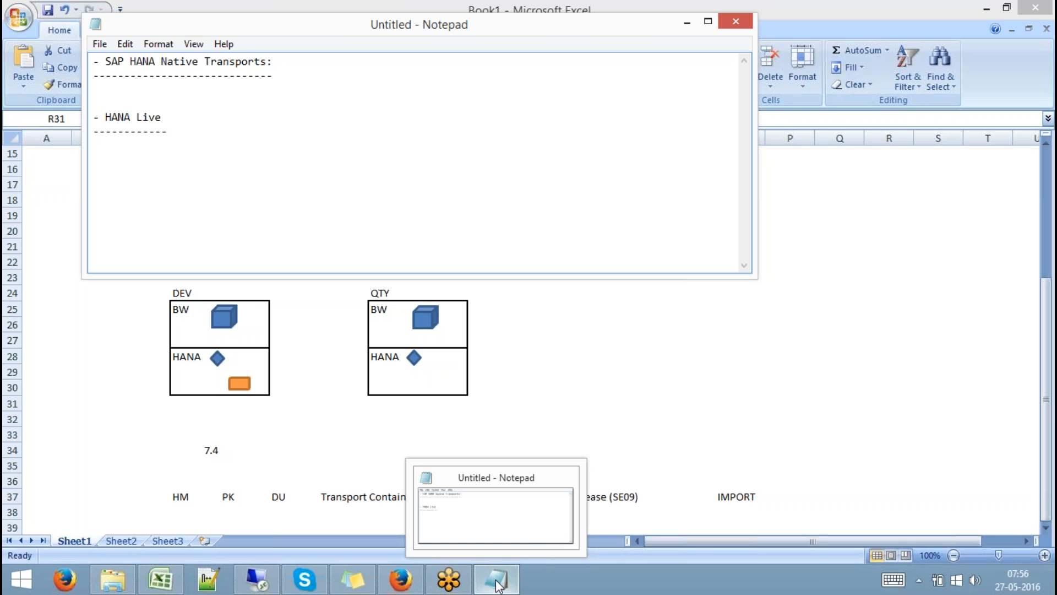
Switch to the 'Transport Organizer: Requests' window in the remote SAP GUI session.
click(256, 579)
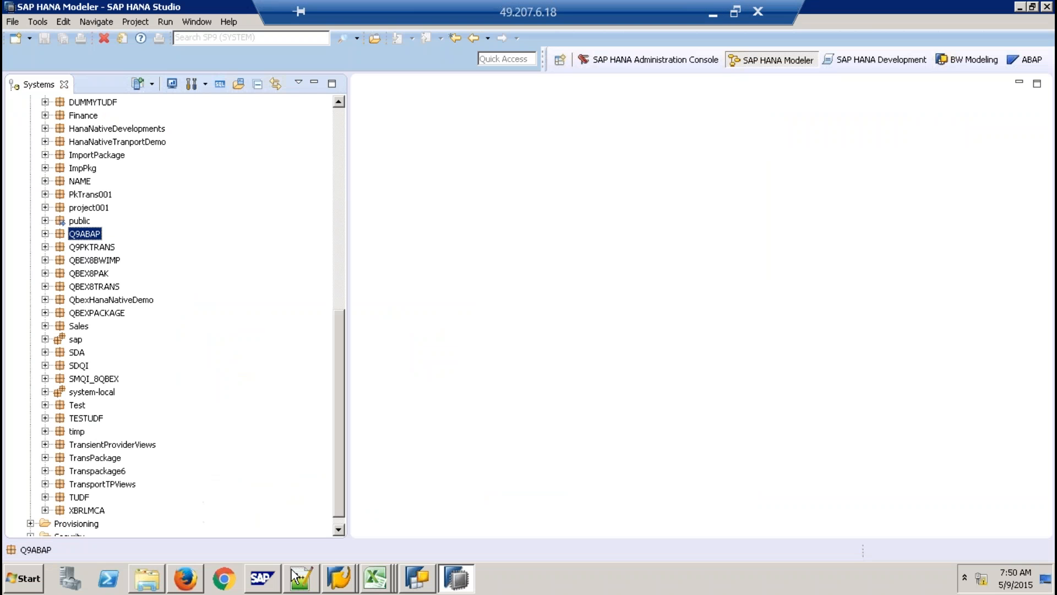
click(338, 577)
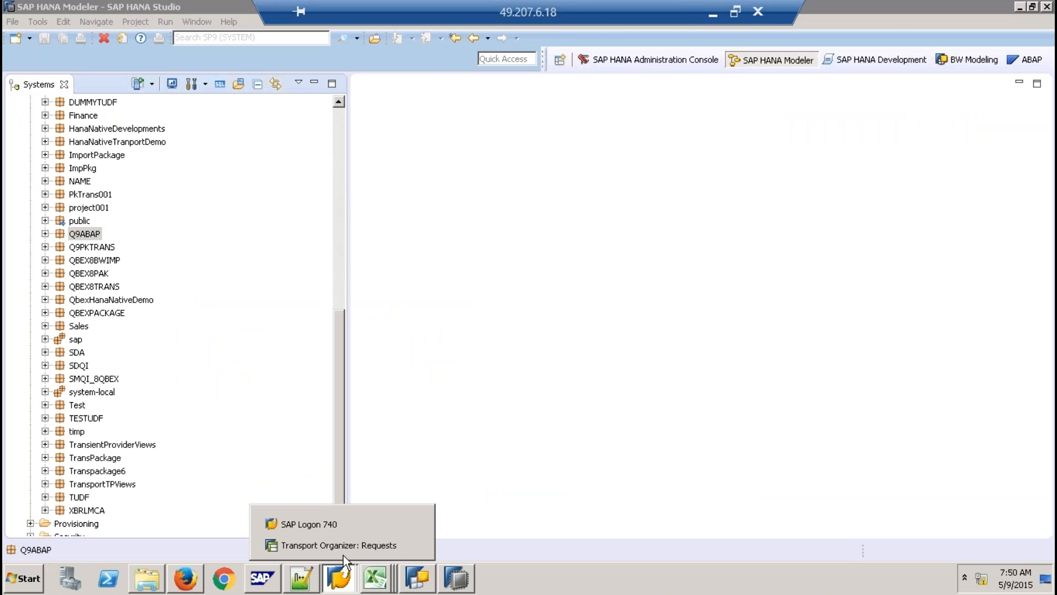
click(368, 542)
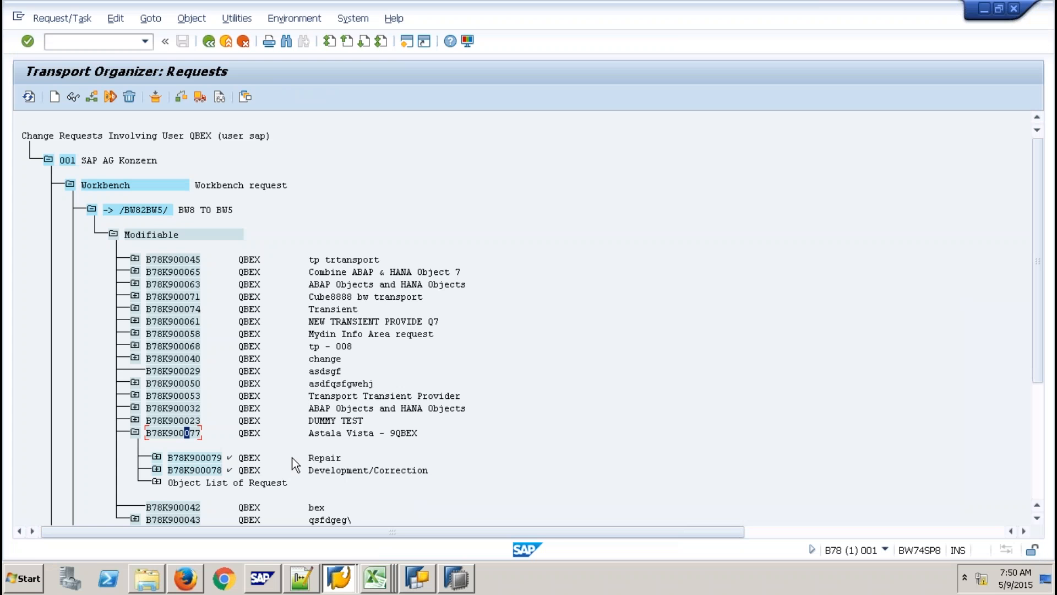
click(105, 43)
Run /nrsa1 to reach the workbench's Modeling favorites with Z9QBEX and its transformations.
text(/nrsa1)
key(Return)
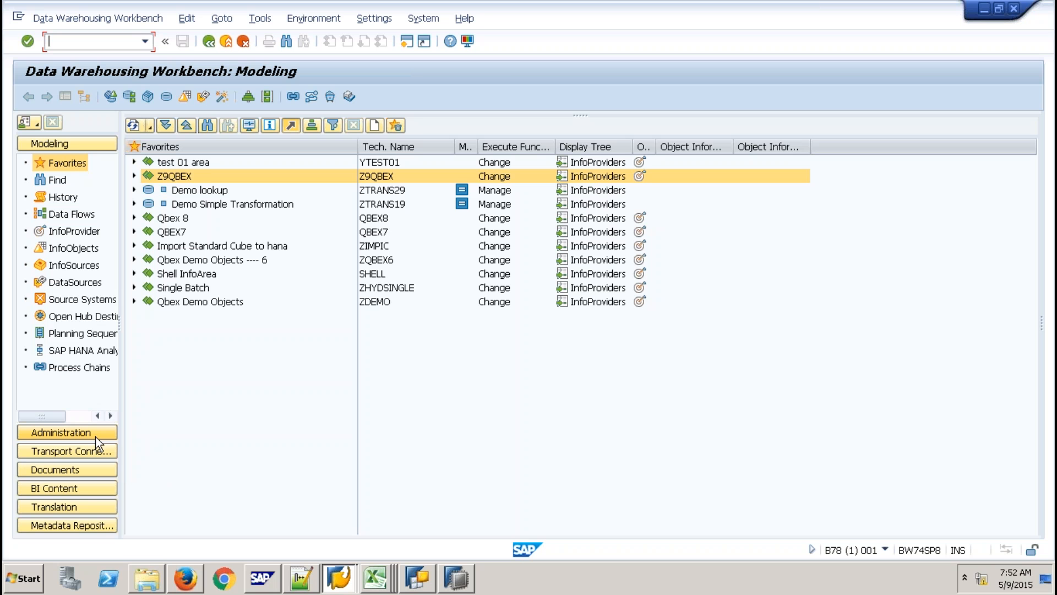
Switch the RSA1 navigator to Administration, then start loading the Documents area.
click(95, 437)
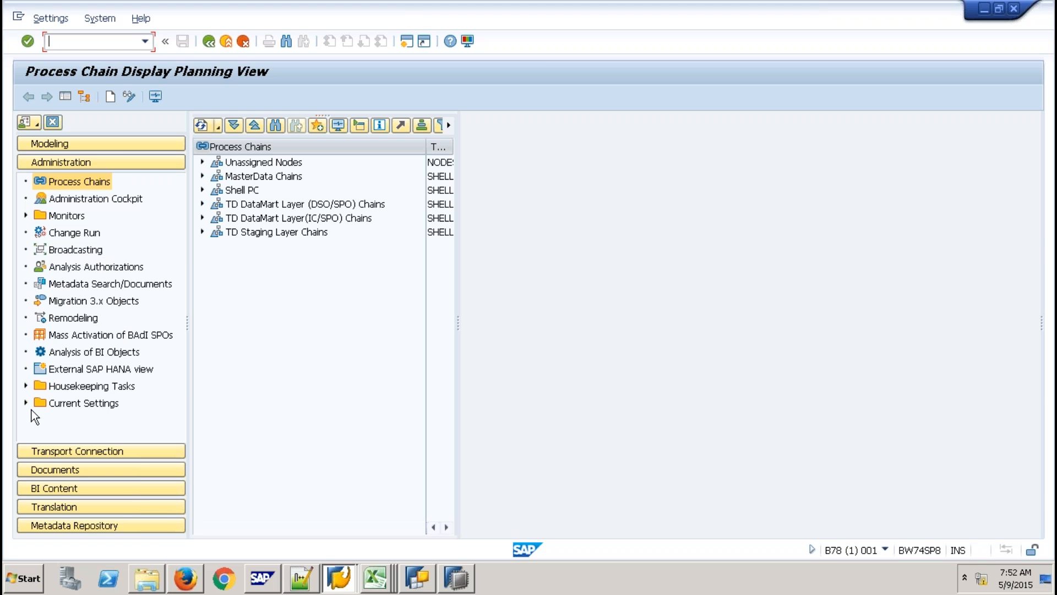
click(69, 469)
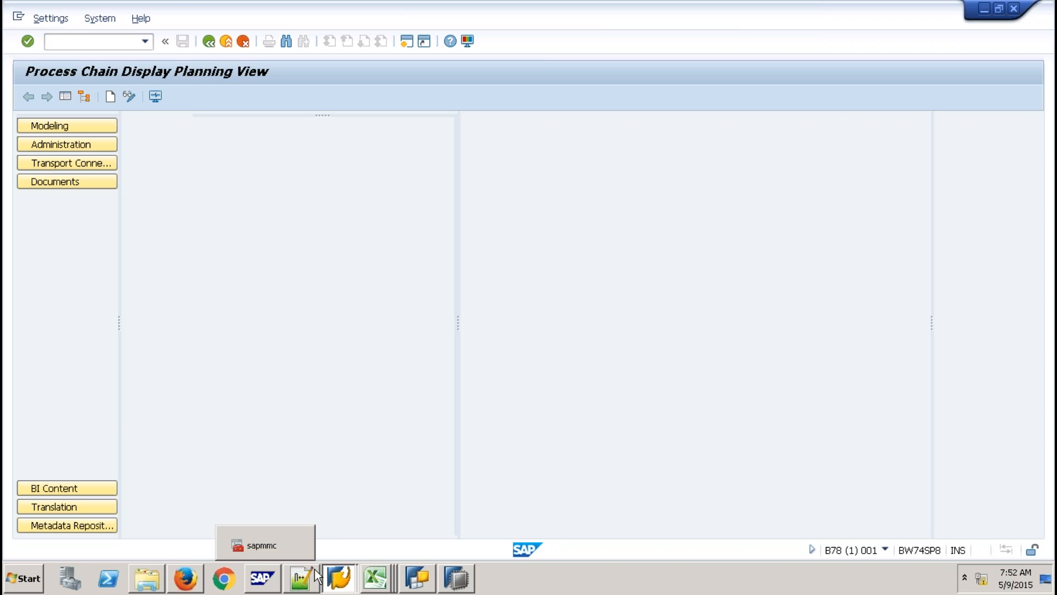
Try connecting to NSP [49.206.164.184] from SAP Logon and close the resulting connection error.
click(339, 577)
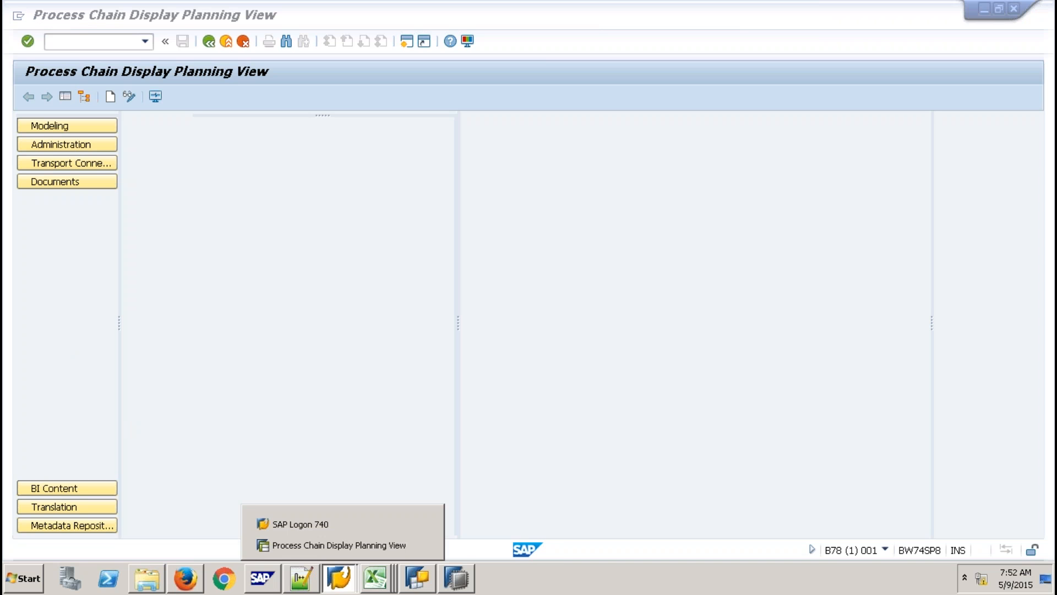
click(325, 523)
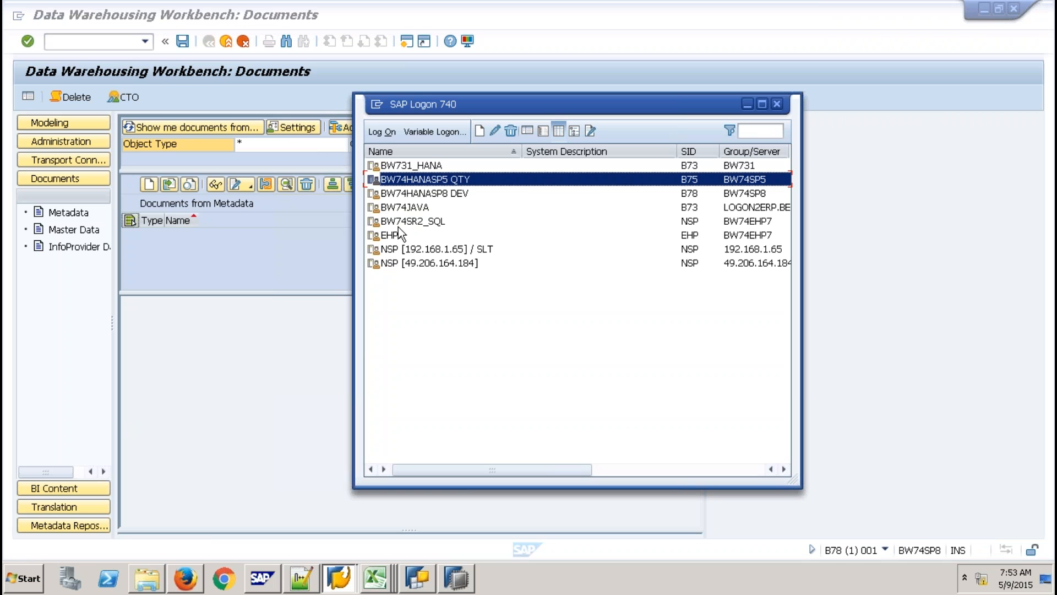
click(402, 262)
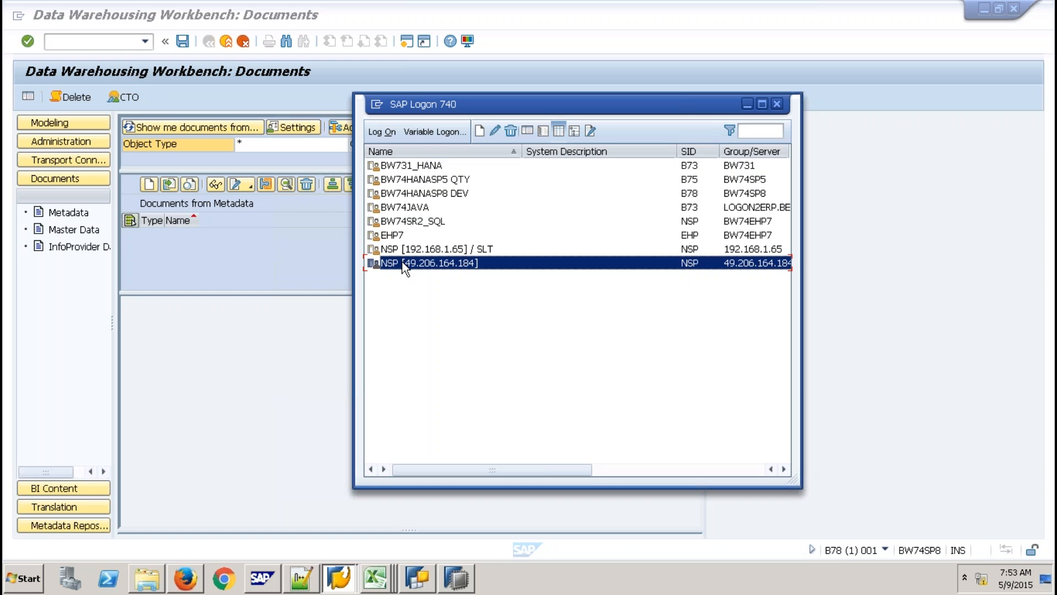
double_click(402, 263)
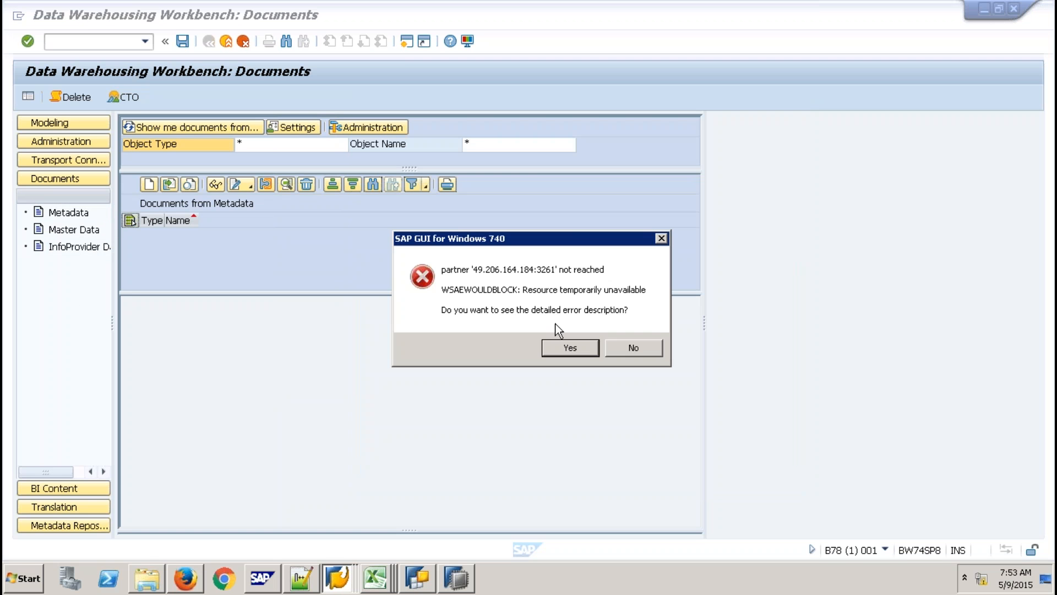
click(628, 349)
click(633, 348)
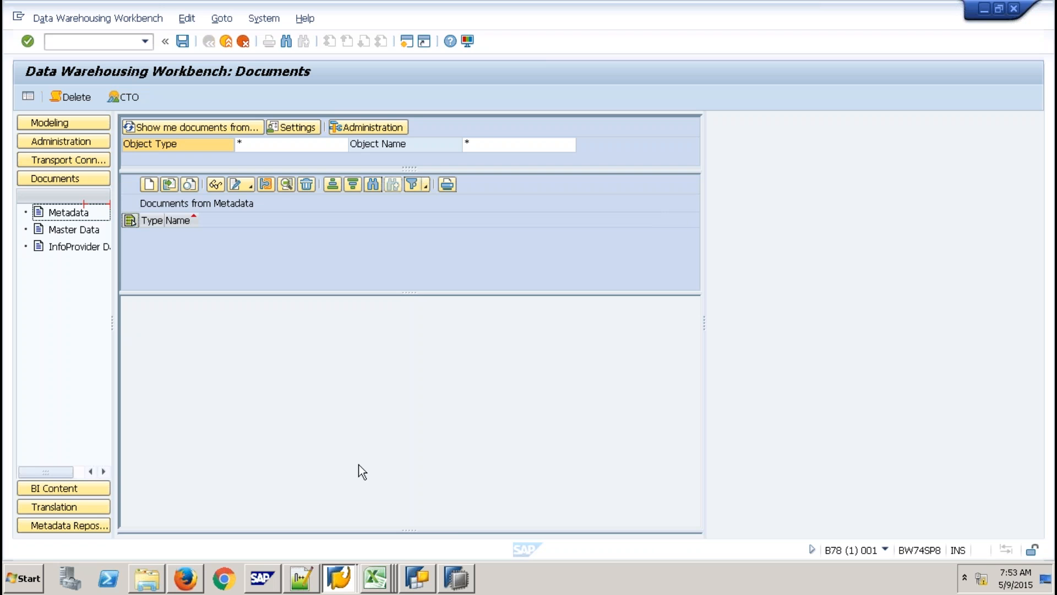
Log on to the NSP [192.168.1.65] / SLT system with user name and password, acknowledging the license notice.
click(340, 584)
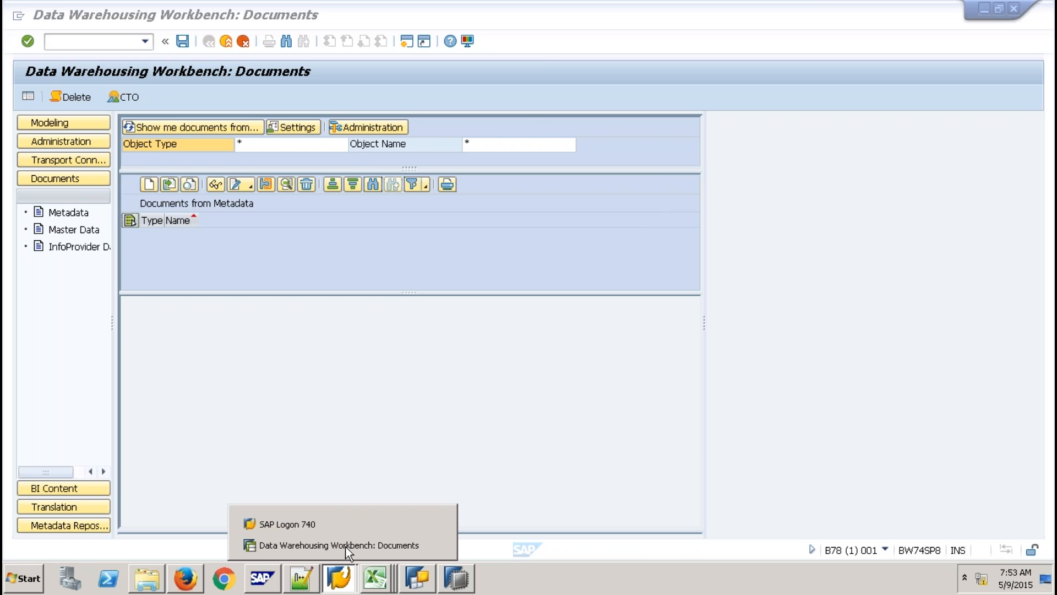
click(350, 531)
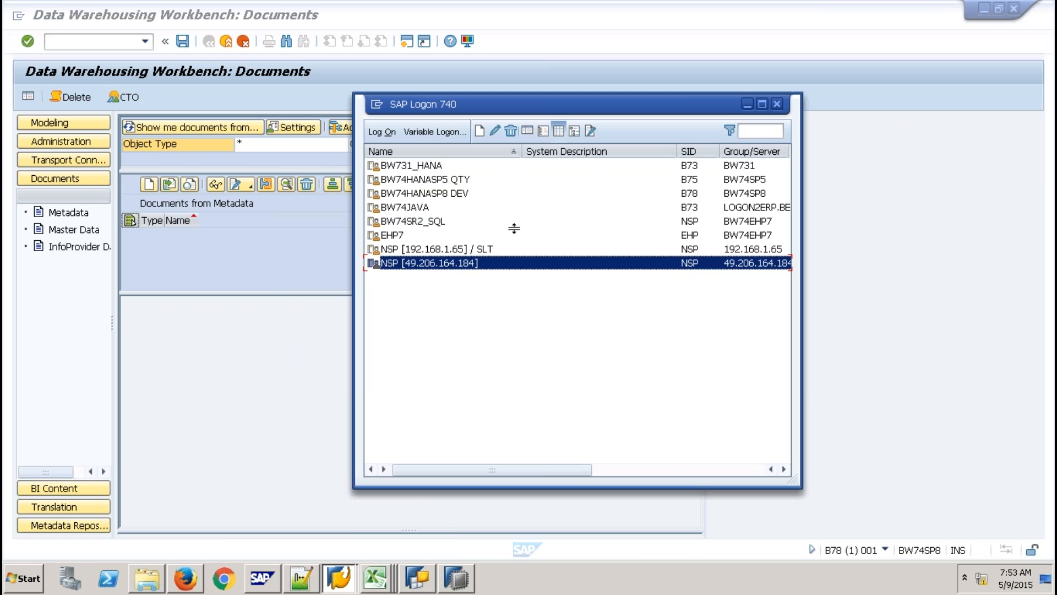
click(451, 250)
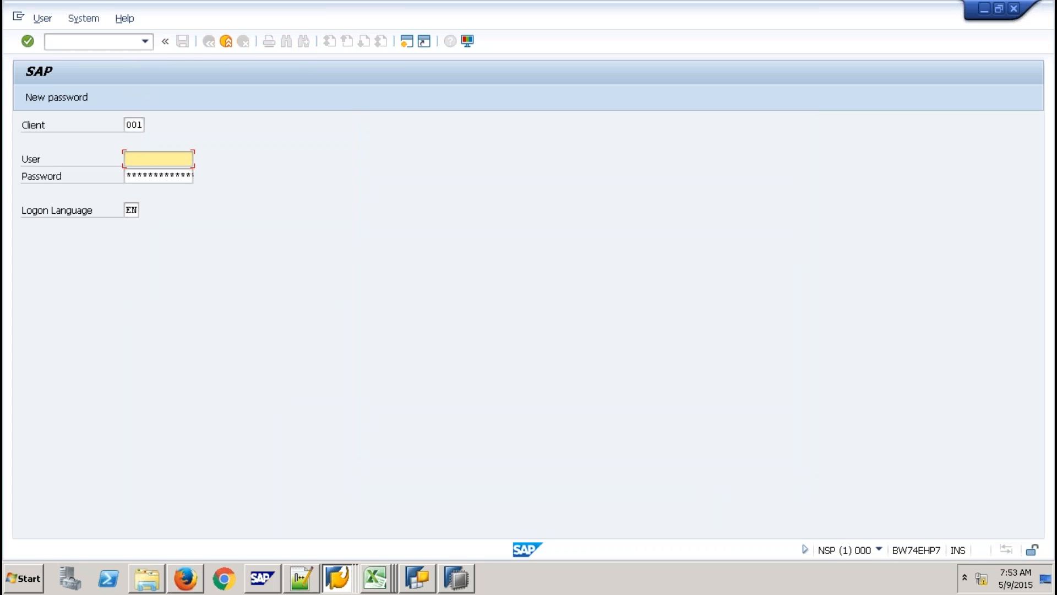
text(qbex)
key(Tab)
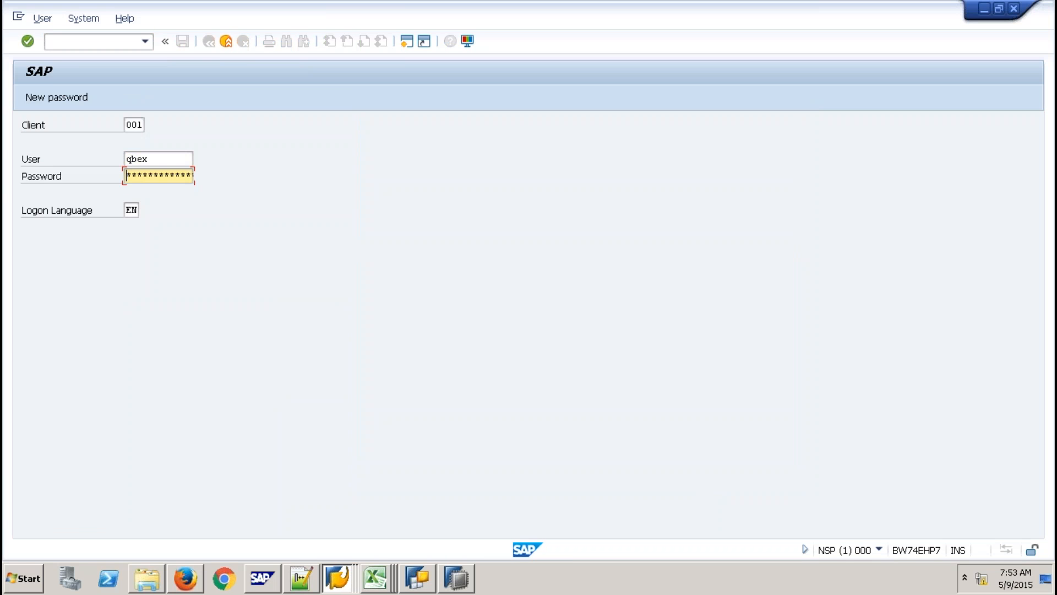
text(***)
key(Return)
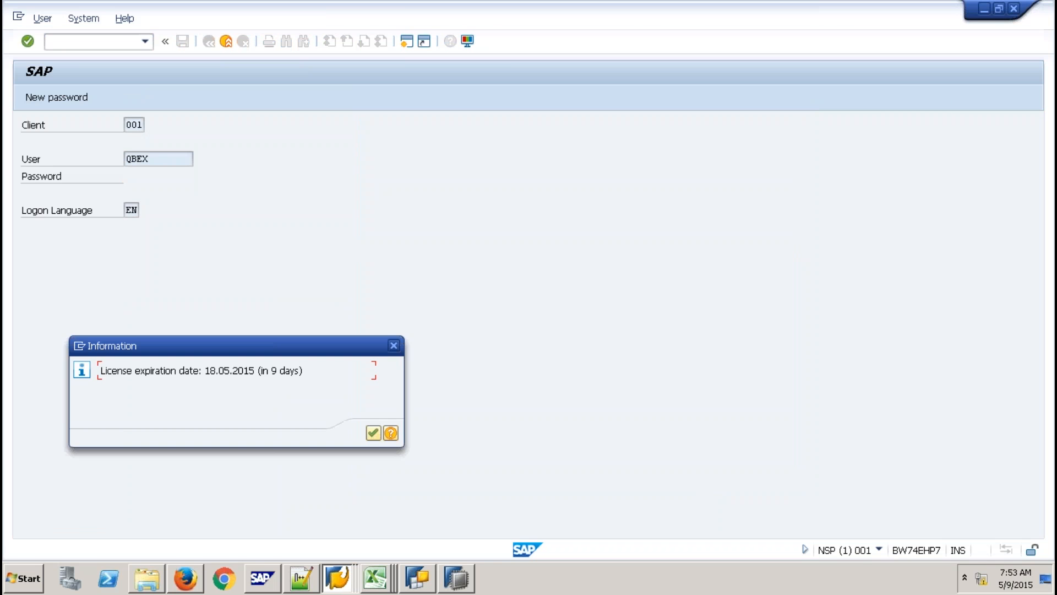
key(Return)
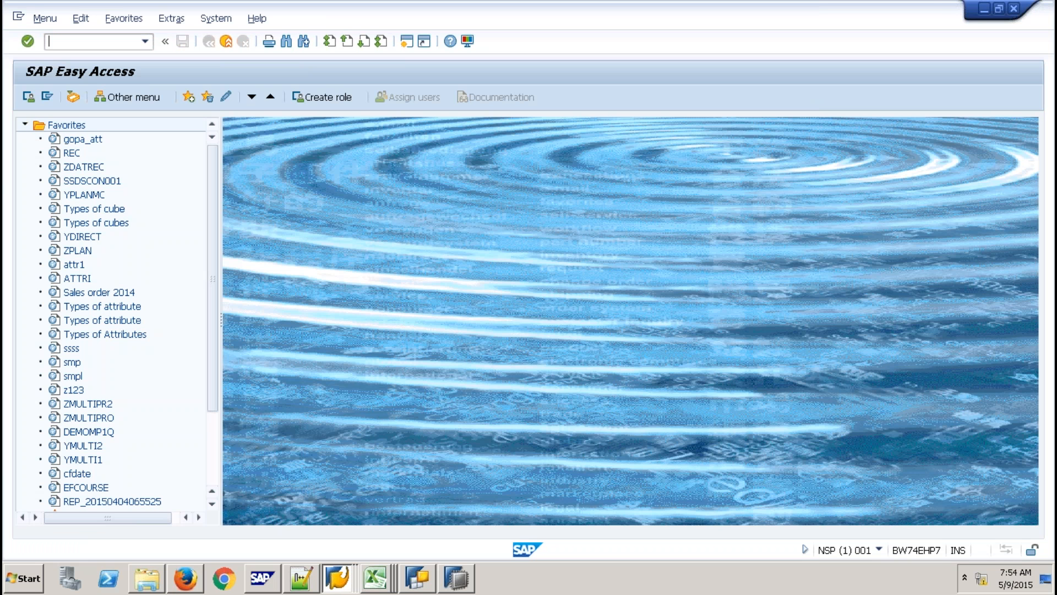
Run rsa1, view Administration's Metadata Search/Documents settings, then exit back to process chains.
text(rsa1)
key(Return)
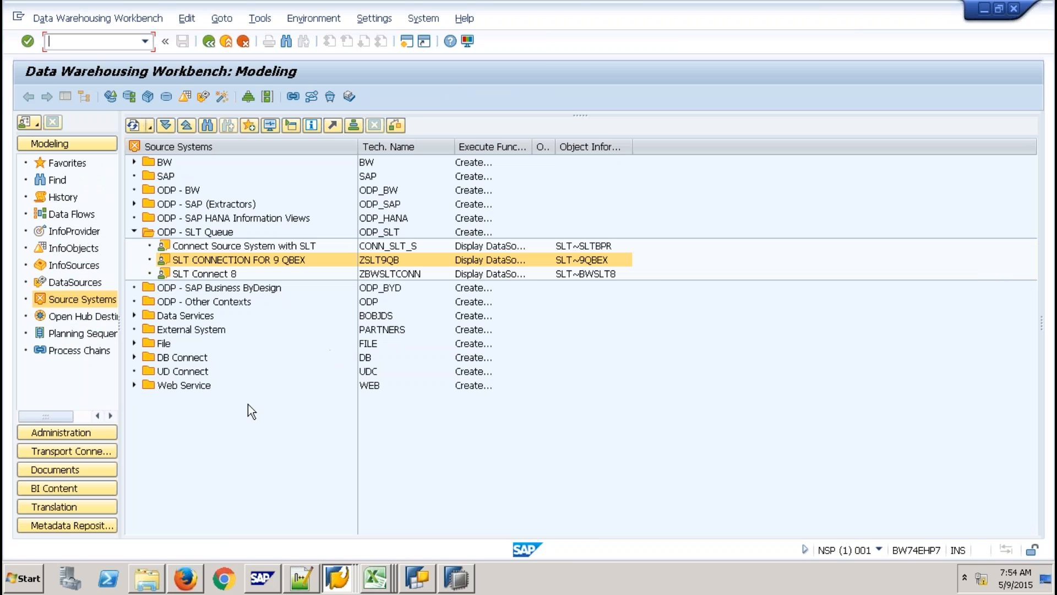
click(101, 433)
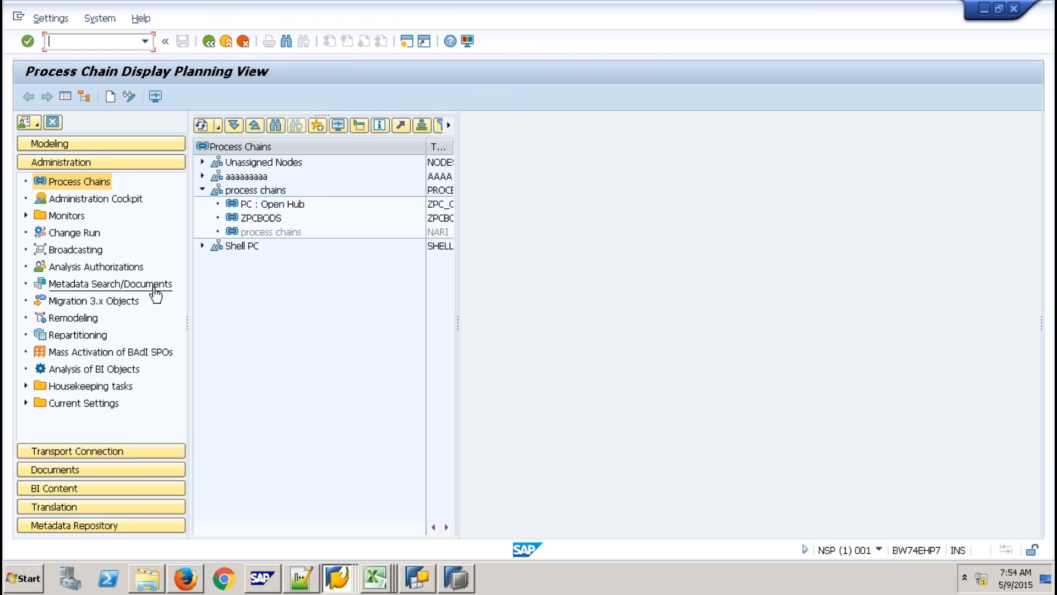
click(154, 287)
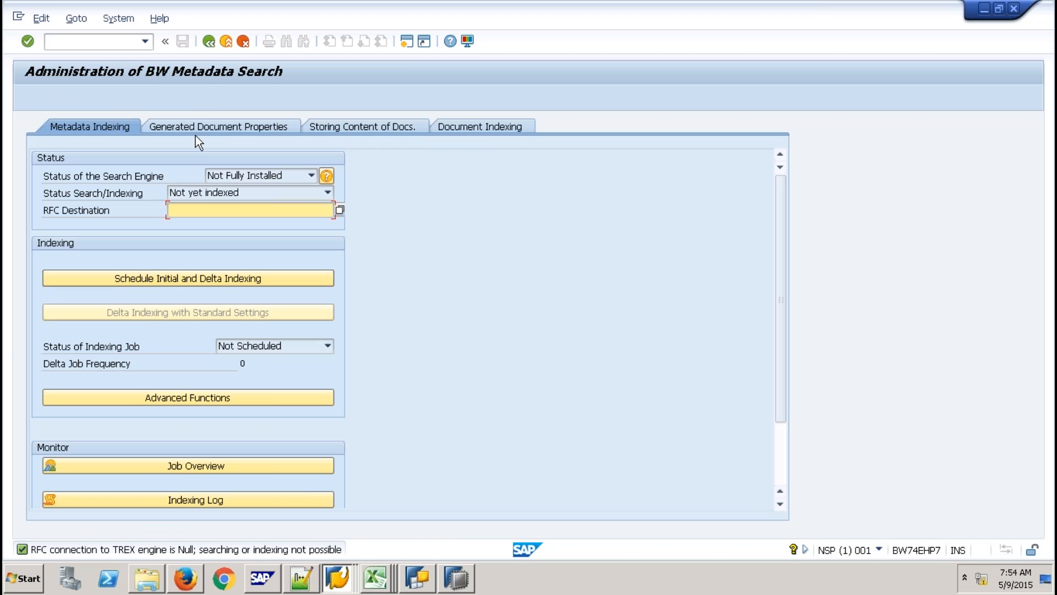
click(225, 41)
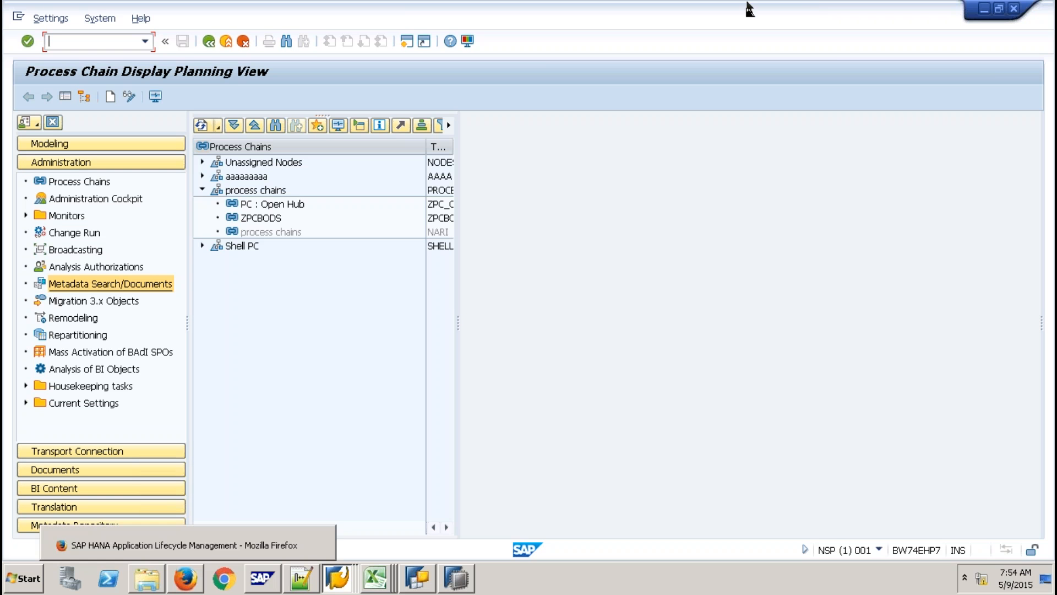
Remove one dash from the HANA Live underline in Notepad, then return to the remote SAP session.
mouse_move(749, 9)
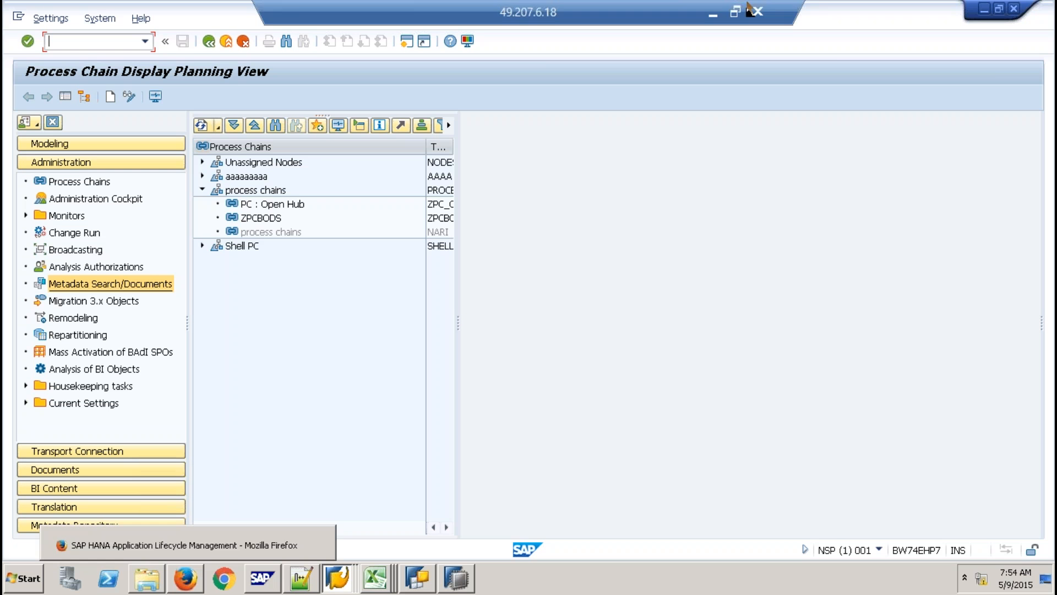
click(711, 12)
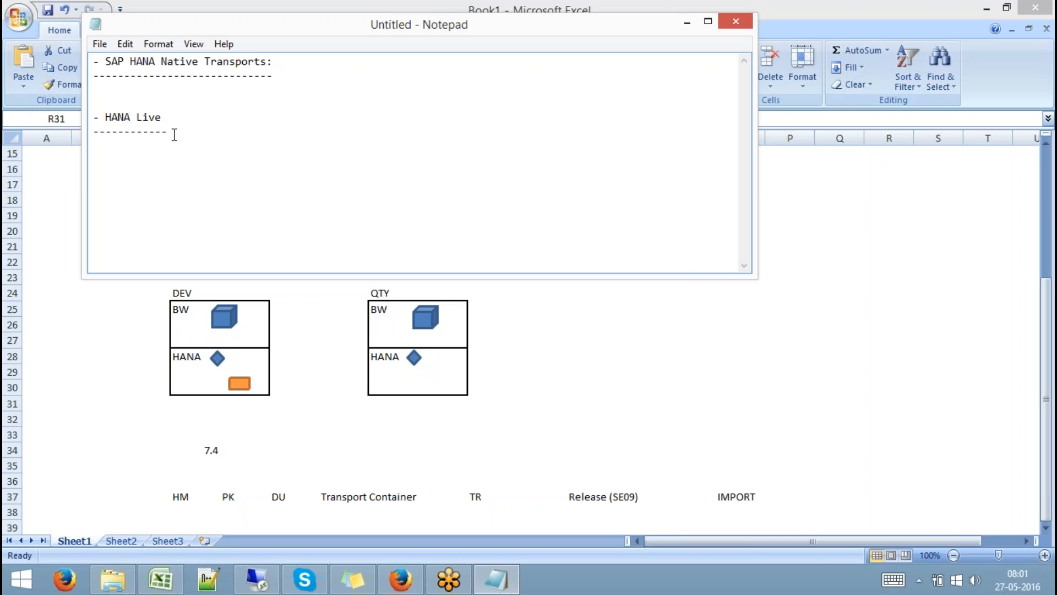
drag(174, 135, 73, 122)
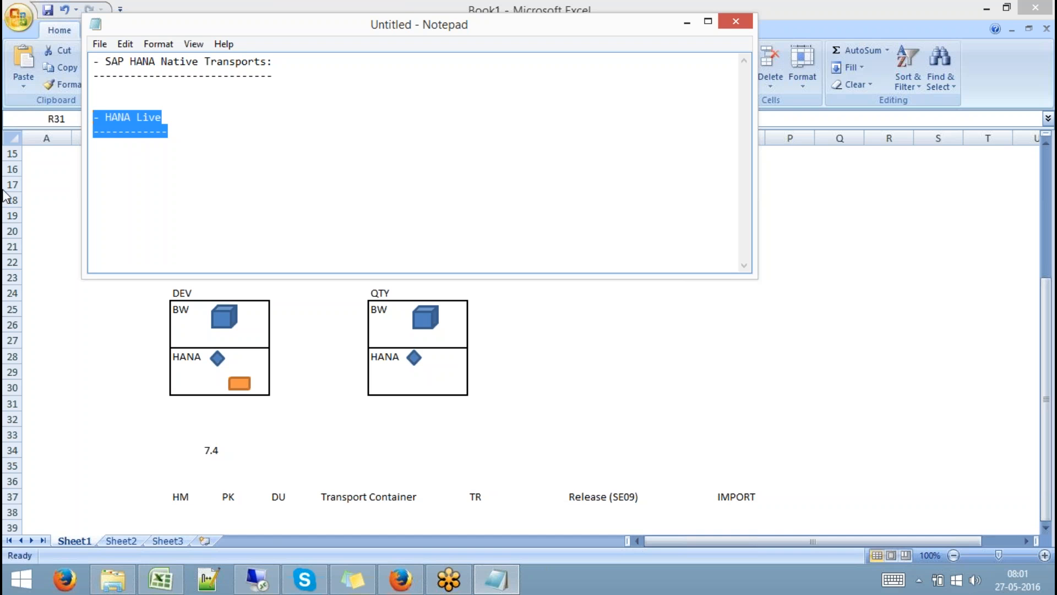
click(191, 186)
key(BackSpace)
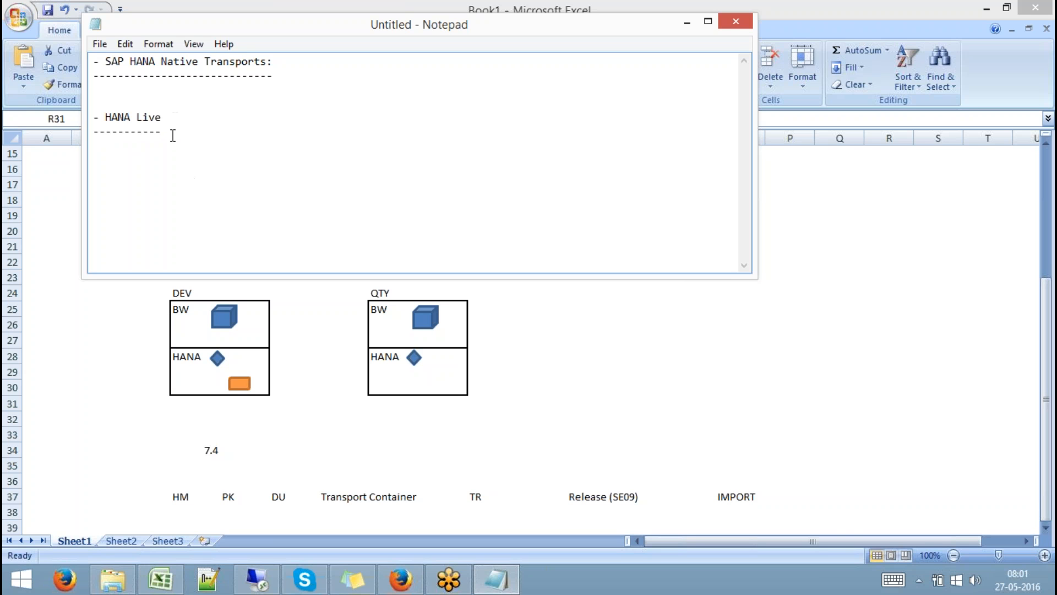
drag(172, 134, 88, 118)
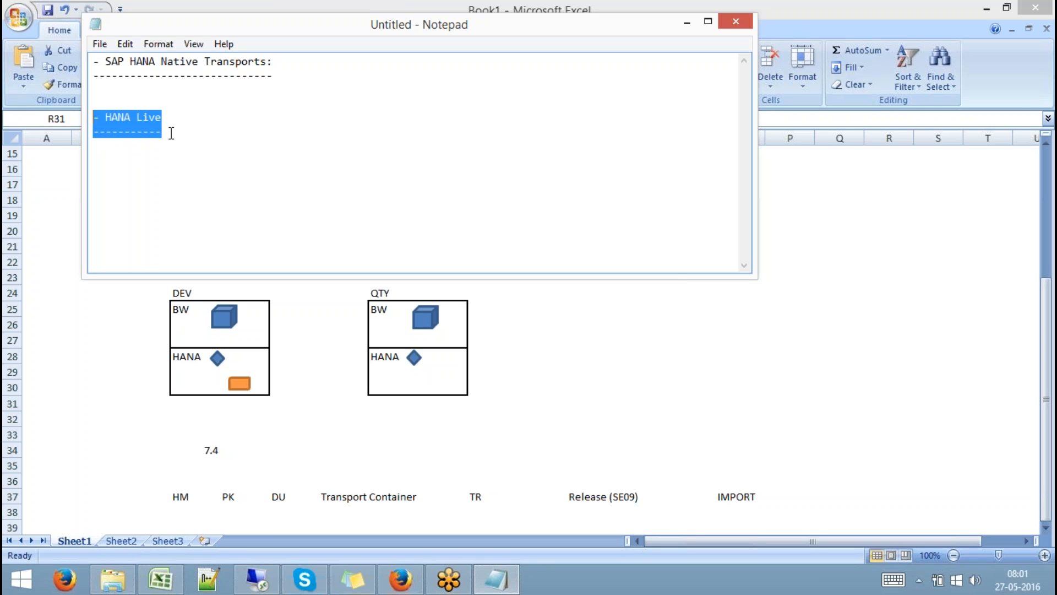
drag(169, 131, 74, 118)
click(270, 576)
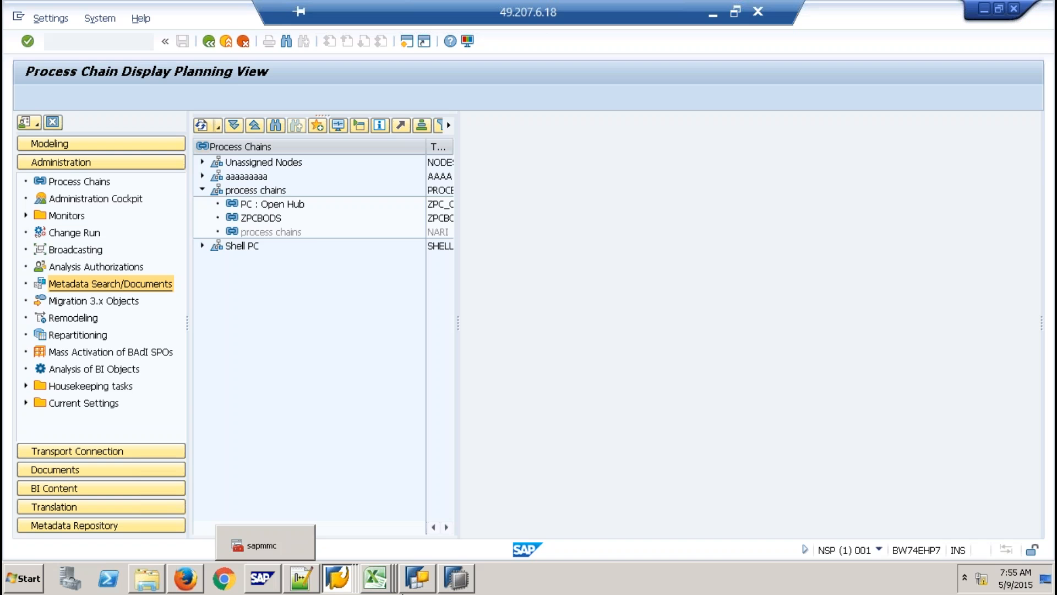
click(451, 583)
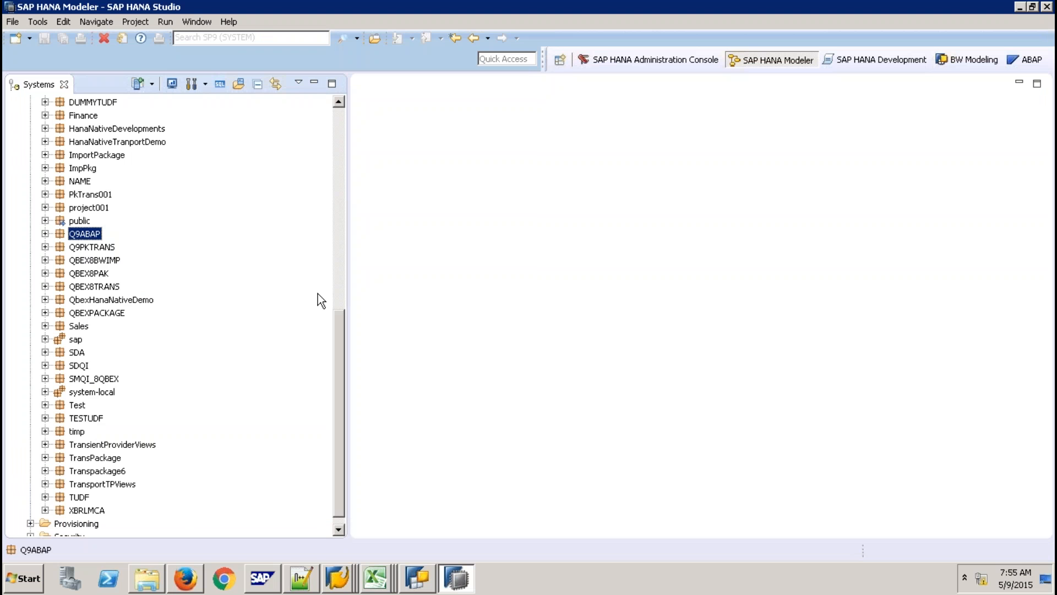
click(335, 269)
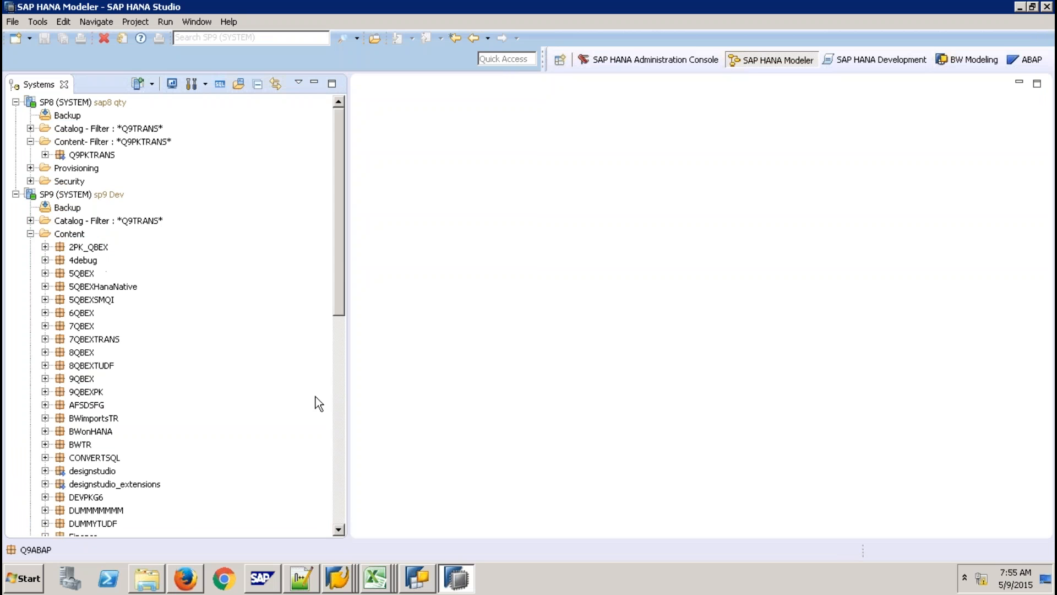
click(339, 420)
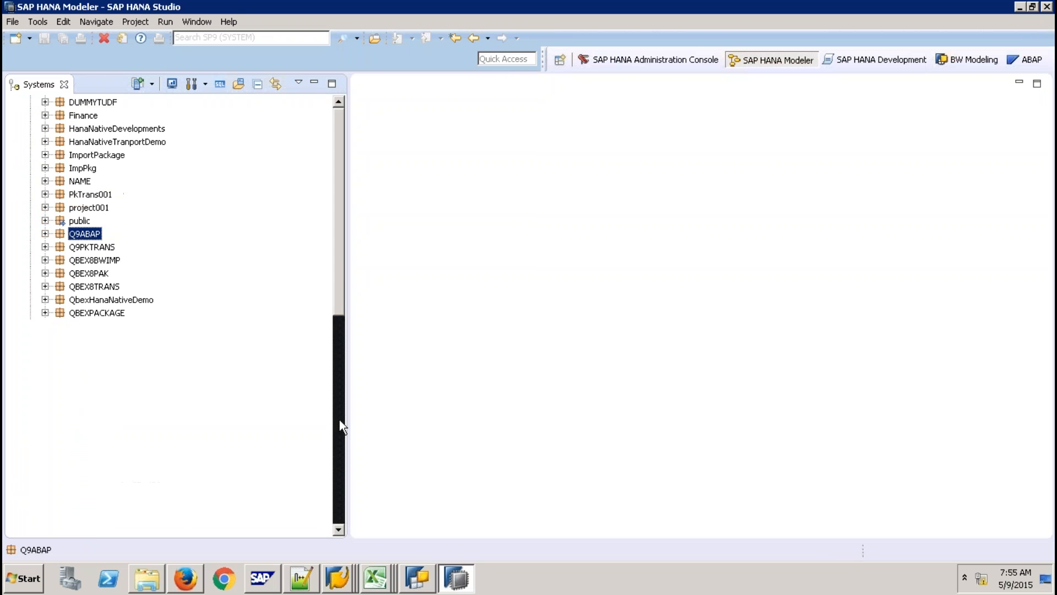
click(13, 22)
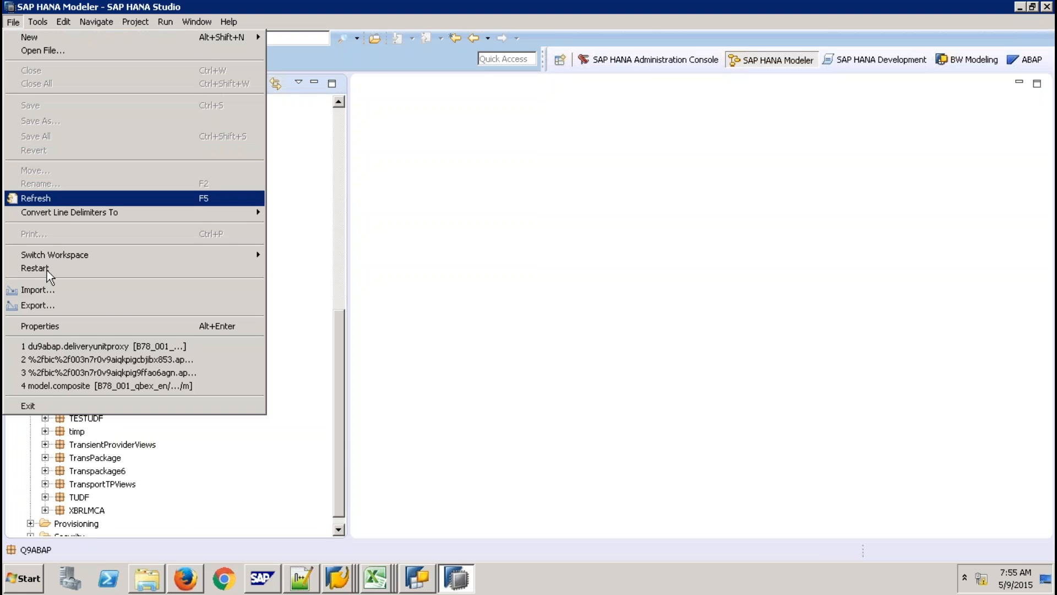
click(46, 290)
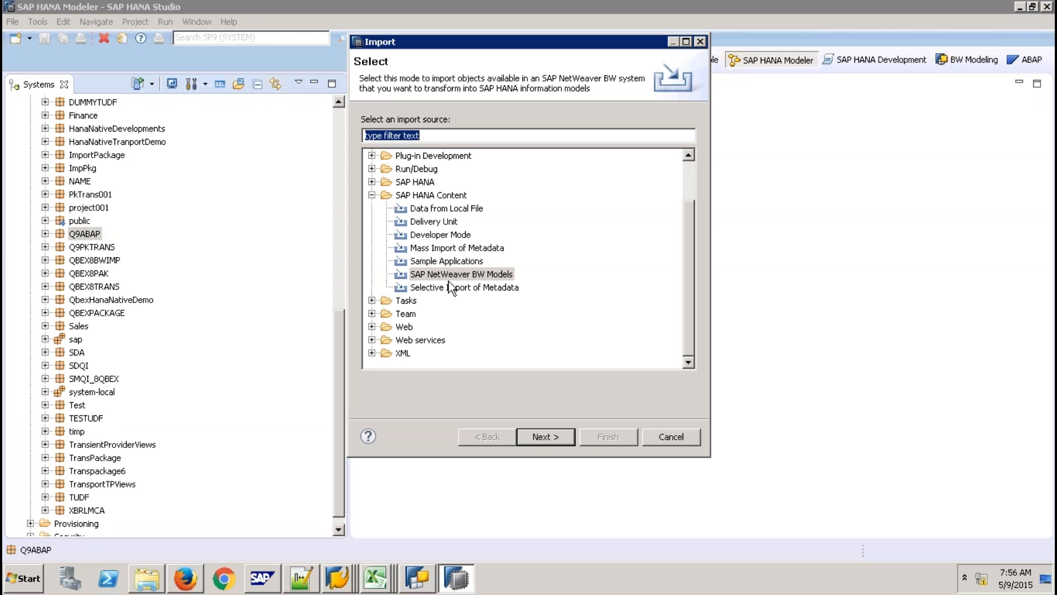
click(436, 223)
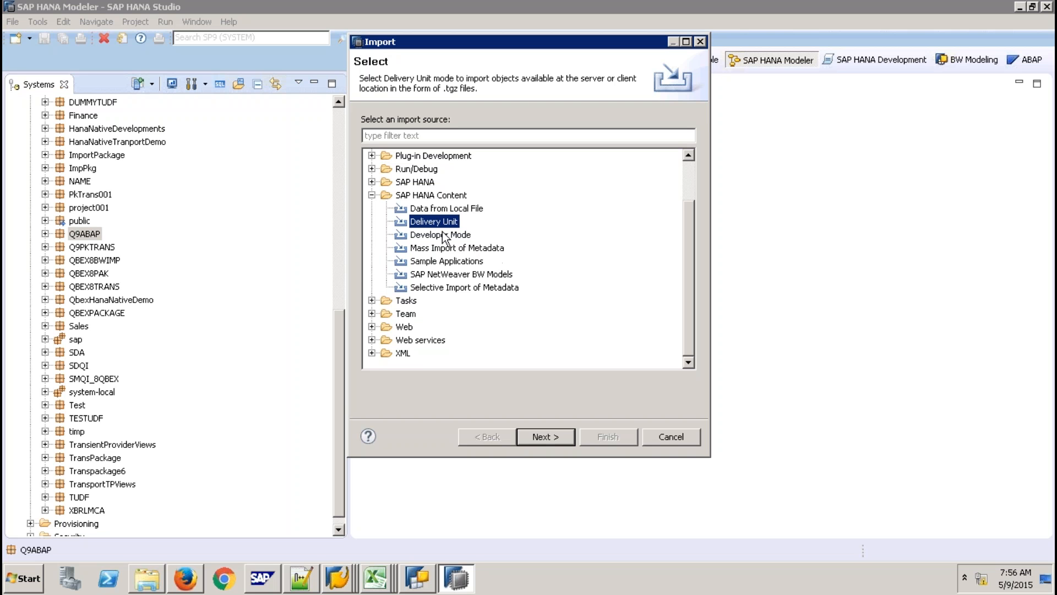
click(668, 436)
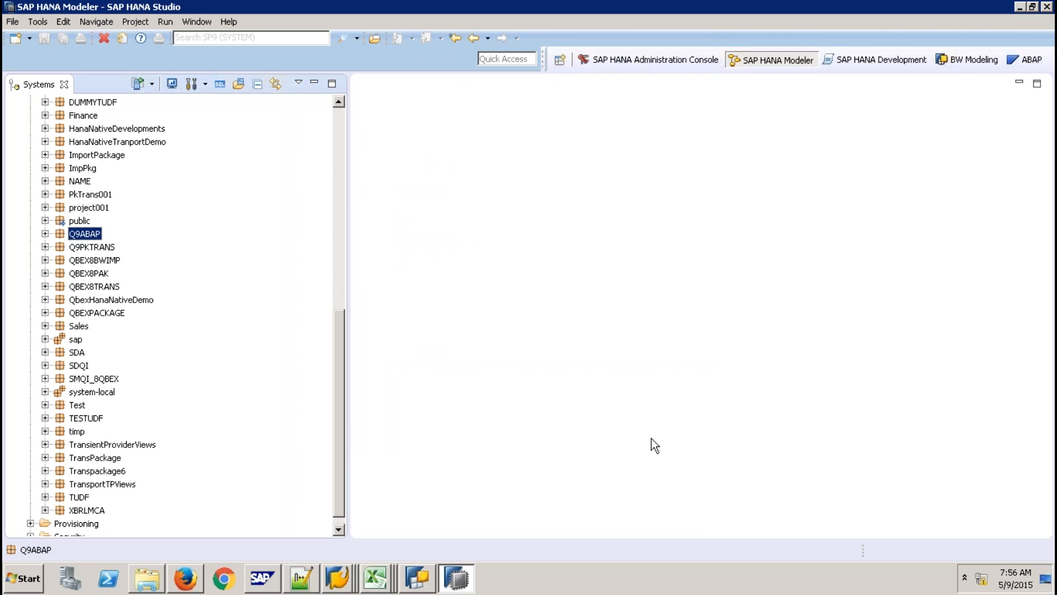
Expand sap > hba > ecc and its Calculation Views folder in the Systems tree.
click(45, 339)
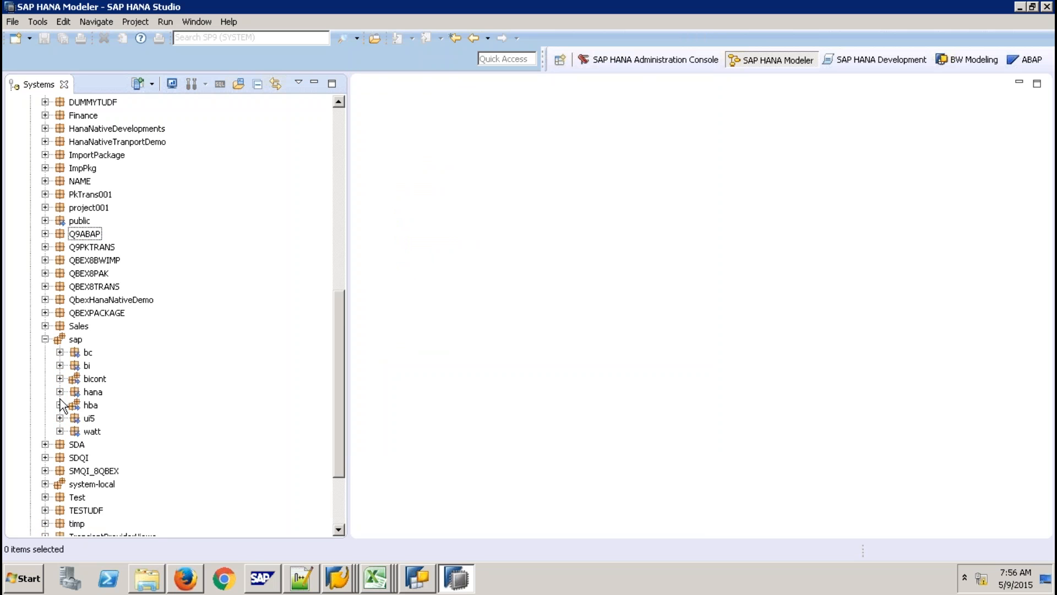
click(60, 405)
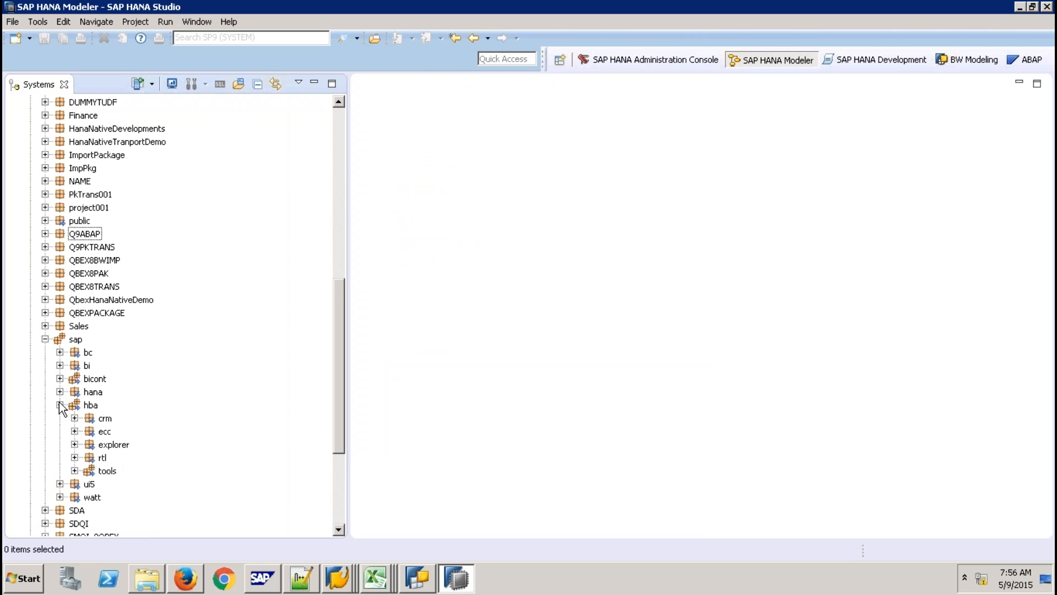
click(75, 431)
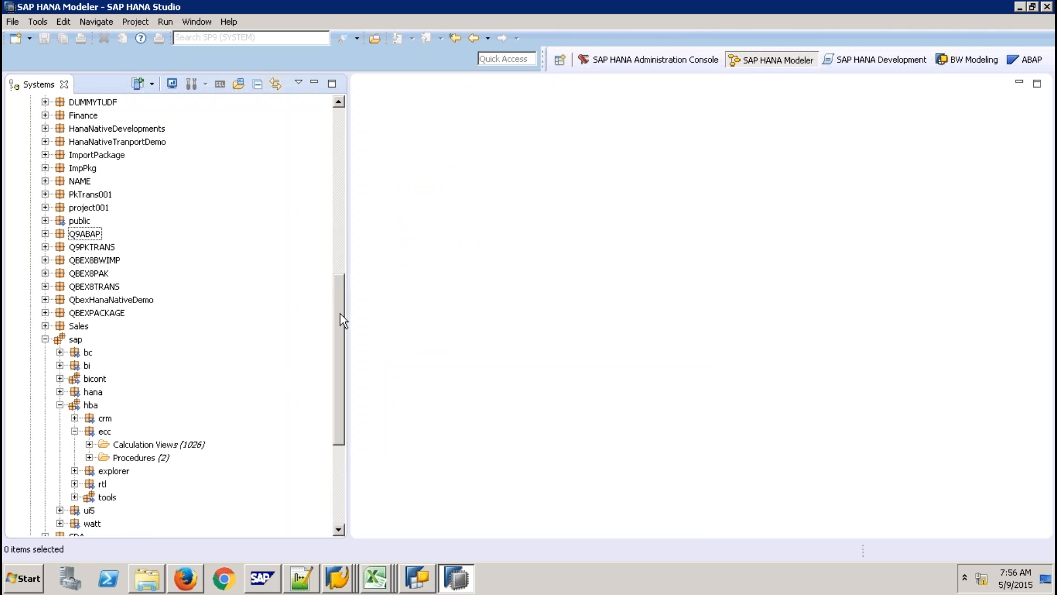
drag(340, 315, 335, 374)
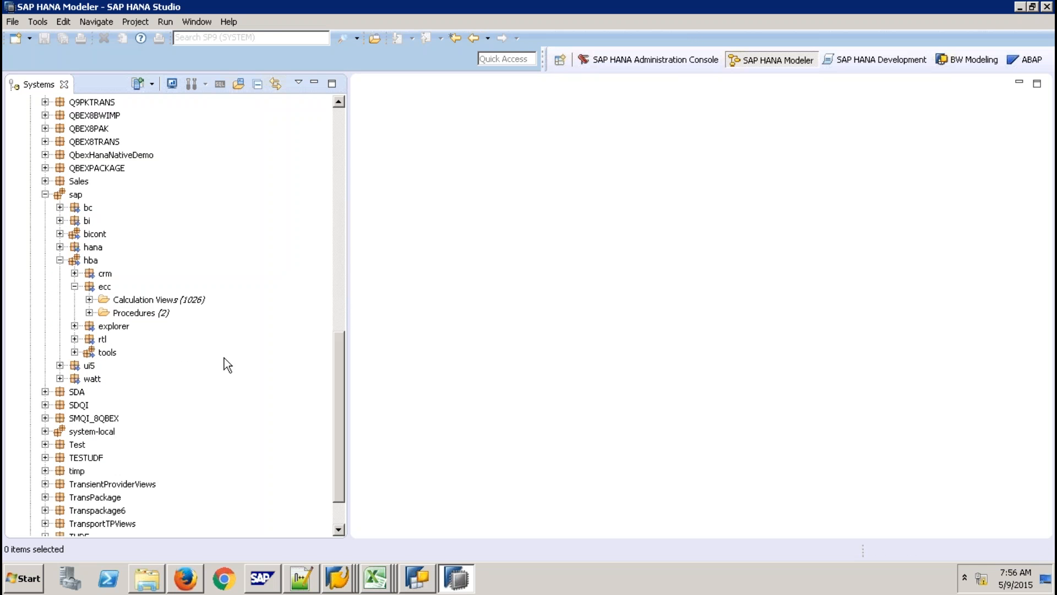
click(88, 299)
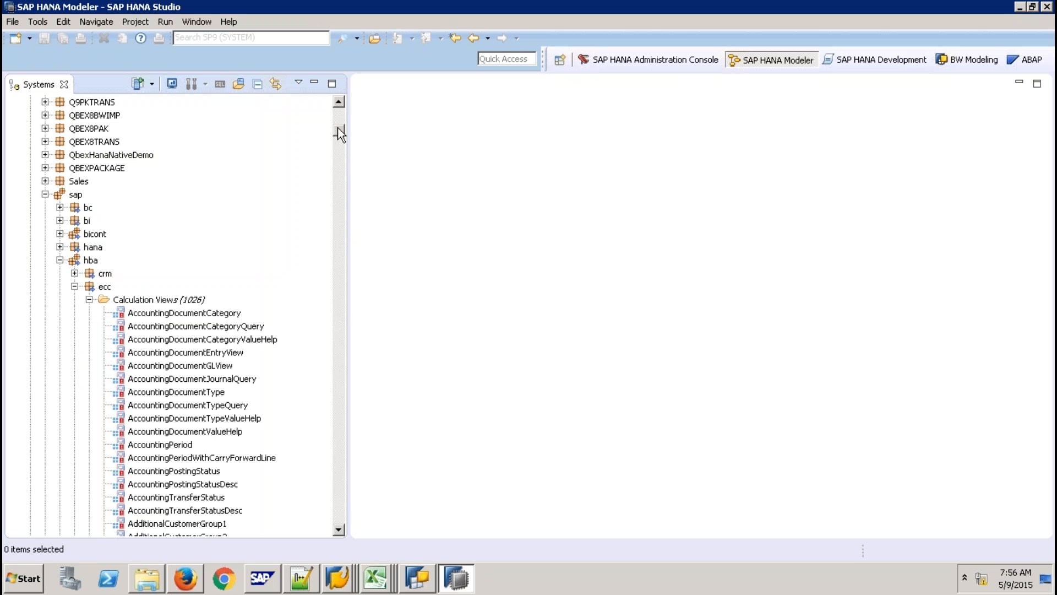
Scroll through the 1026 ecc calculation views down to the SalesOrder views.
drag(338, 127, 342, 185)
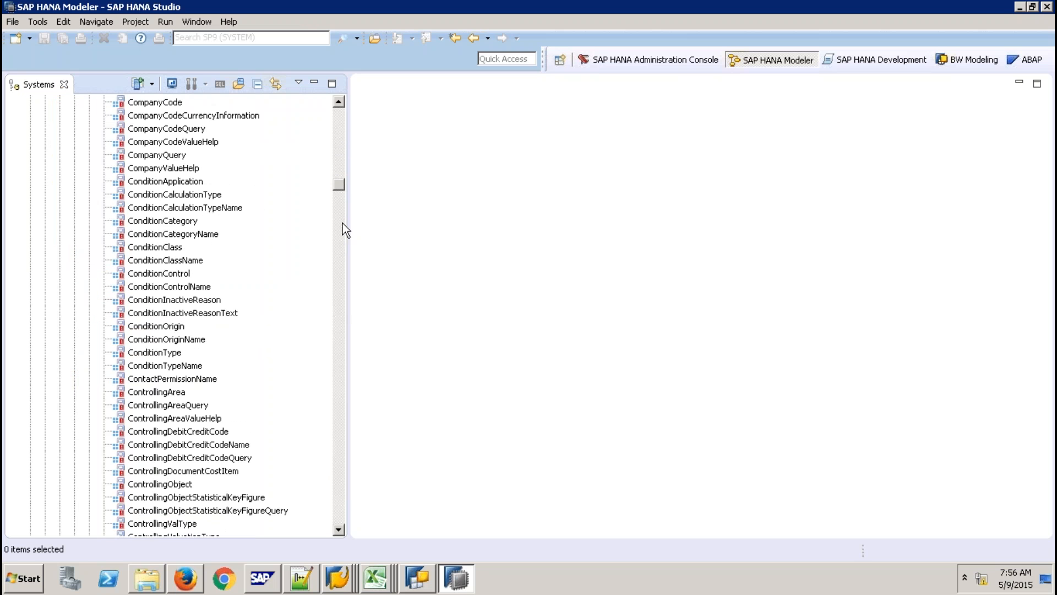
drag(343, 223, 343, 264)
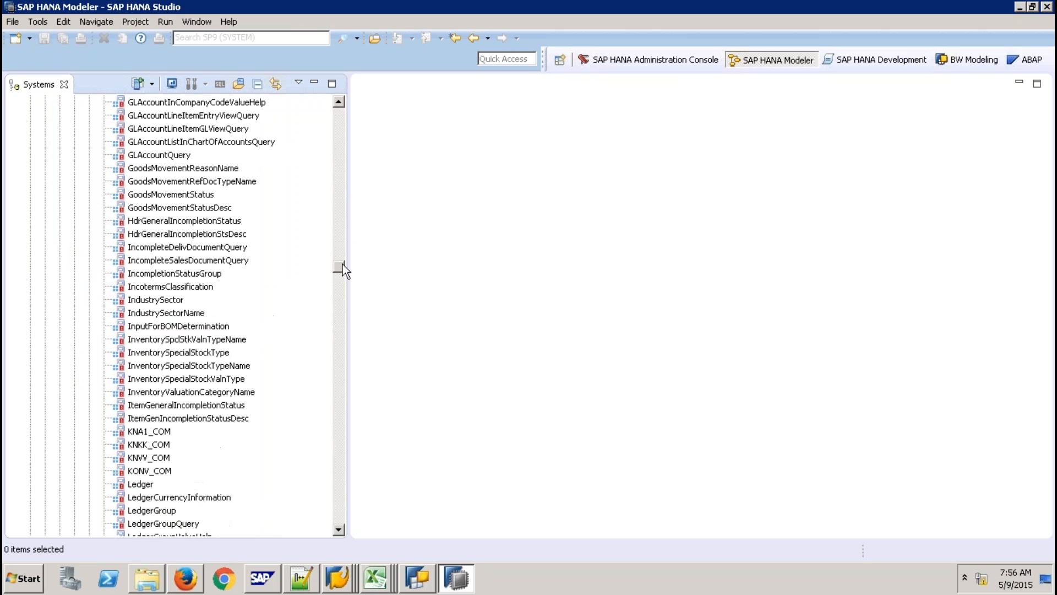
drag(339, 263, 337, 273)
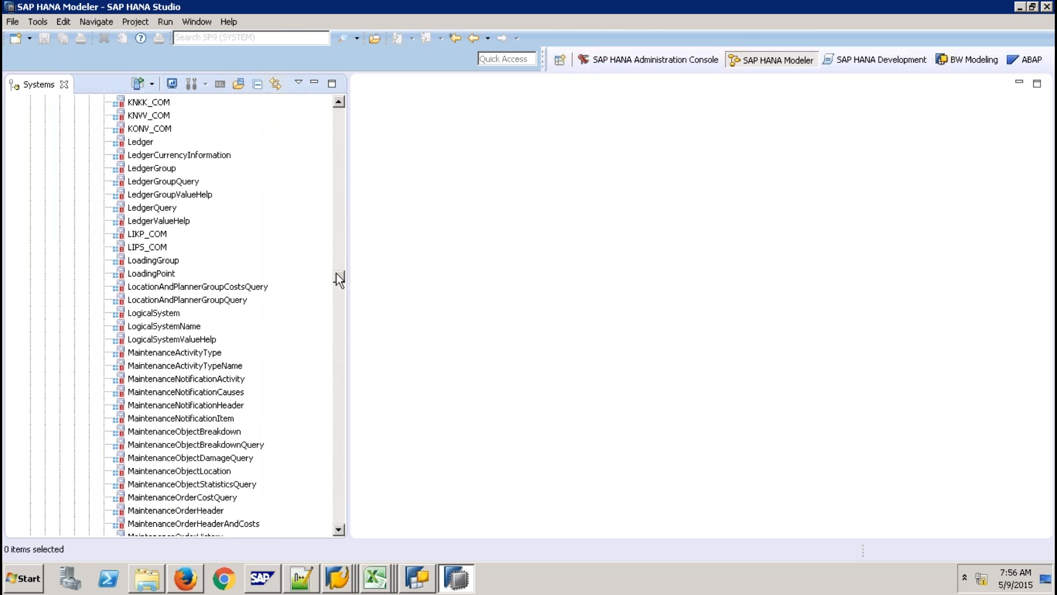
scroll(338, 280, down, 1)
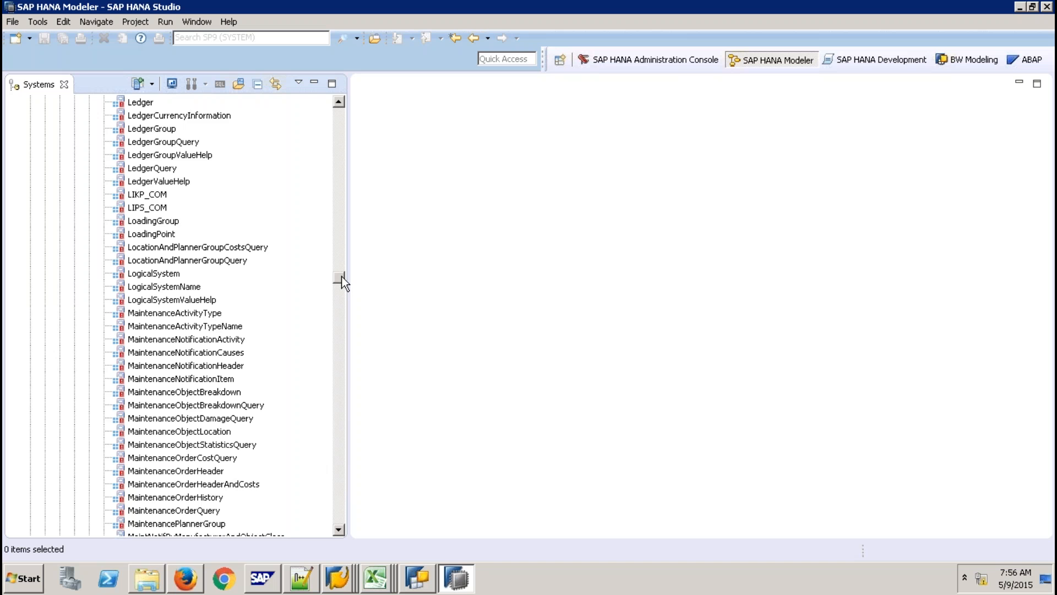
drag(342, 275, 300, 278)
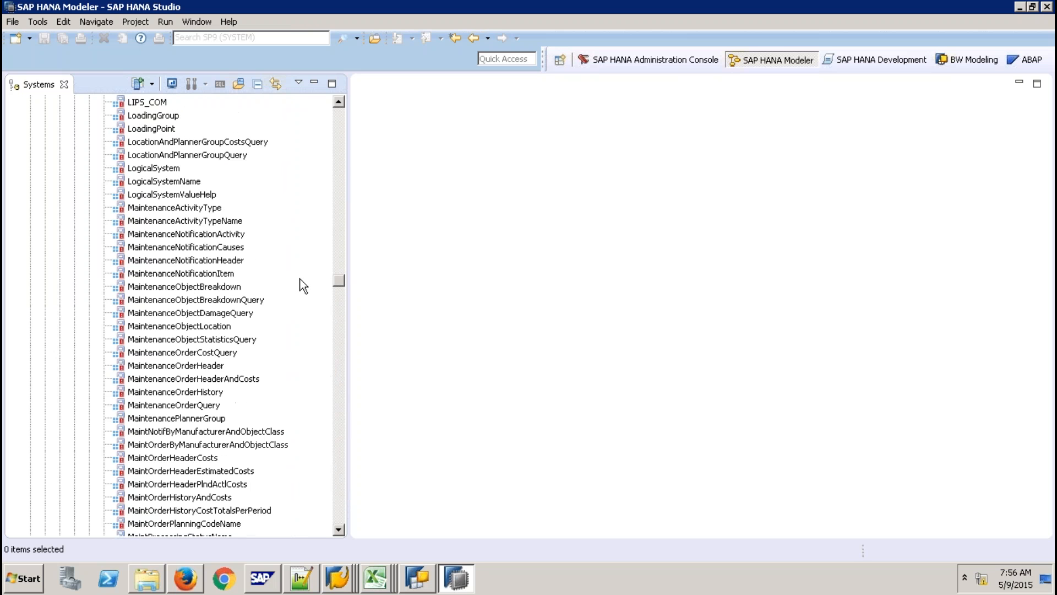
click(339, 400)
click(338, 400)
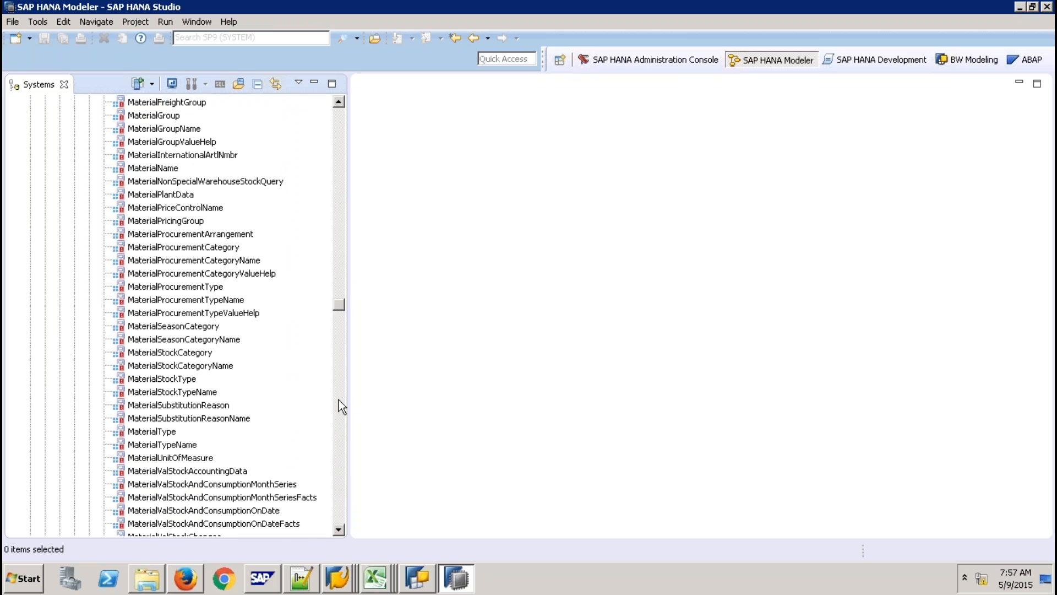
click(338, 407)
click(339, 407)
click(338, 407)
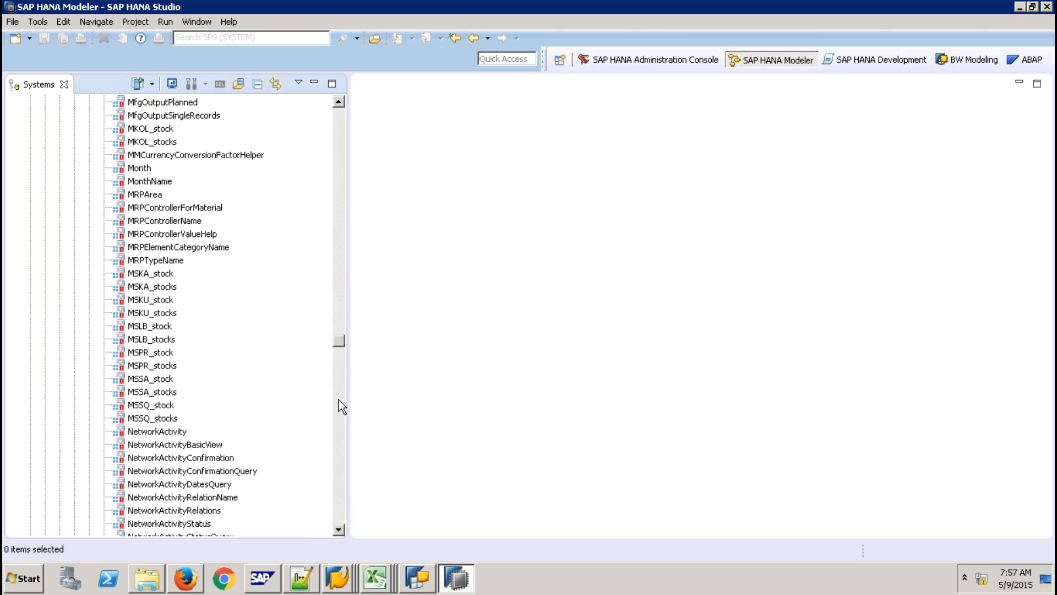
click(338, 402)
click(339, 402)
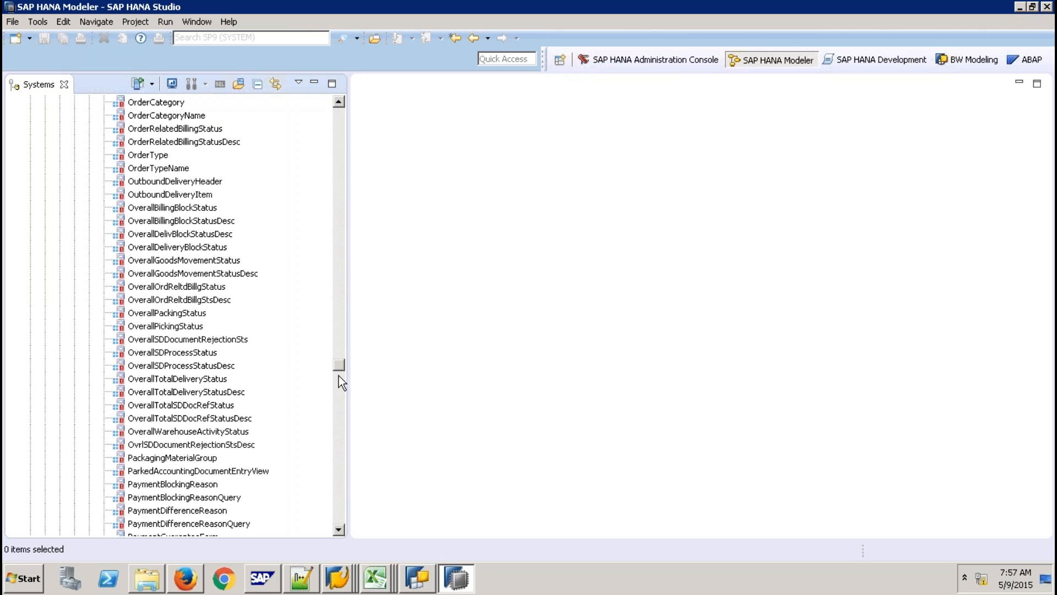
drag(339, 364, 341, 457)
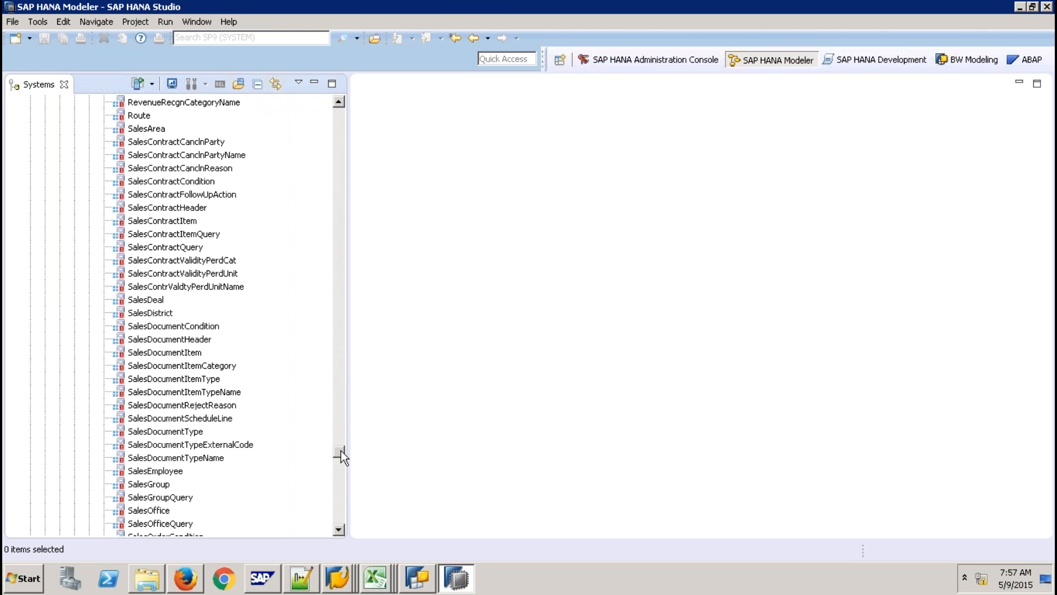
drag(341, 451, 341, 456)
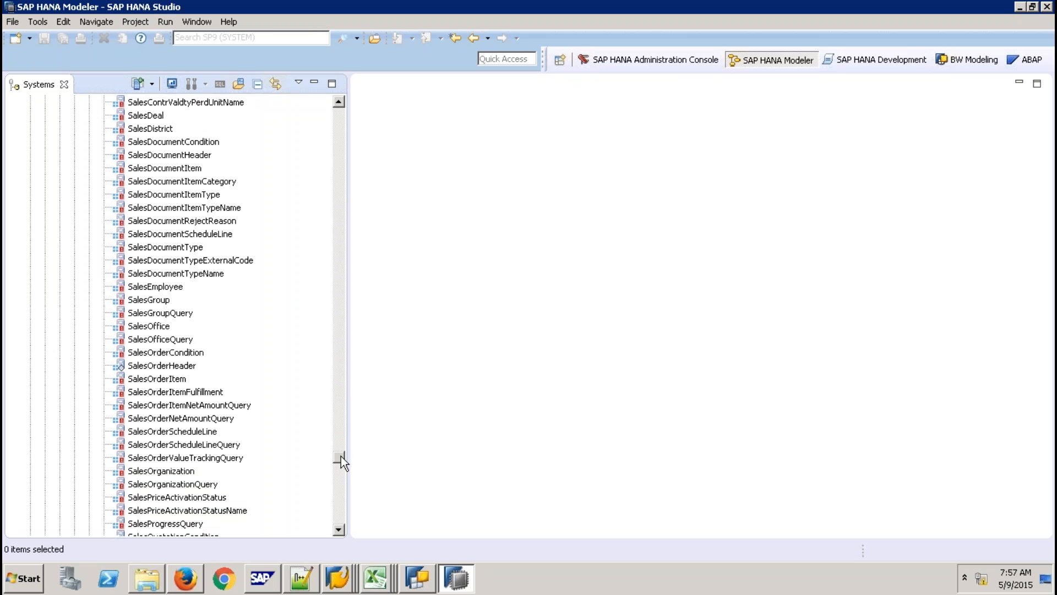
double_click(187, 367)
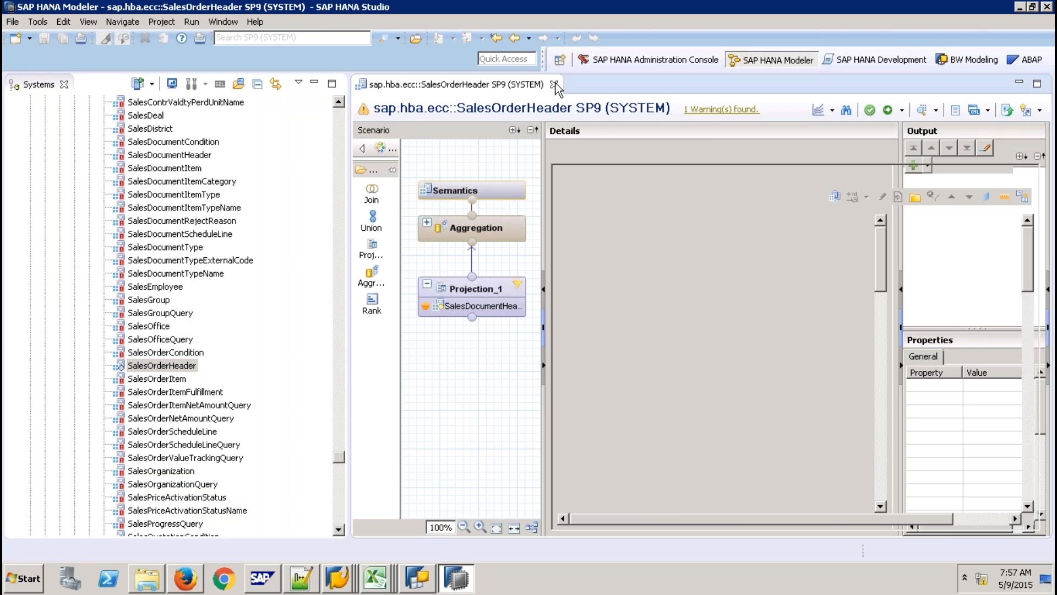
click(555, 84)
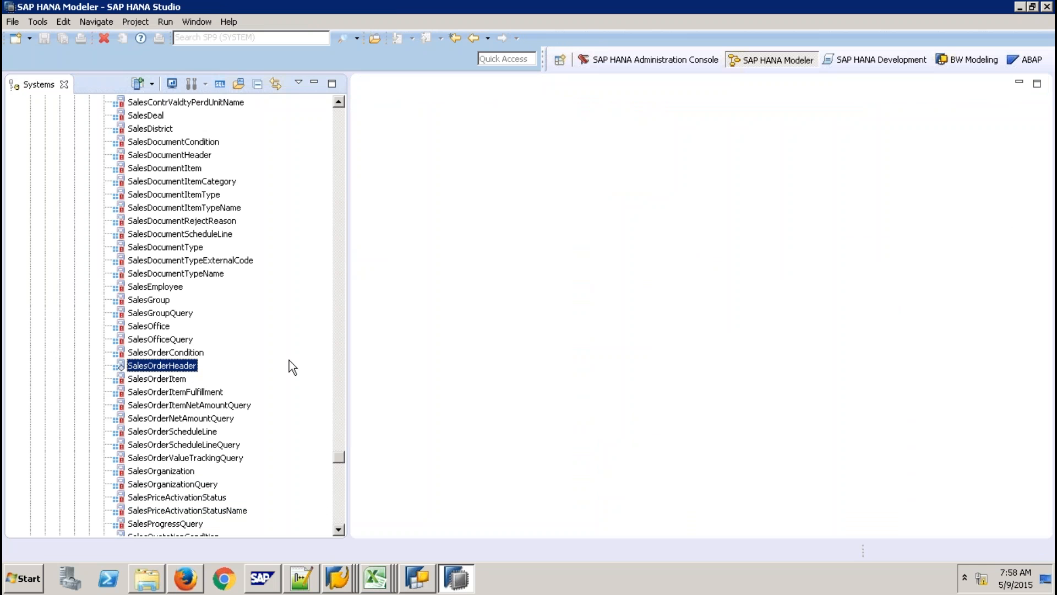
click(338, 529)
click(338, 530)
click(339, 529)
click(338, 530)
click(338, 530)
click(338, 530)
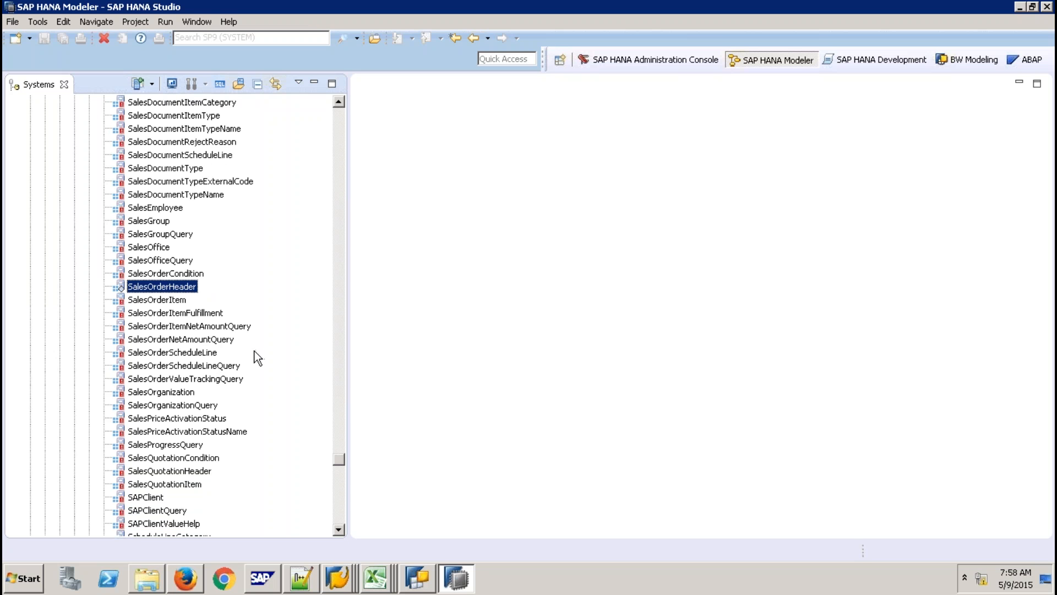
Open the SalesOrderScheduleLineQuery calculation view and compact its scenario diagram layout.
click(212, 367)
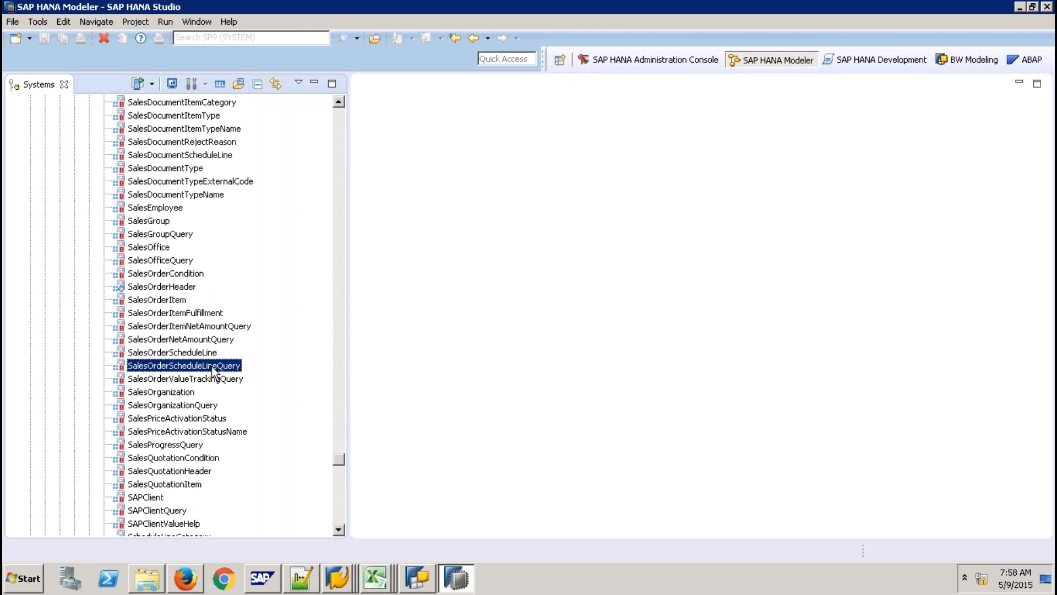
double_click(212, 366)
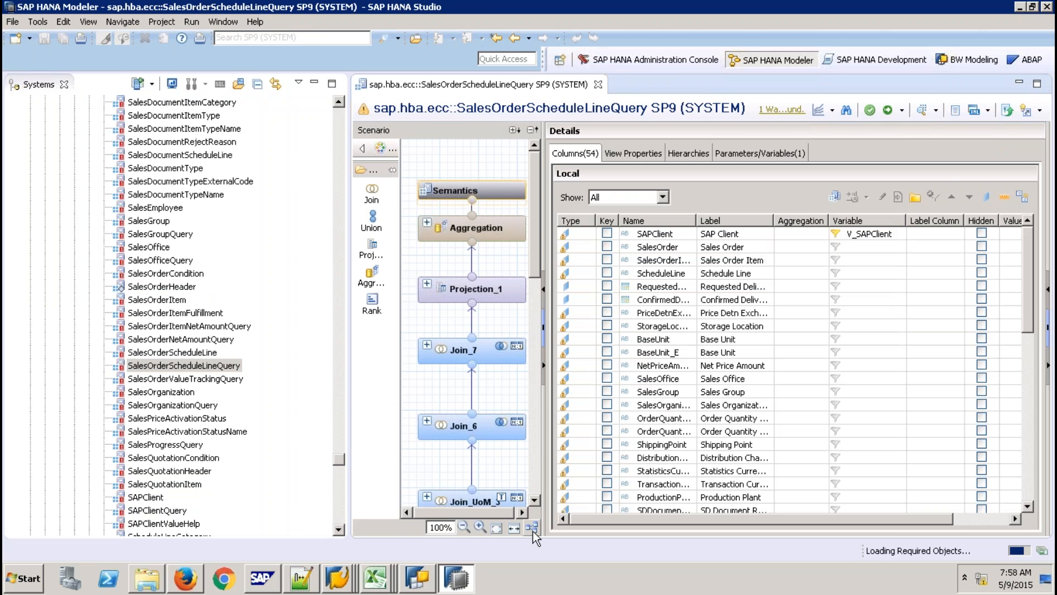
click(532, 529)
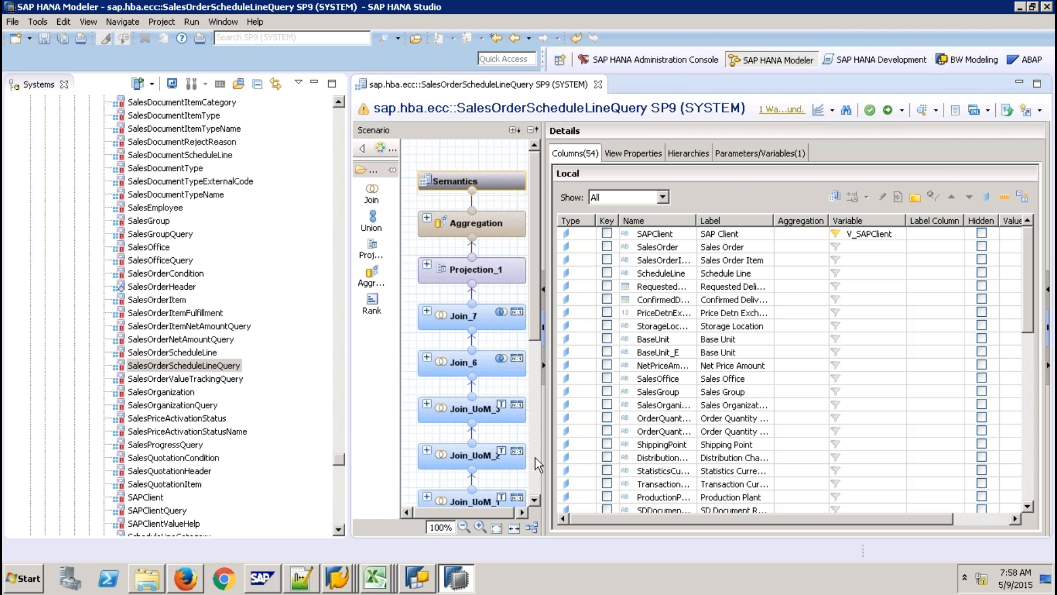
click(536, 457)
click(534, 501)
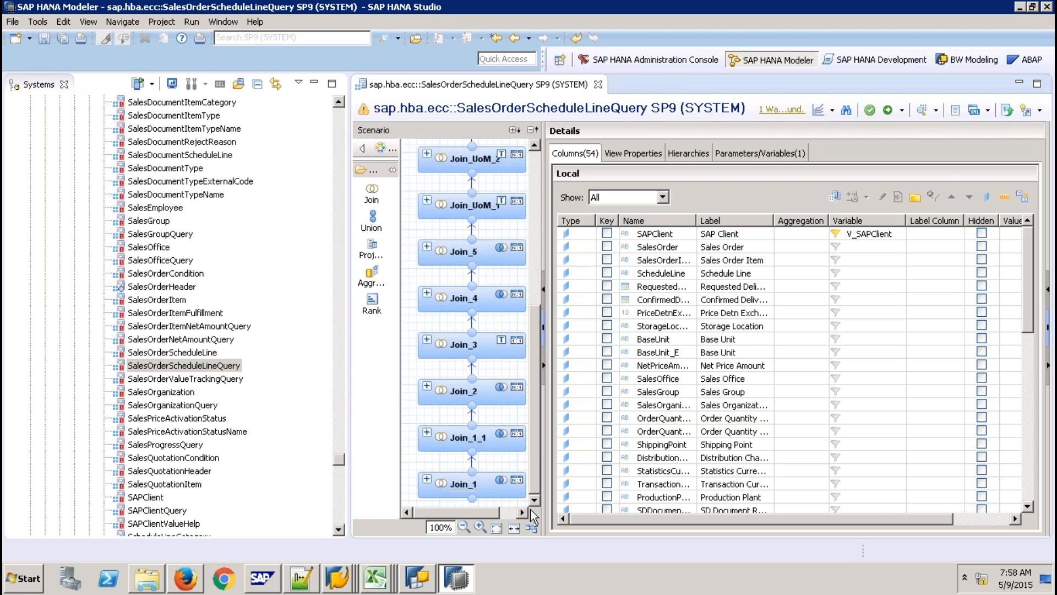
Check Join_1's column mapping, then open the underlying SalesOrderScheduleLine view.
click(503, 485)
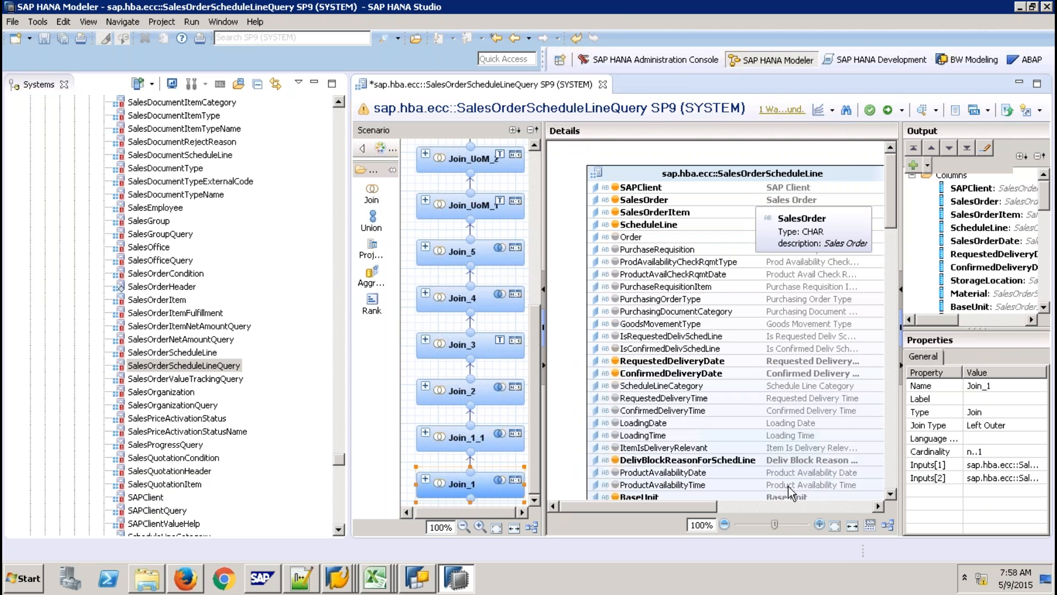
click(790, 506)
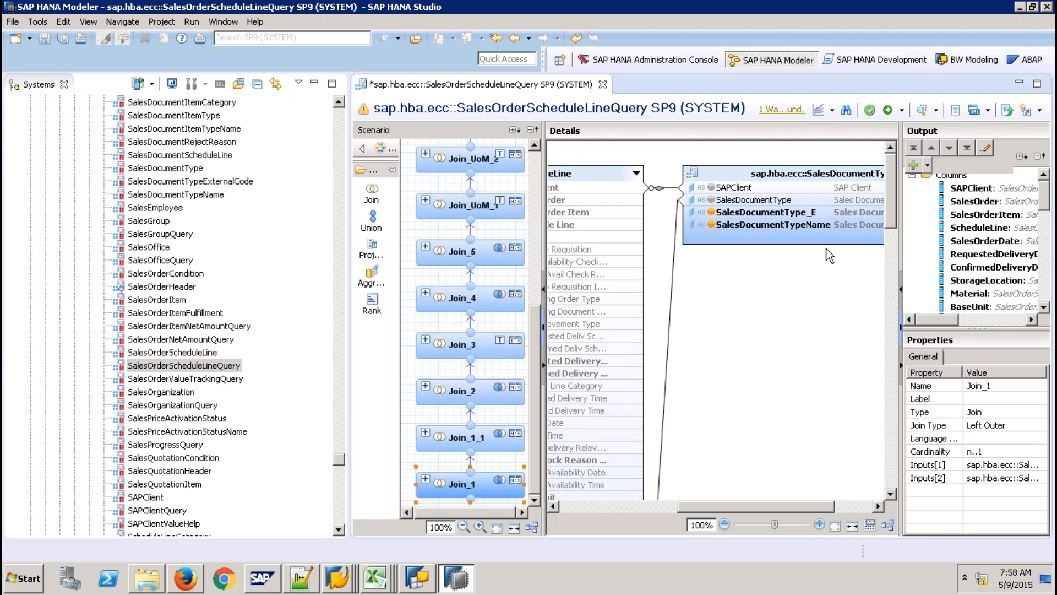
click(857, 507)
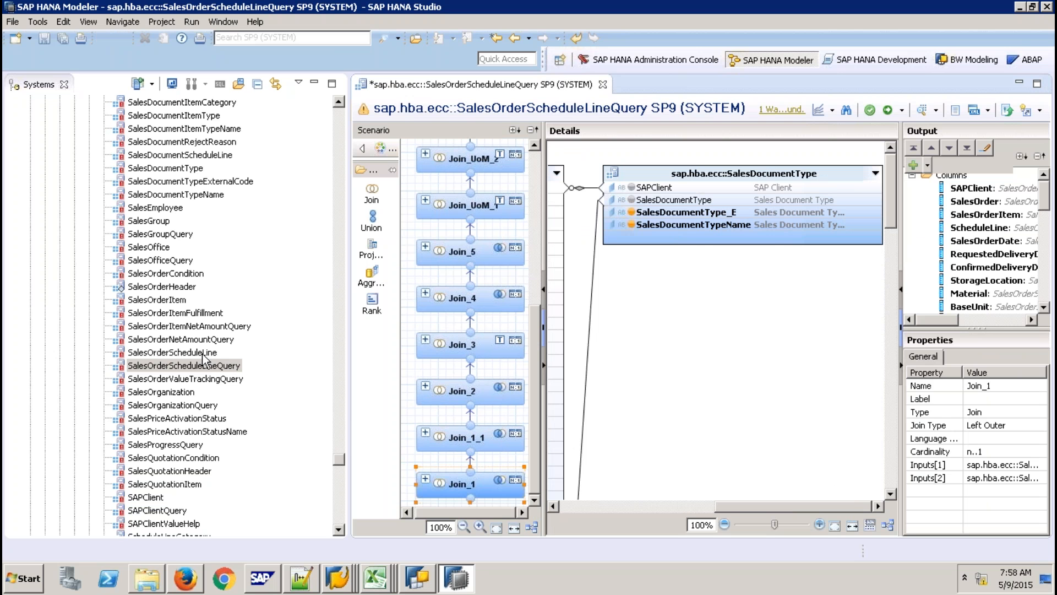
drag(204, 353, 430, 319)
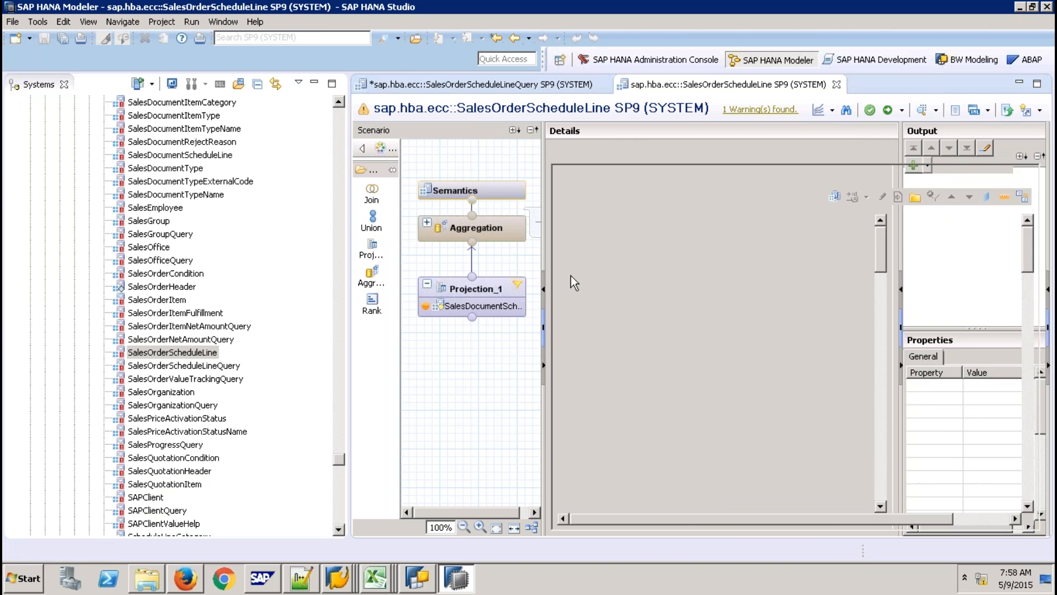
Follow Projection_1's source into the SalesDocumentScheduleLine view and inspect the tables joined in Join_1.
click(496, 286)
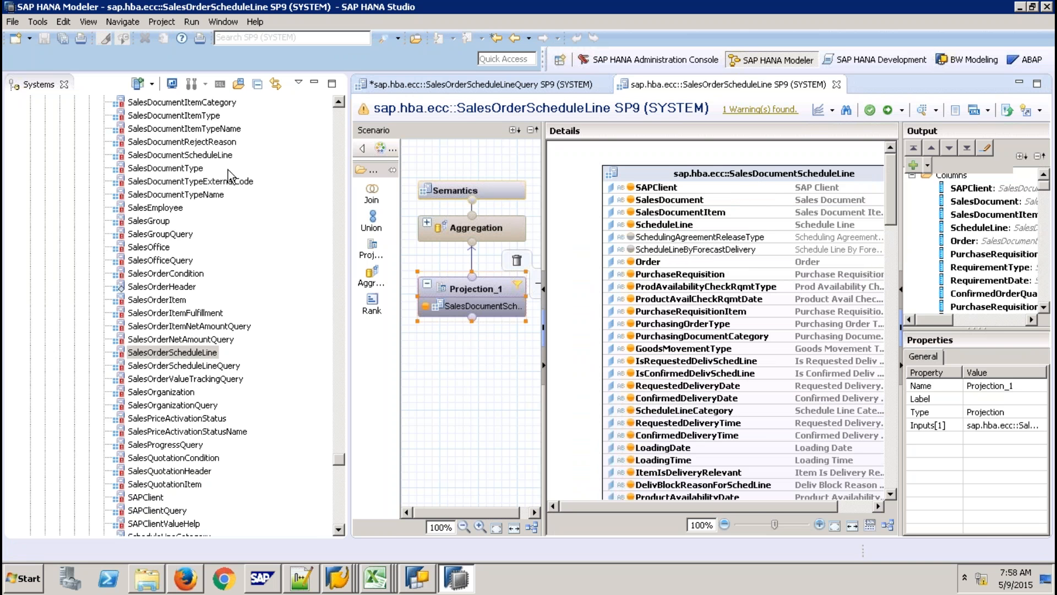
click(216, 155)
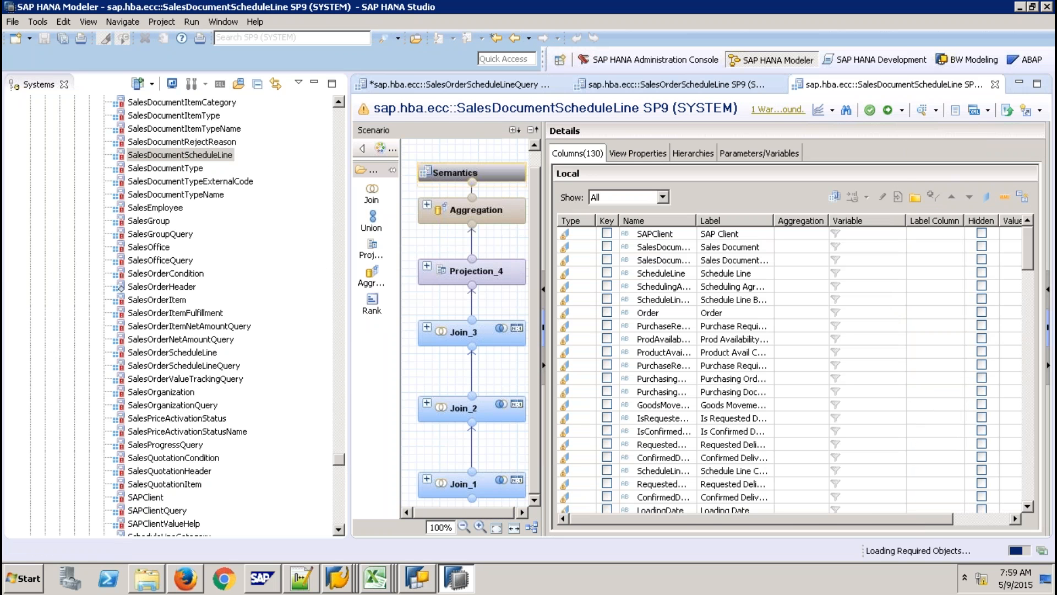
click(522, 487)
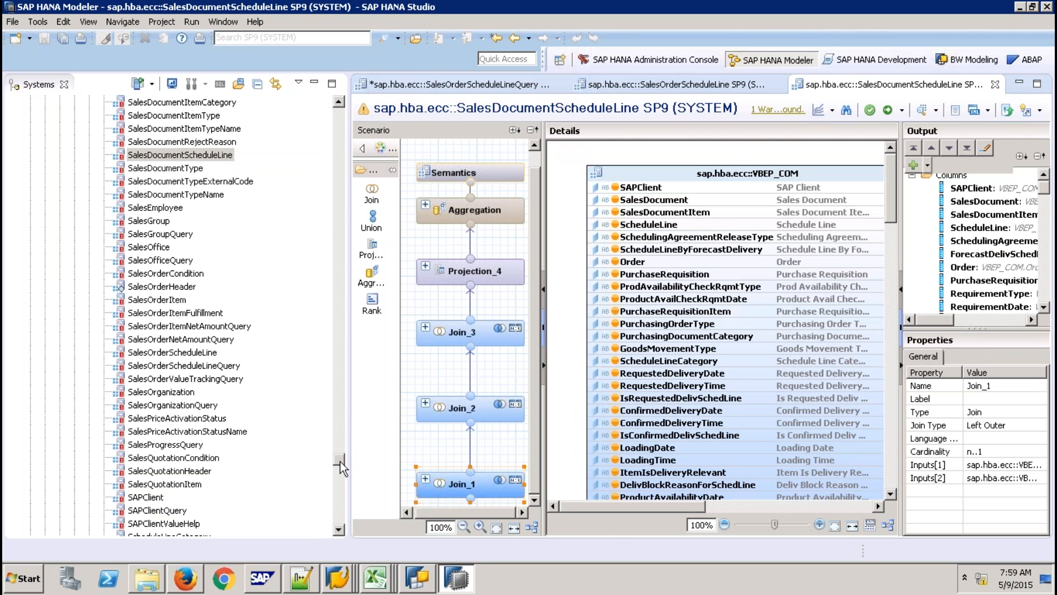
Open VBEP_COM to confirm its Projection_1 reads the VBEP table, then switch to Firefox.
drag(339, 461, 339, 497)
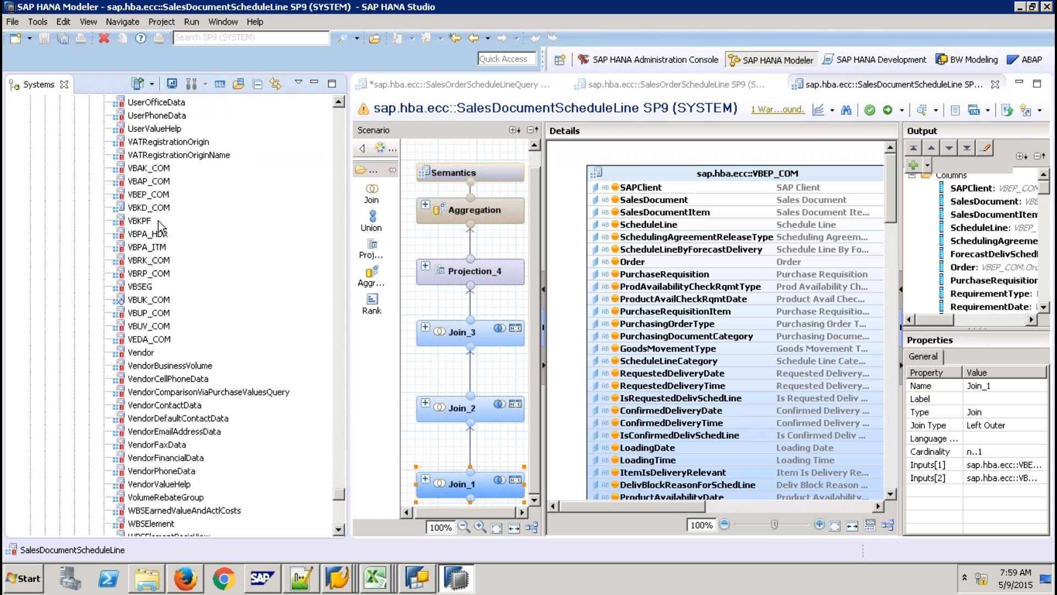
drag(157, 194, 392, 240)
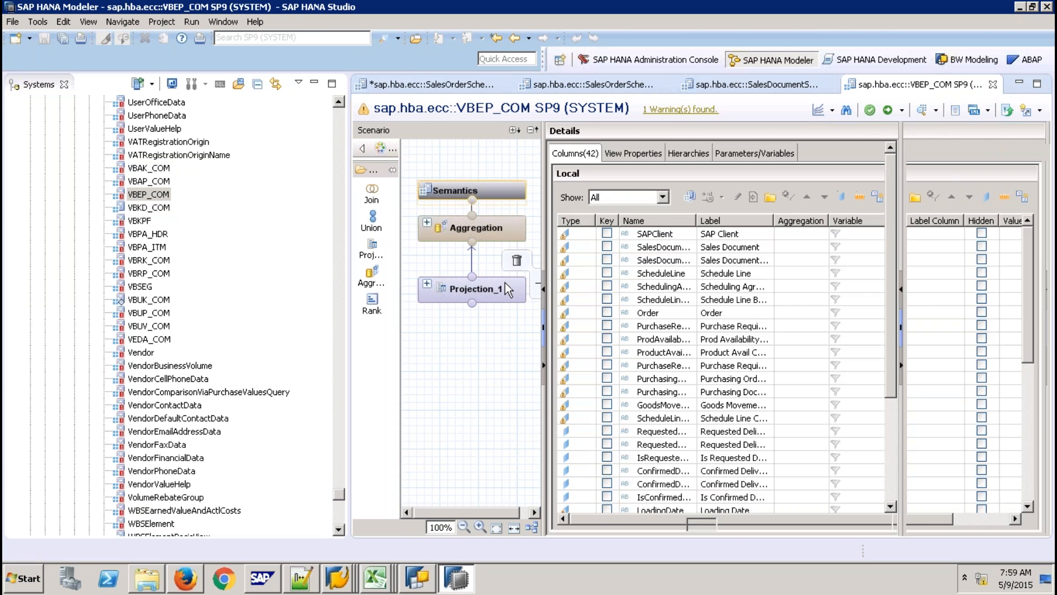
click(505, 283)
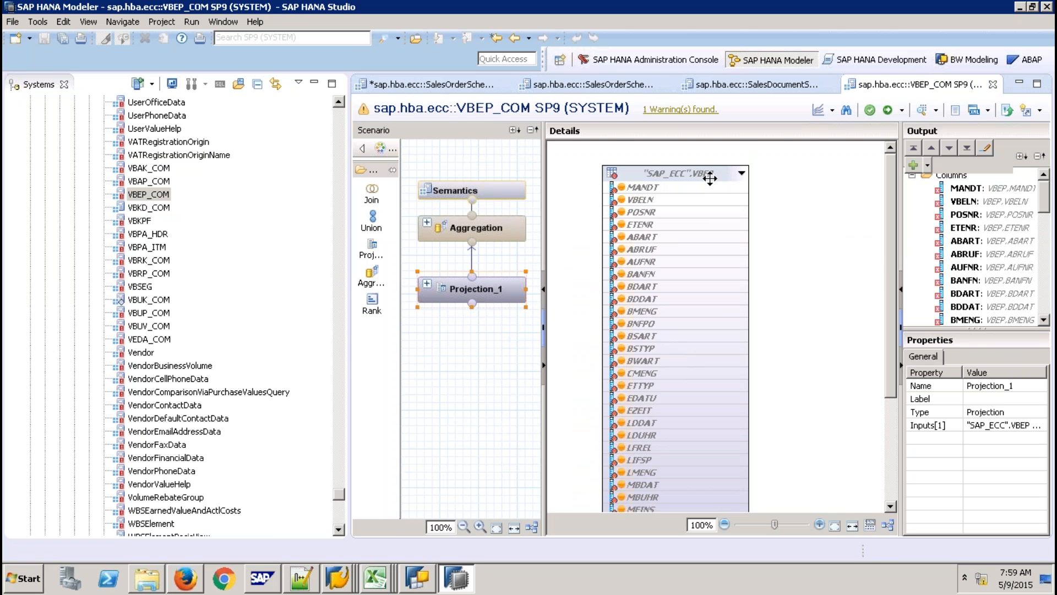
click(190, 579)
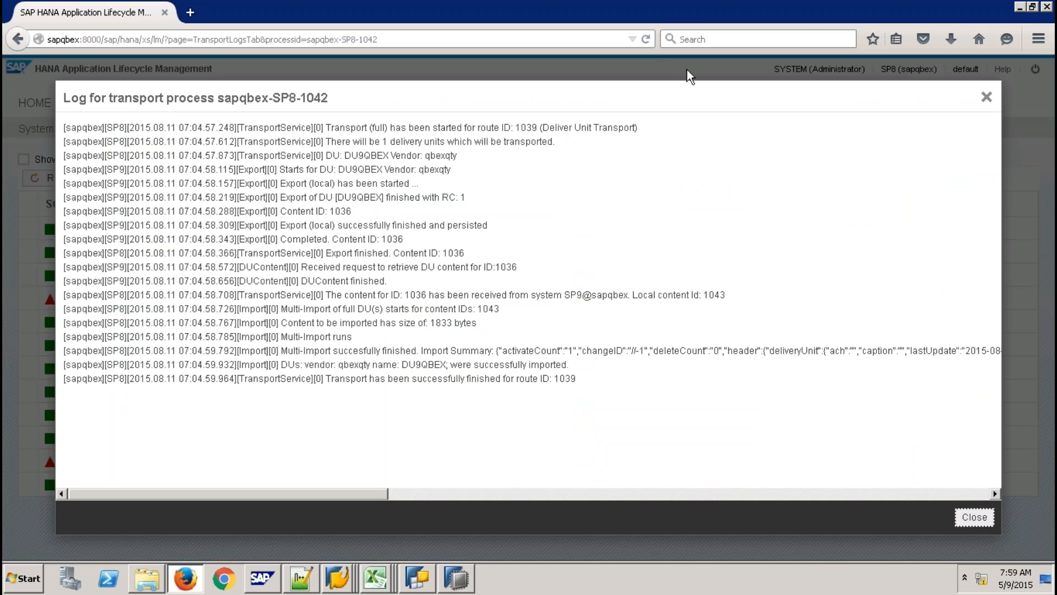
Enter sapqbex:8001 in the address bar and open the SAP HANA Live Browser suggestion.
click(319, 39)
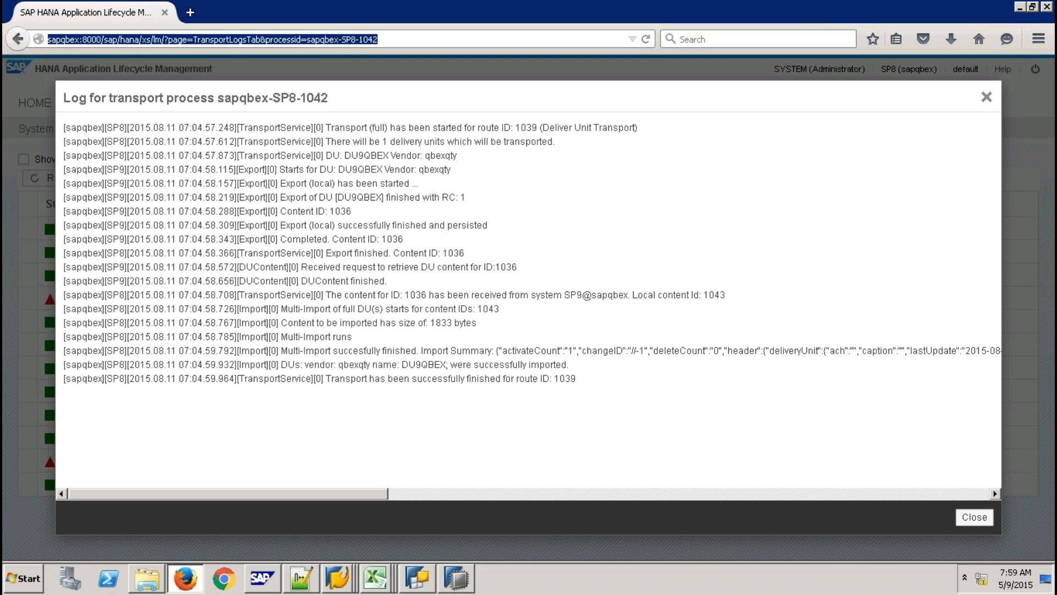
text(sapq)
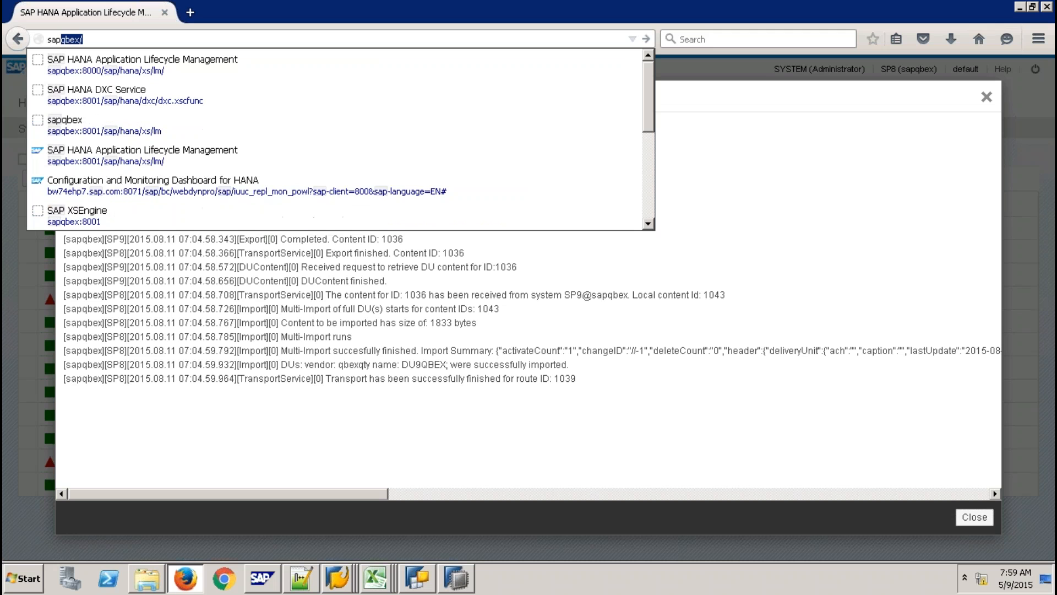
text(bex)
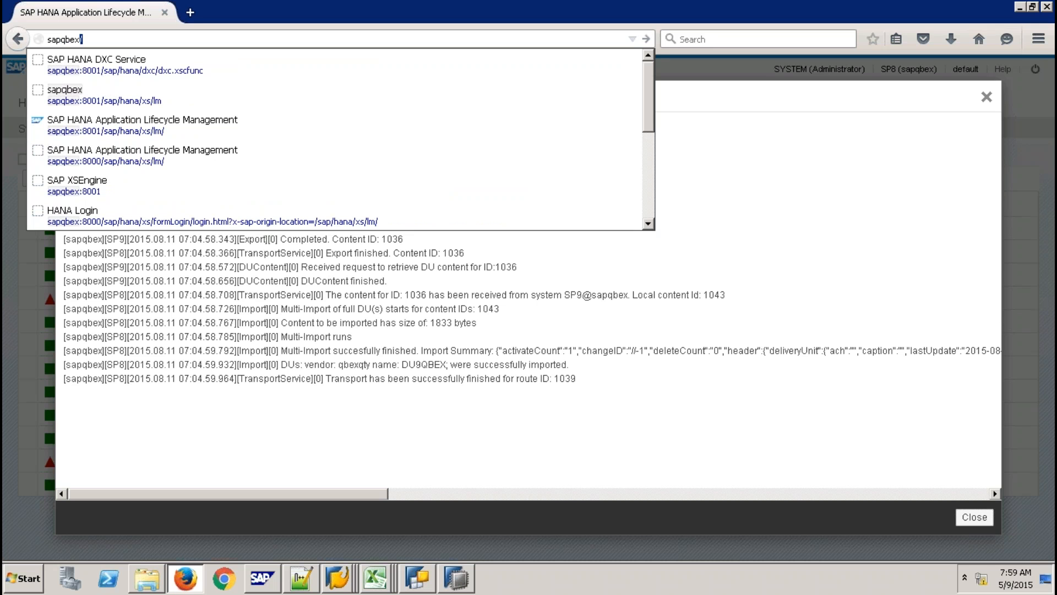
text(:800)
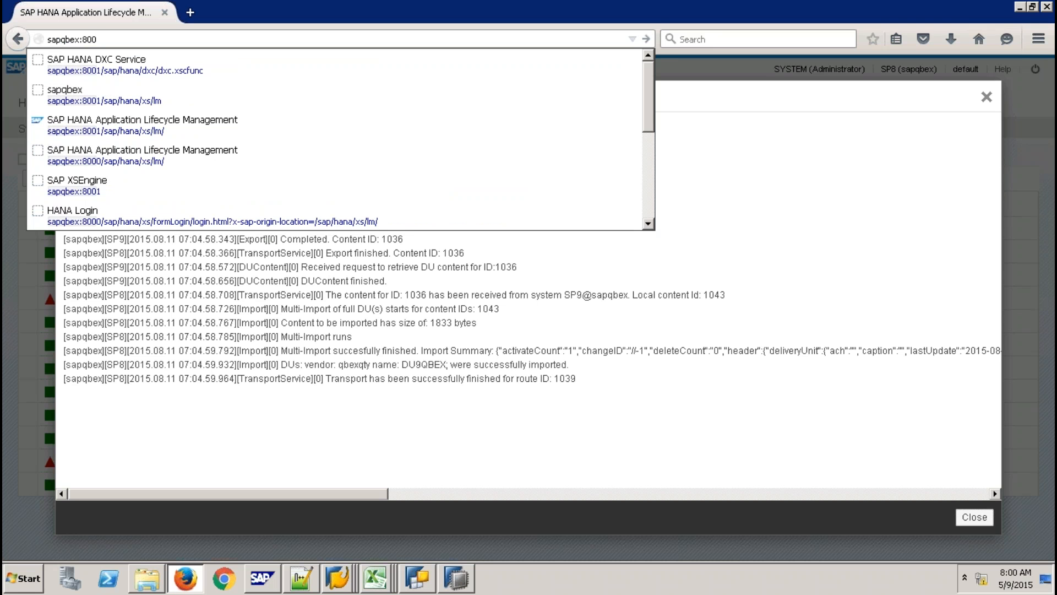
text(1)
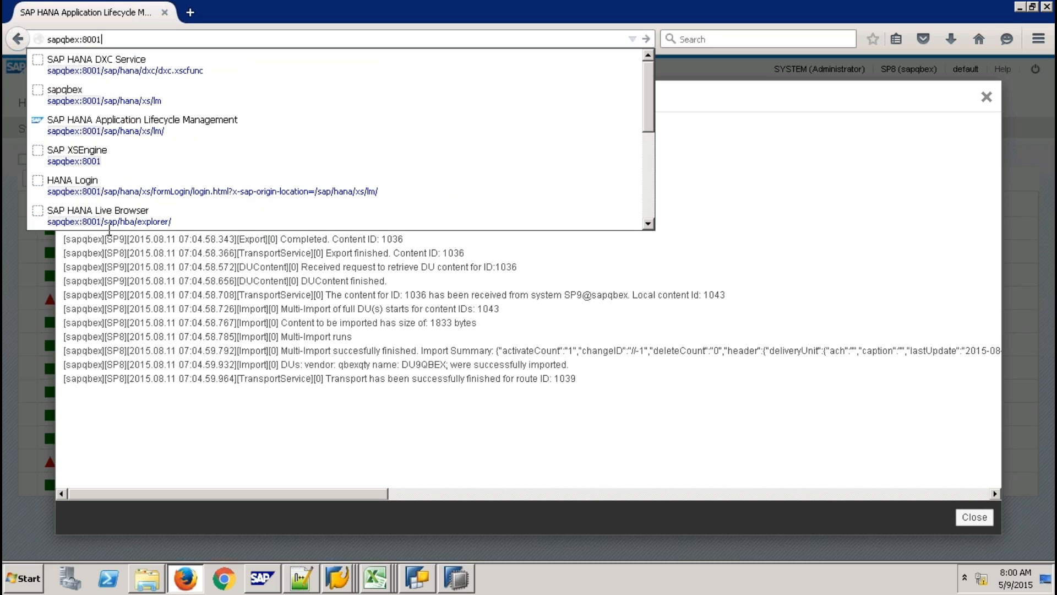
click(135, 210)
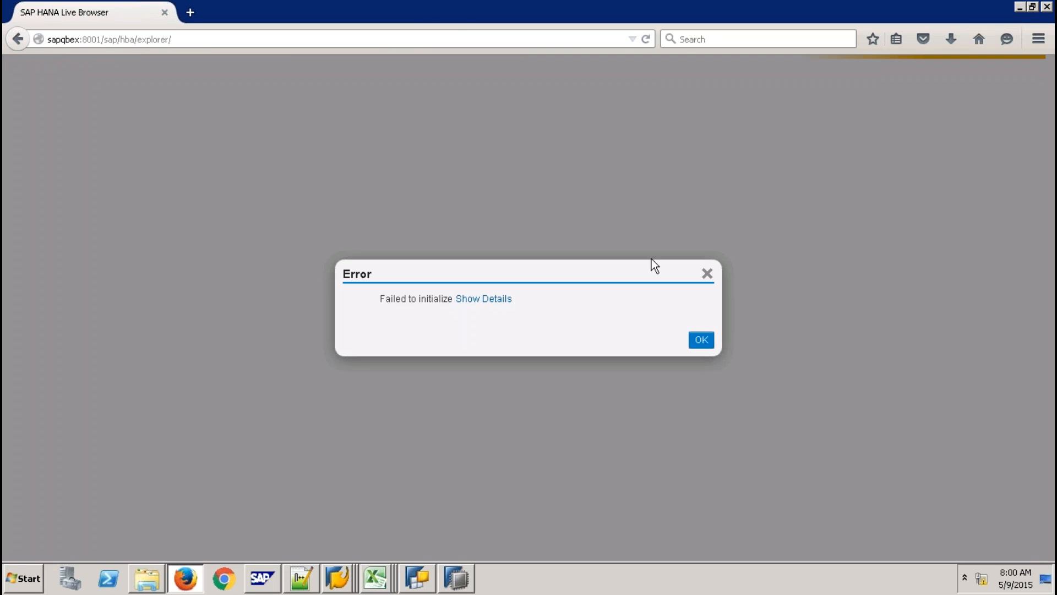
Dismiss the 'Failed to initialize' error, reload the Live Browser, then return to HANA Studio's VBEP_COM view.
click(698, 337)
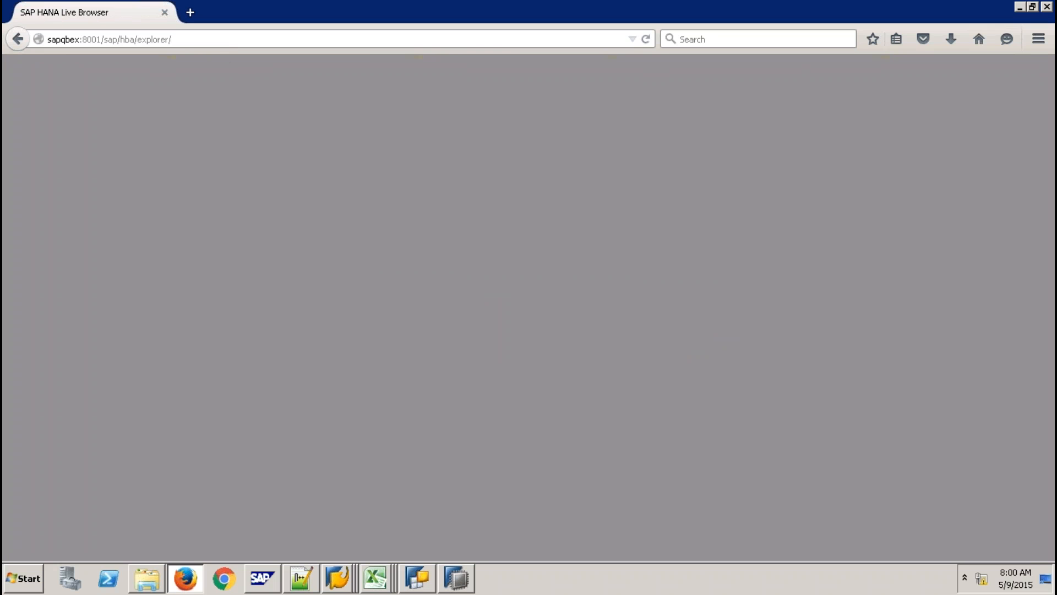
key(ctrl+l)
key(Return)
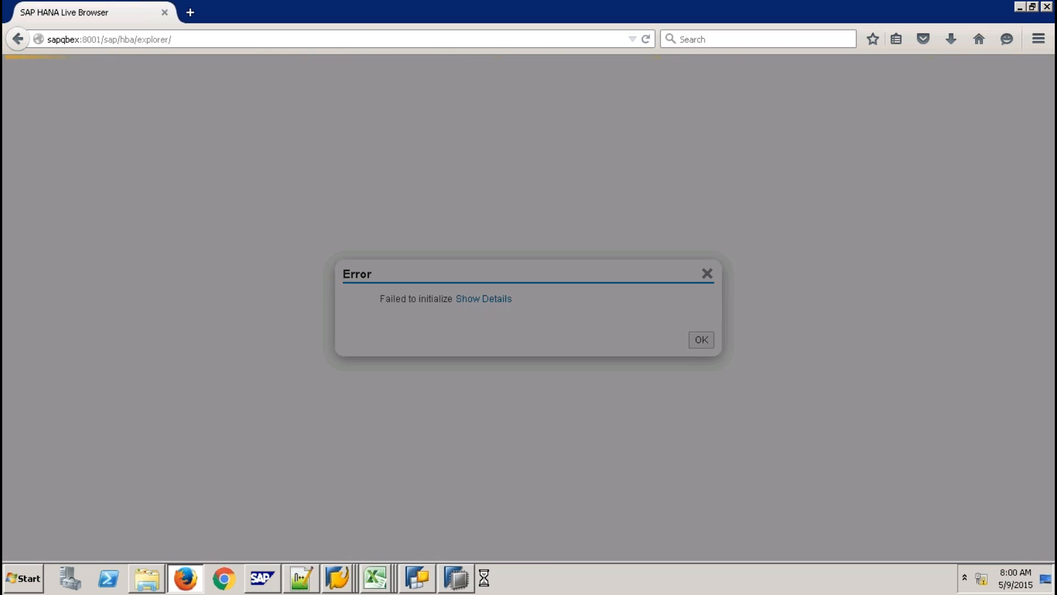
mouse_move(462, 581)
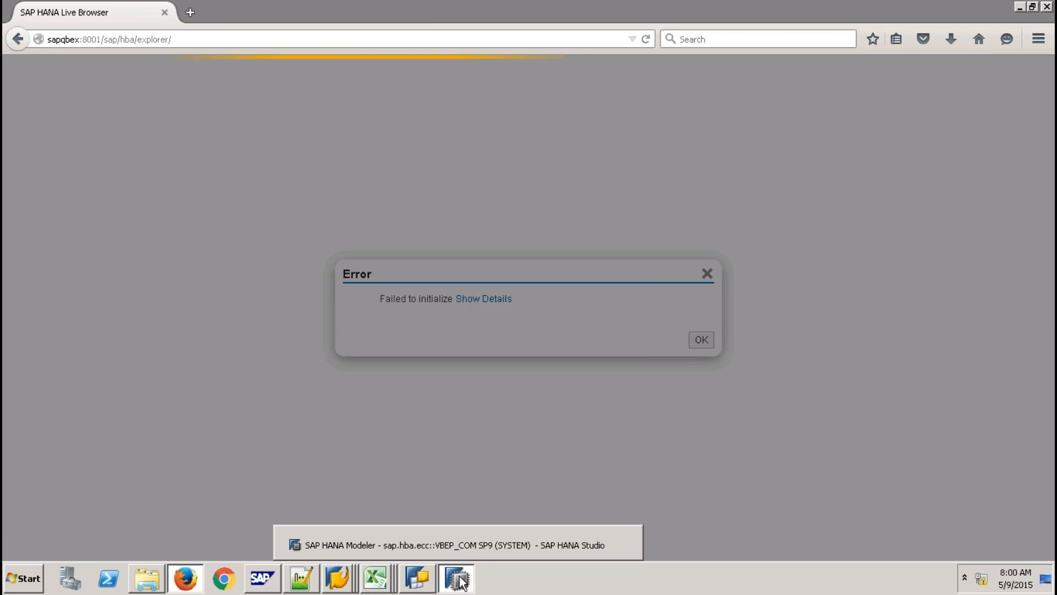
click(441, 545)
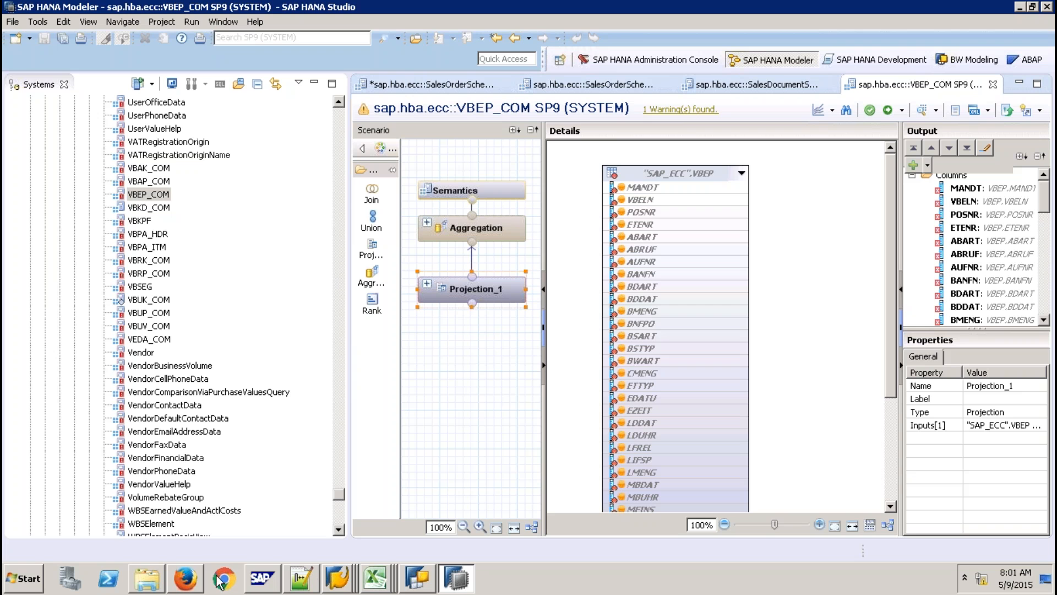
Glance at the HANA Live Browser, then cycle through the schedule line views back to VBEP_COM.
click(187, 580)
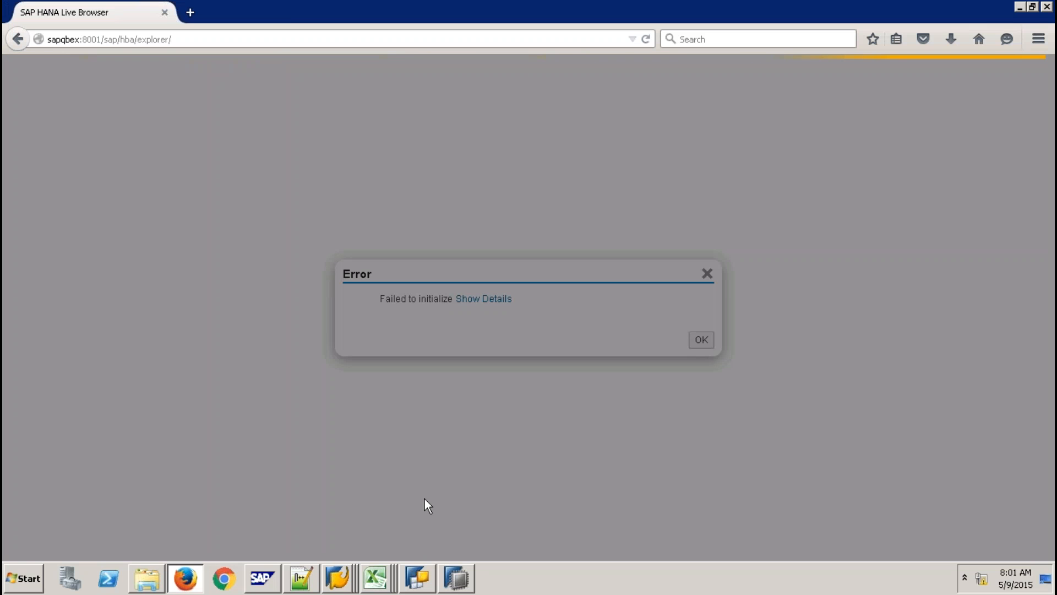
click(456, 578)
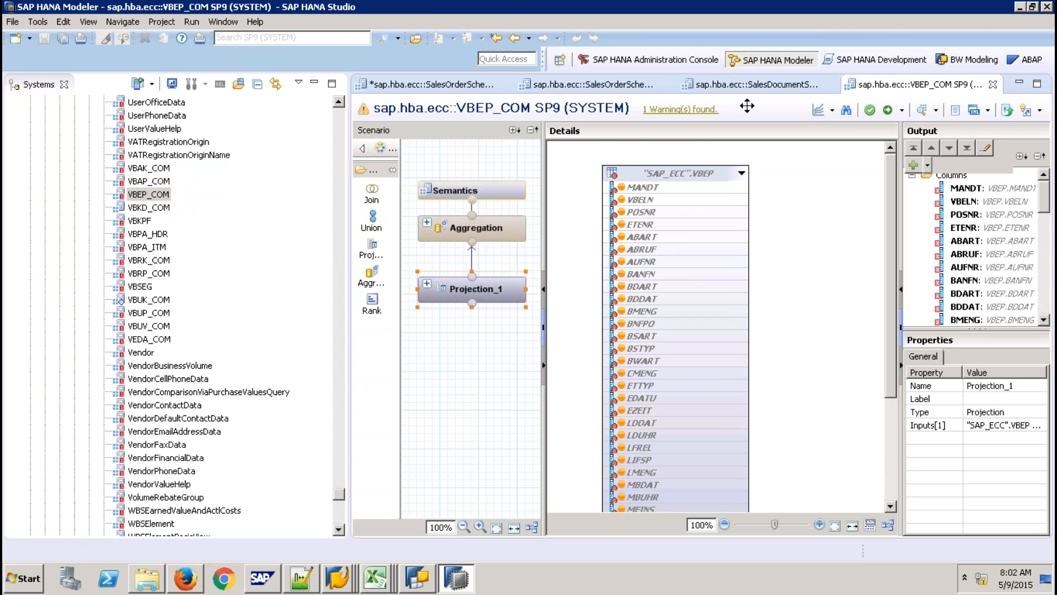
click(749, 84)
click(640, 86)
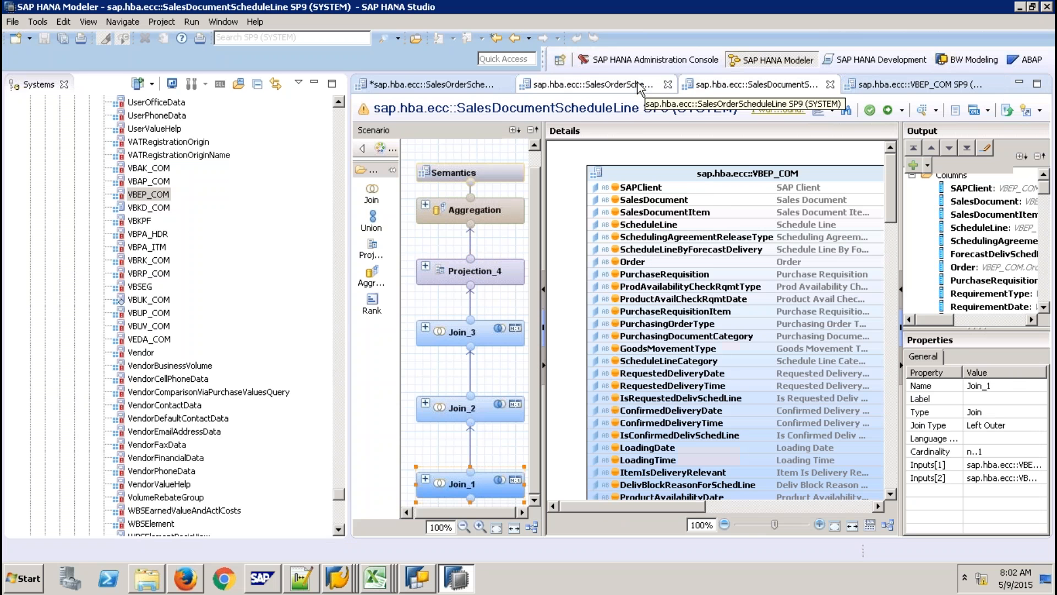
click(465, 86)
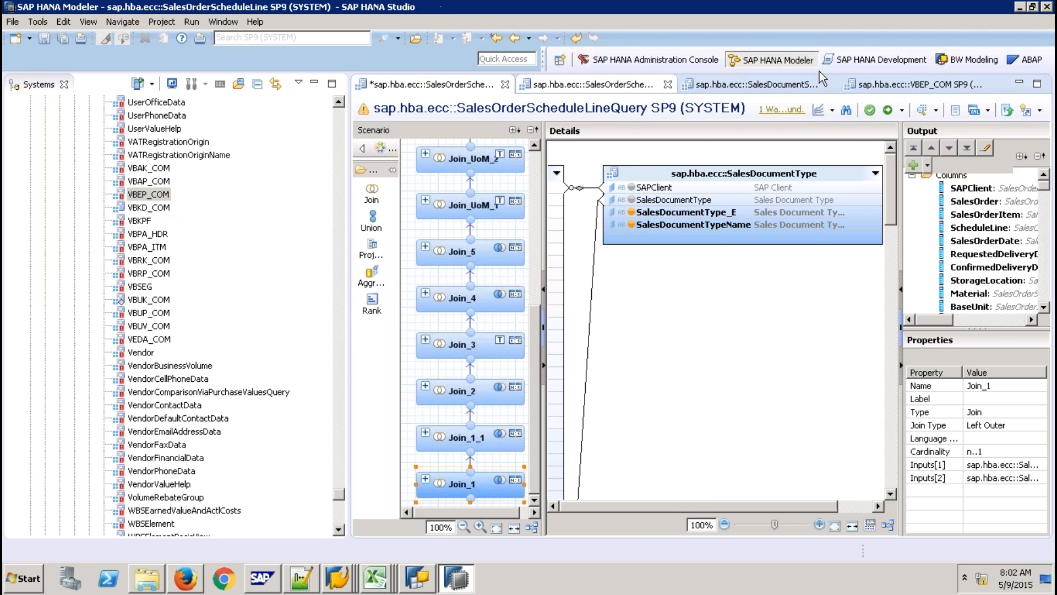
click(637, 86)
click(940, 87)
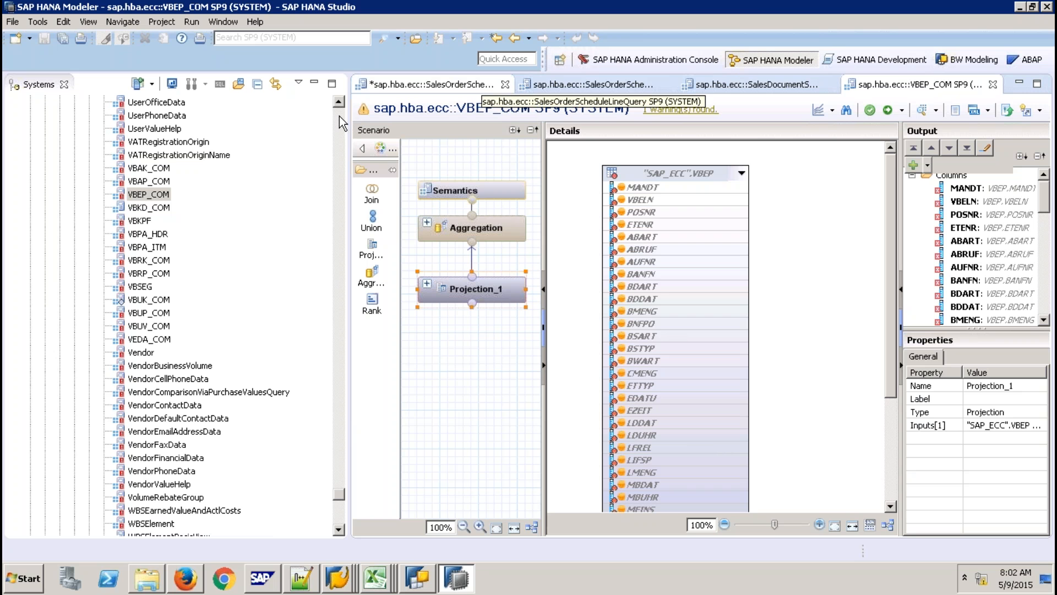
scroll(341, 122, up, 15)
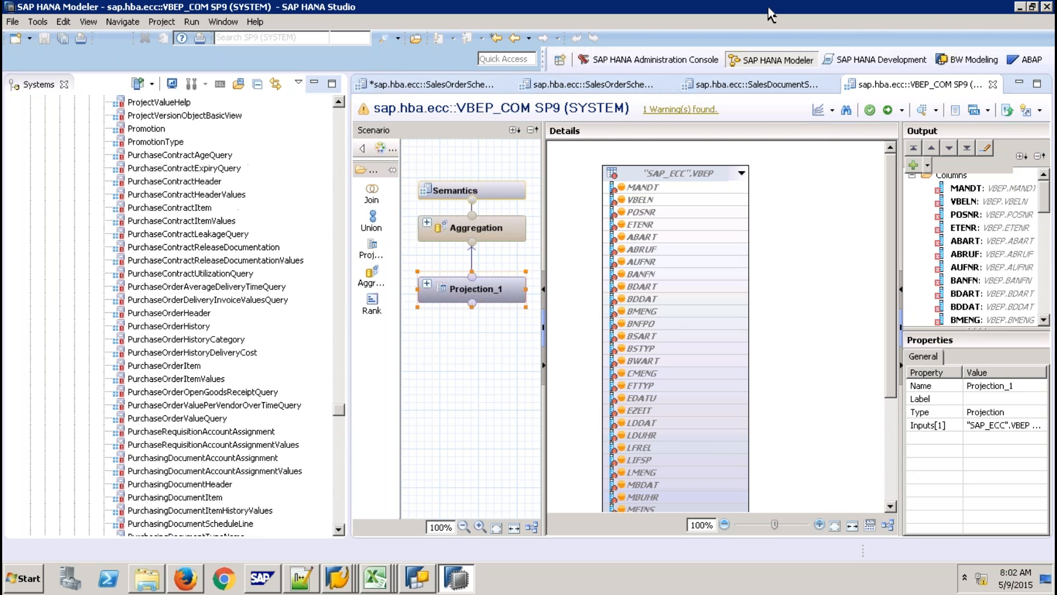
Minimize the remote session and load service.sap.com in a new Firefox tab.
click(714, 13)
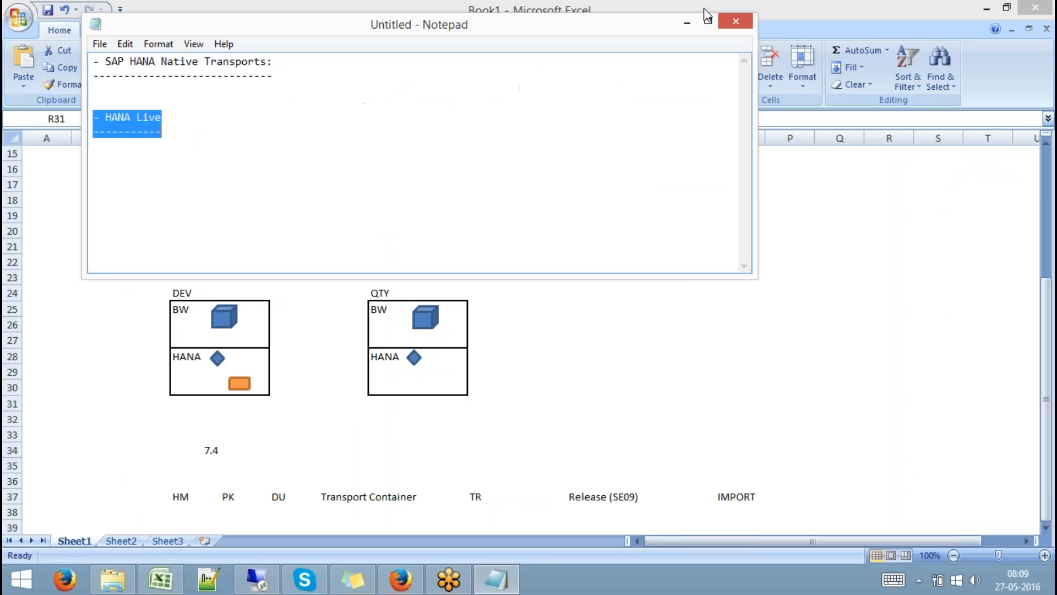
click(400, 578)
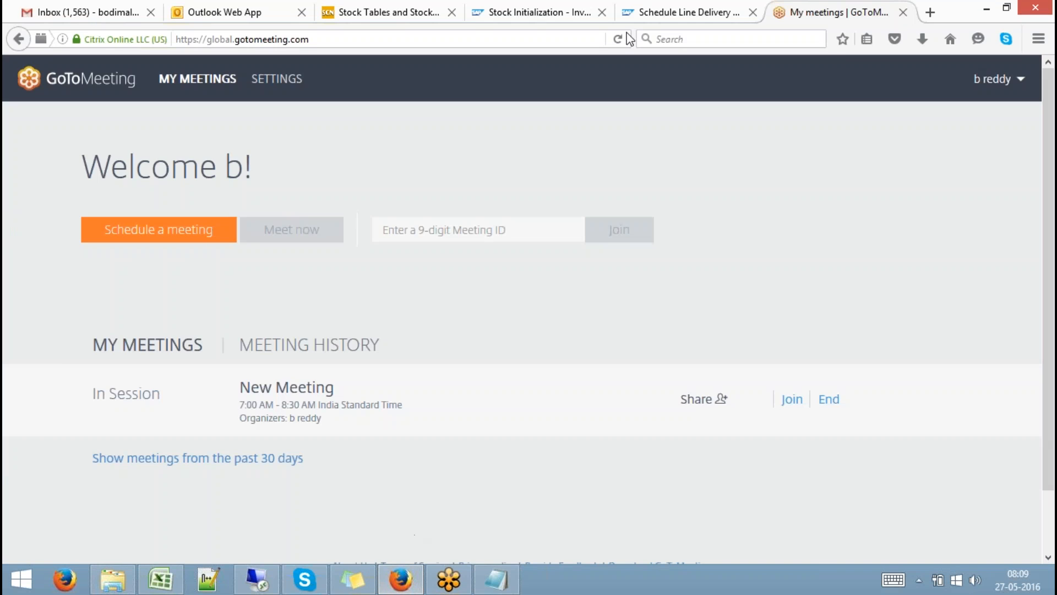
click(931, 11)
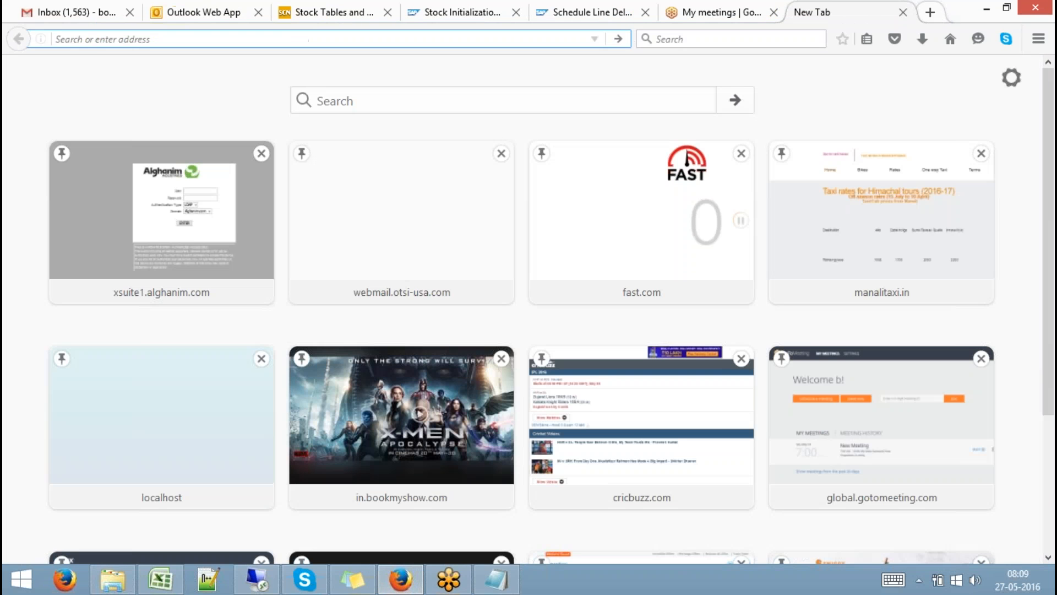
text(service.sap.com/)
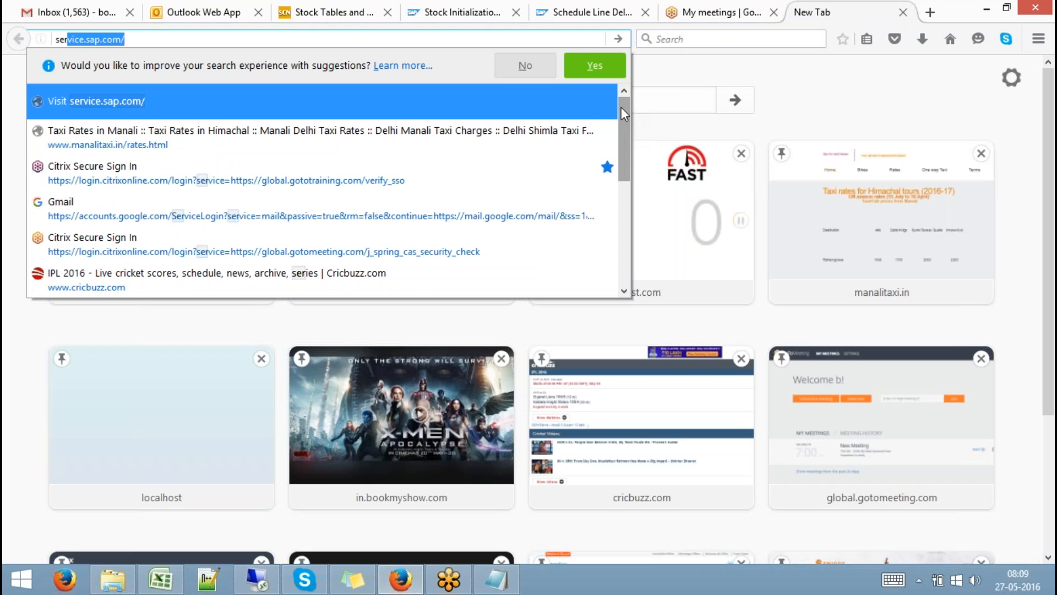
click(567, 102)
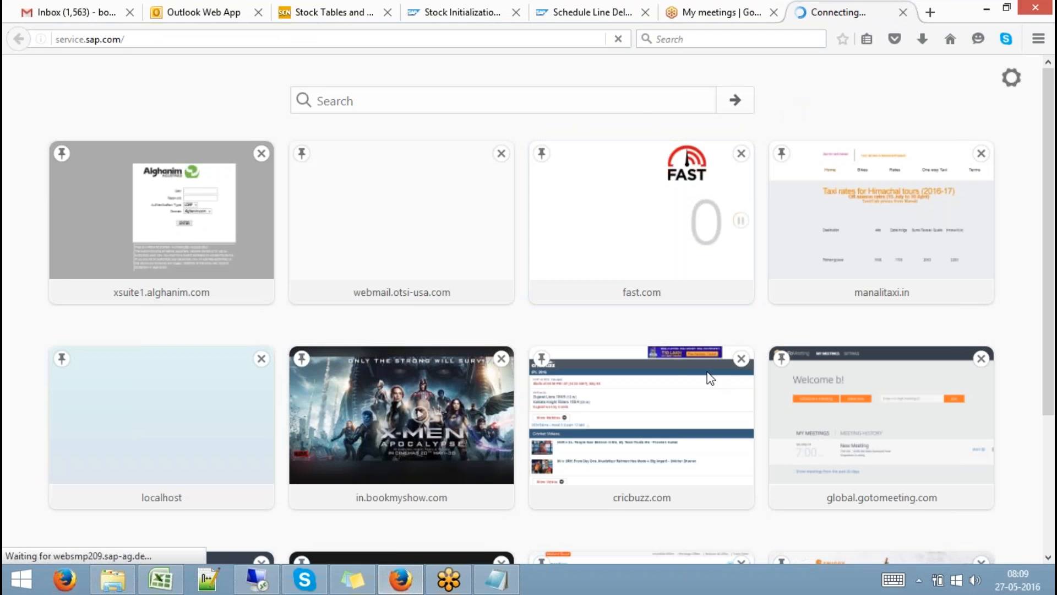
Select the support user ID in Sticky Notes, then go to the SAP Support Portal from Service Marketplace.
click(353, 579)
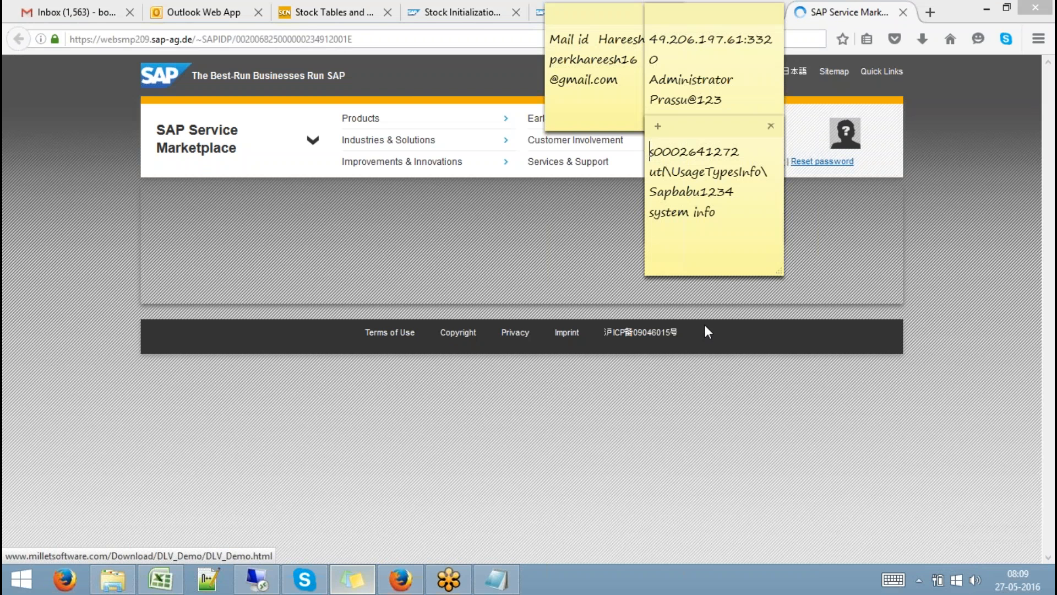
drag(746, 150, 649, 152)
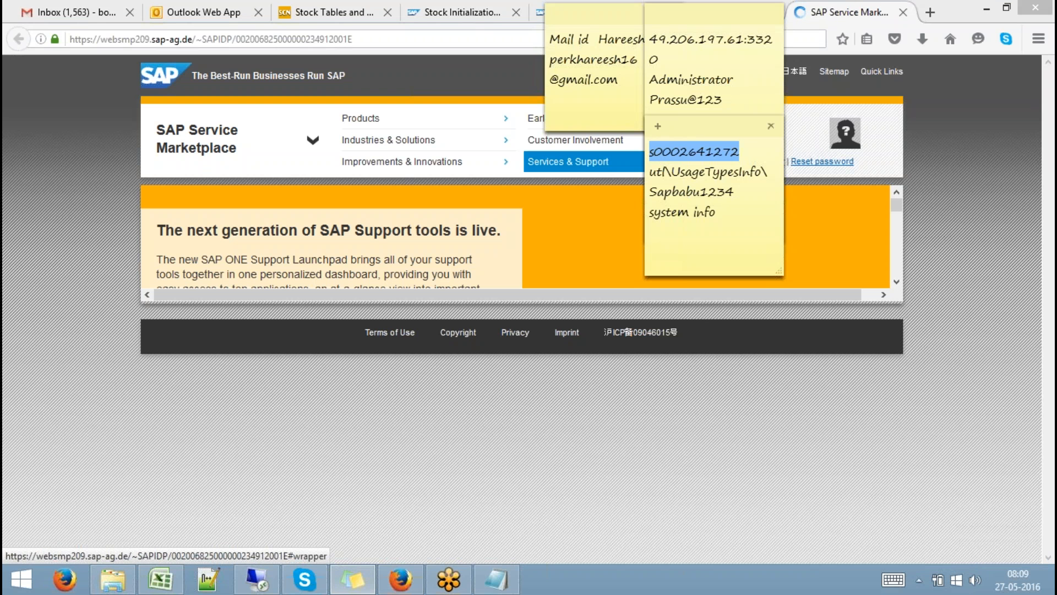
click(354, 428)
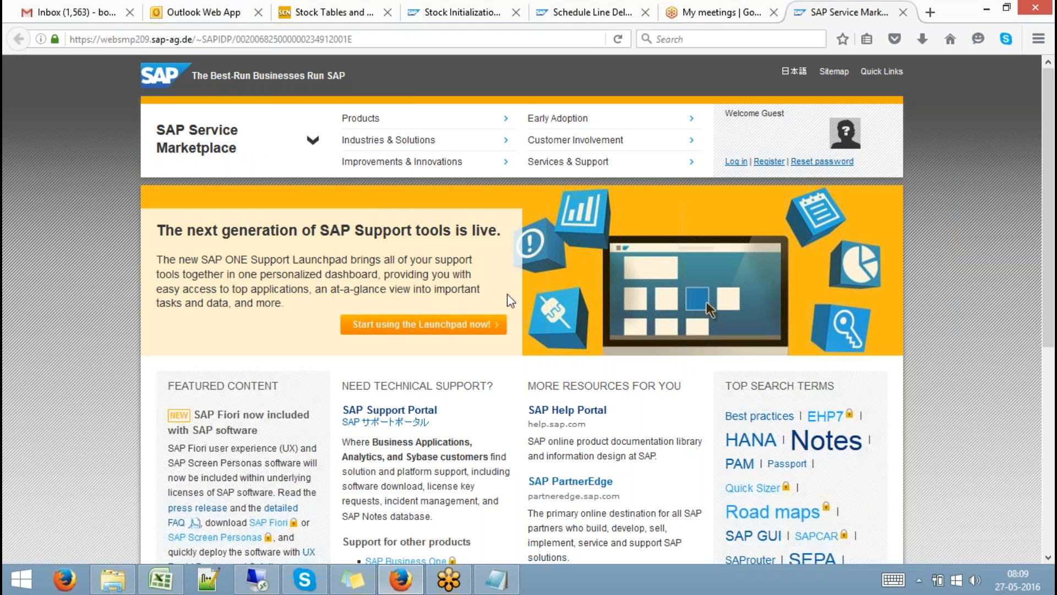
click(706, 302)
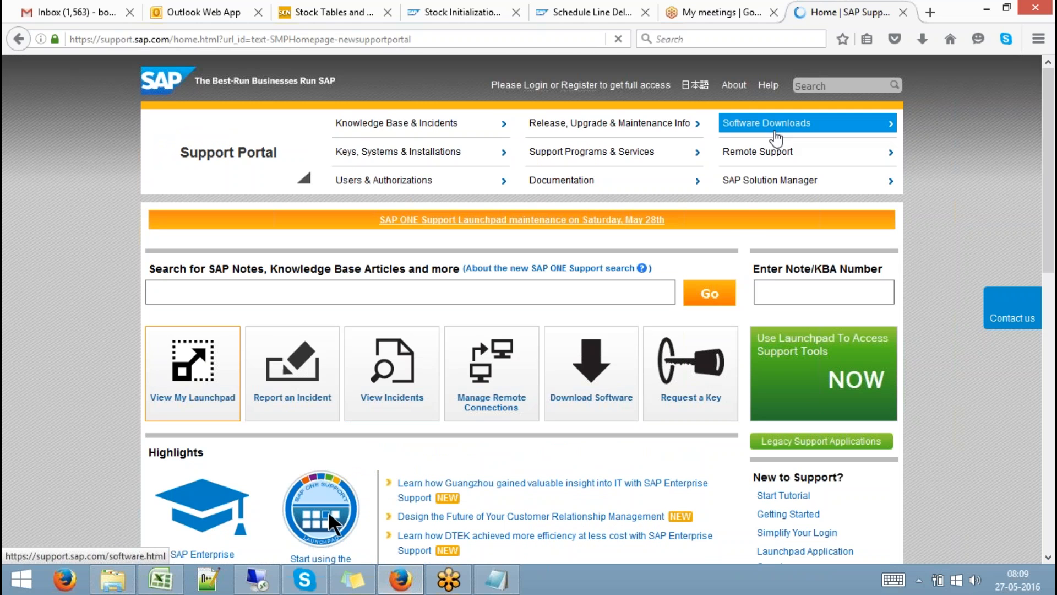
Go via Software Downloads to Support Packages and Patches and launch the Software Downloads catalog in a new tab.
click(766, 123)
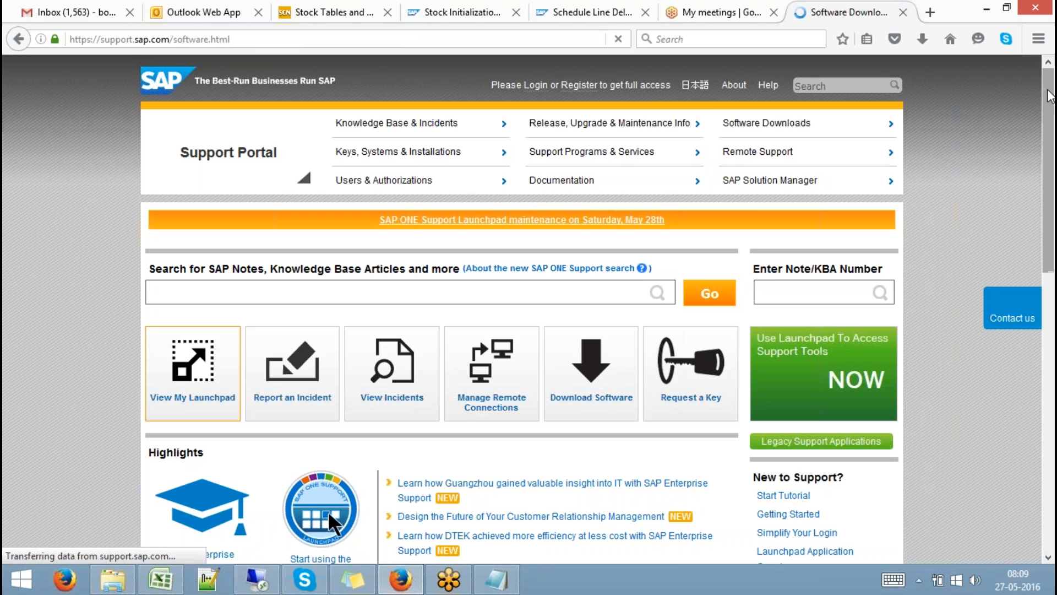
scroll(1049, 110, down, 1)
drag(1049, 105, 1051, 166)
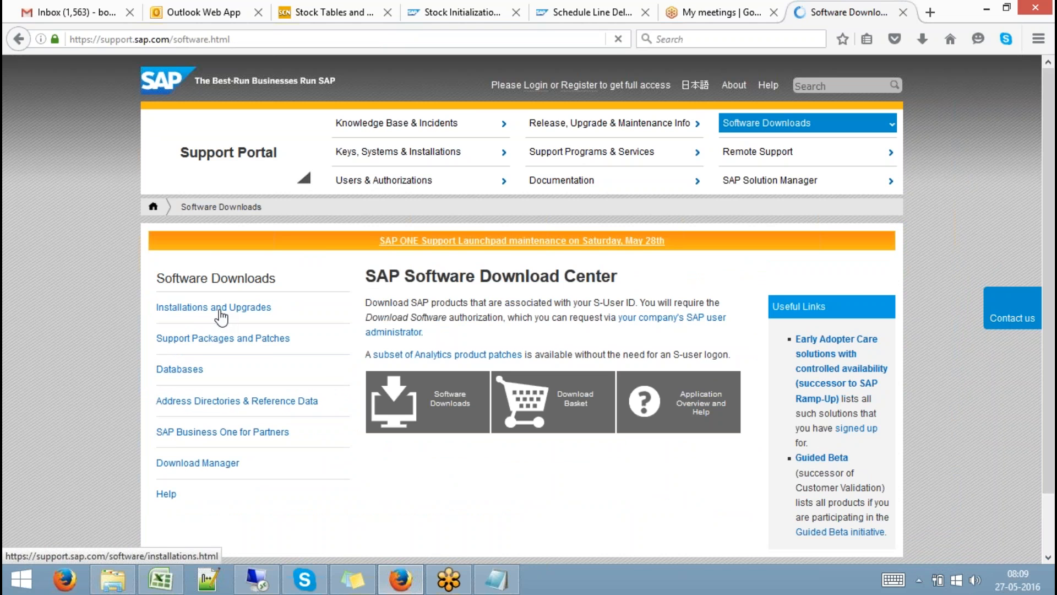
click(221, 339)
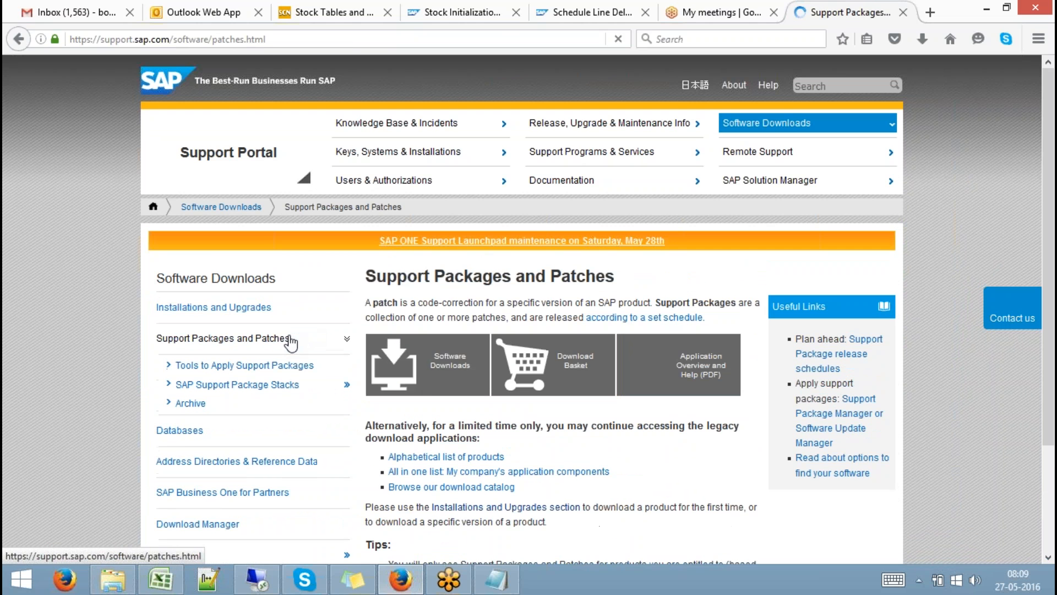
click(467, 379)
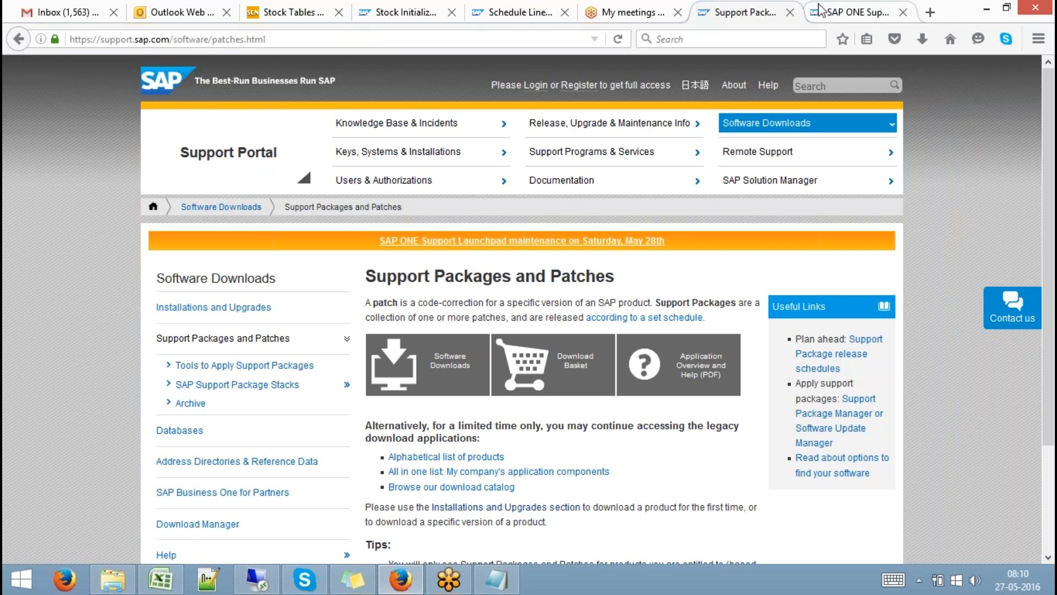
In the new tab, expand the A-Z product index and list Installations and Upgrades under H.
click(843, 11)
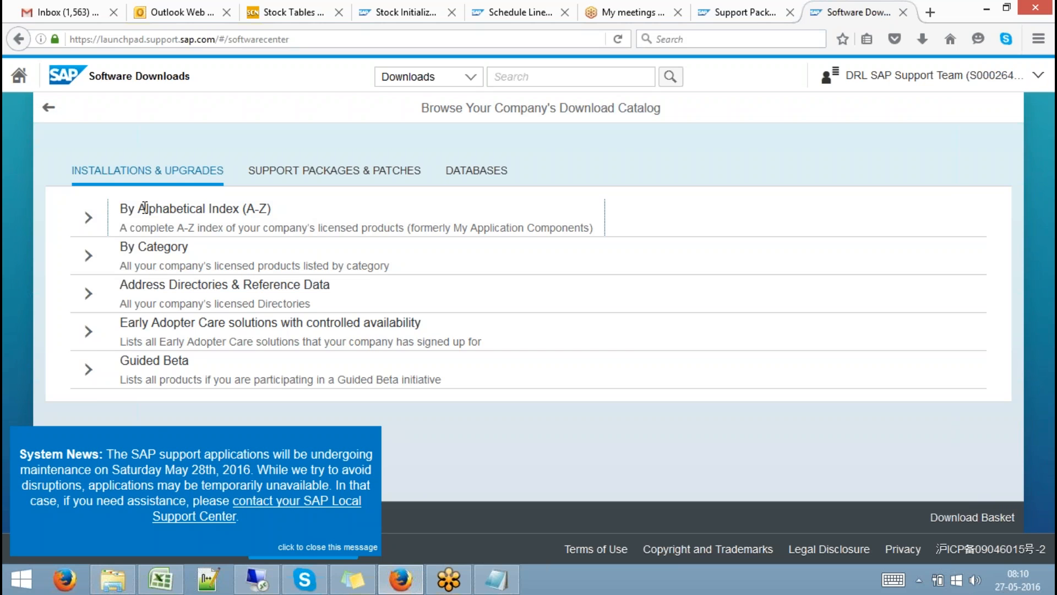
click(87, 220)
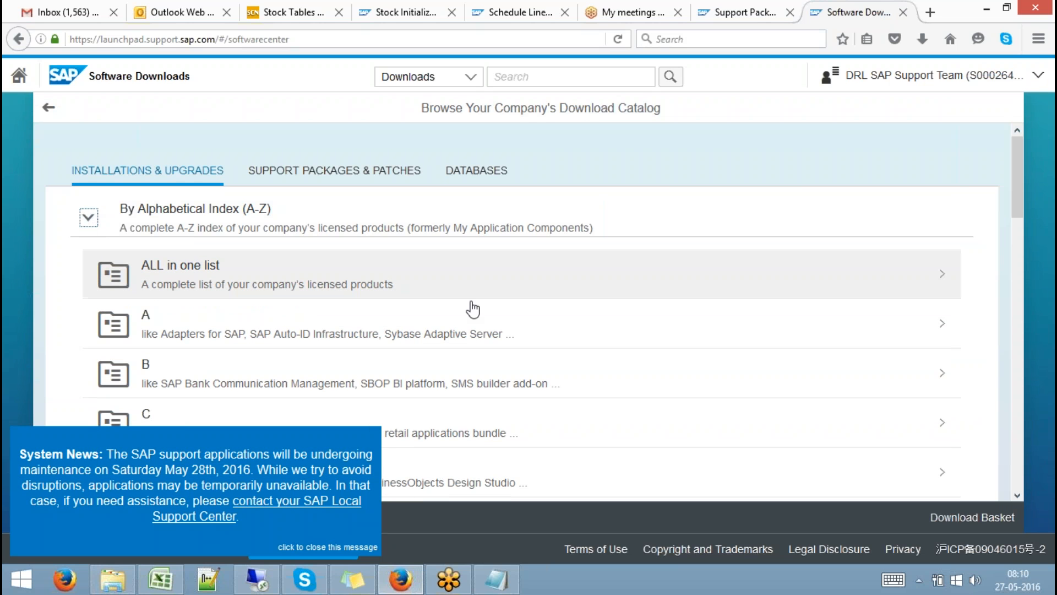
click(1020, 405)
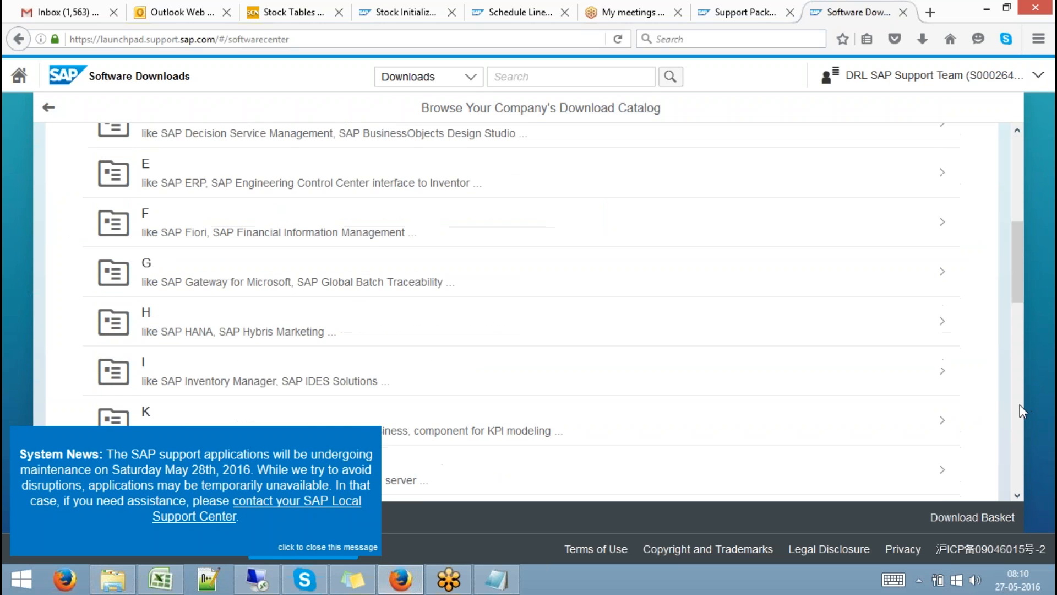
click(182, 332)
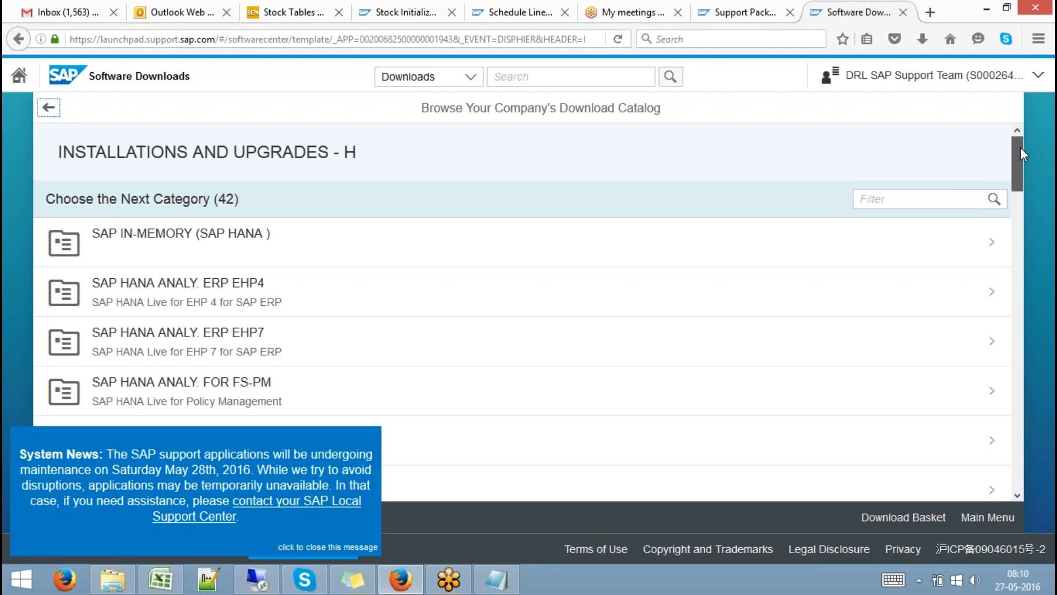
drag(1020, 148, 1022, 155)
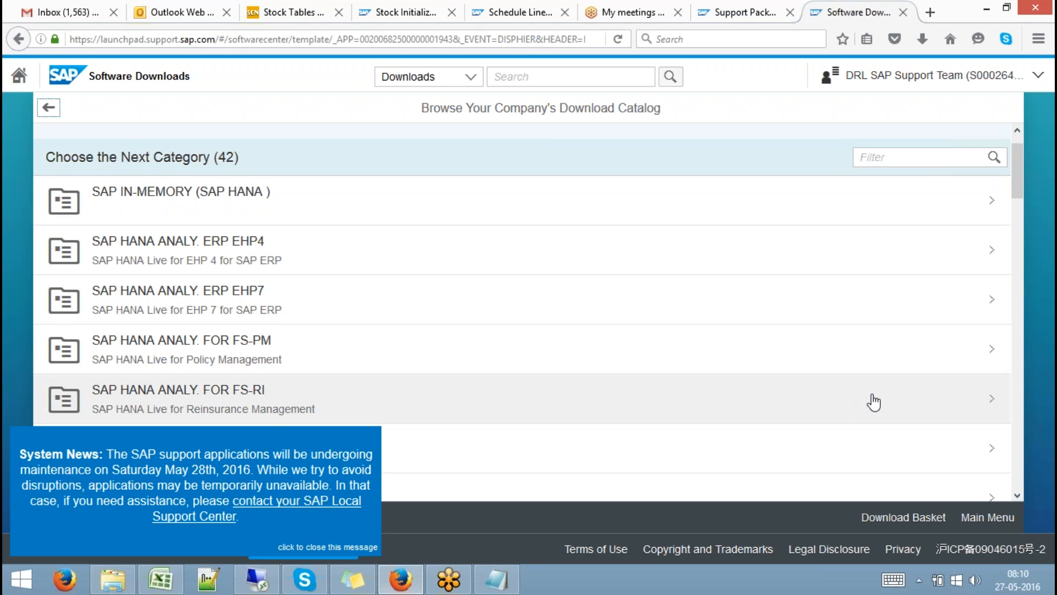
scroll(1016, 493, down, 4)
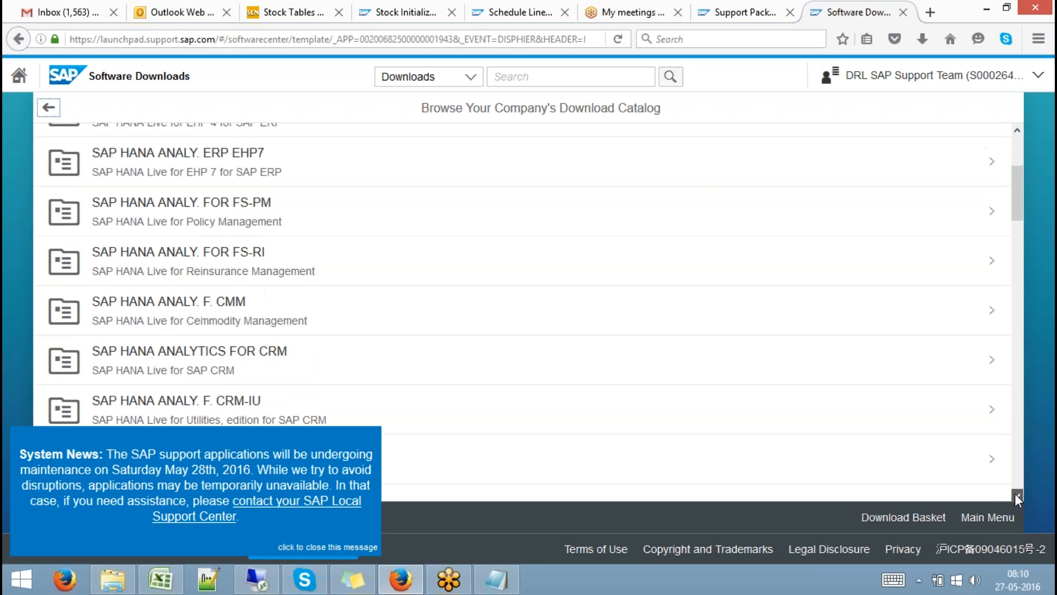
scroll(1015, 494, down, 8)
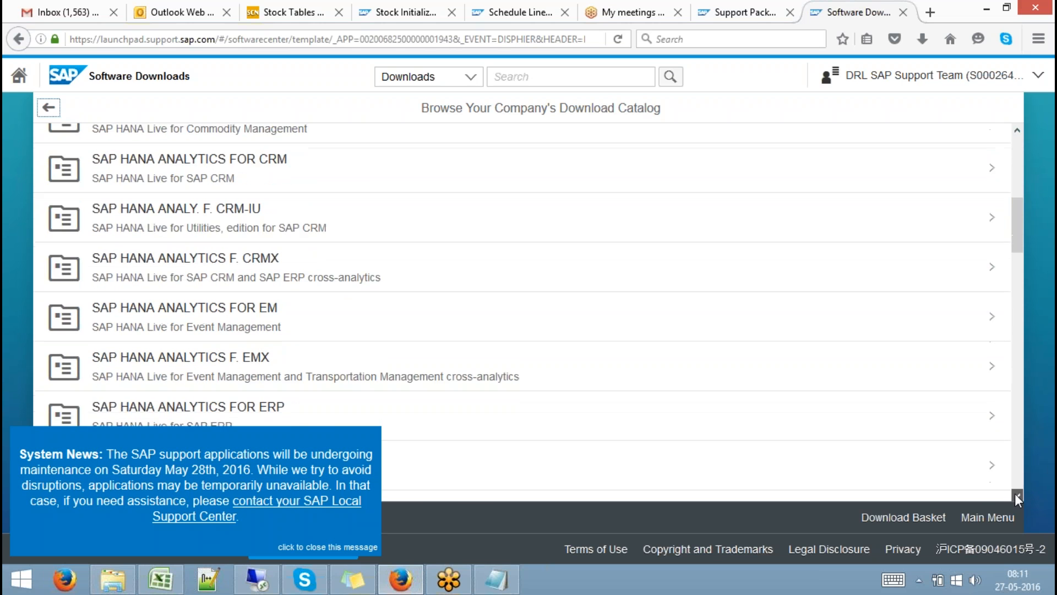
scroll(1016, 493, down, 8)
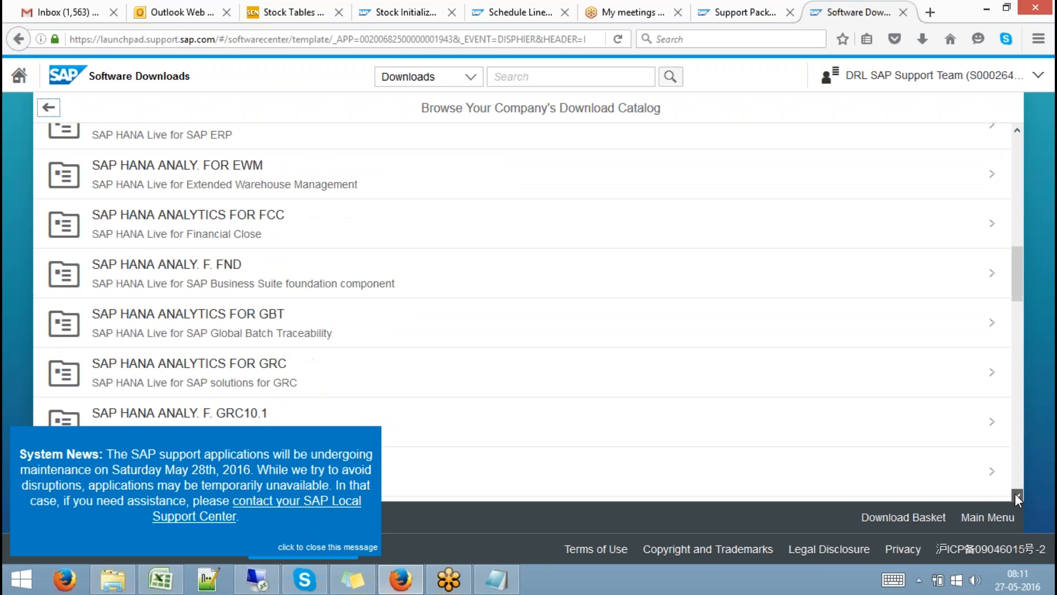
scroll(1015, 494, down, 7)
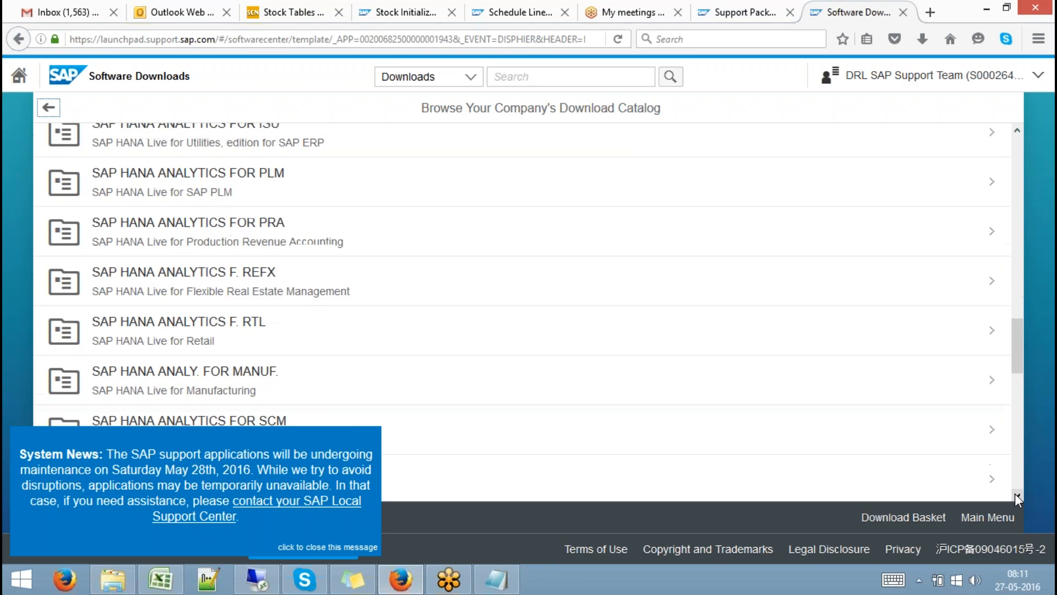
scroll(1015, 493, down, 6)
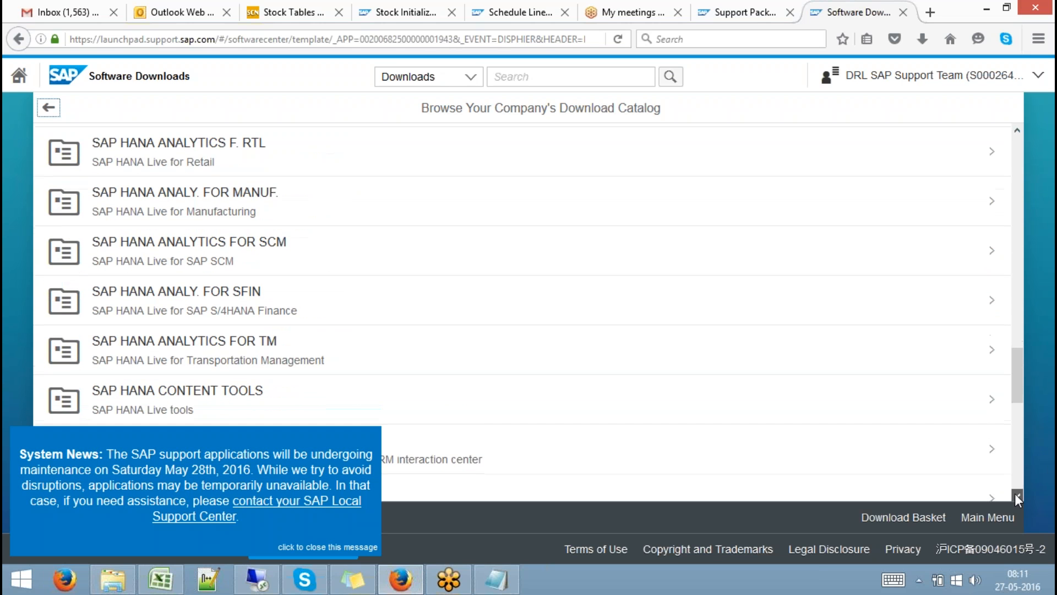
scroll(1015, 493, down, 3)
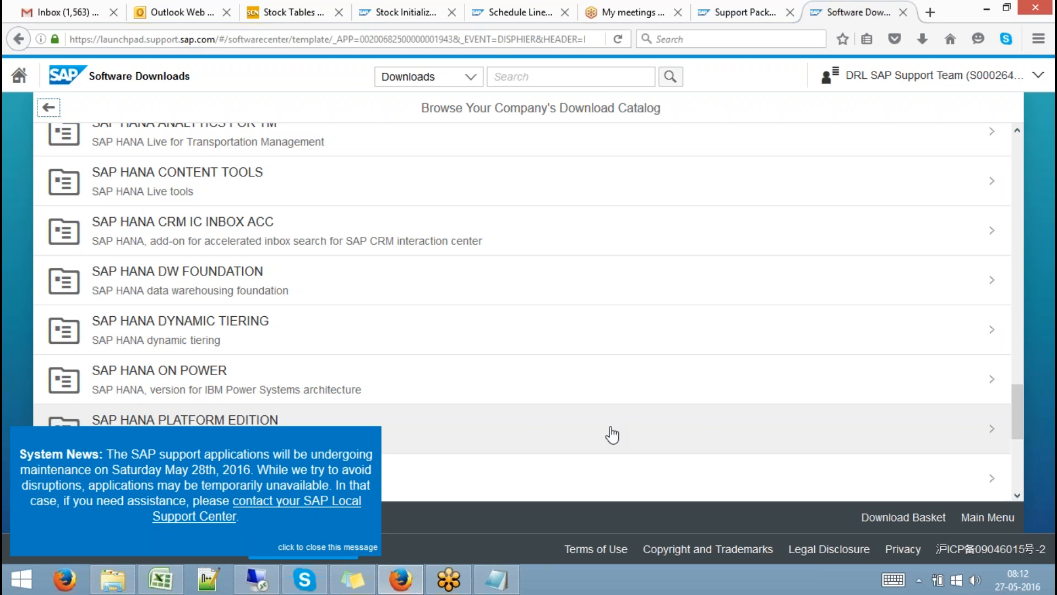
In the Documents folder, select the day 39 and DAY 40 videos and play '2016-01-09 07.22 sap hana day 39'.
click(113, 584)
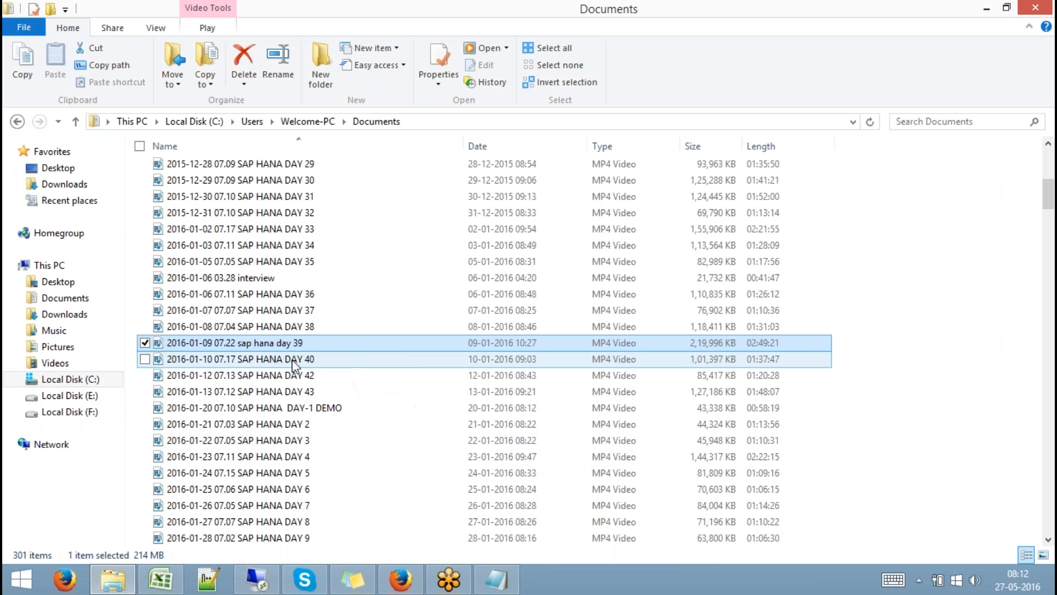
ctrl+click(292, 361)
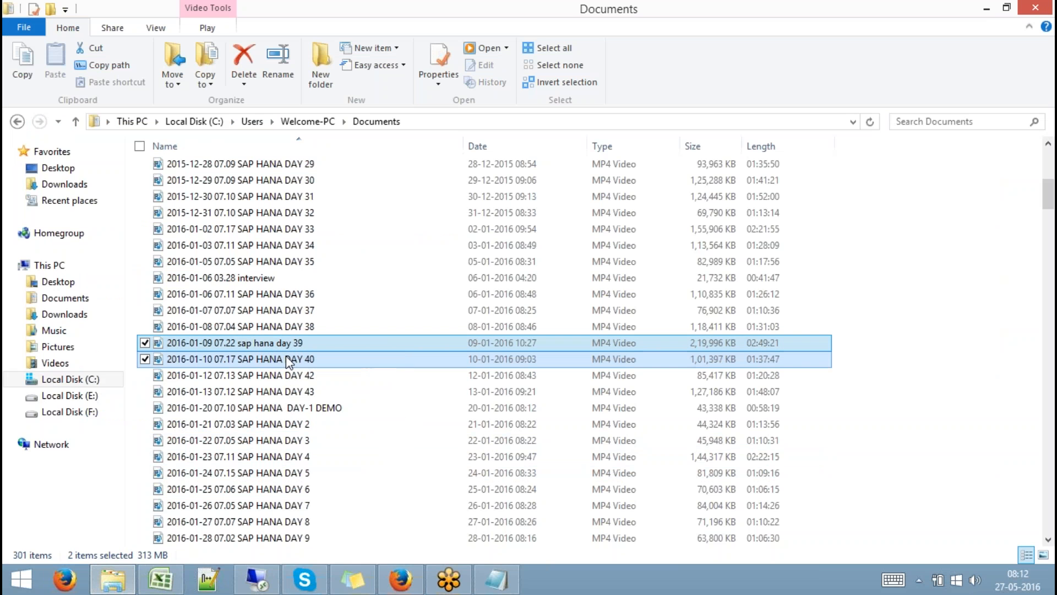
double_click(282, 346)
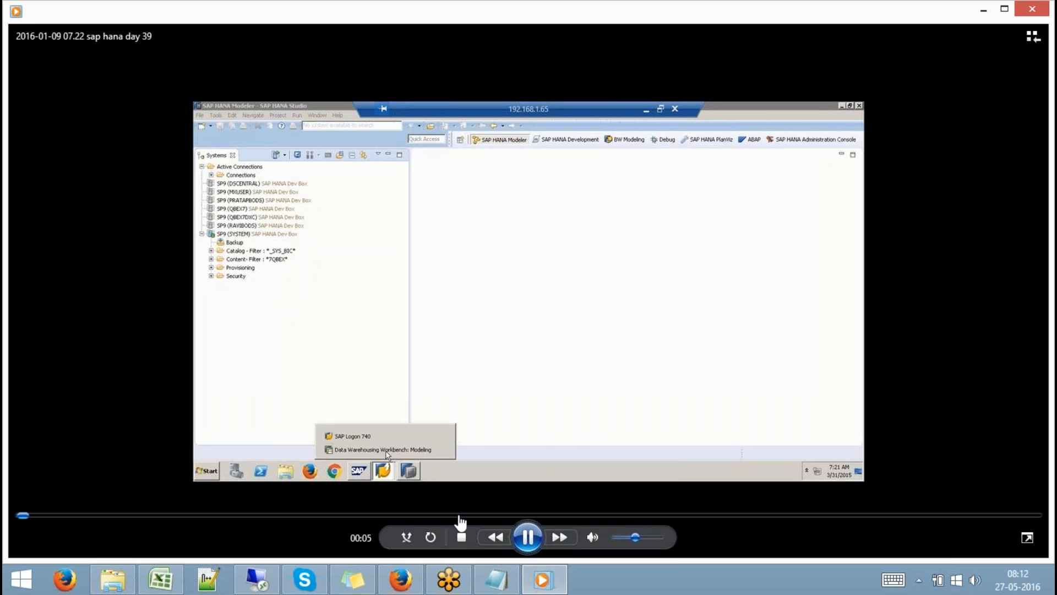
Skip the day 39 recording ahead through 01:12:54 to about 01:17:48, then close it.
click(459, 515)
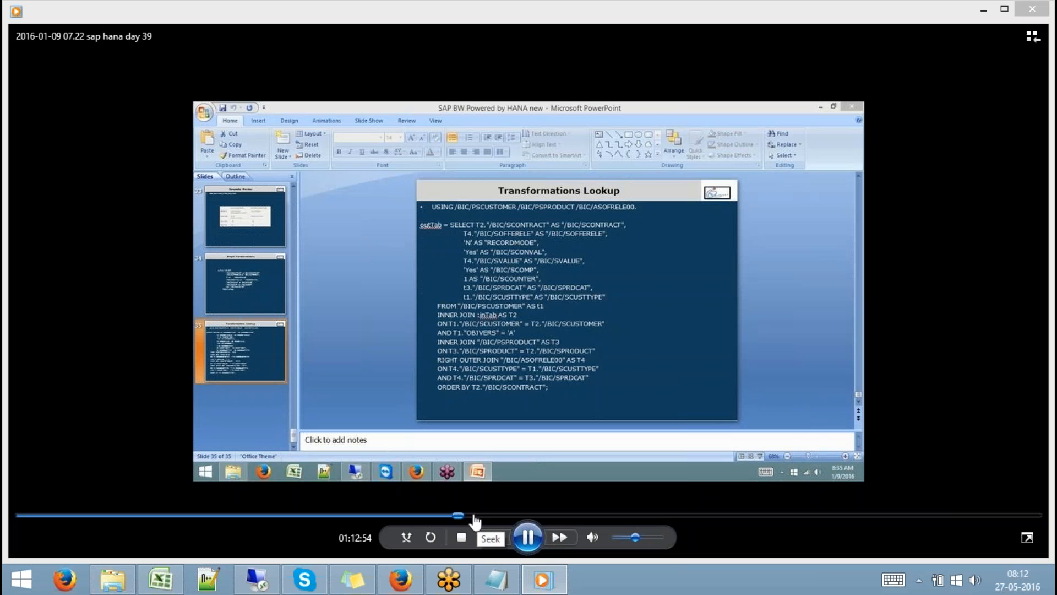
click(468, 515)
click(479, 516)
click(488, 516)
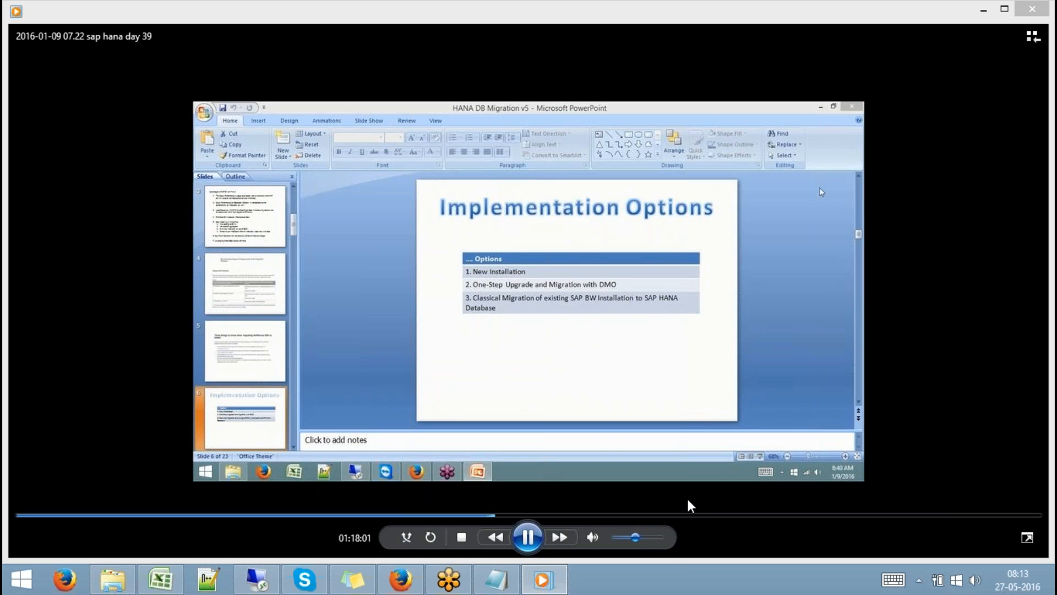
click(1036, 8)
Play the DAY 40 recording and skim forward from 19:50 through Unicode Preparations to about 01:10.
double_click(318, 362)
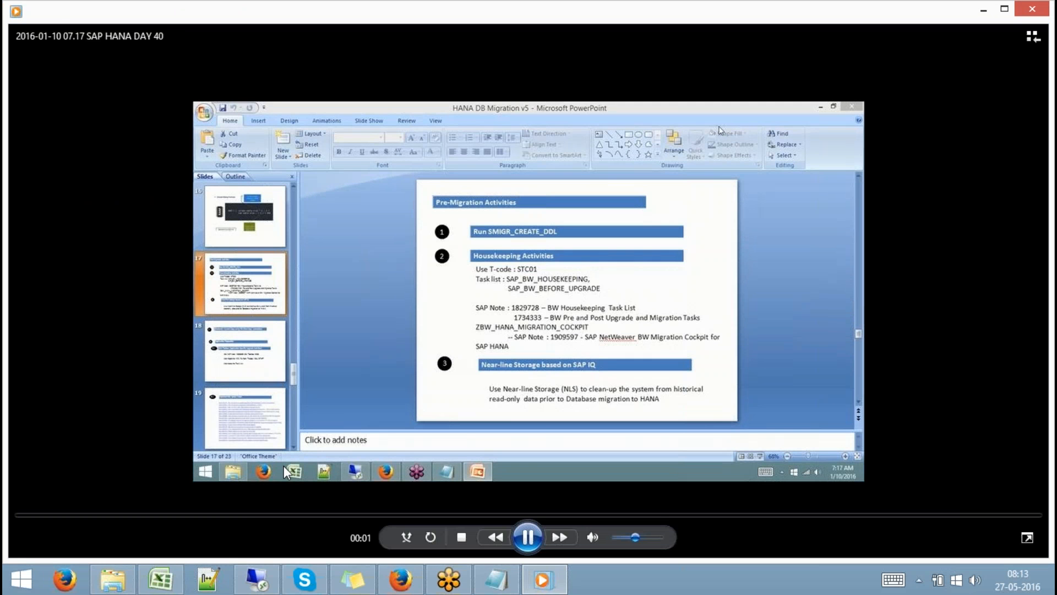
click(228, 516)
click(343, 516)
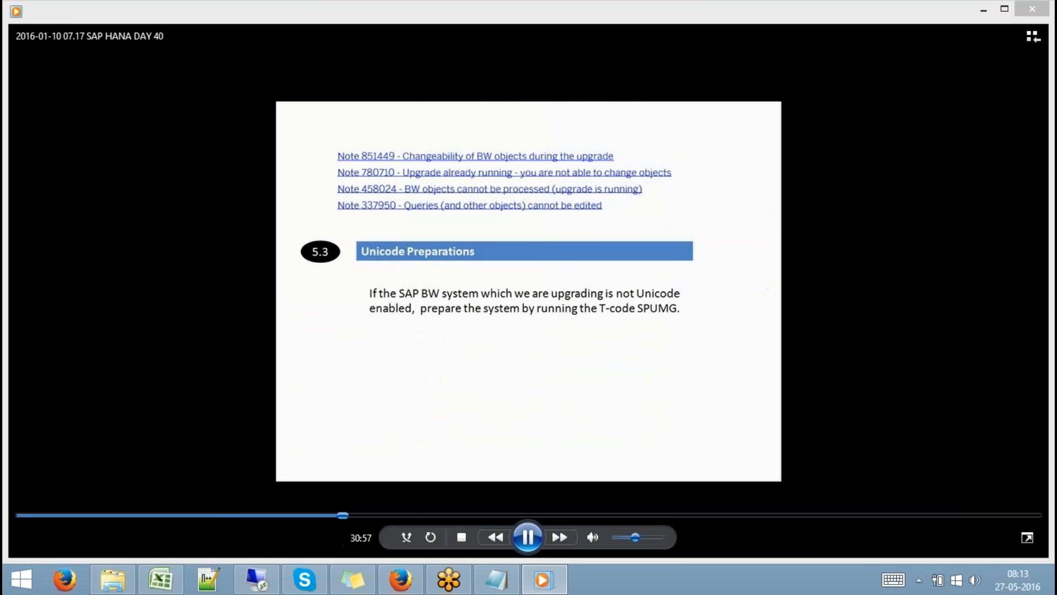
click(426, 516)
click(460, 516)
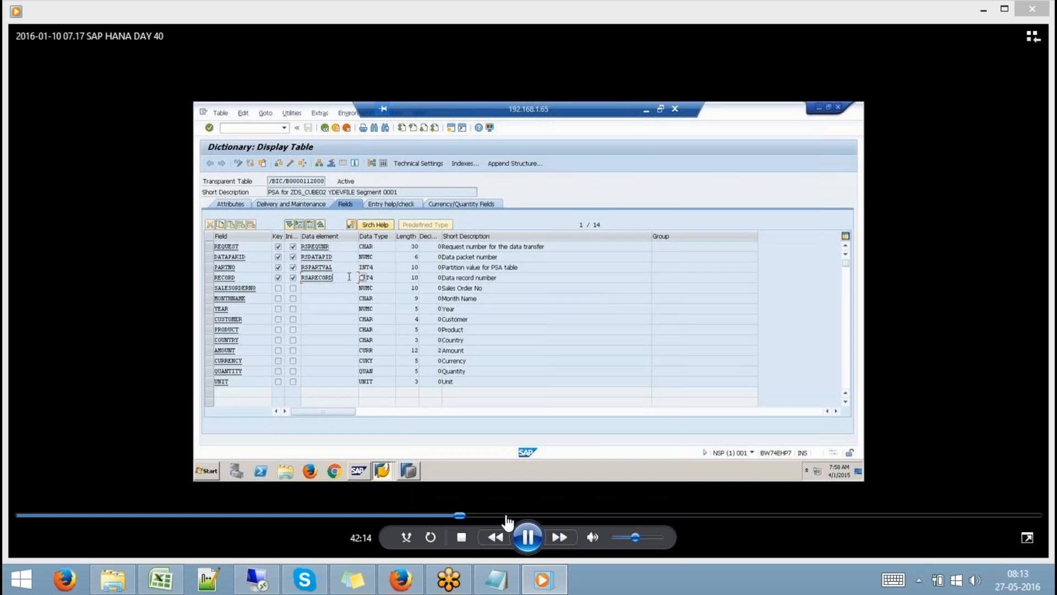
click(502, 516)
click(580, 516)
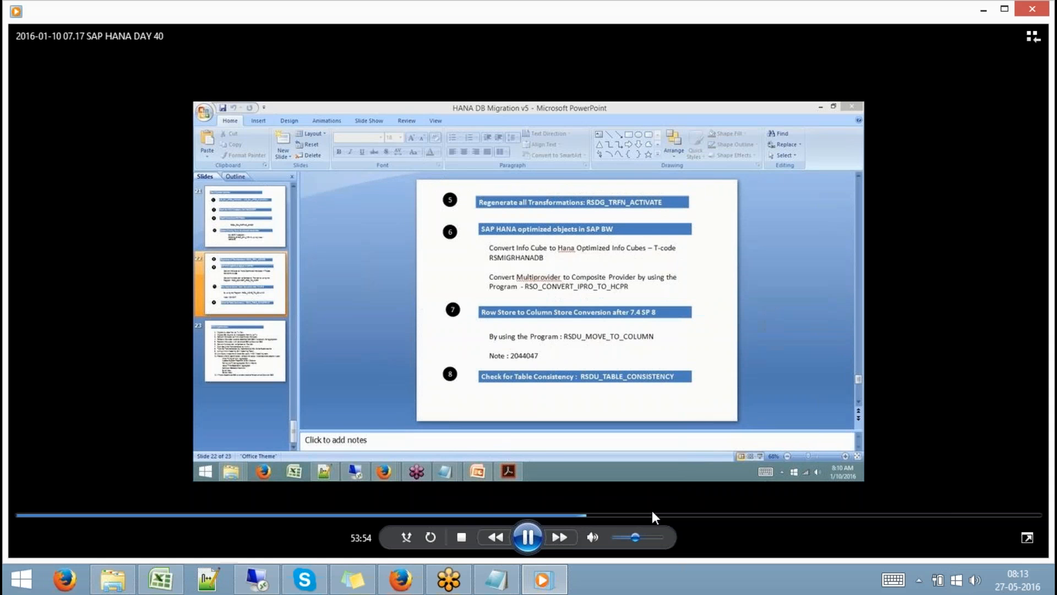
click(700, 515)
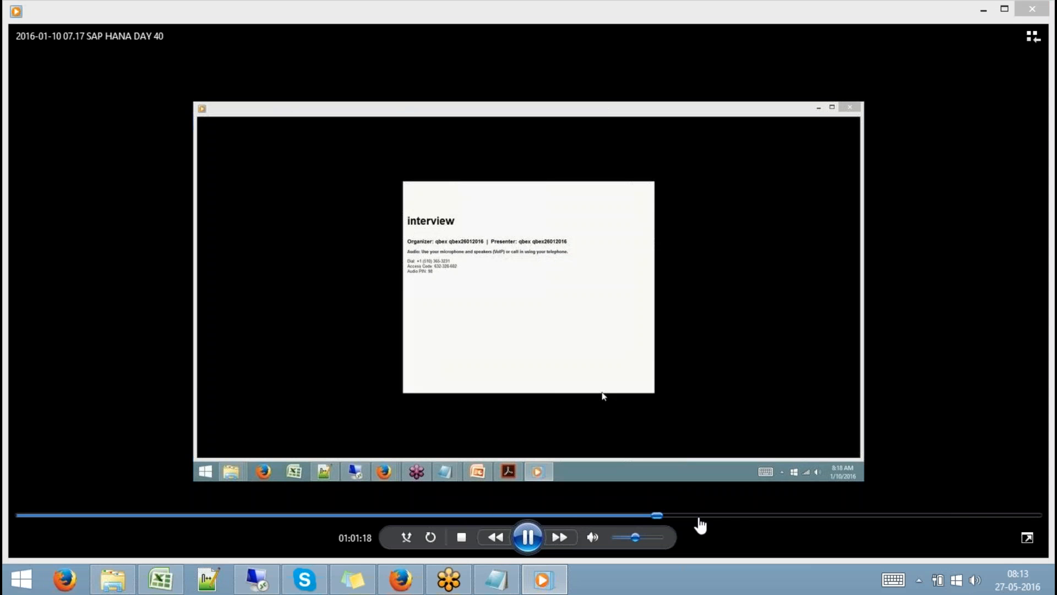
click(752, 516)
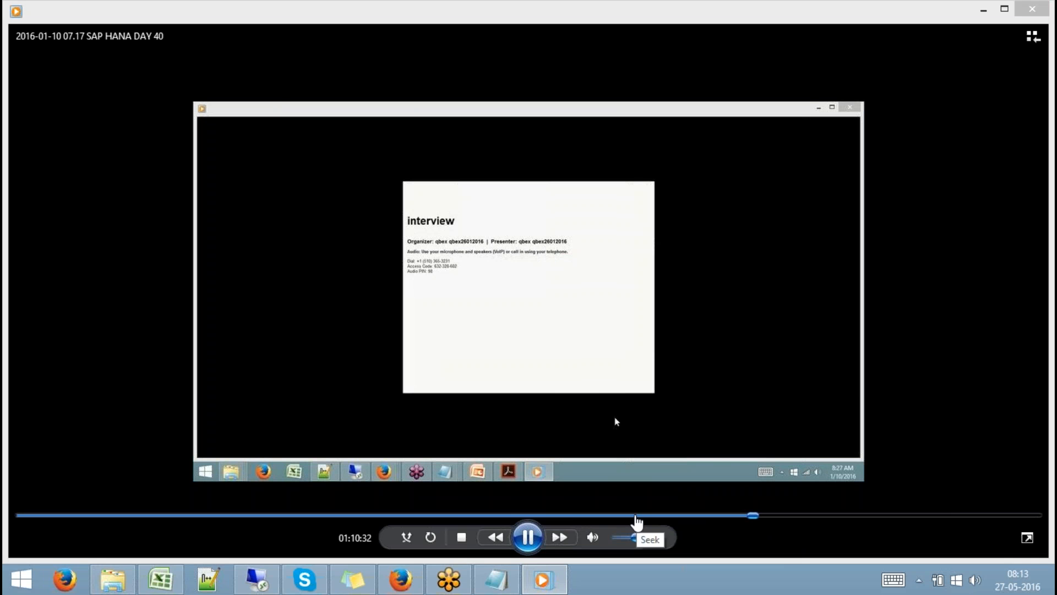
Jump back to the HANA Optimizations slide at 51:27, advance to about 54:29, and pause.
click(557, 516)
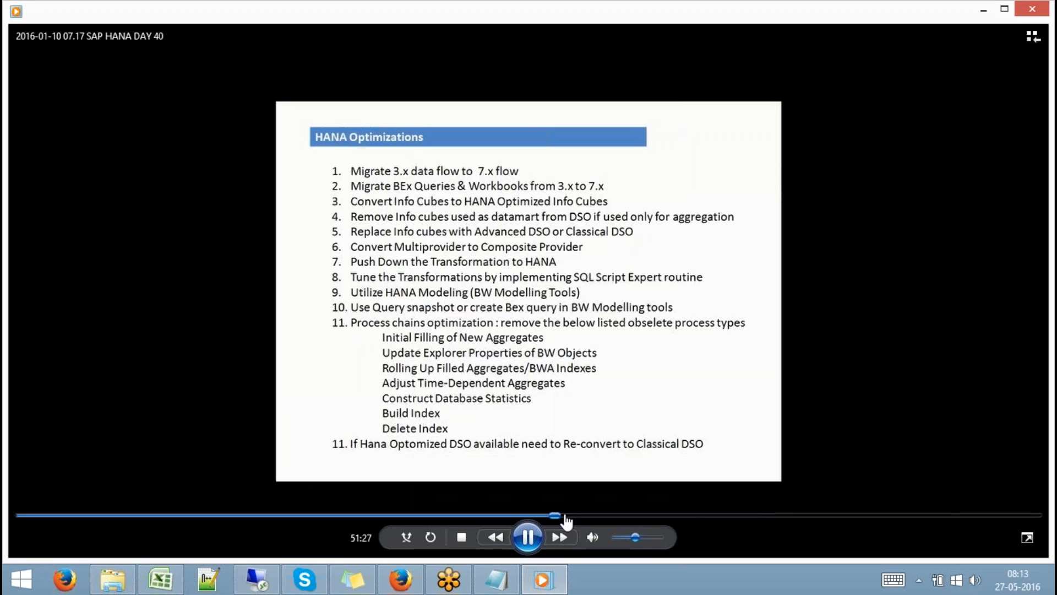
click(563, 515)
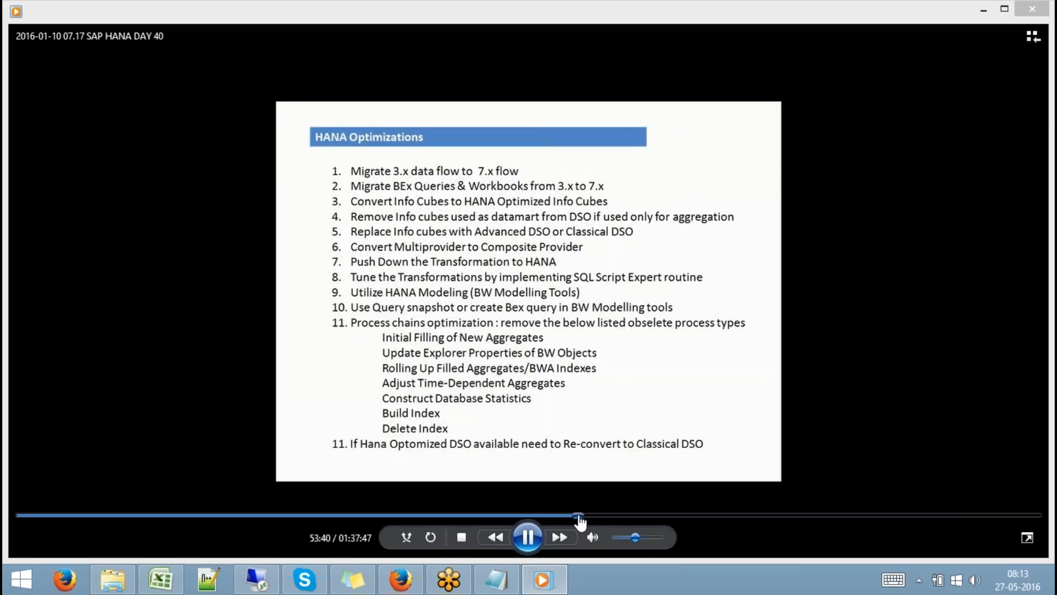
click(587, 516)
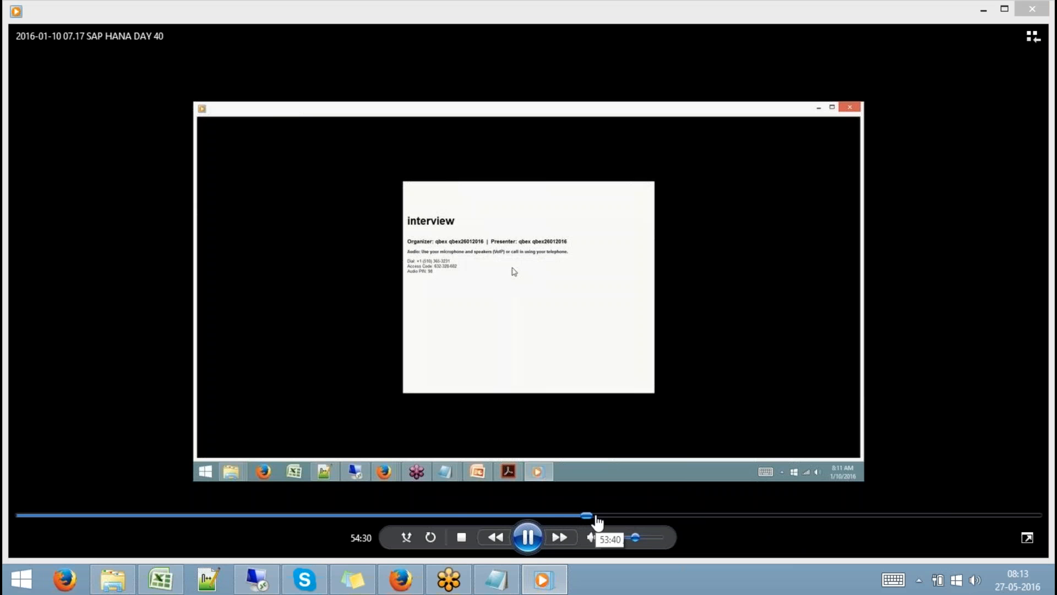
click(525, 535)
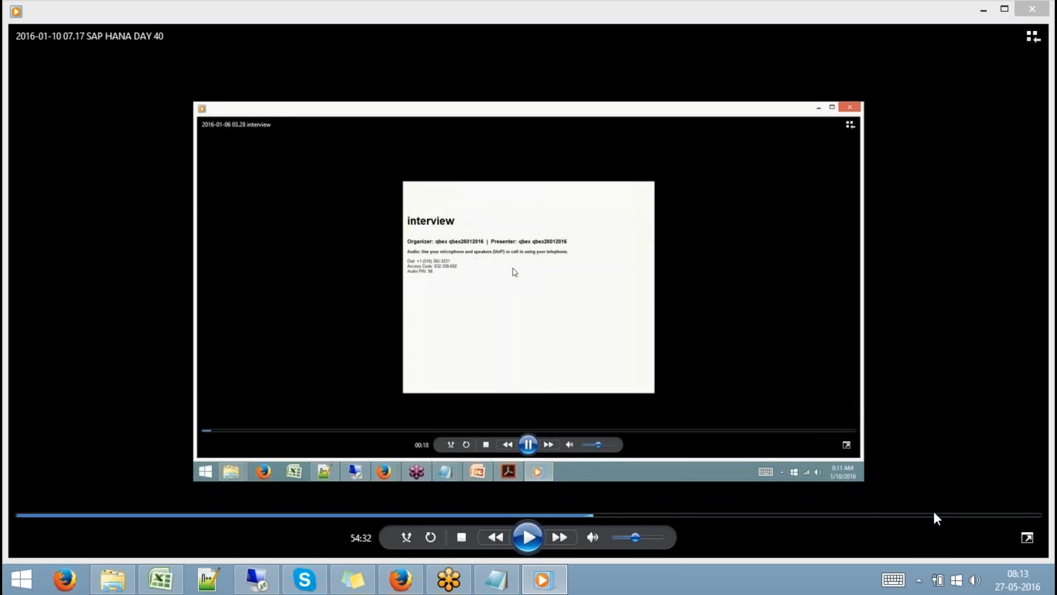
Close the DAY 40 video and select only the day 39 recording in Documents.
click(1031, 10)
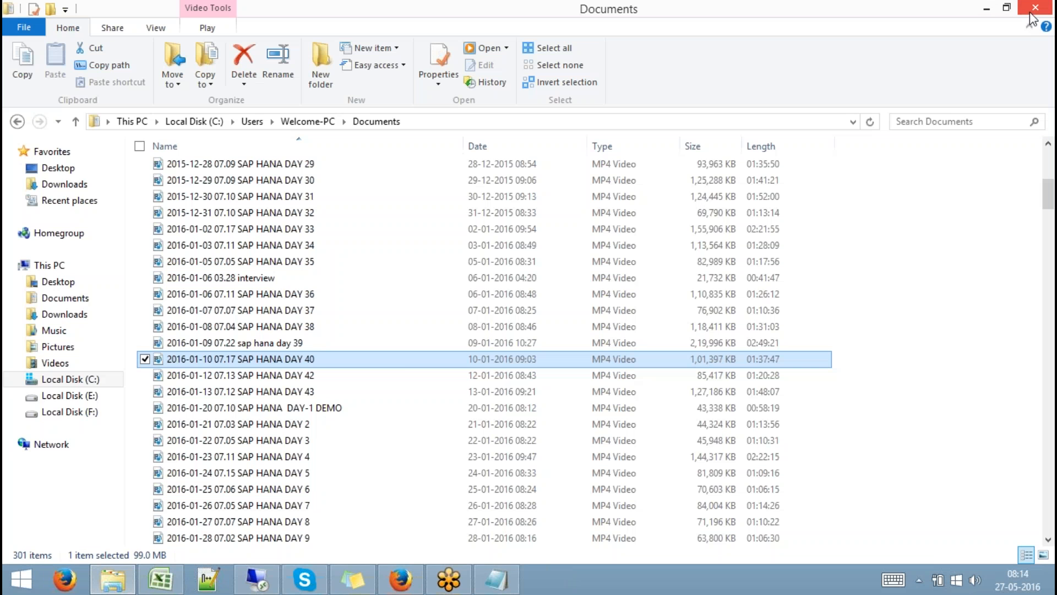
click(303, 342)
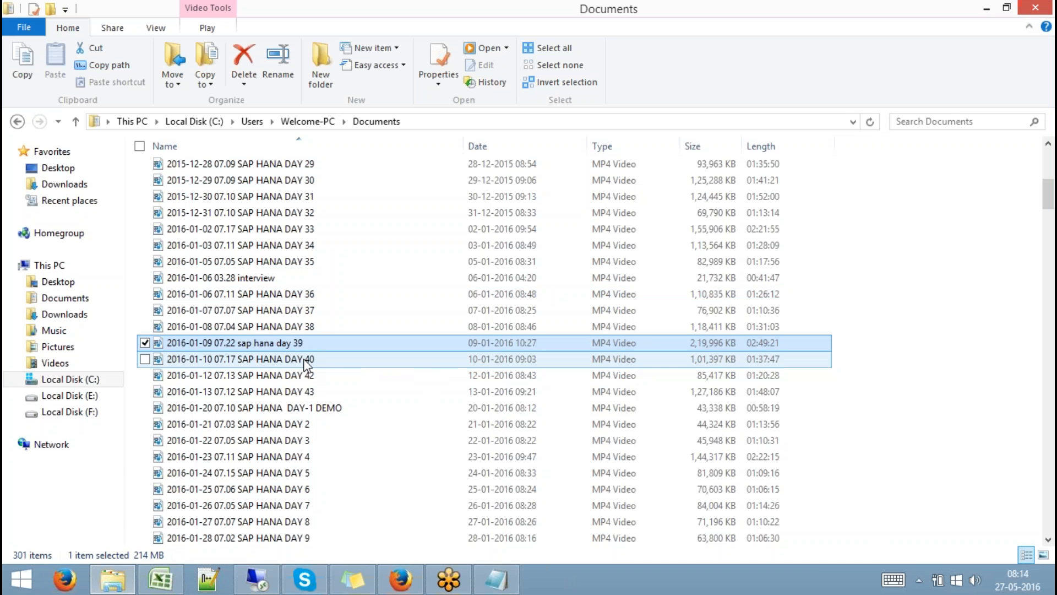